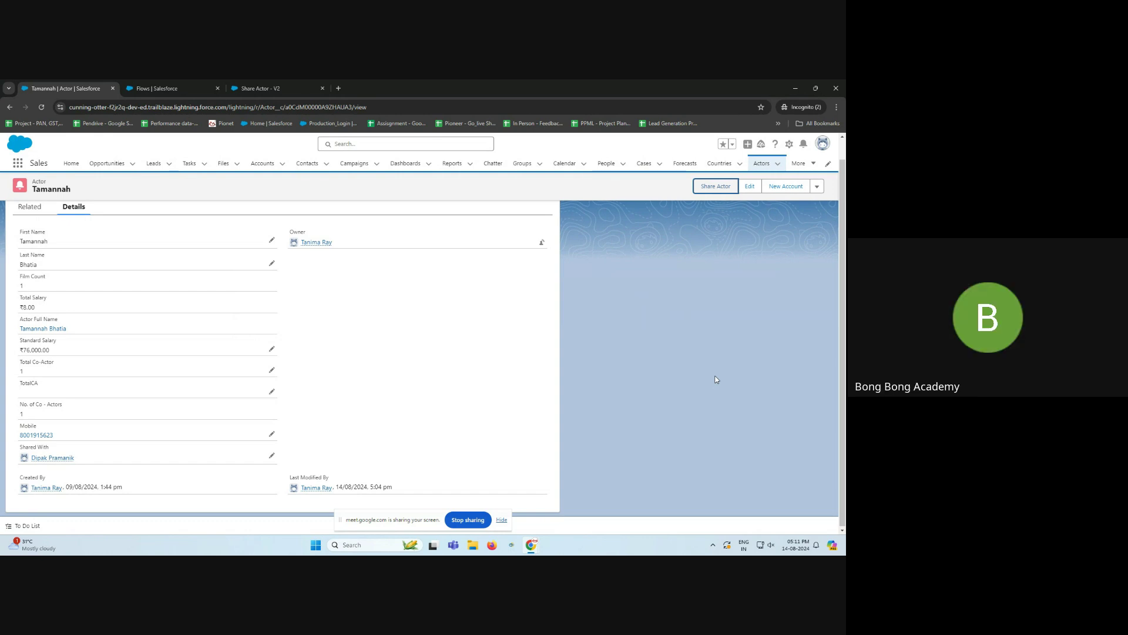
Stop the Google Meet screen share to bring back the Share Opportunity flow canvas
left_click(467, 520)
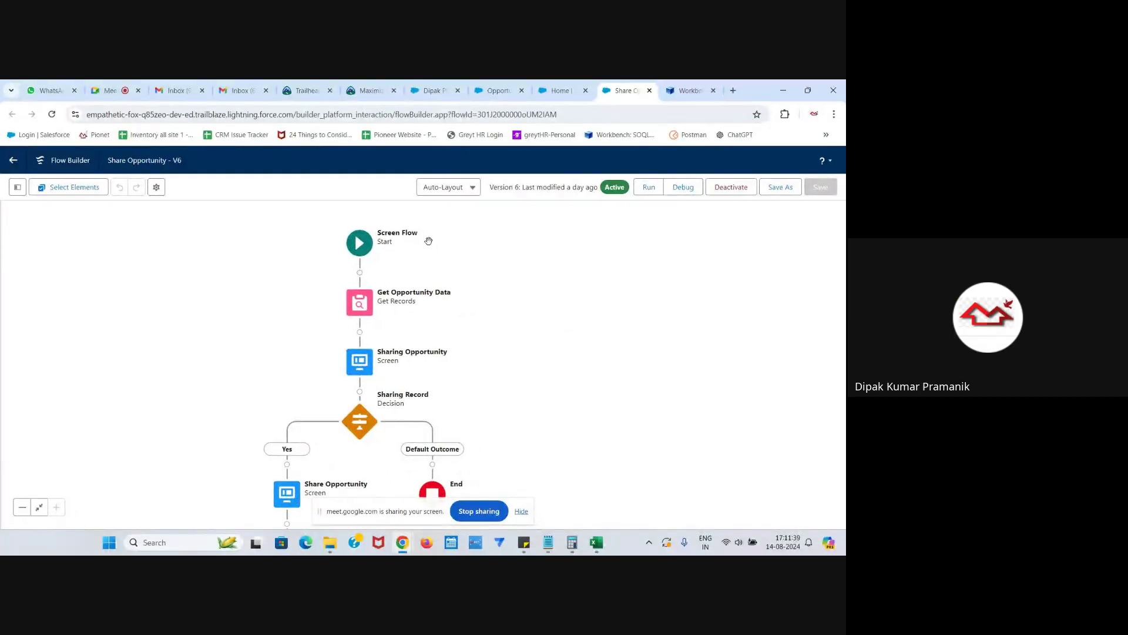
On the opportunity record, review who it is currently shared with in Sharing
left_click(432, 94)
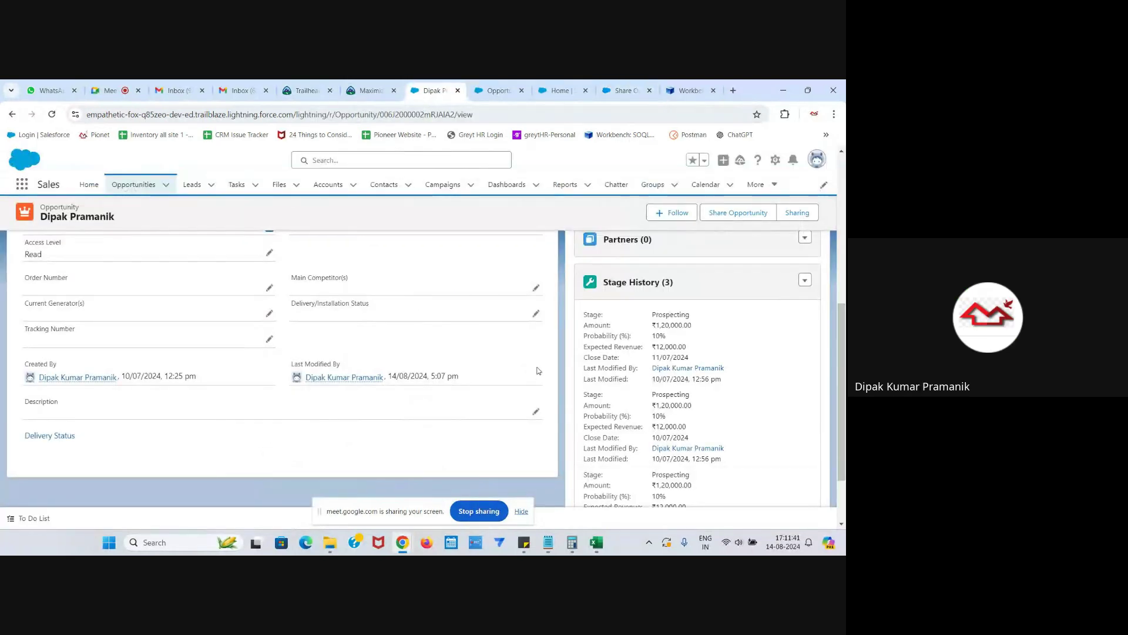
scroll(396, 369, "up", 1)
scroll(397, 368, "up", 10)
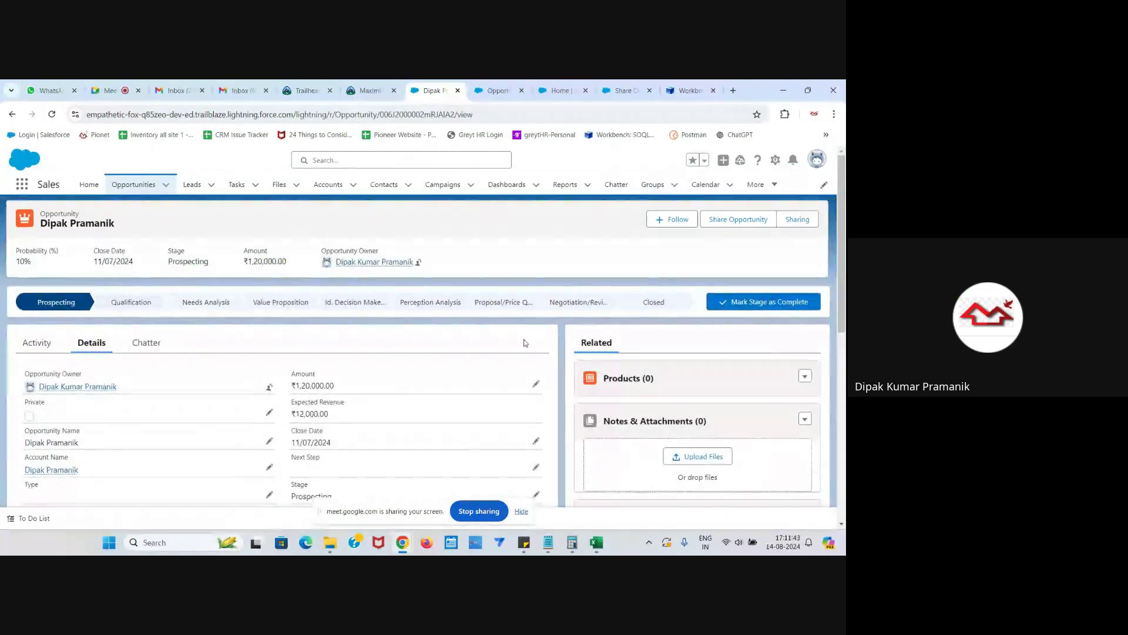
left_click(797, 219)
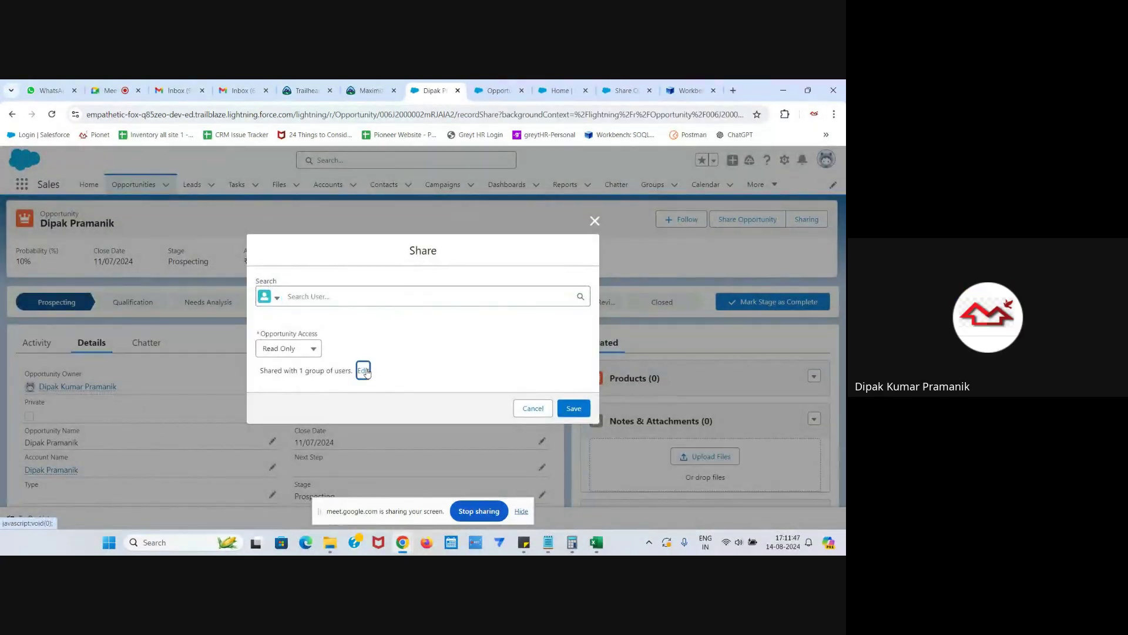
left_click(362, 370)
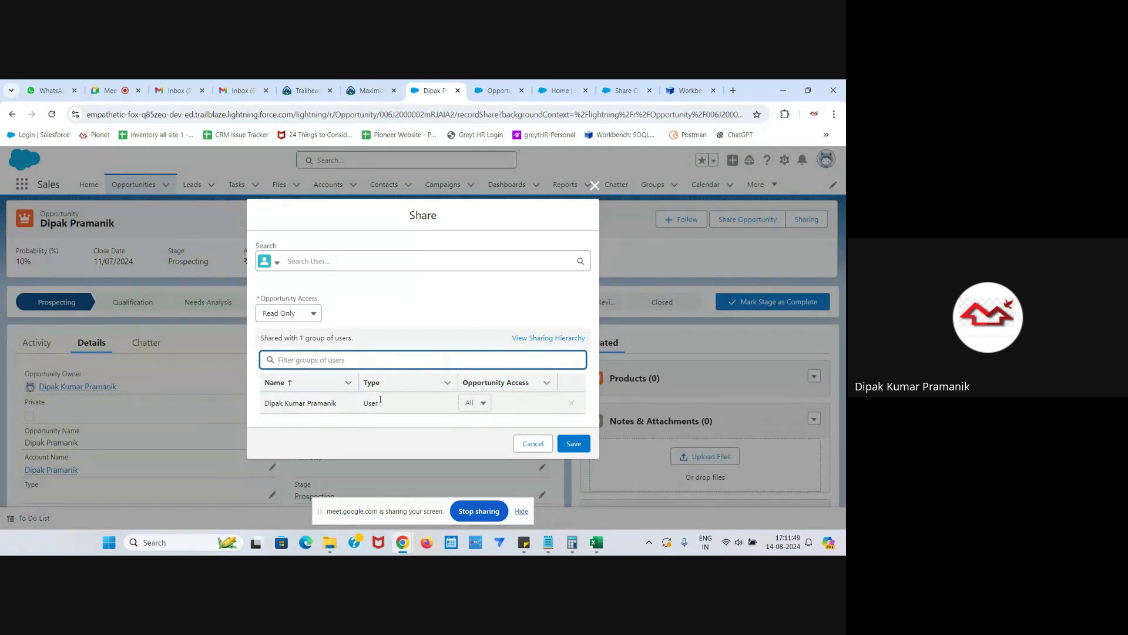
left_click(532, 444)
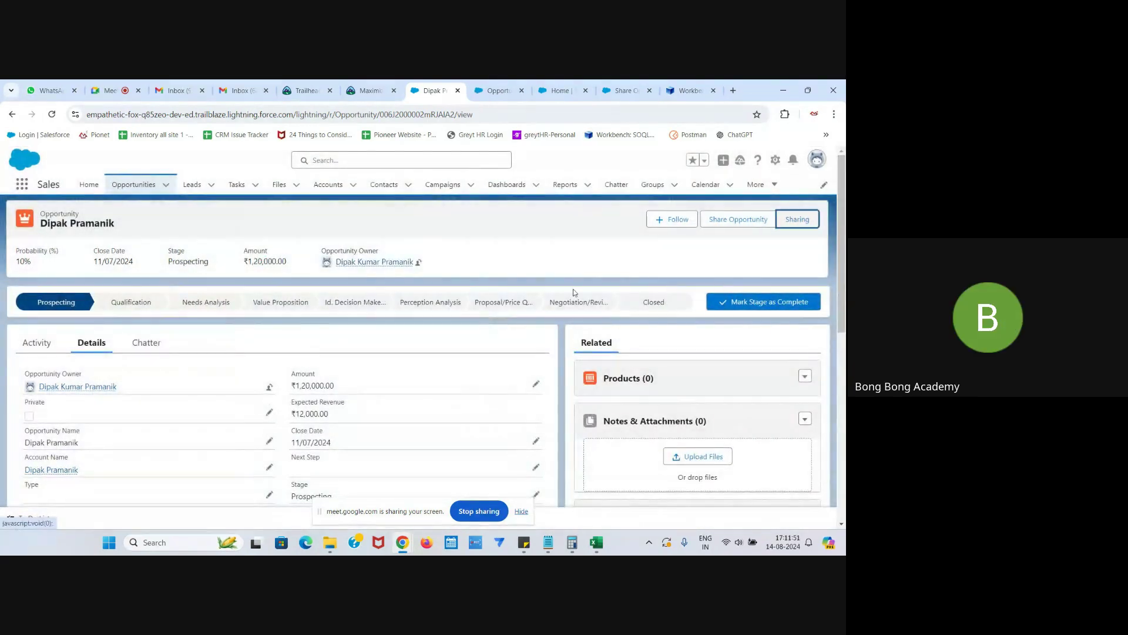
Run Share Opportunity to share the record with a second user at Read Only
left_click(737, 221)
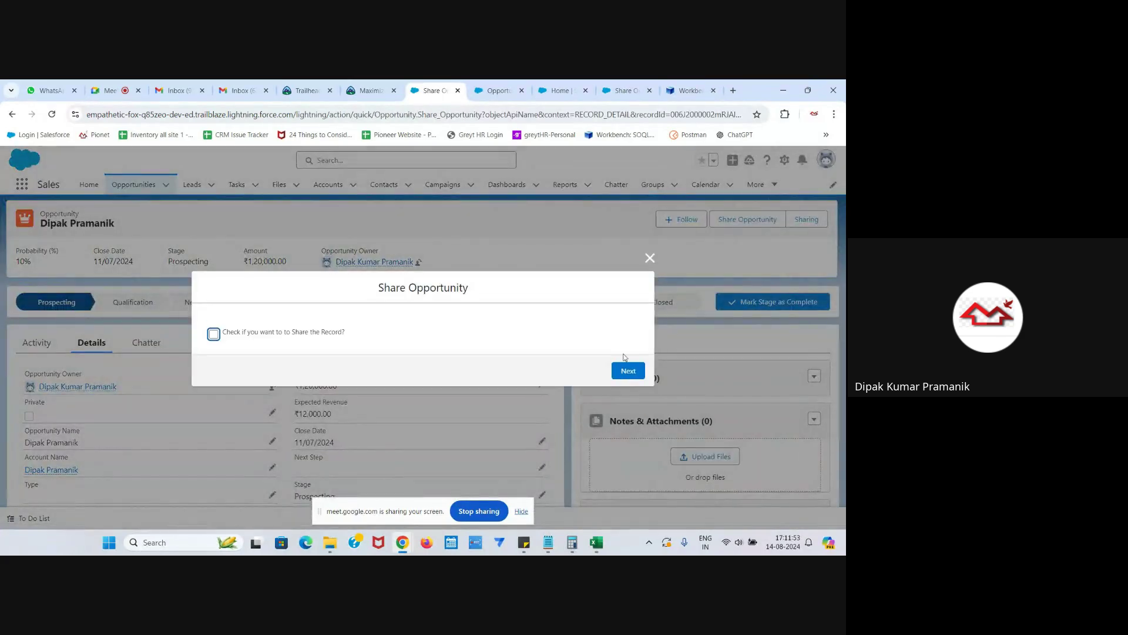
left_click(214, 333)
left_click(624, 371)
left_click(295, 322)
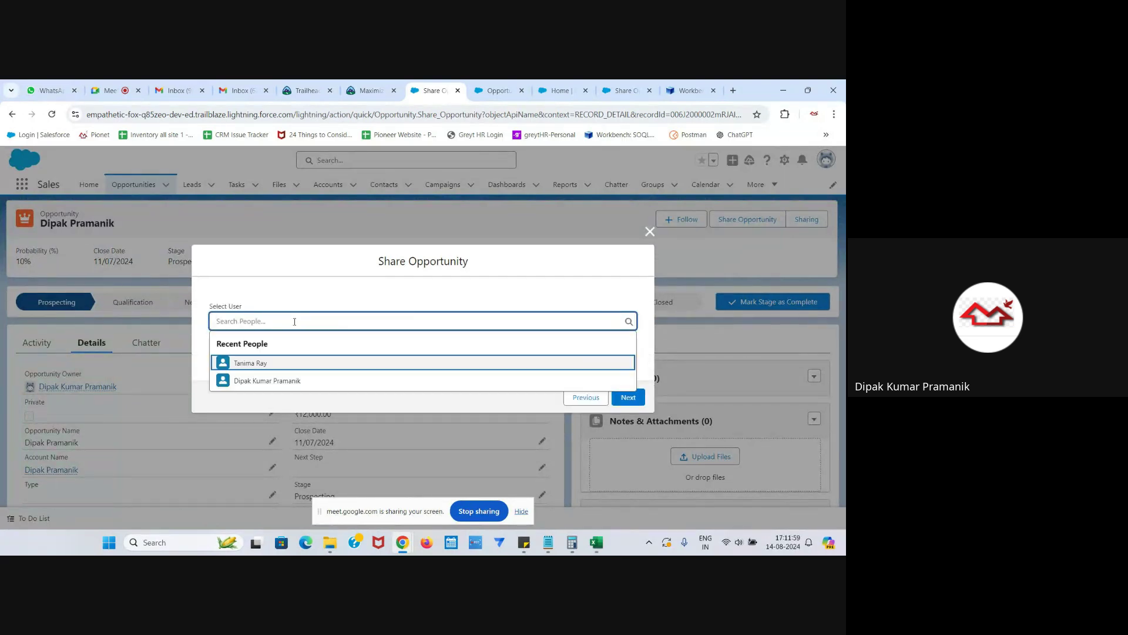
left_click(255, 363)
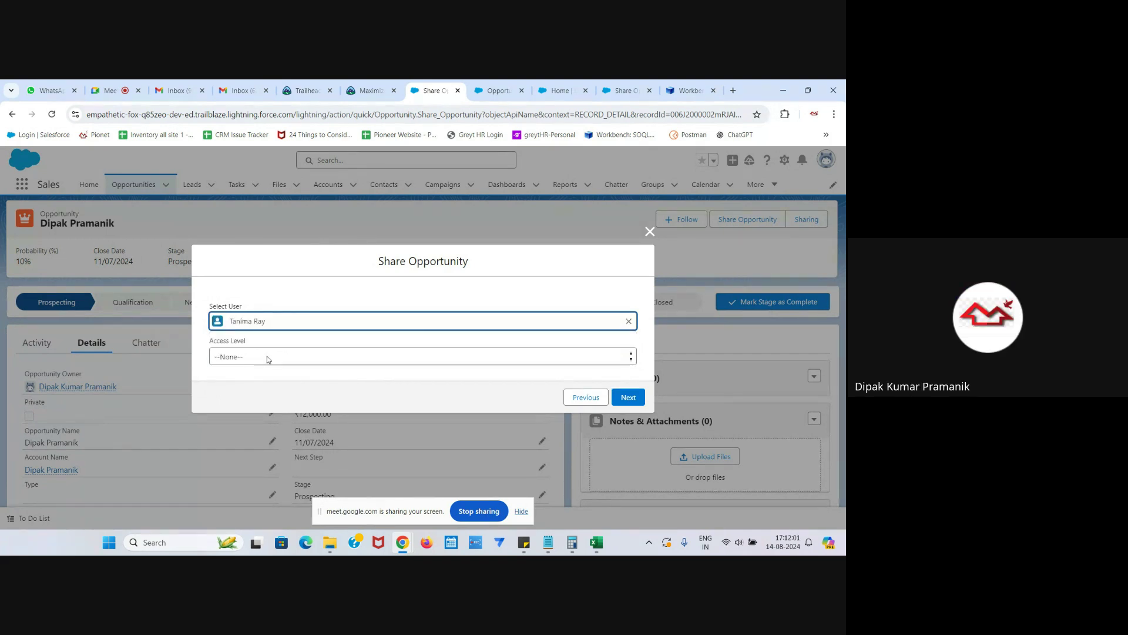
left_click(267, 356)
left_click(262, 380)
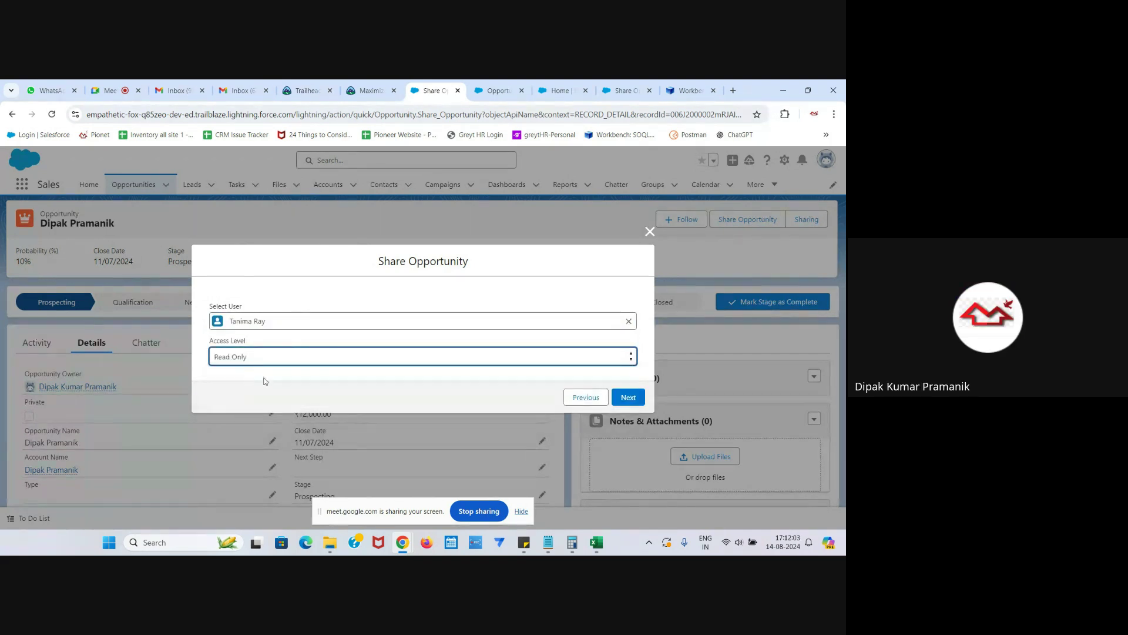
left_click(624, 396)
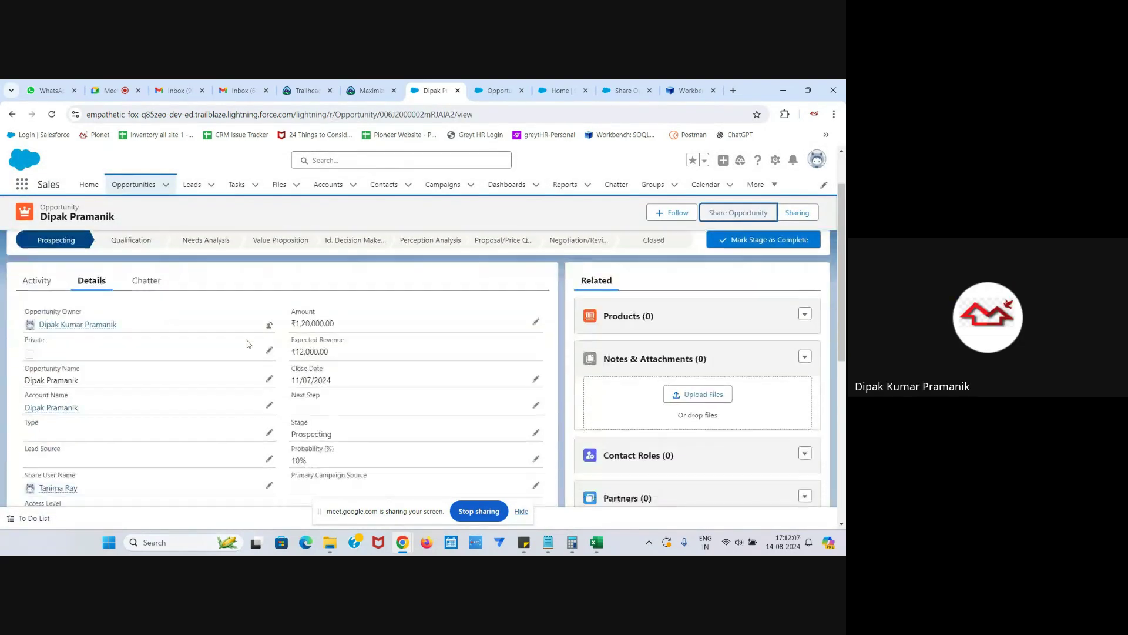
Highlight the opportunity's Share User Name and Access Level values
scroll(248, 344, "down", 2)
scroll(248, 344, "down", 1)
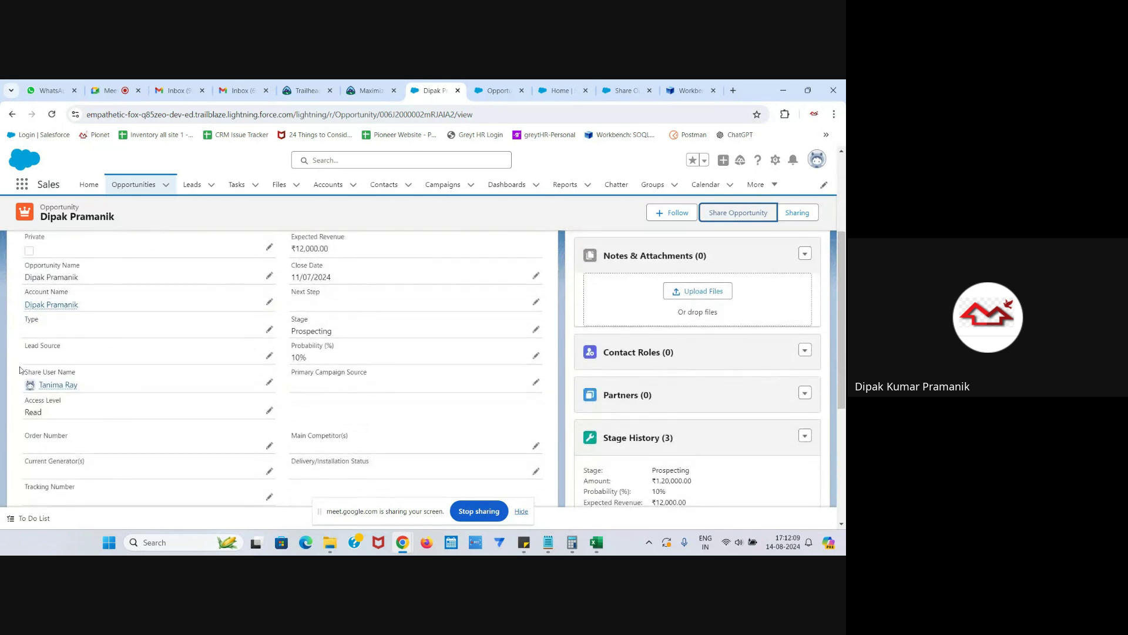
left_click_drag(21, 371, 31, 391)
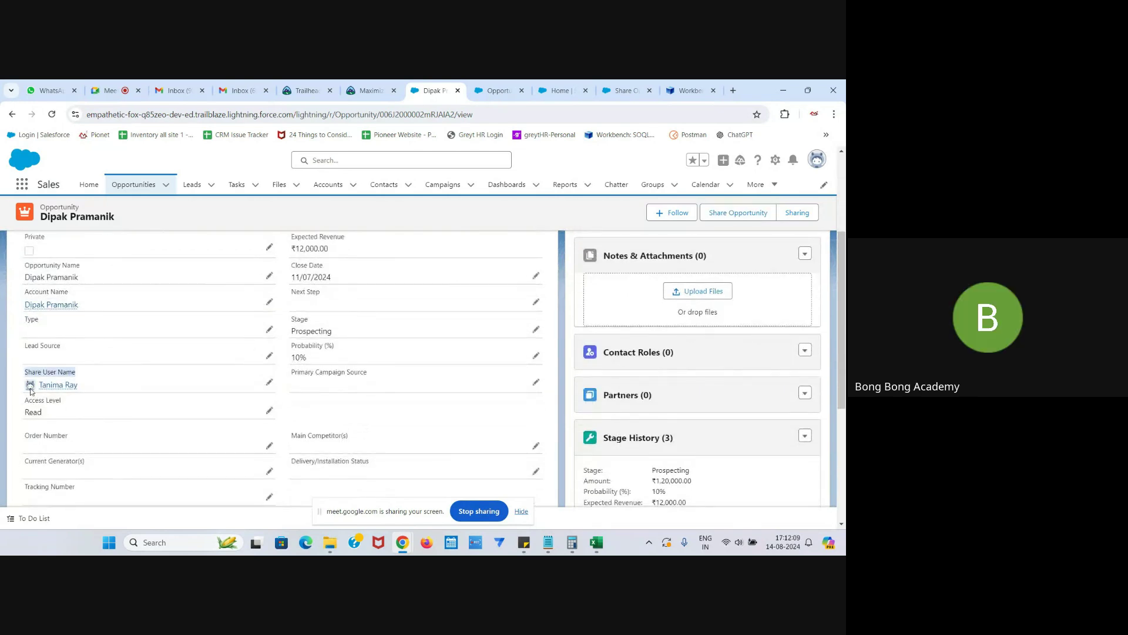
left_click_drag(31, 391, 18, 364)
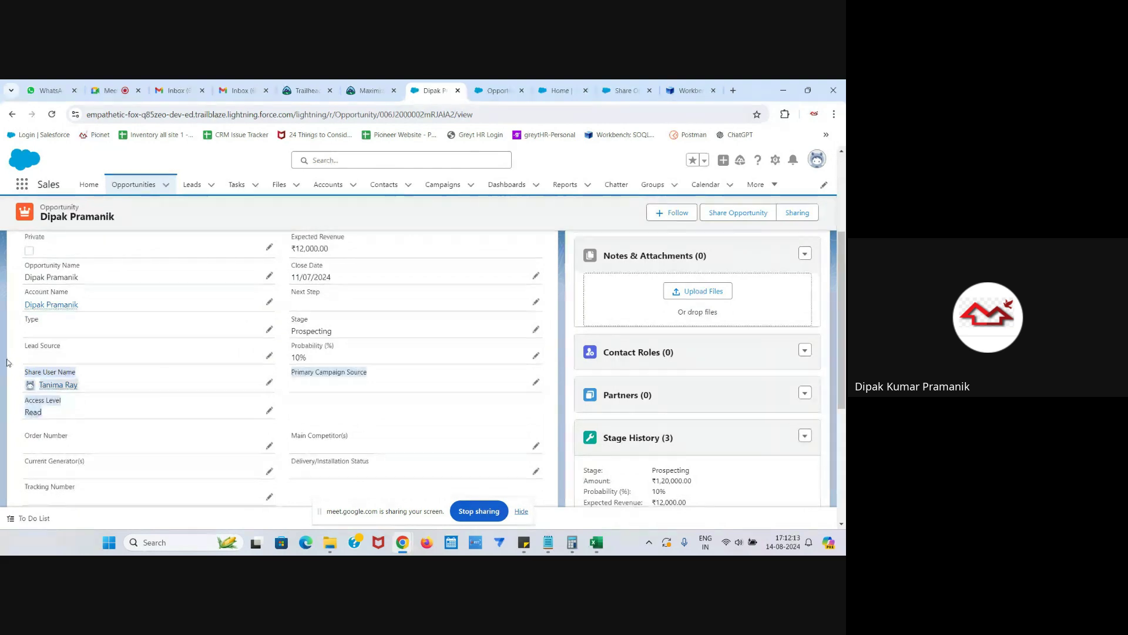
Check that Sharing lists two users, then return to the Share Opportunity V6 flow
left_click(797, 213)
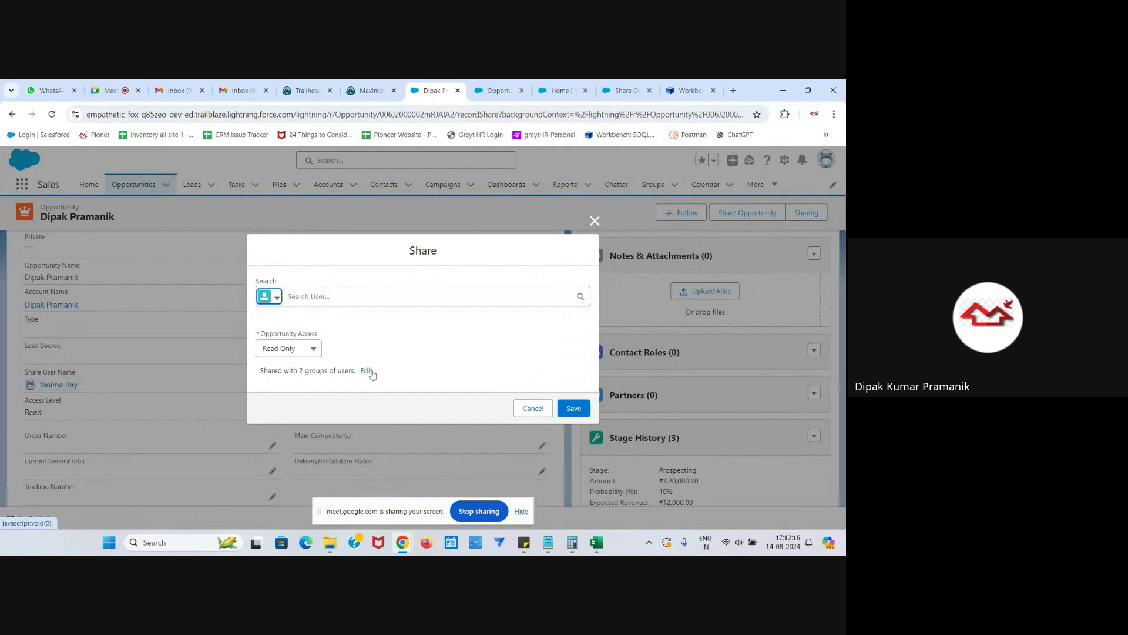
left_click(367, 371)
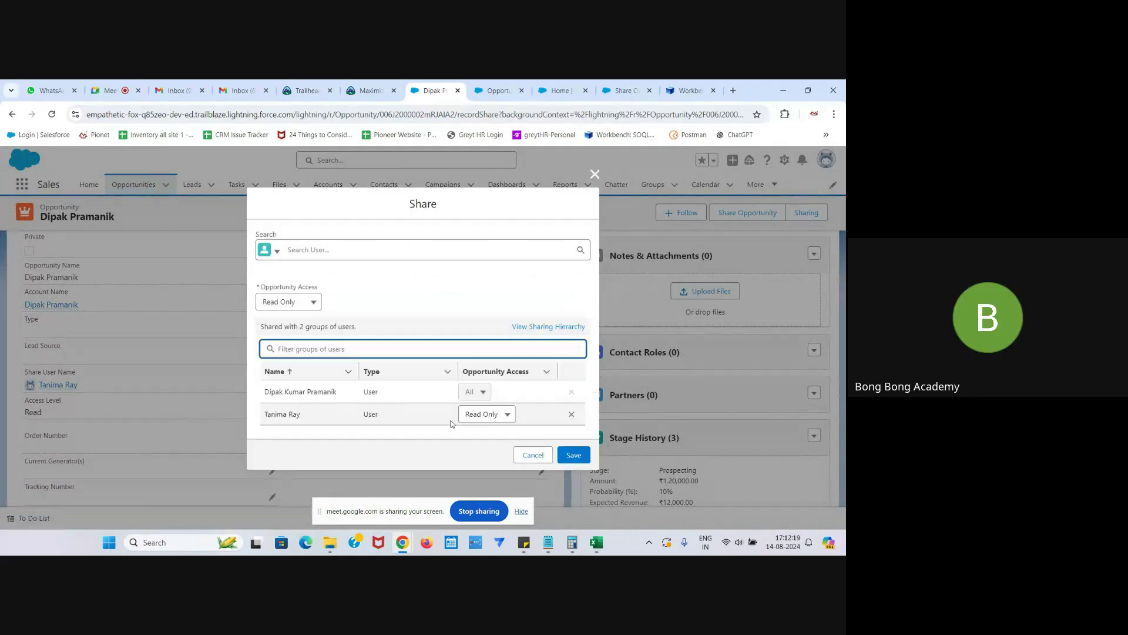
left_click(595, 174)
left_click(622, 91)
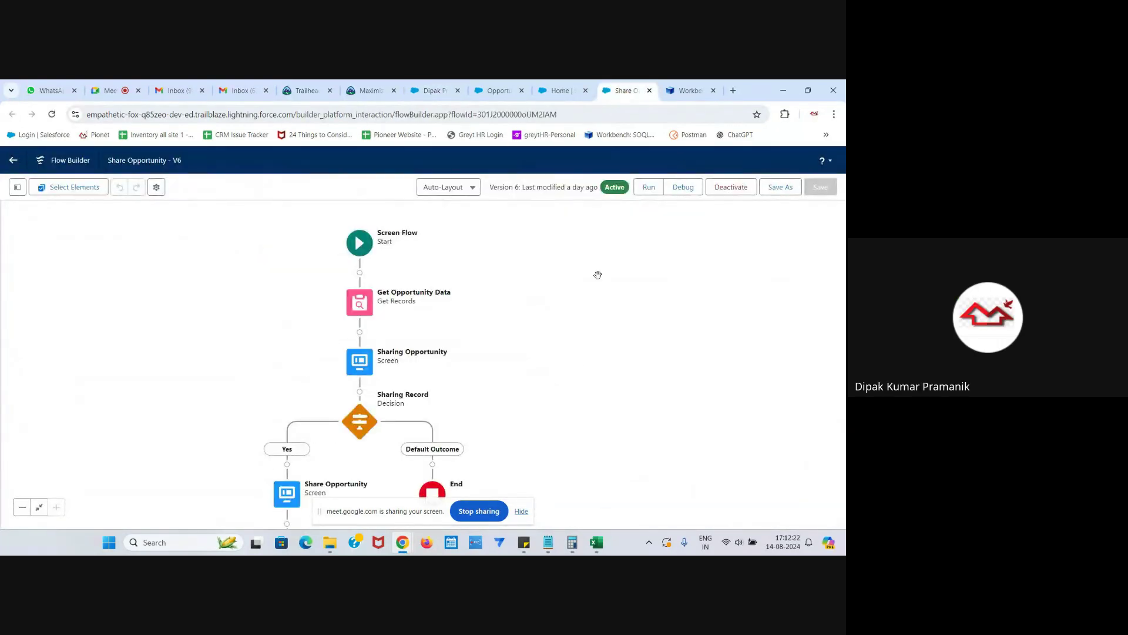
scroll(566, 341, "down", 5)
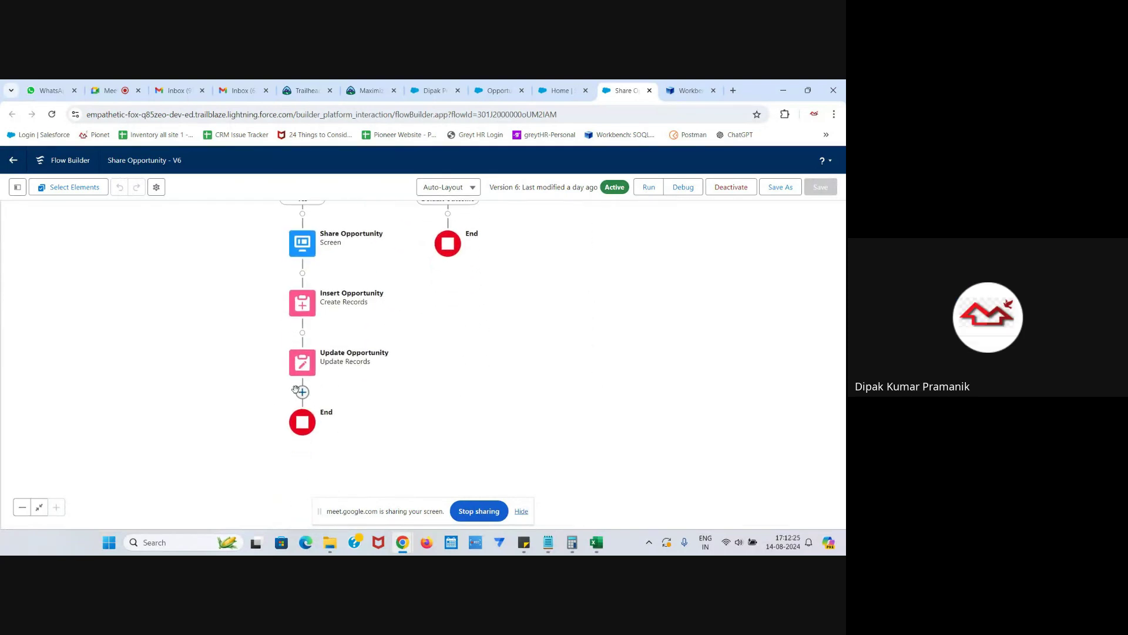
left_click(302, 361)
scroll(632, 392, "down", 5)
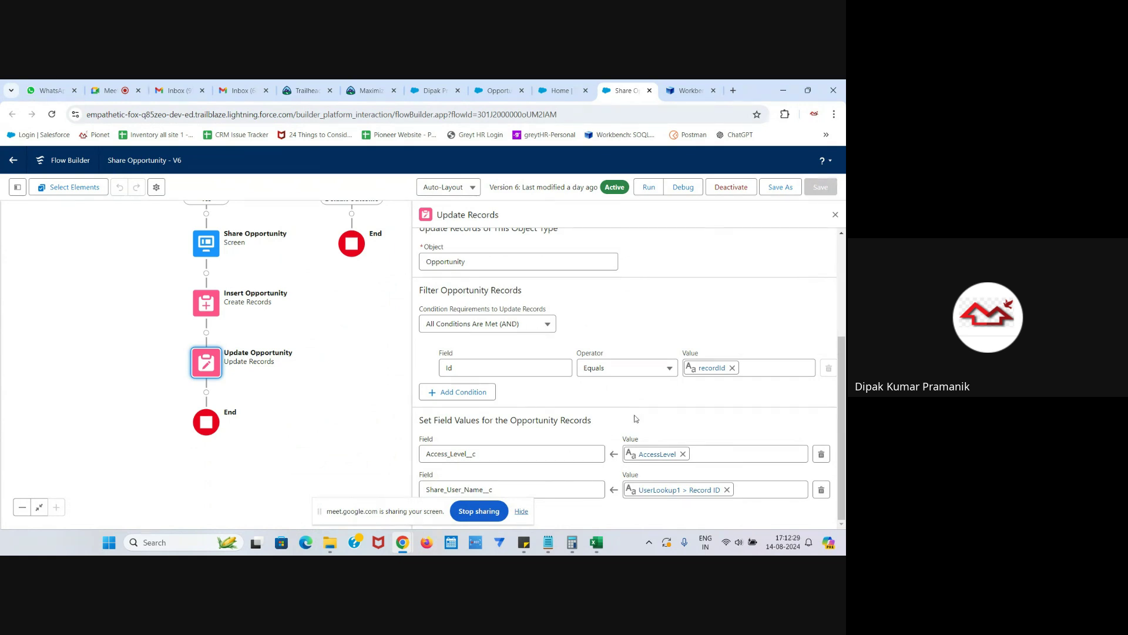
left_click(528, 512)
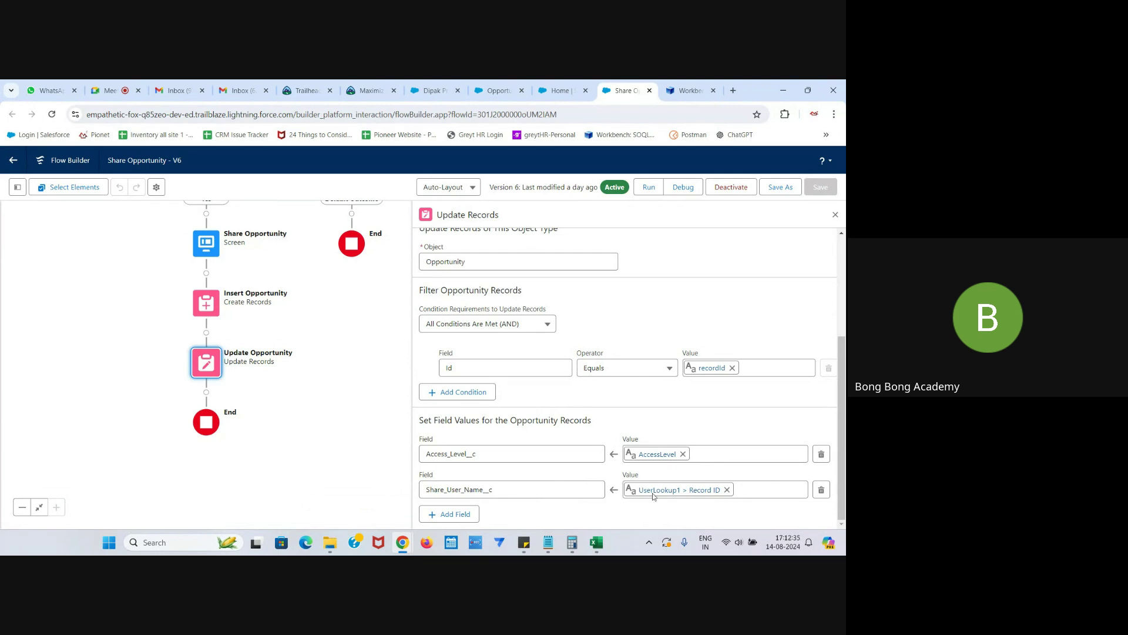
left_click(835, 212)
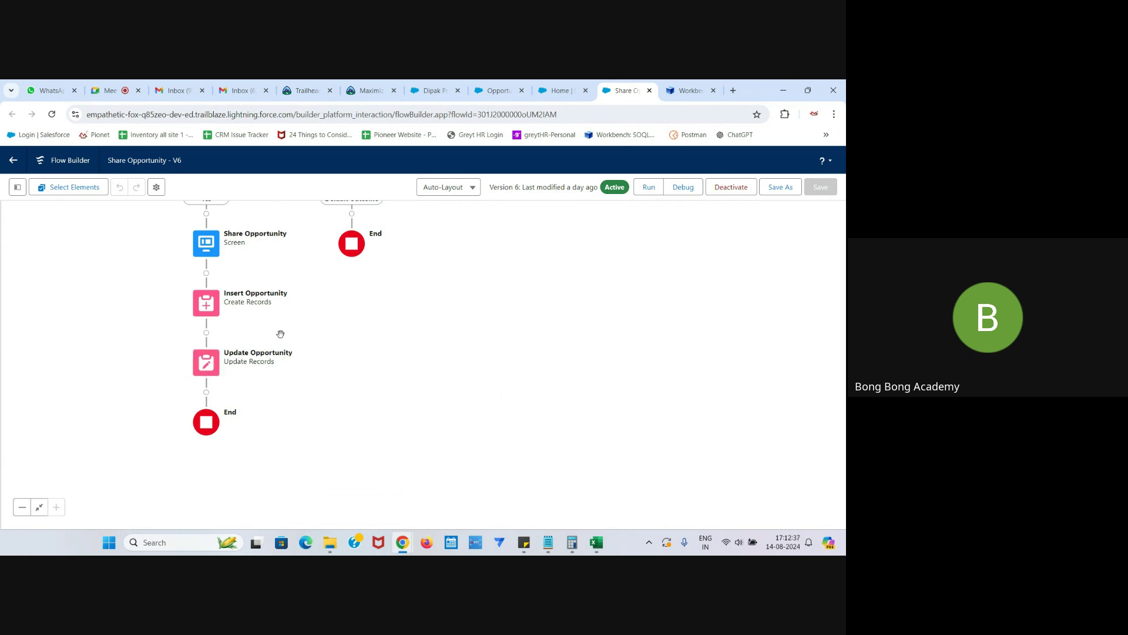
left_click(246, 303)
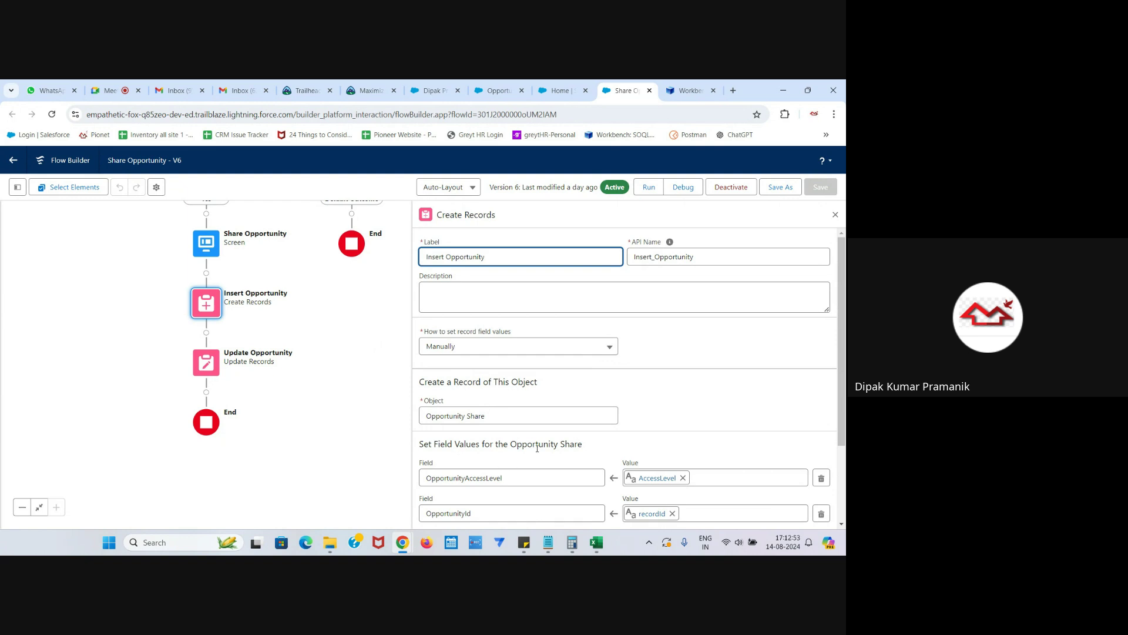
left_click(449, 416)
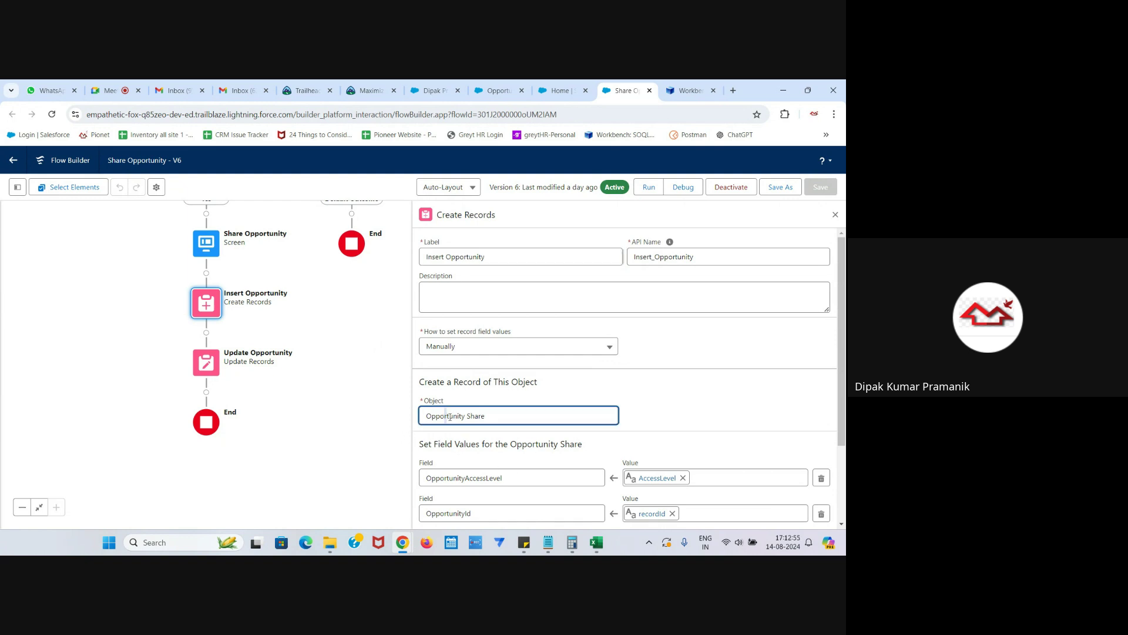
left_click(687, 420)
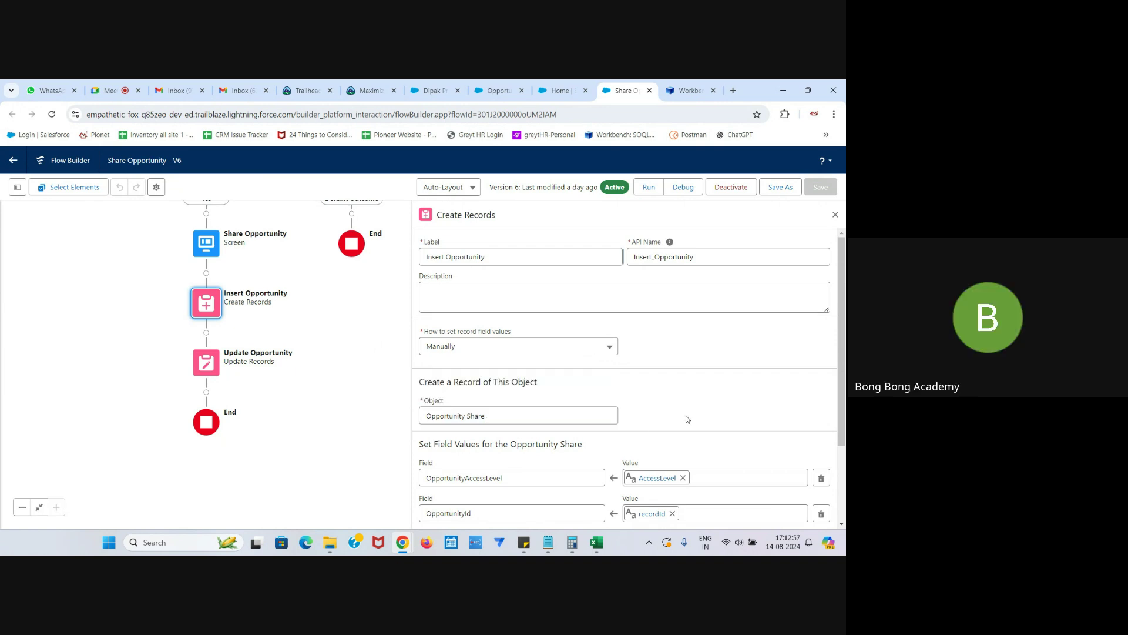
left_click(835, 215)
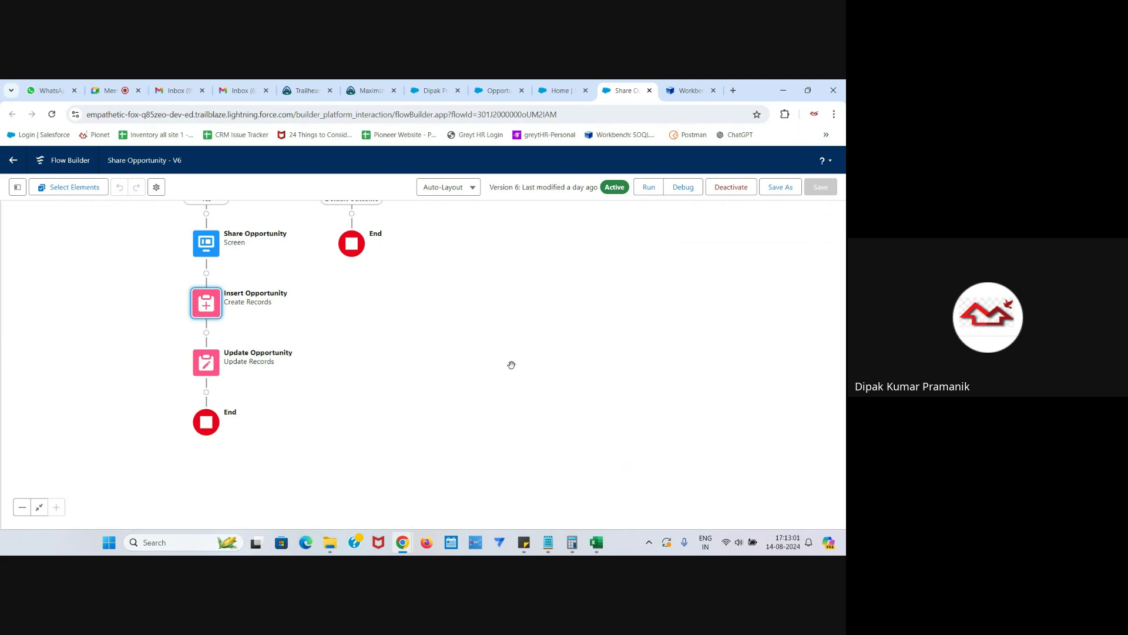
left_click_drag(456, 326, 474, 418)
left_click_drag(490, 287, 499, 375)
left_click_drag(507, 289, 511, 241)
left_click_drag(506, 363, 518, 294)
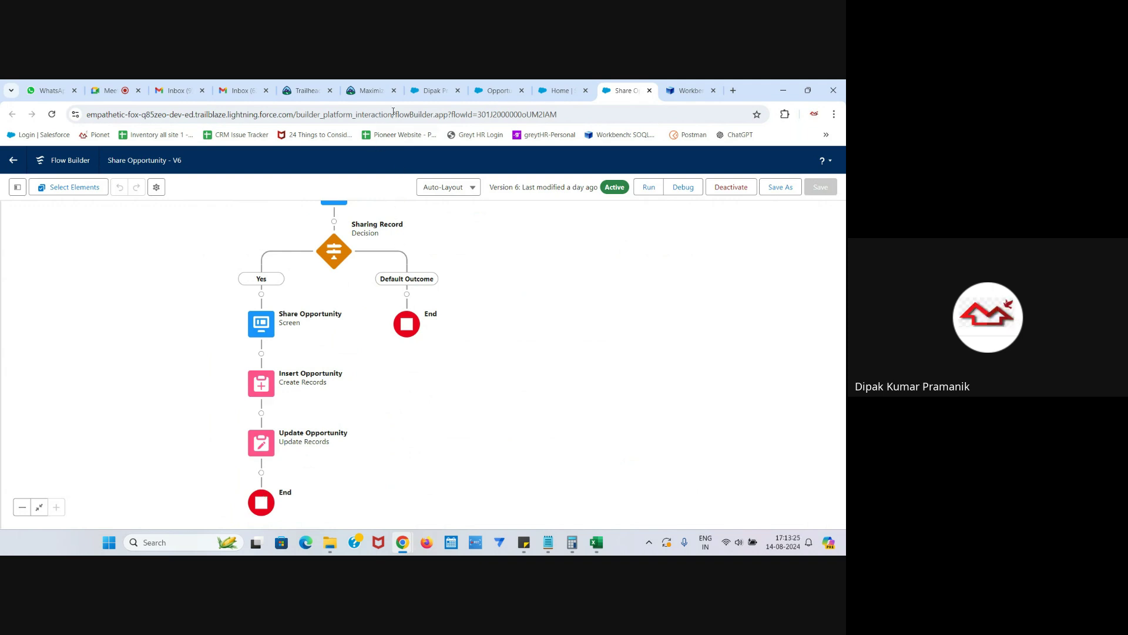
Review the opportunity's Share User Name and Access Level fields, then return to Google Meet
left_click(433, 90)
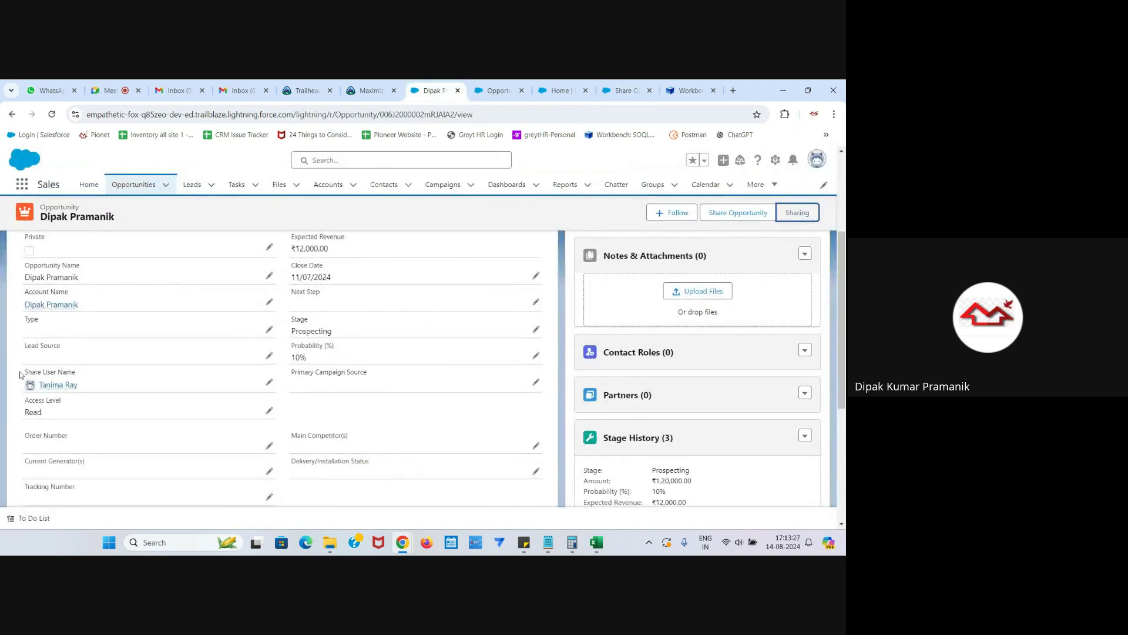
left_click_drag(22, 371, 70, 416)
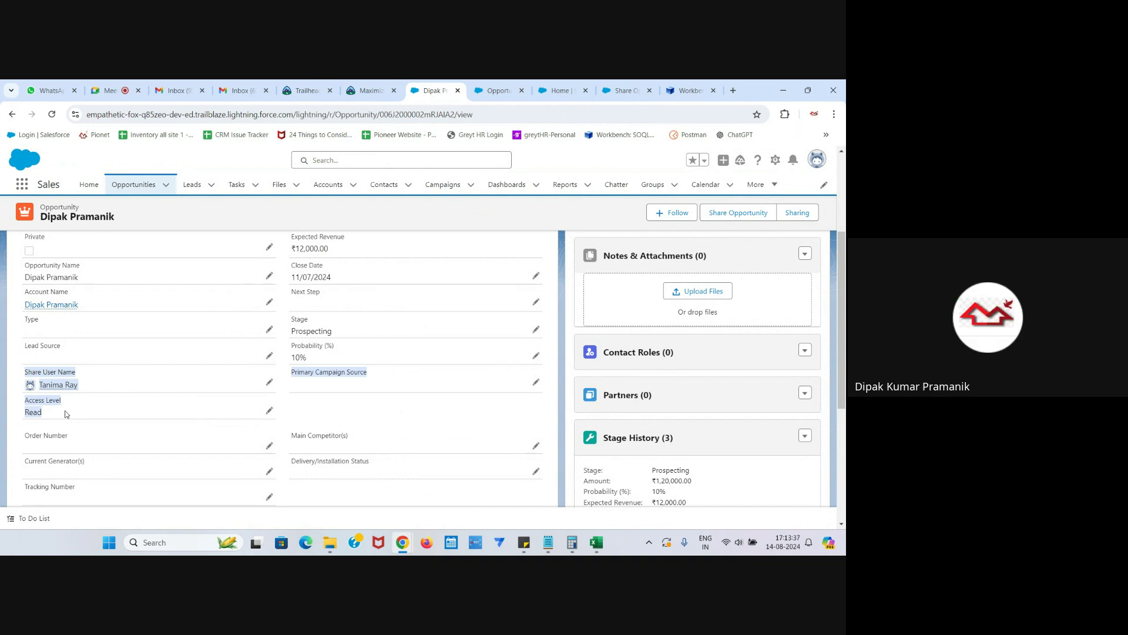
left_click(18, 347)
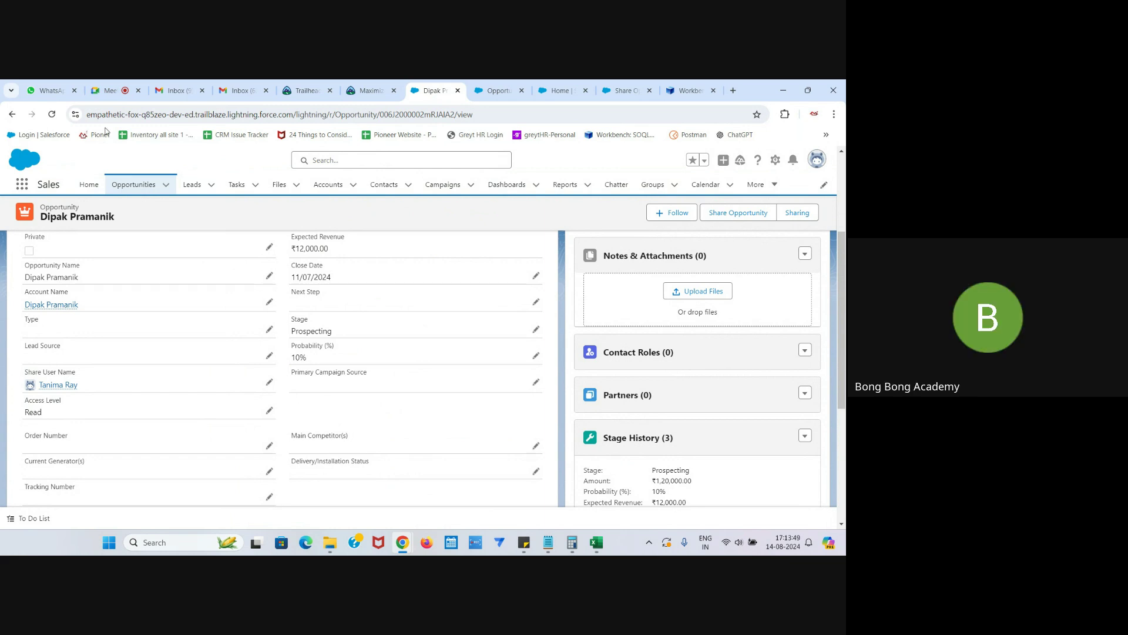
left_click(110, 90)
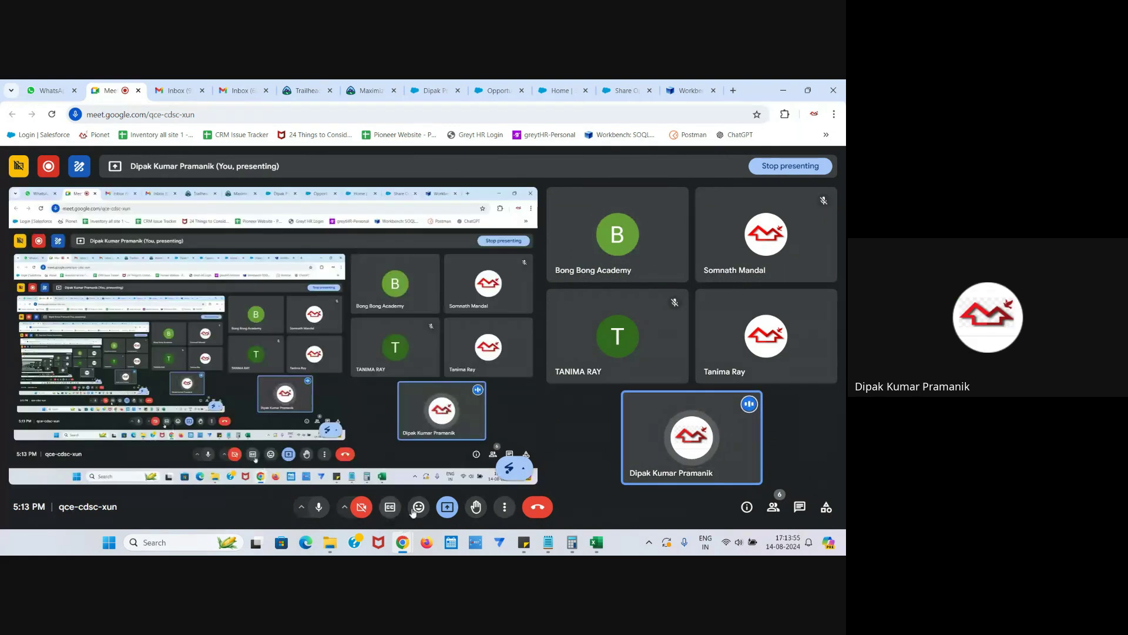
Stop presenting in Google Meet and open the Salesforce Actors list of 8 records
left_click(448, 509)
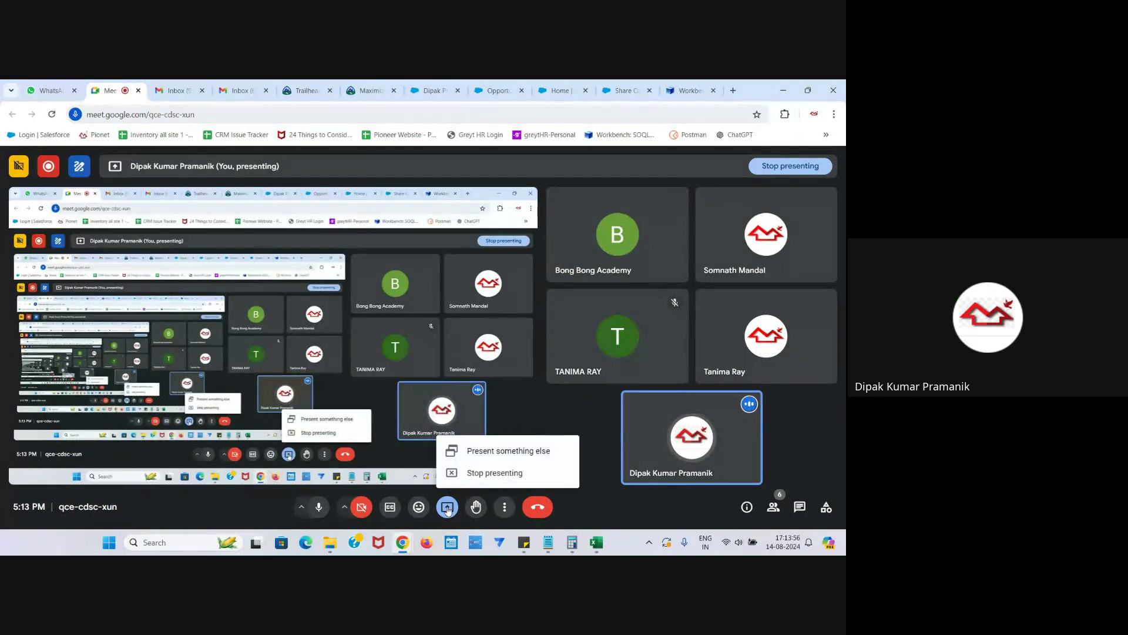
left_click(479, 480)
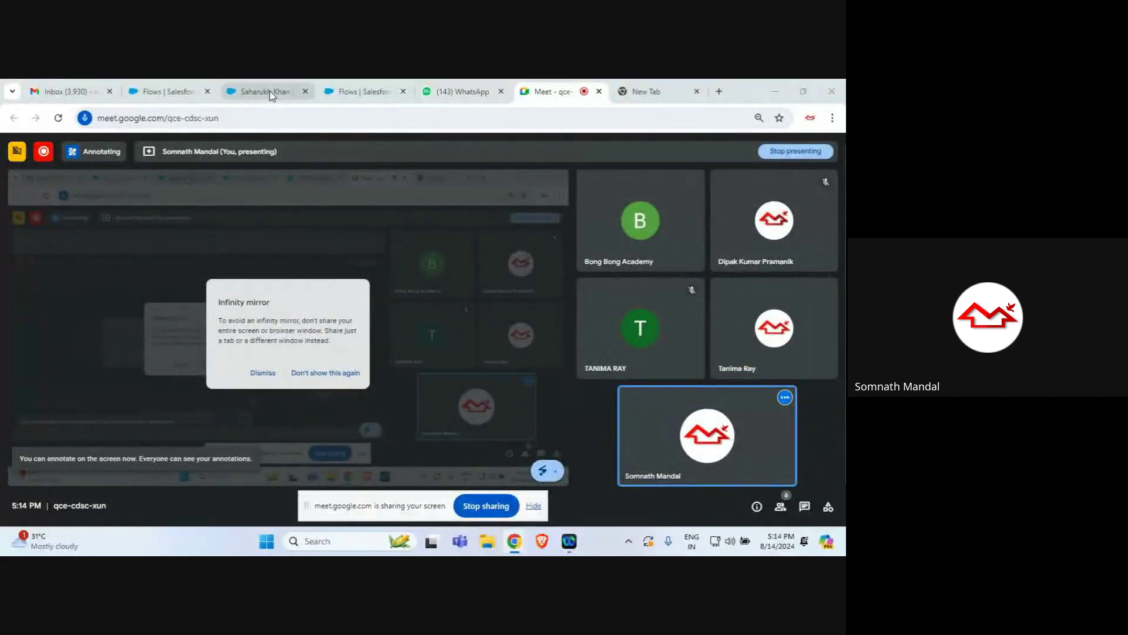
left_click(271, 93)
left_click(707, 172)
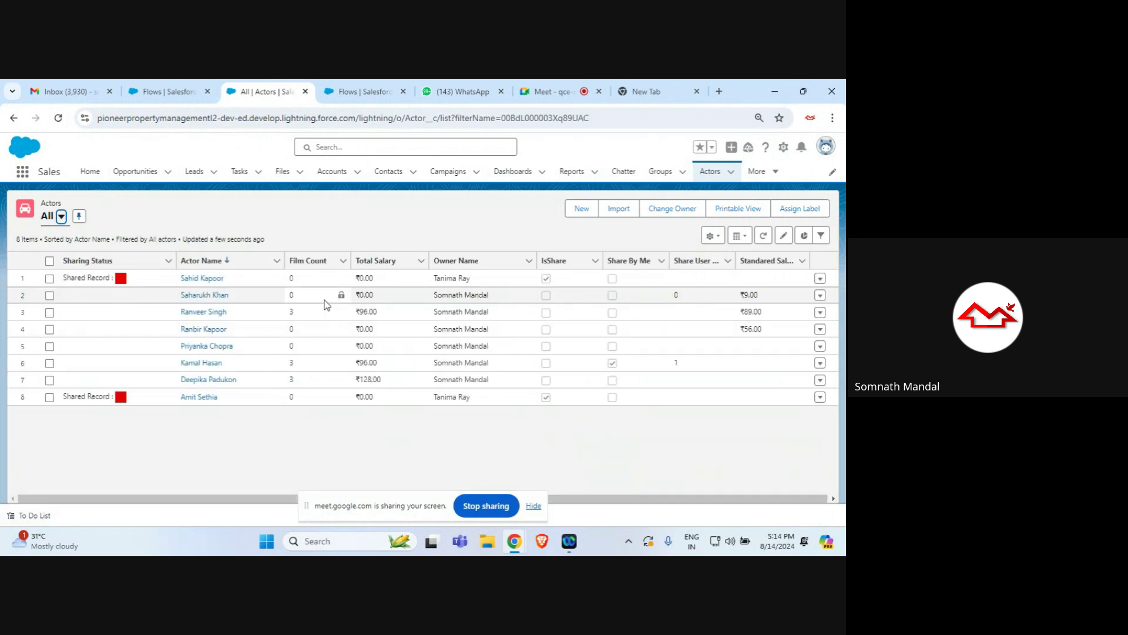
Open the second actor's Share Actor dialog and sort shares by Custom Object Access
left_click(212, 296)
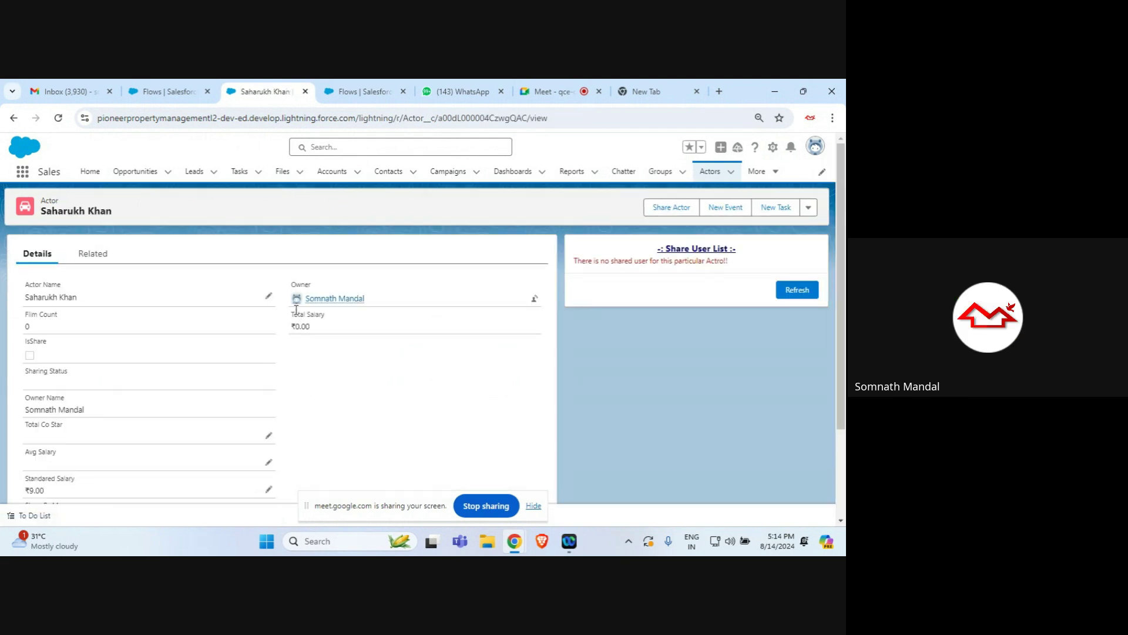
left_click(673, 210)
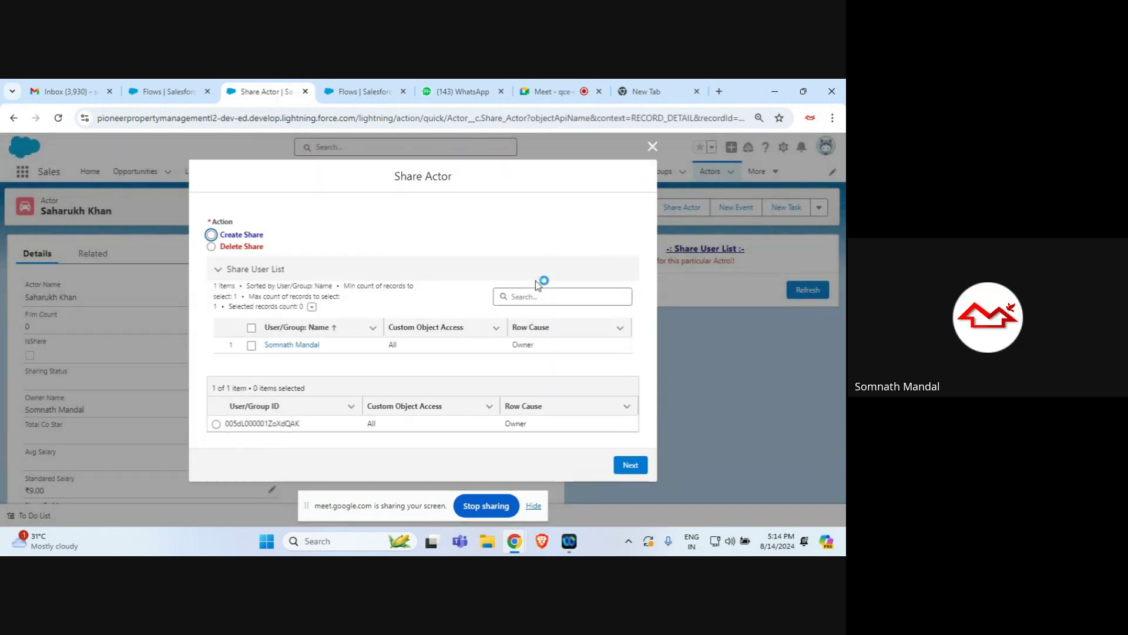
left_click(430, 326)
Create a Read Only share of the actor record for Integration User
left_click(212, 235)
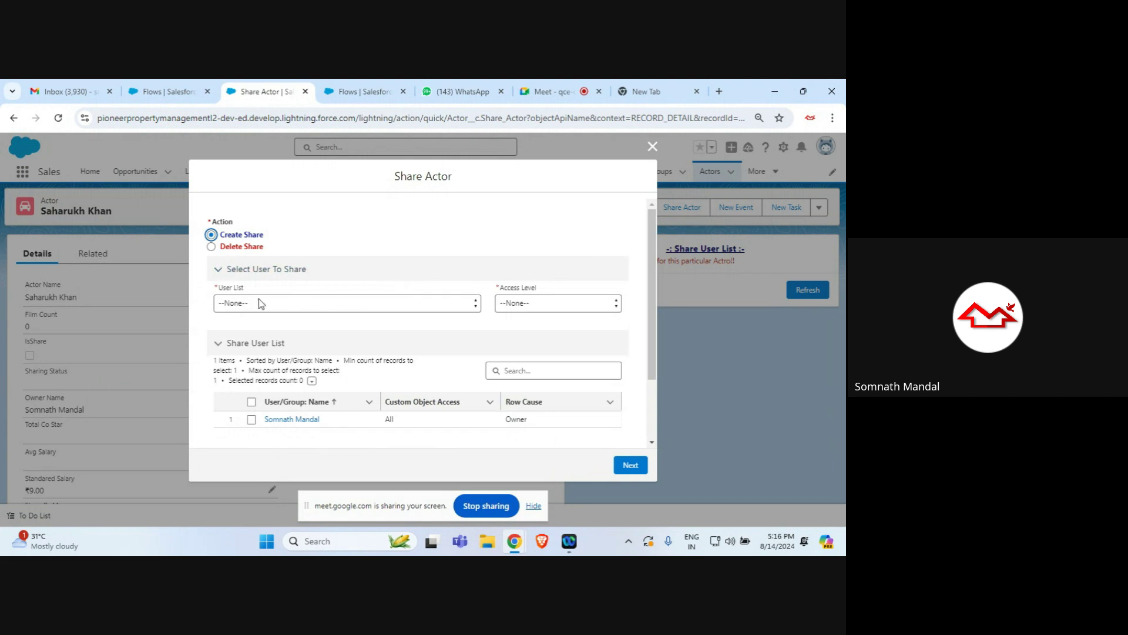
left_click(213, 247)
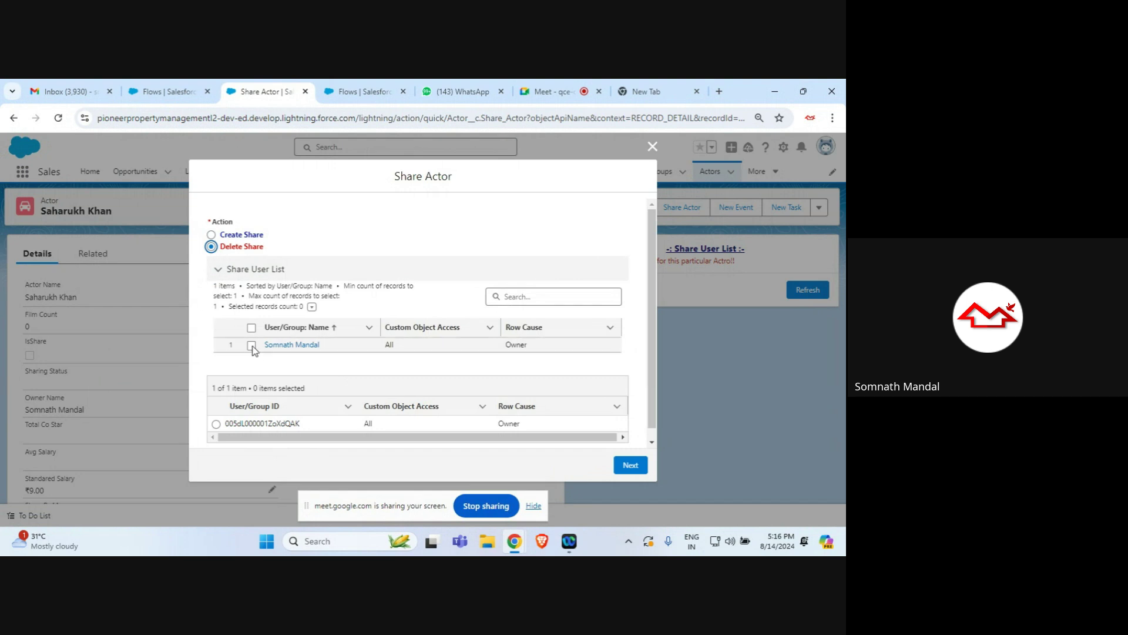
left_click(211, 235)
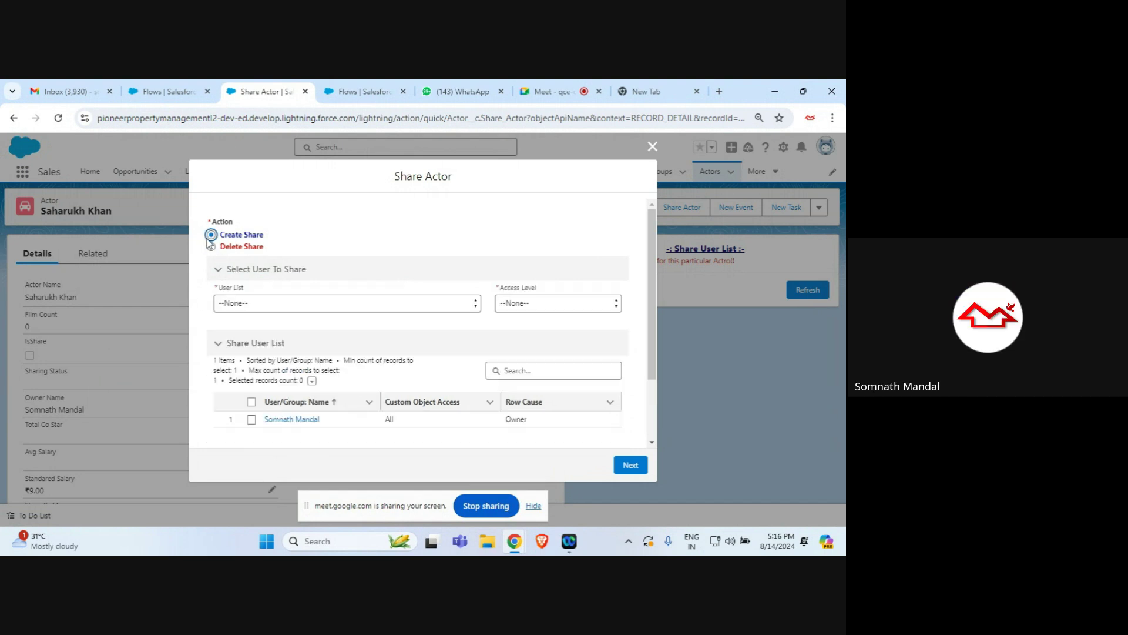
left_click(260, 305)
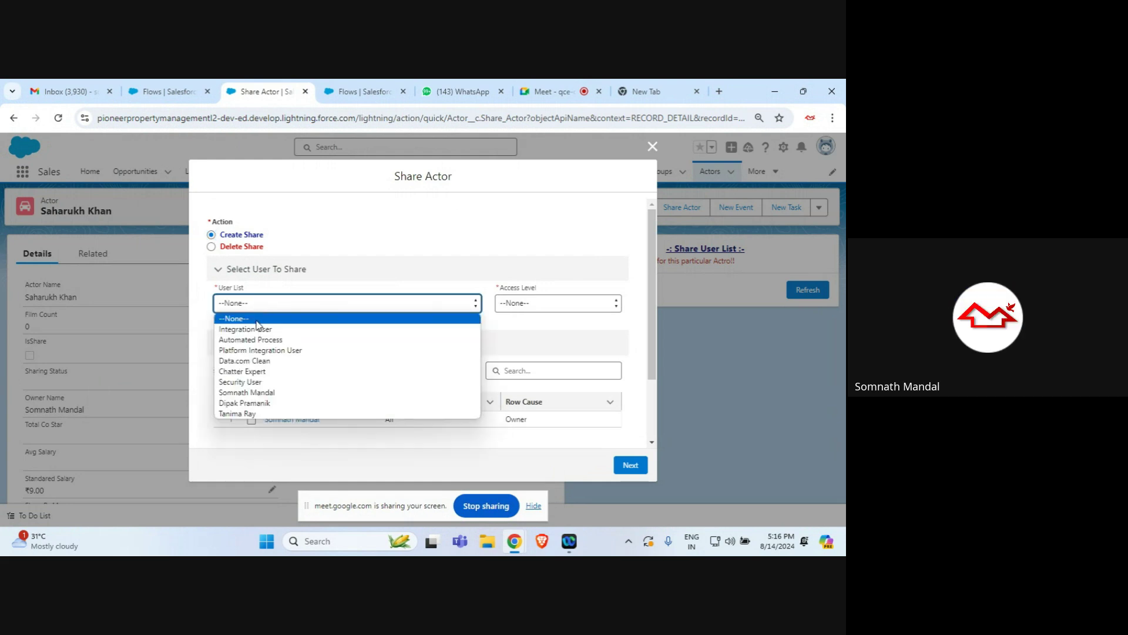
left_click(257, 330)
left_click(531, 304)
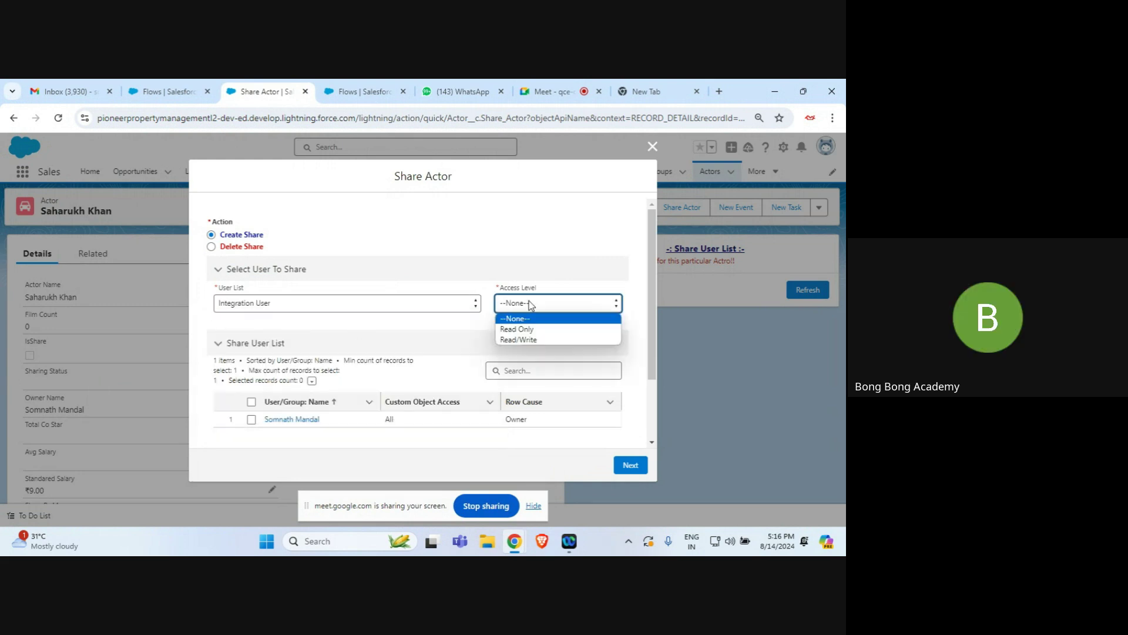
left_click(528, 328)
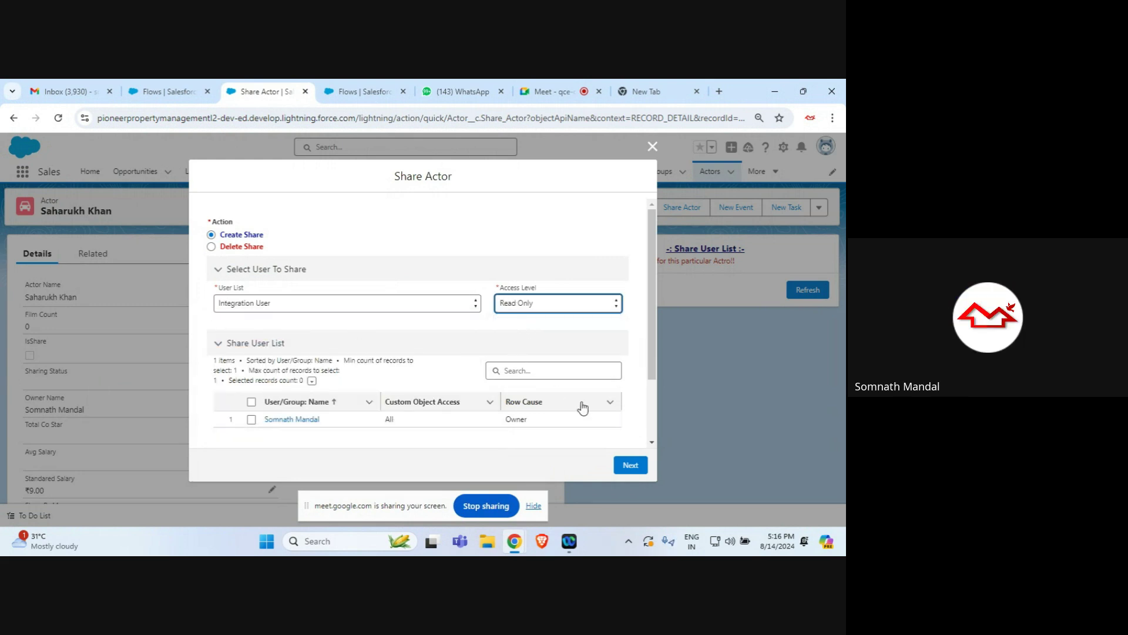
left_click(632, 466)
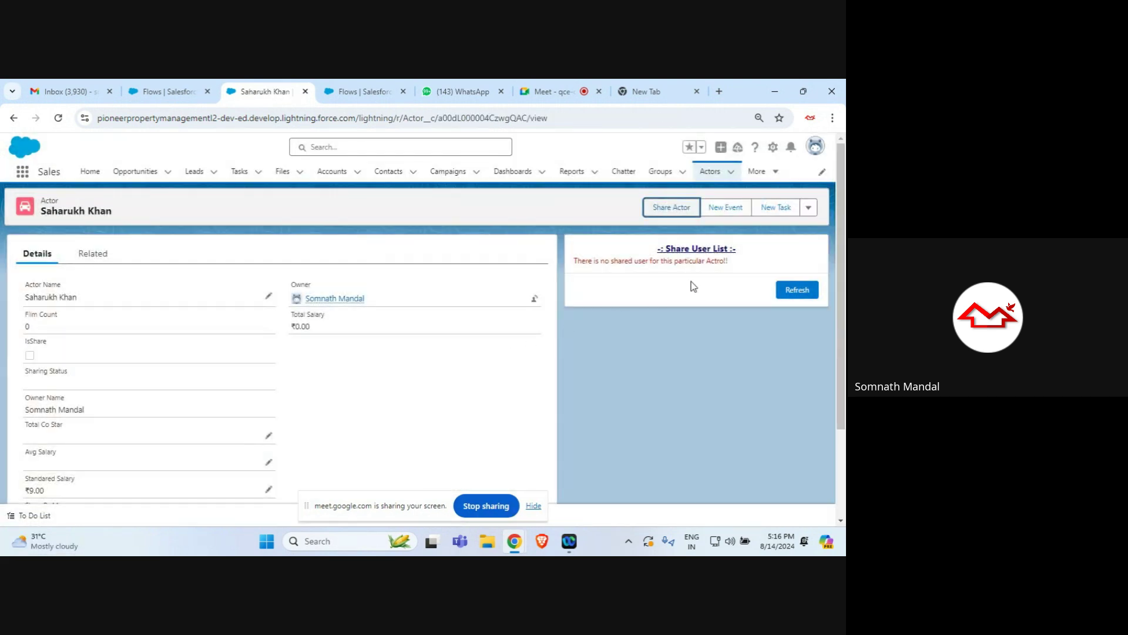
Refresh the Share User List and reopen Share Actor to see Integration User with Read access
left_click(785, 294)
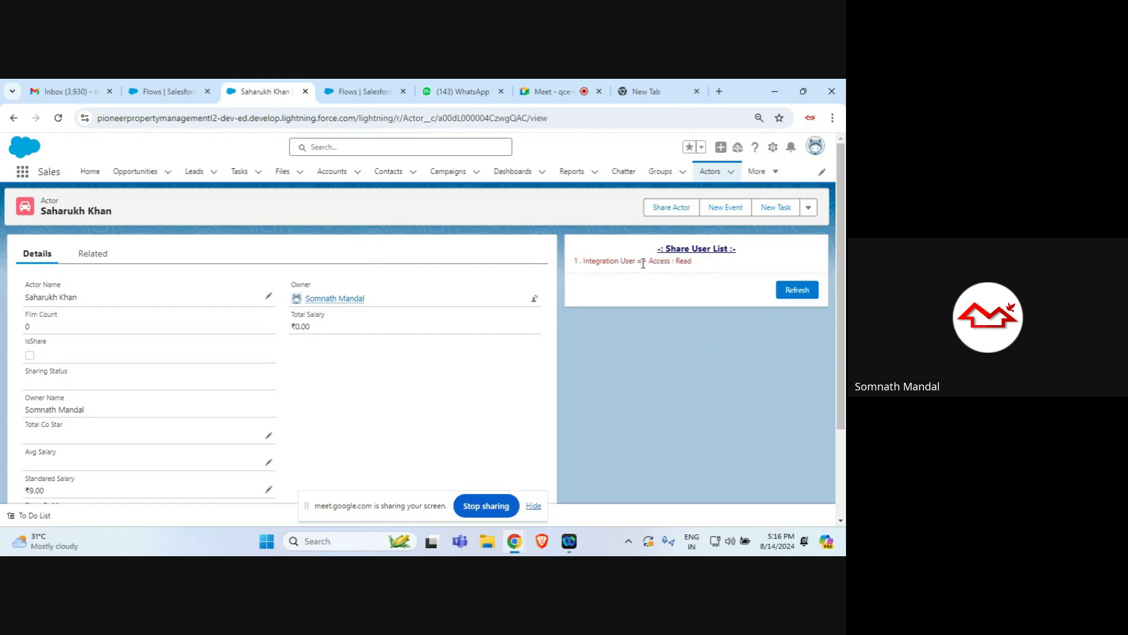
left_click(673, 211)
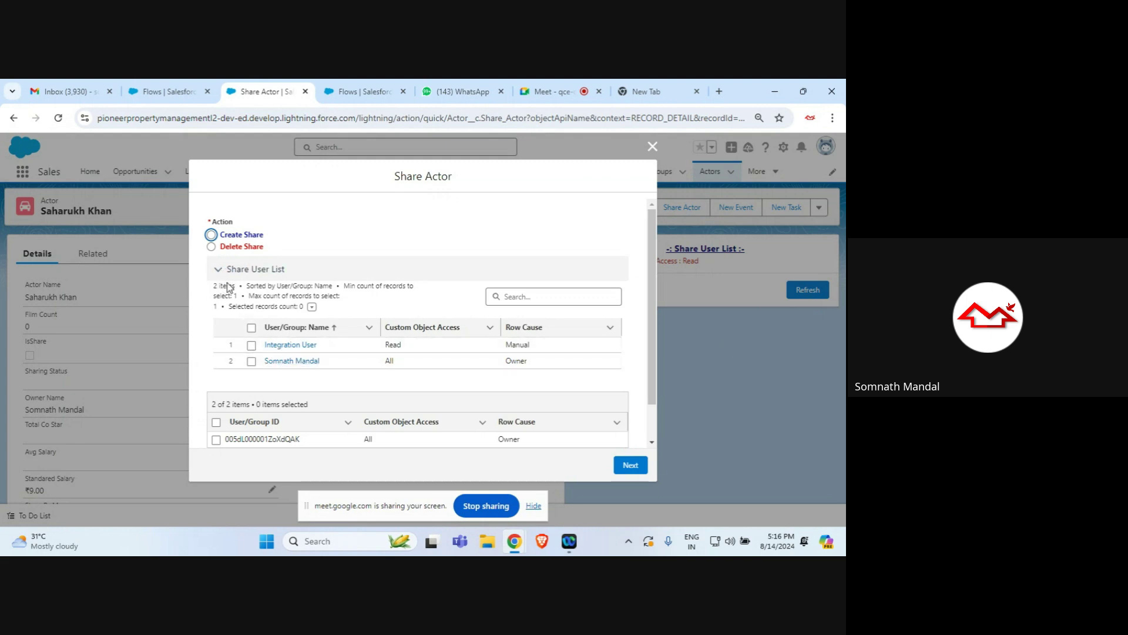
Try deleting the owner's share under Delete Share, which errors, then unmark it
left_click(212, 247)
left_click(631, 465)
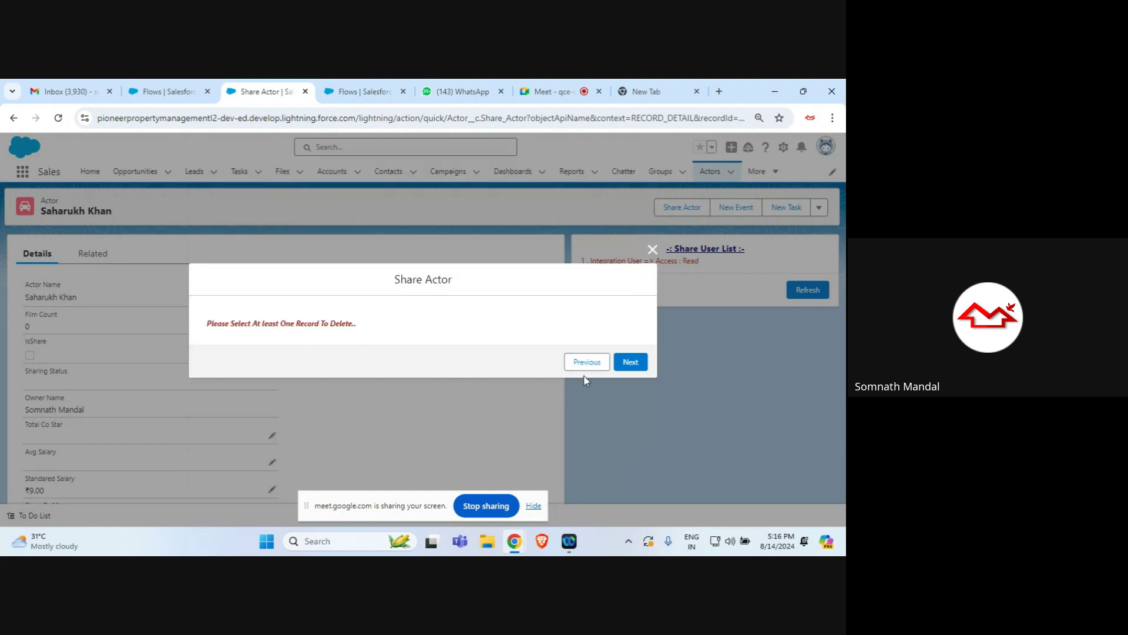
left_click(583, 363)
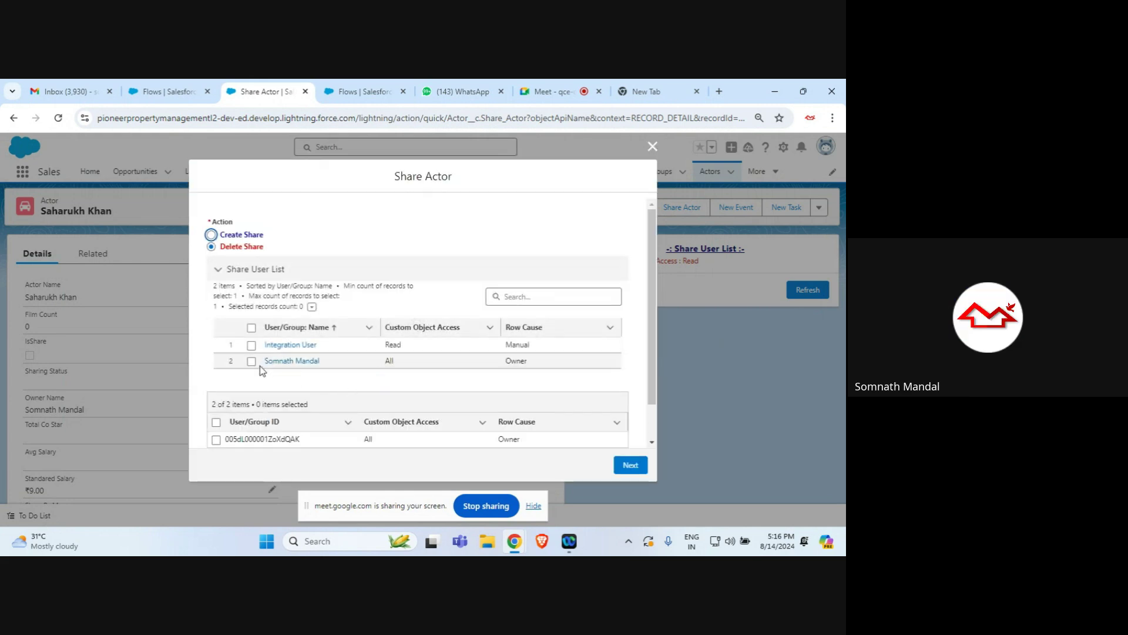
left_click(252, 362)
left_click(629, 466)
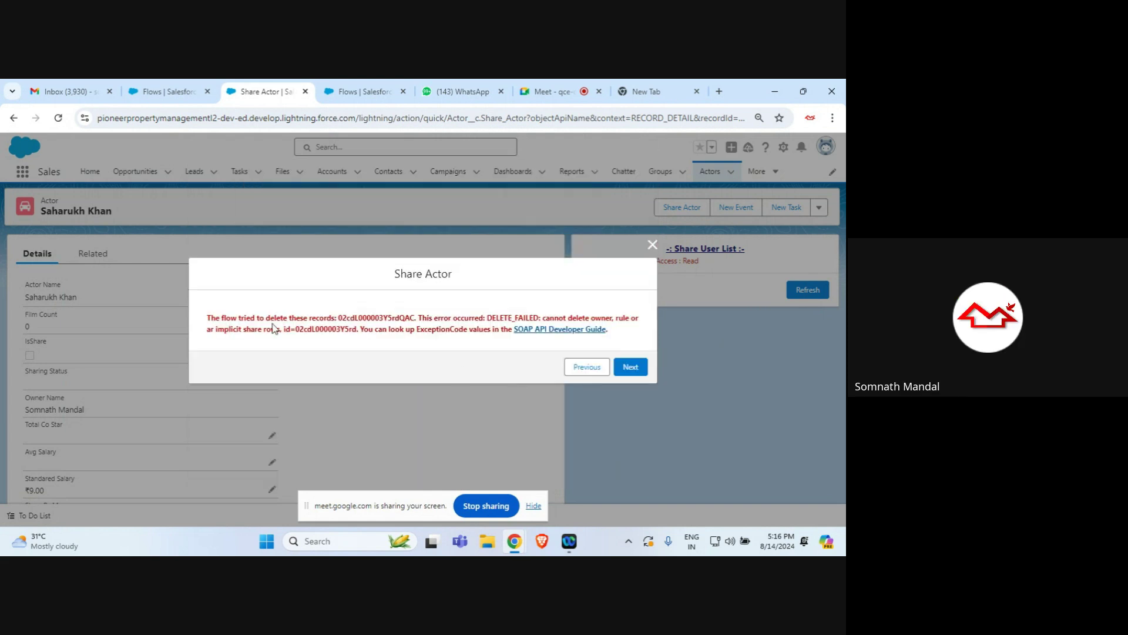
left_click(587, 367)
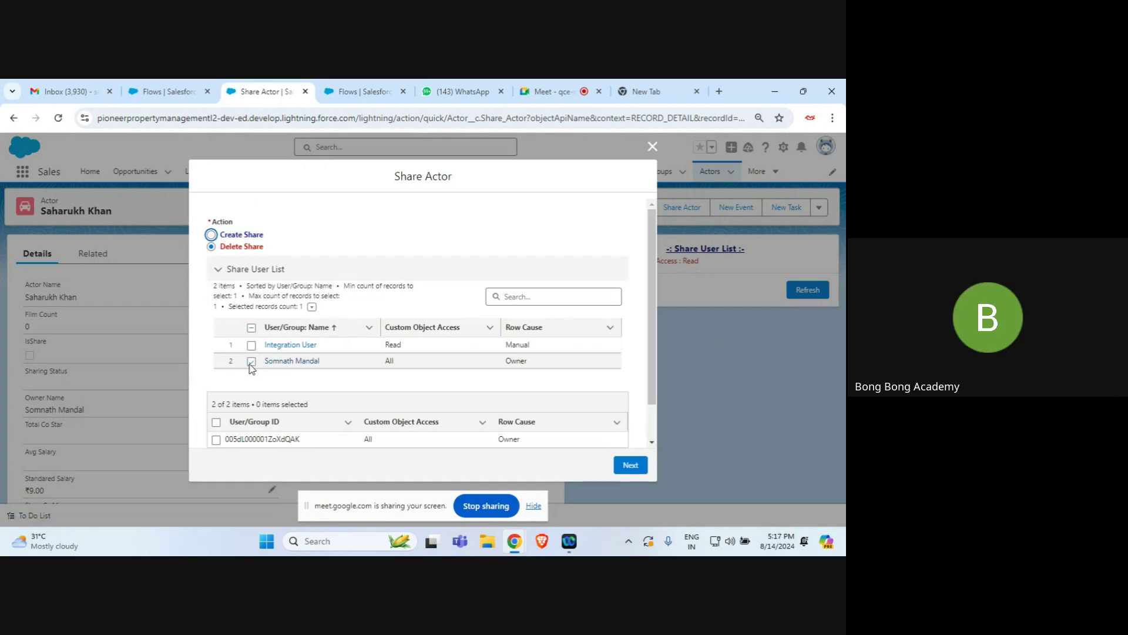
left_click(251, 361)
Delete Integration User's share and refresh the Share User List
left_click(252, 345)
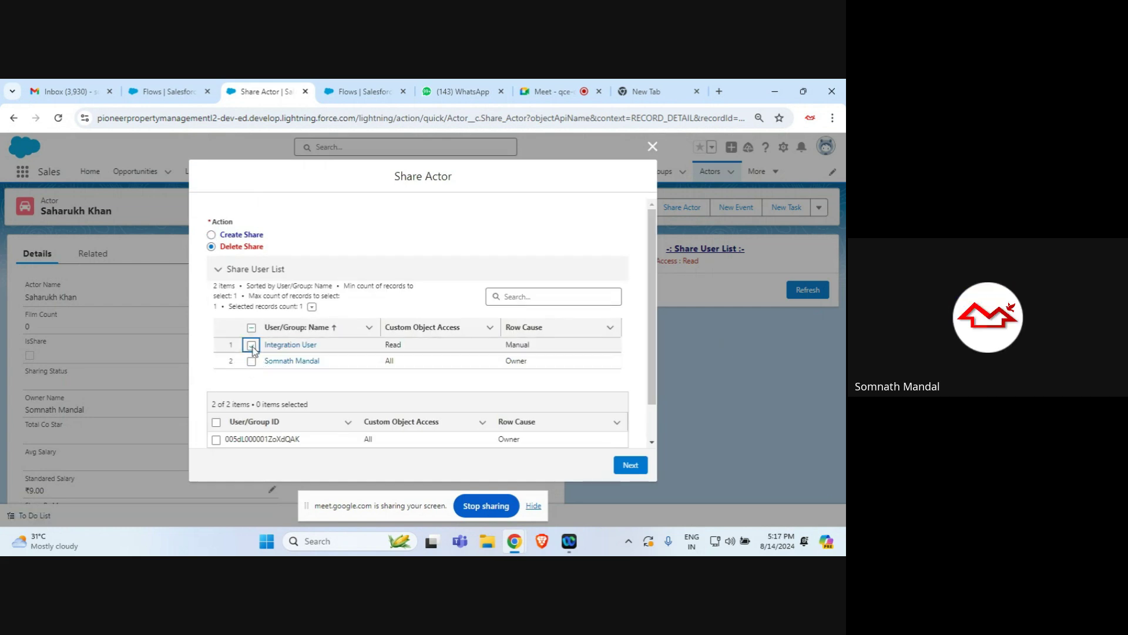
left_click(627, 467)
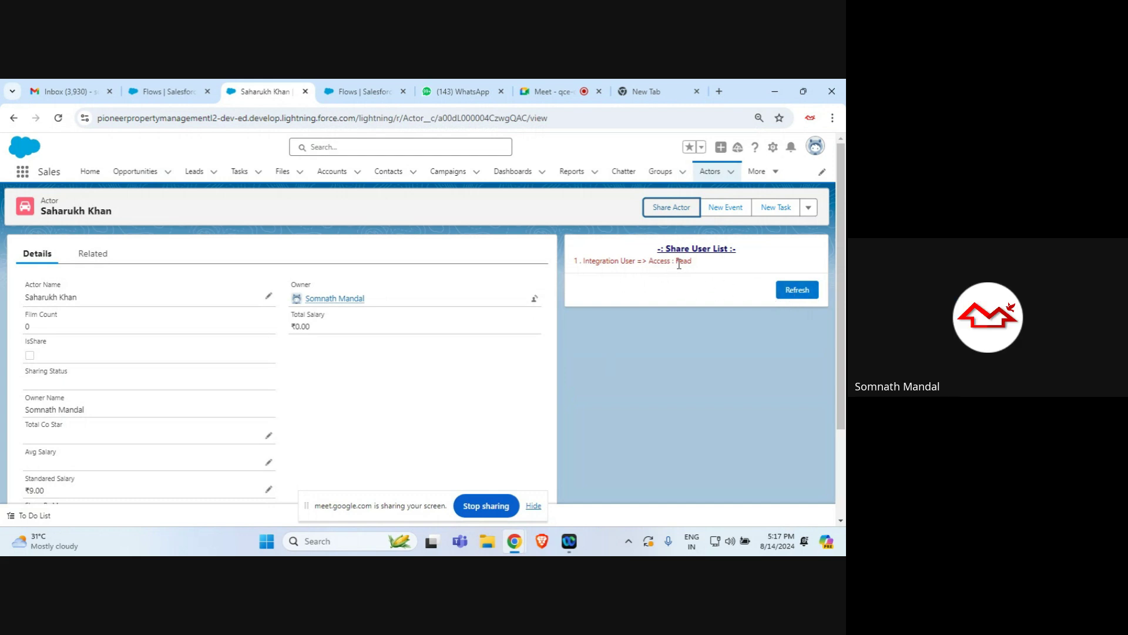
left_click(796, 290)
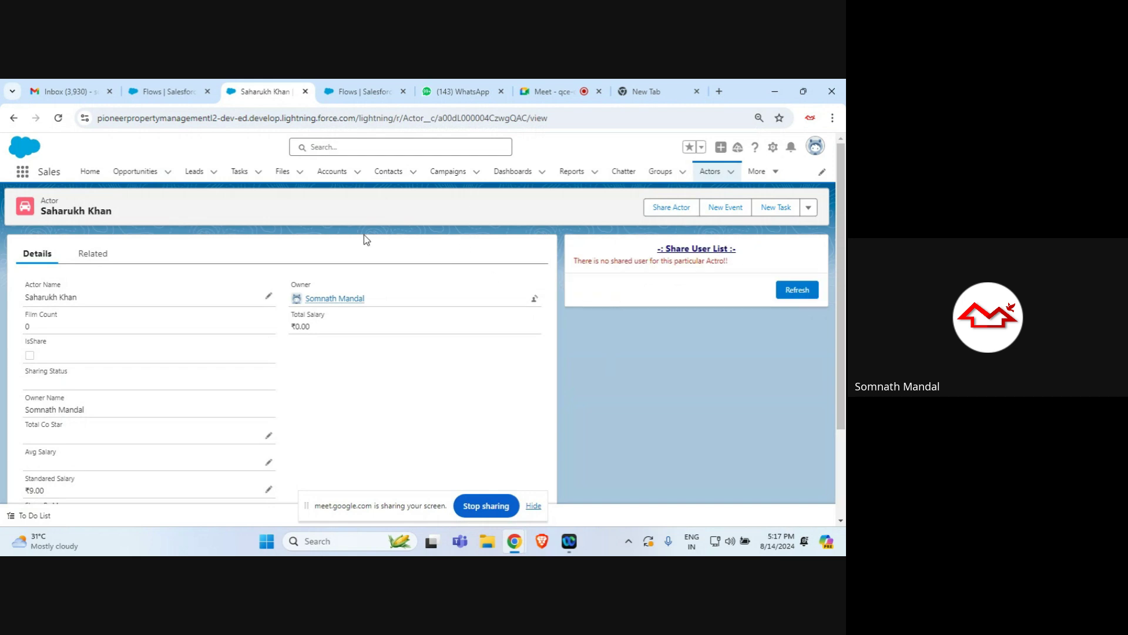
Open the sixth actor's record from the Actors list and its Share Actor dialog
left_click(705, 174)
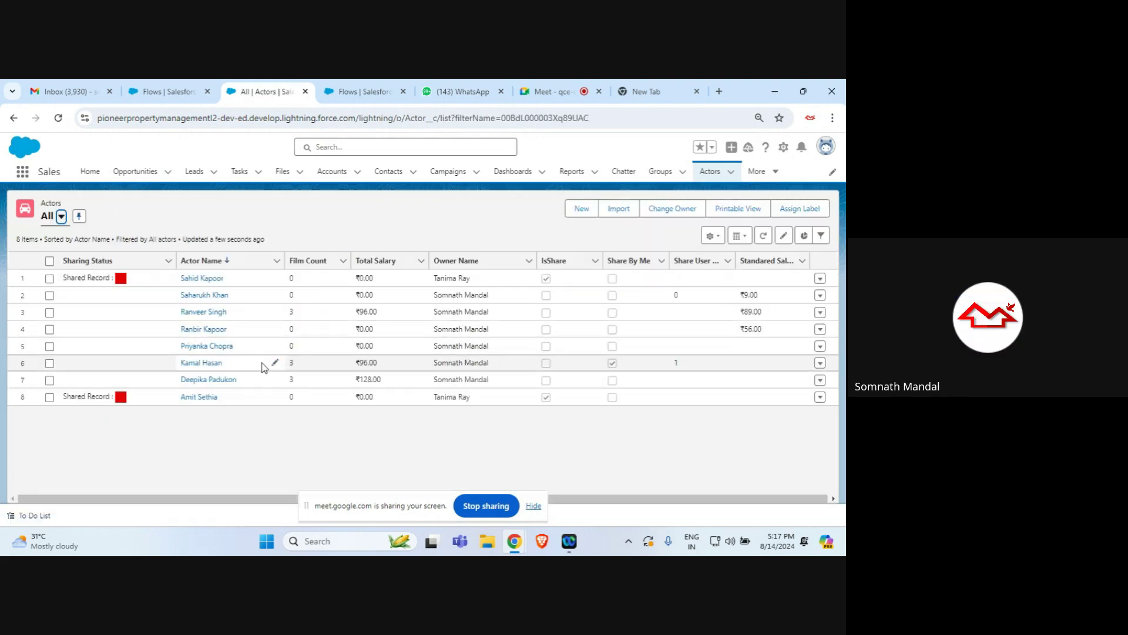
left_click(200, 364)
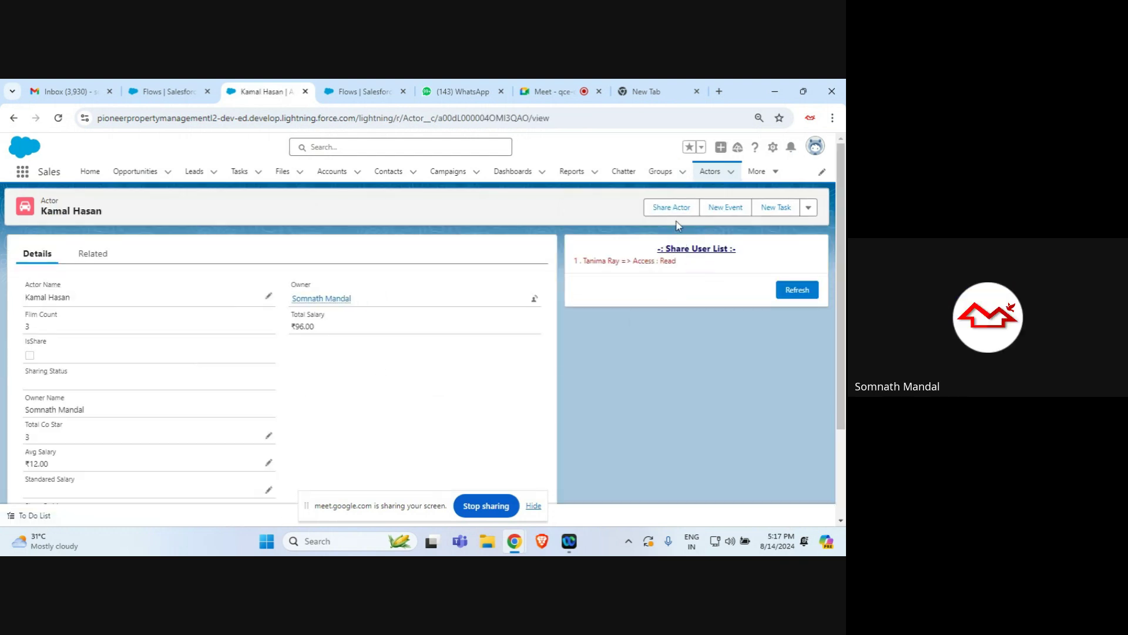
left_click(676, 210)
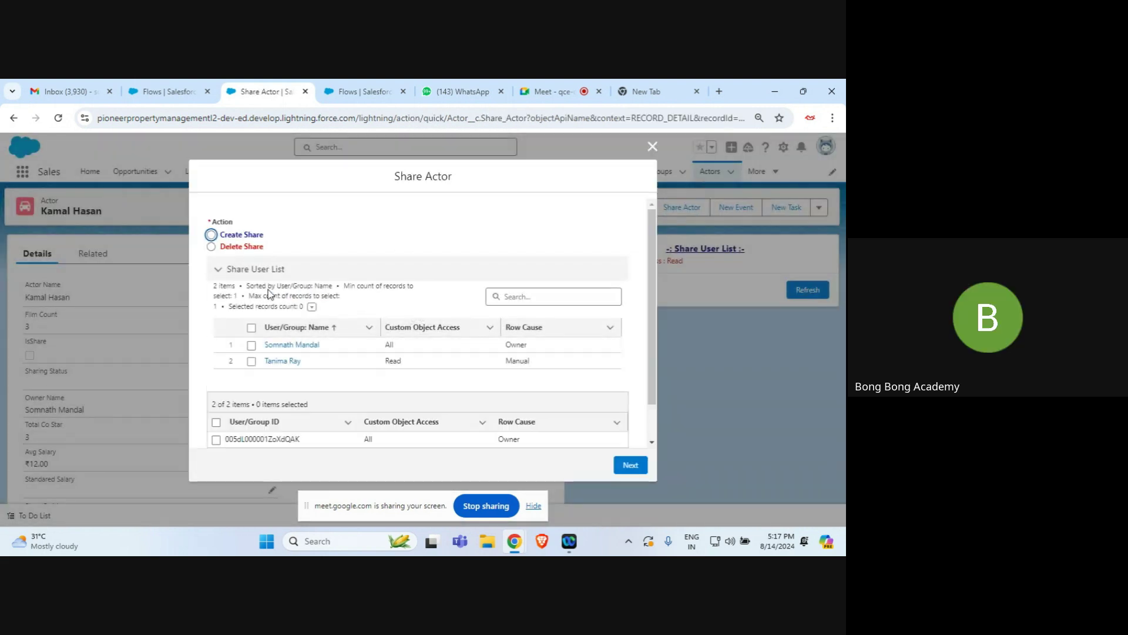
Share the actor with a colleague at Read Only, refresh the share list, and return to Actors
left_click(230, 236)
left_click(318, 302)
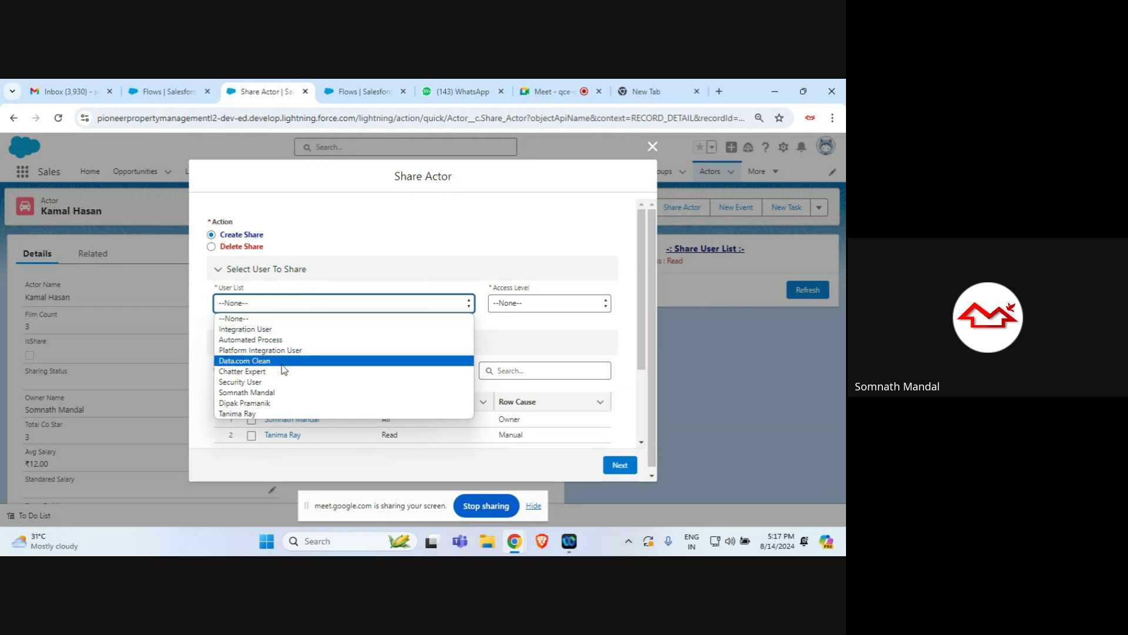
left_click(273, 403)
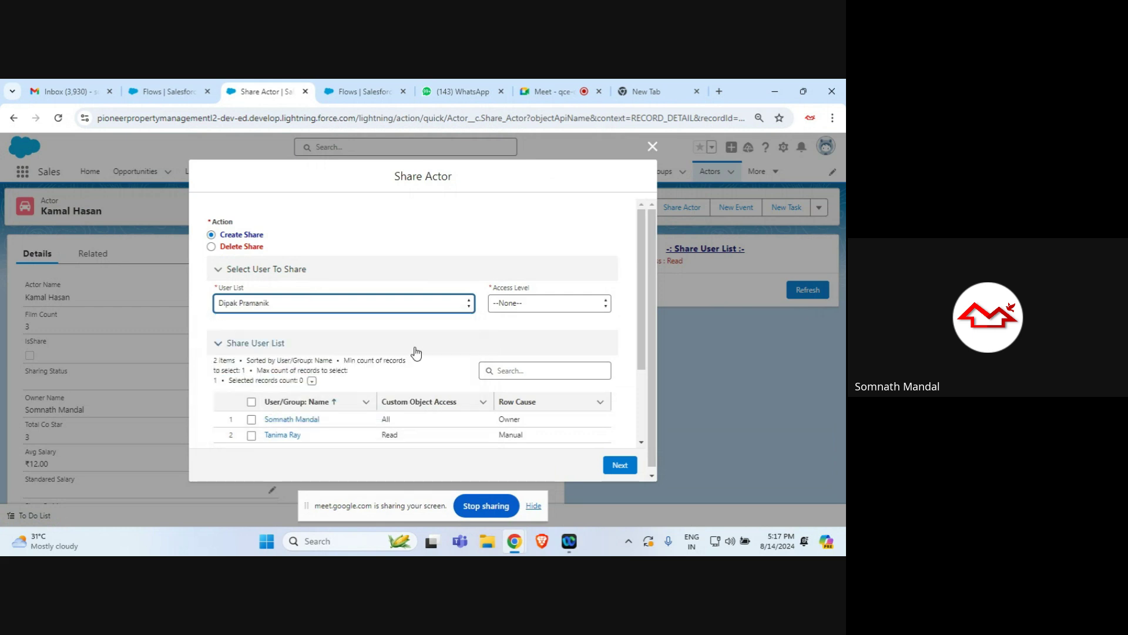
left_click(534, 304)
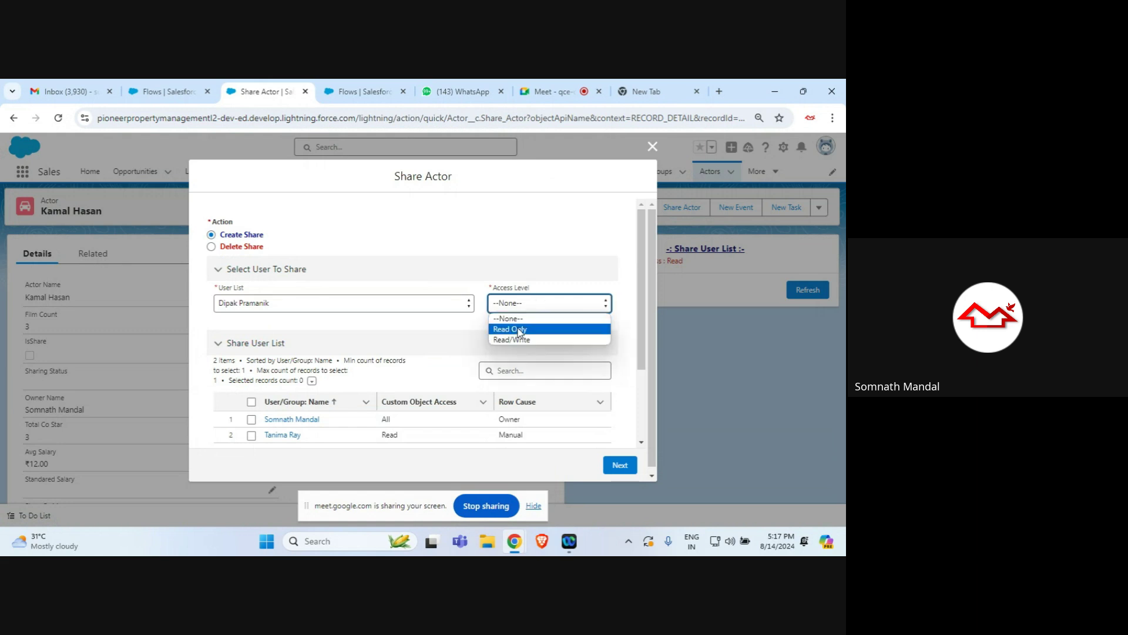
left_click(520, 329)
left_click(620, 465)
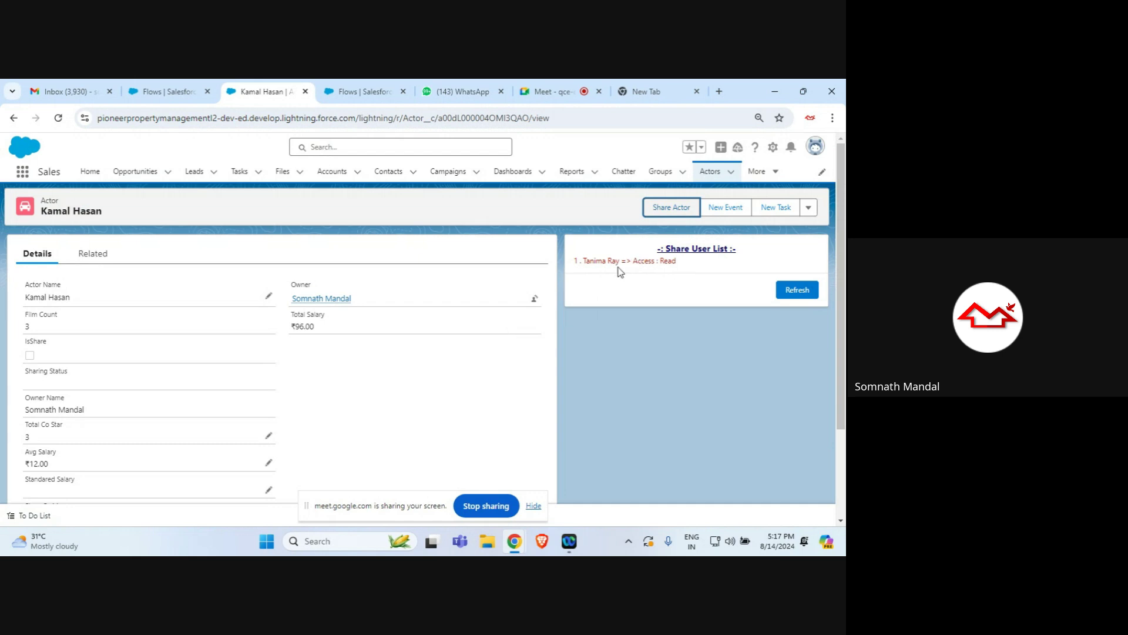
left_click(798, 291)
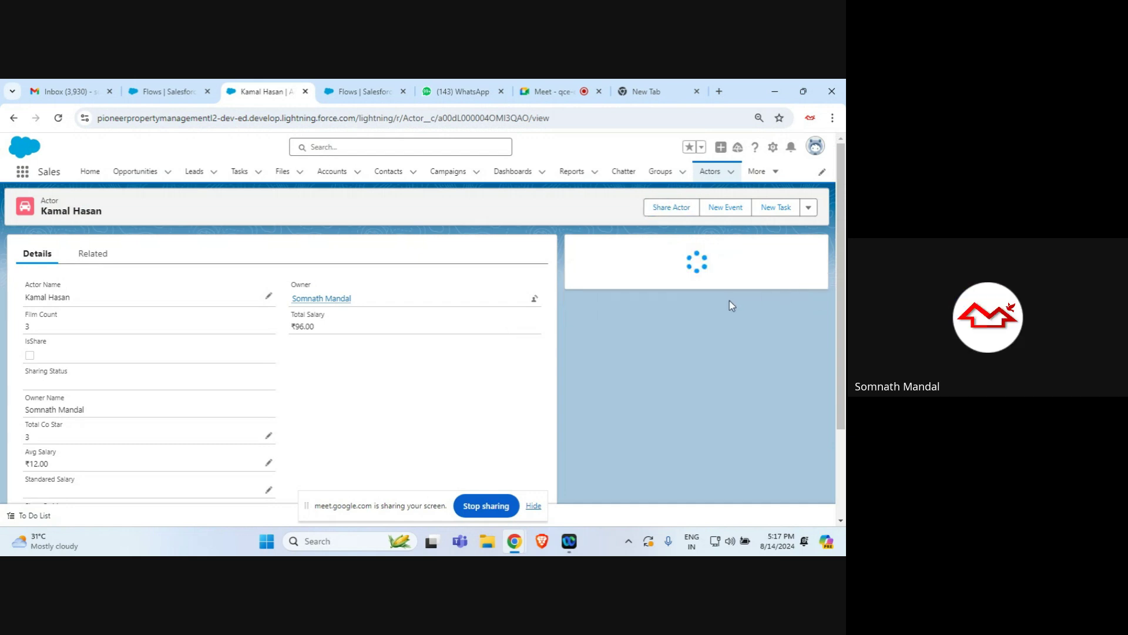
left_click(711, 171)
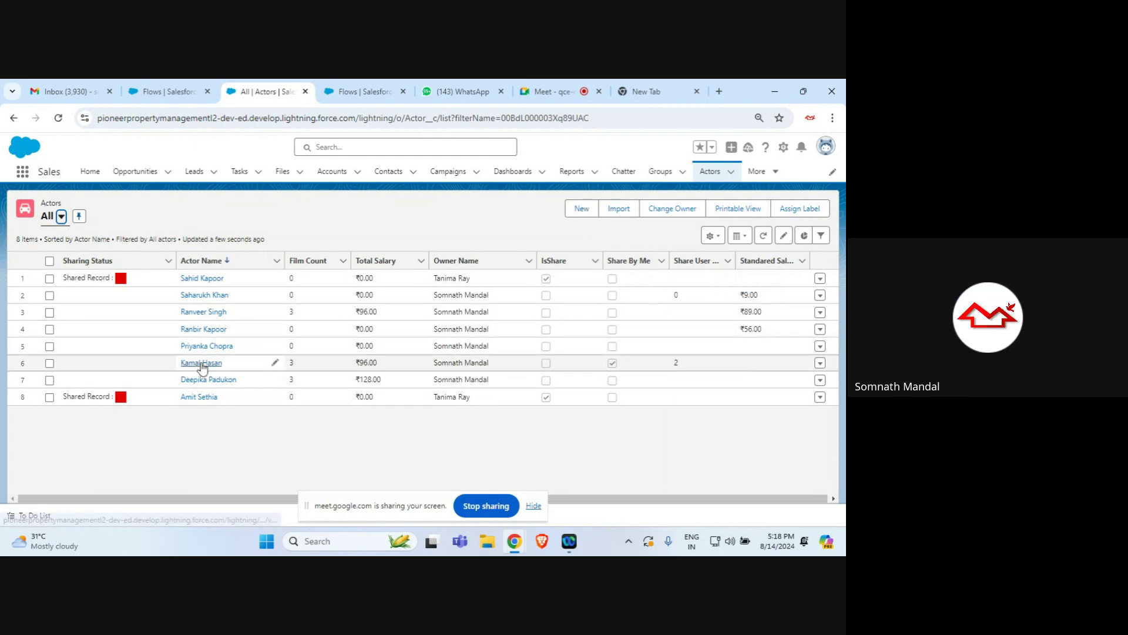
Open the row 6 actor record and delete the manual share for the third listed user
left_click(203, 365)
left_click(679, 208)
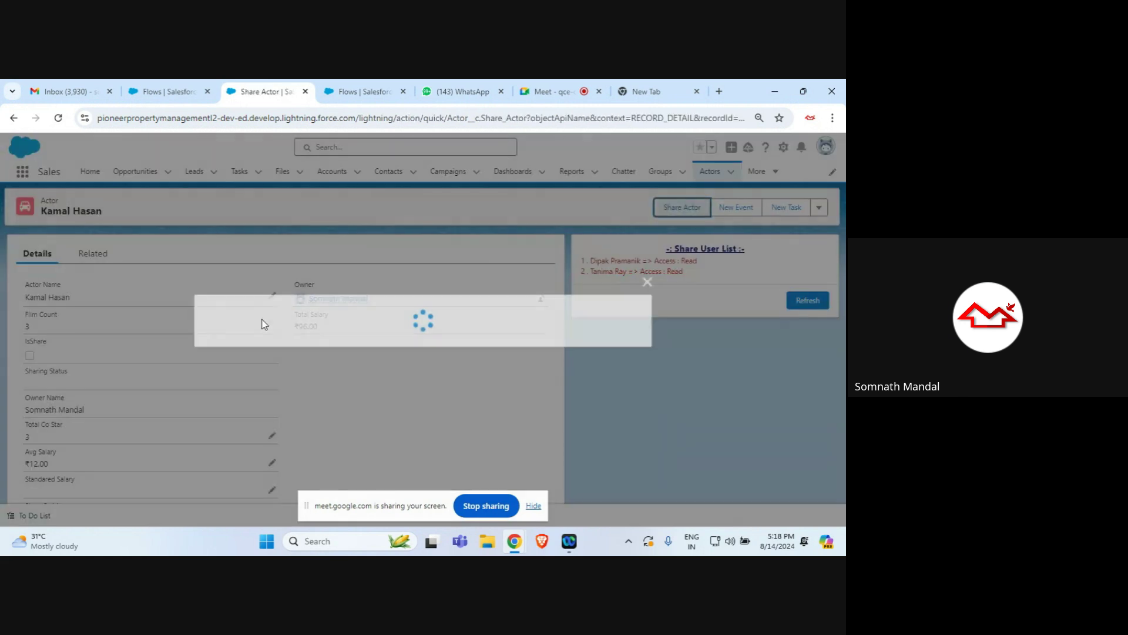
left_click(211, 247)
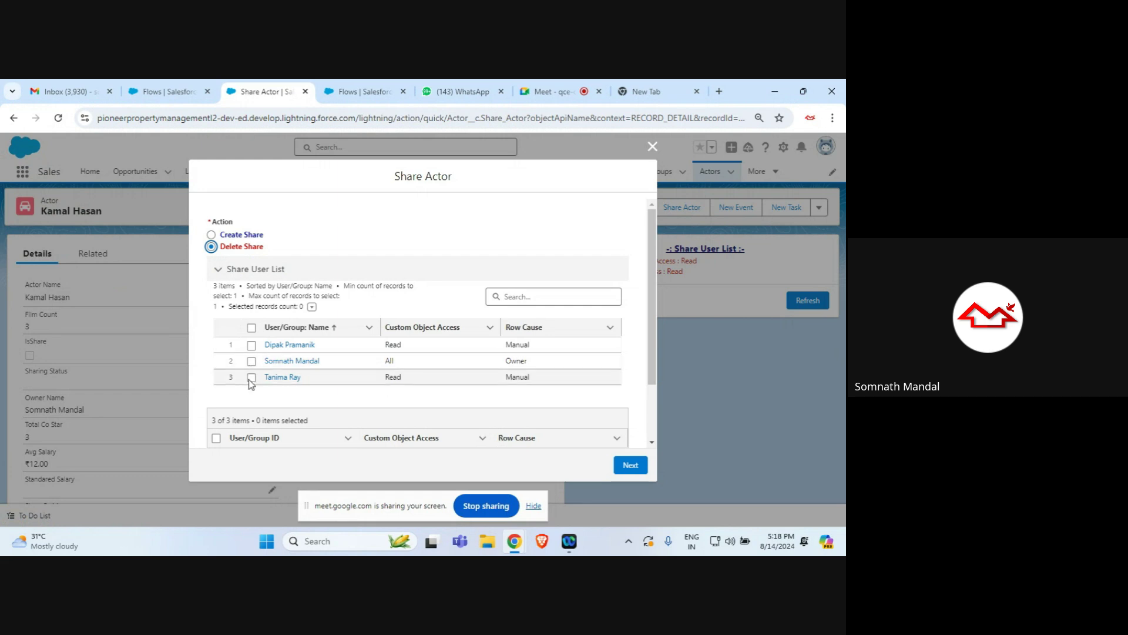
left_click(251, 378)
left_click(629, 465)
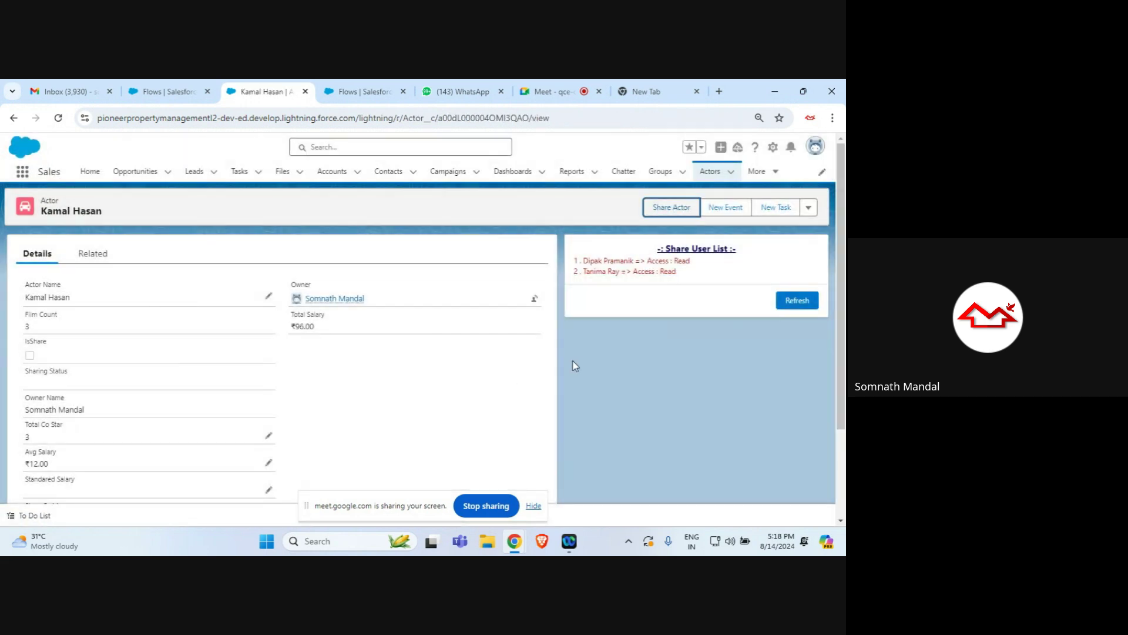
Delete the remaining manual share, confirm the share list is empty, and go back to Actors
left_click(683, 208)
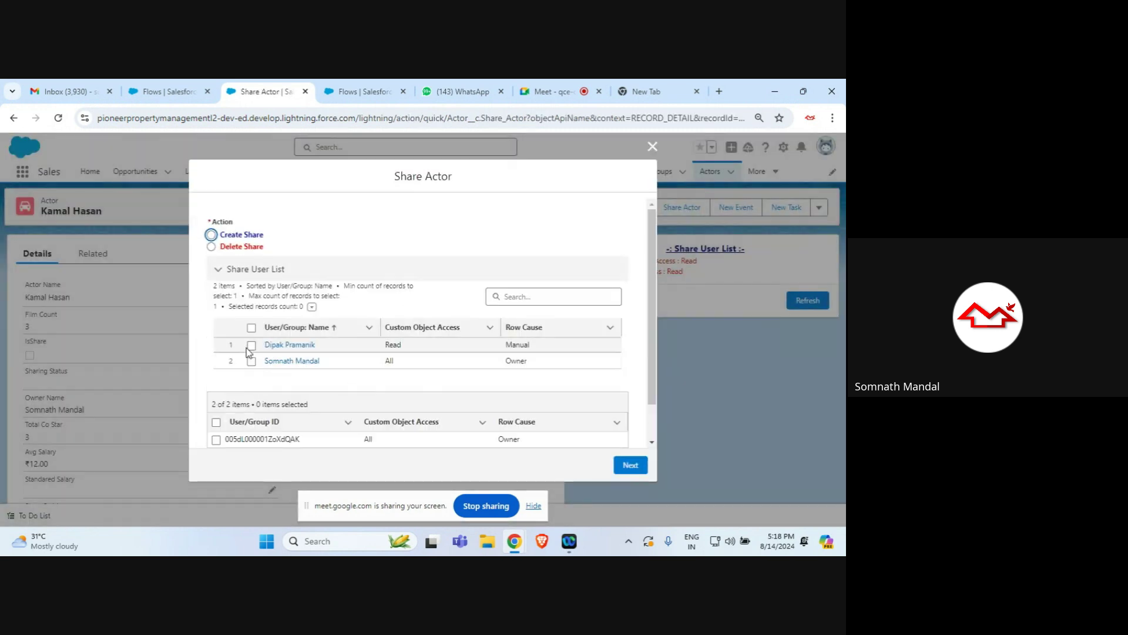
left_click(251, 345)
left_click(630, 465)
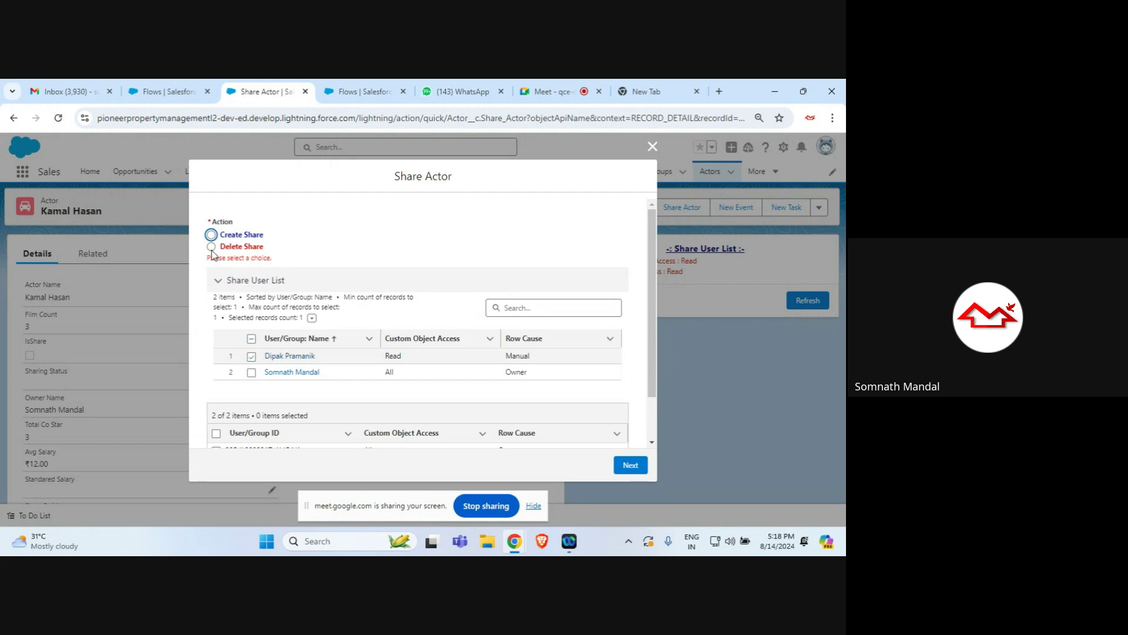
left_click(211, 246)
left_click(630, 465)
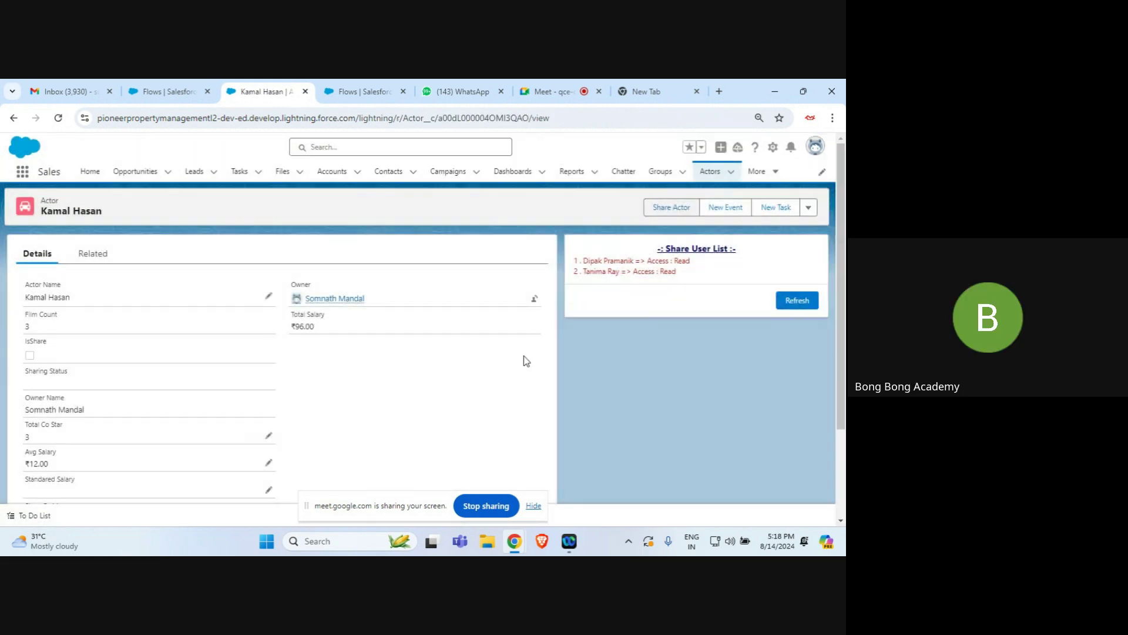
left_click(797, 301)
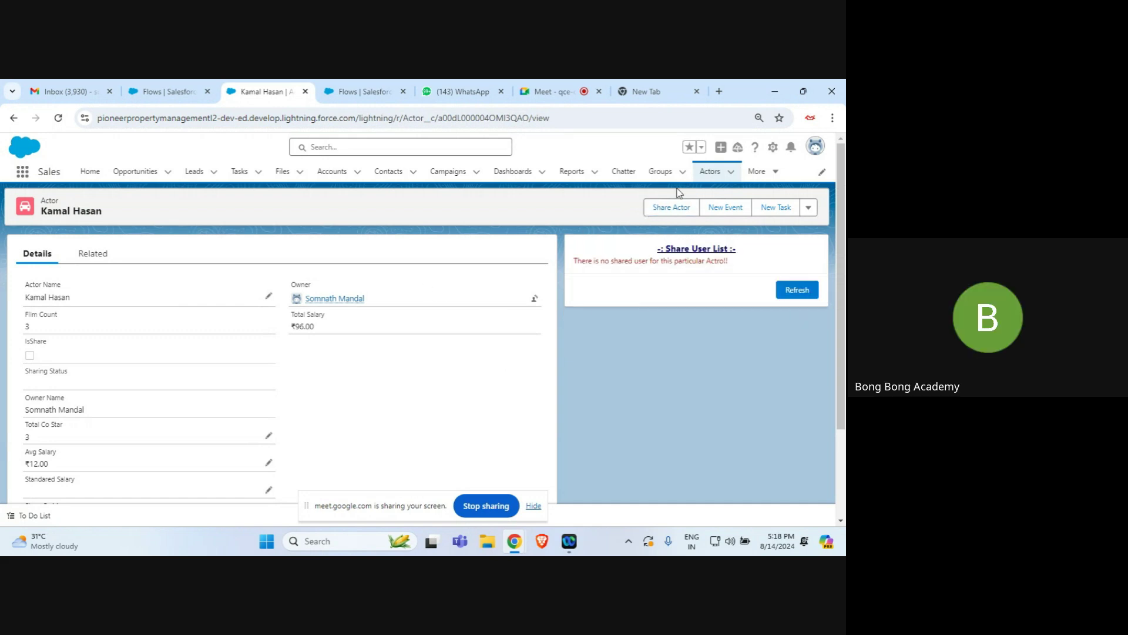
left_click(710, 172)
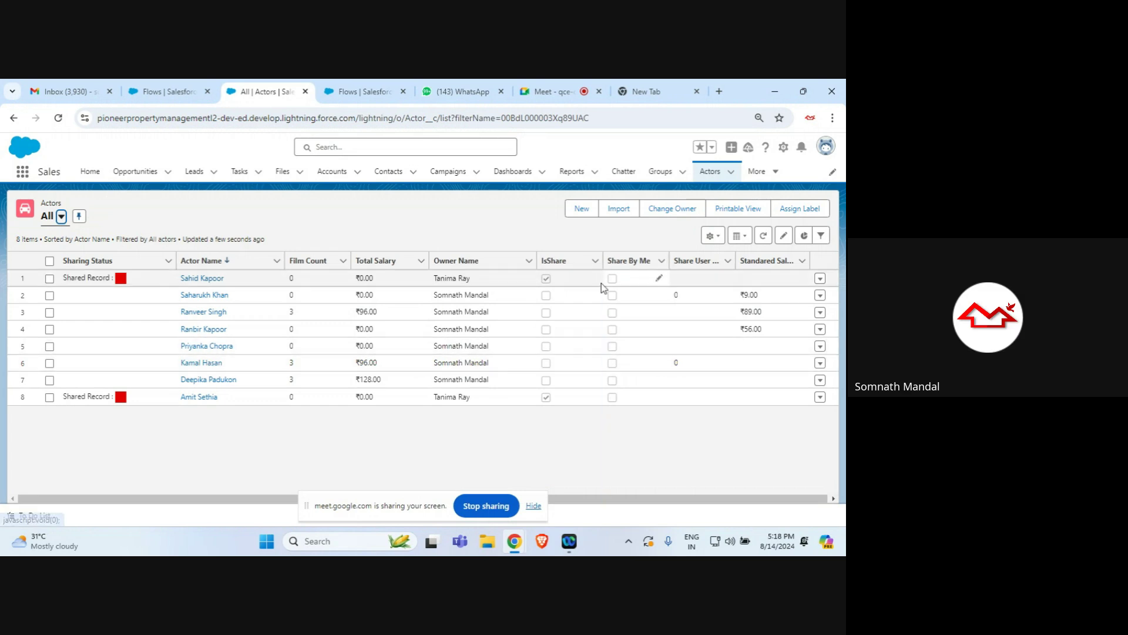
Open the second actor's record from the Actors list
left_click(206, 295)
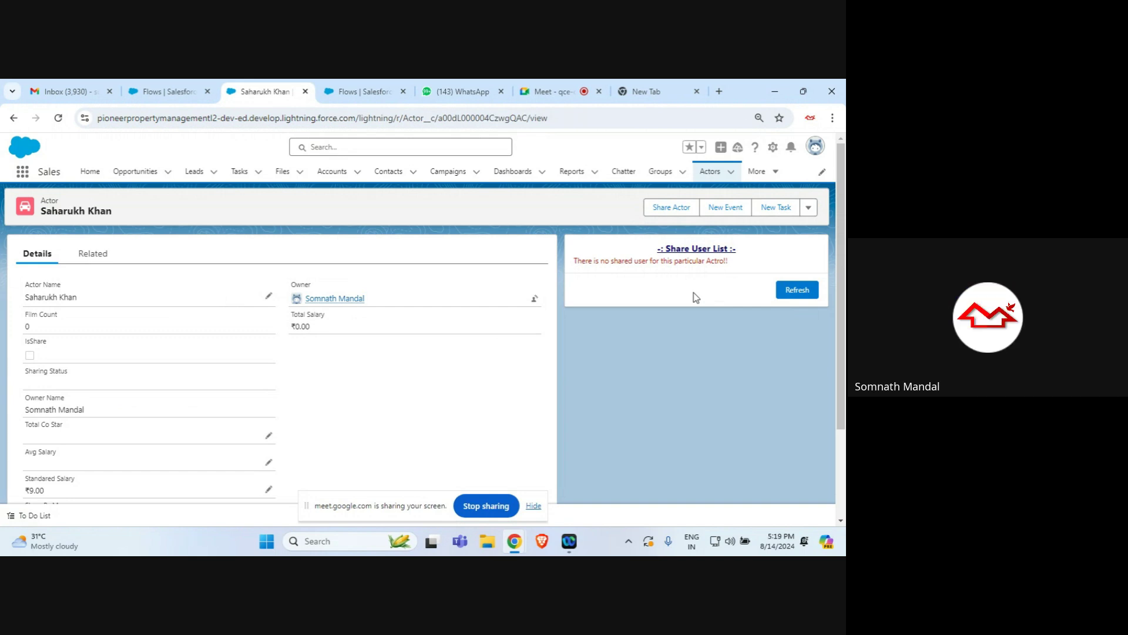
Try sharing the actor with Chatter Expert at Read Only access, which returns an error
left_click(673, 209)
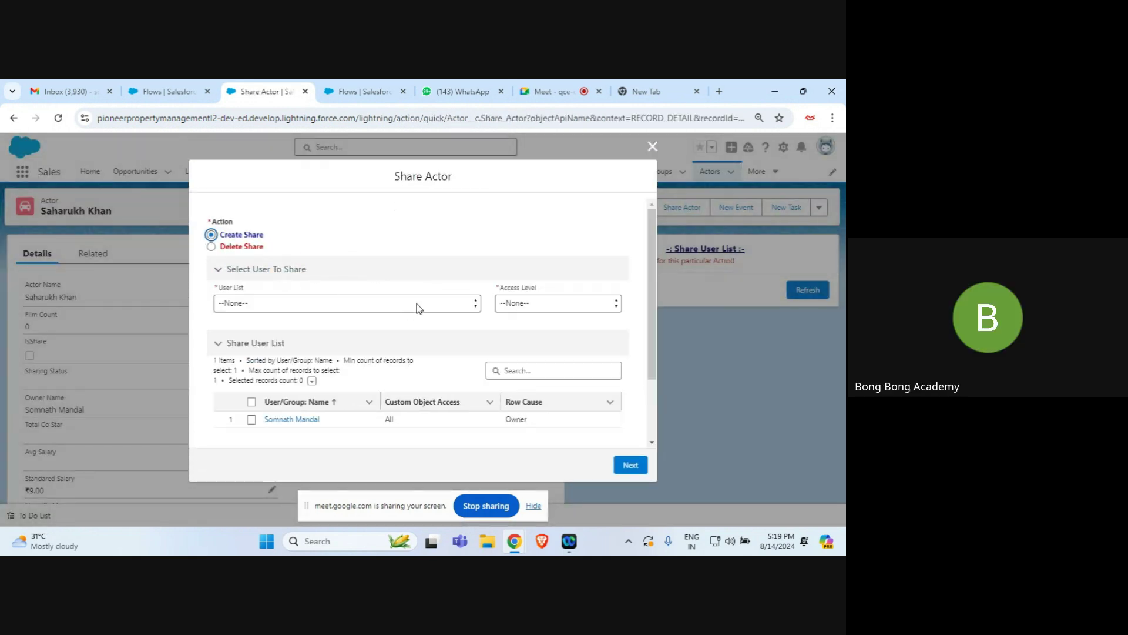
left_click(372, 304)
left_click(318, 332)
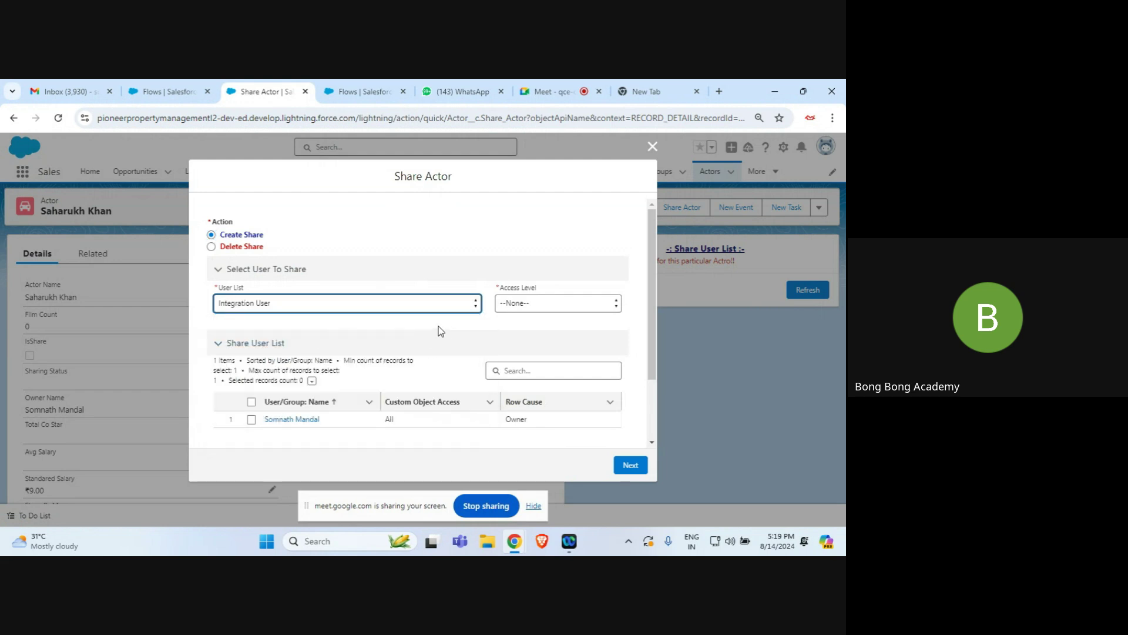
left_click(350, 302)
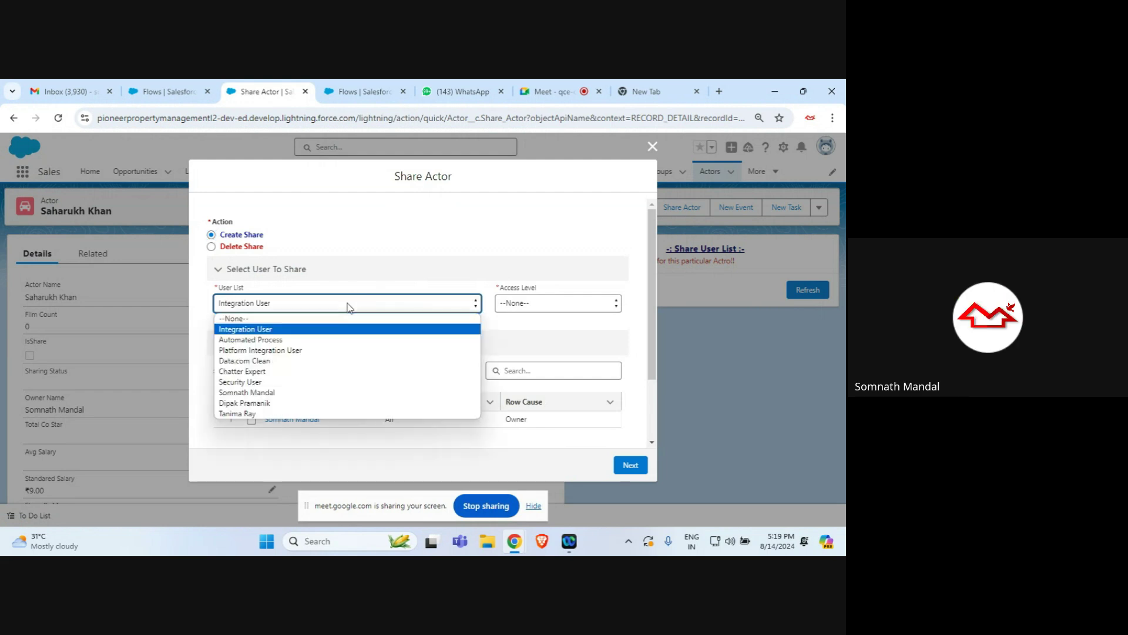
left_click(272, 371)
left_click(570, 303)
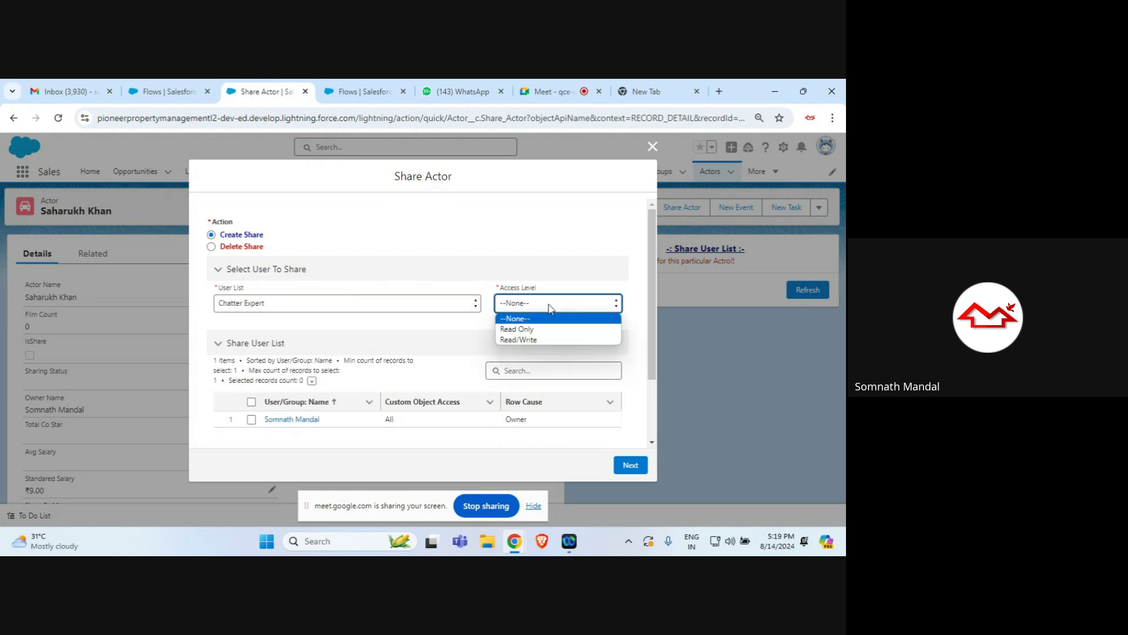
left_click(527, 328)
left_click(626, 467)
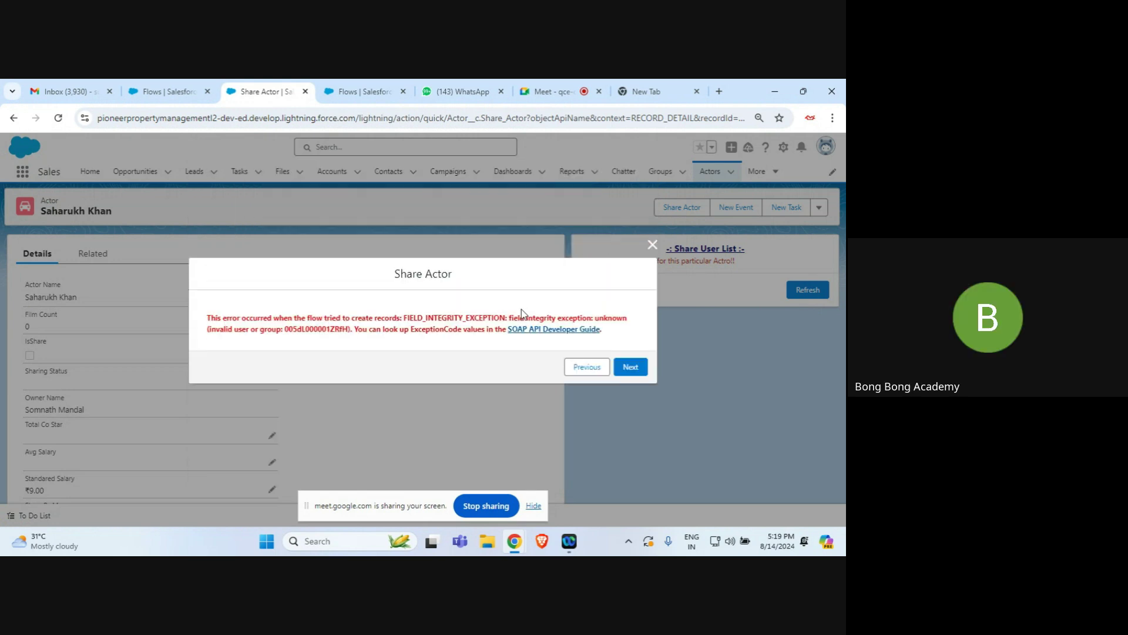
left_click(630, 366)
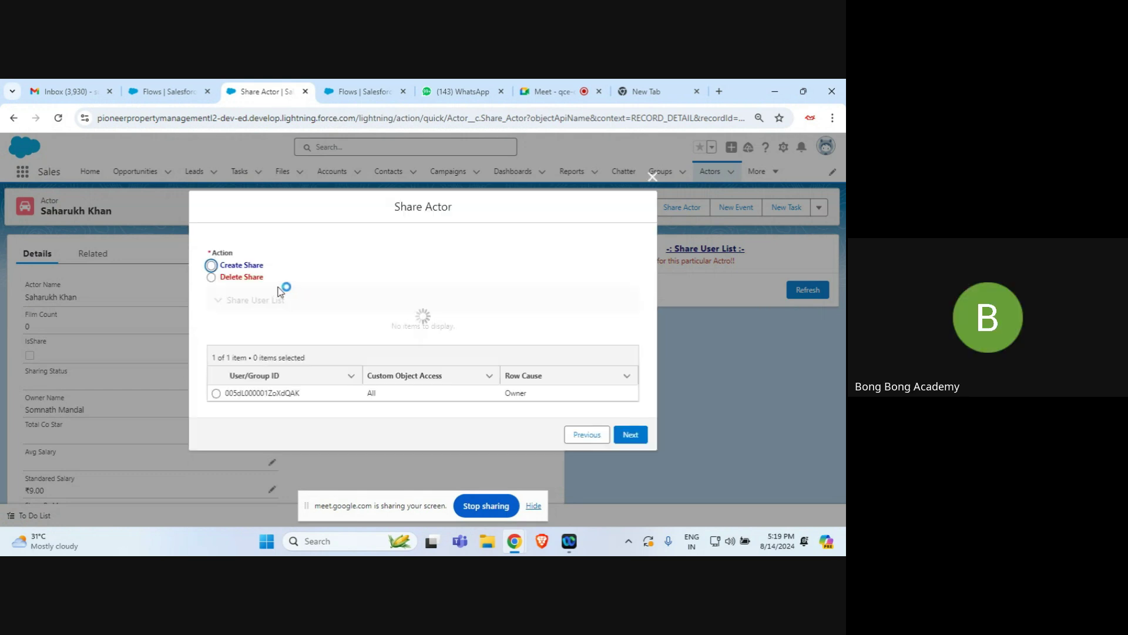
Create a Read Only share of the actor for the intended colleague instead
left_click(213, 247)
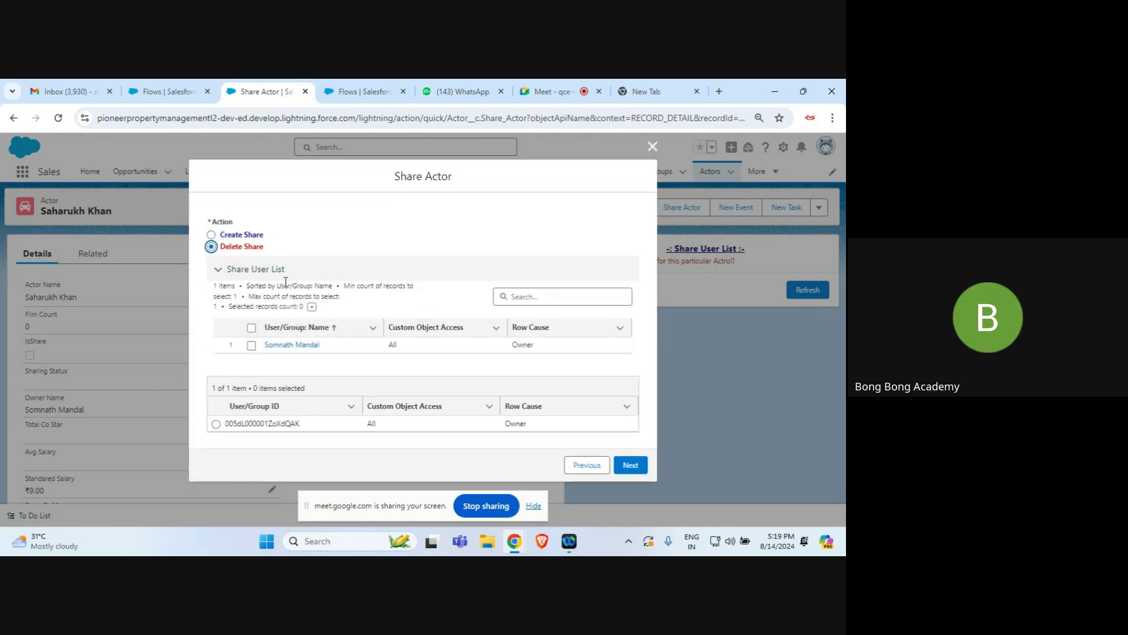
left_click(211, 235)
left_click(327, 303)
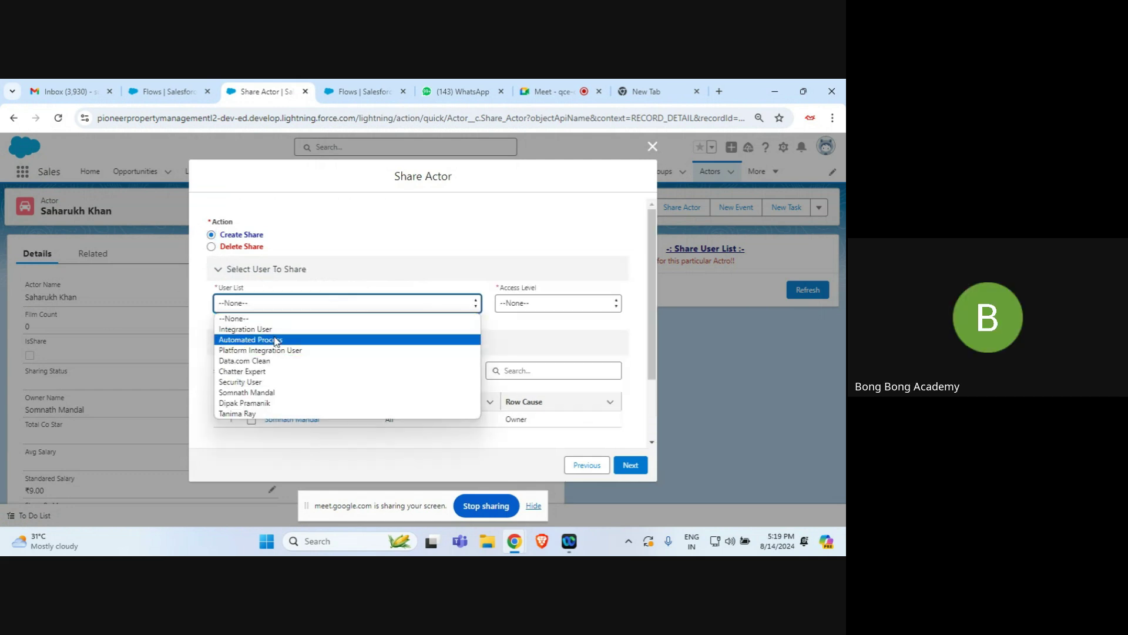
left_click(254, 403)
left_click(549, 304)
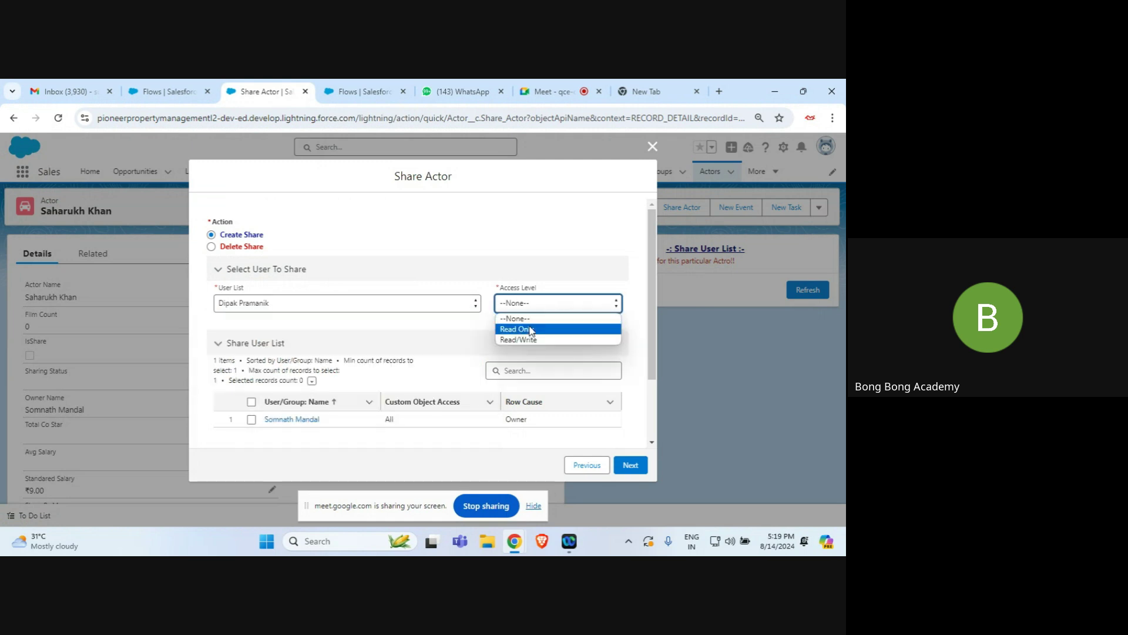
left_click(531, 330)
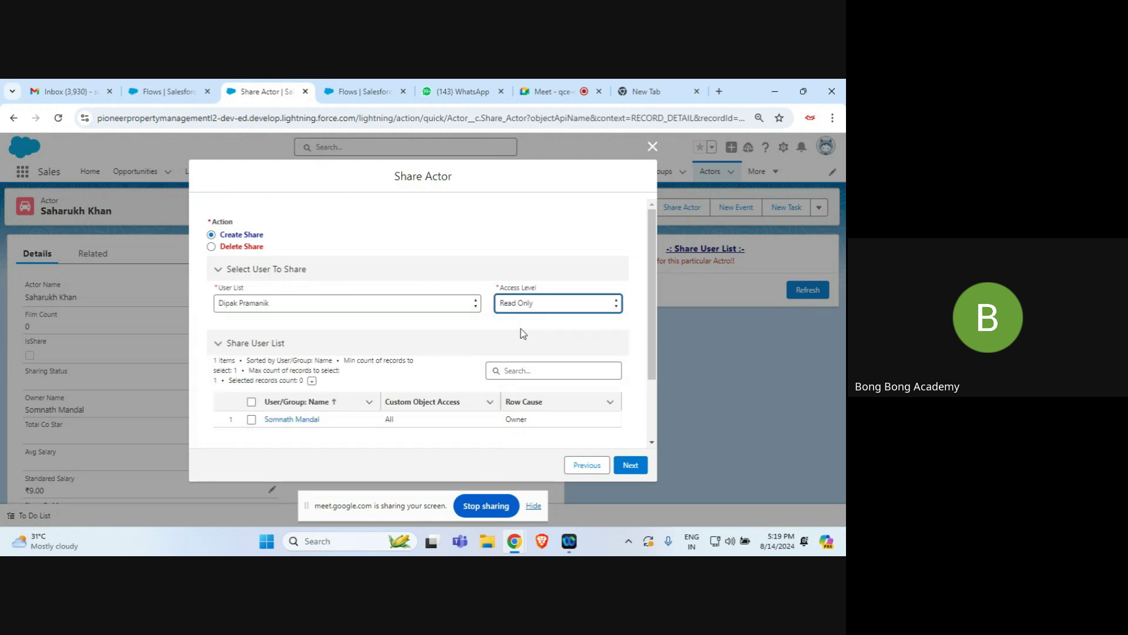
left_click(629, 464)
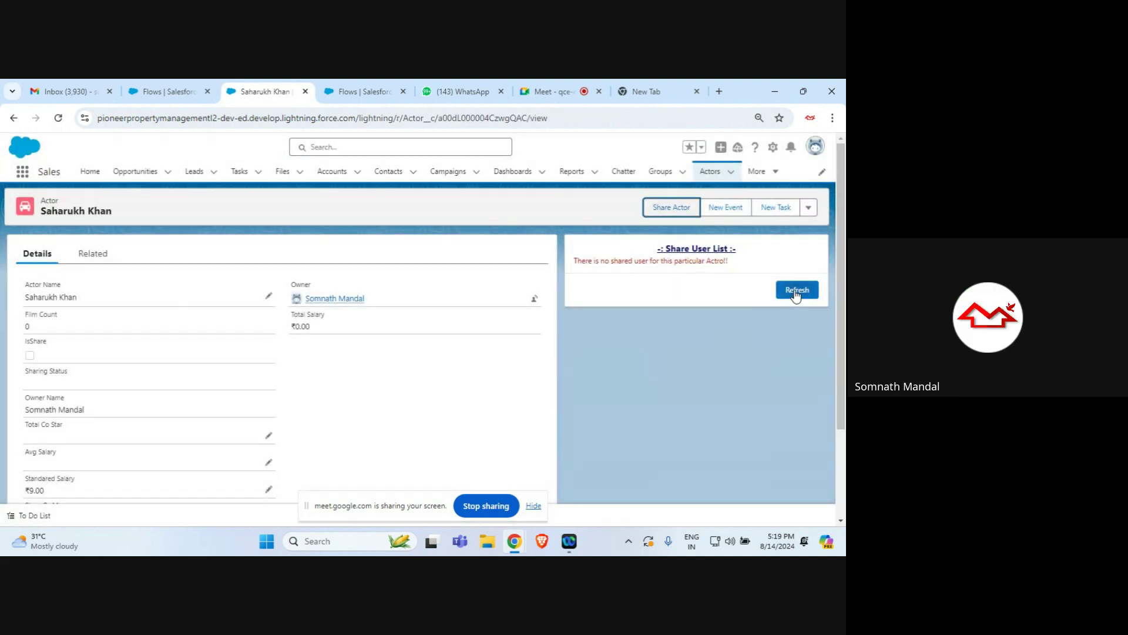
Refresh the share list to show the new Read share, then return to the Actor record page
left_click(796, 291)
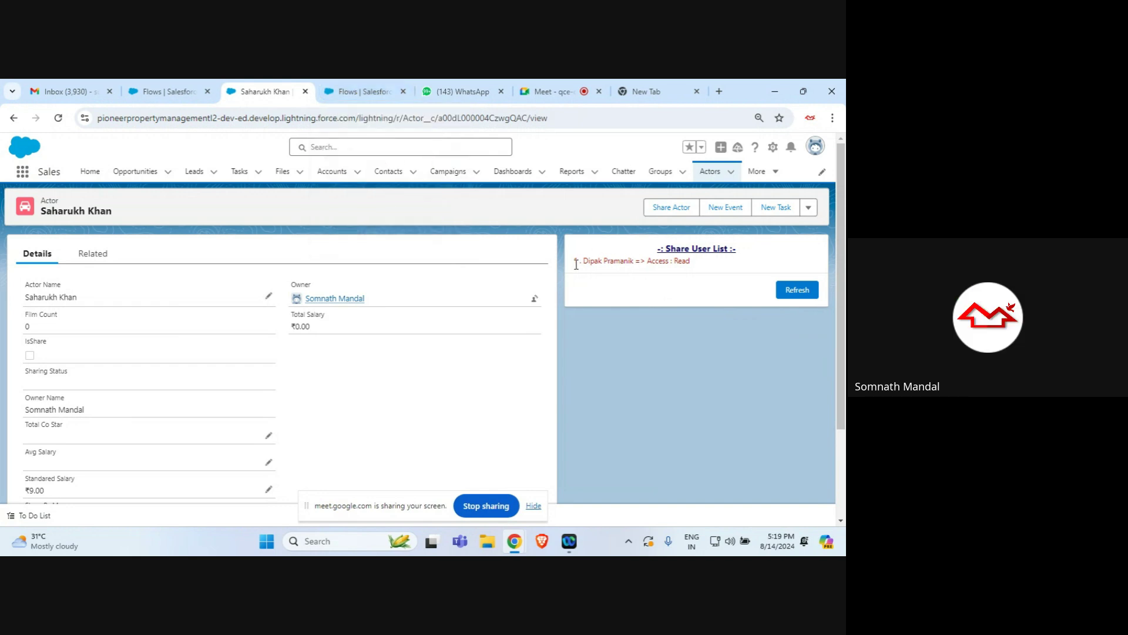
left_click_drag(582, 264, 695, 268)
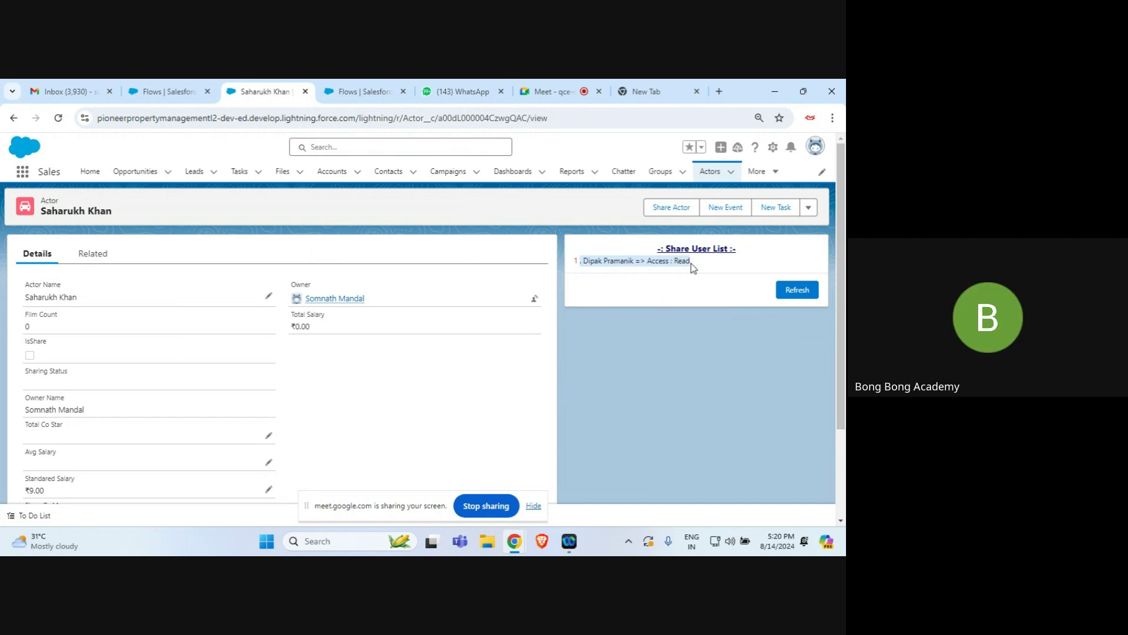
left_click(352, 88)
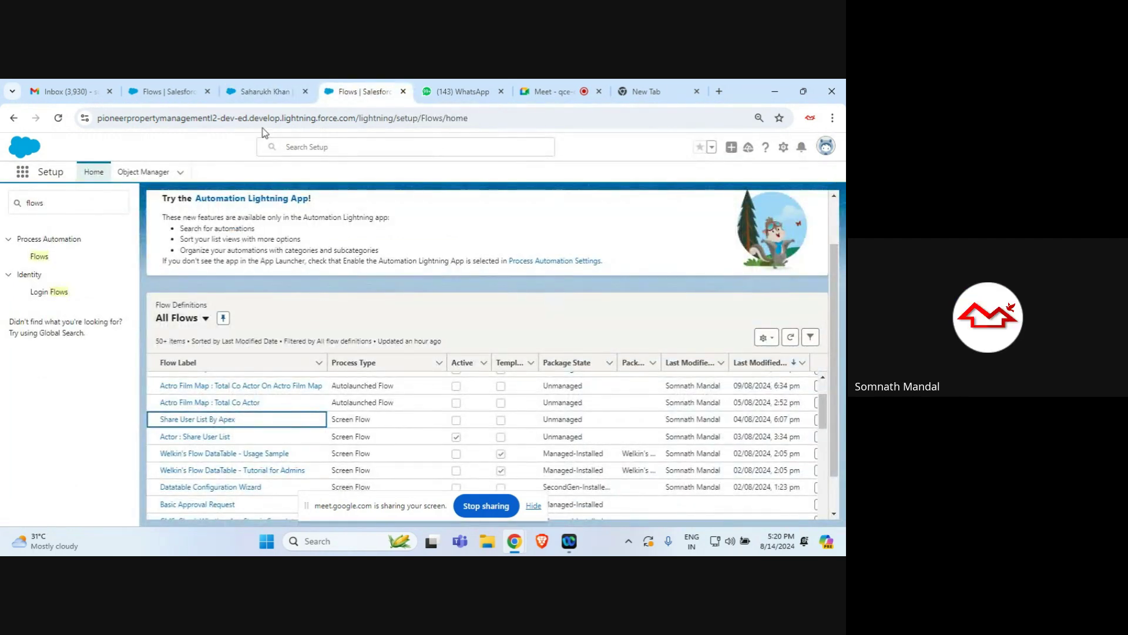
left_click(253, 91)
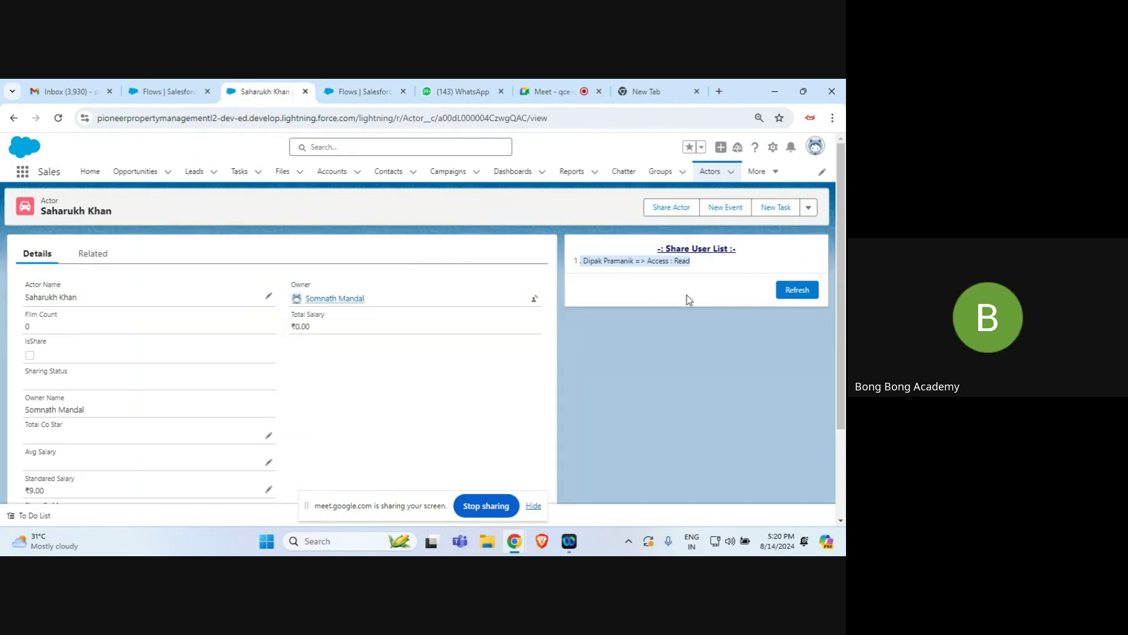
left_click(364, 93)
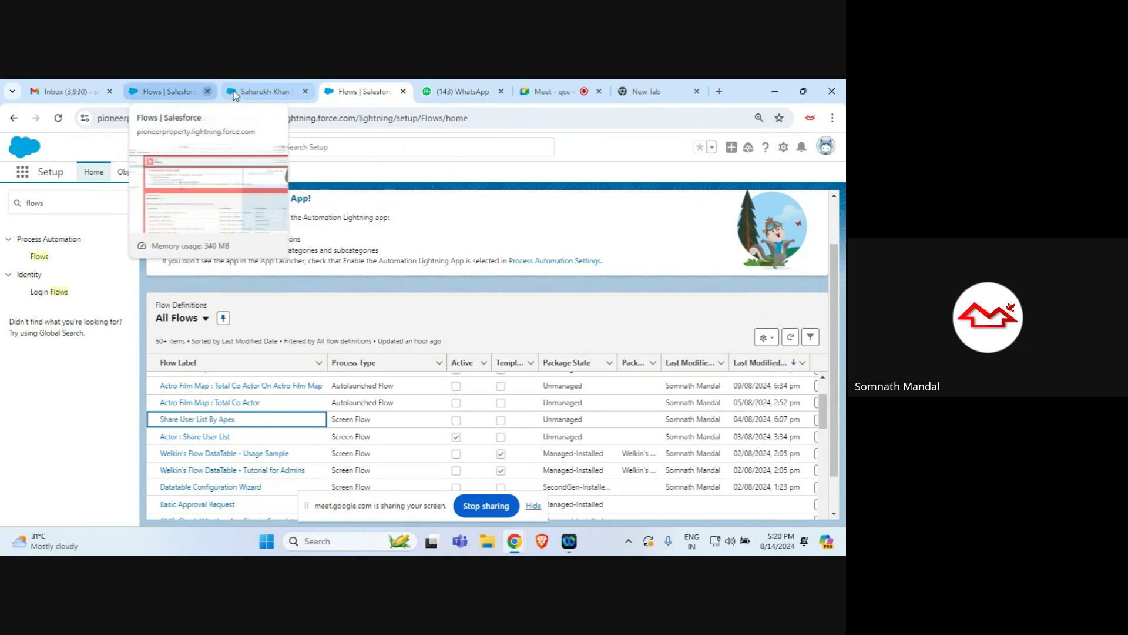
left_click(281, 94)
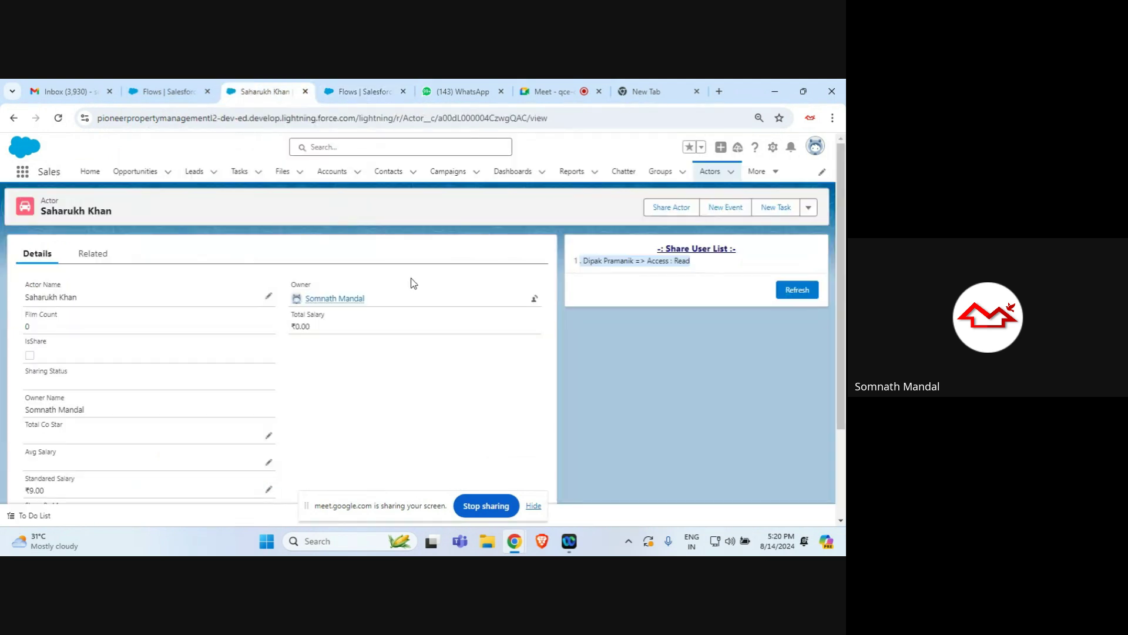
Show the ActorFilmMaps All list view with its nine actor–film records
left_click(764, 171)
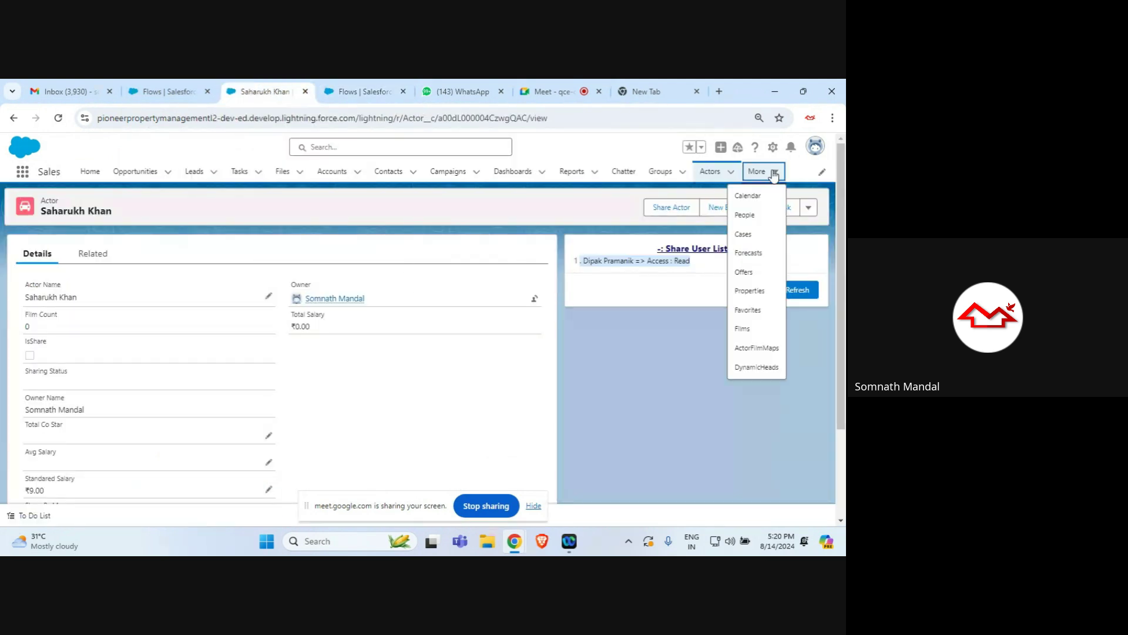
left_click(755, 347)
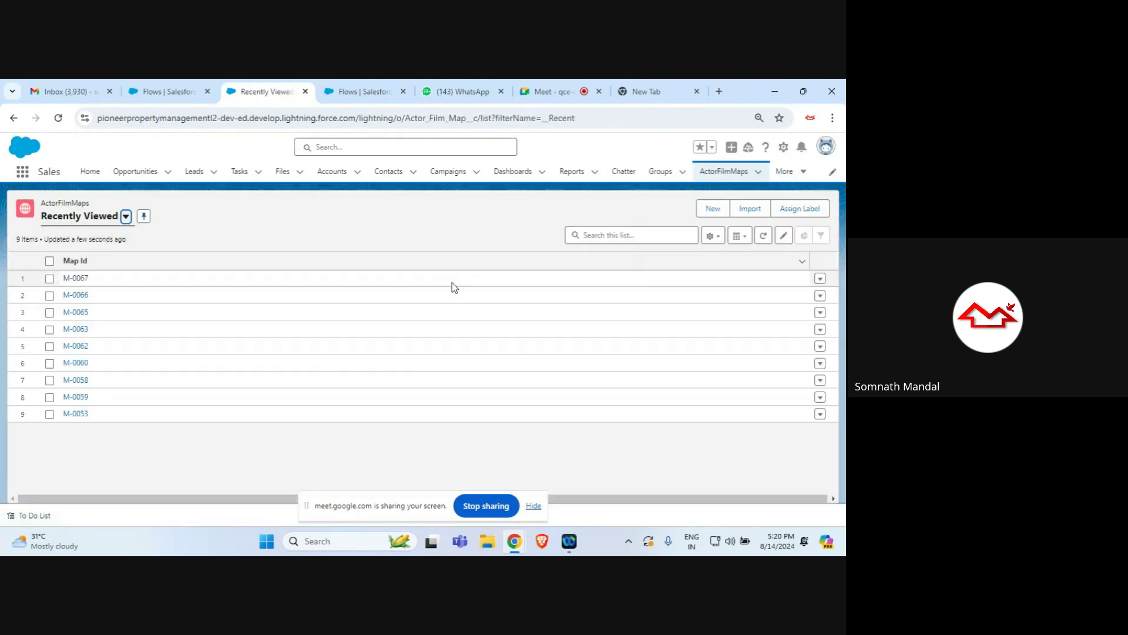
left_click(126, 217)
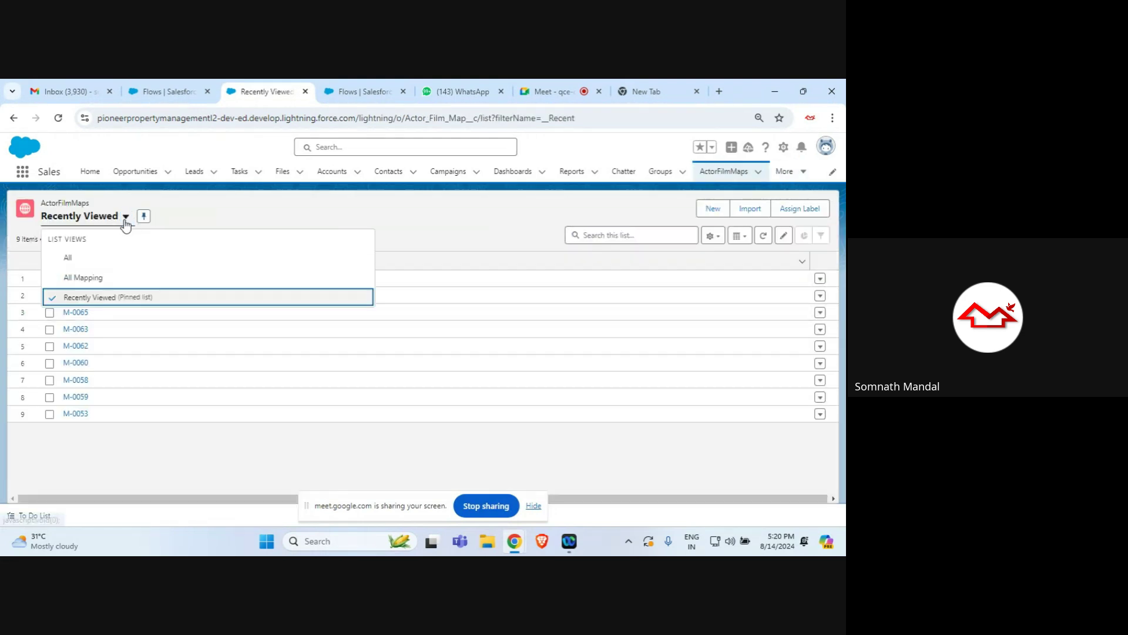
left_click(73, 257)
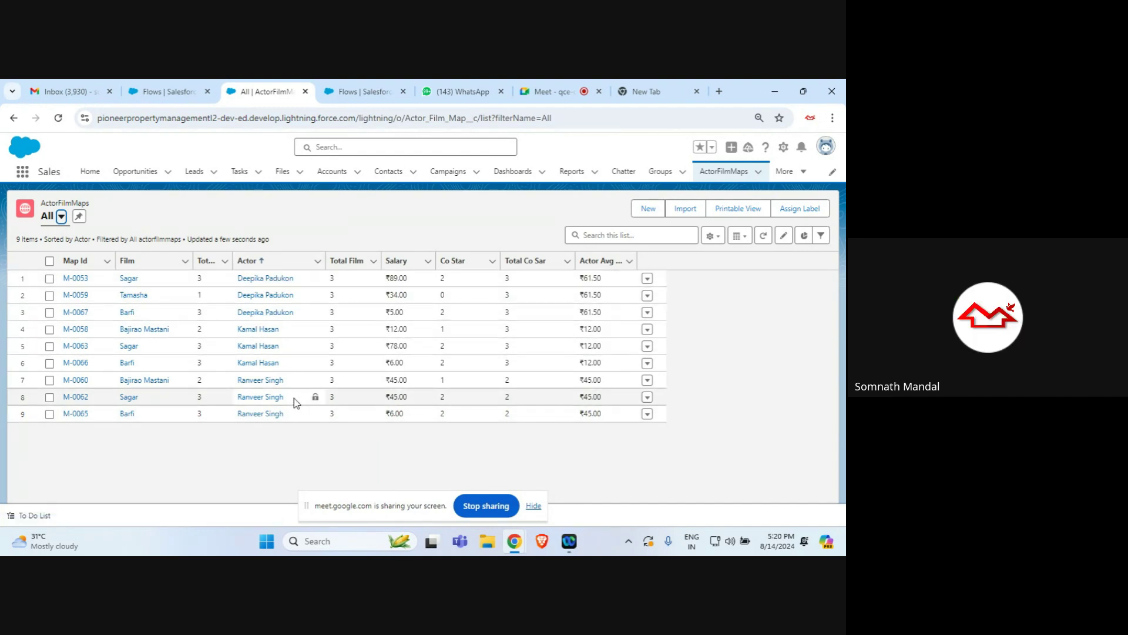
left_click(647, 414)
Delete ActorFilmMaps records M-0065, M-0062 and M-0060
left_click(653, 454)
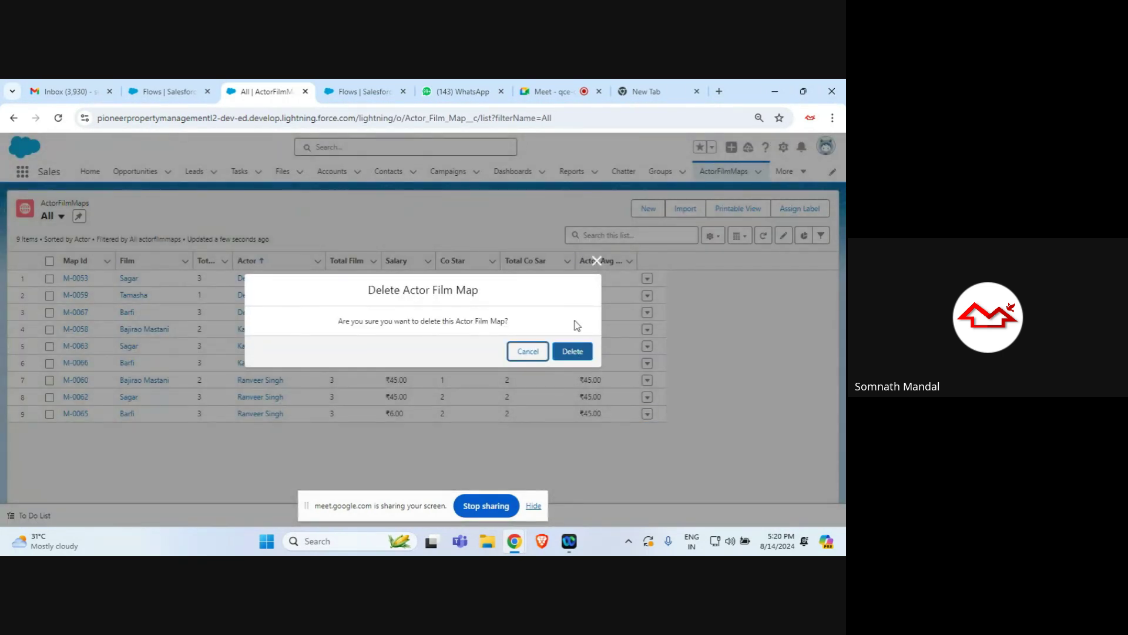
left_click(597, 260)
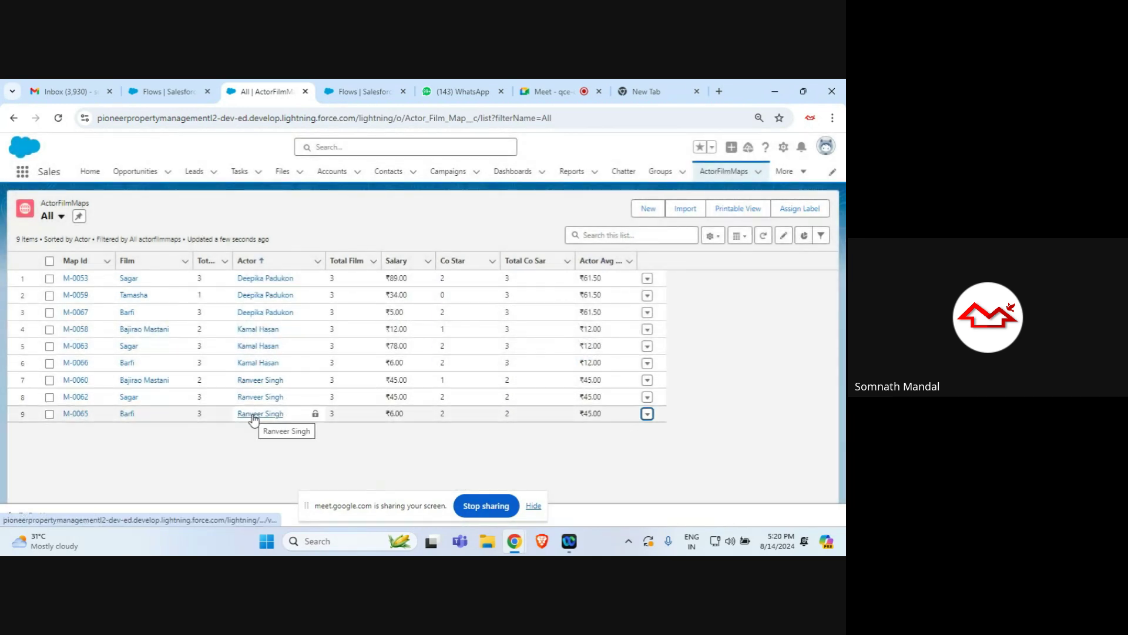
left_click(648, 415)
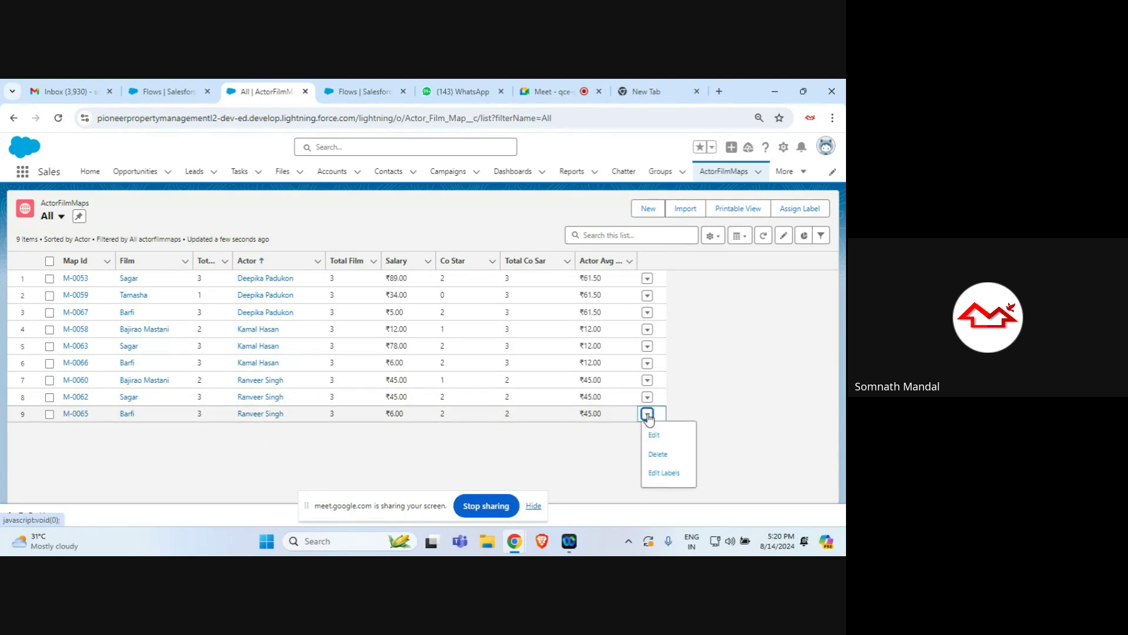
left_click(656, 455)
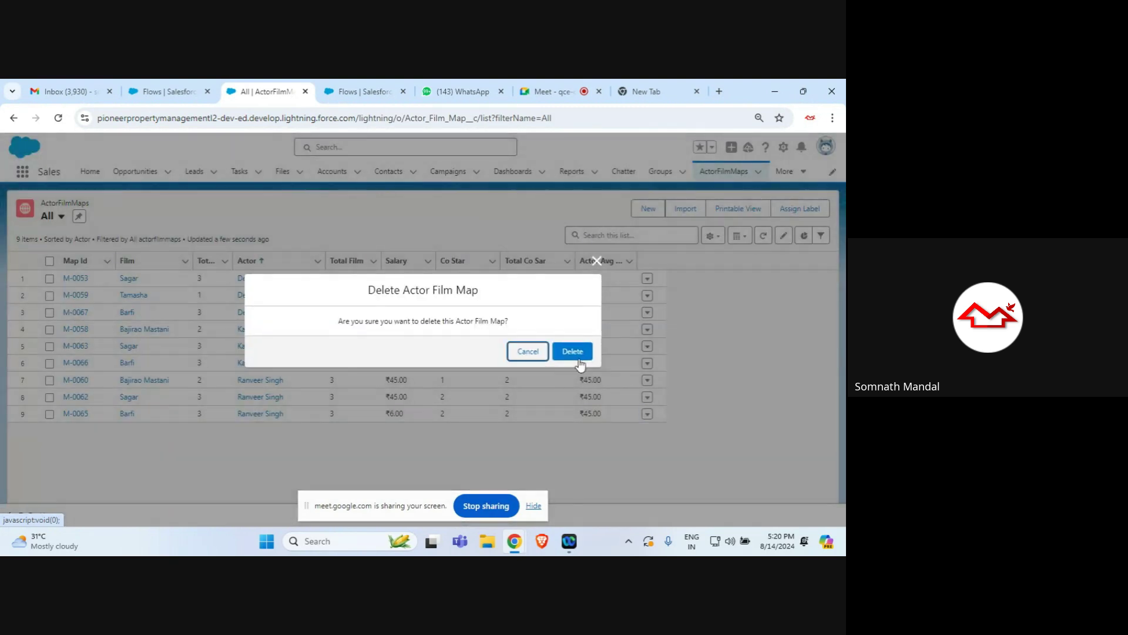
left_click(573, 354)
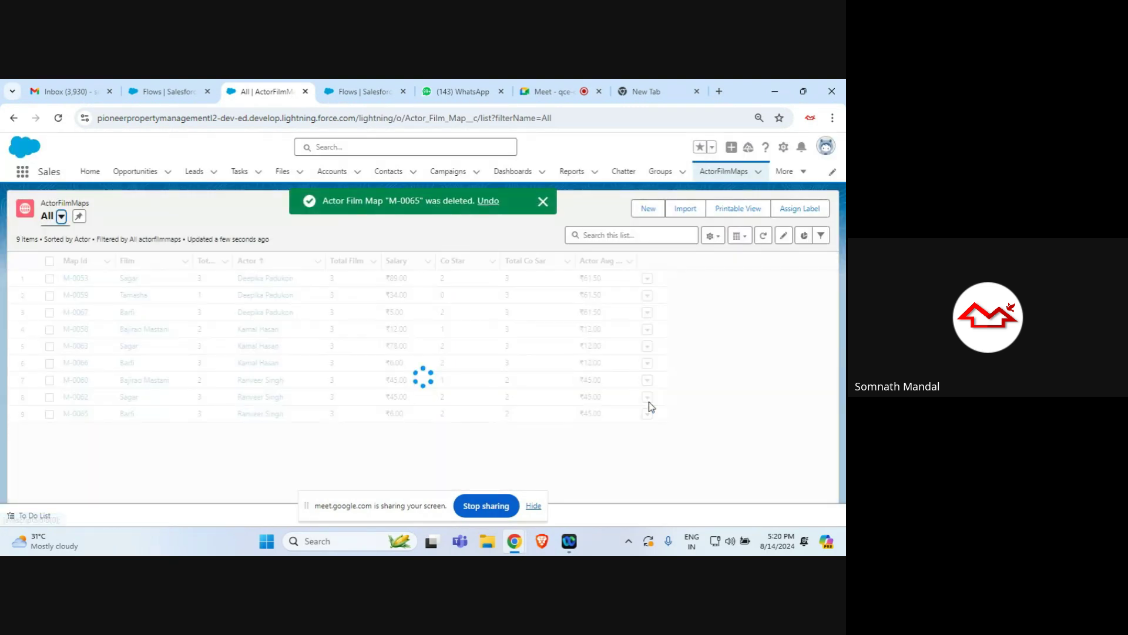
left_click(647, 397)
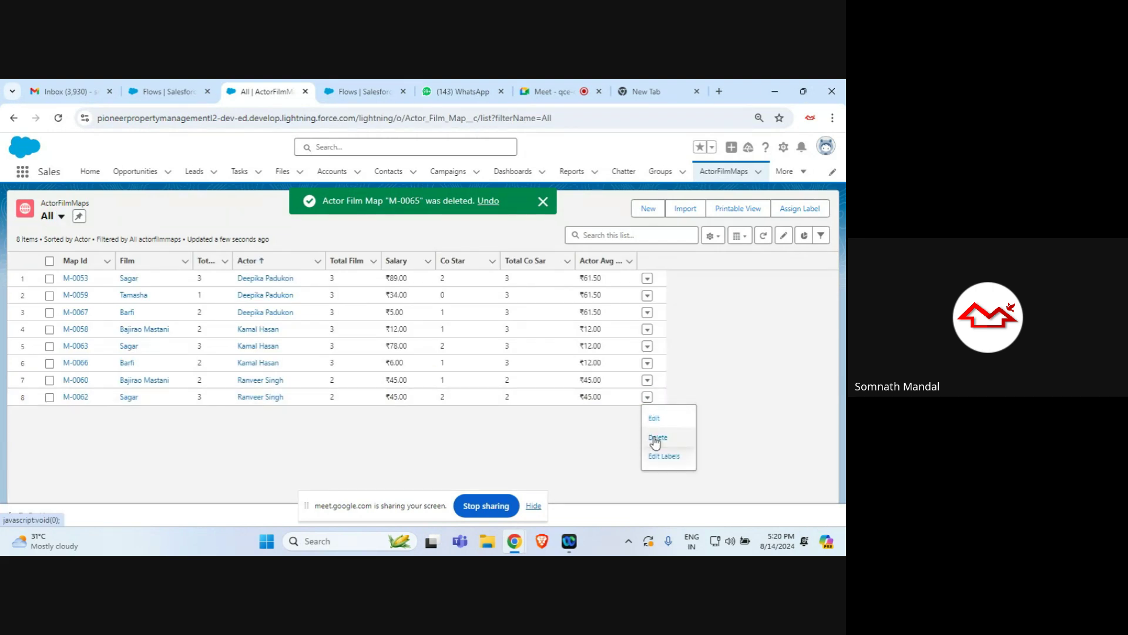
left_click(652, 437)
left_click(573, 351)
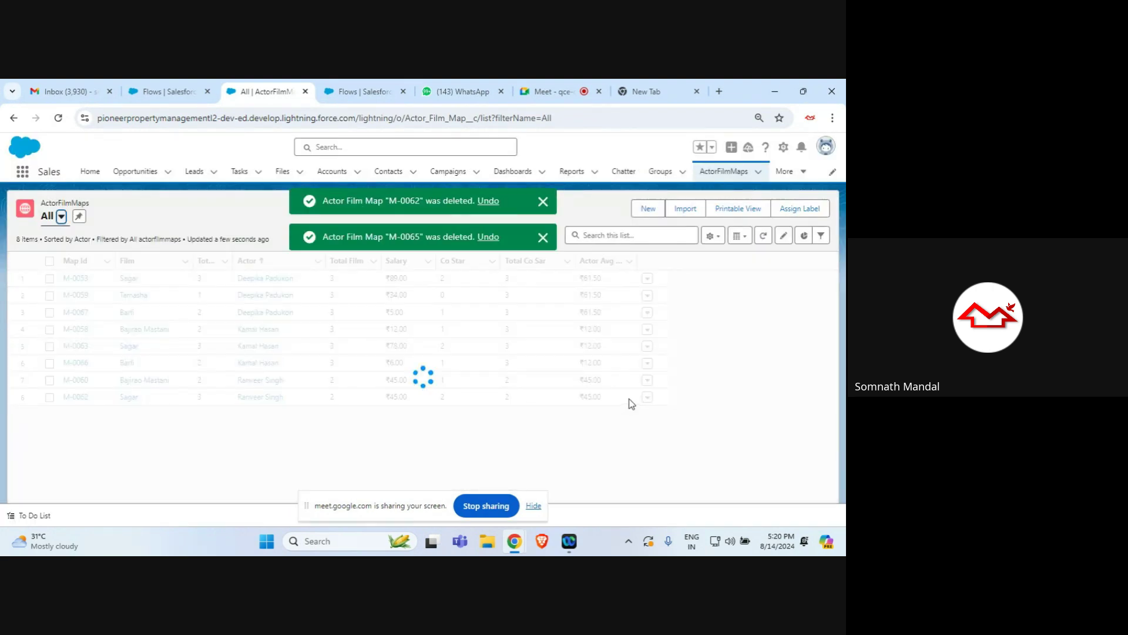
left_click(647, 382)
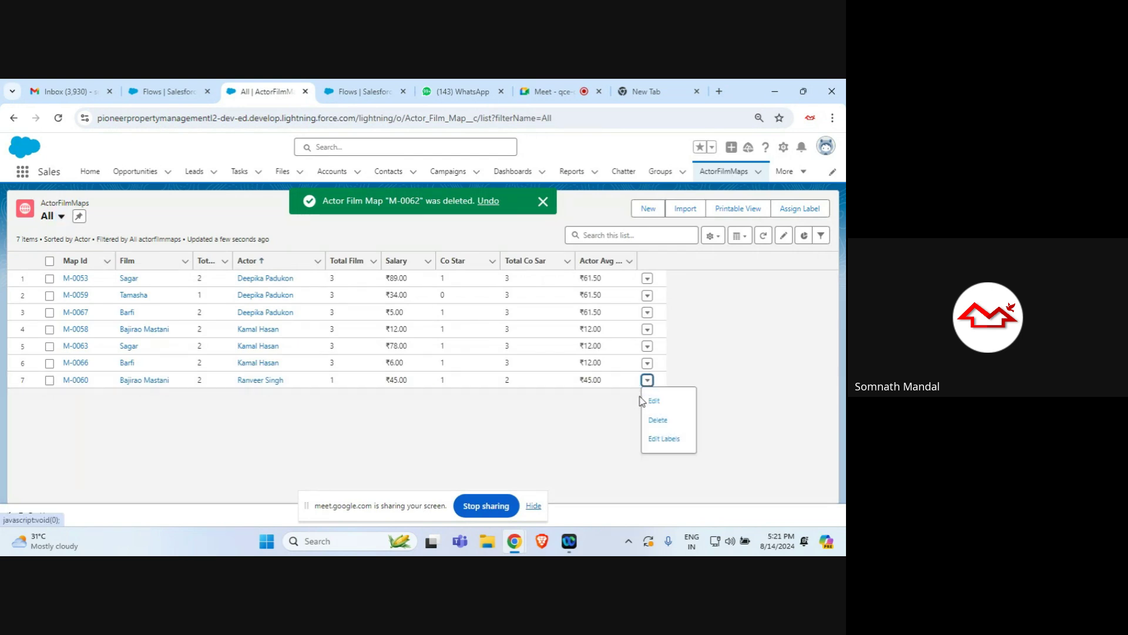
left_click(655, 420)
left_click(567, 351)
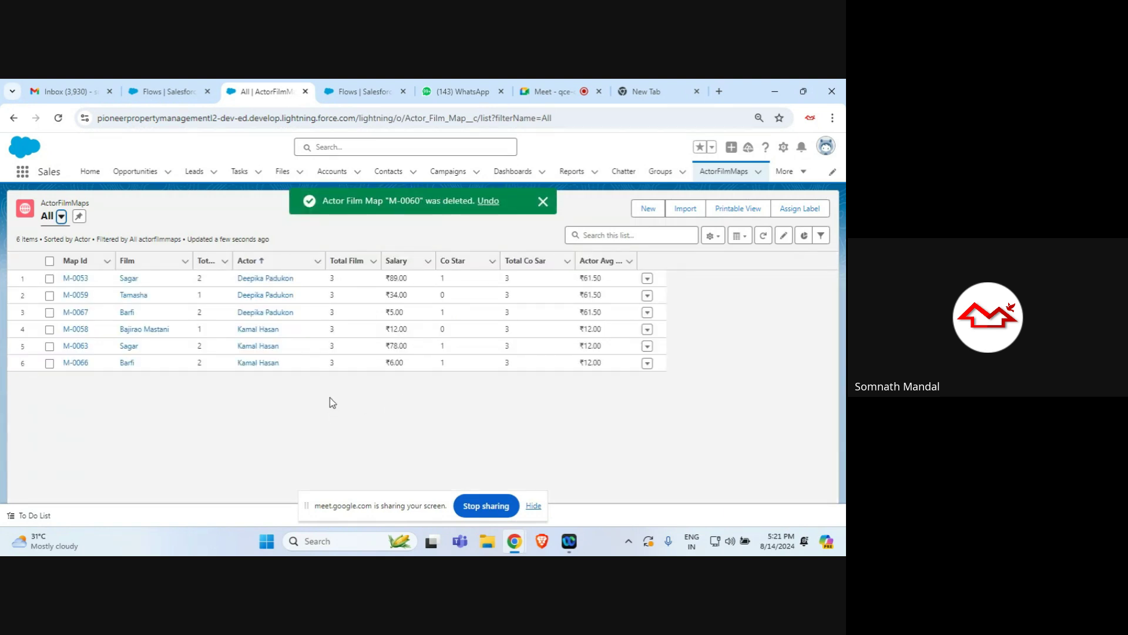
Delete ActorFilmMaps records M-0053, M-0067 and M-0059
left_click(647, 280)
left_click(657, 320)
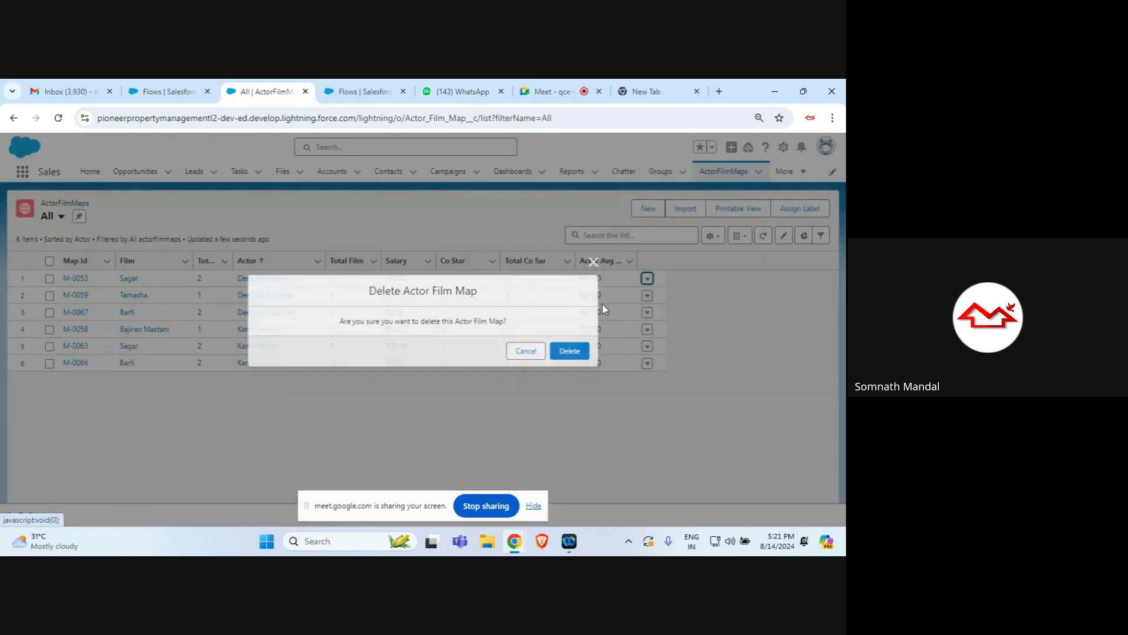
left_click(571, 352)
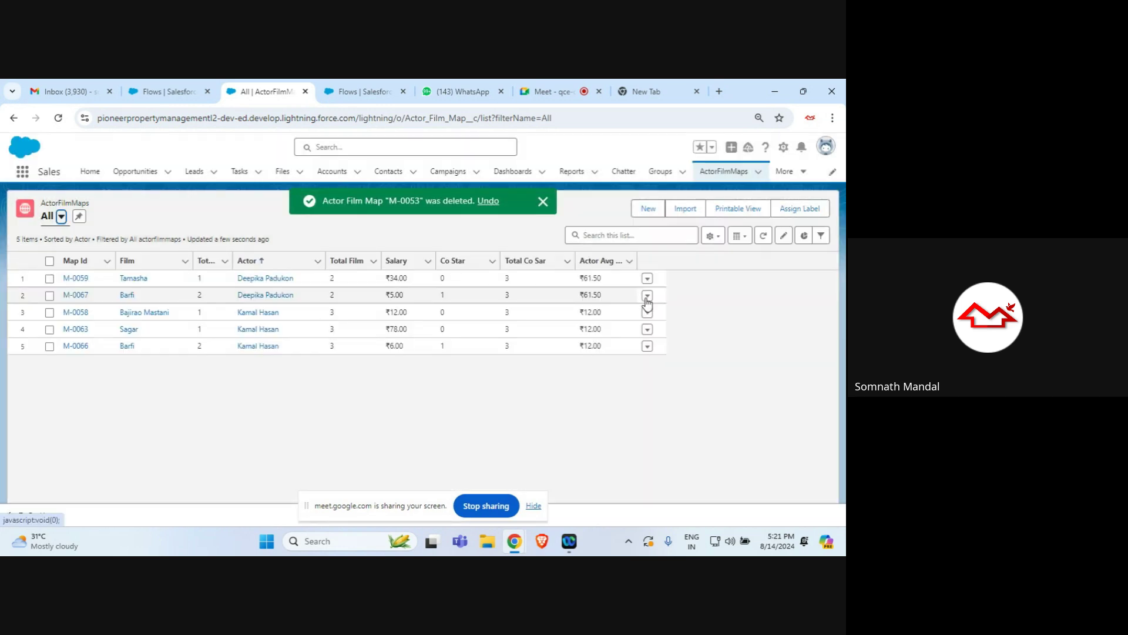
left_click(648, 295)
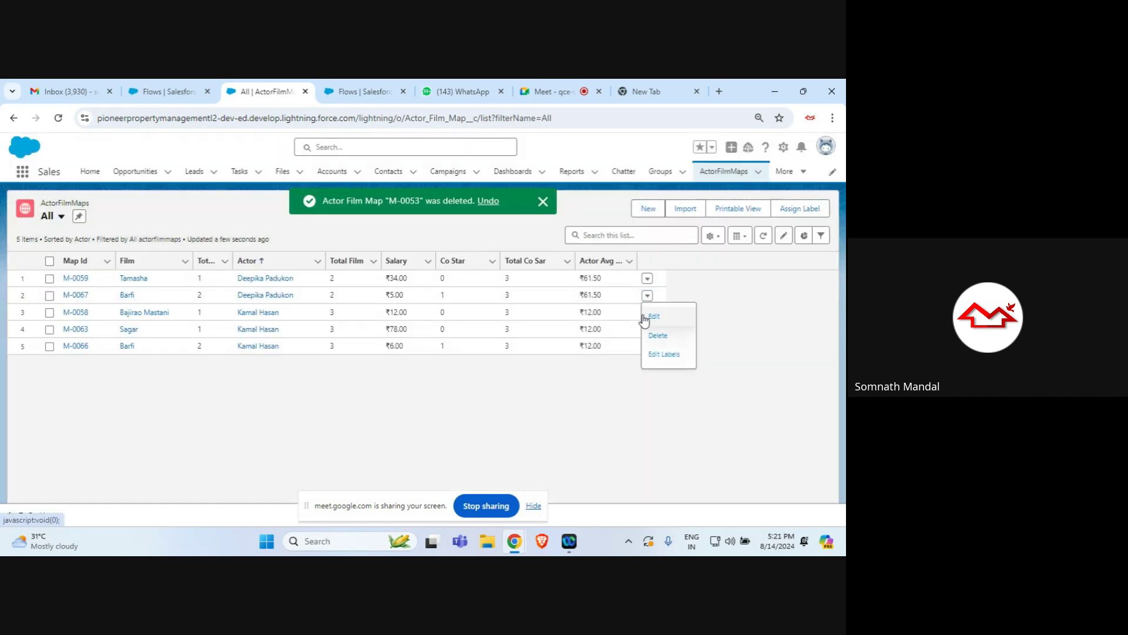
left_click(657, 337)
left_click(567, 352)
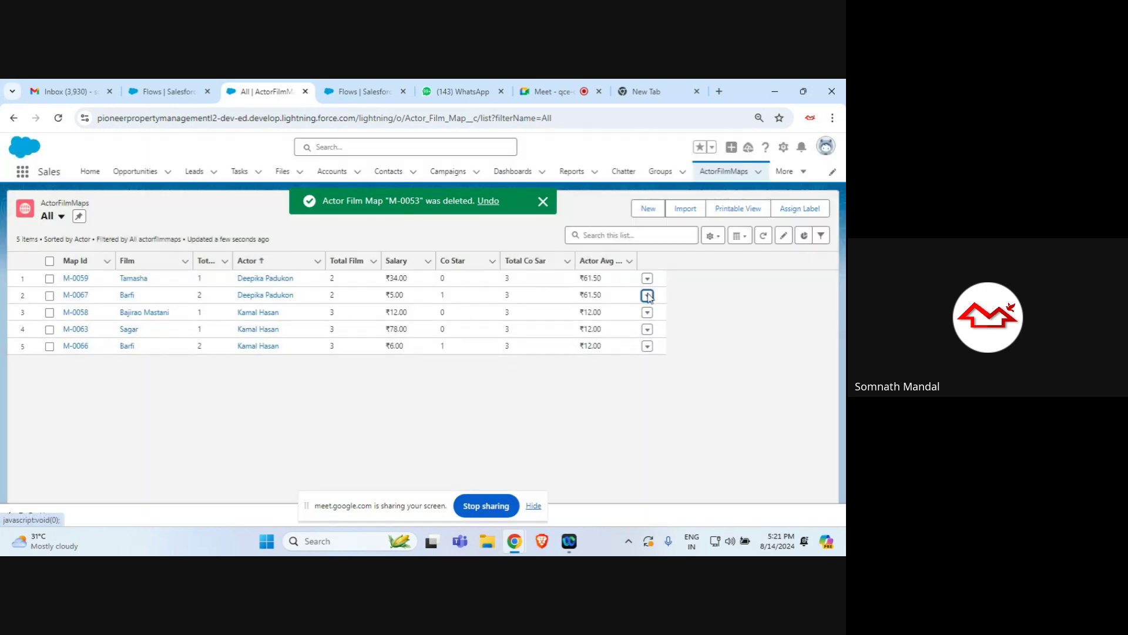
left_click(647, 279)
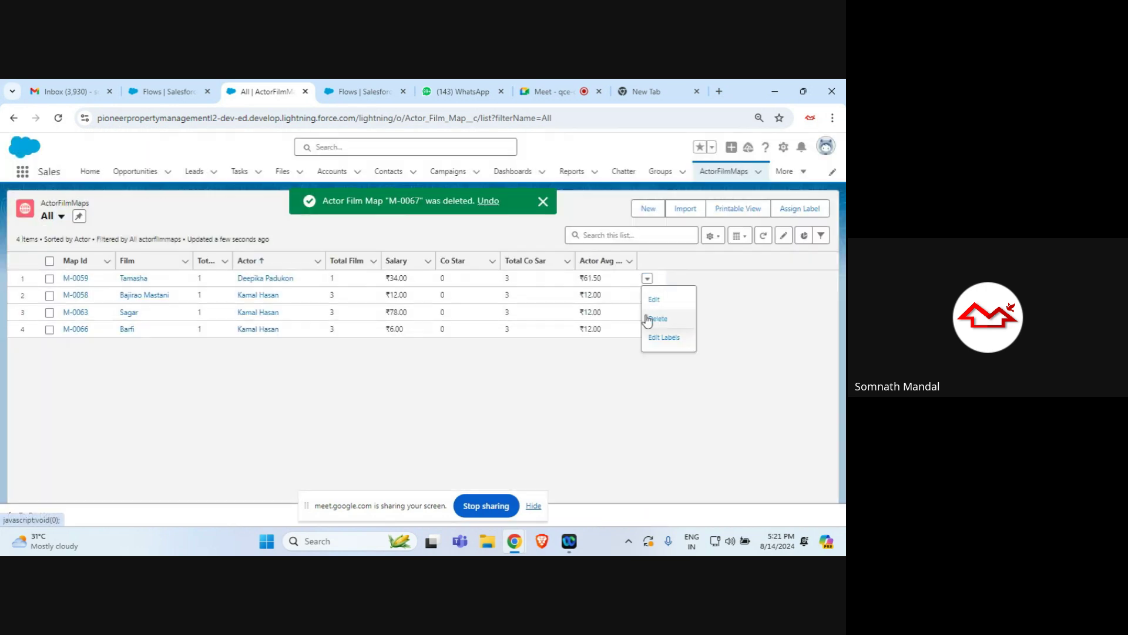
left_click(655, 320)
left_click(576, 352)
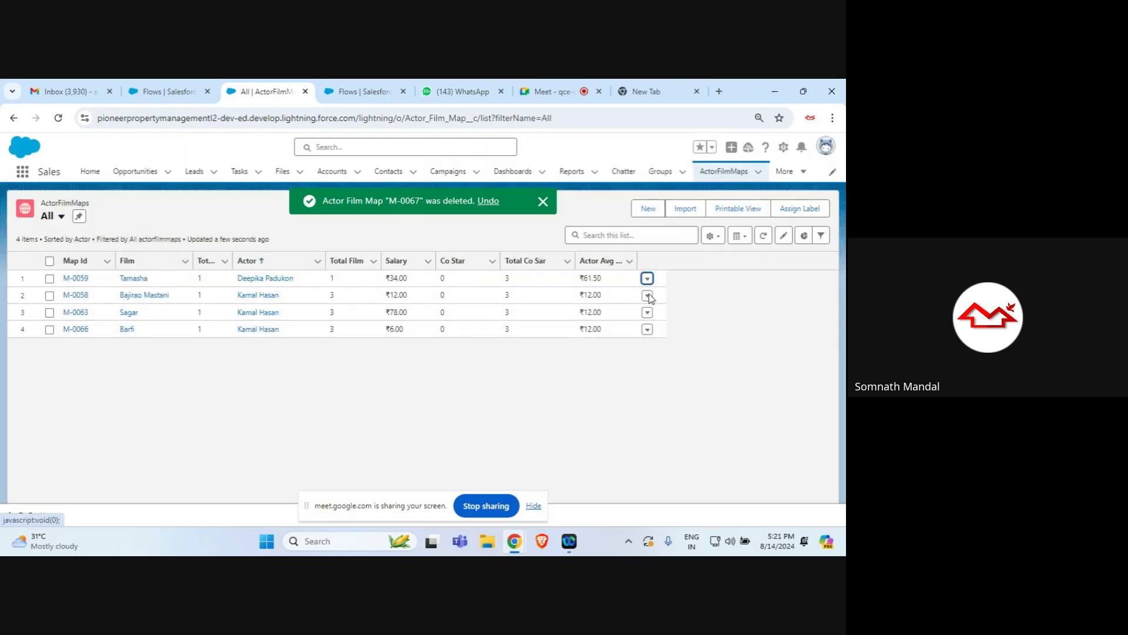
Delete the final records M-0058, M-0063 and M-0066, leaving the list empty
left_click(647, 278)
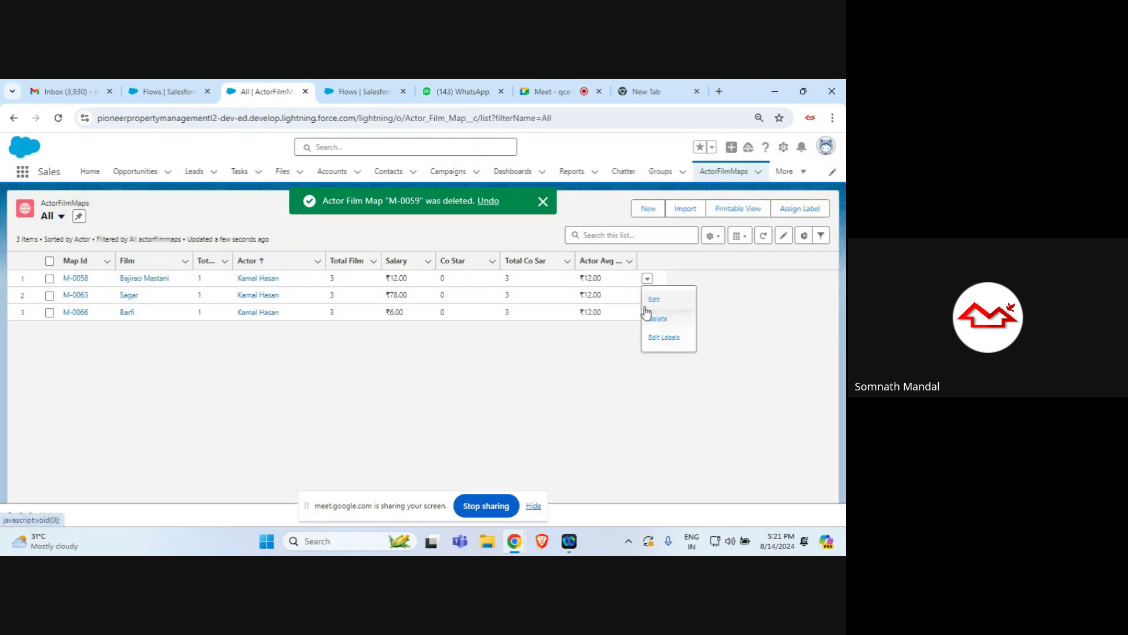
left_click(656, 318)
left_click(573, 351)
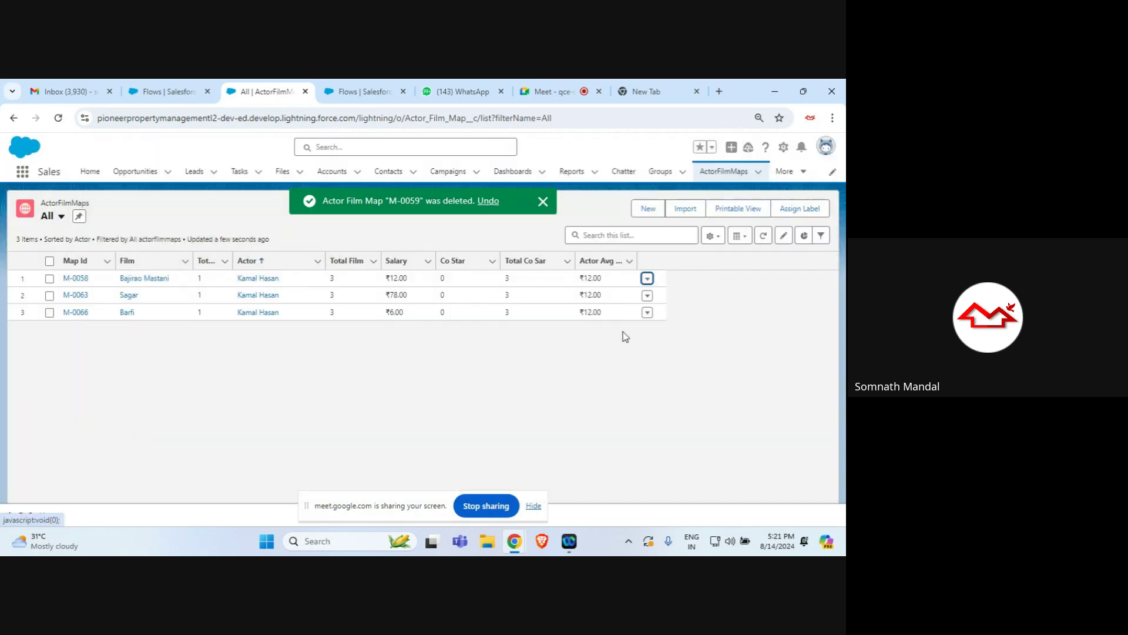
left_click(647, 279)
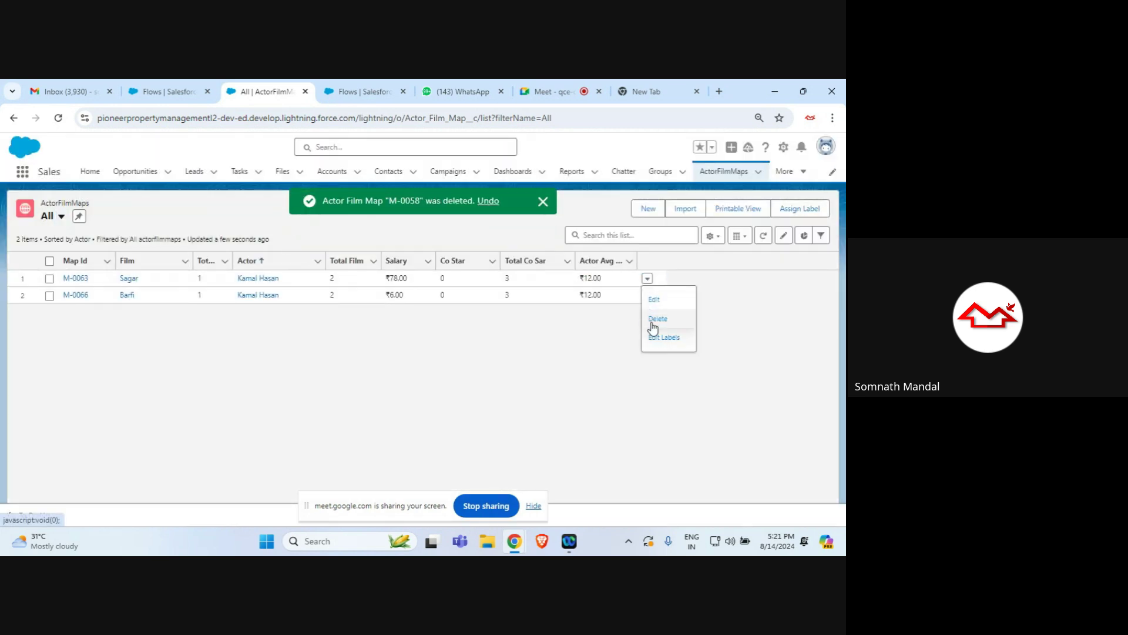
left_click(656, 319)
left_click(574, 351)
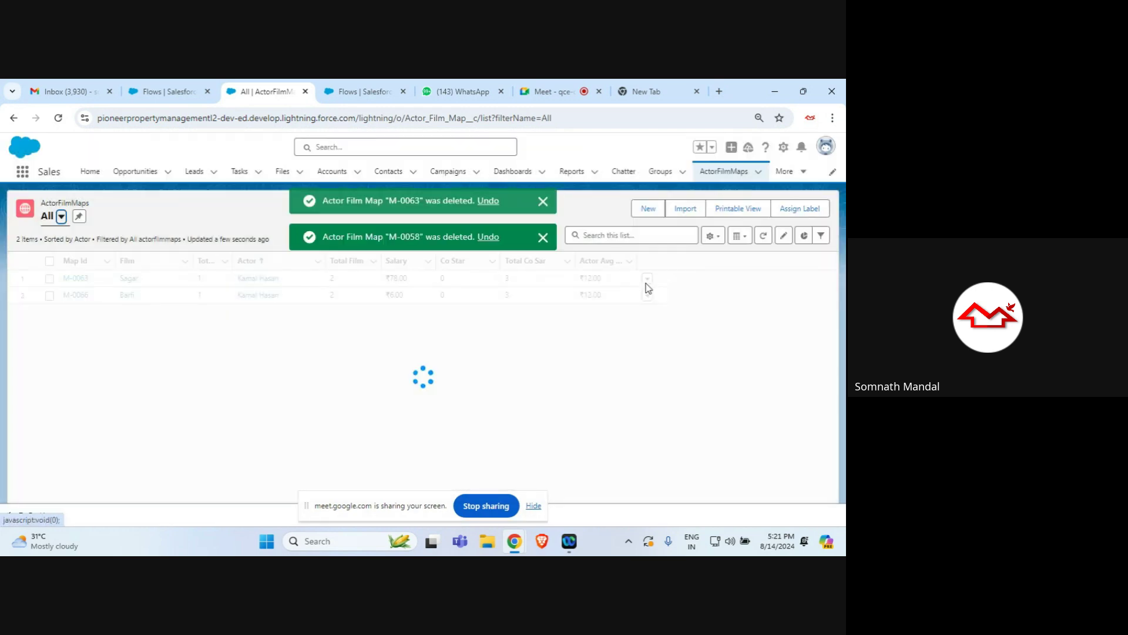
left_click(647, 278)
left_click(654, 320)
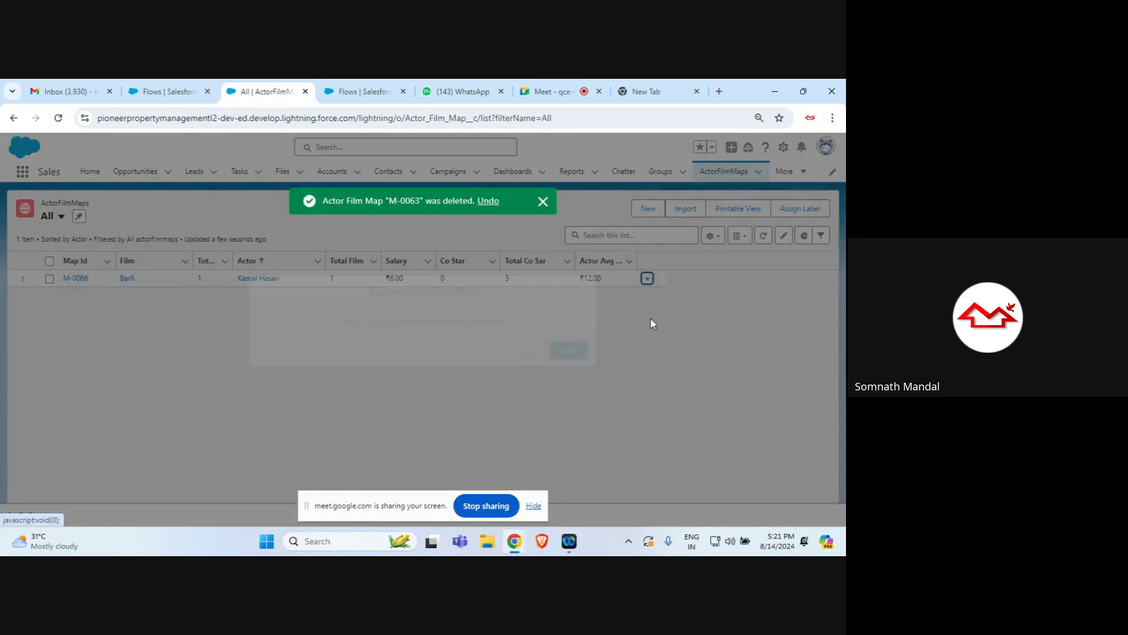
left_click(572, 352)
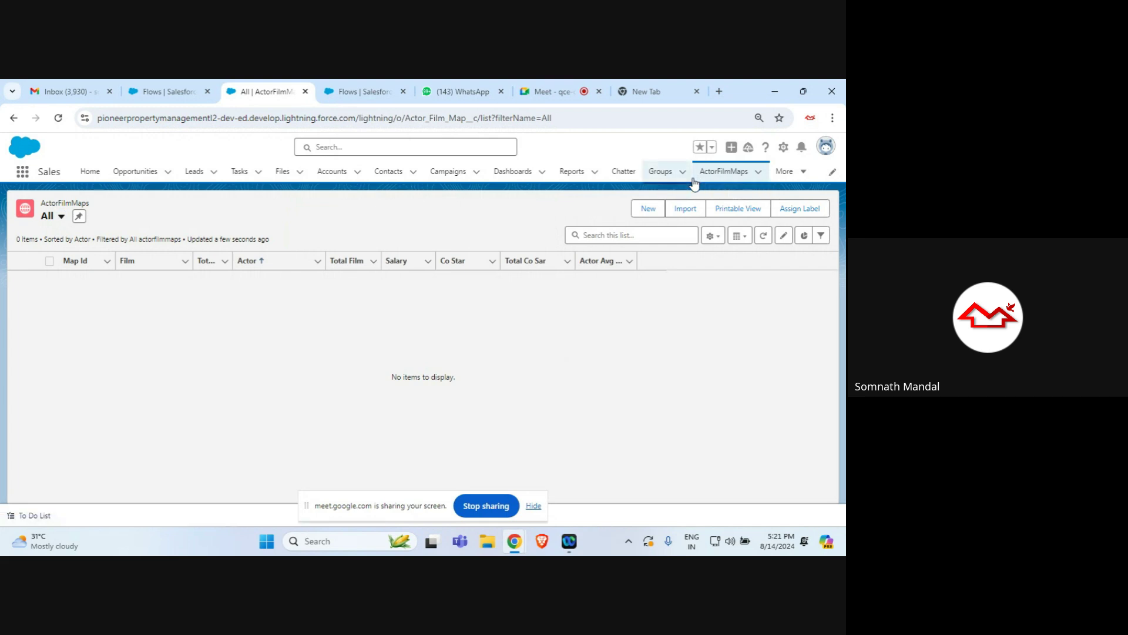
Activate version 2 of the Total Co Actor flow from Setup, then return to ActorFilmMaps
left_click(376, 94)
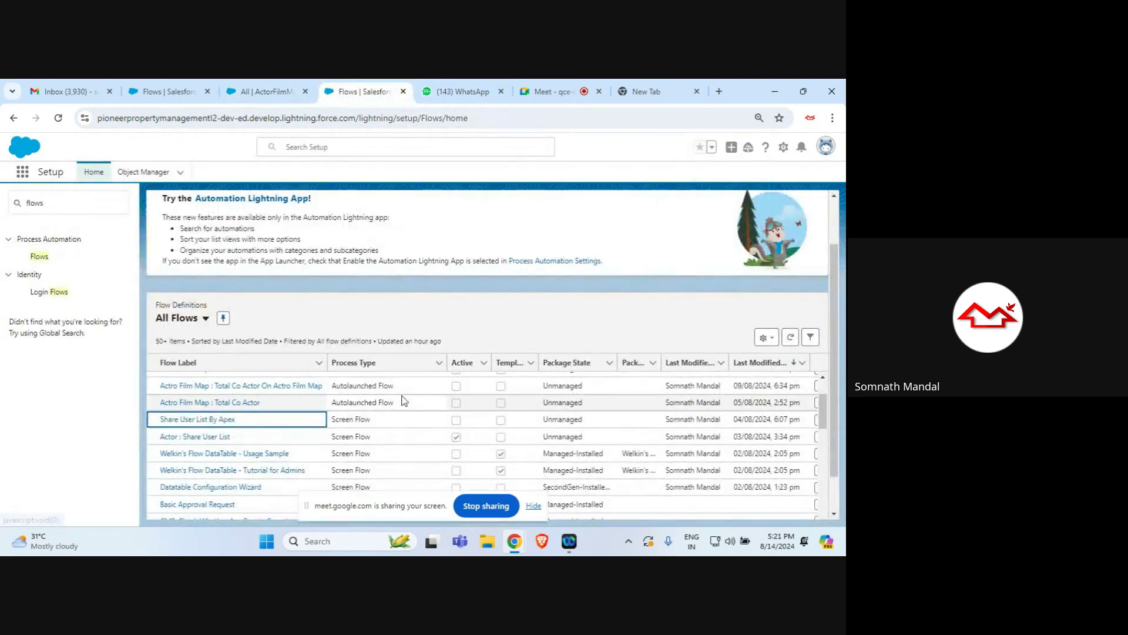
scroll(379, 407, "up", 2)
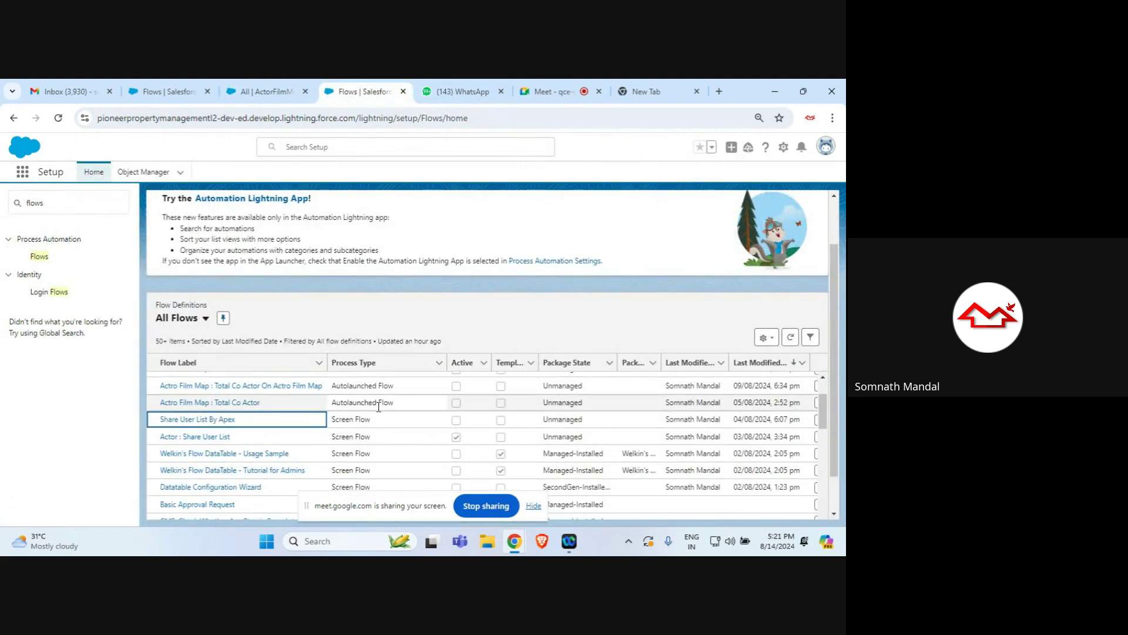
scroll(379, 406, "up", 3)
scroll(379, 407, "down", 3)
scroll(839, 478, "down", 1)
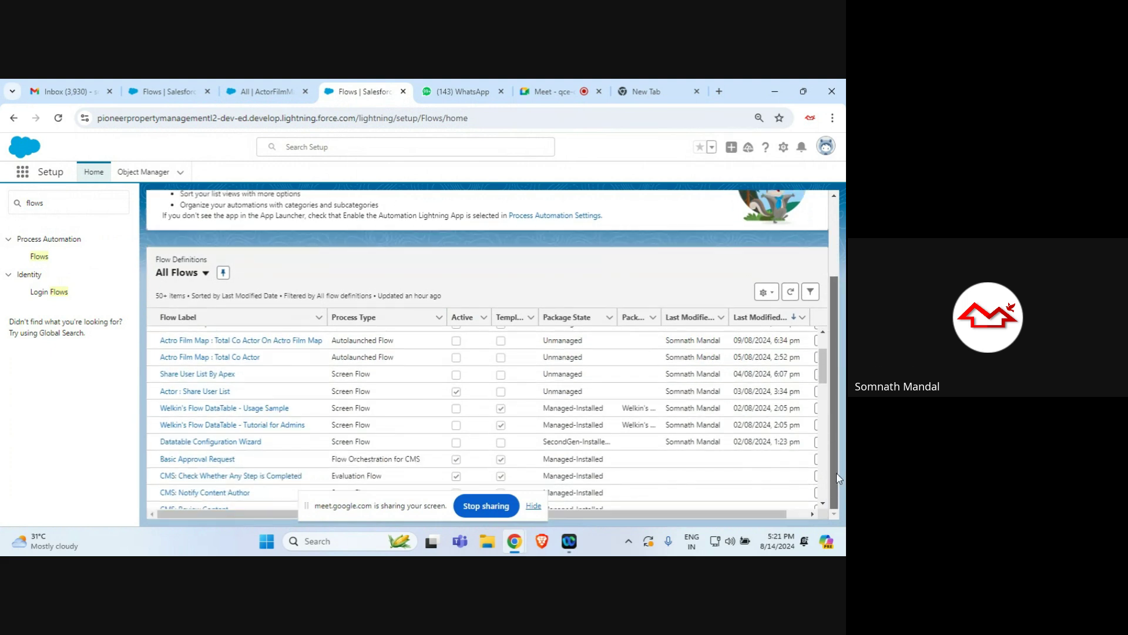
scroll(763, 514, "right", 1)
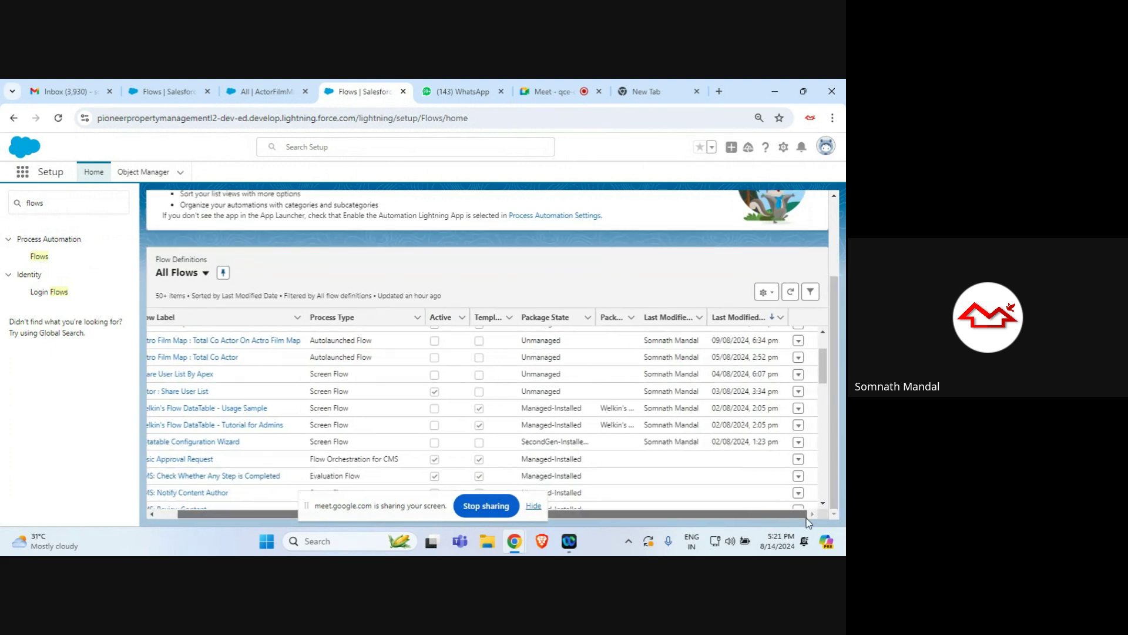
left_click(799, 357)
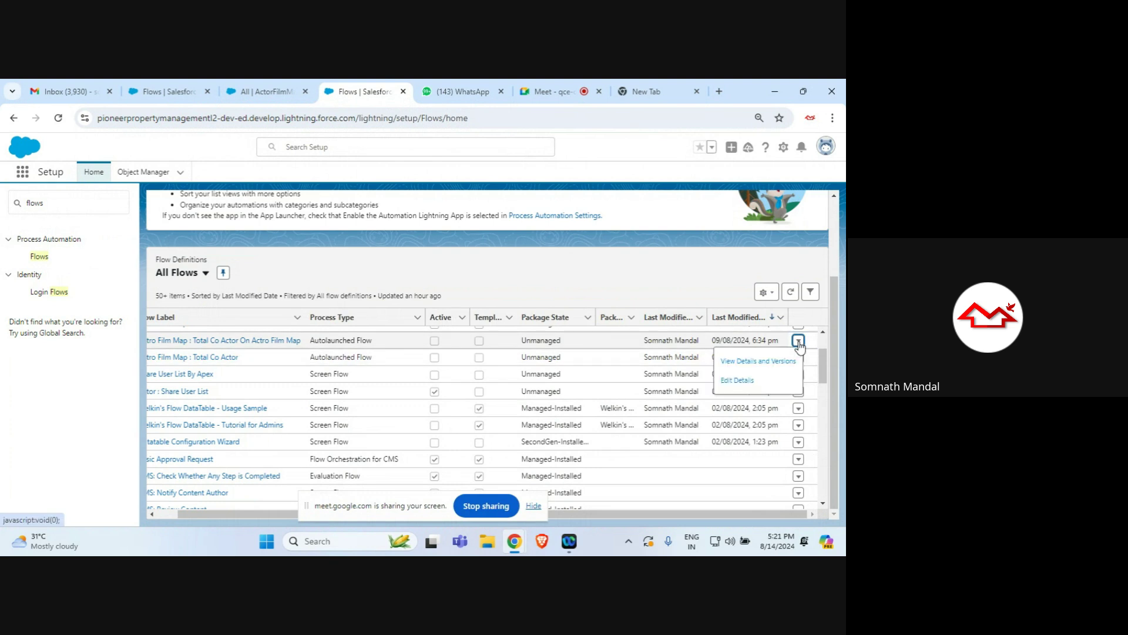
left_click(741, 362)
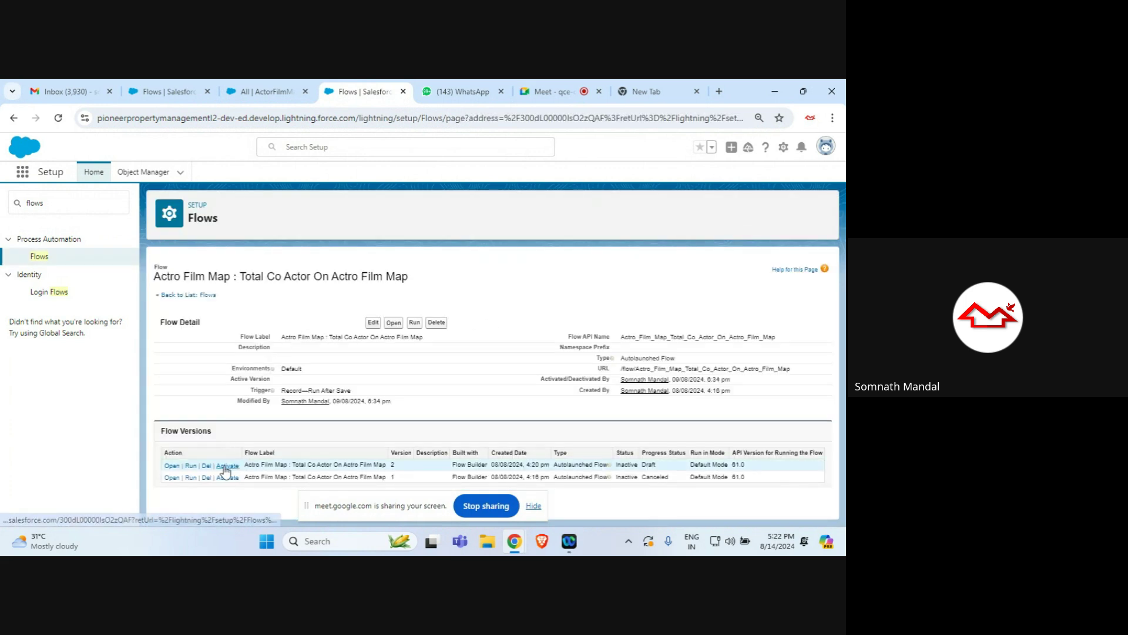
left_click(227, 466)
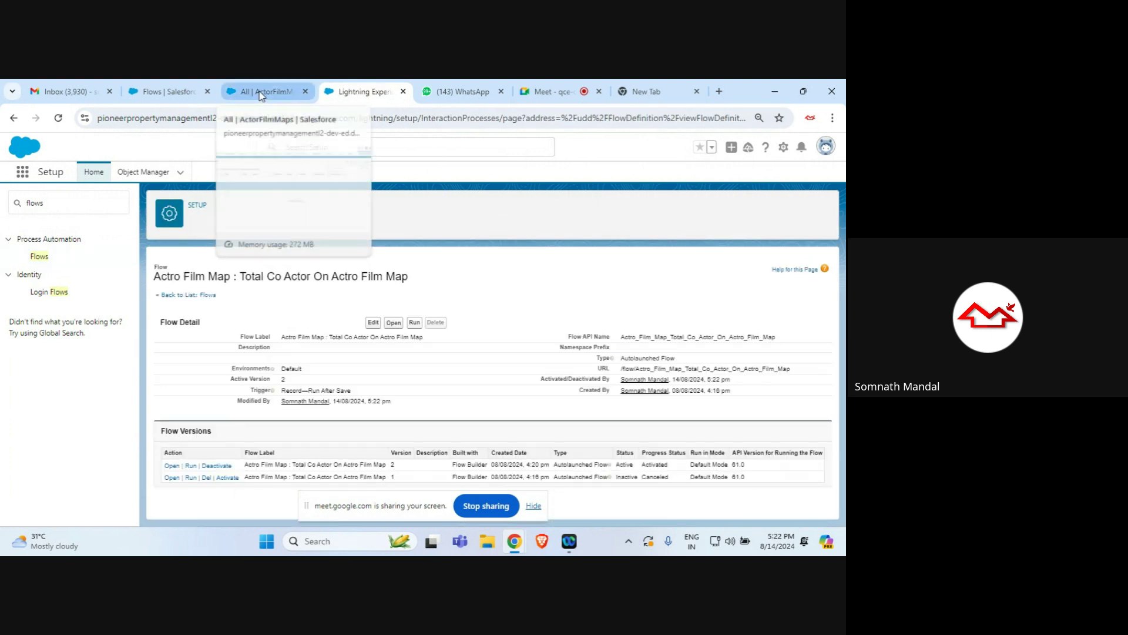
left_click(262, 94)
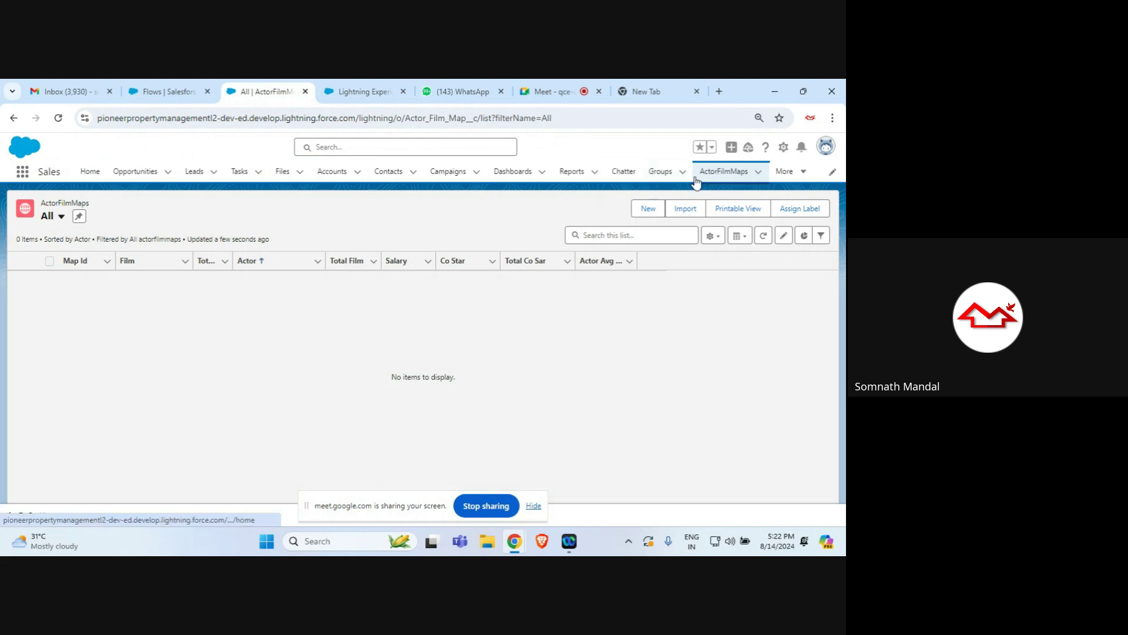
left_click(571, 92)
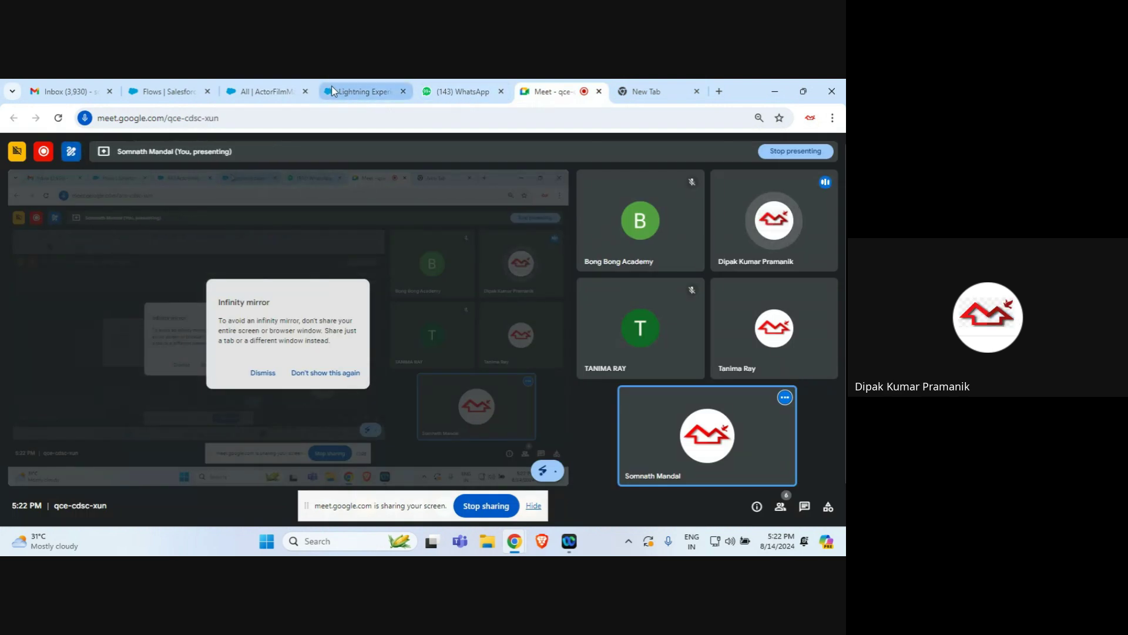
left_click(392, 98)
left_click(259, 94)
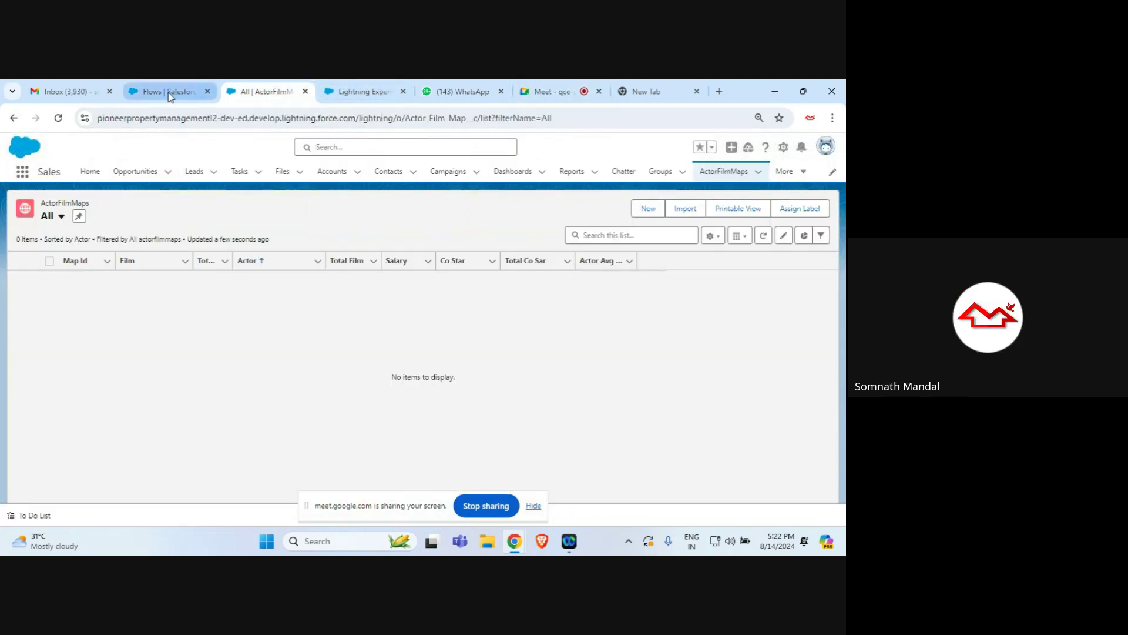
Set the seventh actor's Total Co Star to 0, save it, and return to the Actors list
left_click(786, 173)
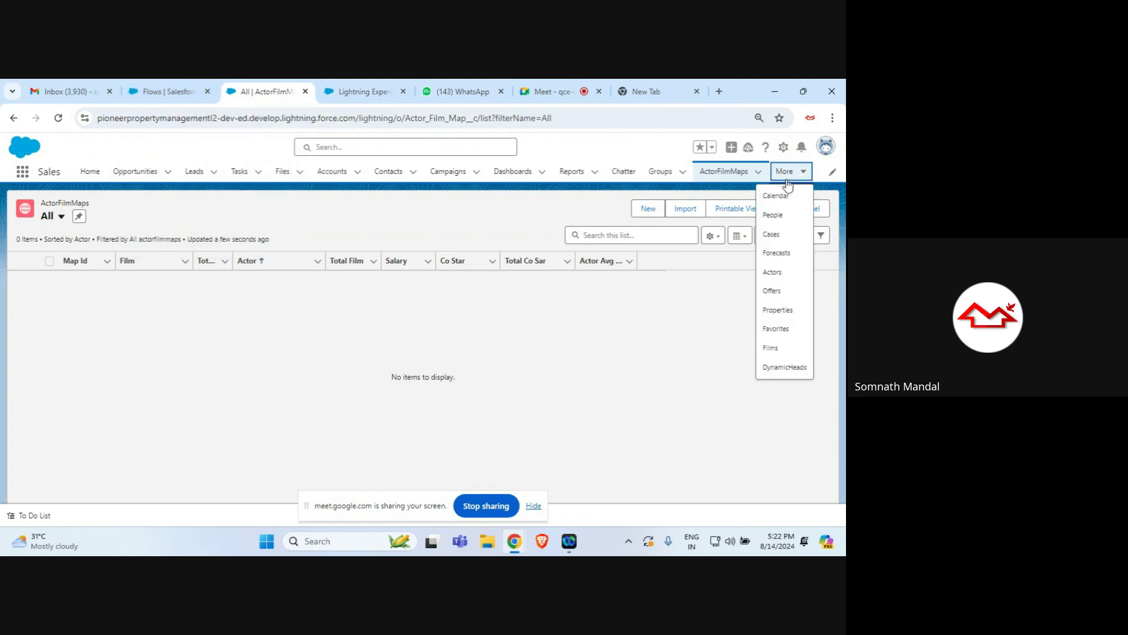
left_click(775, 273)
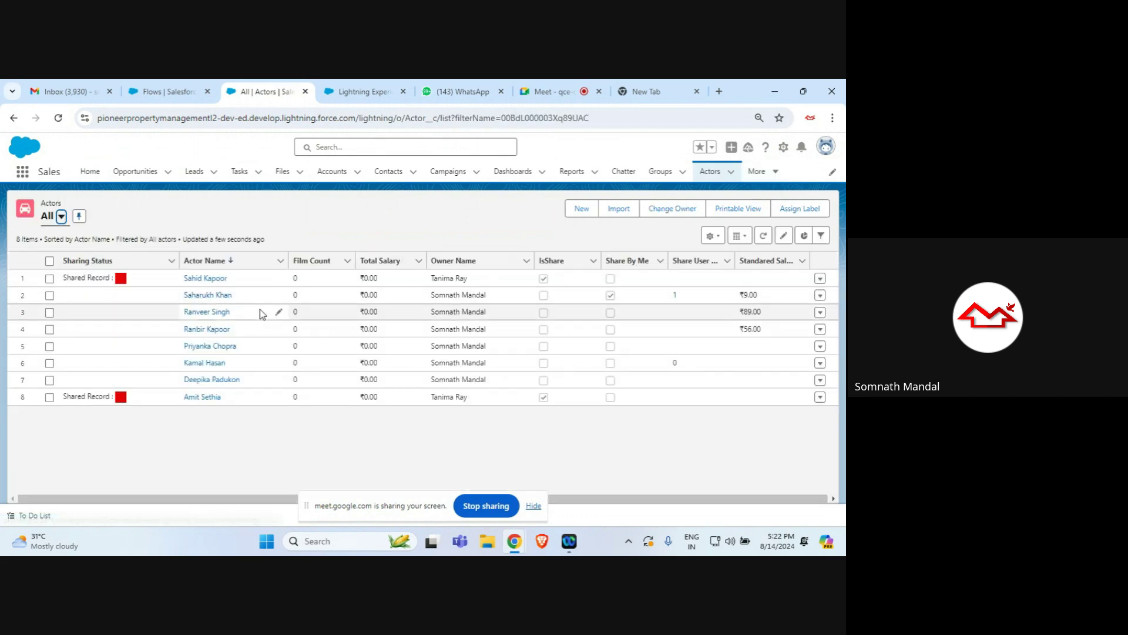
left_click(232, 382)
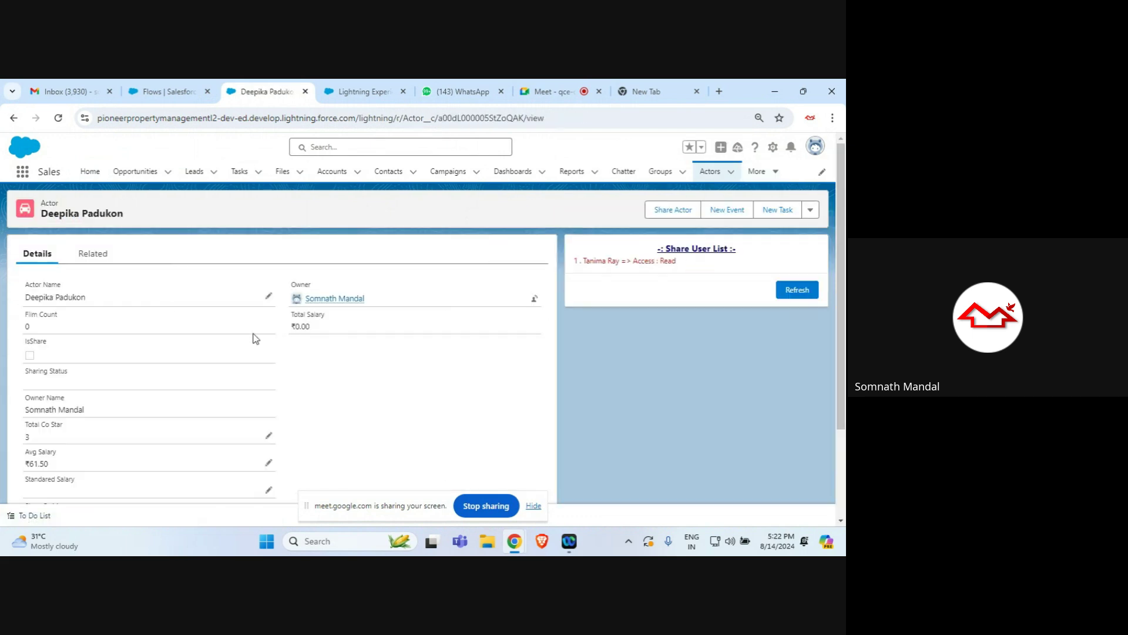
left_click(269, 436)
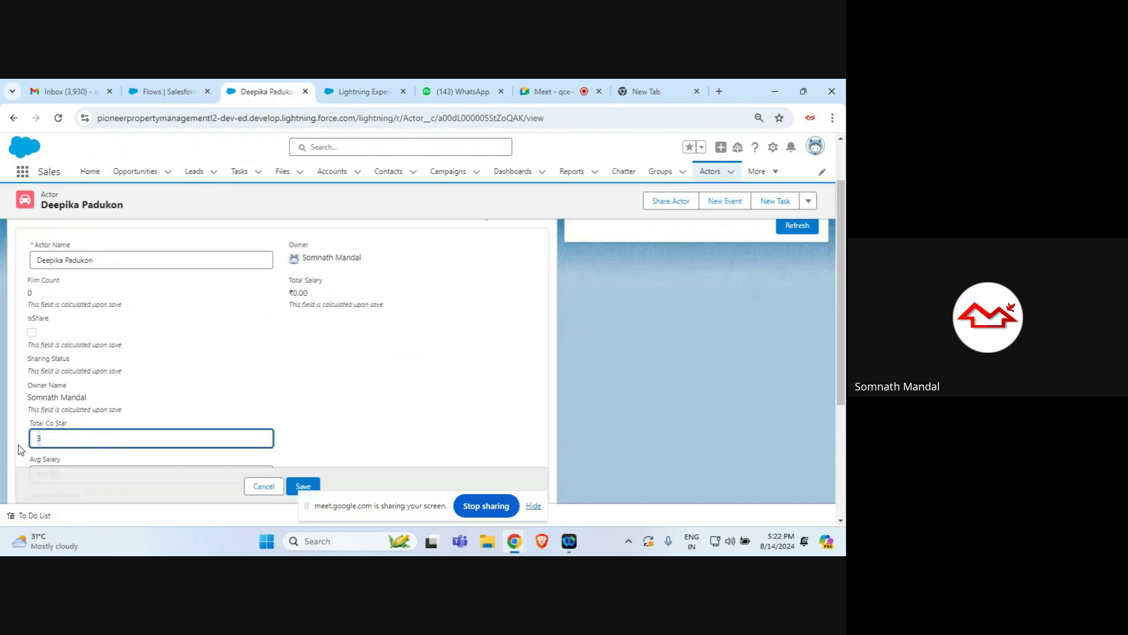
type("0")
left_click(323, 410)
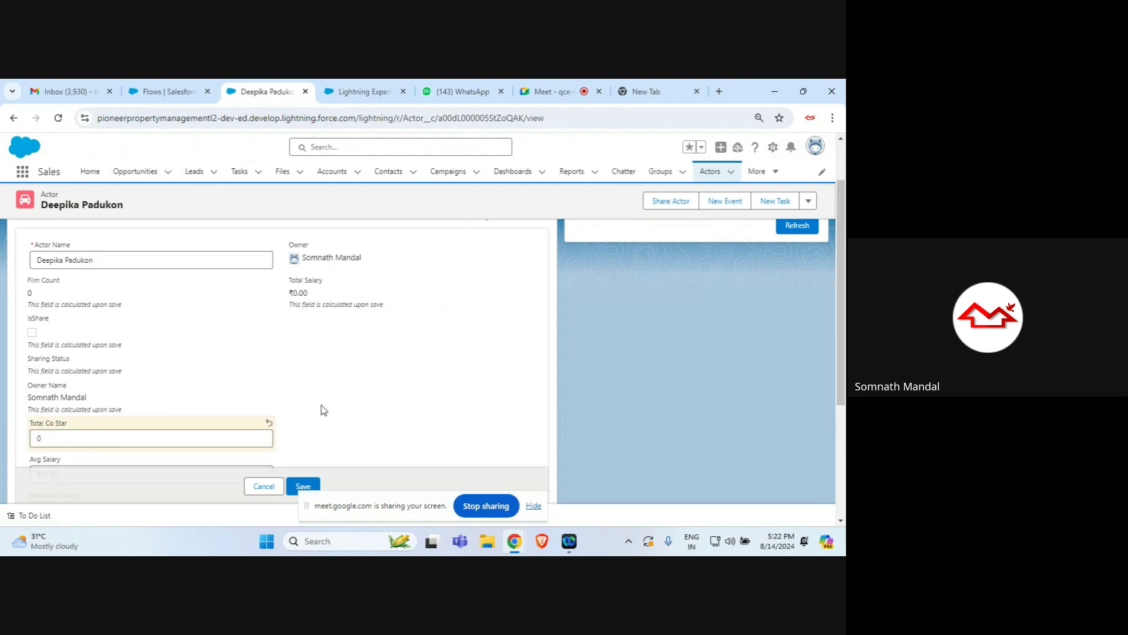
left_click(302, 487)
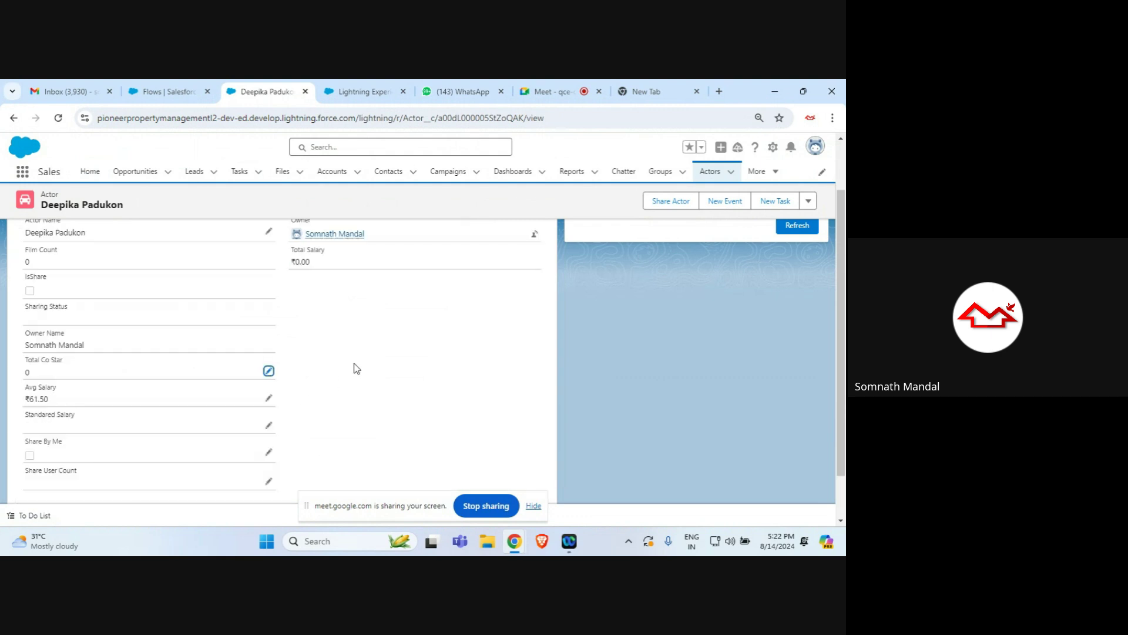
left_click(710, 174)
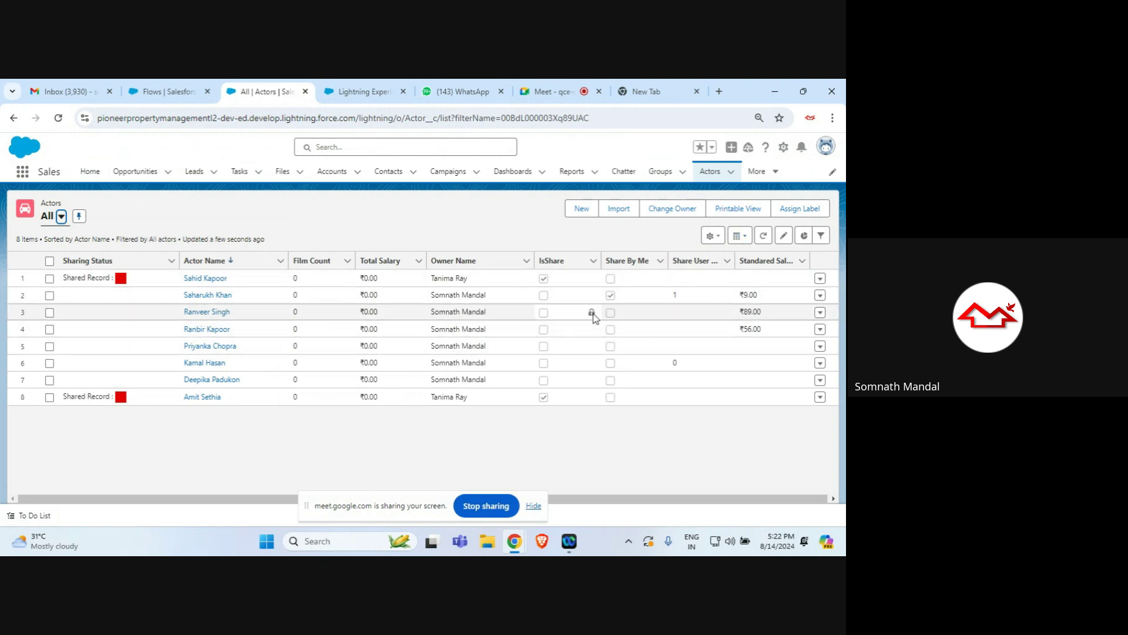
Add Total Co Star to the Actors list view's visible columns
left_click(713, 236)
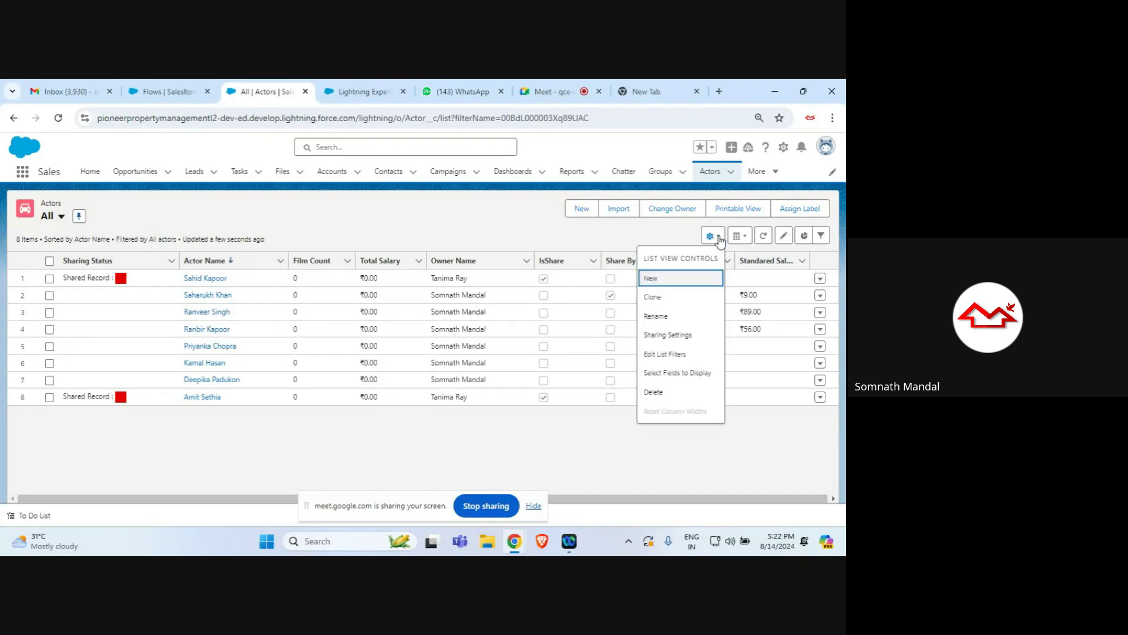
left_click(664, 373)
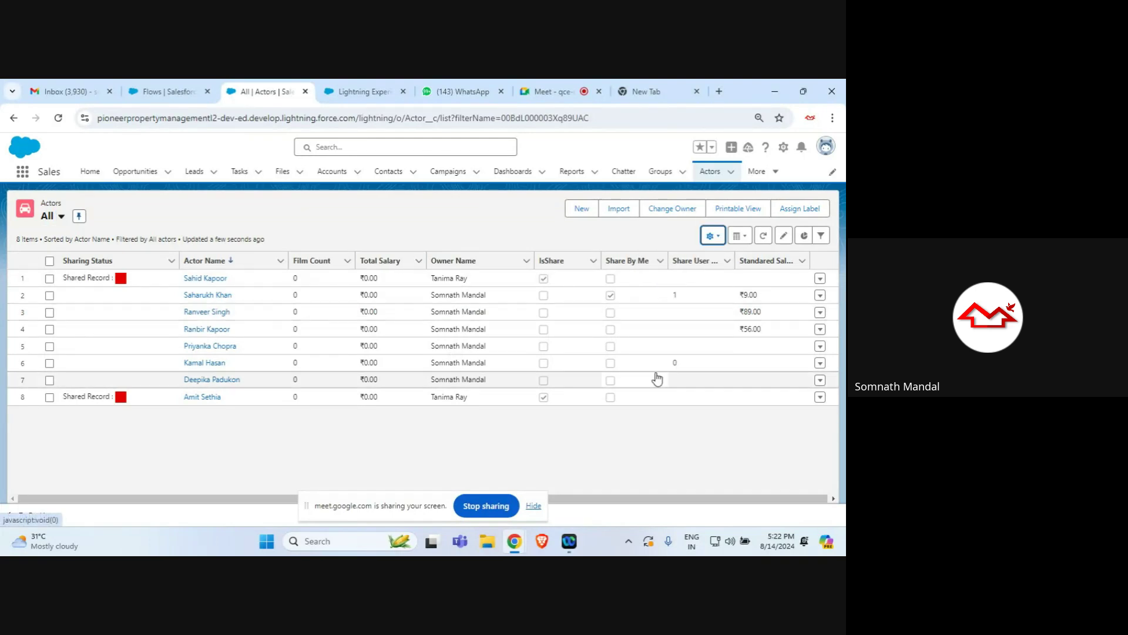
left_click_drag(398, 296, 395, 374)
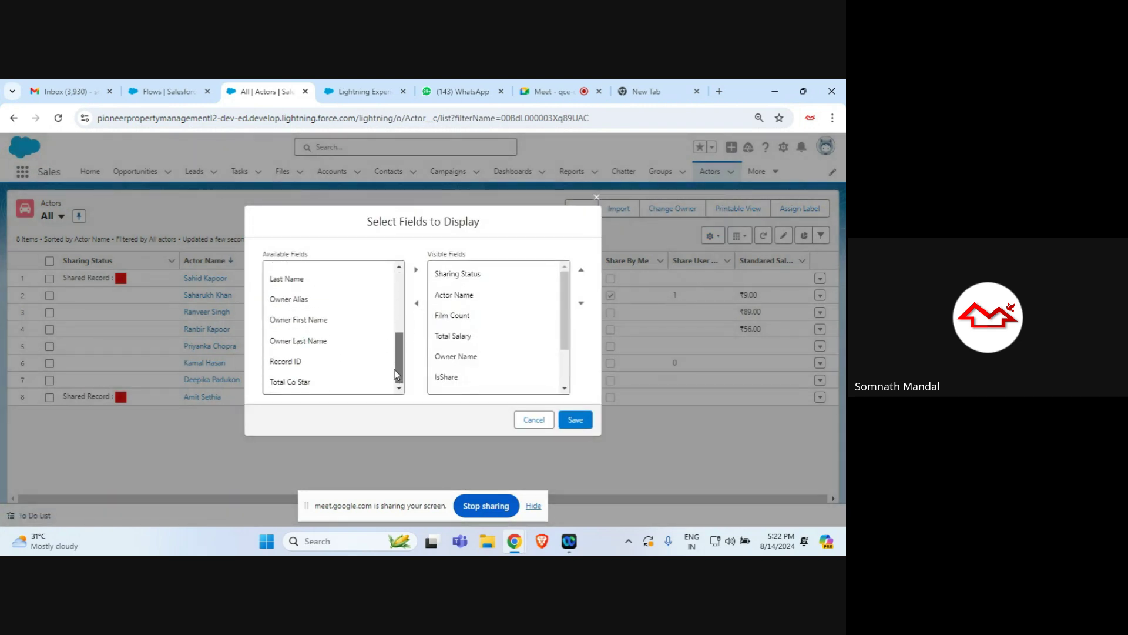
left_click(388, 383)
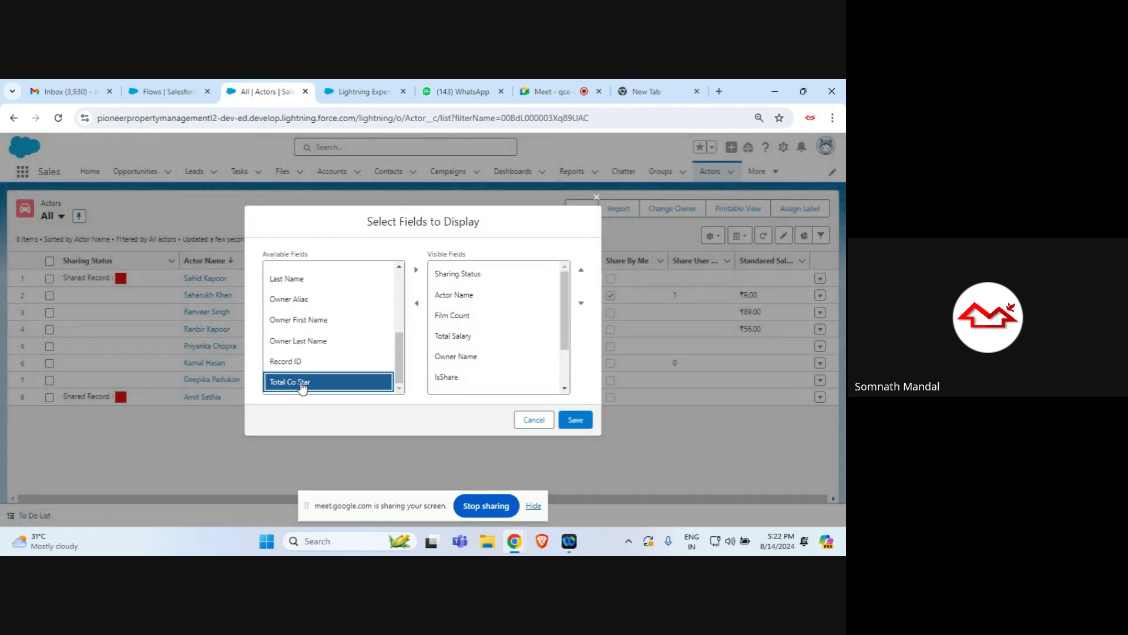
left_click(416, 269)
left_click(576, 421)
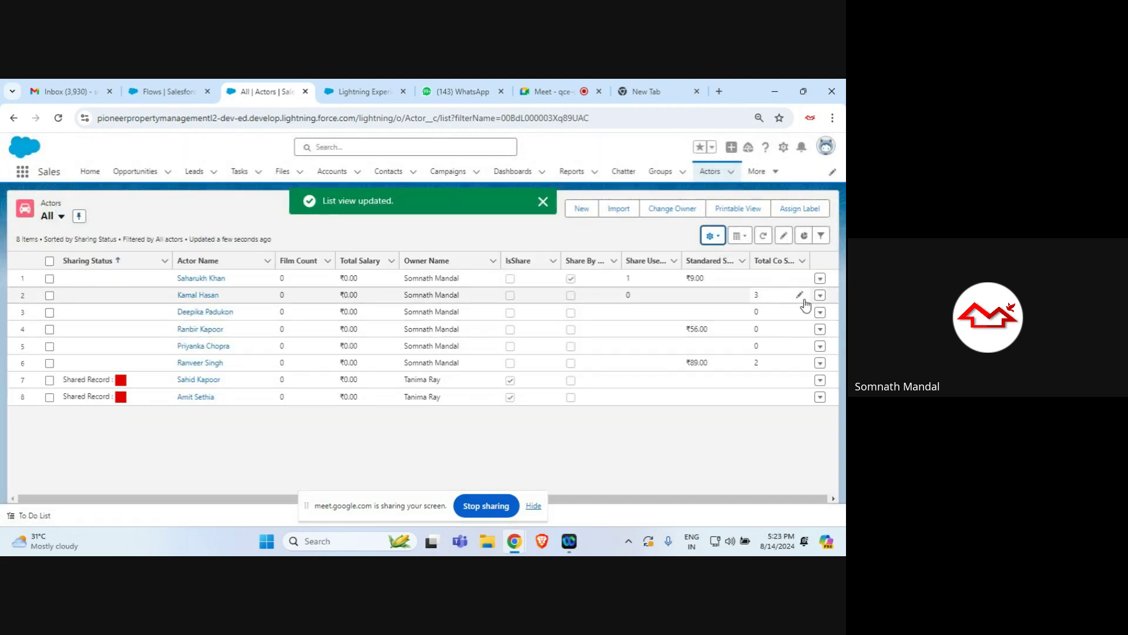
Clear the Total Co Star values for rows 2 and 6 inline and save
left_click(800, 295)
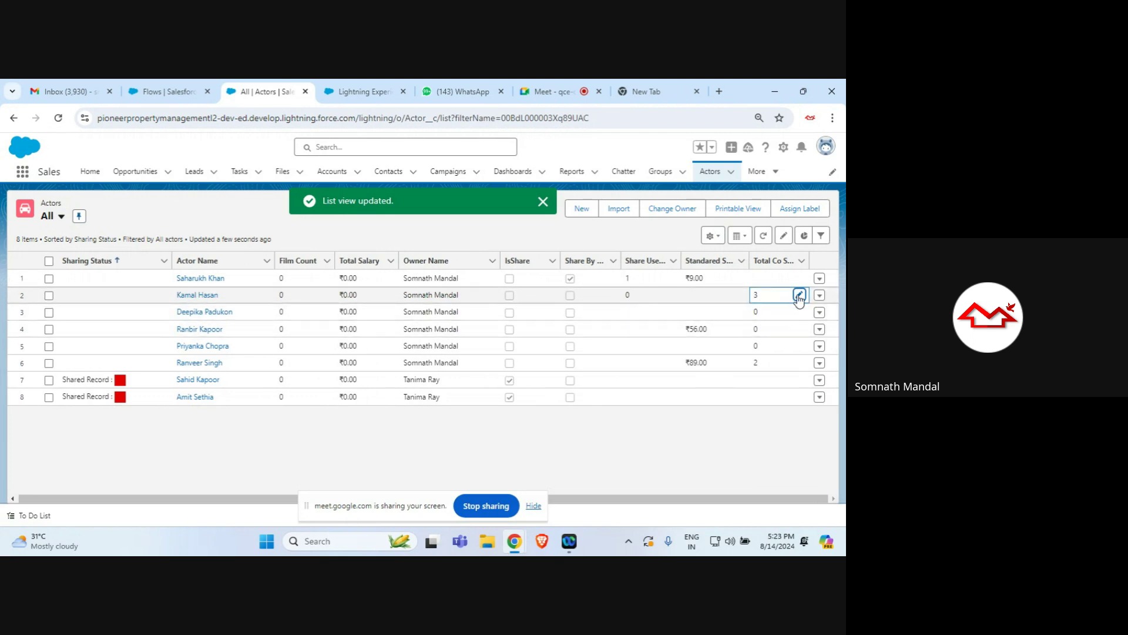
key("BackSpace")
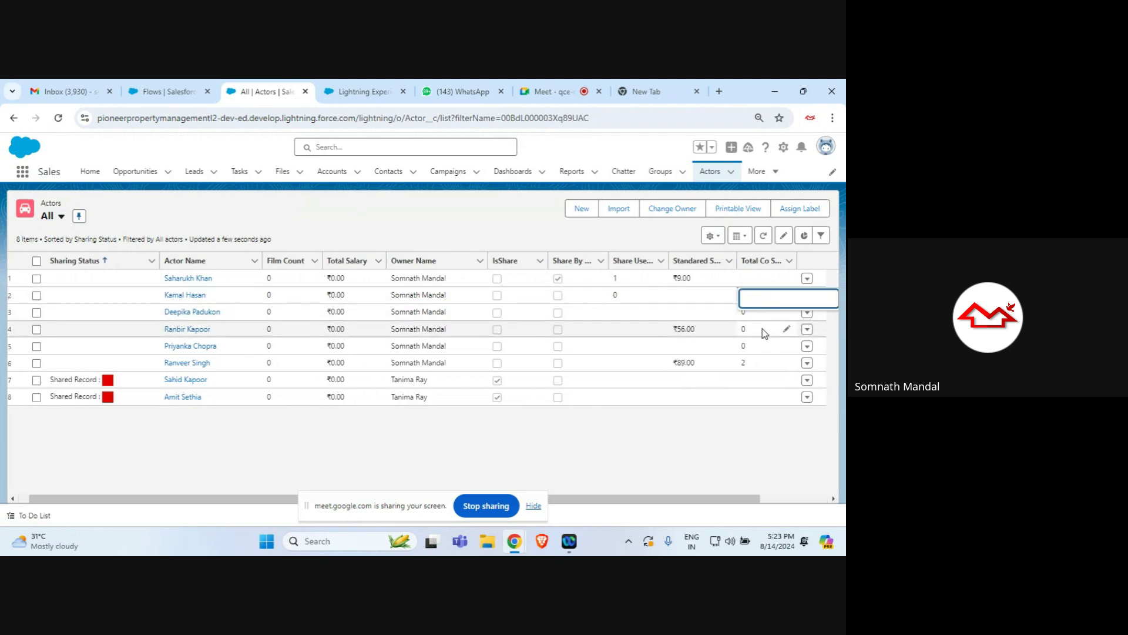
left_click(786, 363)
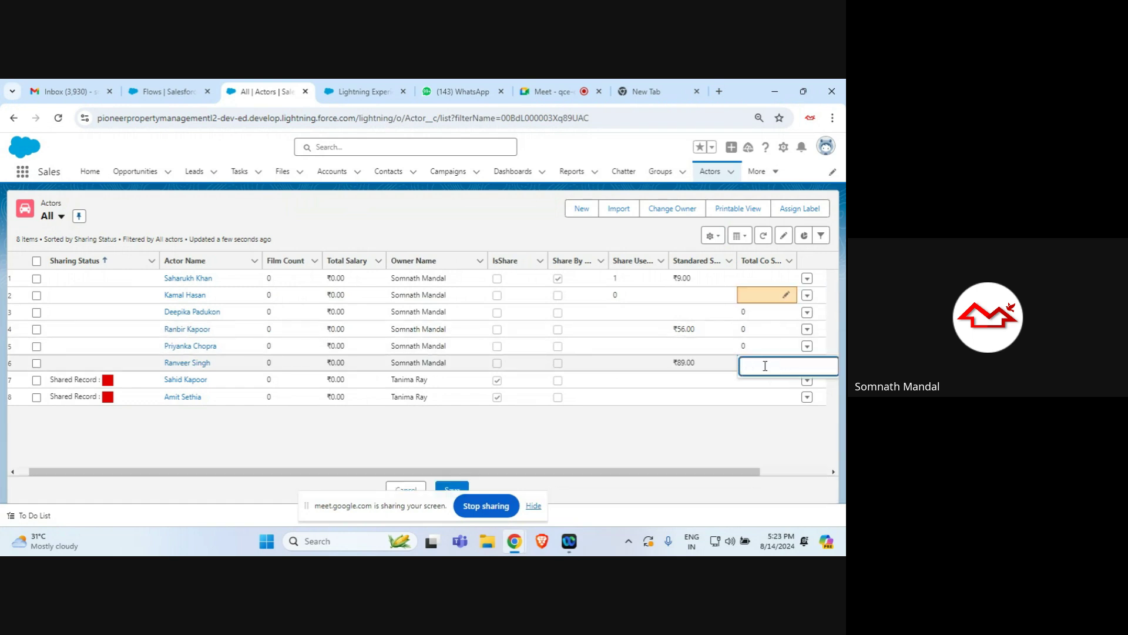
left_click(733, 426)
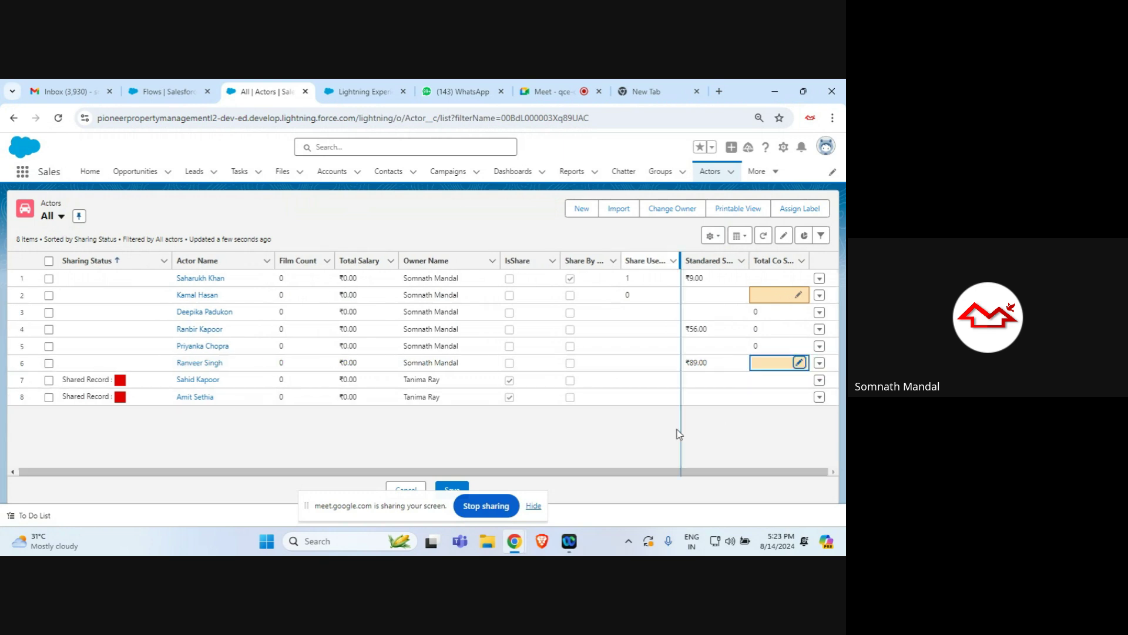
left_click(452, 489)
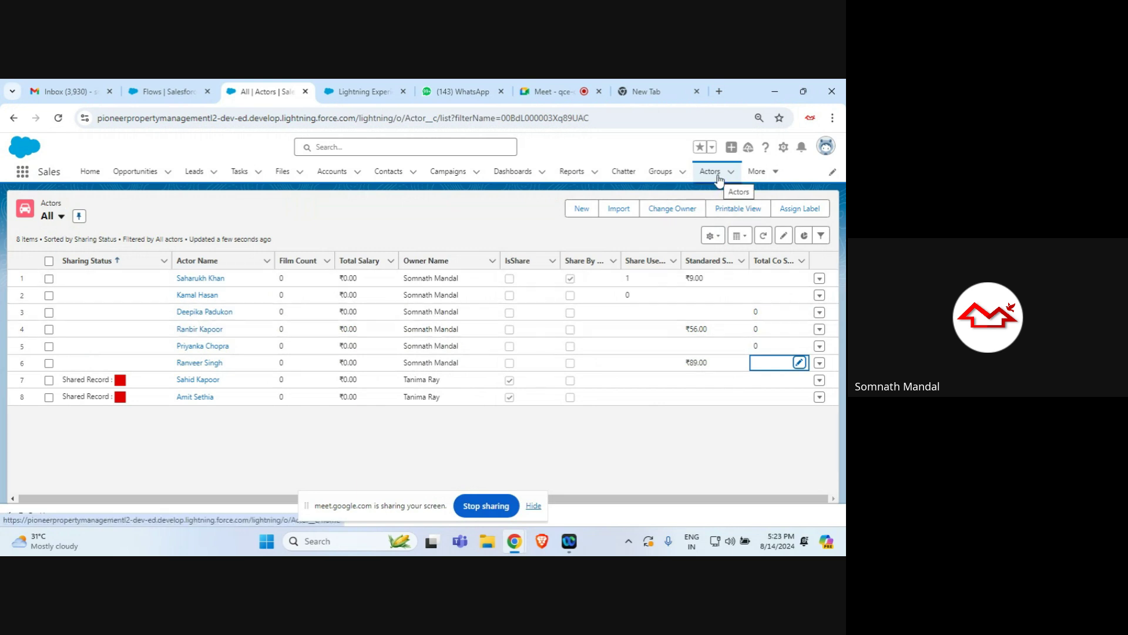
Pin the ActorFilmMaps All list view as default and return to the Total Co Actor flow details
left_click(762, 174)
left_click(744, 348)
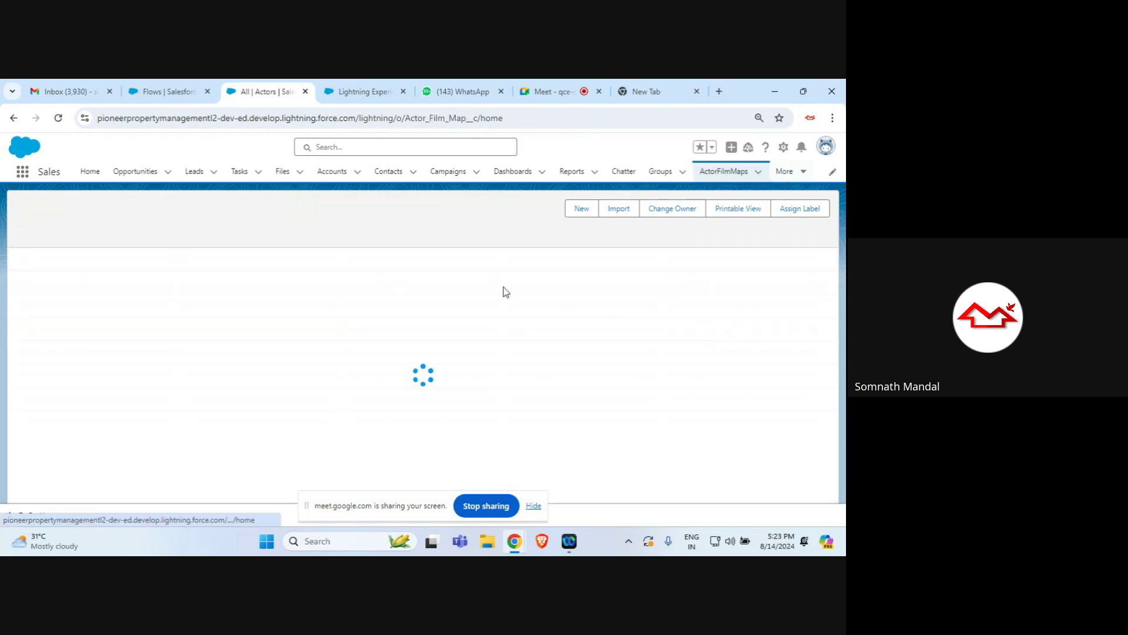
left_click(126, 218)
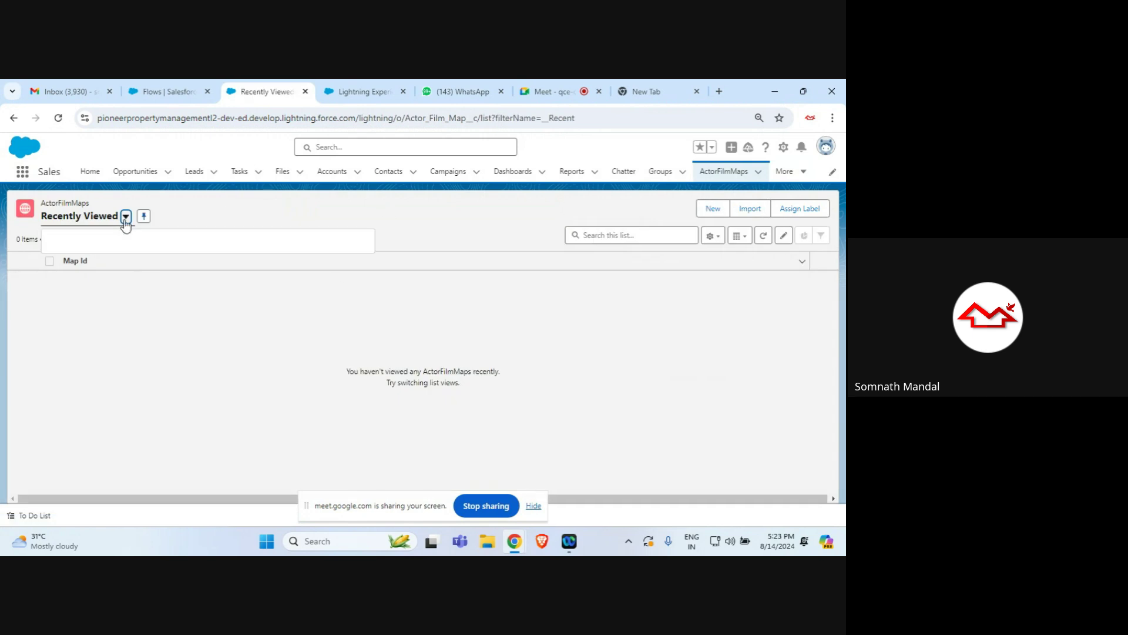
left_click(76, 259)
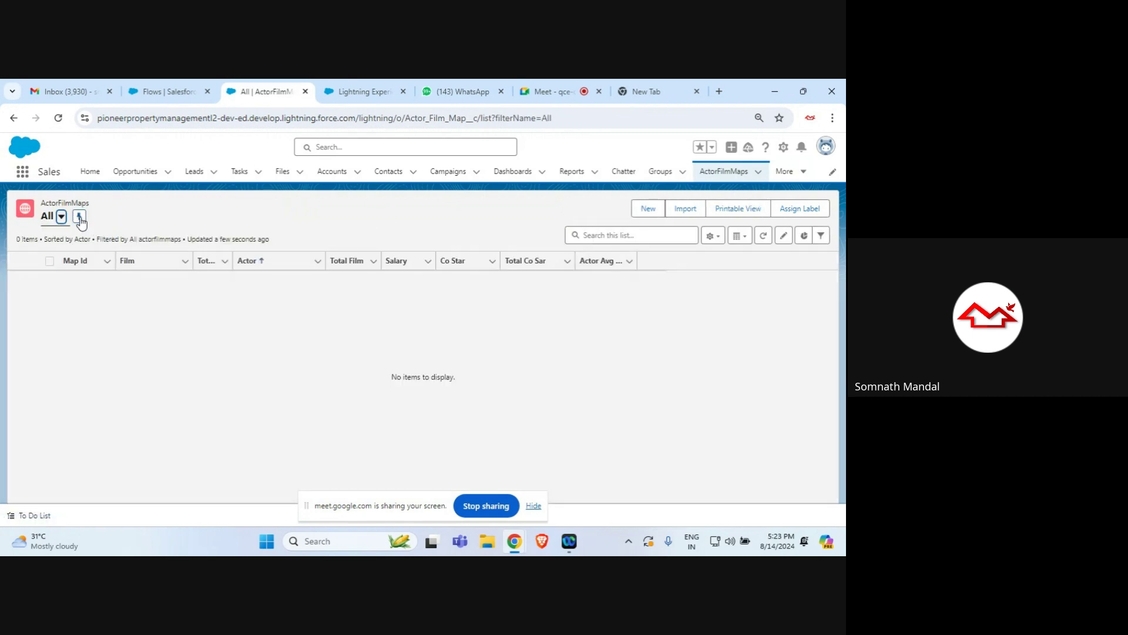
left_click(79, 217)
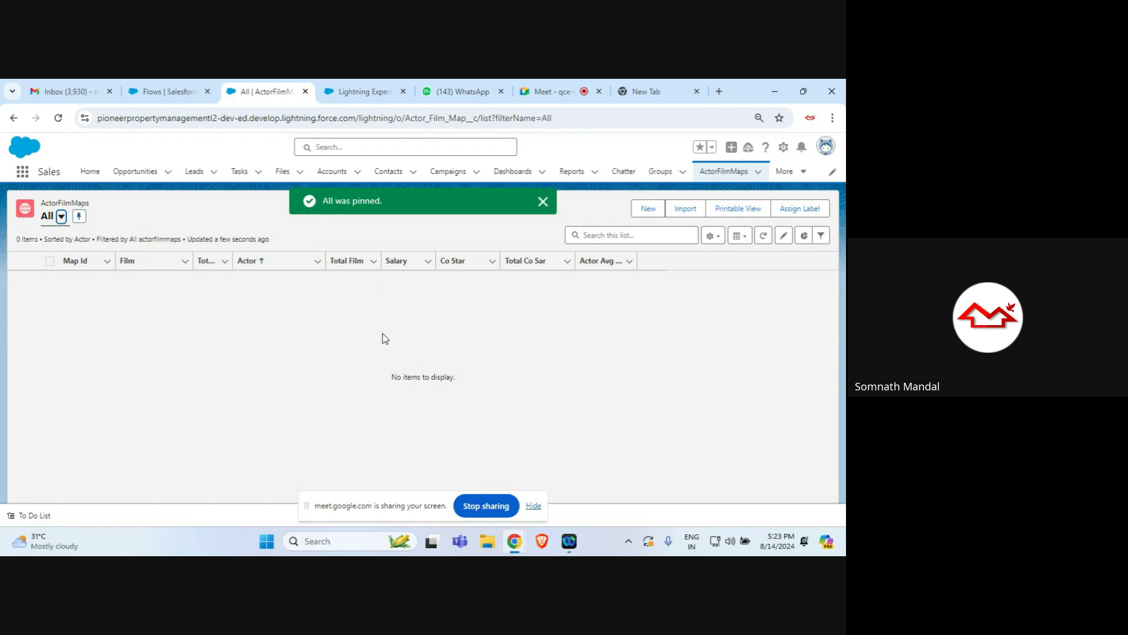
left_click(355, 92)
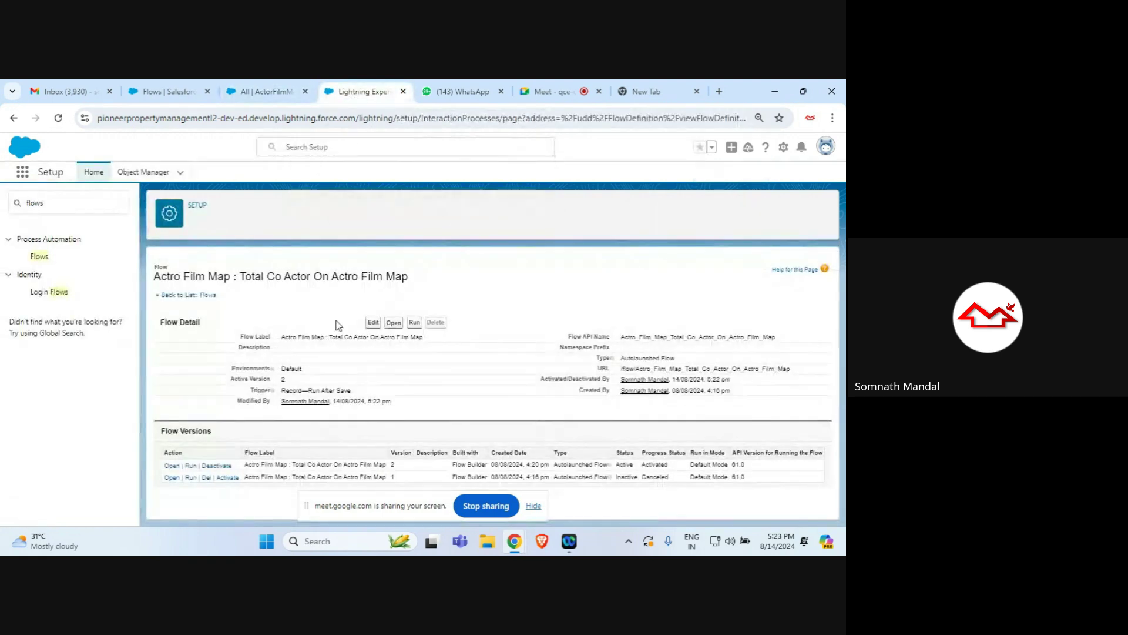
Open the active flow version and review the Start element's configuration panel
left_click(171, 466)
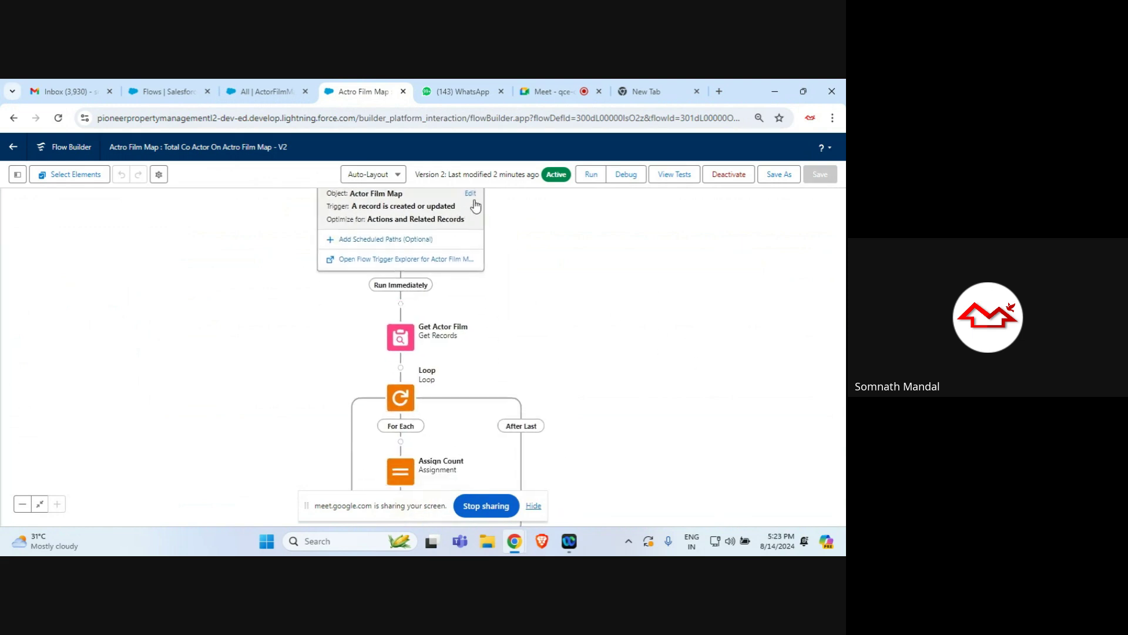
left_click(471, 194)
scroll(605, 329, "down", 4)
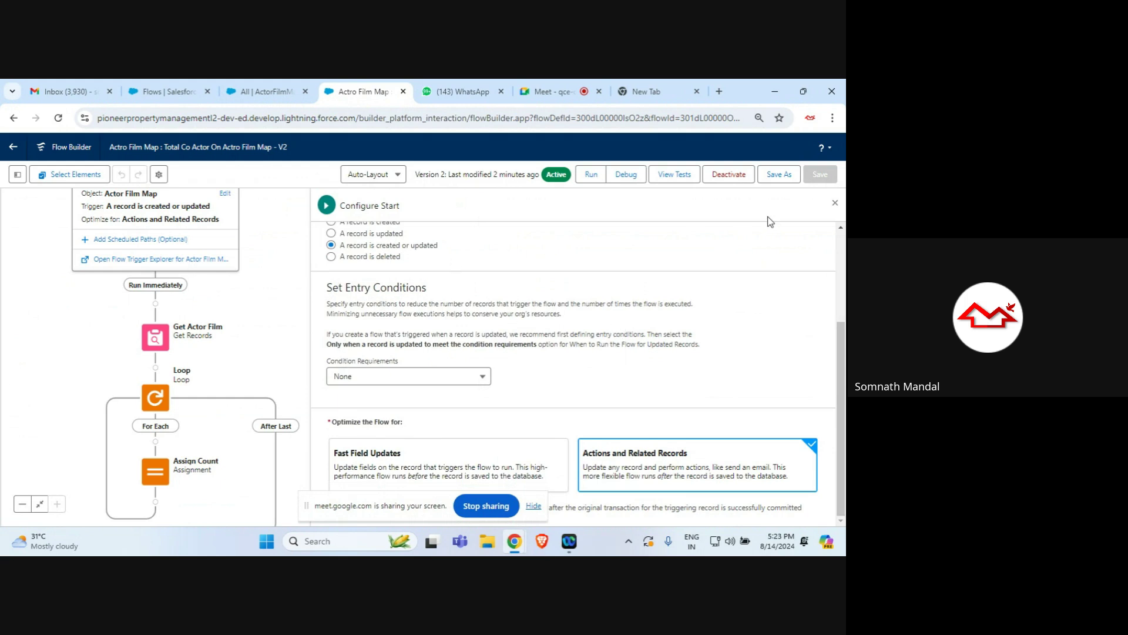
left_click(835, 202)
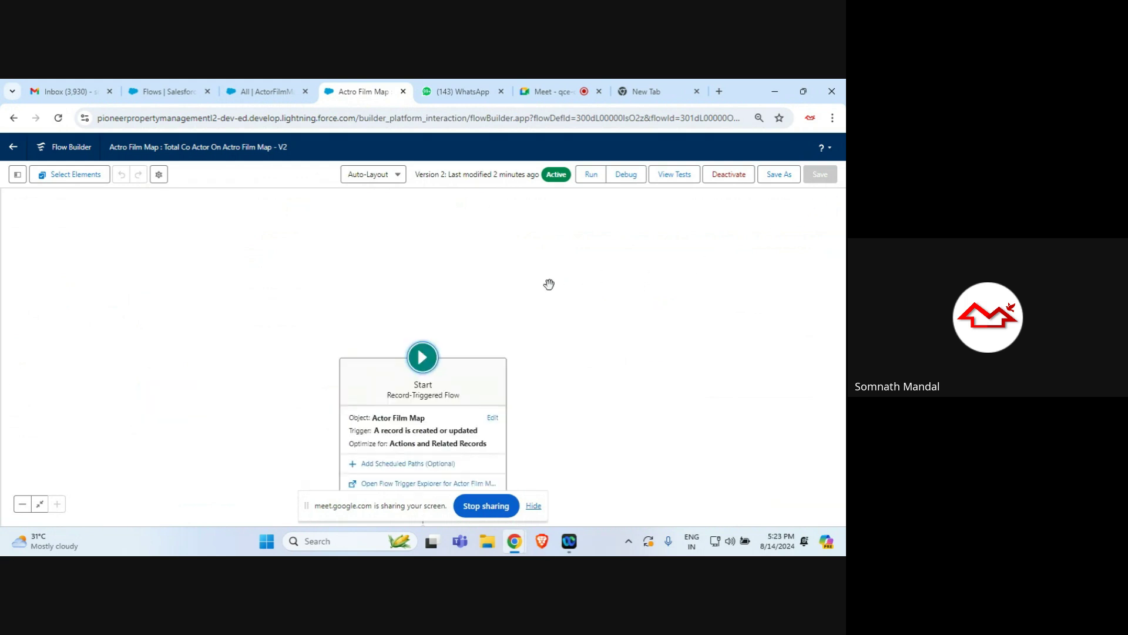
Pan the canvas to the loop, then bring up the empty ActorFilmMaps All list
scroll(554, 247, "down", 5)
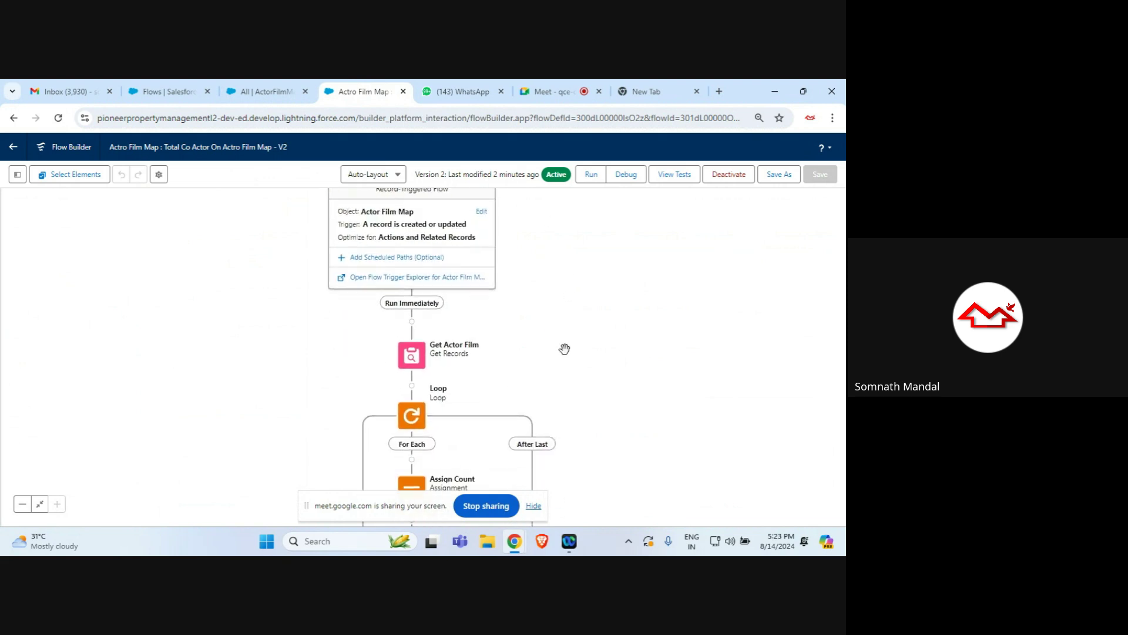
left_click_drag(564, 347, 557, 294)
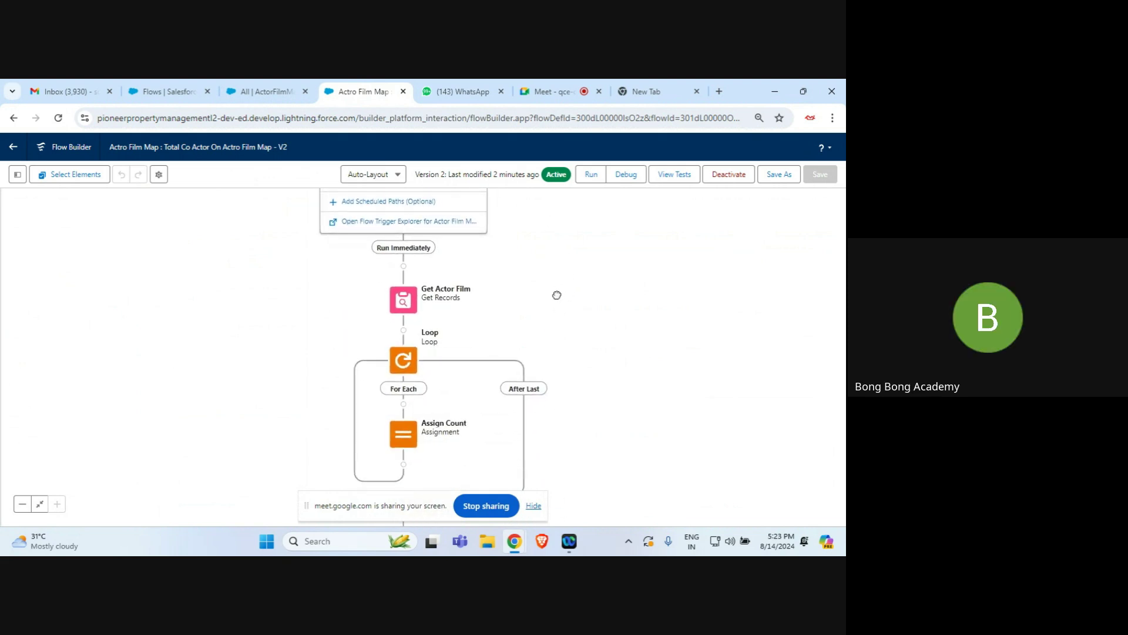
left_click(274, 94)
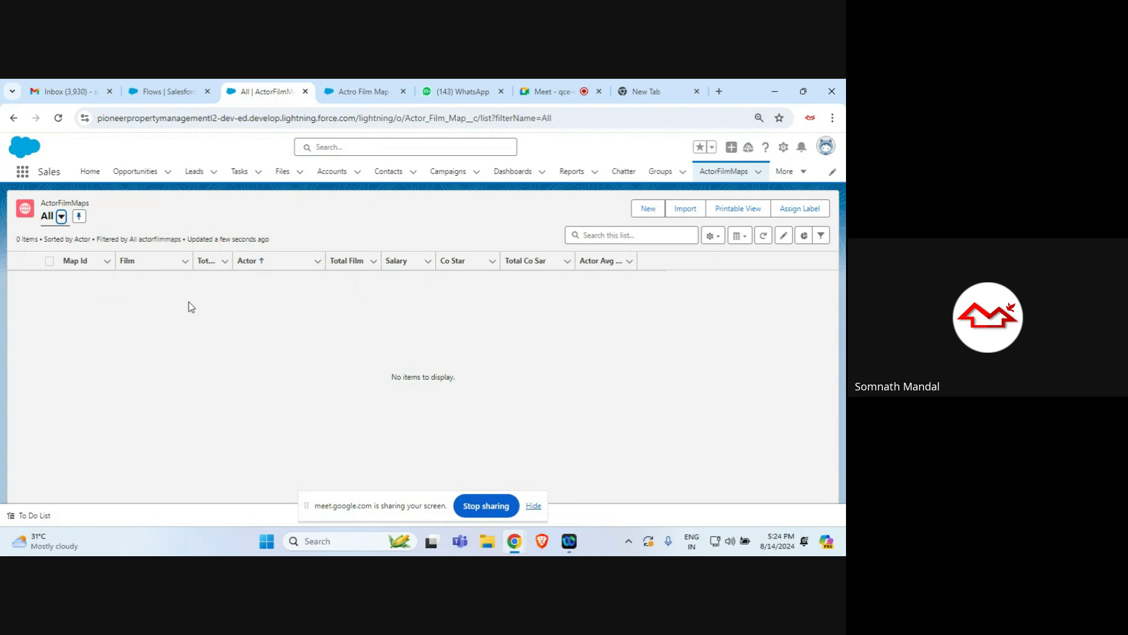
Create Actor Film Map M-0068 for the first recent actor, film Barfi, salary 70, then view it in the list
left_click(648, 209)
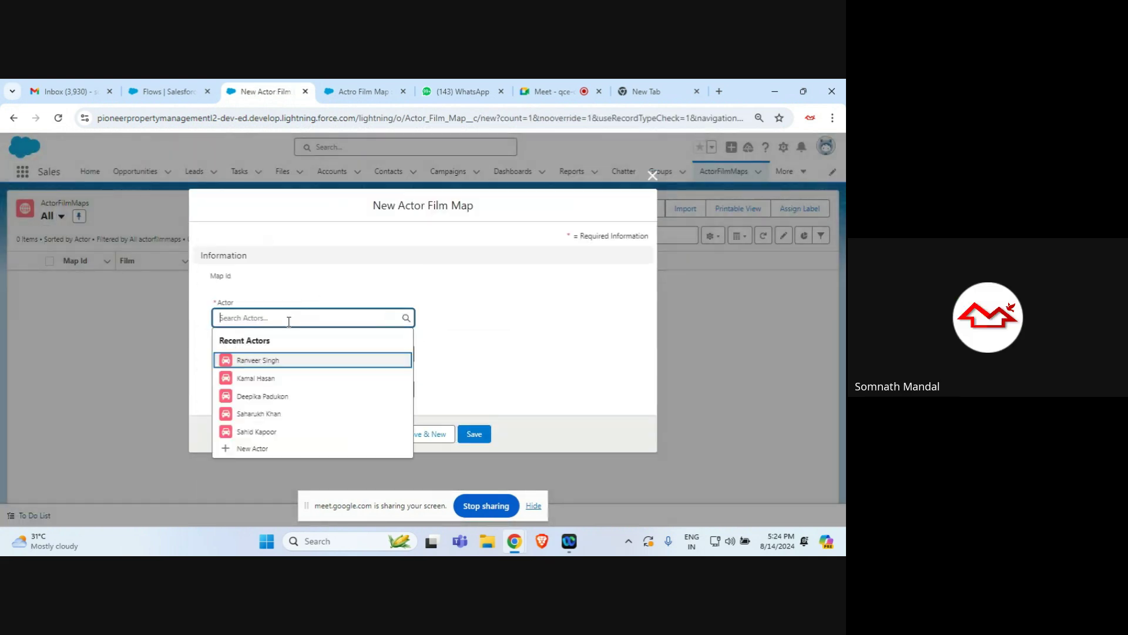
left_click(273, 361)
left_click(290, 352)
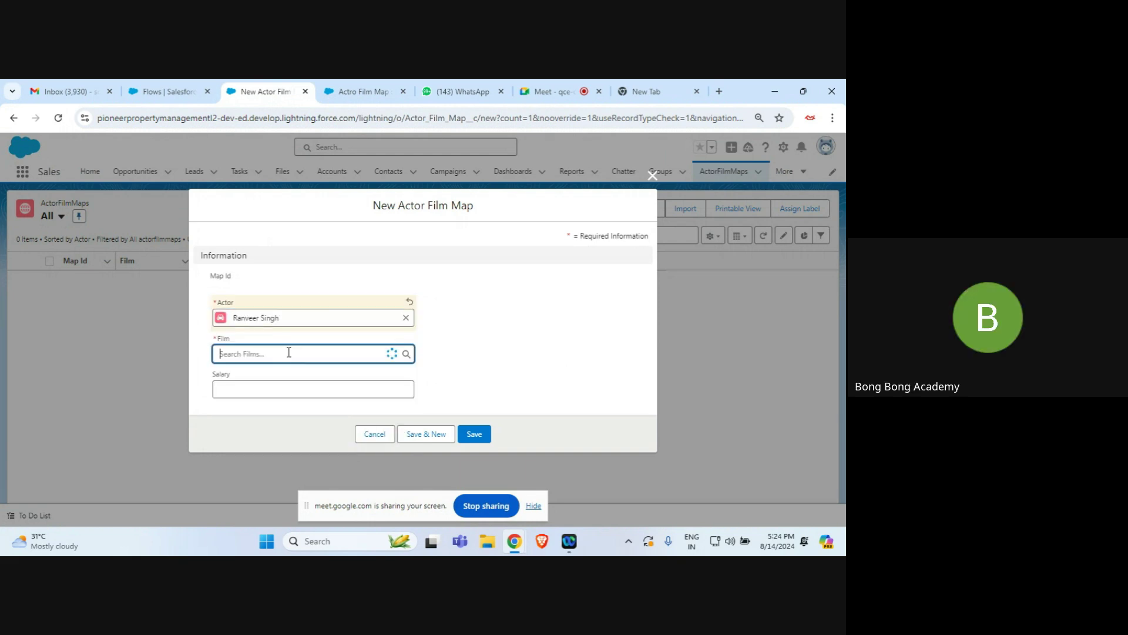
left_click(242, 396)
left_click(290, 390)
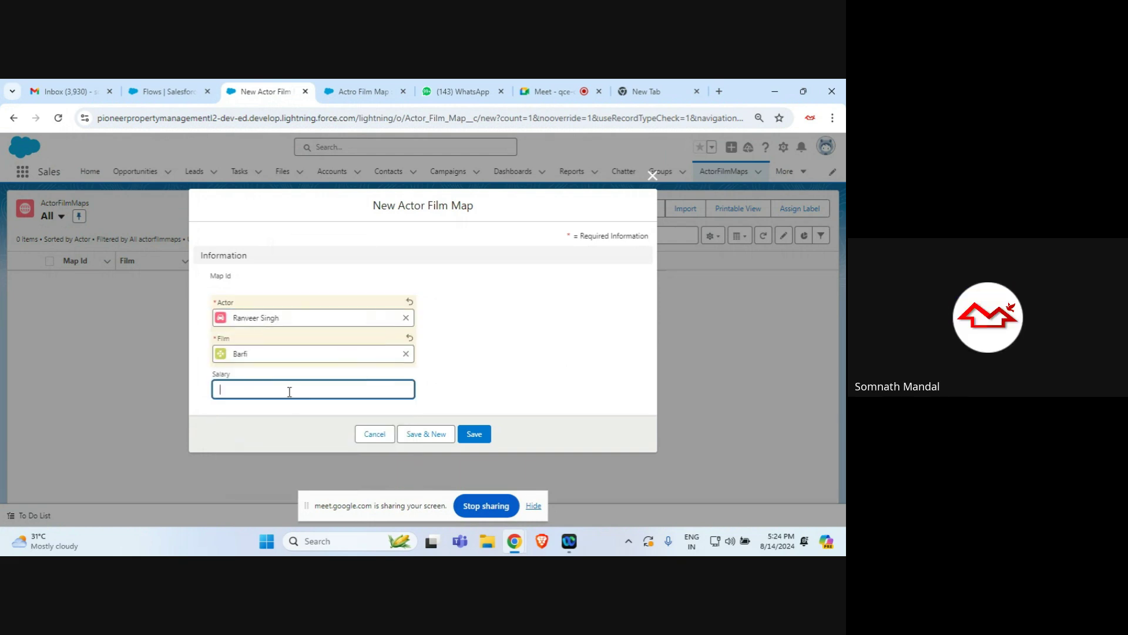
type("70")
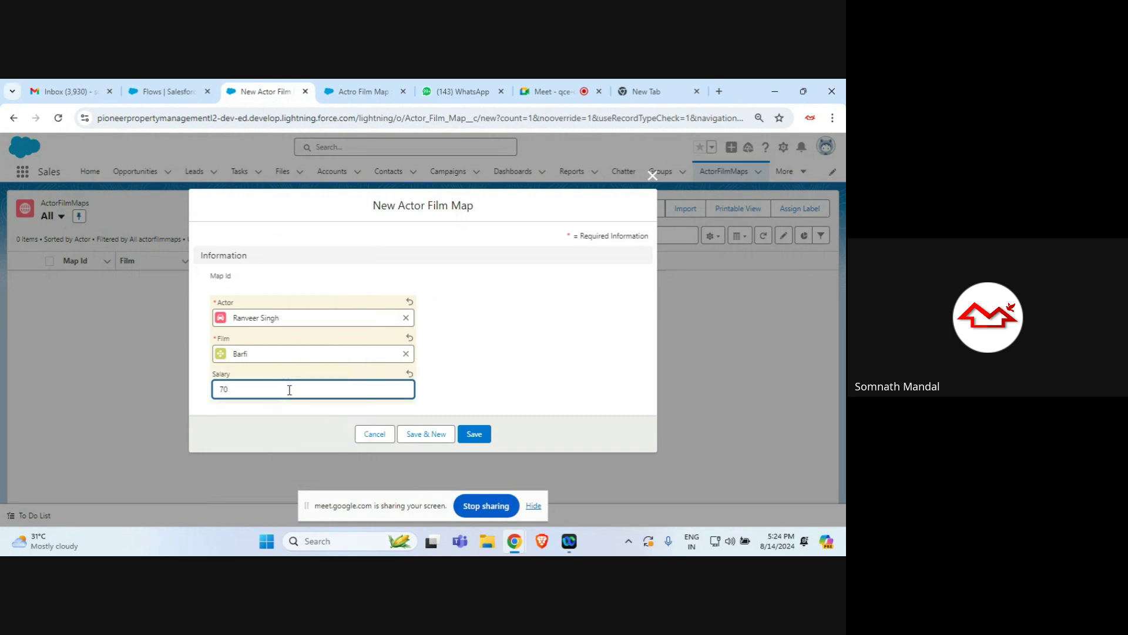
left_click(474, 435)
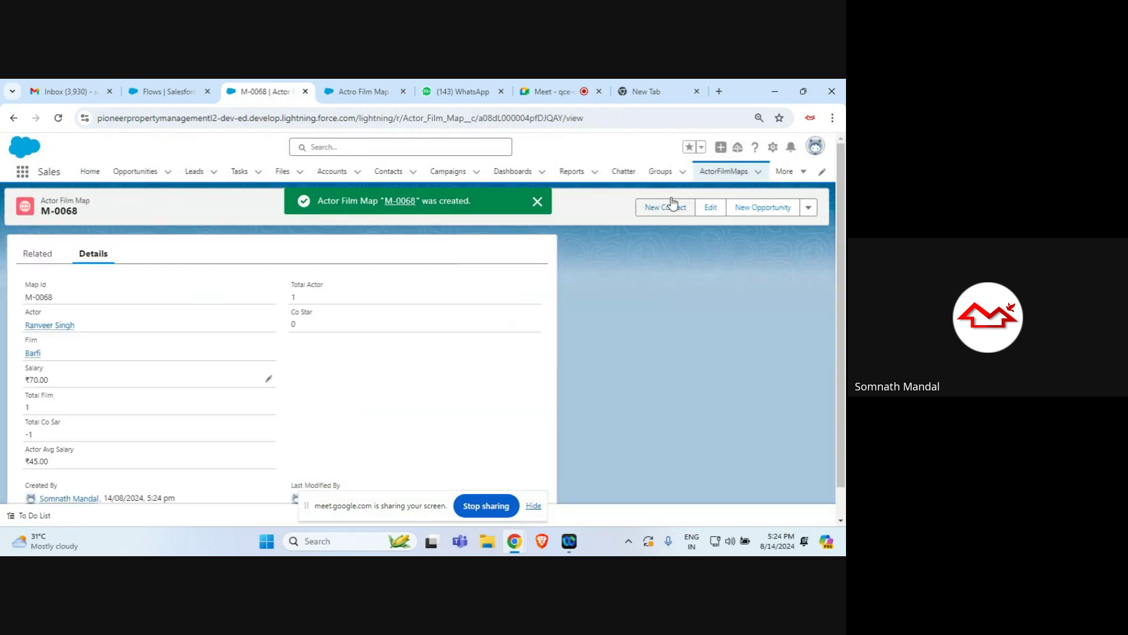
left_click(724, 172)
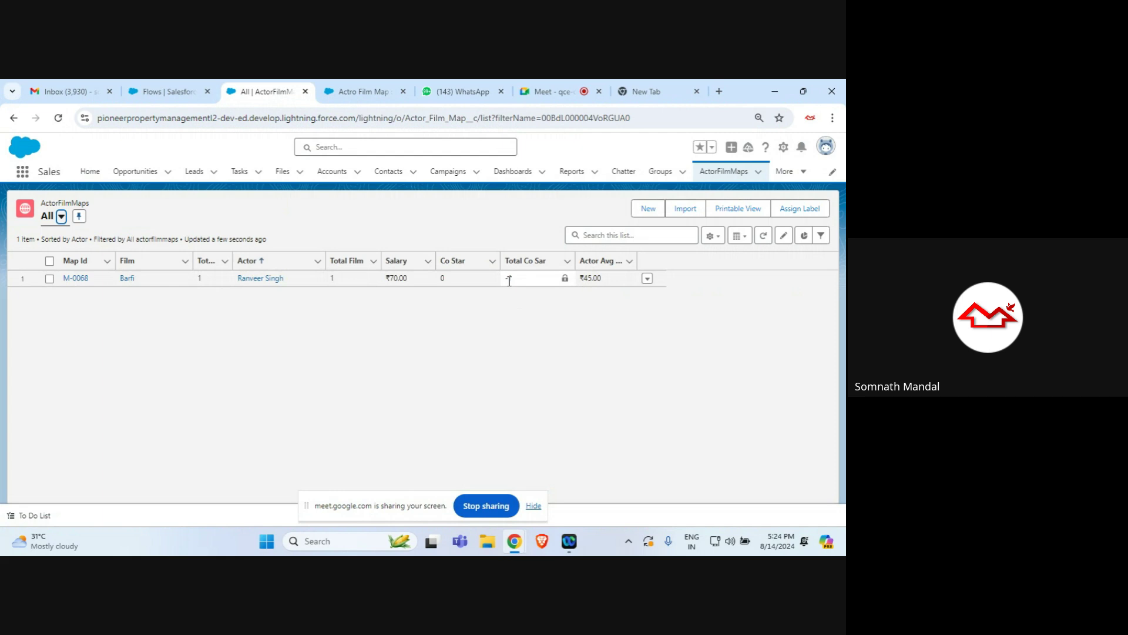
Create mapping M-0069 for the second recent actor, film Barfi, salary 90, then return to Flow Builder
left_click(649, 212)
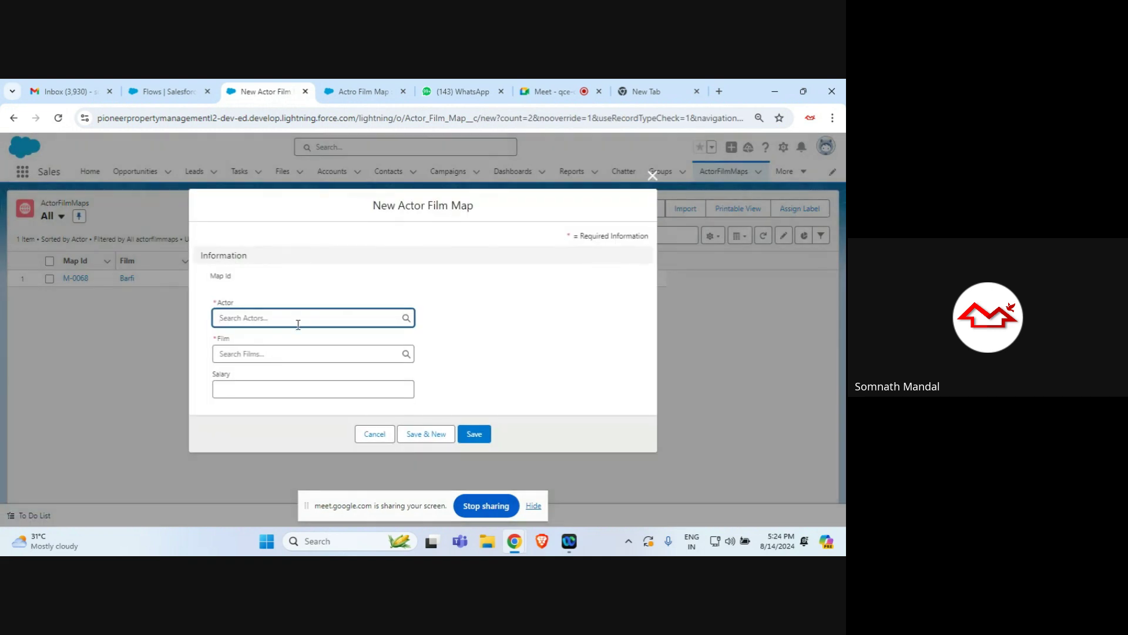
left_click(293, 316)
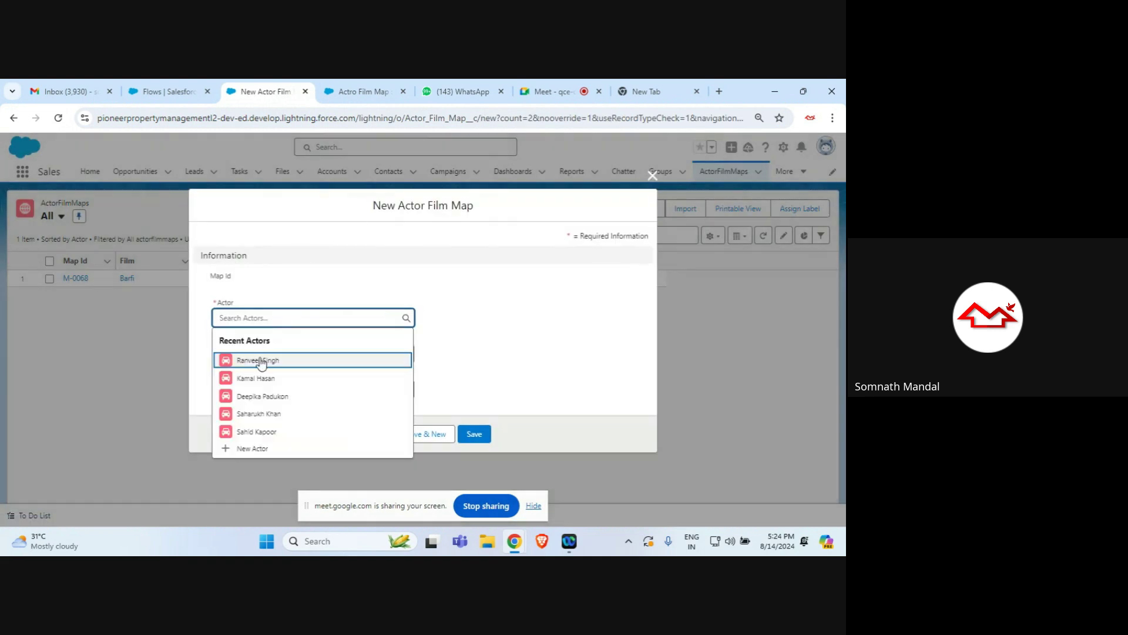
left_click(256, 378)
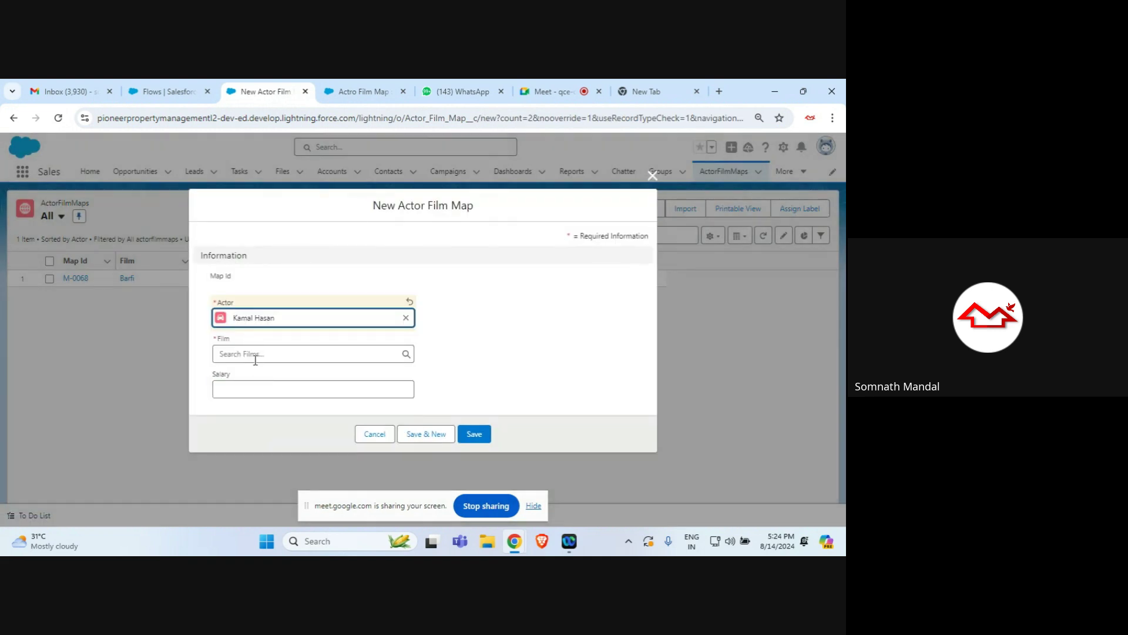
left_click(250, 353)
left_click(250, 400)
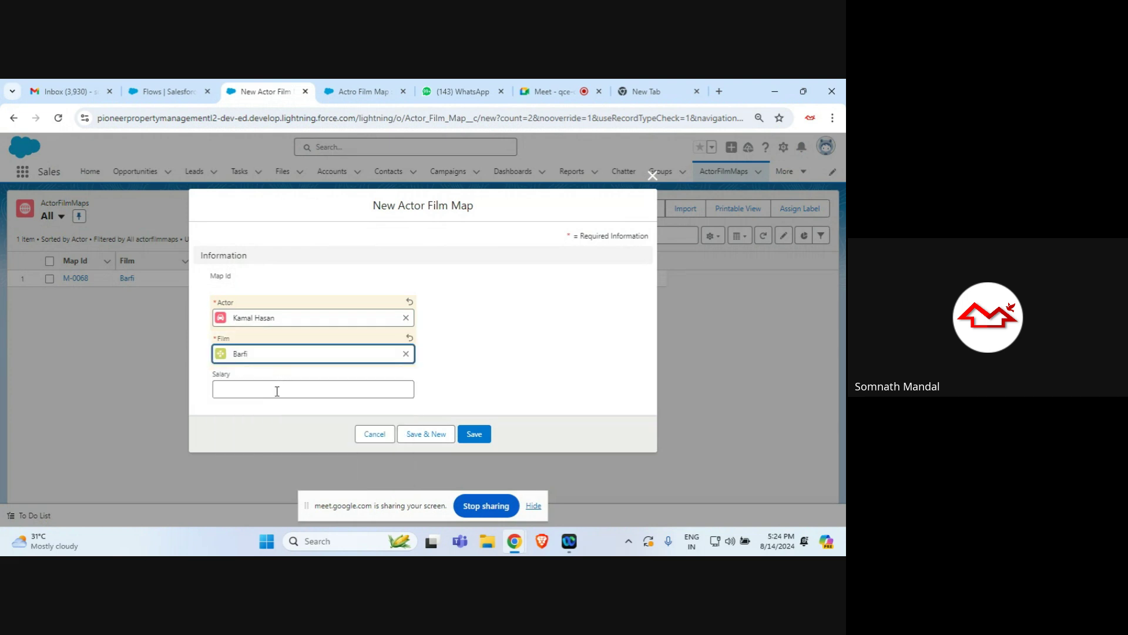
left_click(277, 390)
type("90")
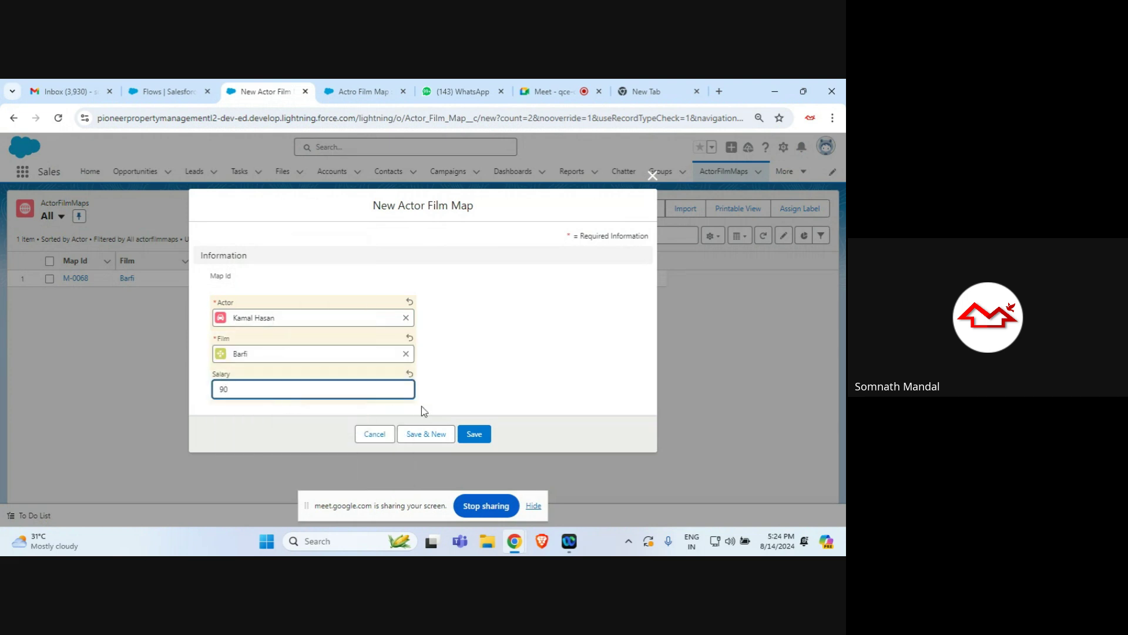
left_click(475, 434)
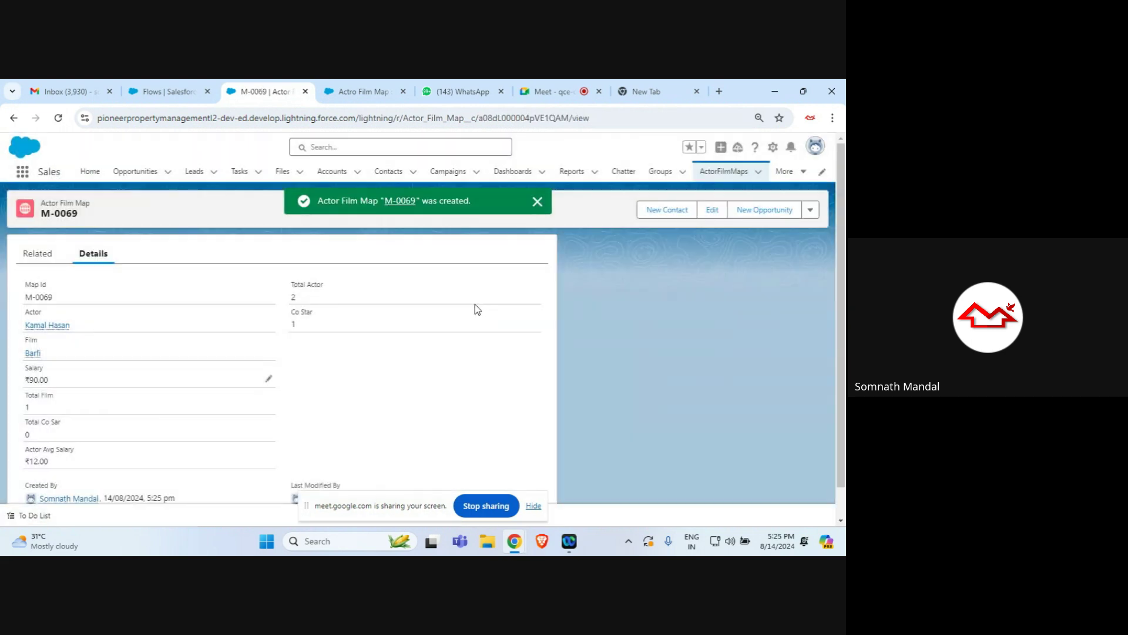
left_click(724, 174)
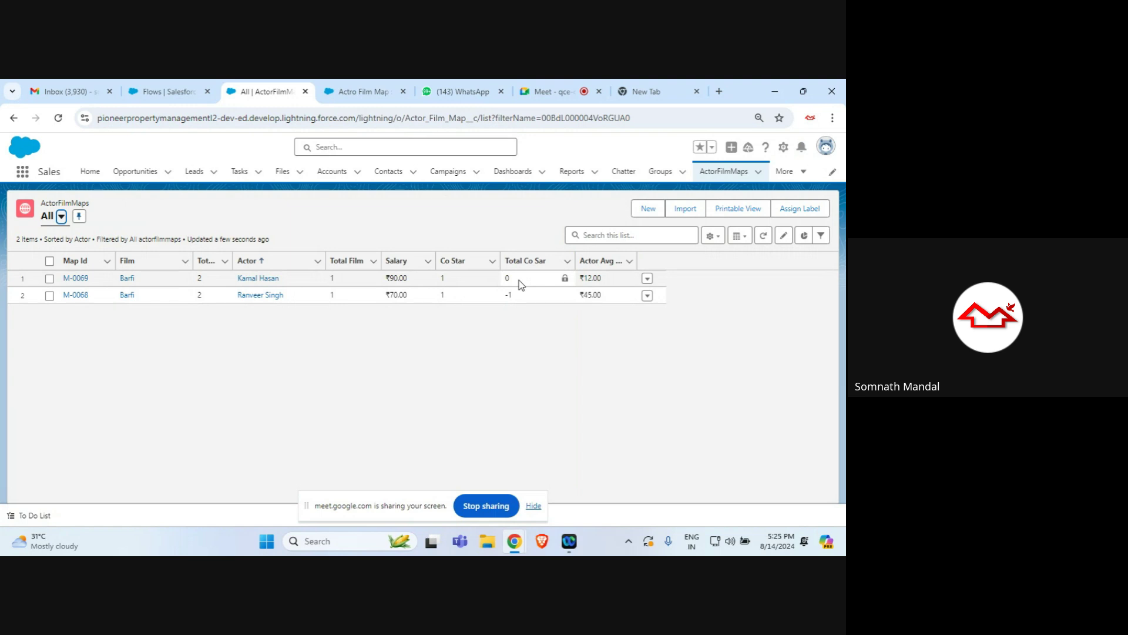
left_click(358, 91)
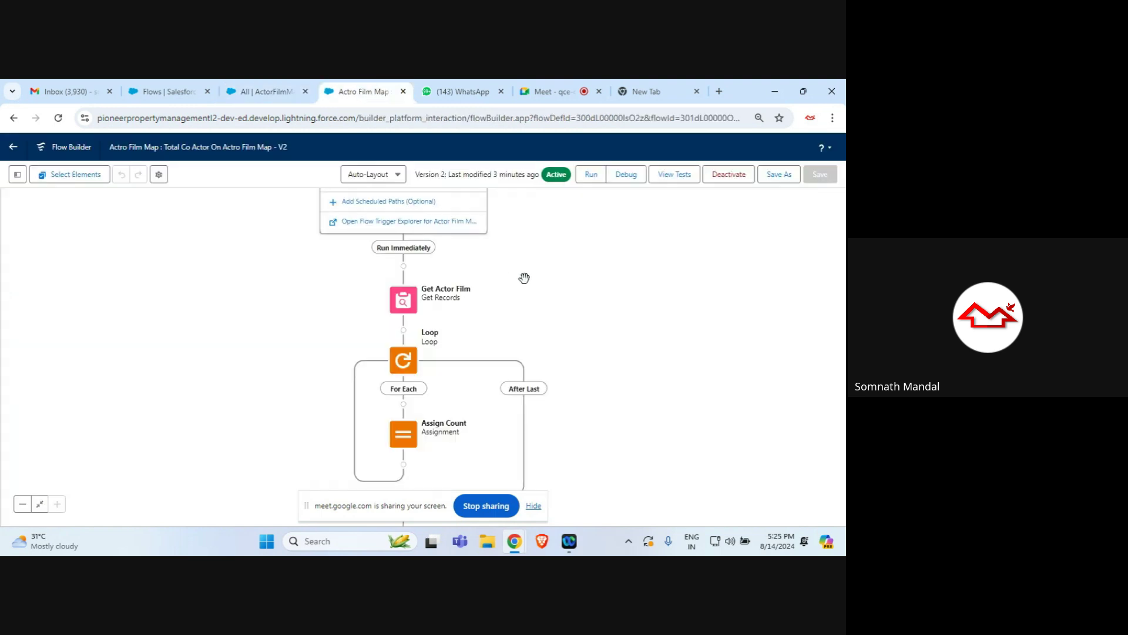
Pan the flow canvas, then show the ActorFilmMaps All list with M-0068 and M-0069
left_click_drag(523, 276, 469, 304)
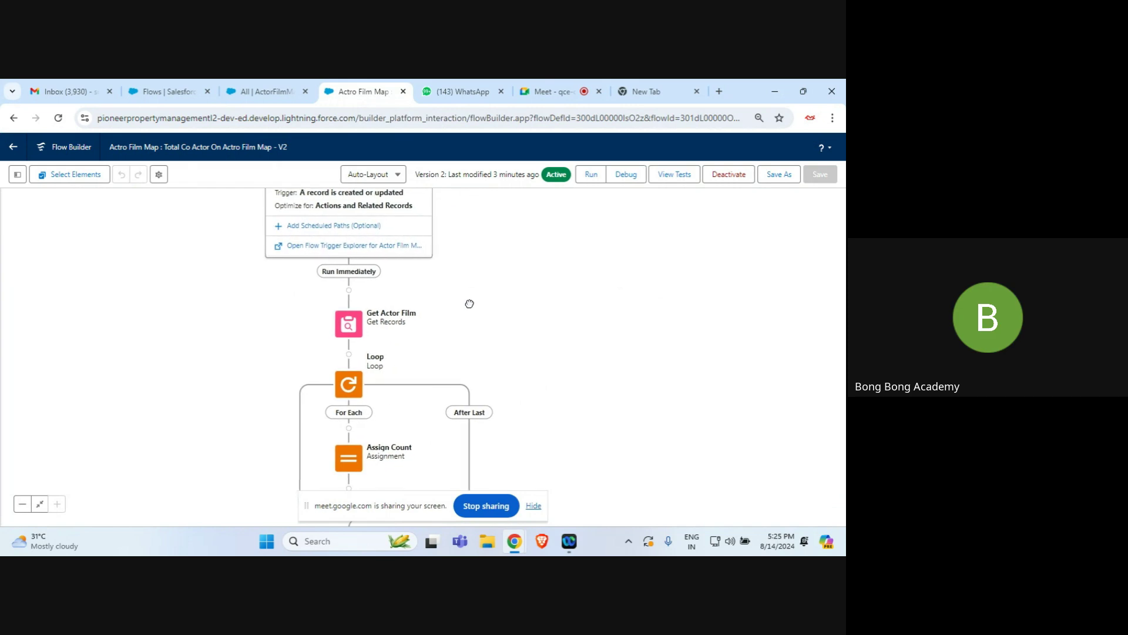
left_click(251, 92)
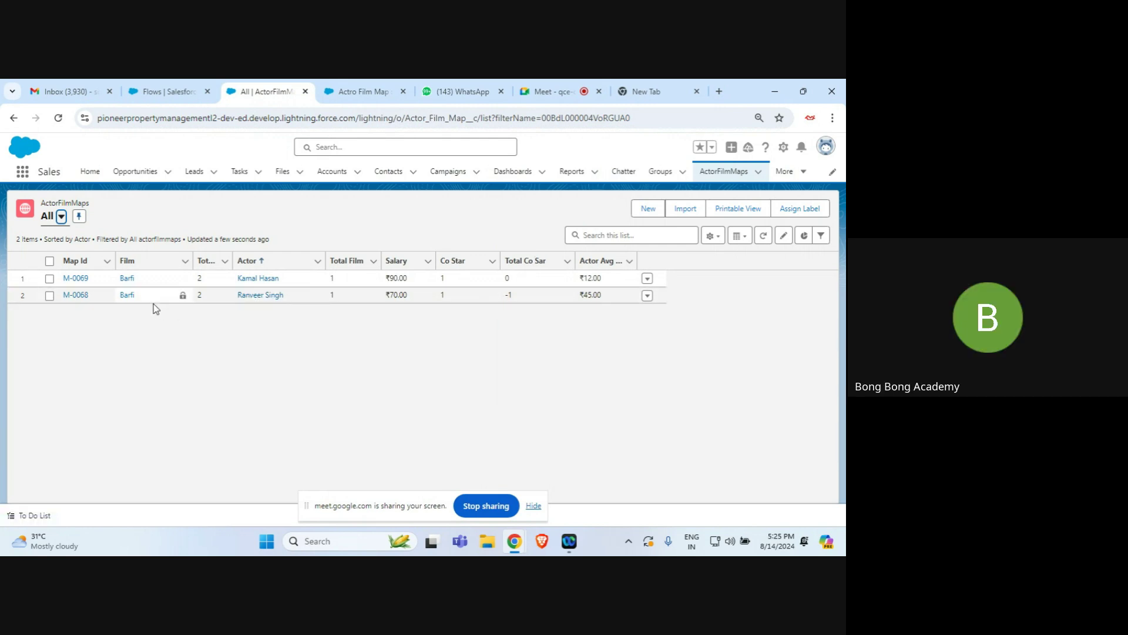
Open M-0069's actor record in a new tab to check its totals, then return to the Total Co Actor V2 flow
right_click(254, 280)
left_click(282, 292)
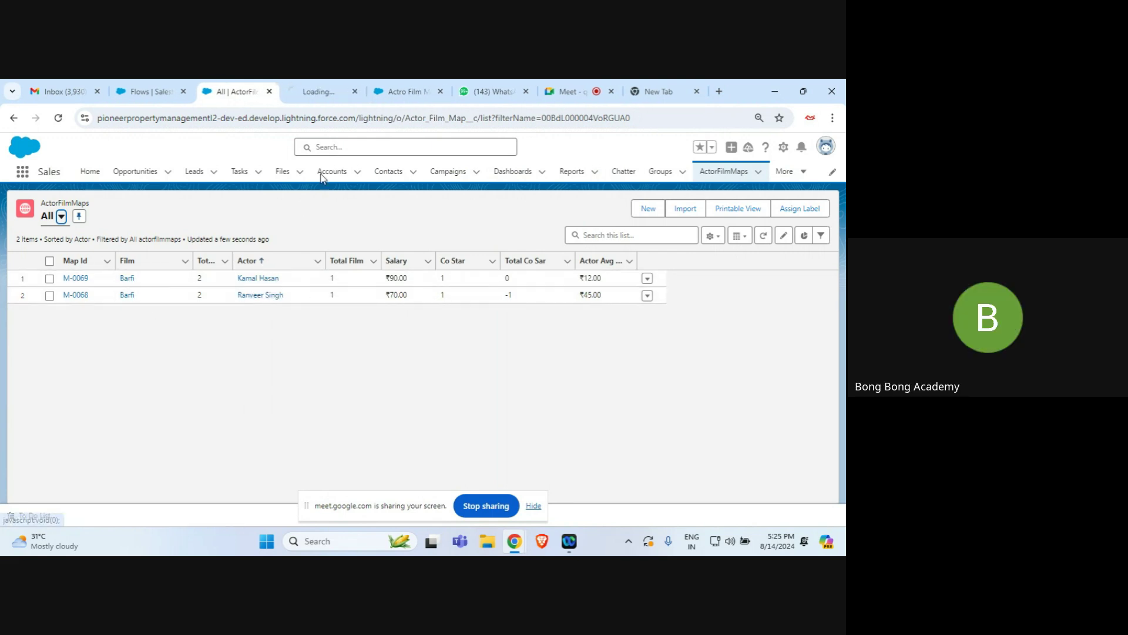
left_click(324, 93)
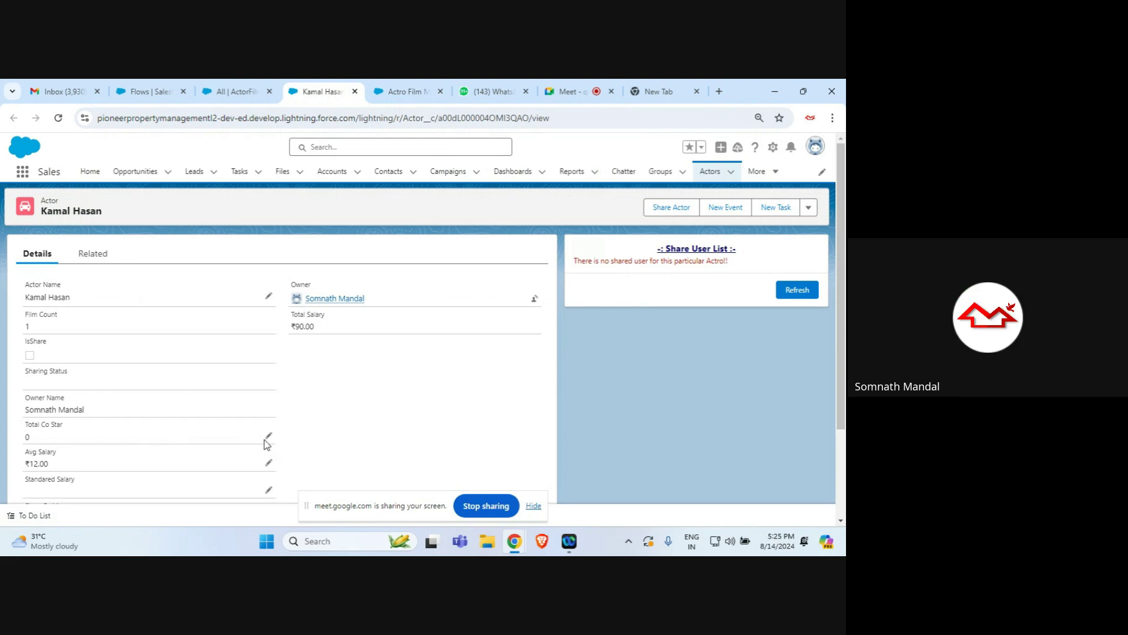
left_click(230, 92)
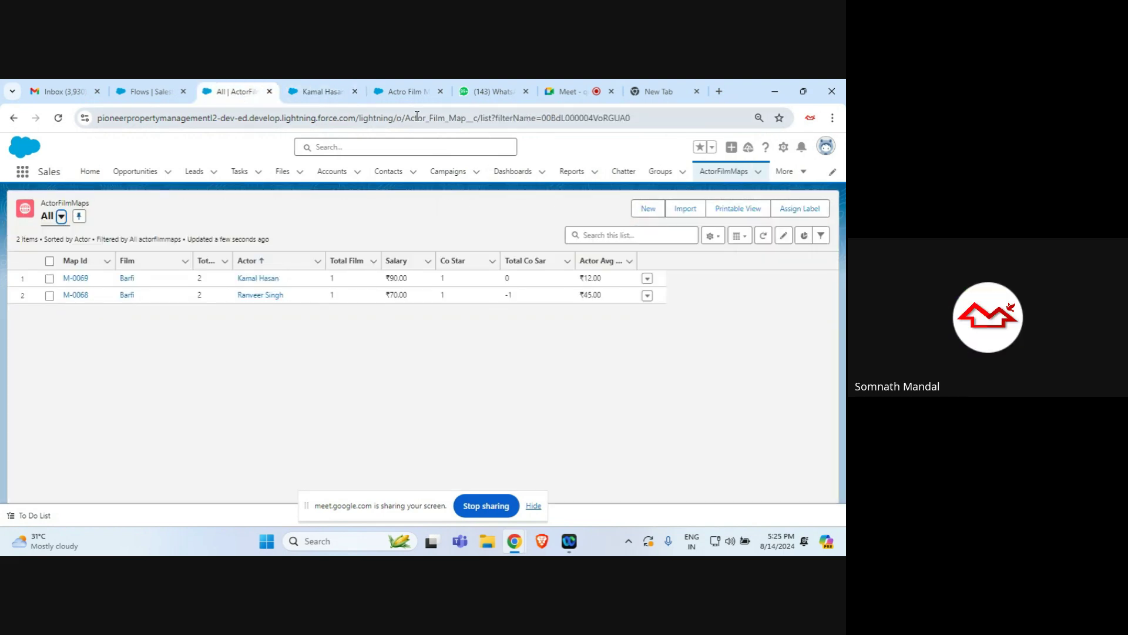
left_click(406, 92)
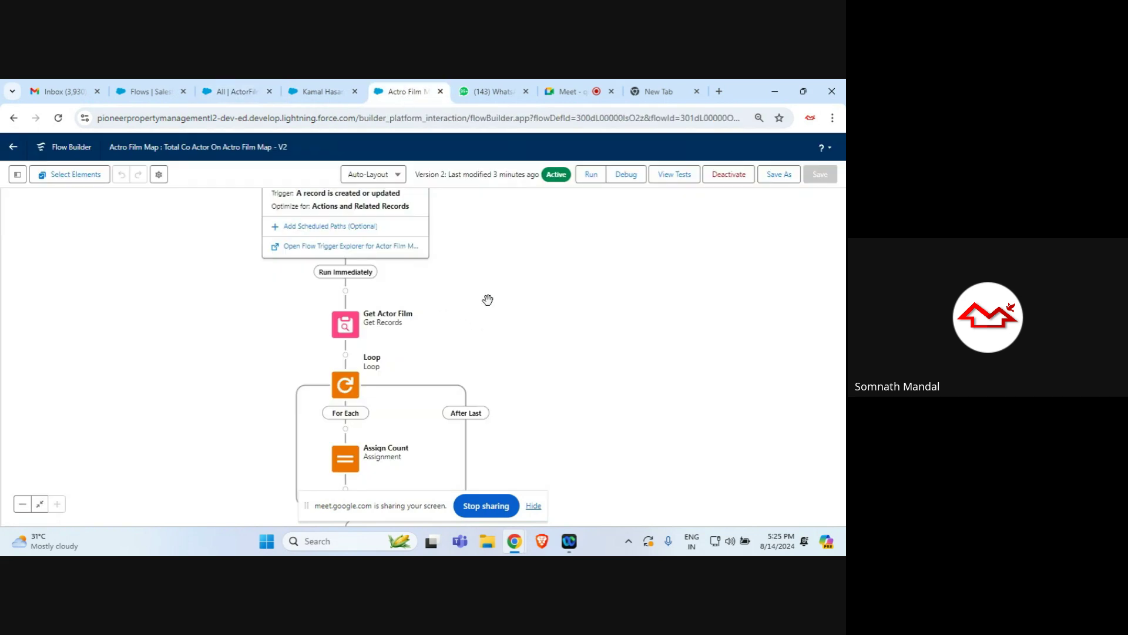
Bring the Start element into view and look through its configuration
left_click_drag(496, 275, 499, 320)
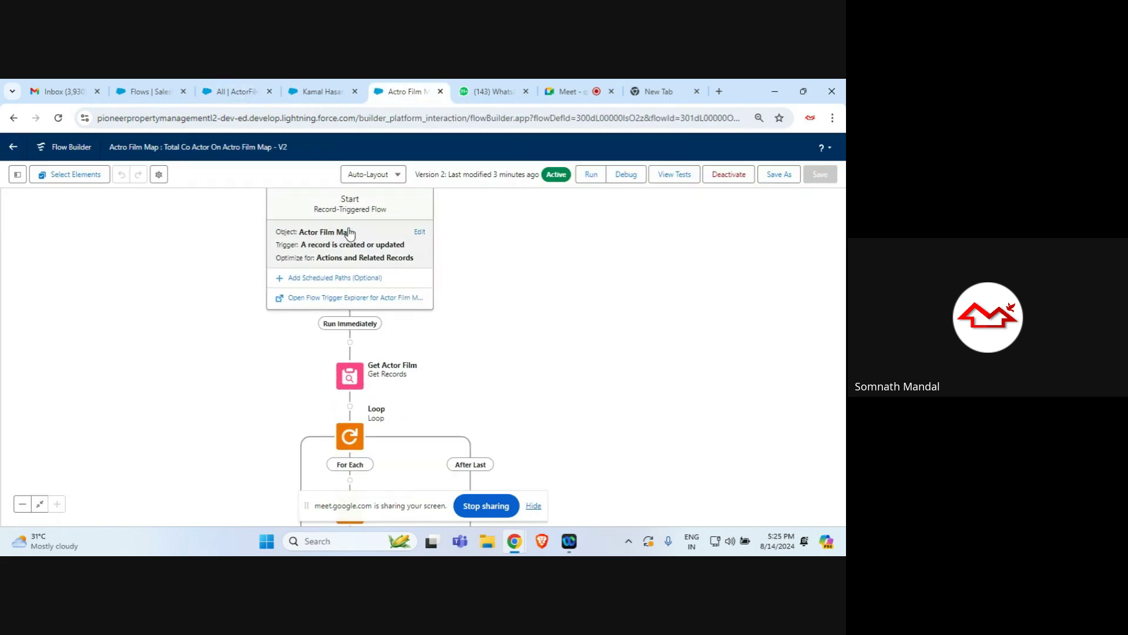
left_click(418, 232)
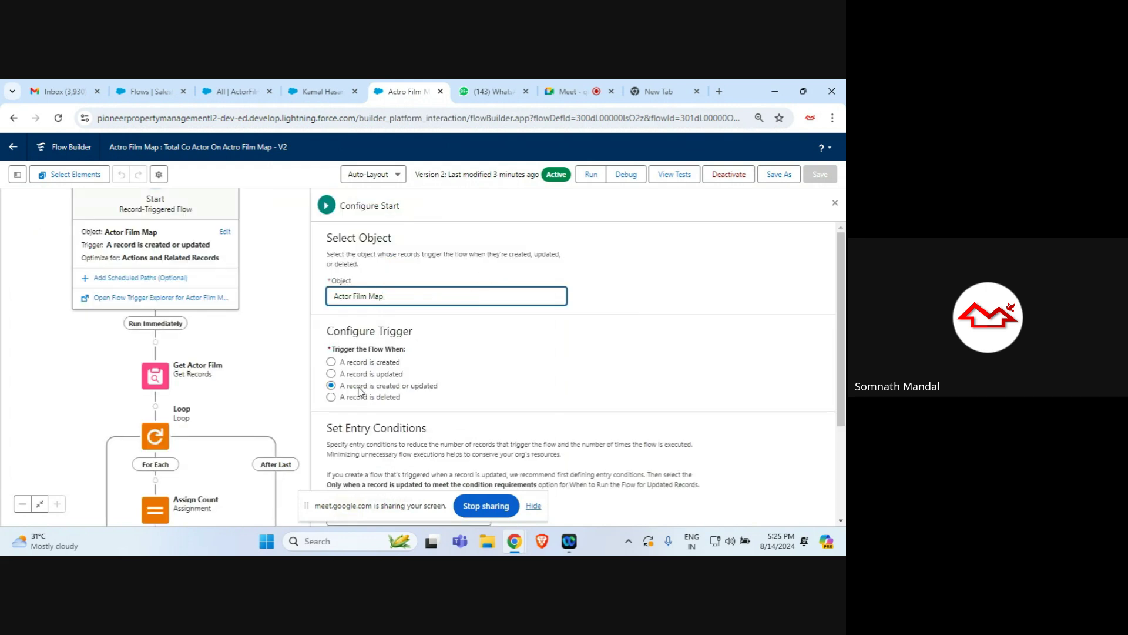
scroll(458, 391, "down", 2)
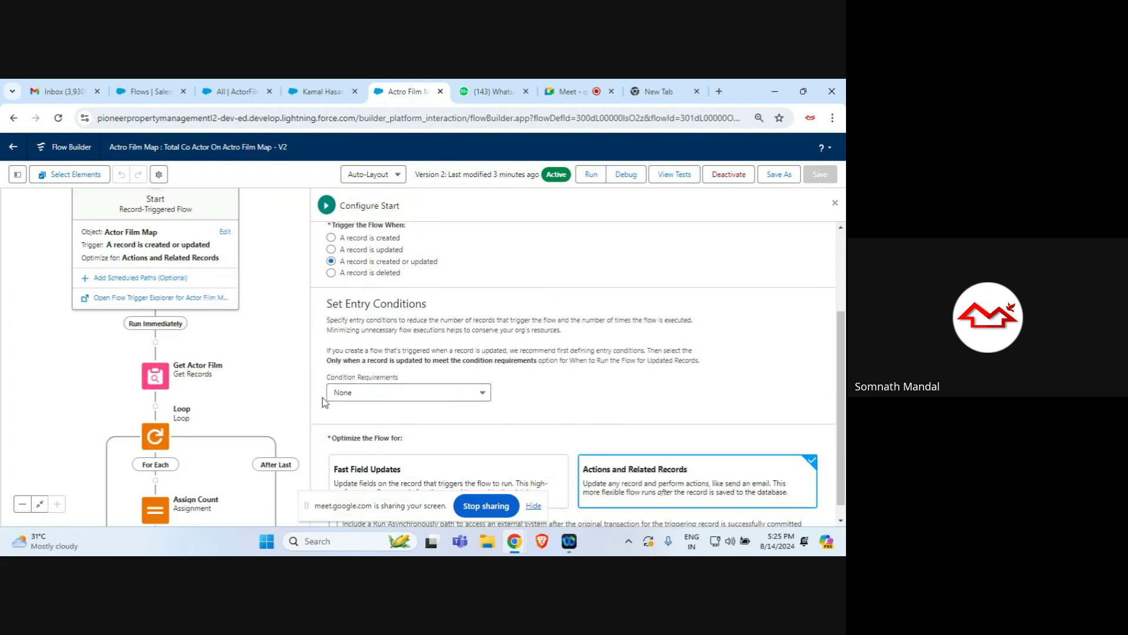
Inspect the Get Actor Film record filter, then close the Get Records panel
left_click(159, 382)
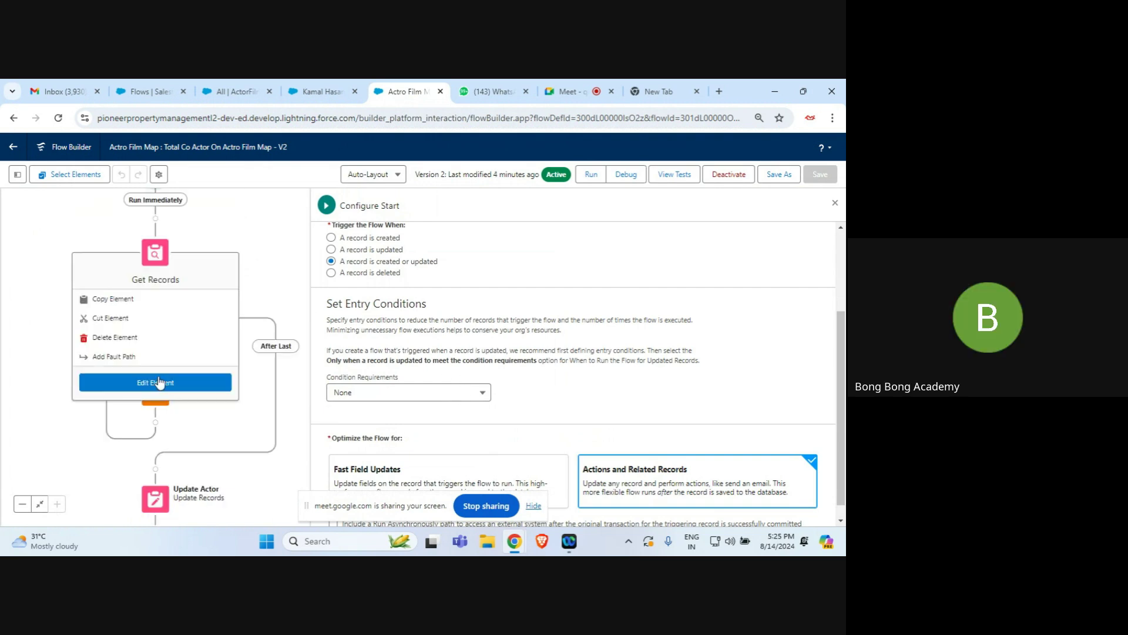
left_click(158, 382)
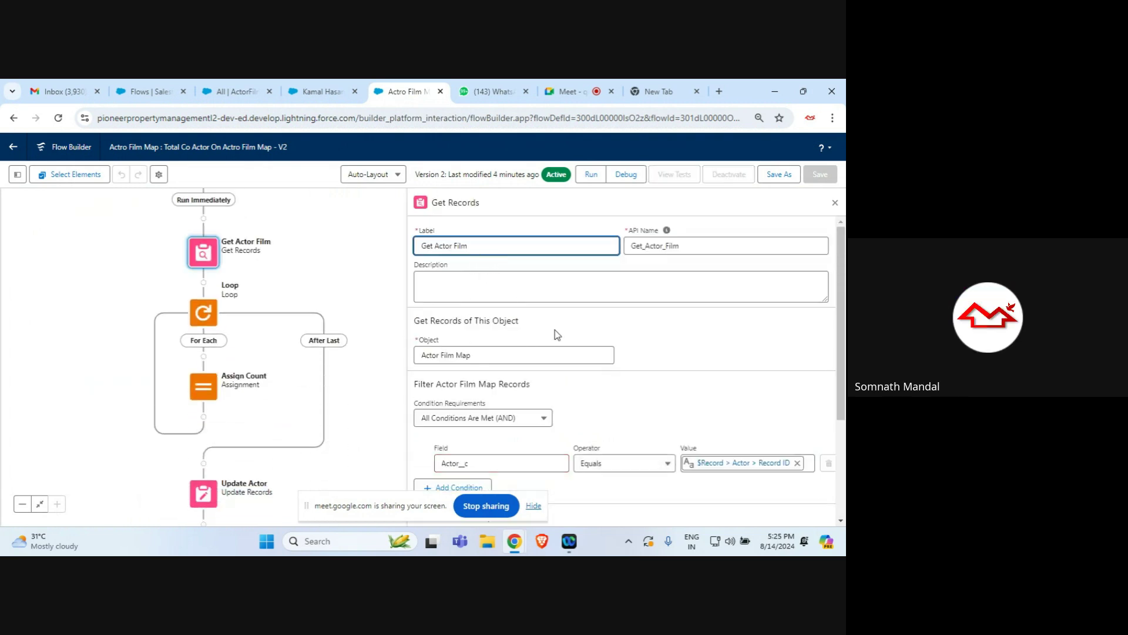
scroll(557, 334, "down", 1)
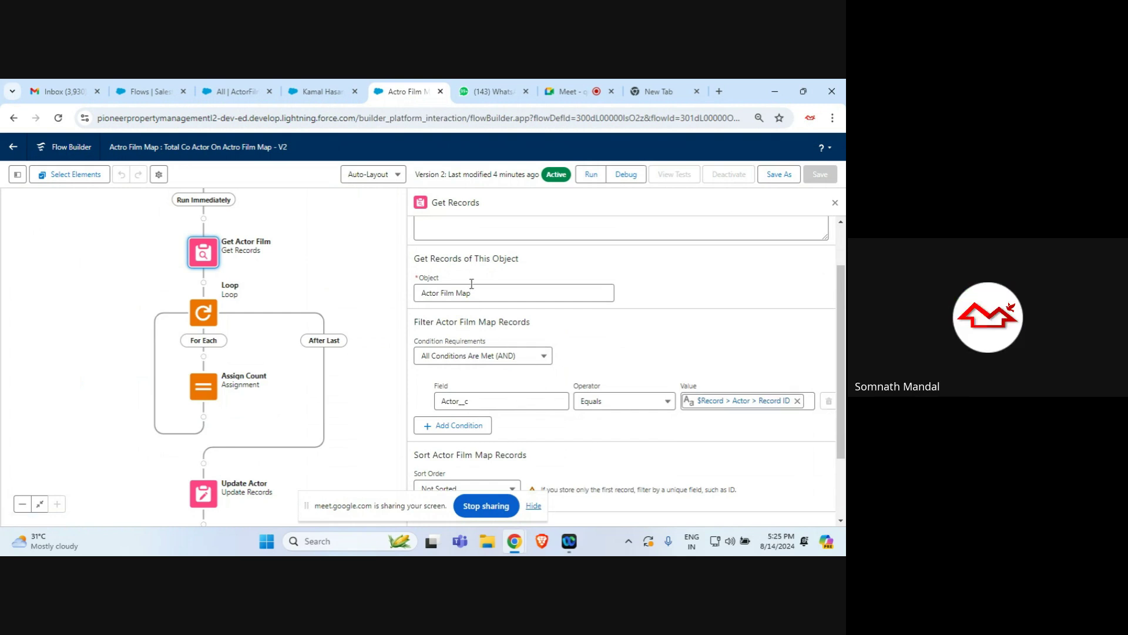
left_click(835, 203)
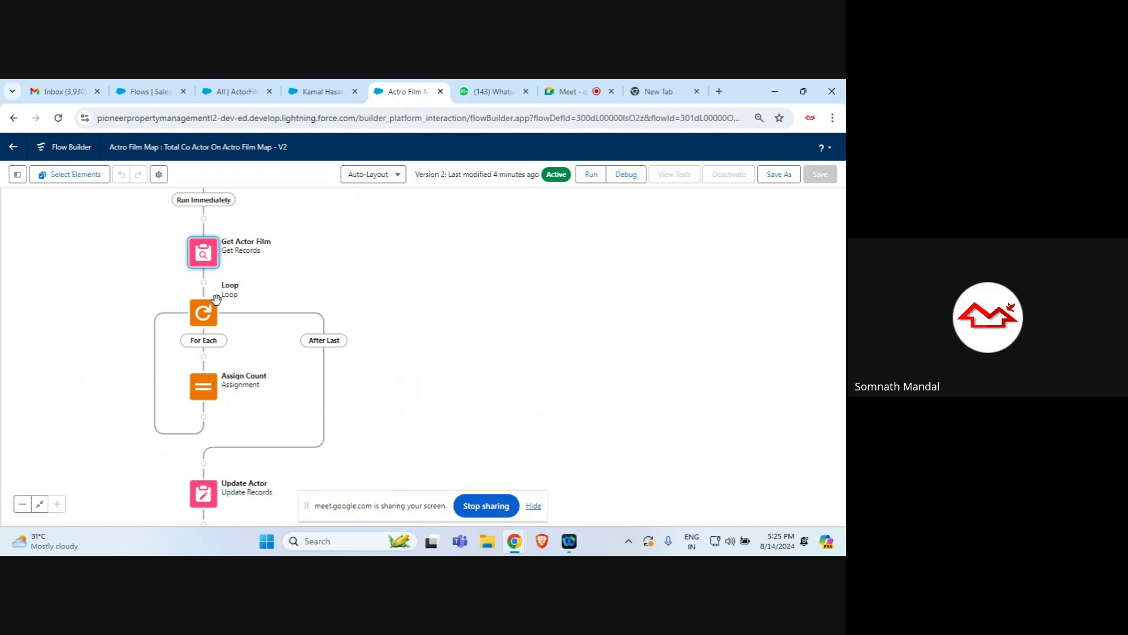
Inspect the Assign Count element's loop-field value, comparing against the ActorFilmMaps list, then close it
left_click(200, 390)
double_click(204, 389)
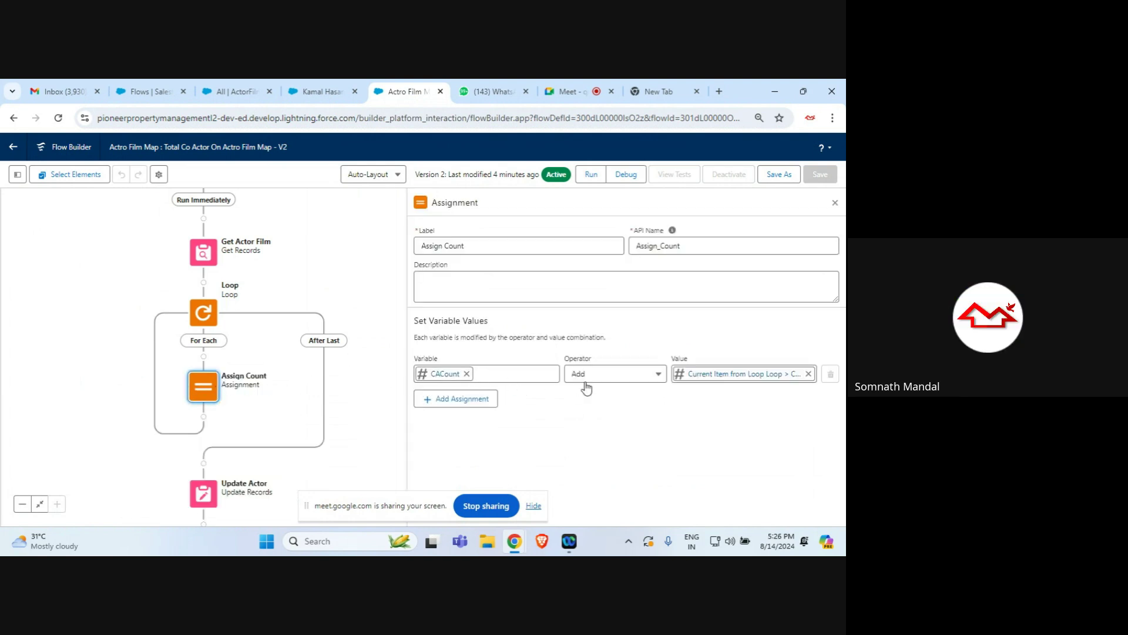
left_click(711, 374)
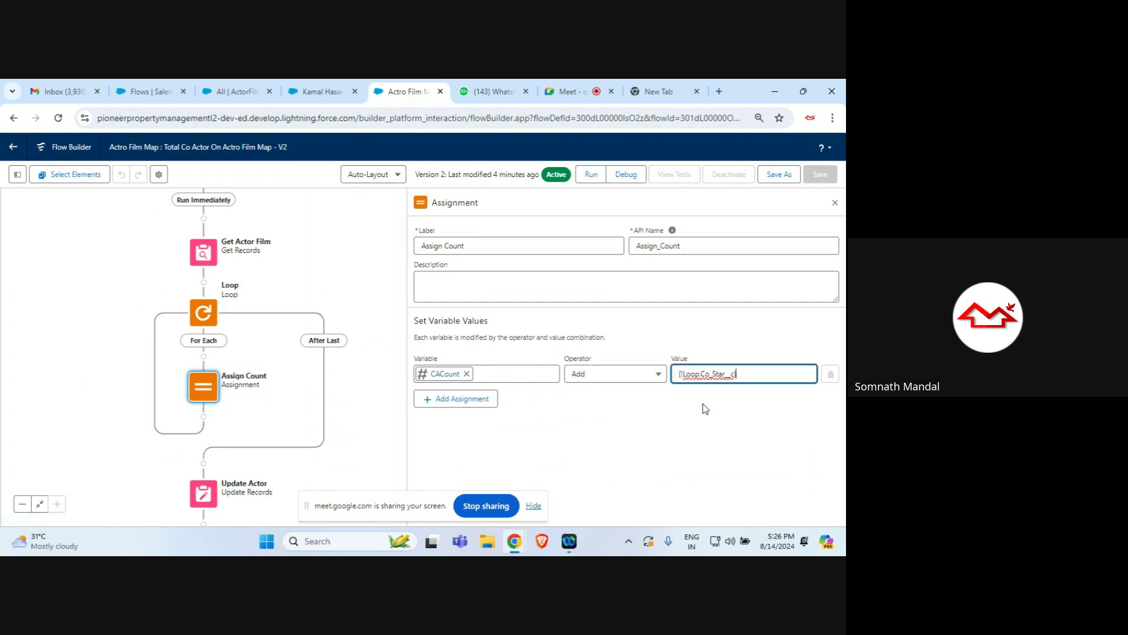
left_click(257, 95)
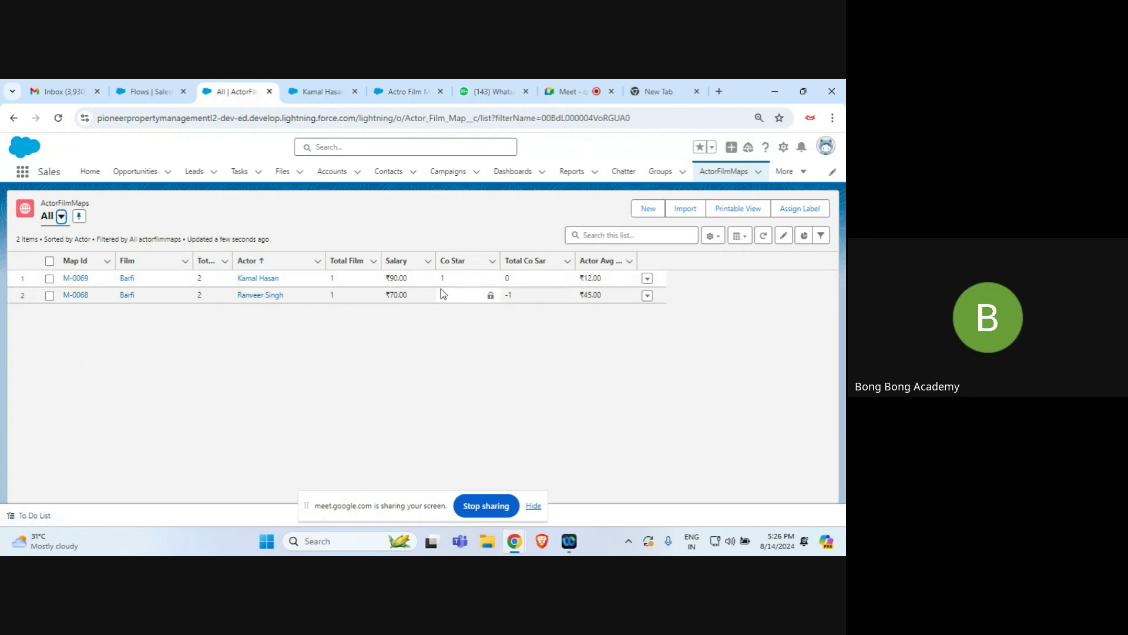
left_click(407, 94)
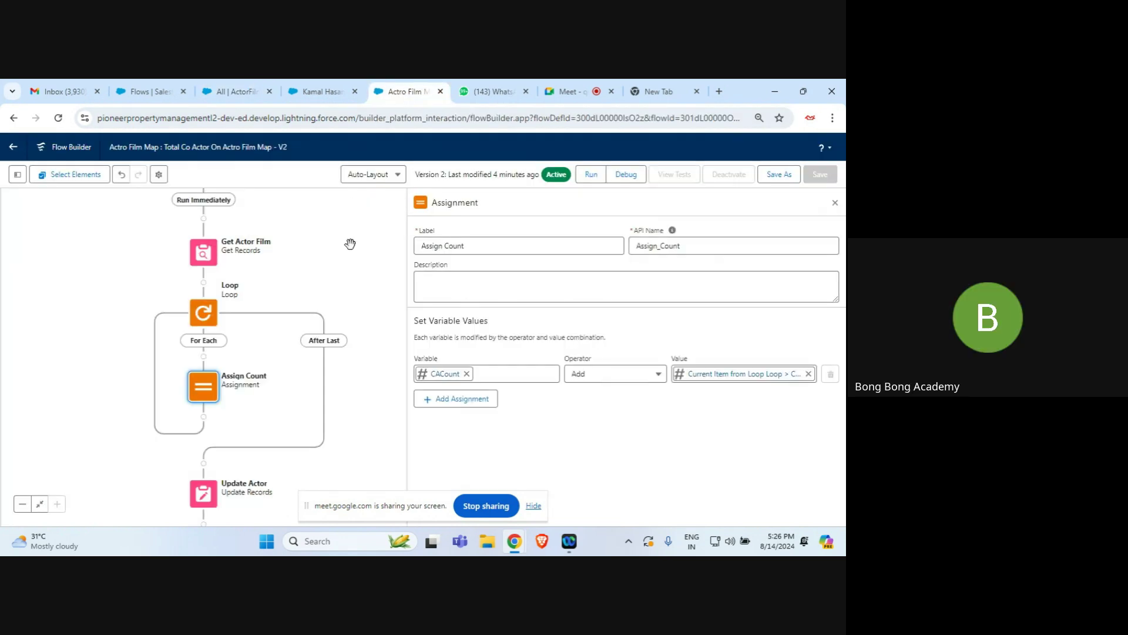
left_click(835, 202)
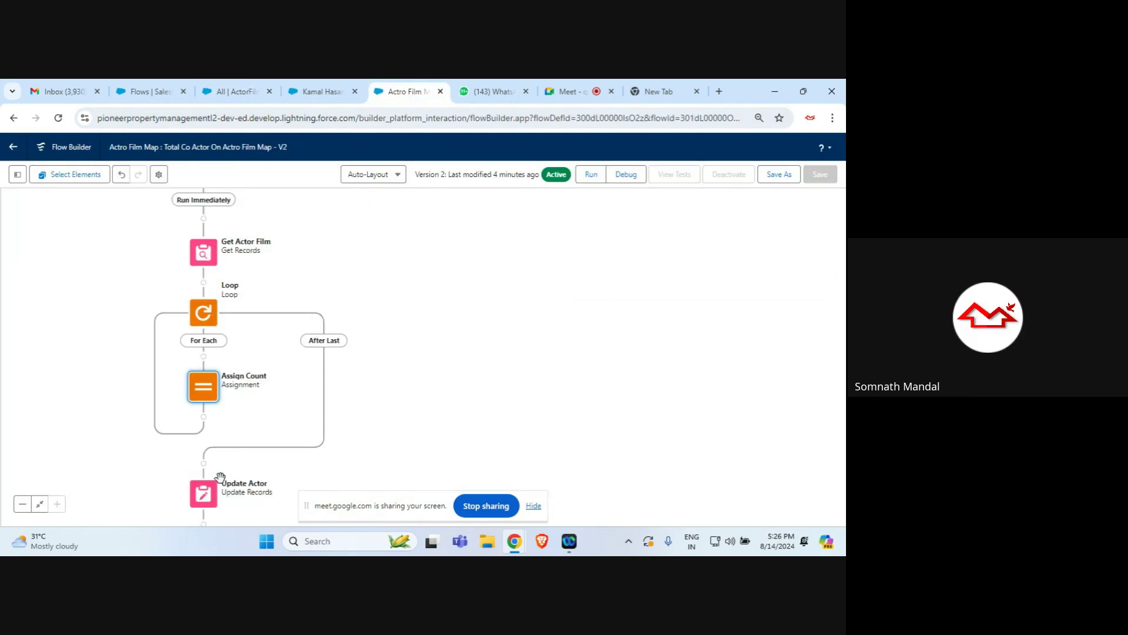
Review the Update Actor settings, then switch to the ActorFilmMaps list to compare Co Star totals
left_click(203, 494)
scroll(487, 400, "down", 2)
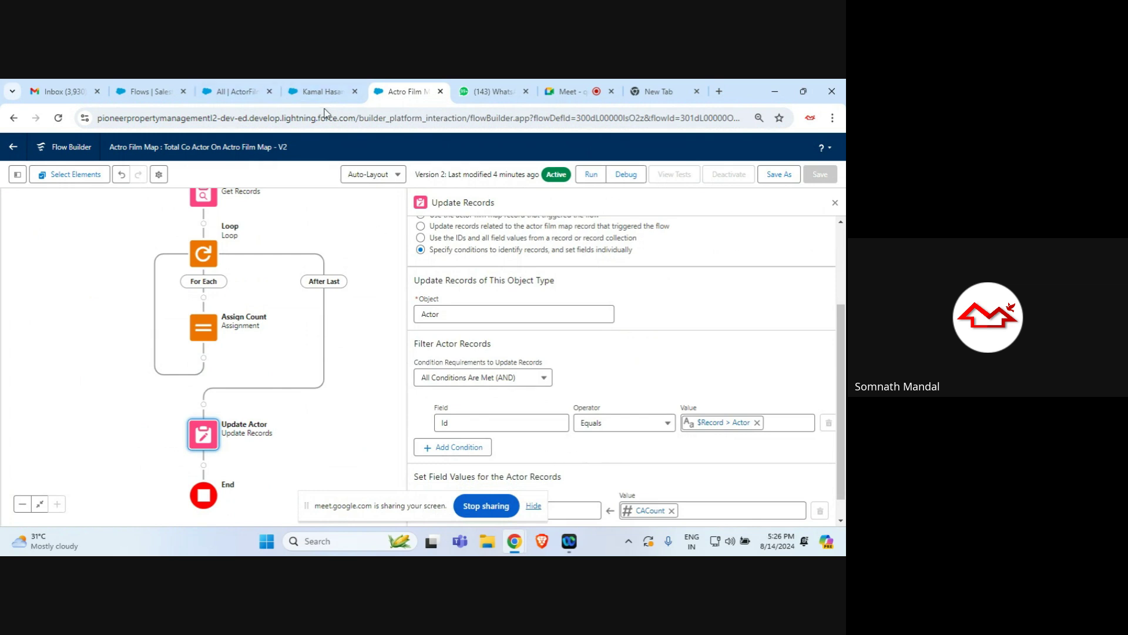
left_click(232, 92)
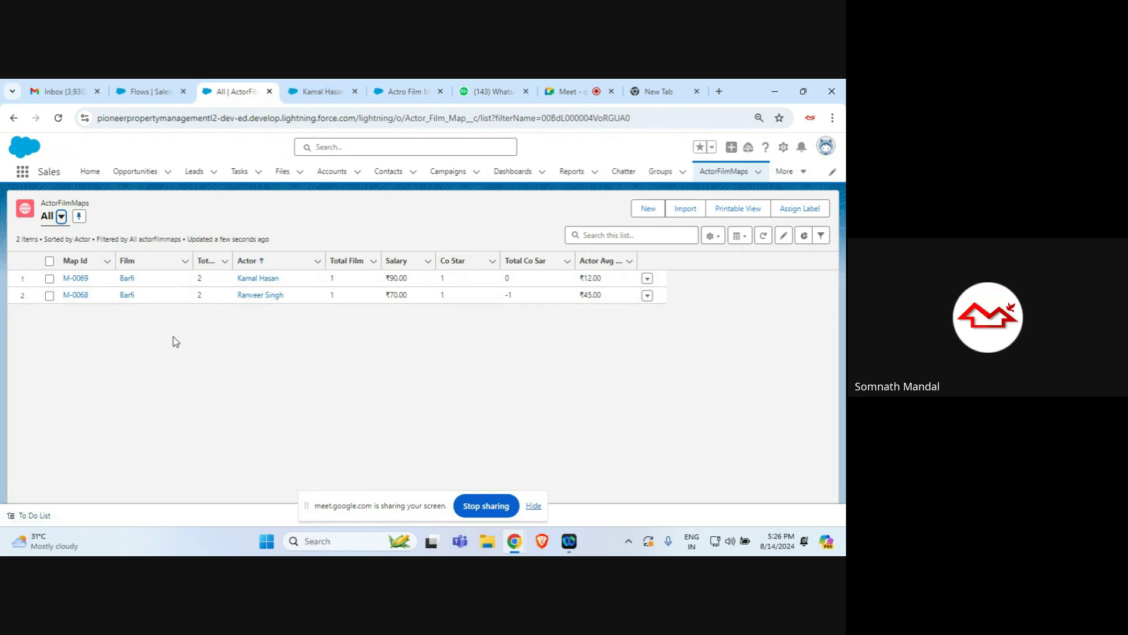
Widen the truncated Total column beside Film, then return to the Update Actor settings
left_click_drag(247, 258, 248, 259)
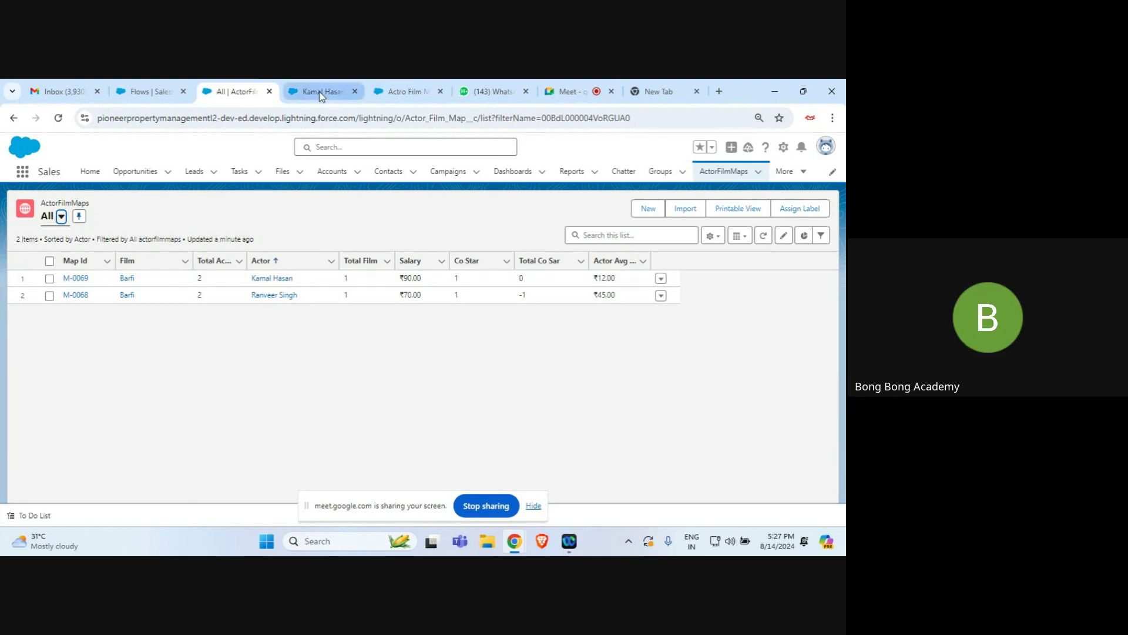
left_click(387, 90)
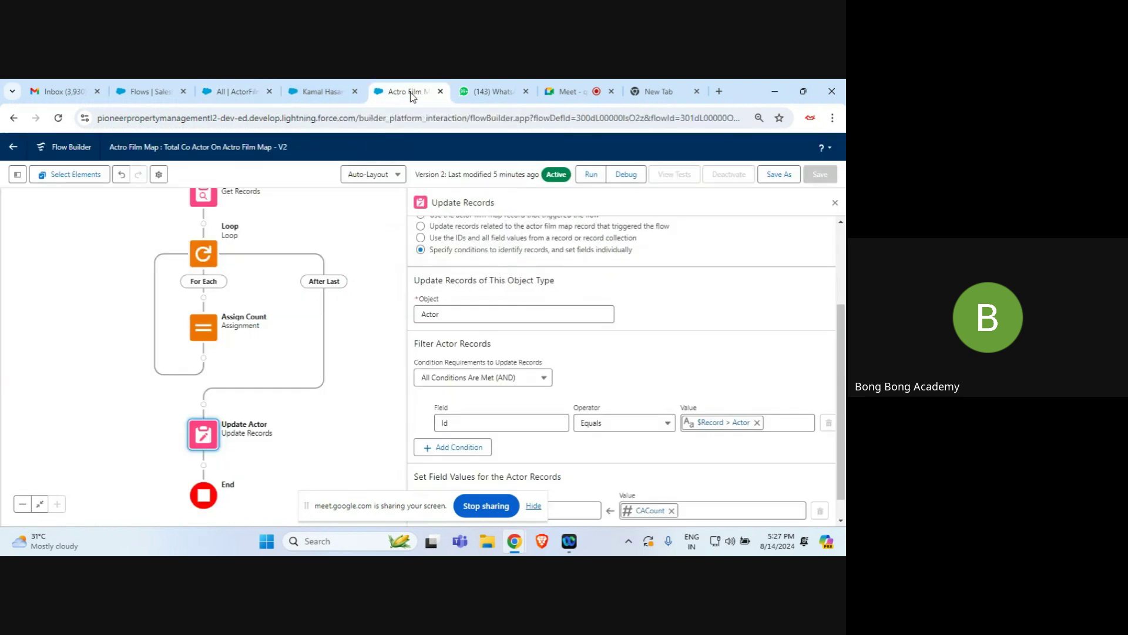
Pan the flow to the Start element and expand its trigger details
left_click(842, 241)
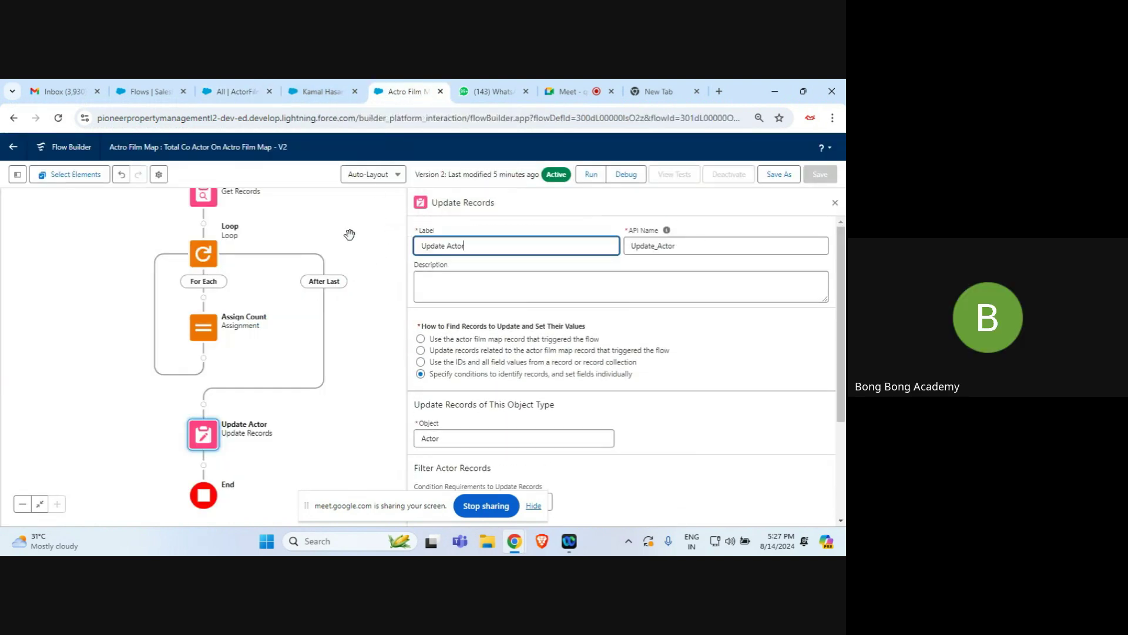
left_click_drag(349, 235, 308, 375)
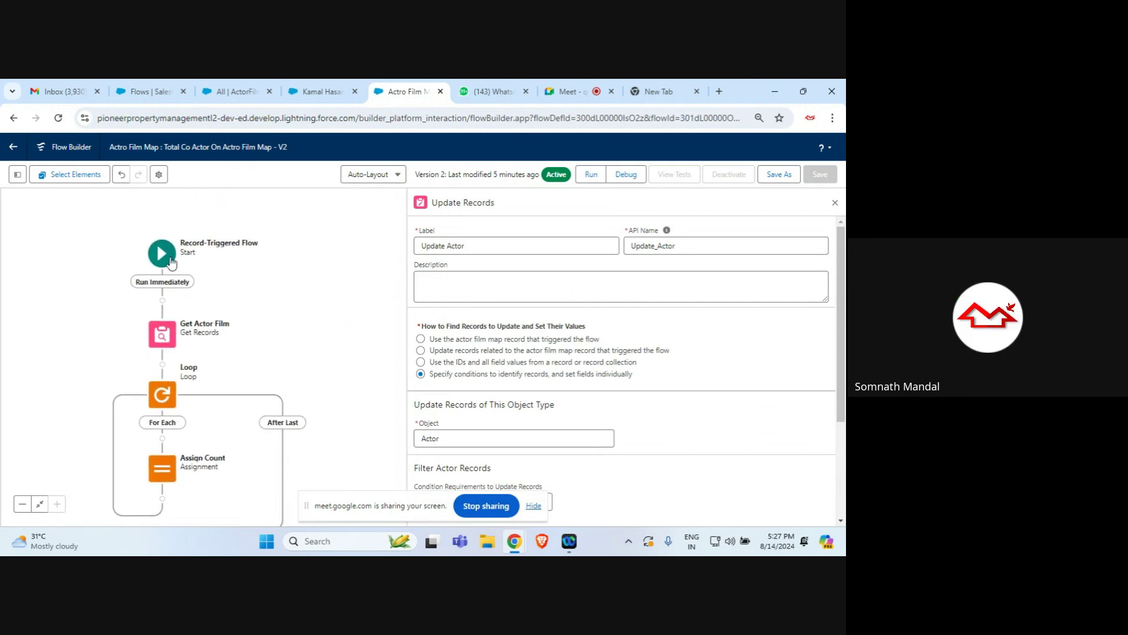
left_click(171, 263)
Pan toward the loop and open the Get Actor Film element's properties
left_click_drag(292, 301, 294, 218)
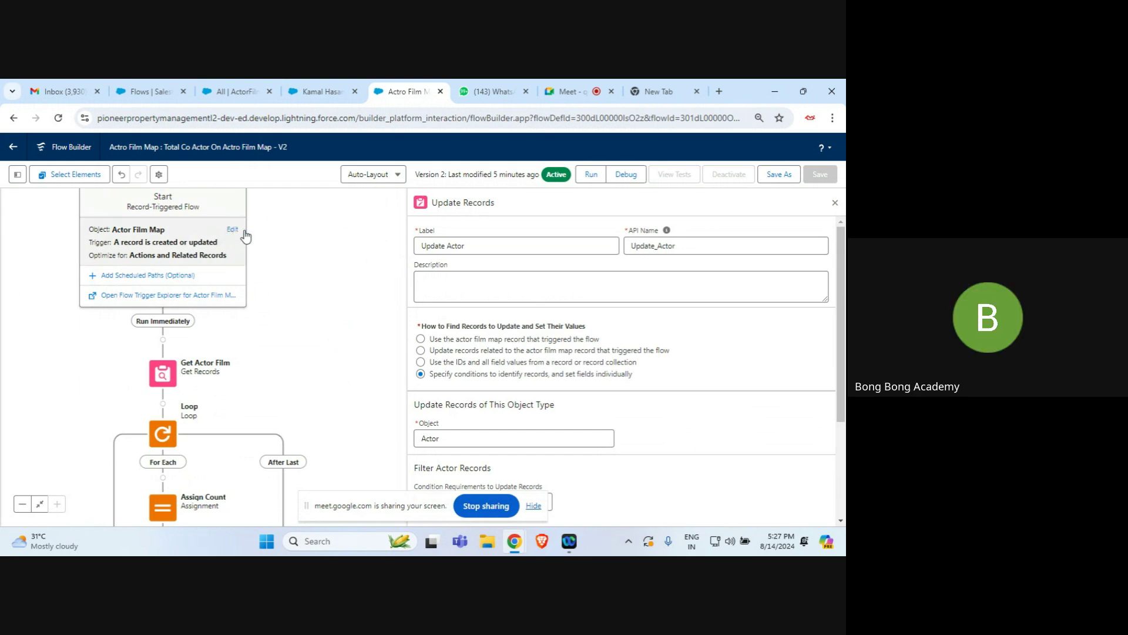
left_click_drag(317, 308, 320, 224)
left_click(165, 292)
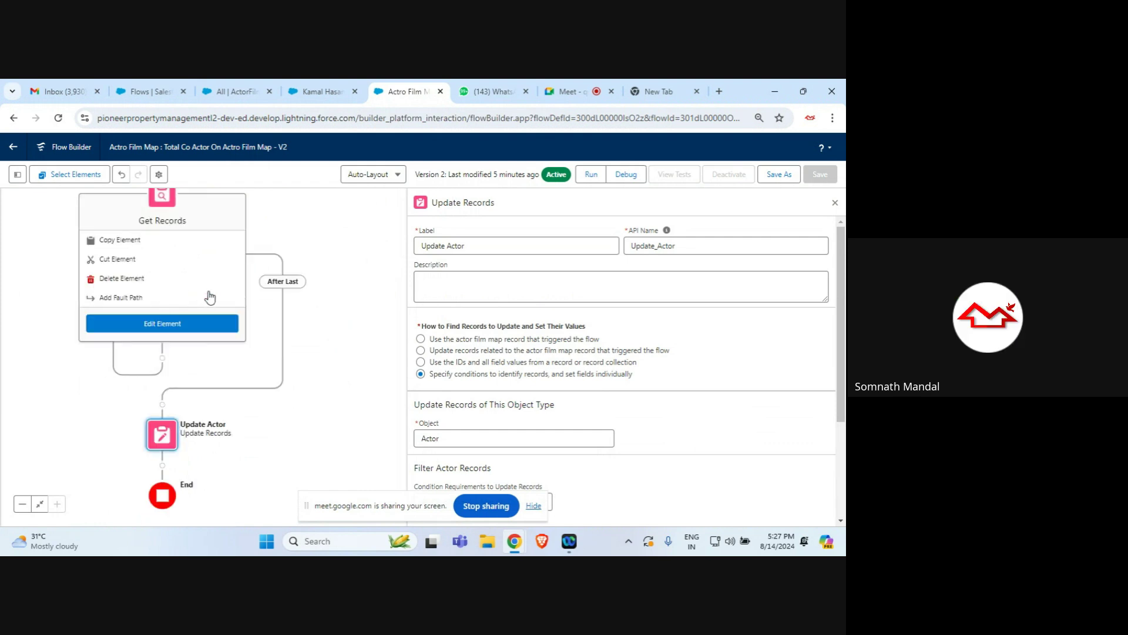
left_click(210, 323)
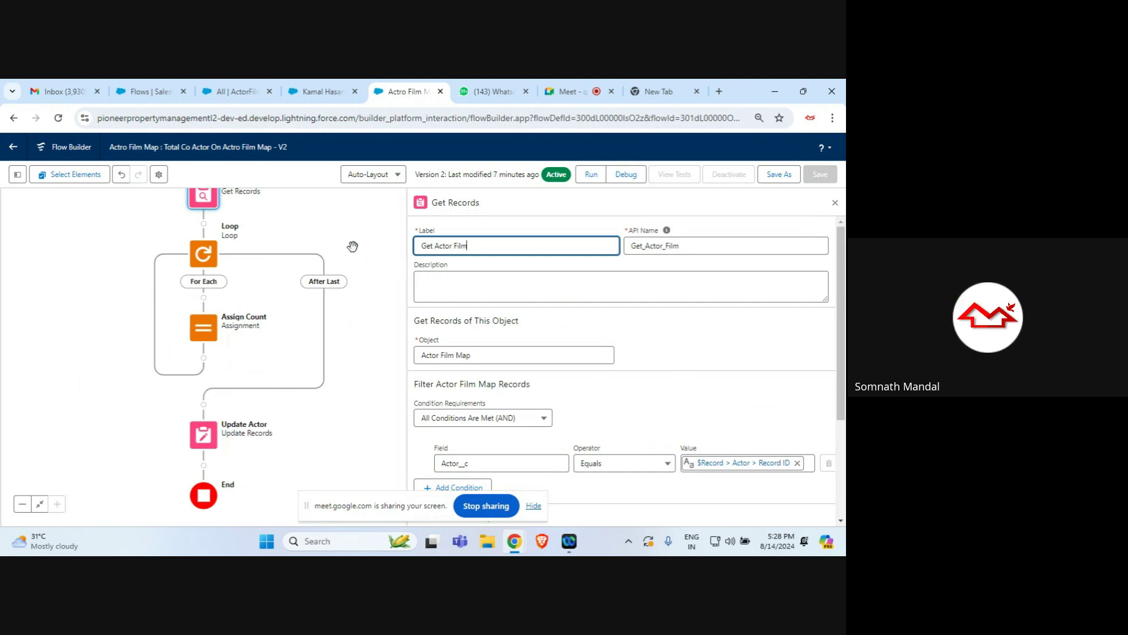
Pan to the Start node, then view the ActorFilmMaps list showing Total Actor 2 for both Barfi mappings
left_click_drag(367, 226, 366, 325)
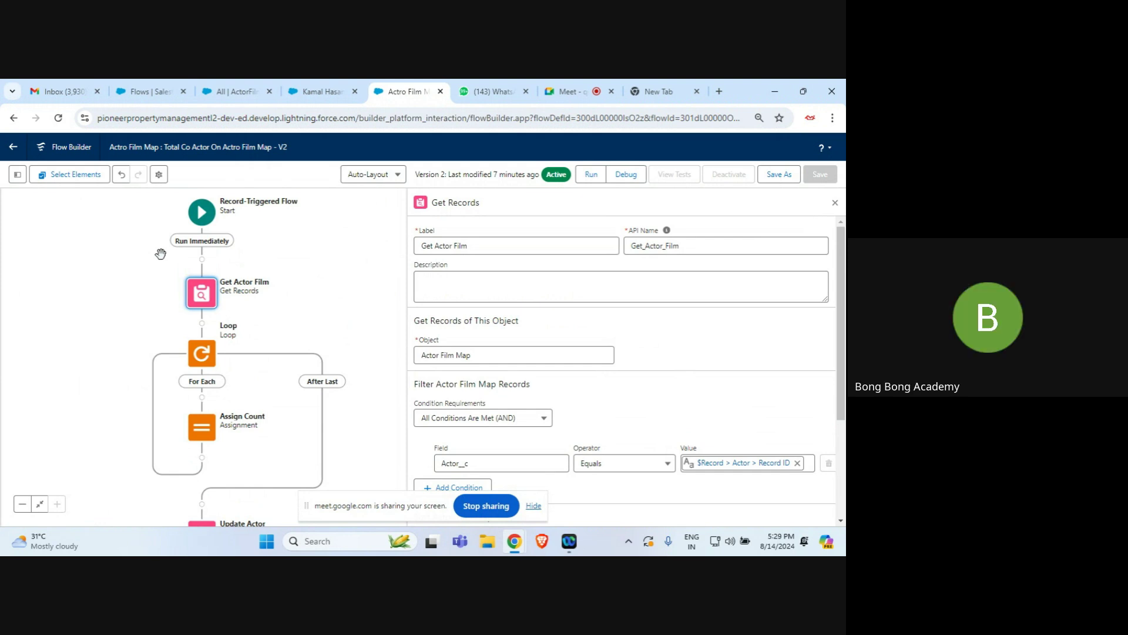
left_click(253, 93)
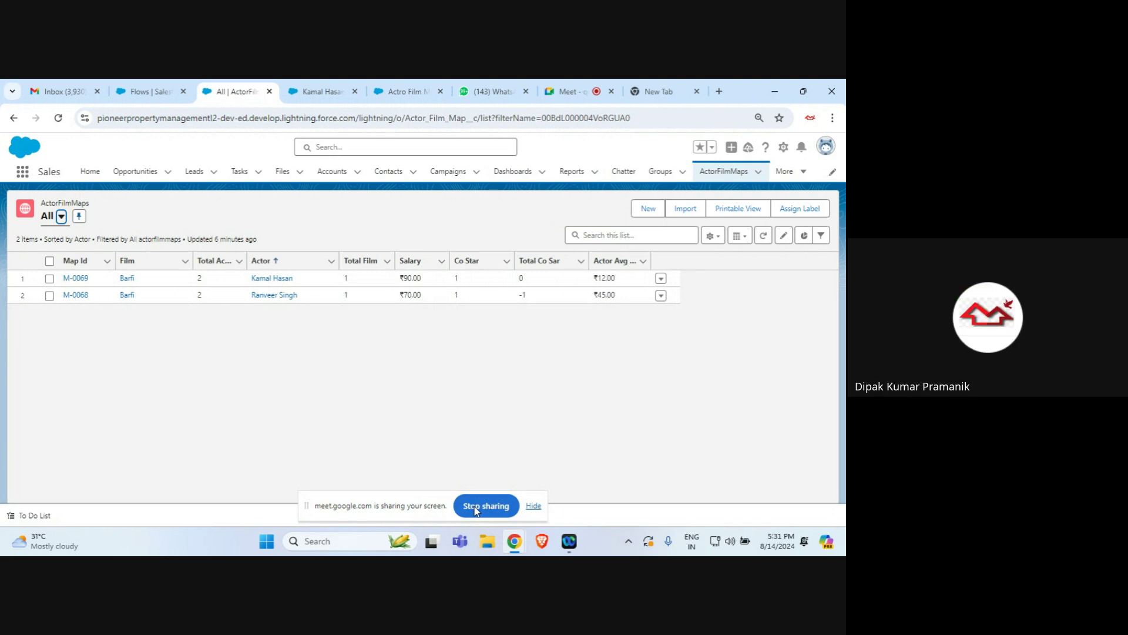
Stop sharing the ActorFilmMaps screen in the Google Meet call
left_click(476, 509)
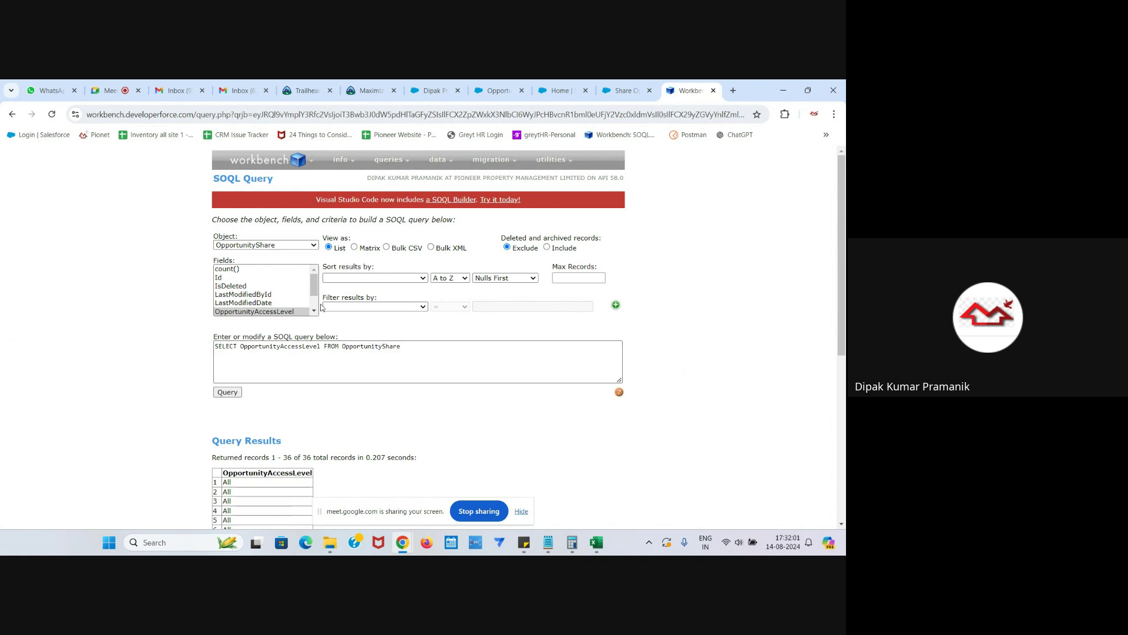
Log back into Workbench with Salesforce after the session expired, accepting the terms of service
scroll(315, 314, "down", 1)
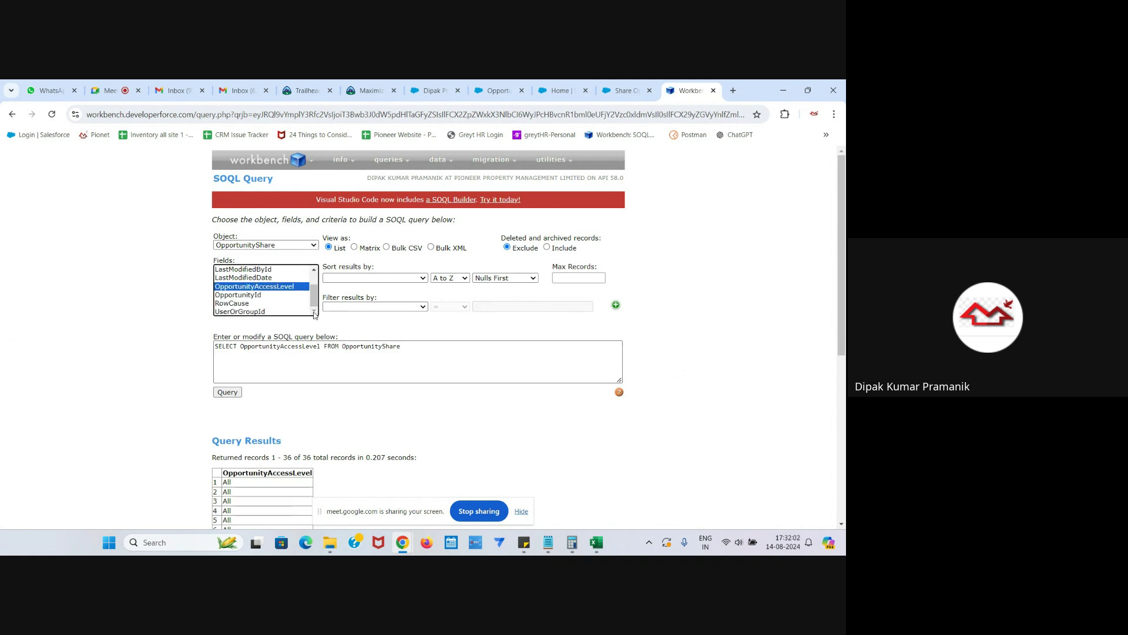
left_click(245, 303)
left_click(227, 392)
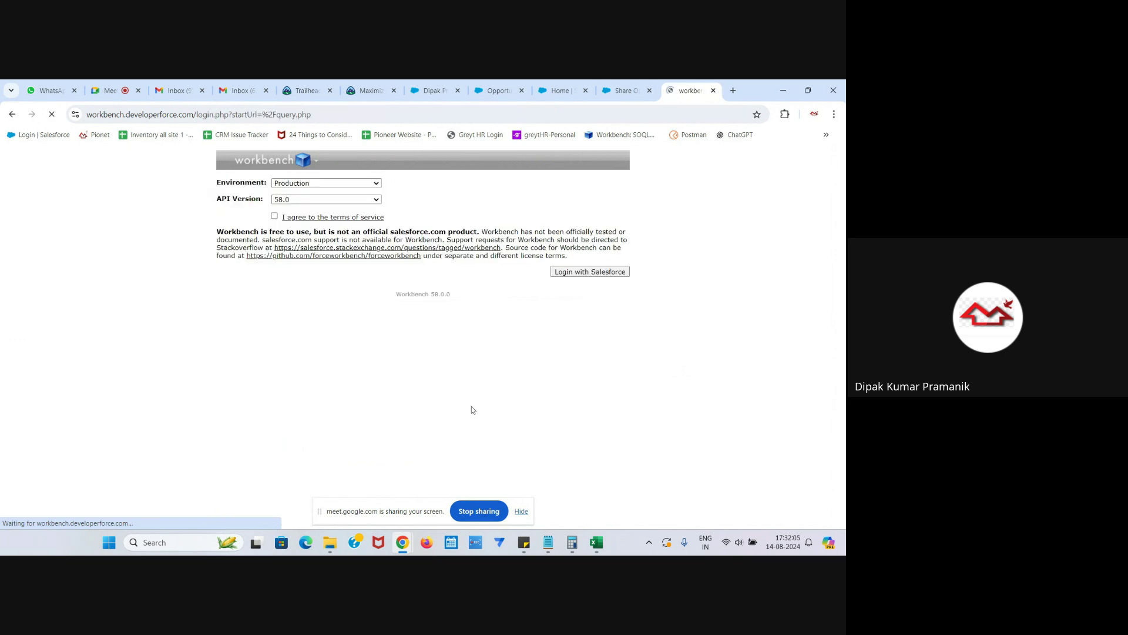
left_click(275, 216)
left_click(569, 274)
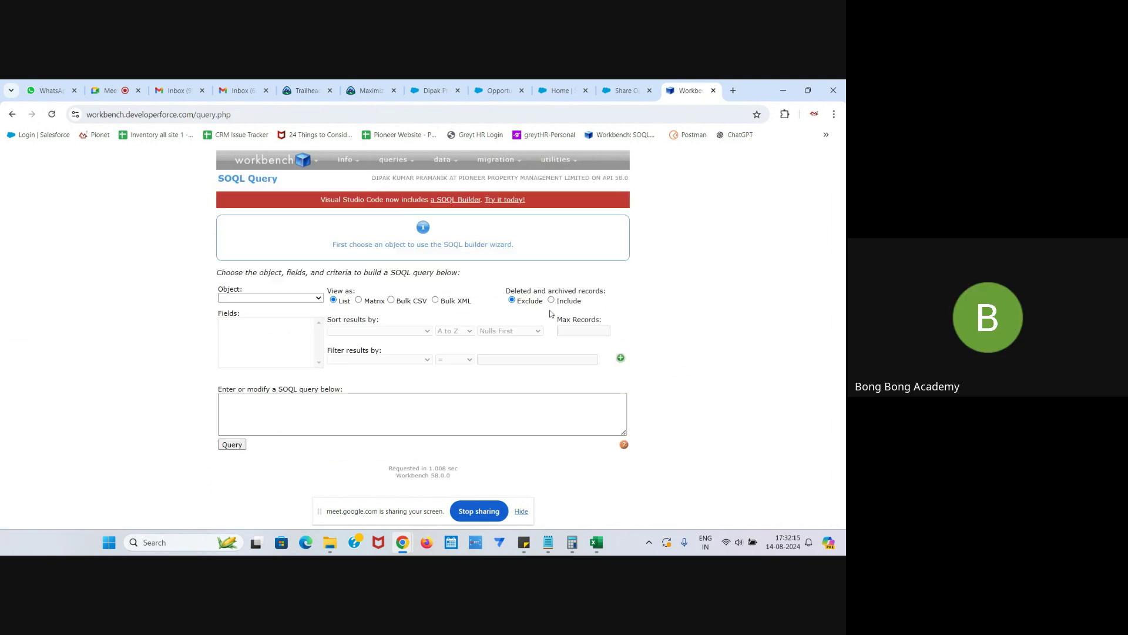
Choose OpportunityShare as the object for the SOQL query
left_click(321, 299)
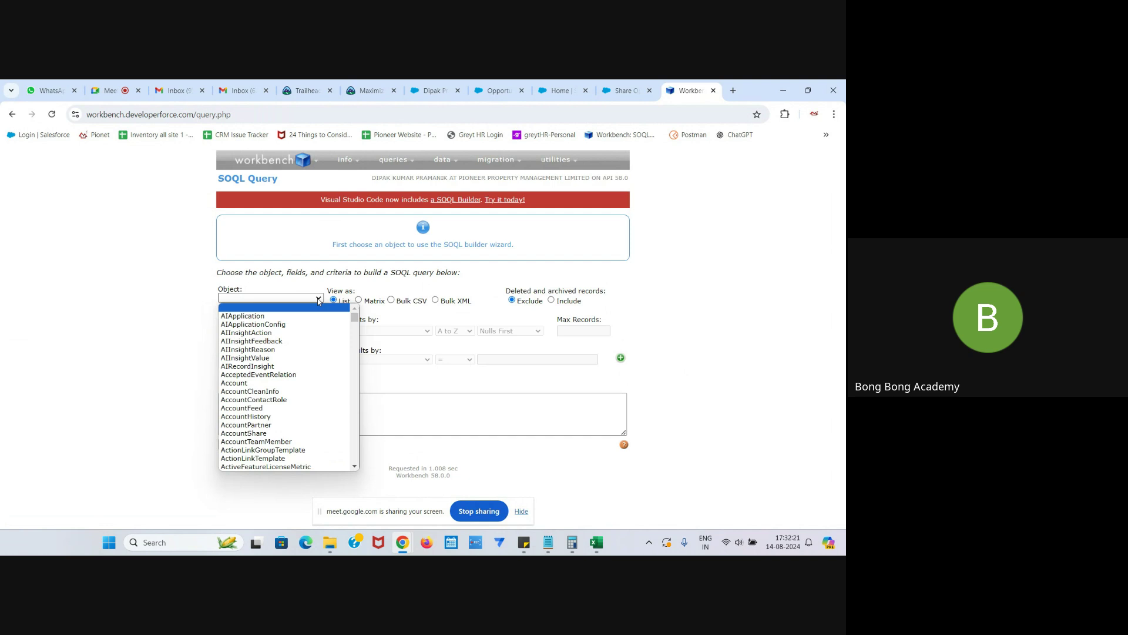
type("opp")
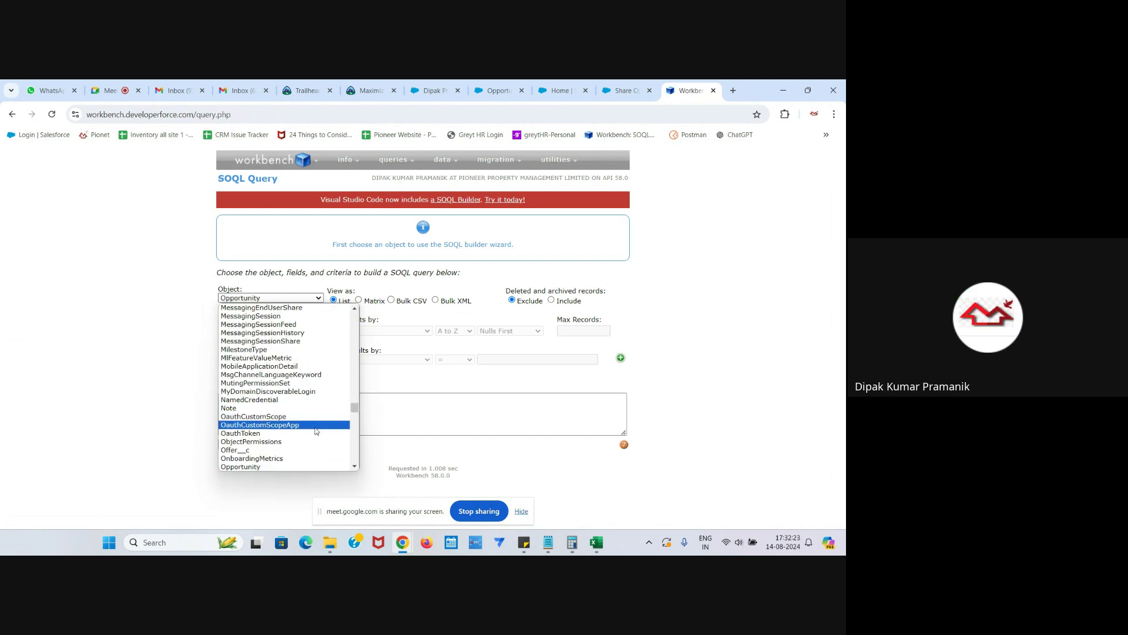
left_click(354, 469)
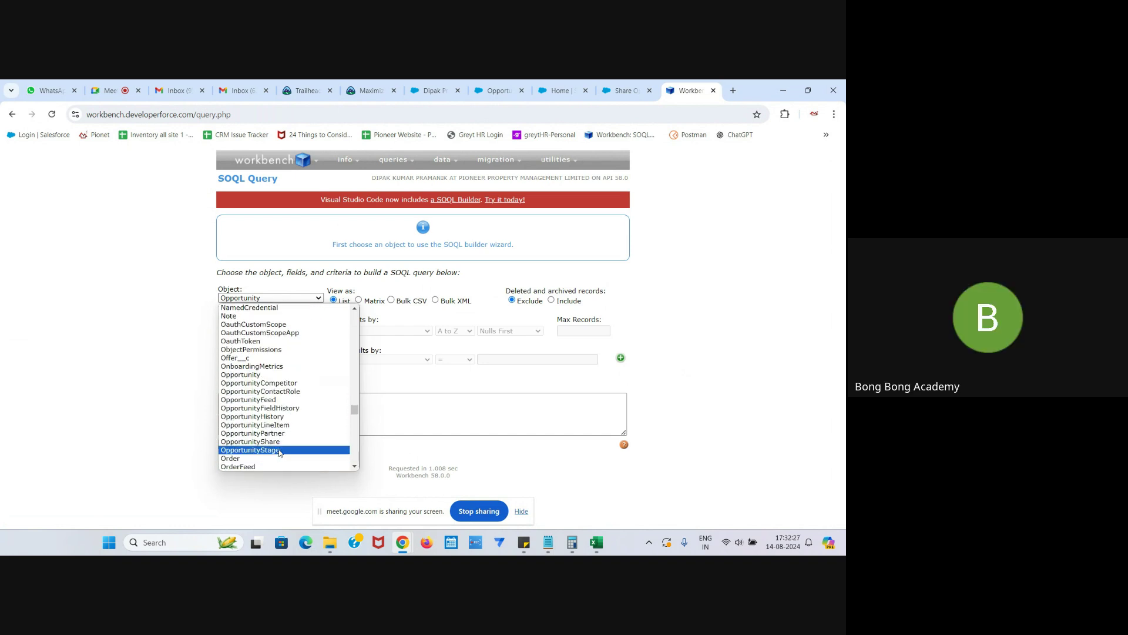
left_click(281, 447)
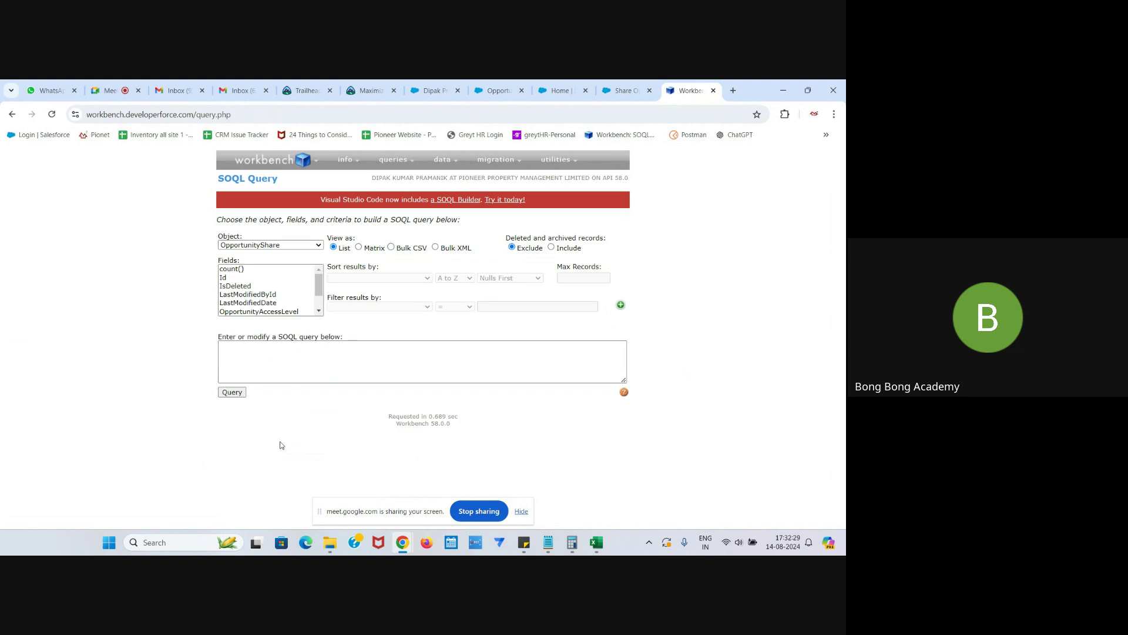
Run SELECT RowCause FROM OpportunityShare and review the 36 results, all showing Owner
left_click_drag(321, 294, 320, 303)
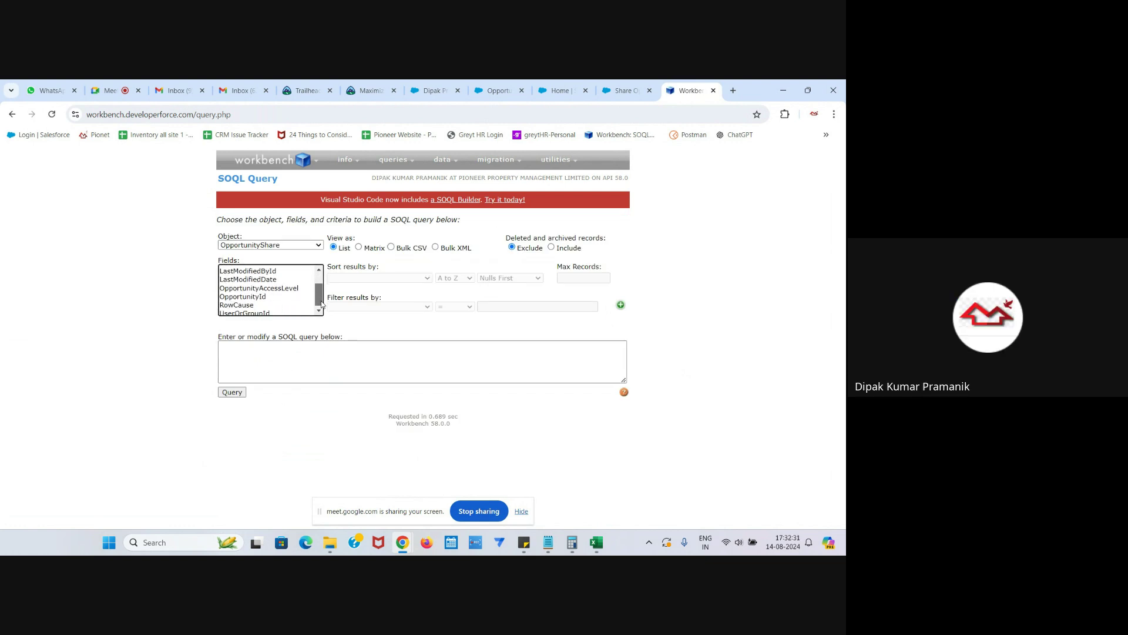
left_click(246, 306)
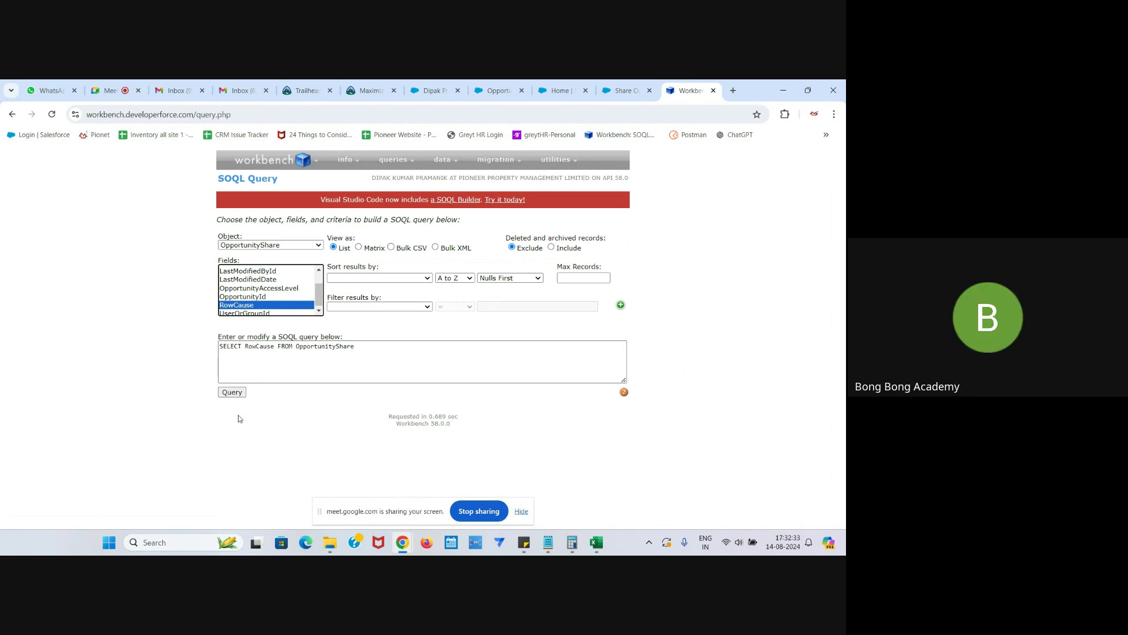
left_click(232, 392)
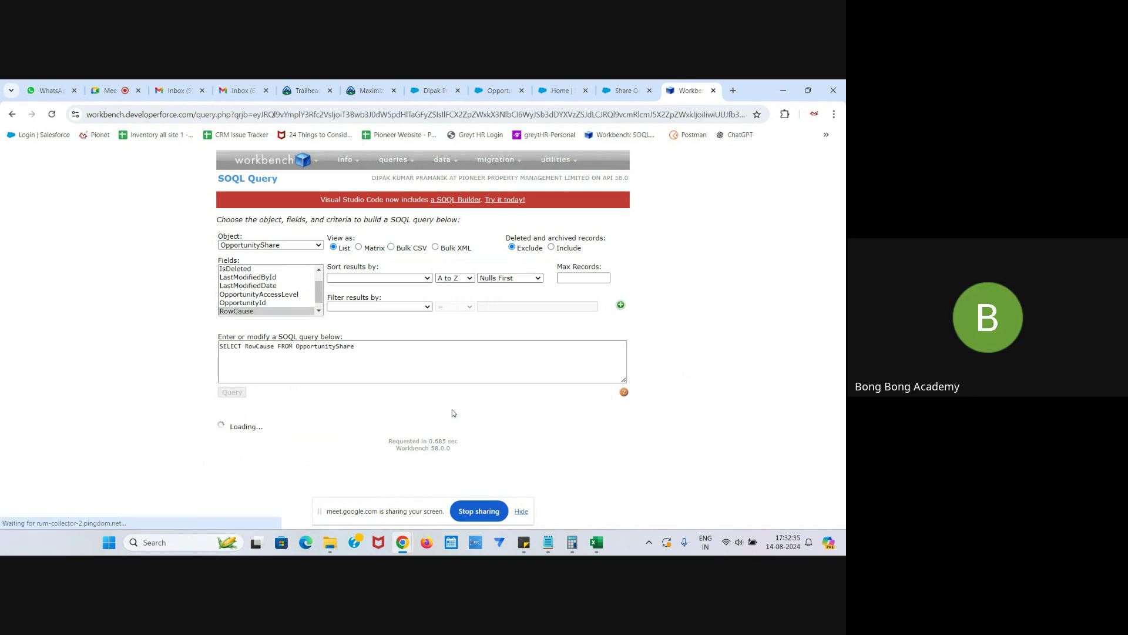
scroll(446, 412, "down", 4)
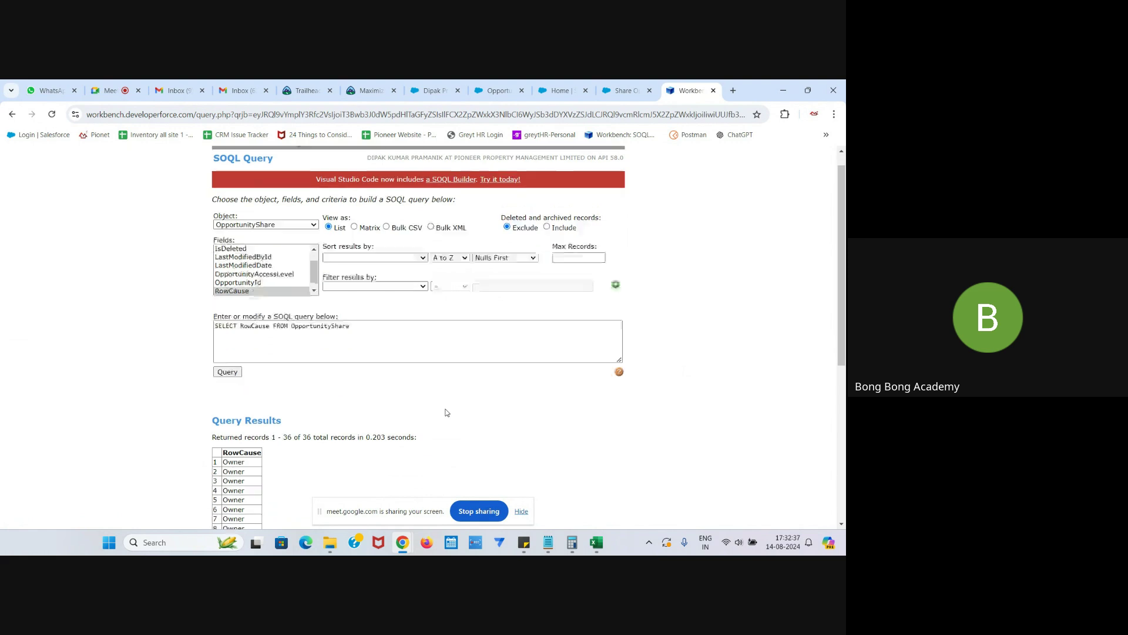
scroll(445, 412, "down", 1)
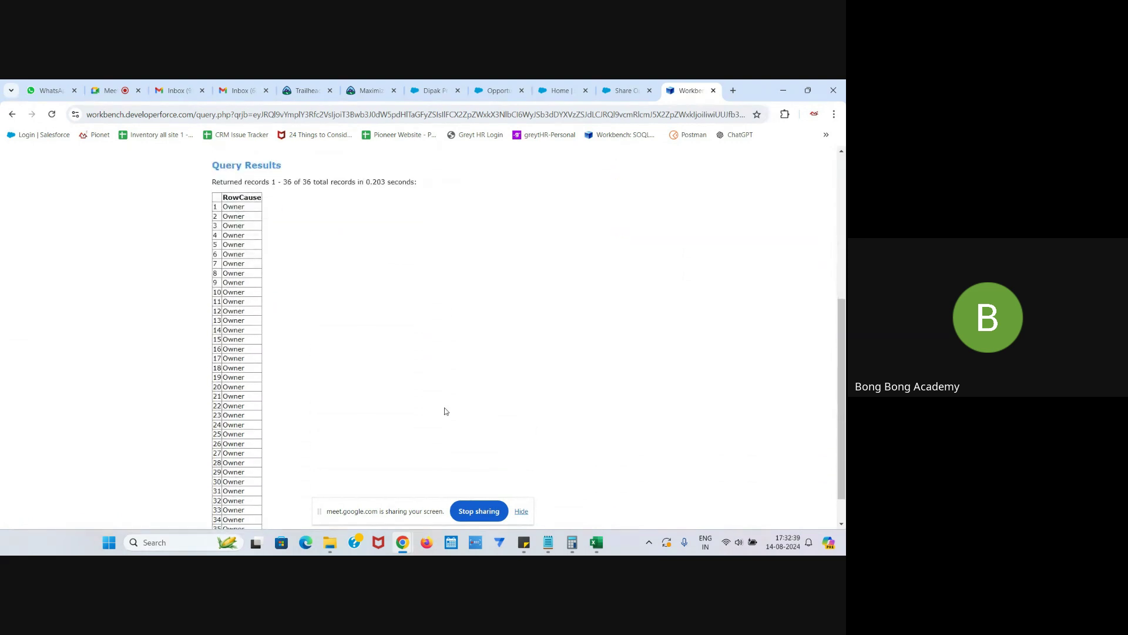
Stop sharing Workbench in the meeting and open Salesforce Setup from the gear menu
scroll(445, 411, "up", 5)
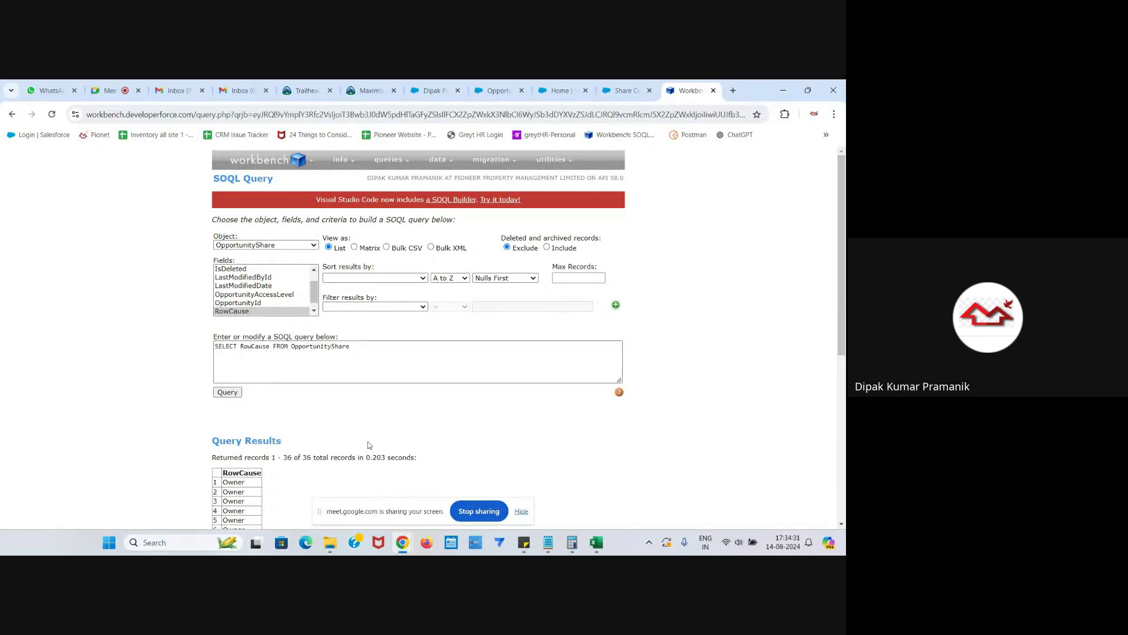
left_click(477, 511)
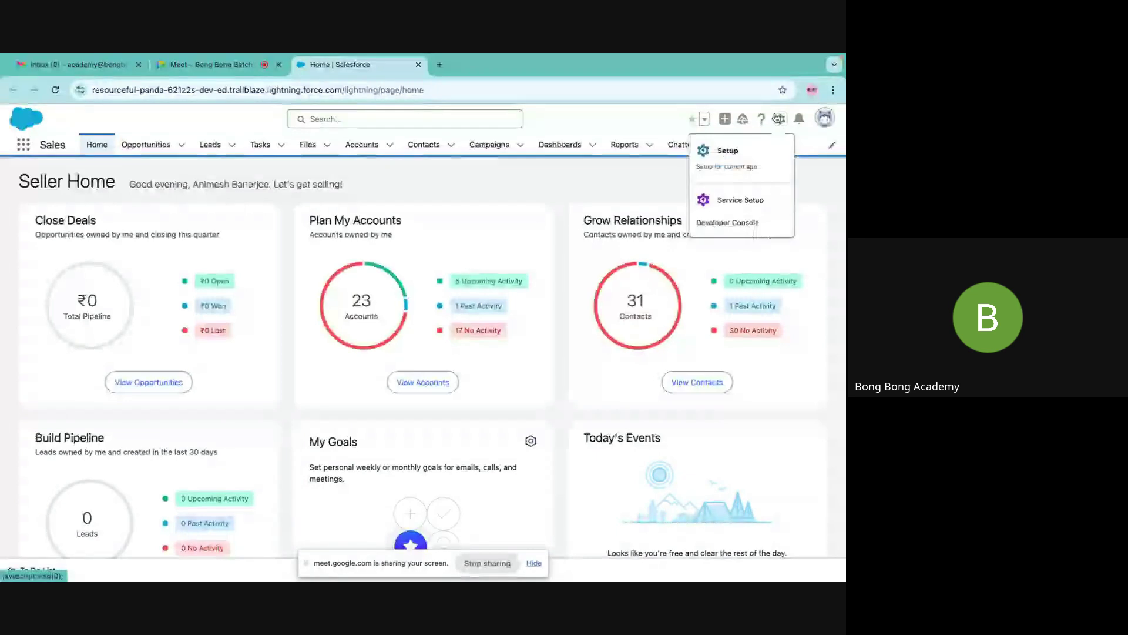
left_click(723, 157)
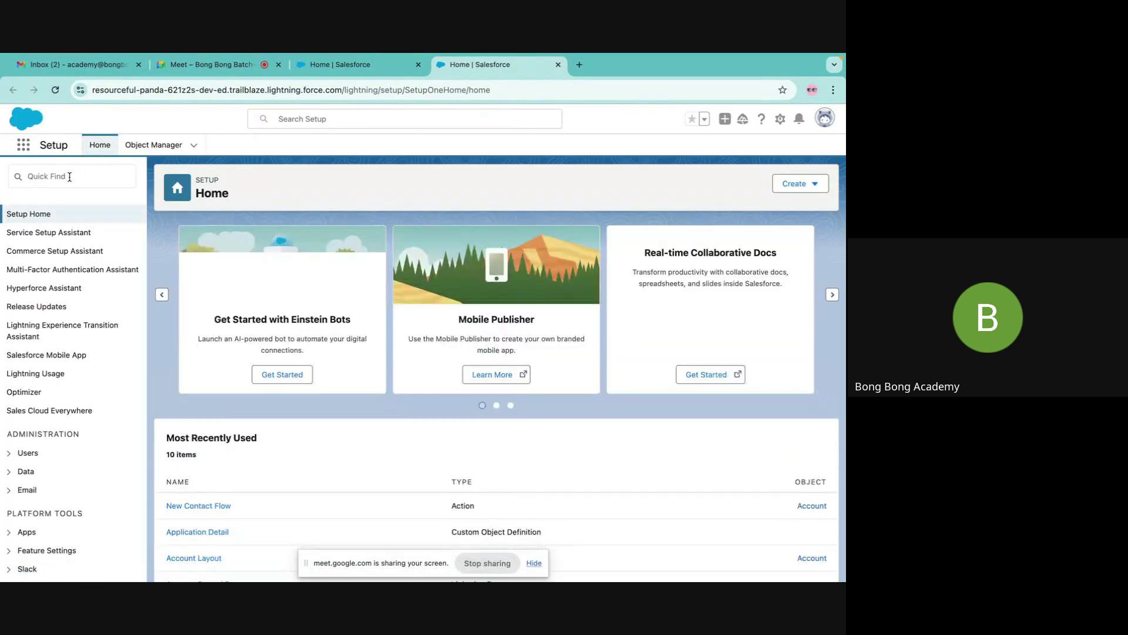
Search the web for 'unofficialsf' in a new browser tab
left_click(70, 177)
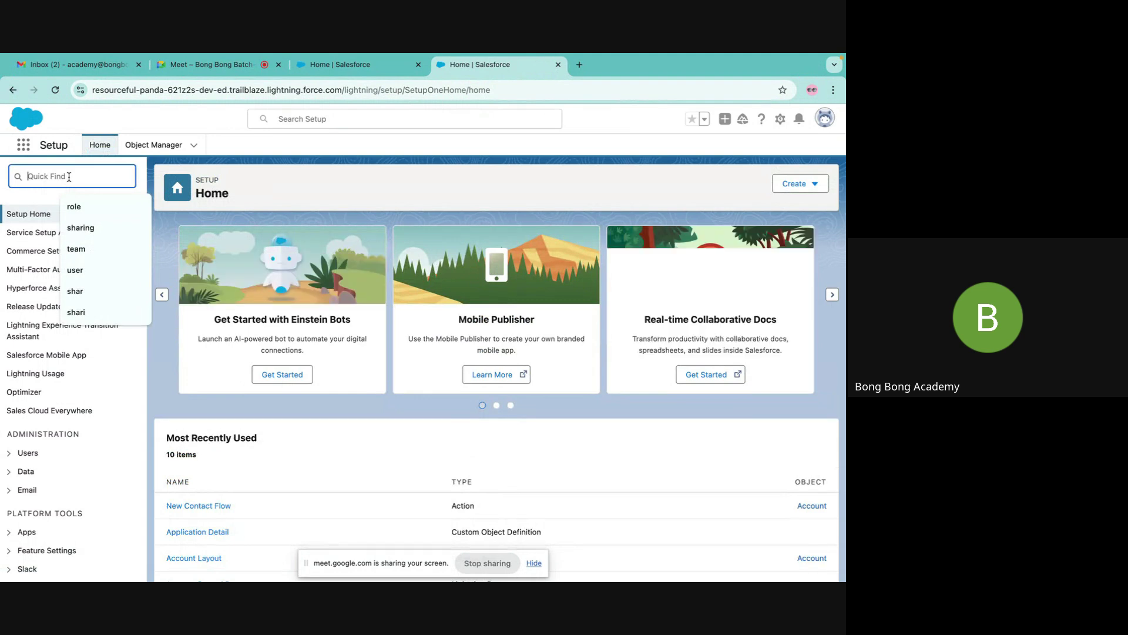
left_click(580, 65)
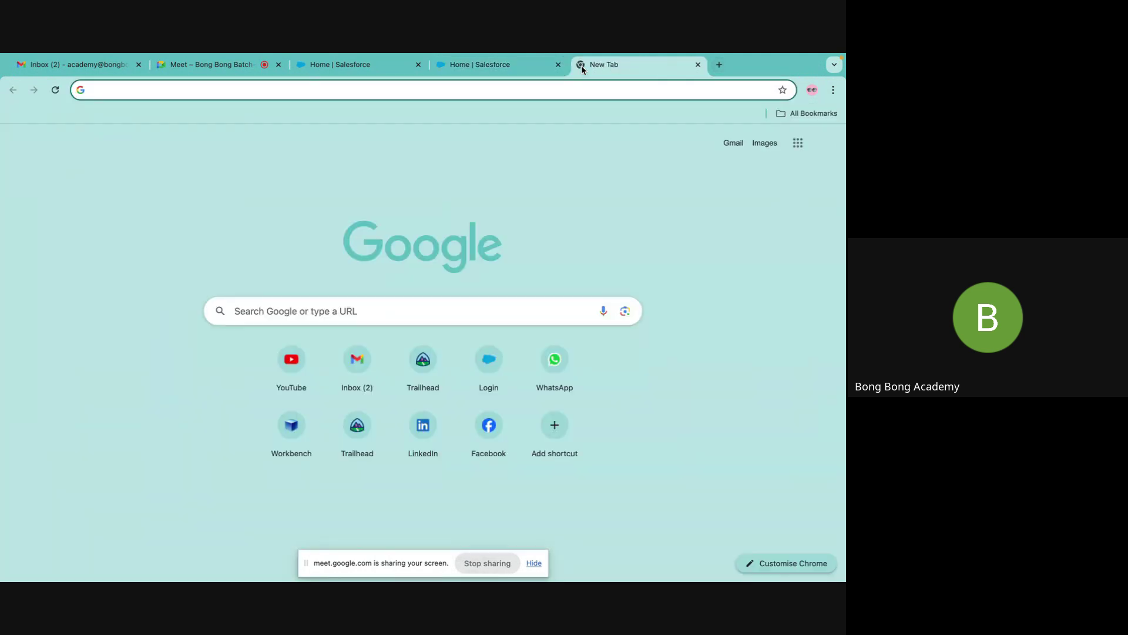
type("un")
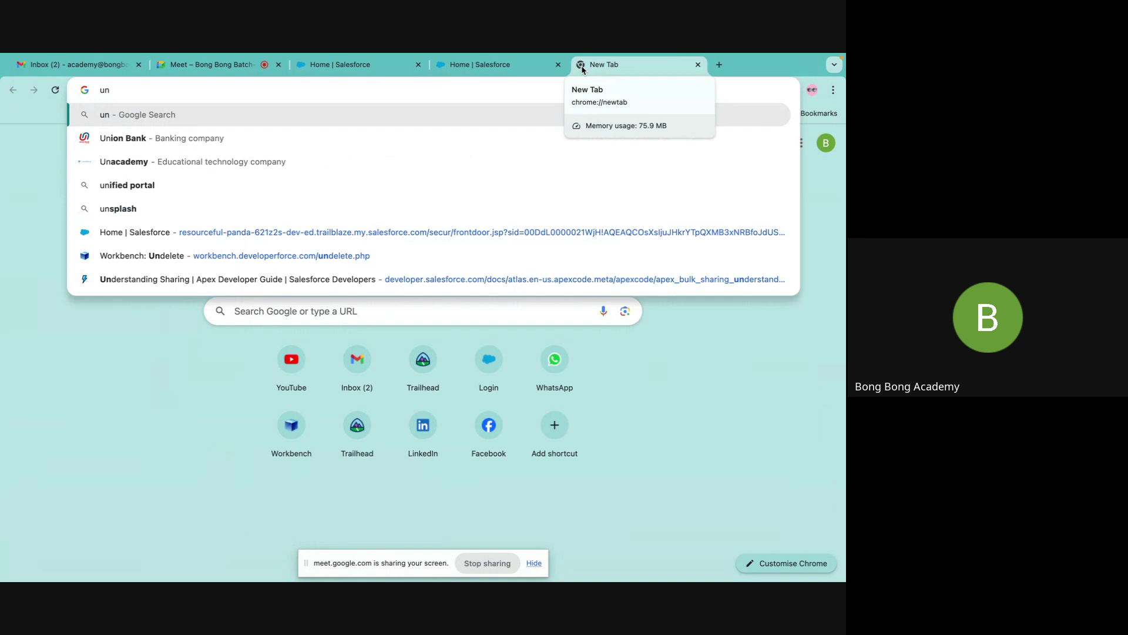
type("official")
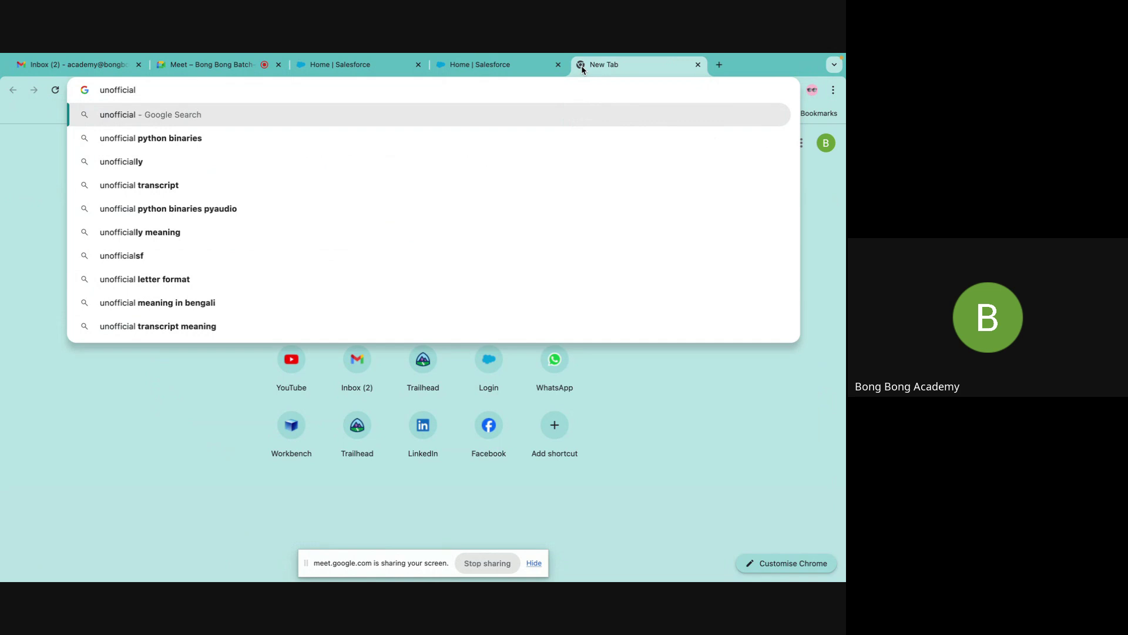
type("sf")
key("Return")
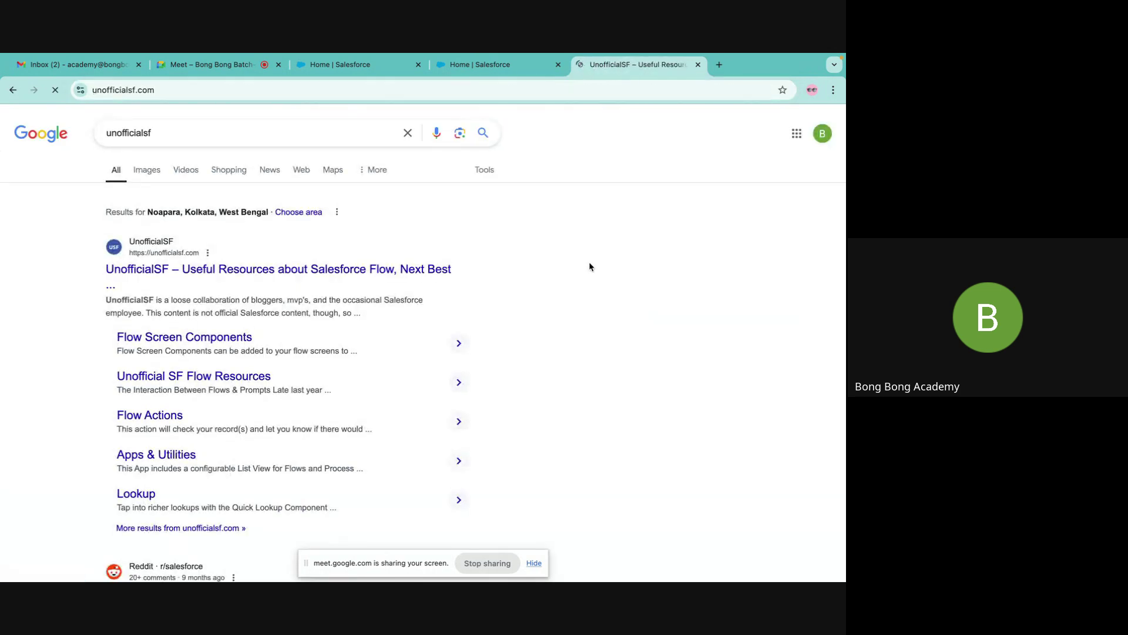
Open UnofficialSF's Flow resources page and scroll through its recent Flow posts
scroll(545, 303, "down", 3)
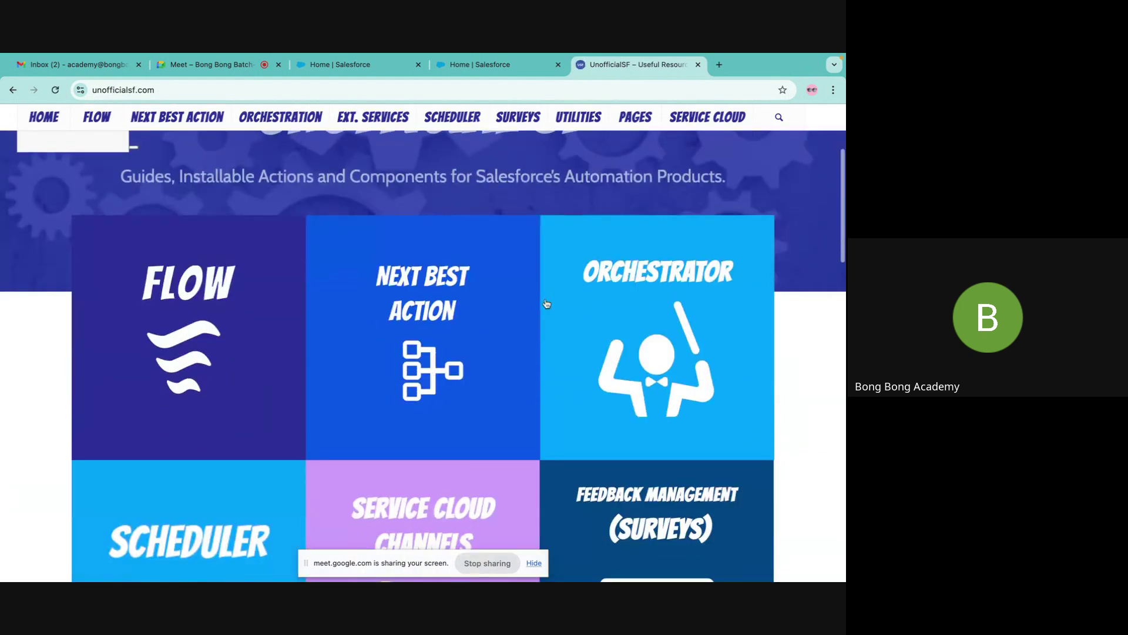
scroll(547, 304, "down", 2)
left_click(193, 262)
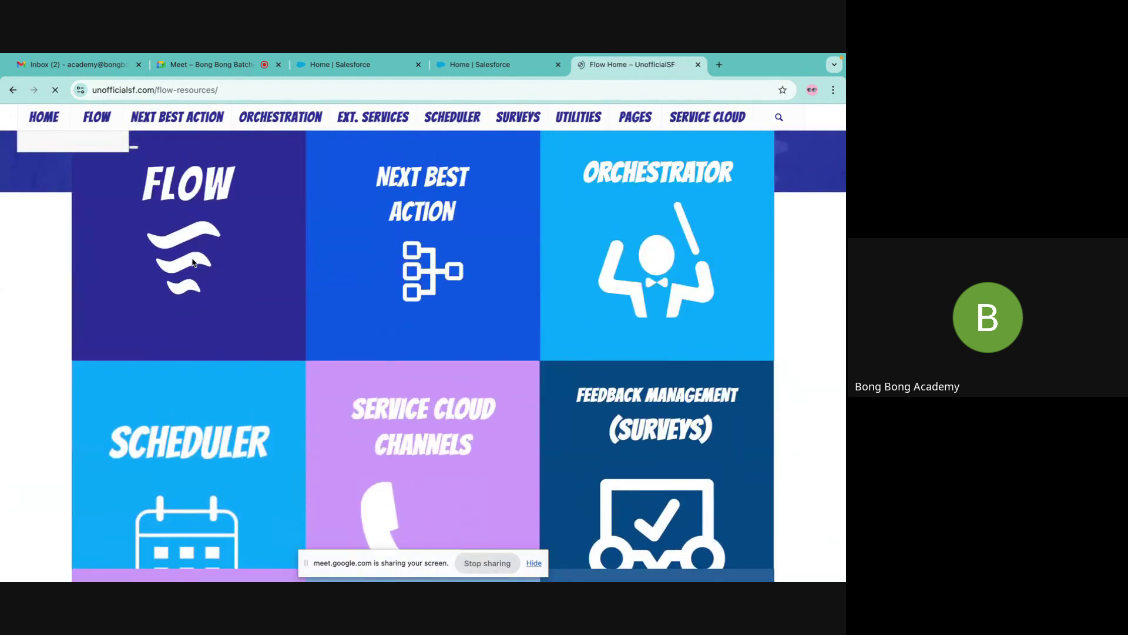
scroll(456, 335, "down", 3)
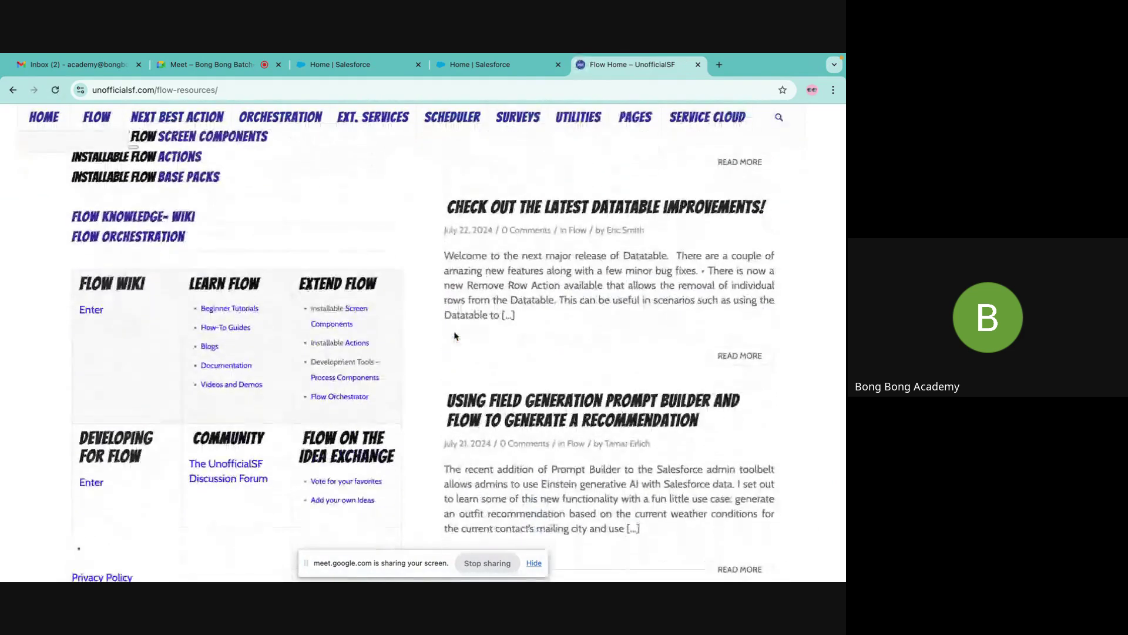
scroll(437, 339, "down", 2)
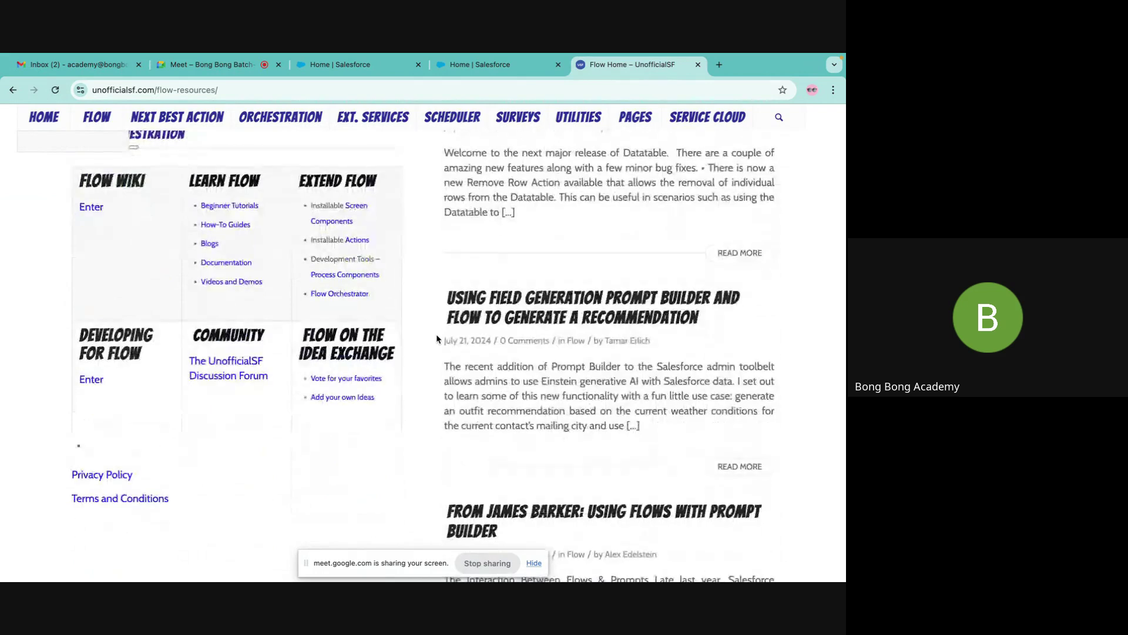
scroll(437, 336, "down", 5)
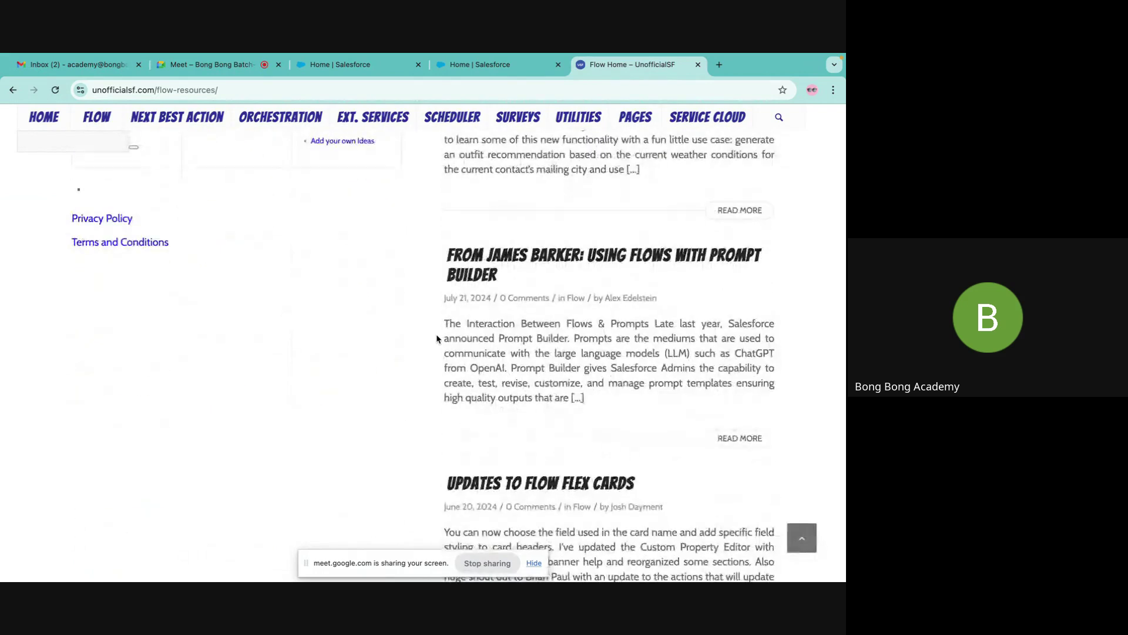
scroll(436, 333, "down", 2)
mouse_move(144, 579)
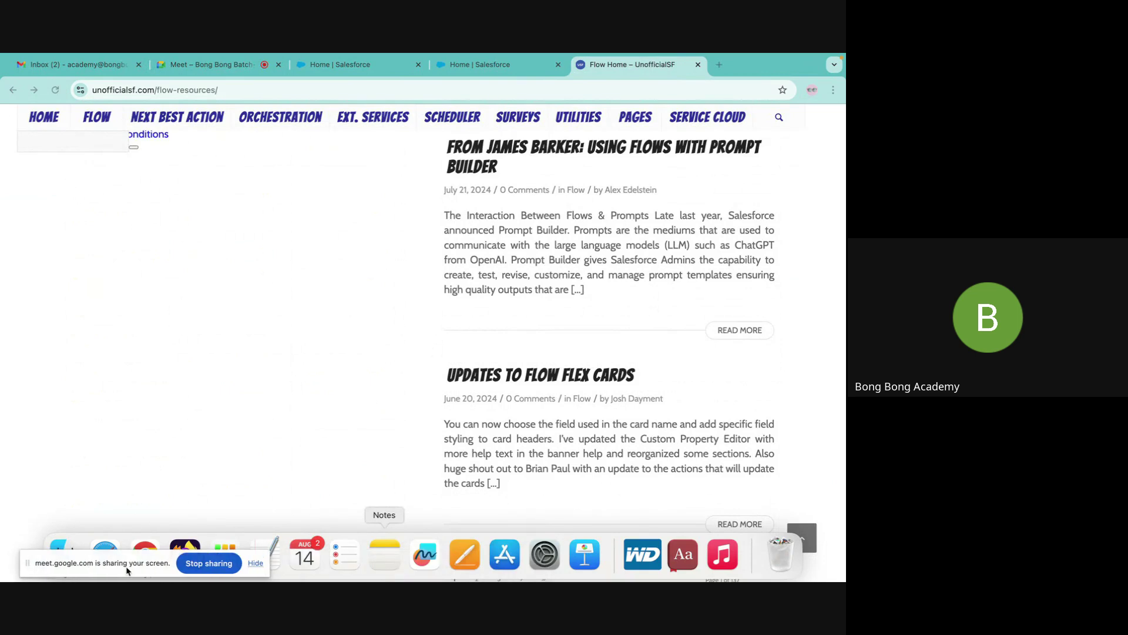
scroll(229, 443, "down", 2)
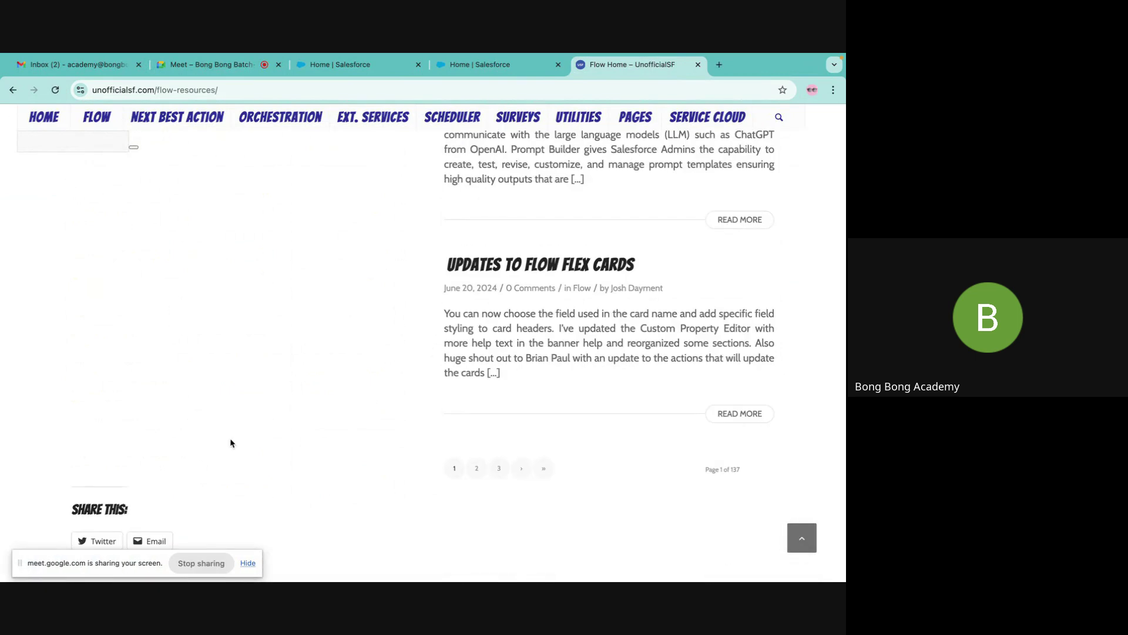
scroll(231, 443, "up", 15)
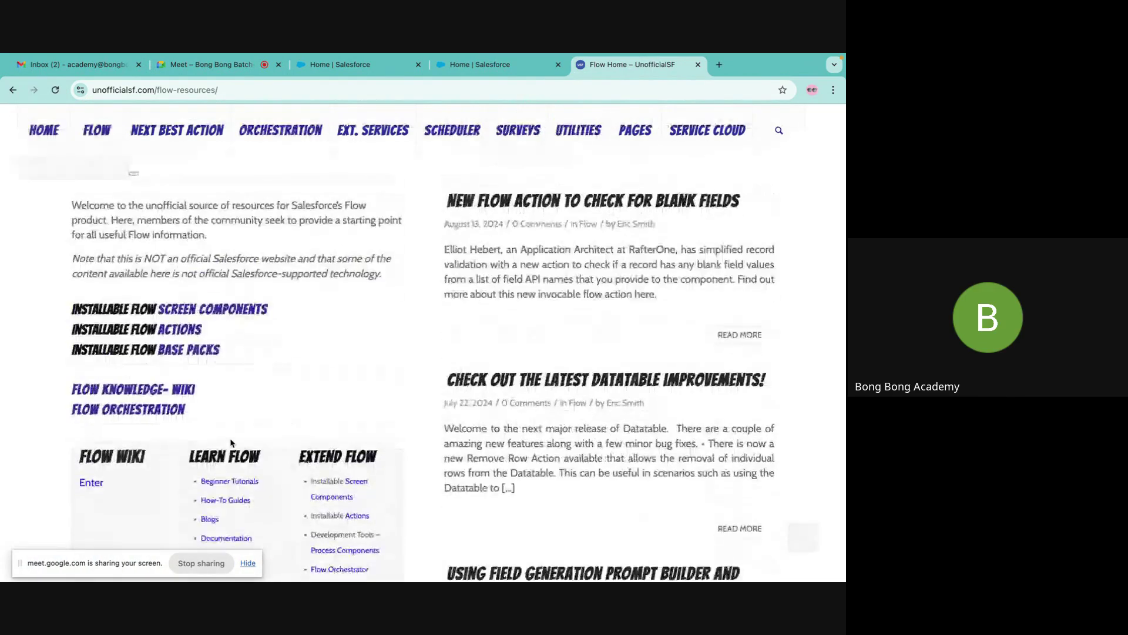
left_click(346, 66)
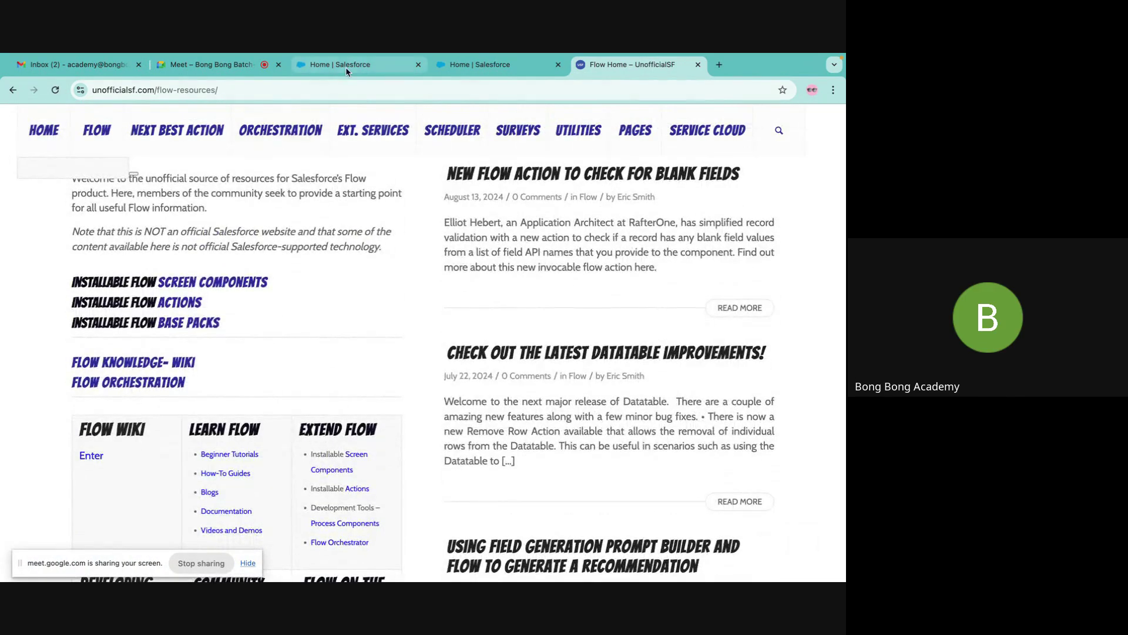
Find and open Flows in Setup by searching Quick Find for 'flow'
left_click(444, 72)
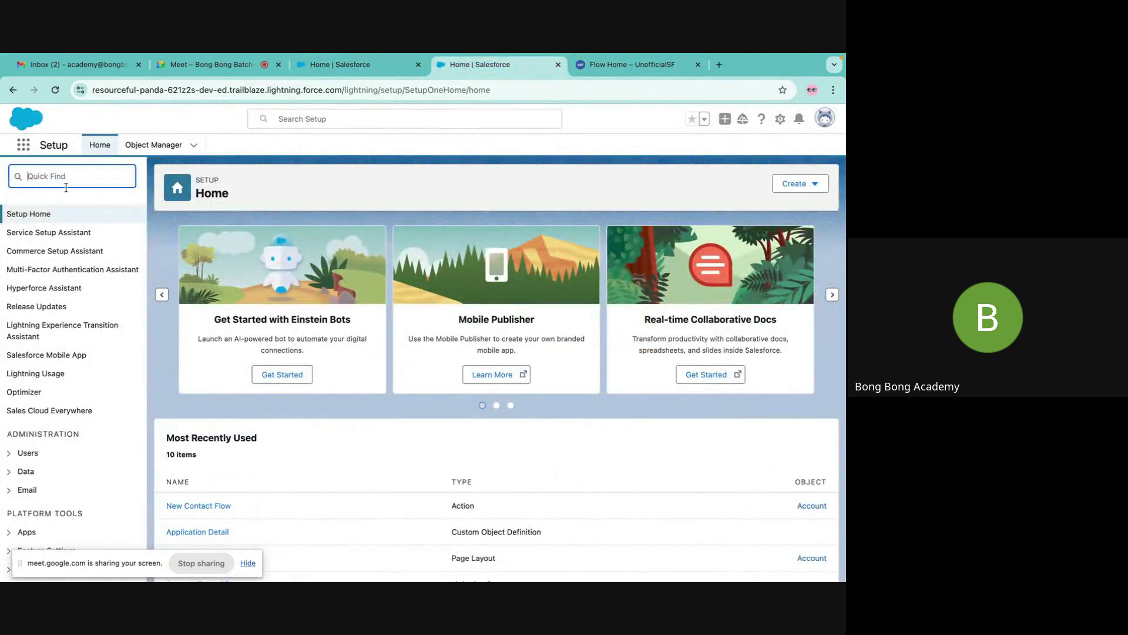
left_click(66, 187)
type("flow")
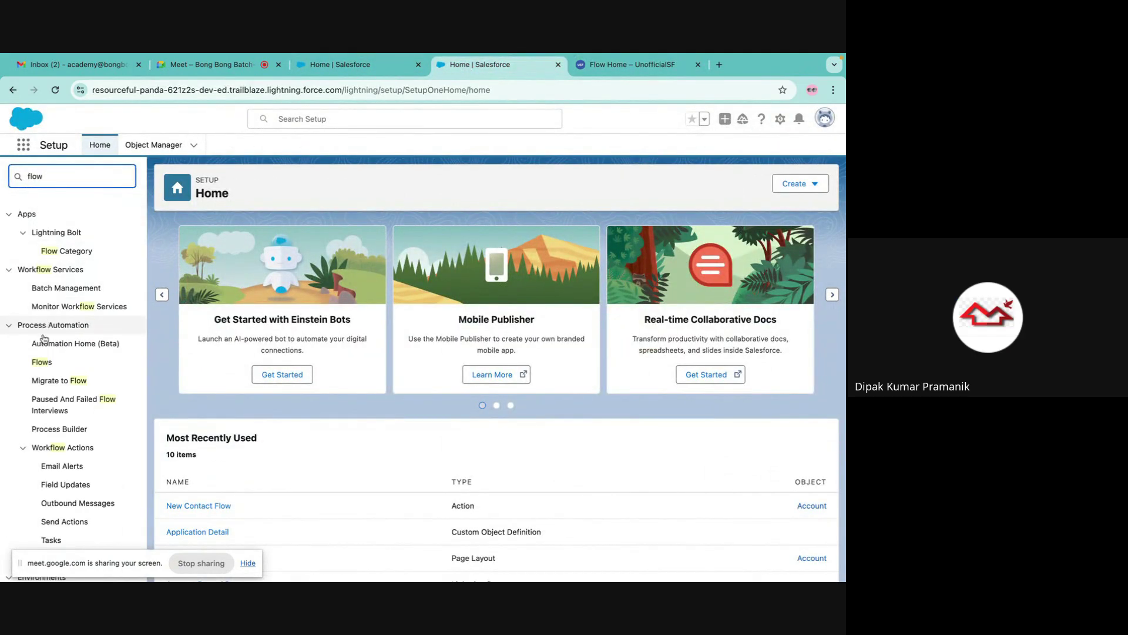
left_click(40, 362)
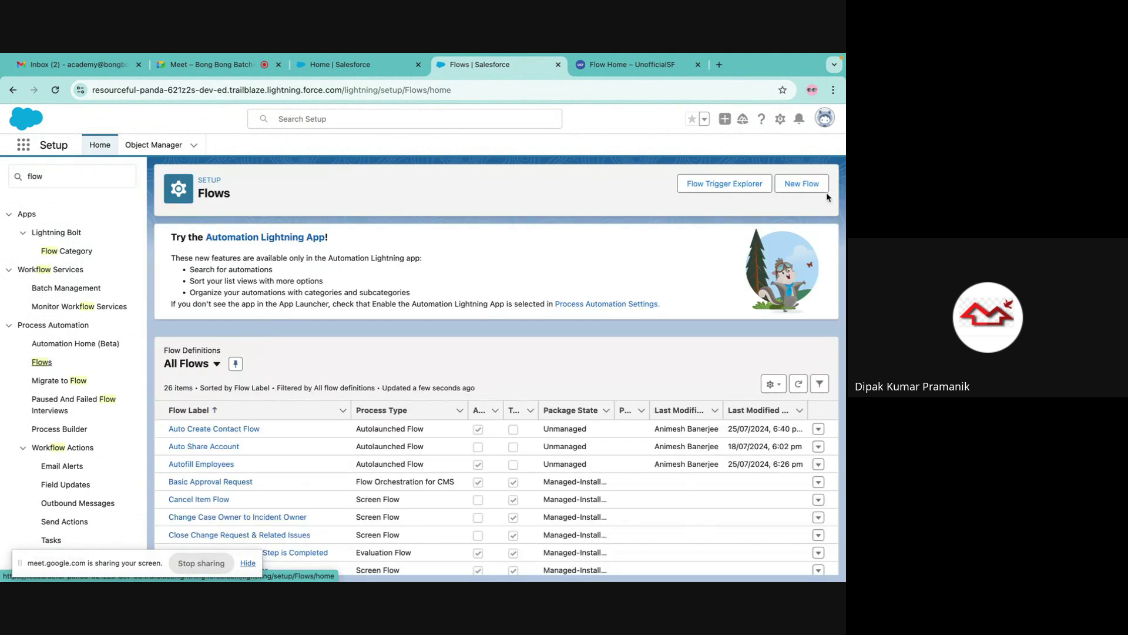
Create a blank Screen Flow from scratch and add a Screen element after Start
left_click(823, 188)
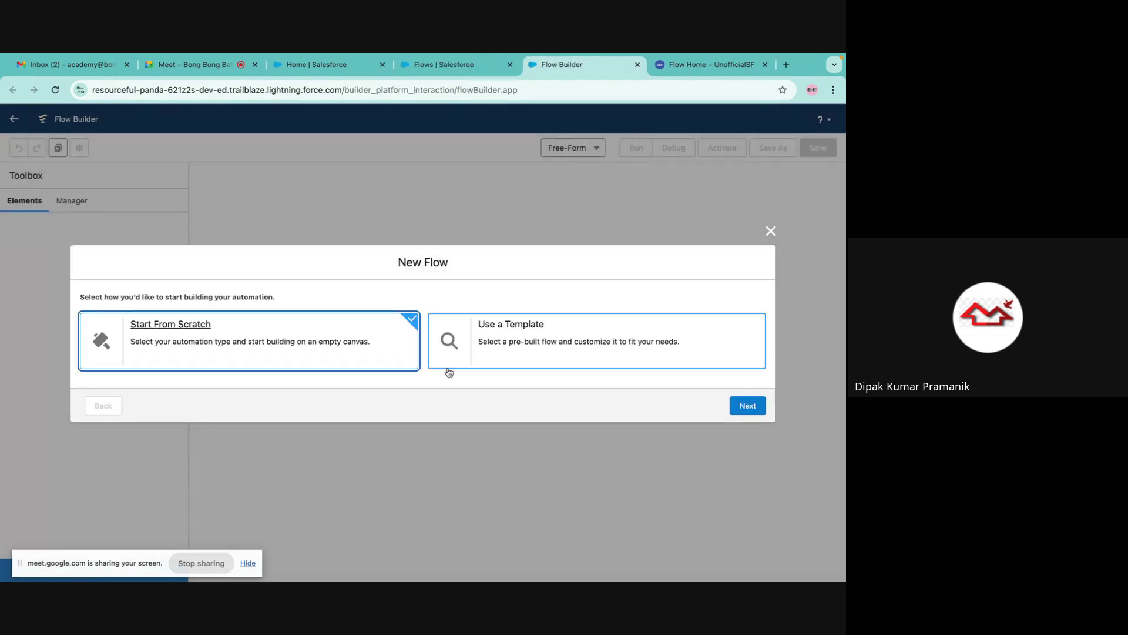
left_click(748, 405)
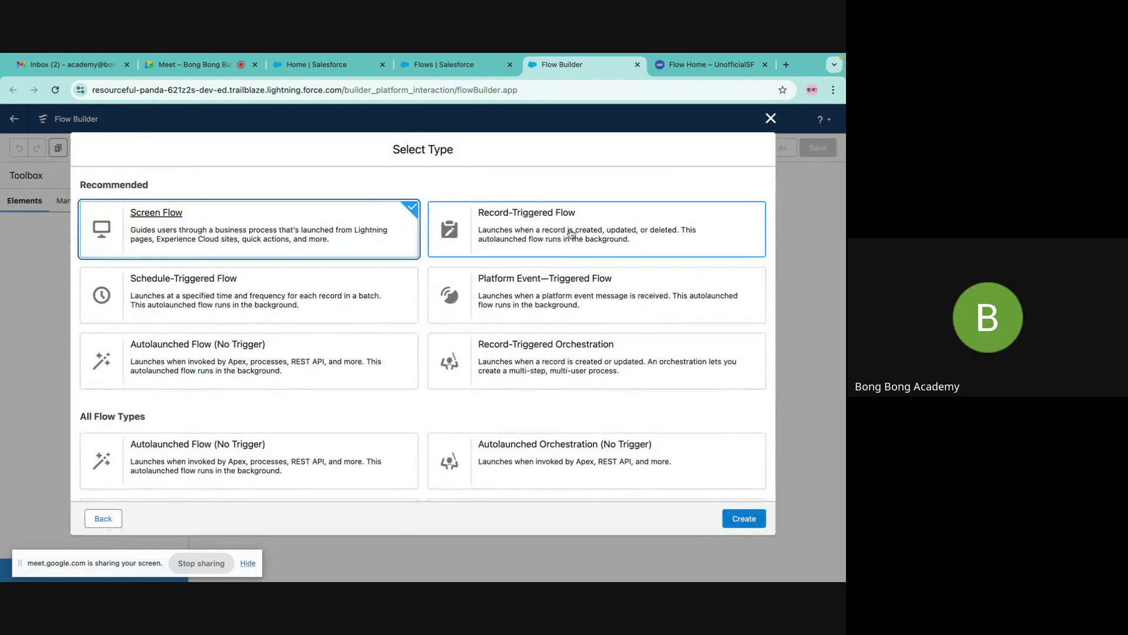
left_click(735, 517)
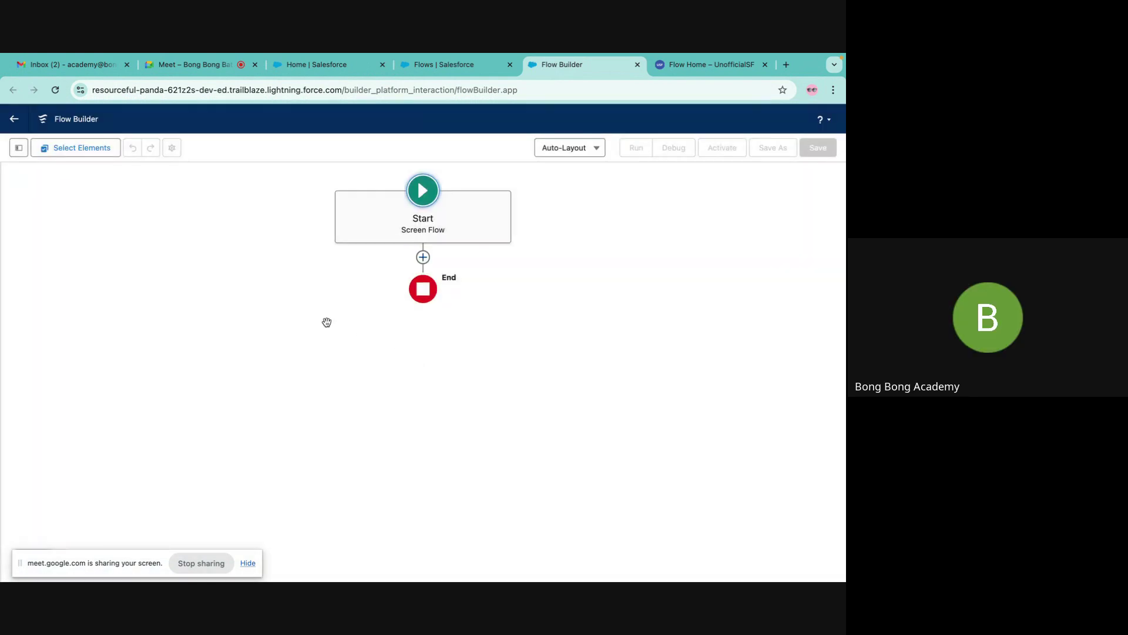
left_click(423, 256)
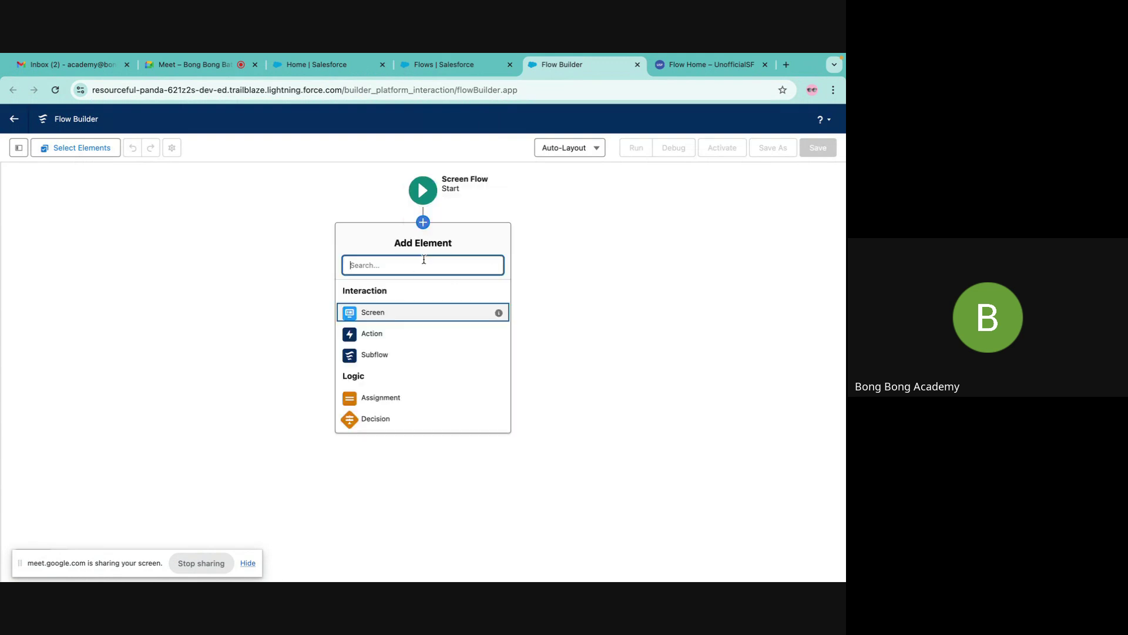
left_click(373, 313)
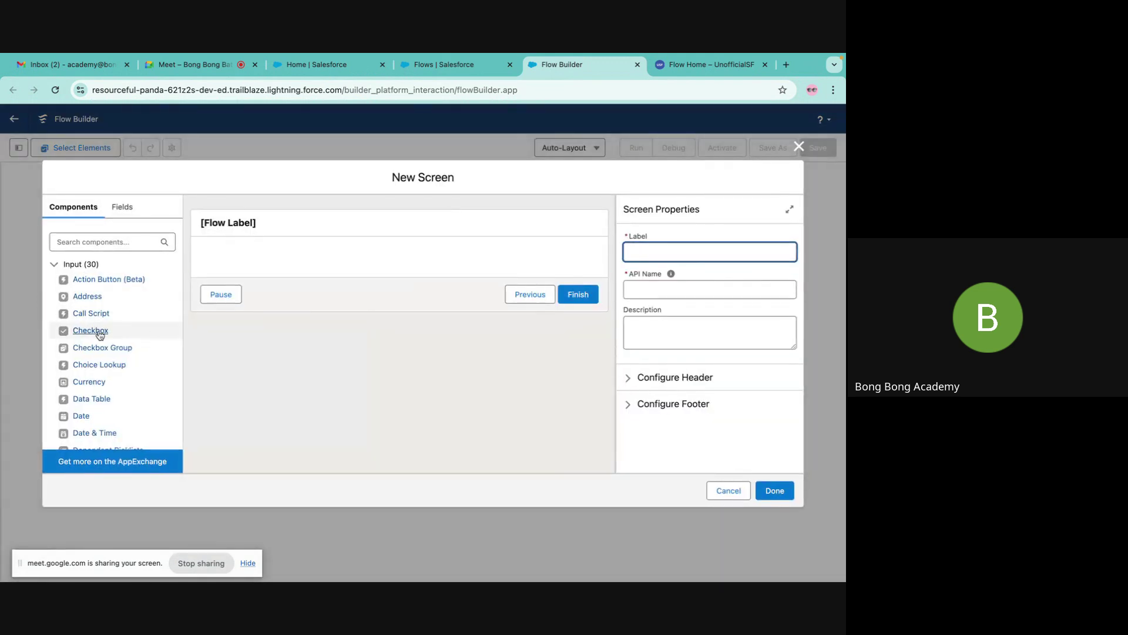
Add a Repeater component to the screen with a Text input placed inside it
scroll(97, 329, "down", 3)
left_click(83, 243)
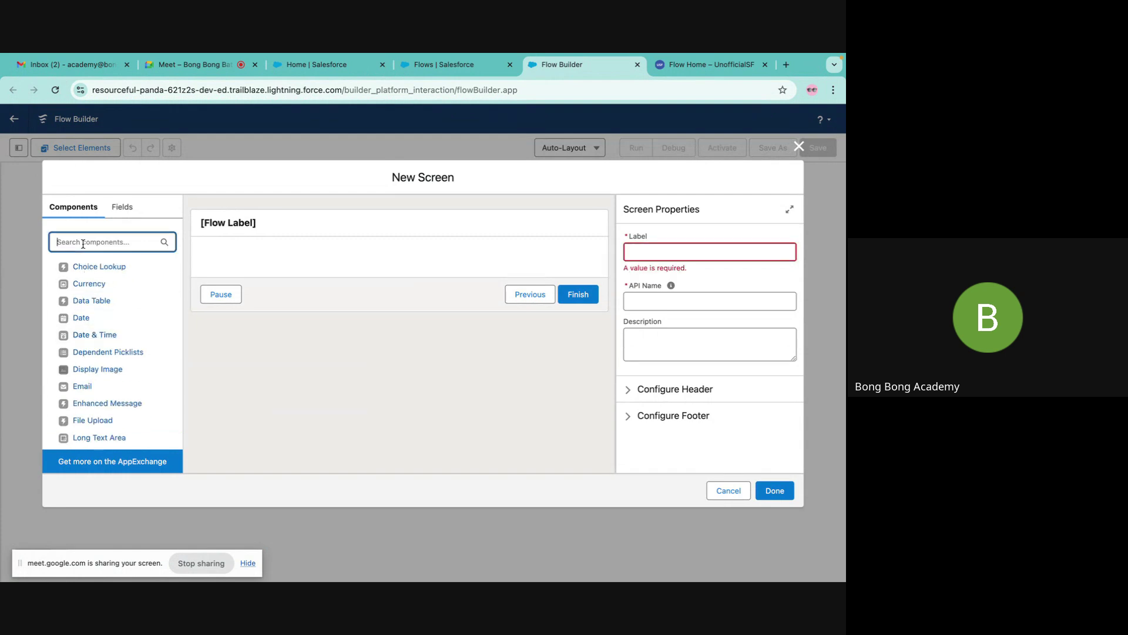
type("rep")
left_click_drag(106, 282, 276, 257)
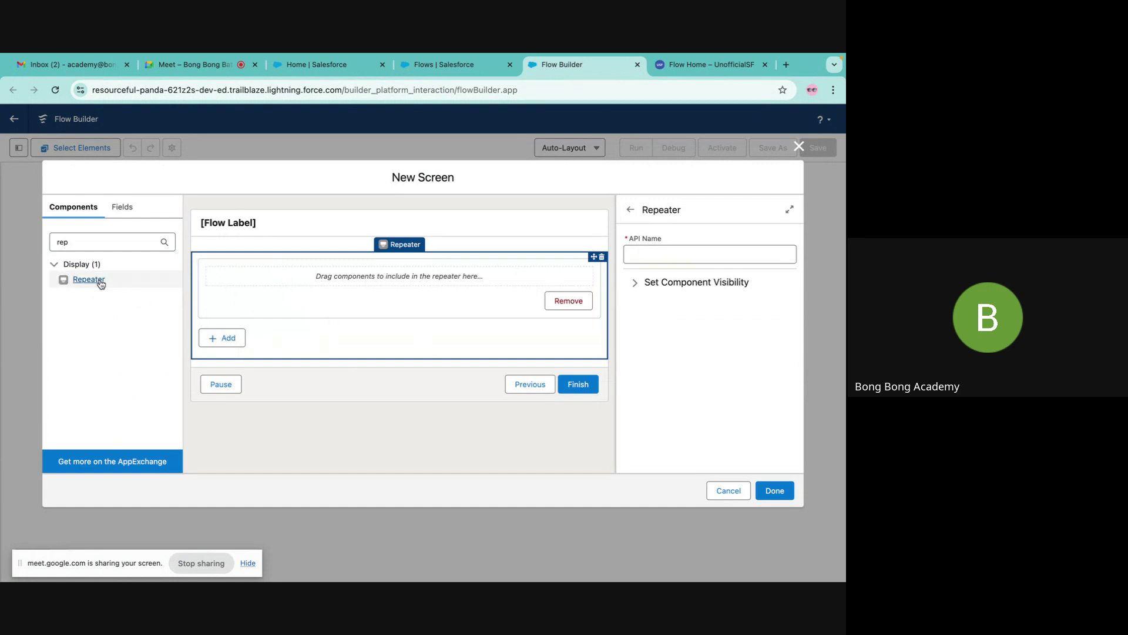
left_click_drag(108, 243, 52, 245)
type("text")
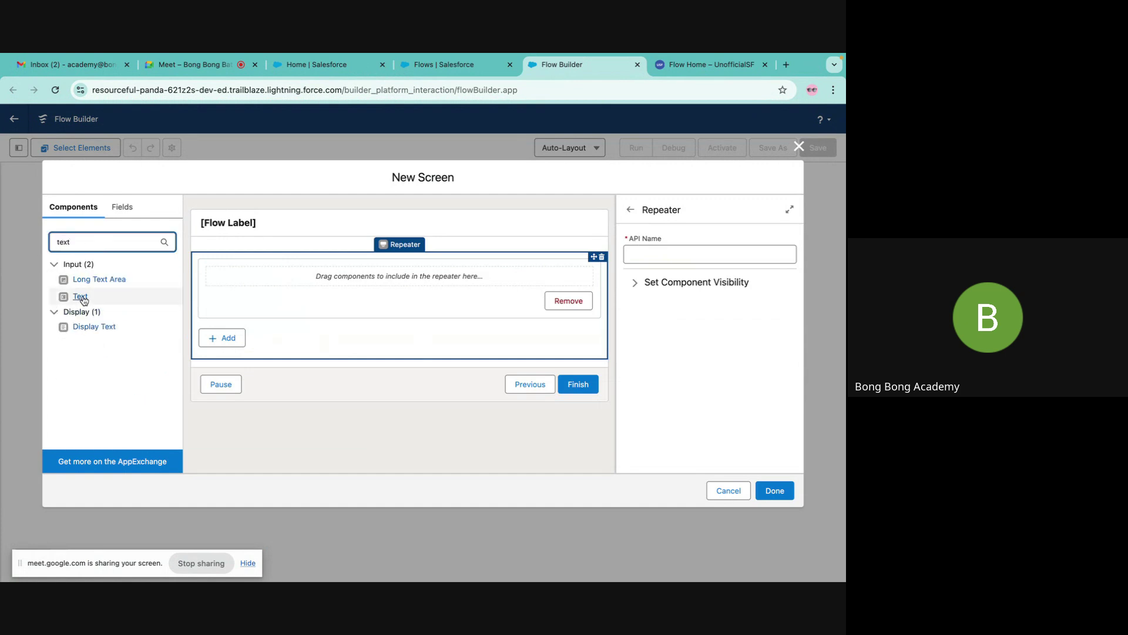
left_click_drag(80, 296, 252, 277)
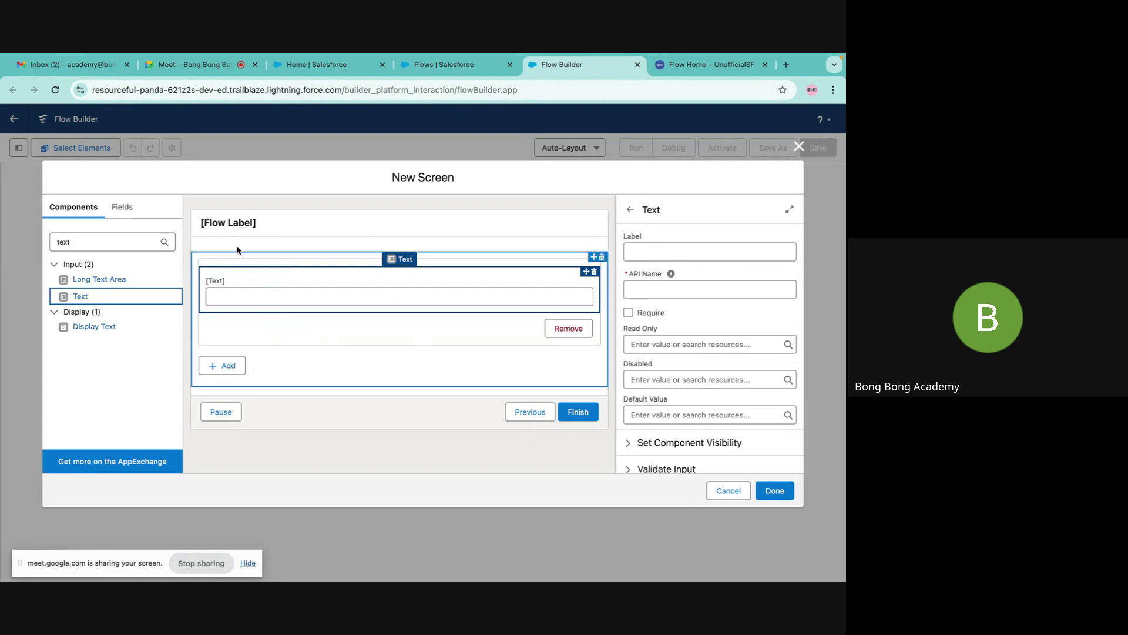
Set the Text input's API name to Comment and label the screen UI
left_click(419, 285)
left_click(663, 287)
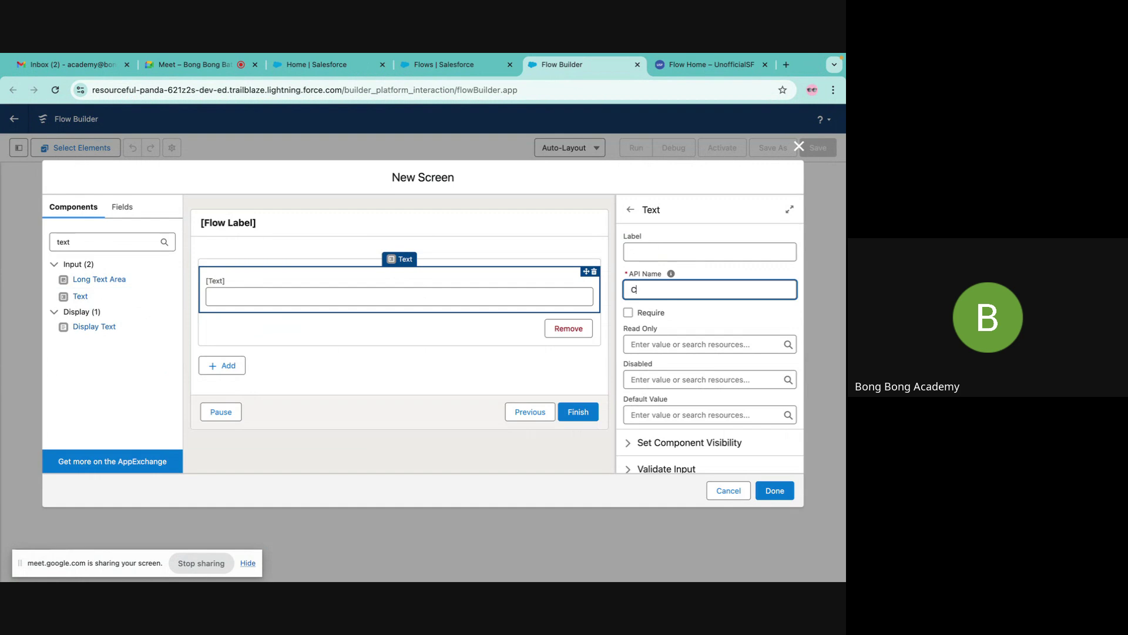
left_click(676, 251)
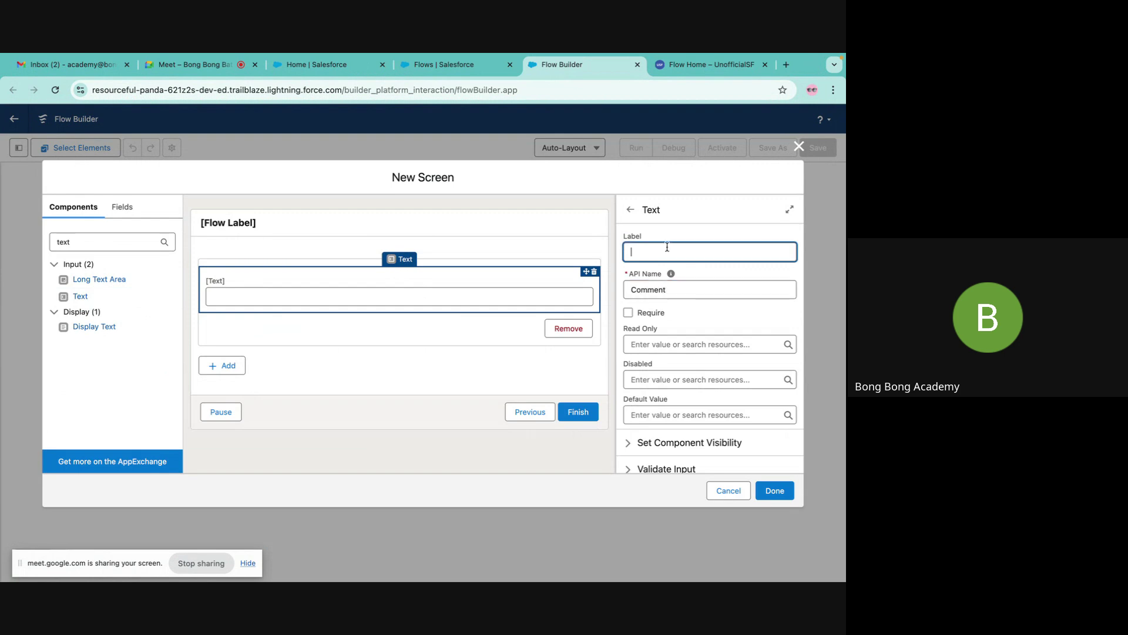
left_click(291, 231)
left_click(665, 251)
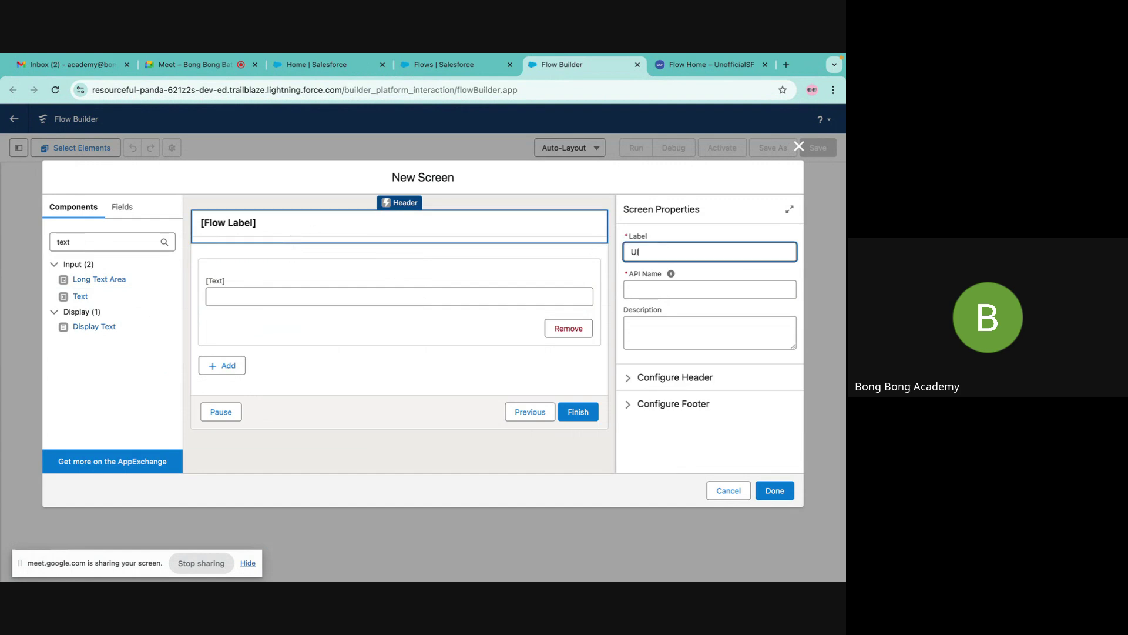
left_click(669, 293)
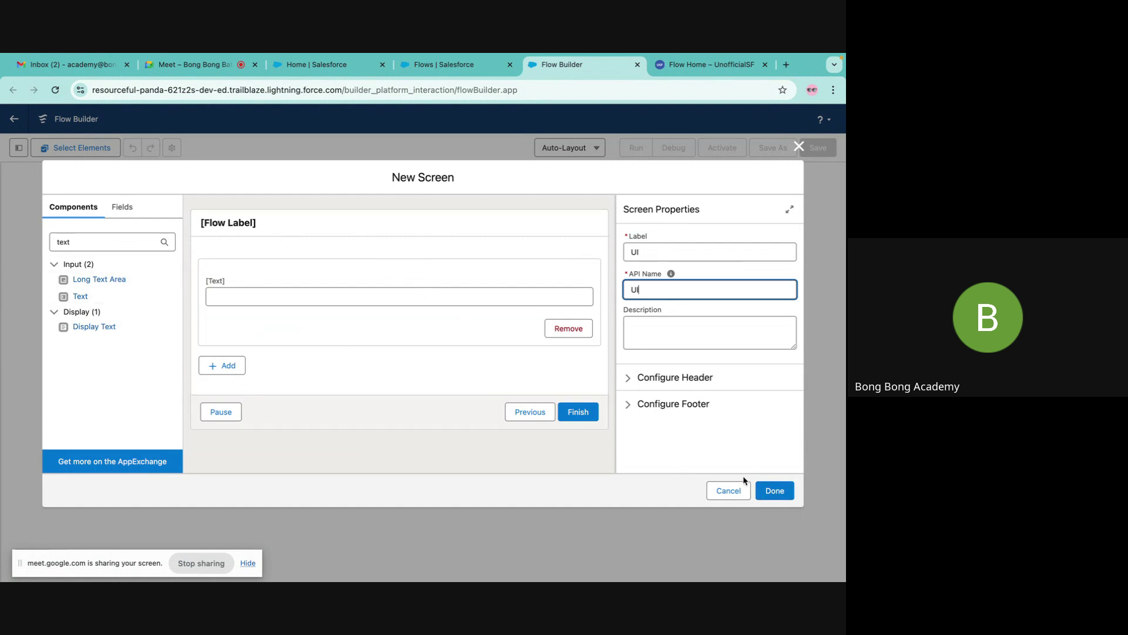
left_click_drag(107, 242, 9, 244)
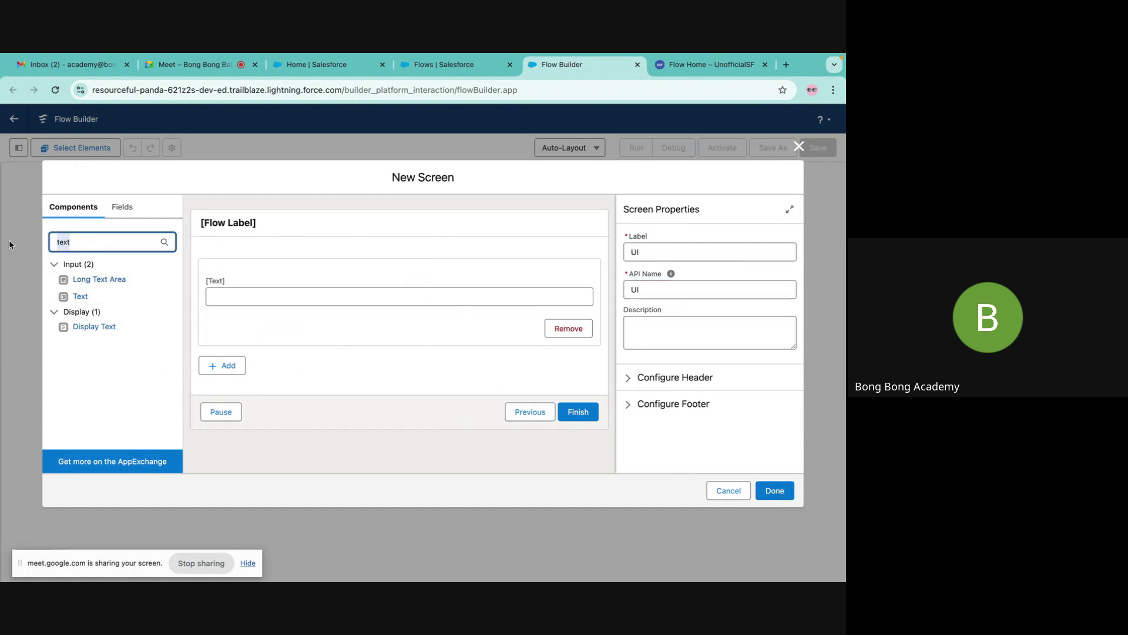
Add an Address component to the screen, then delete it again
key("BackSpace")
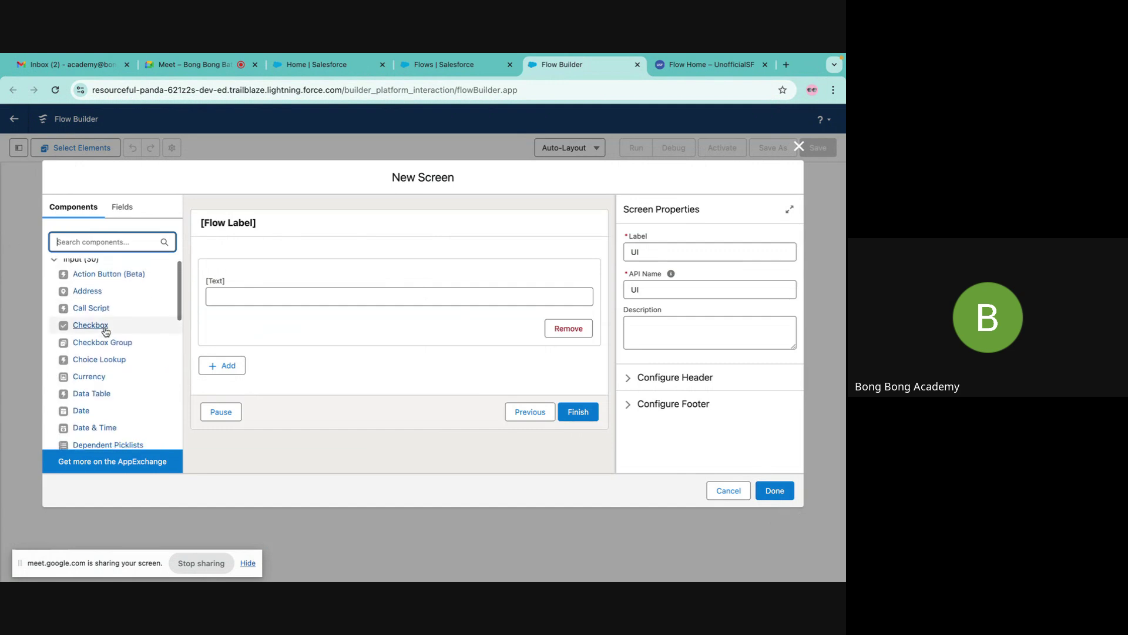
scroll(106, 332, "down", 1)
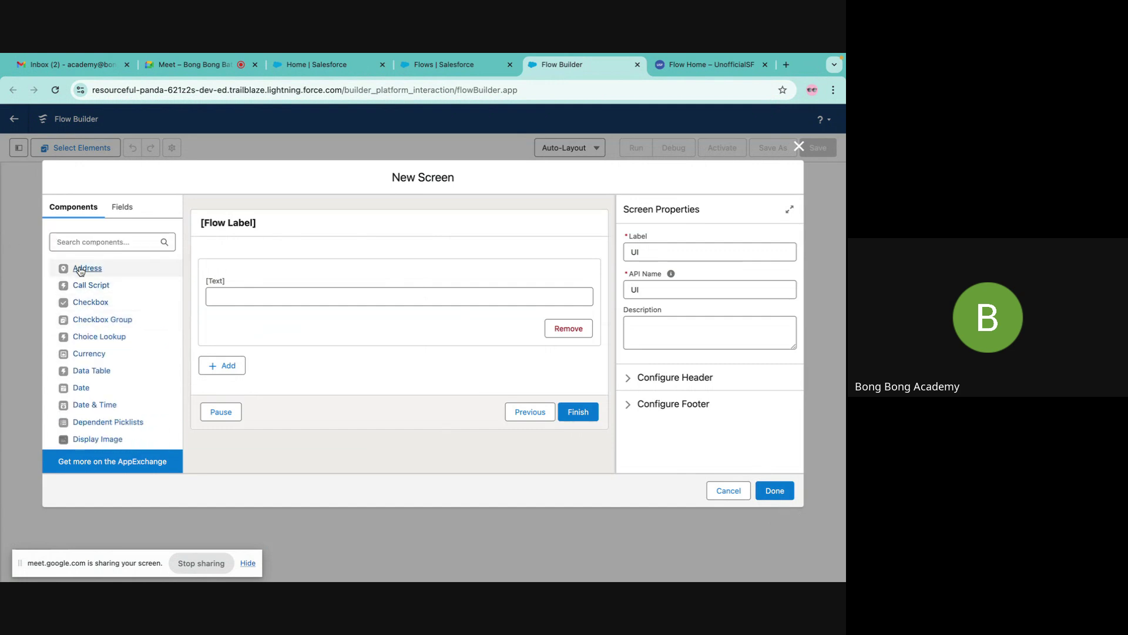
left_click_drag(88, 268, 225, 322)
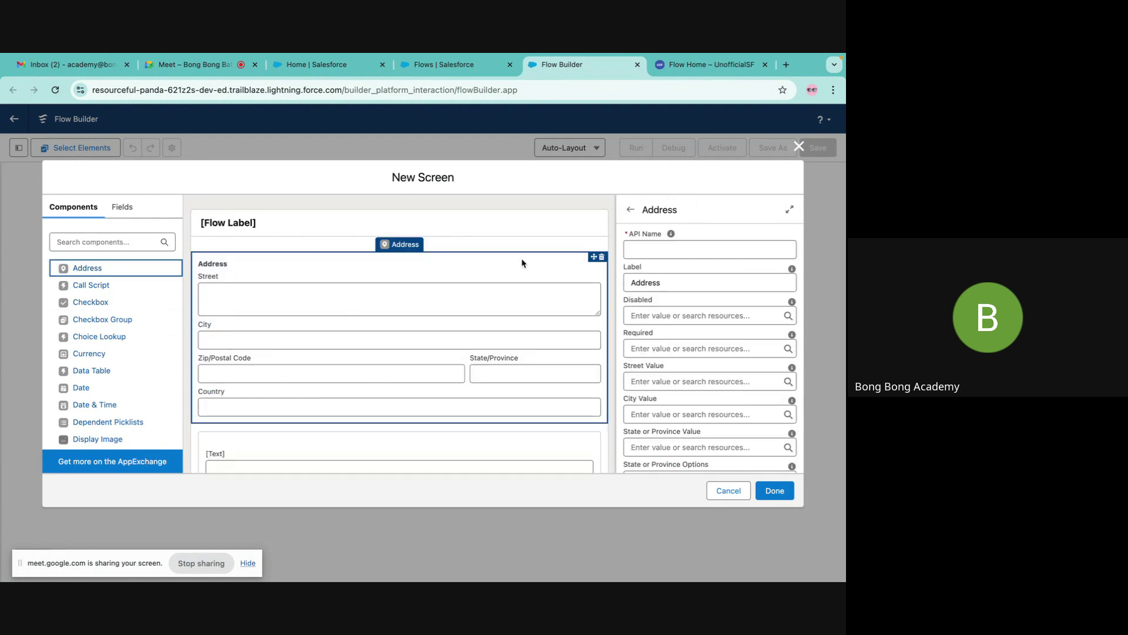
left_click(602, 259)
left_click(514, 367)
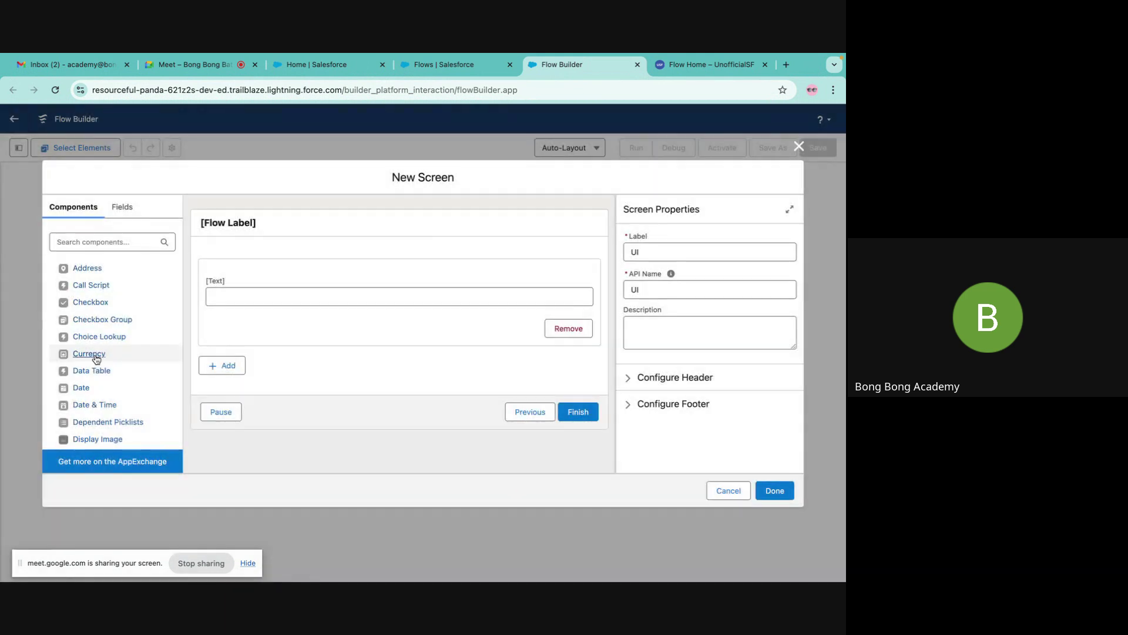
Place a Data Table component on the screen below the repeater
scroll(88, 341, "down", 2)
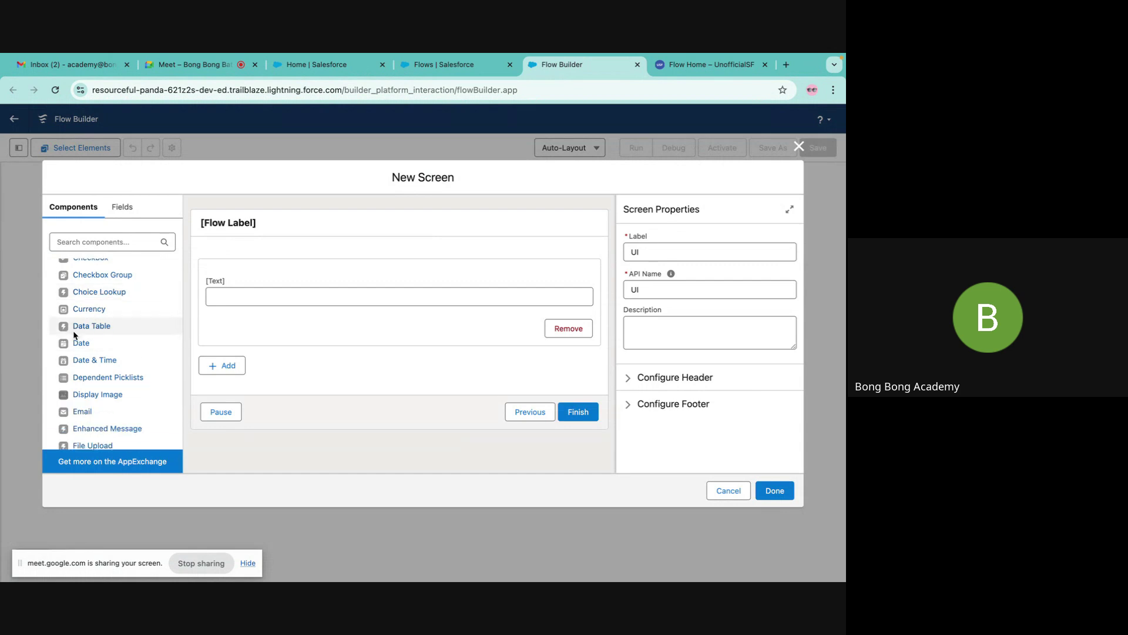
scroll(88, 332, "down", 1)
scroll(97, 335, "down", 2)
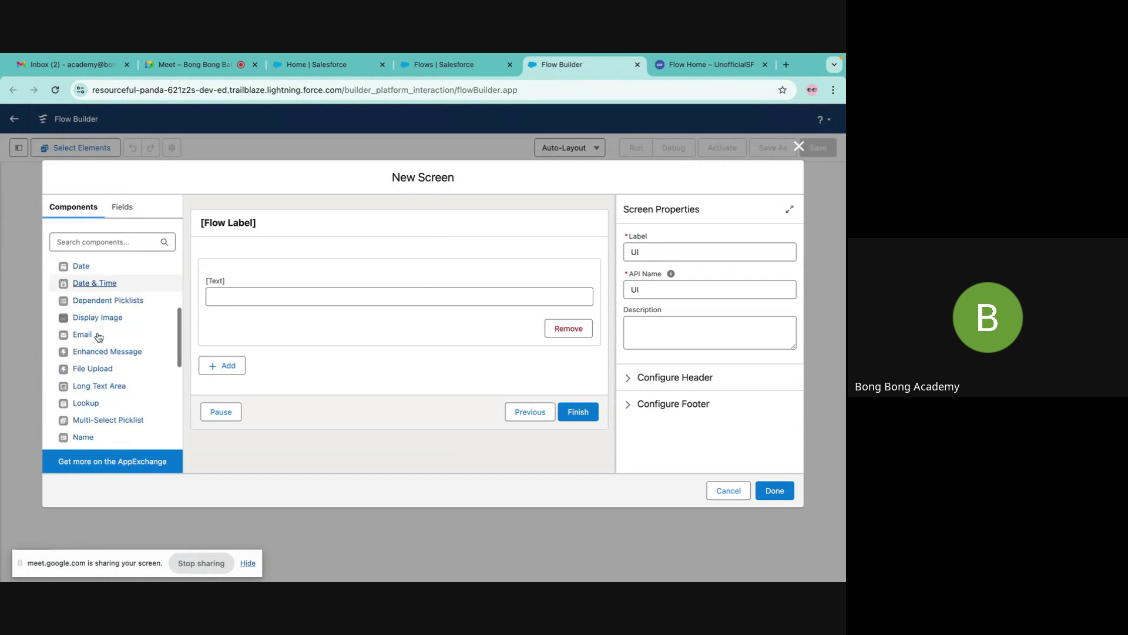
scroll(97, 335, "up", 2)
left_click_drag(91, 290, 219, 391)
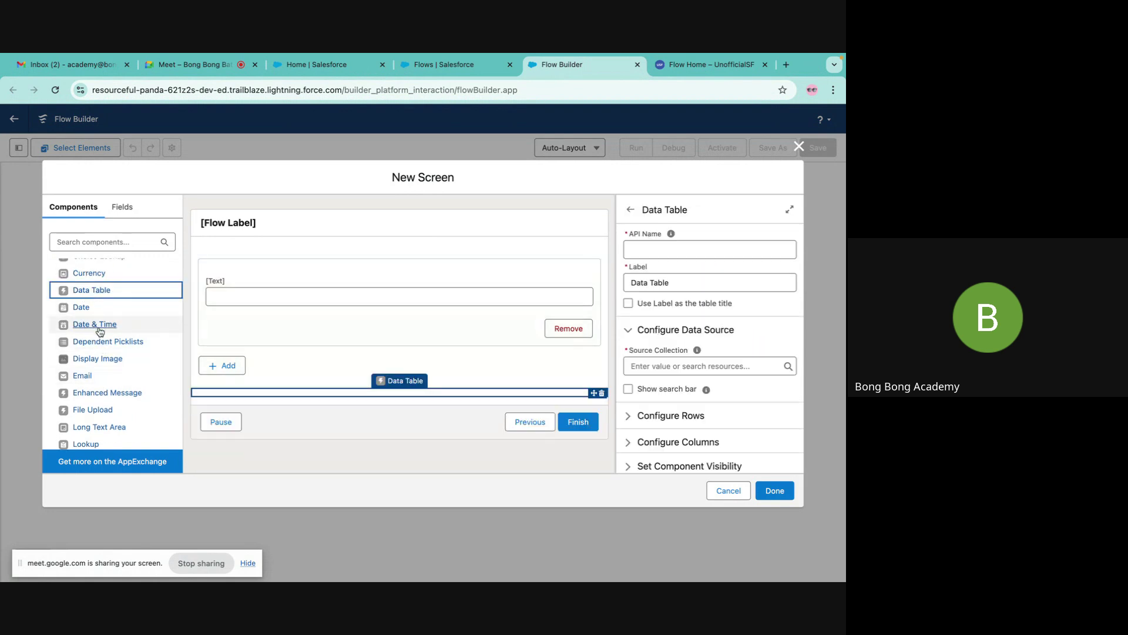
scroll(97, 329, "down", 1)
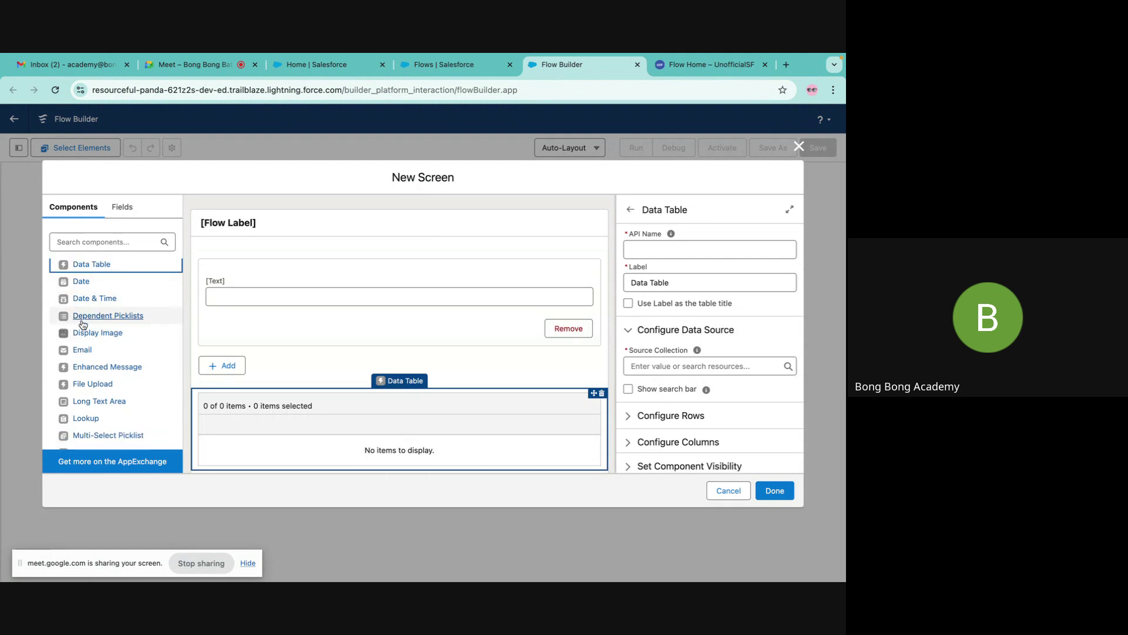
scroll(84, 341, "down", 2)
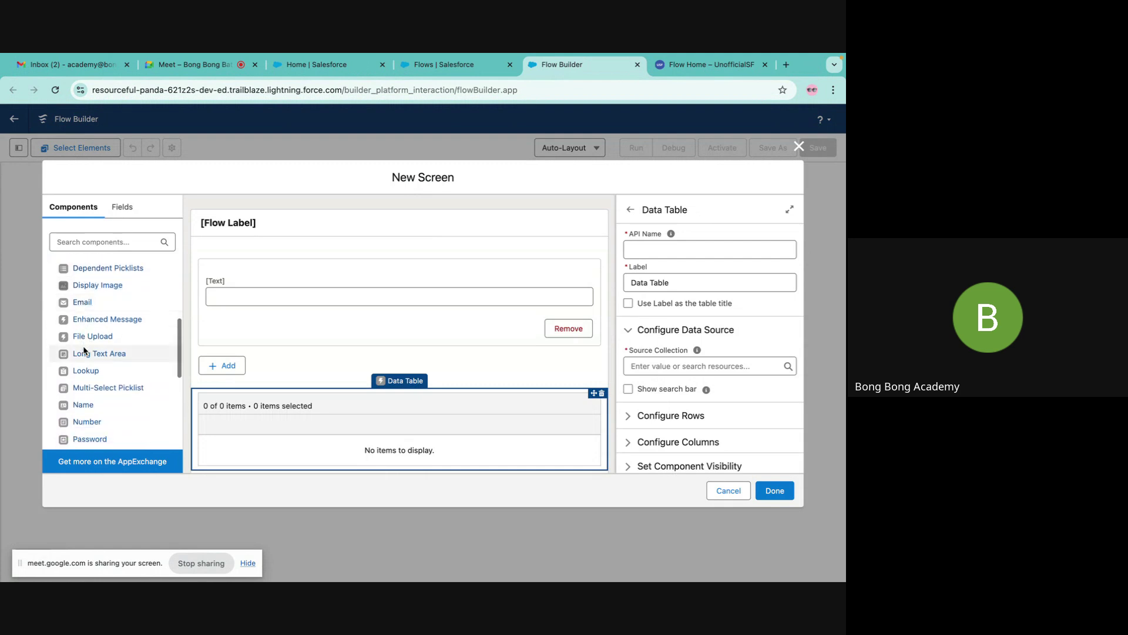
scroll(84, 351, "down", 3)
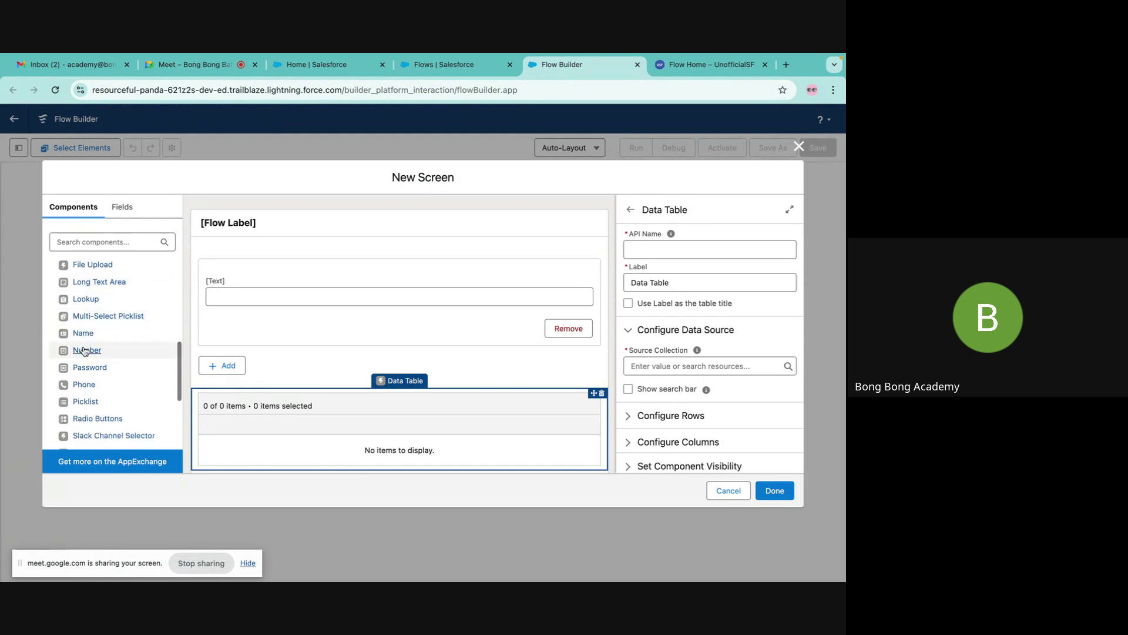
scroll(84, 351, "down", 3)
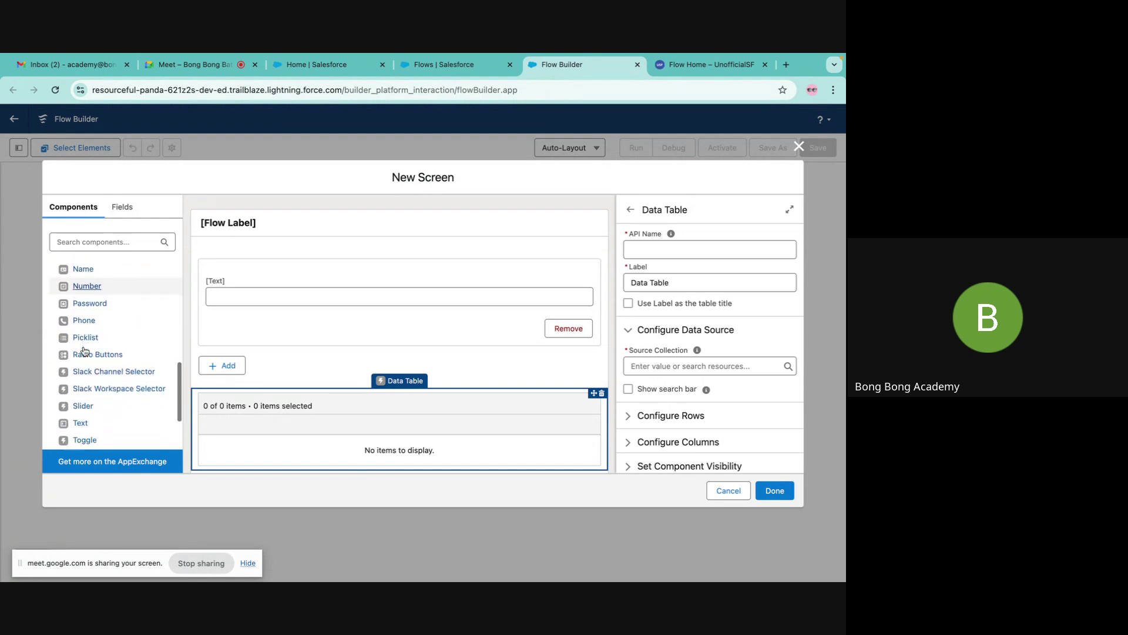
scroll(85, 351, "down", 2)
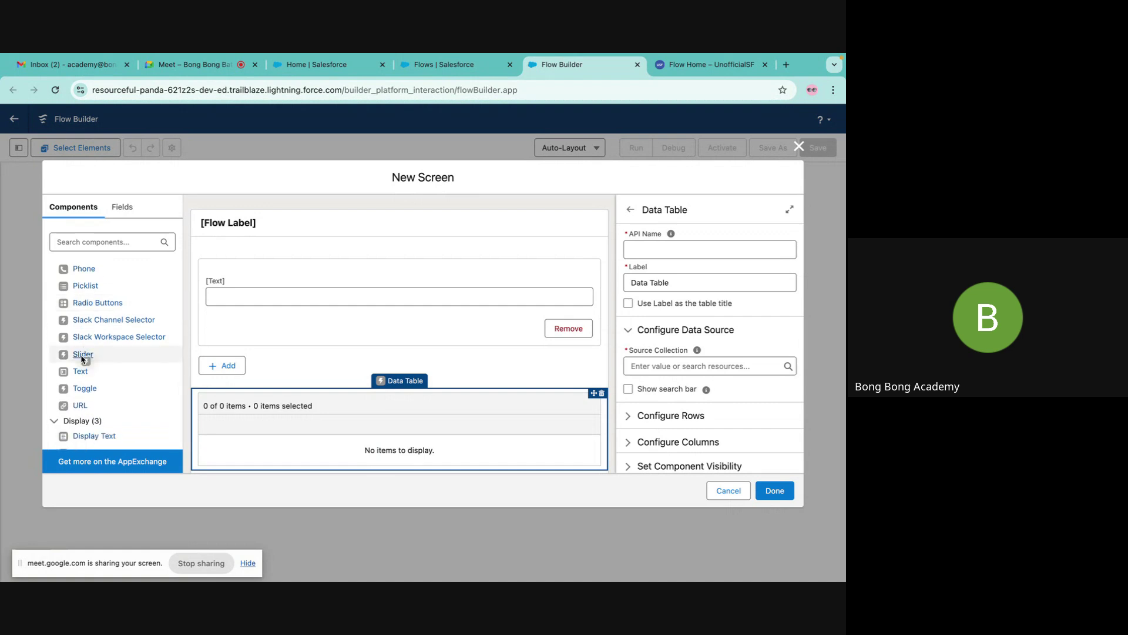
Add a Slider and Toggle, put the Toggle in a new Section, and move the repeater above it
left_click_drag(82, 356, 281, 385)
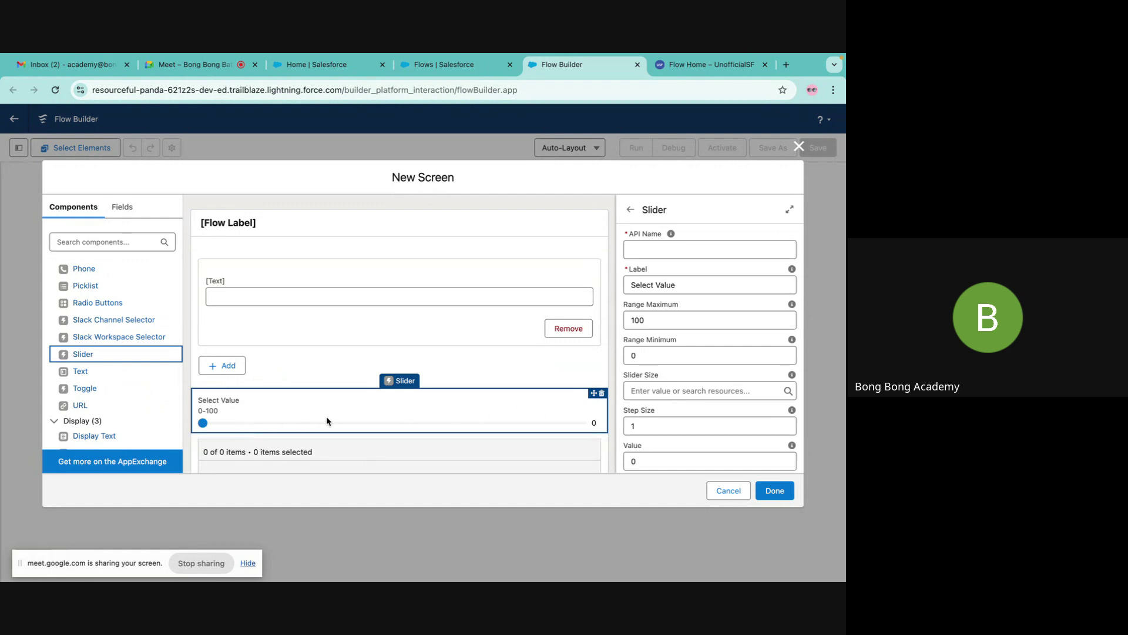
scroll(152, 404, "down", 1)
left_click_drag(85, 358, 212, 254)
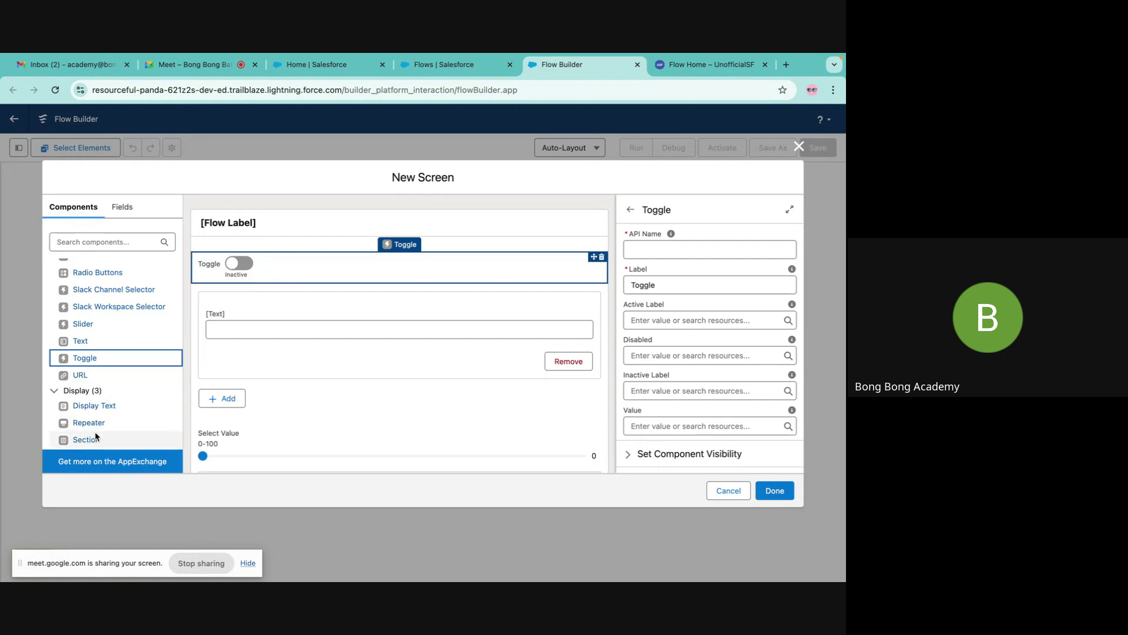
mouse_move(87, 440)
left_mouse_down()
mouse_move(209, 282)
mouse_move(211, 254)
left_mouse_up()
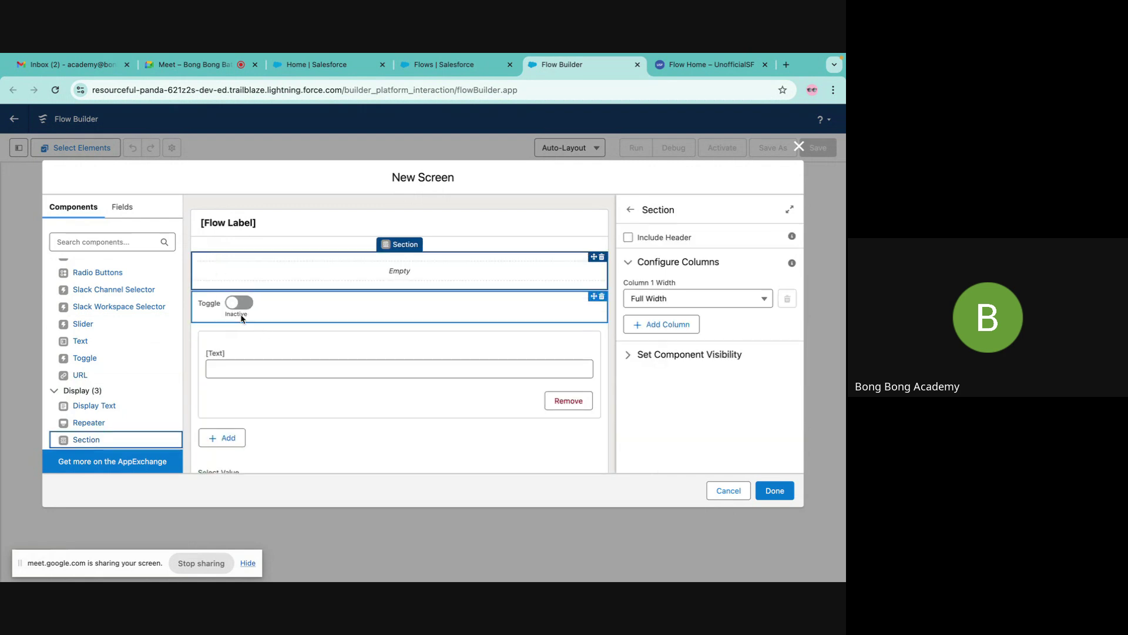
left_click_drag(242, 316, 252, 274)
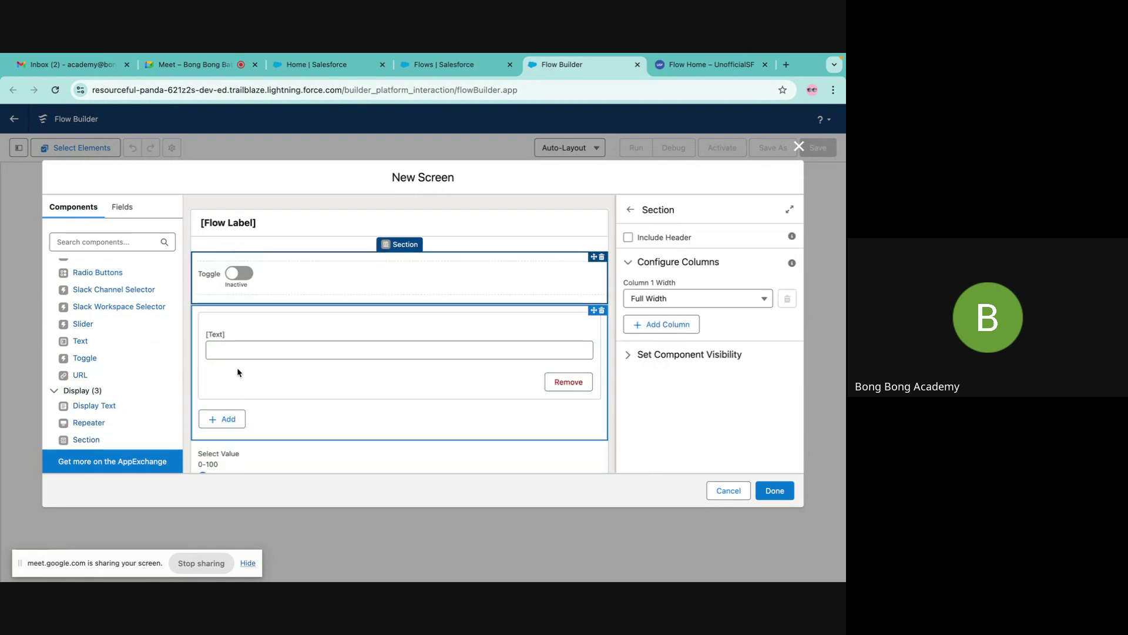
mouse_move(211, 309)
left_mouse_down()
mouse_move(216, 272)
mouse_move(212, 298)
left_mouse_up()
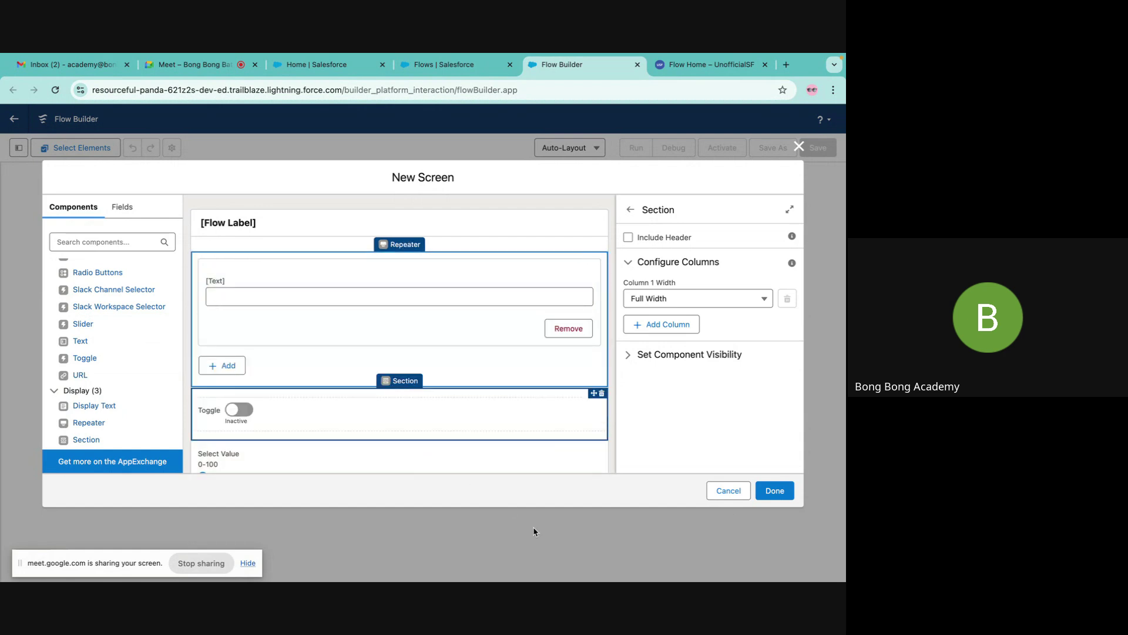
Give the repeater the API name R and retry Done to reveal remaining errors
left_click(774, 490)
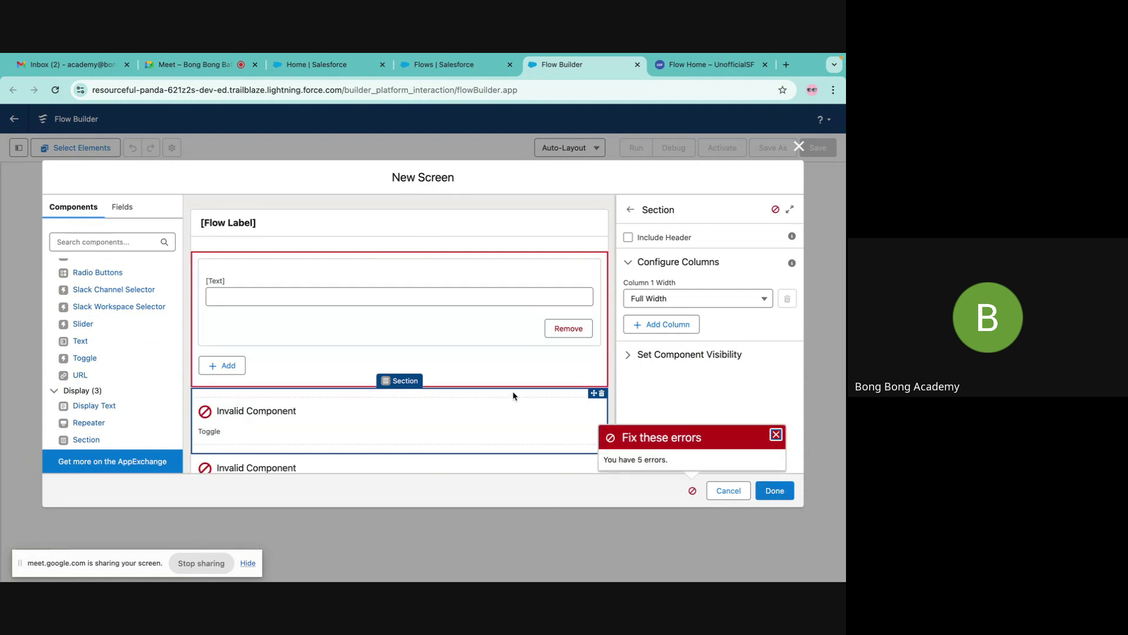
left_click(305, 262)
left_click(672, 253)
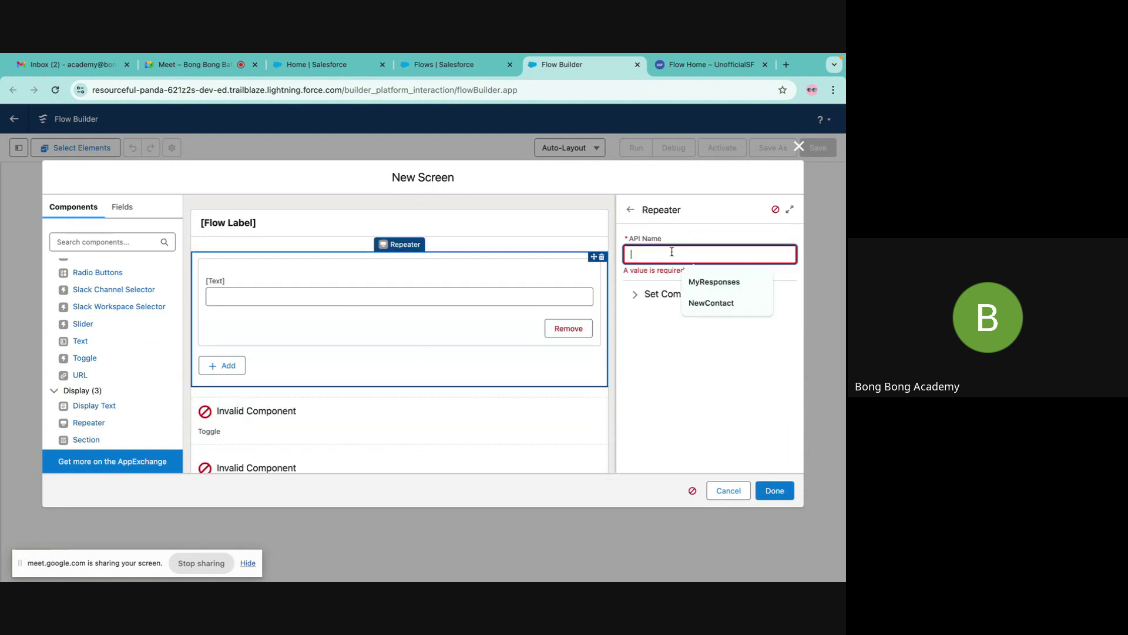
type("Repeater")
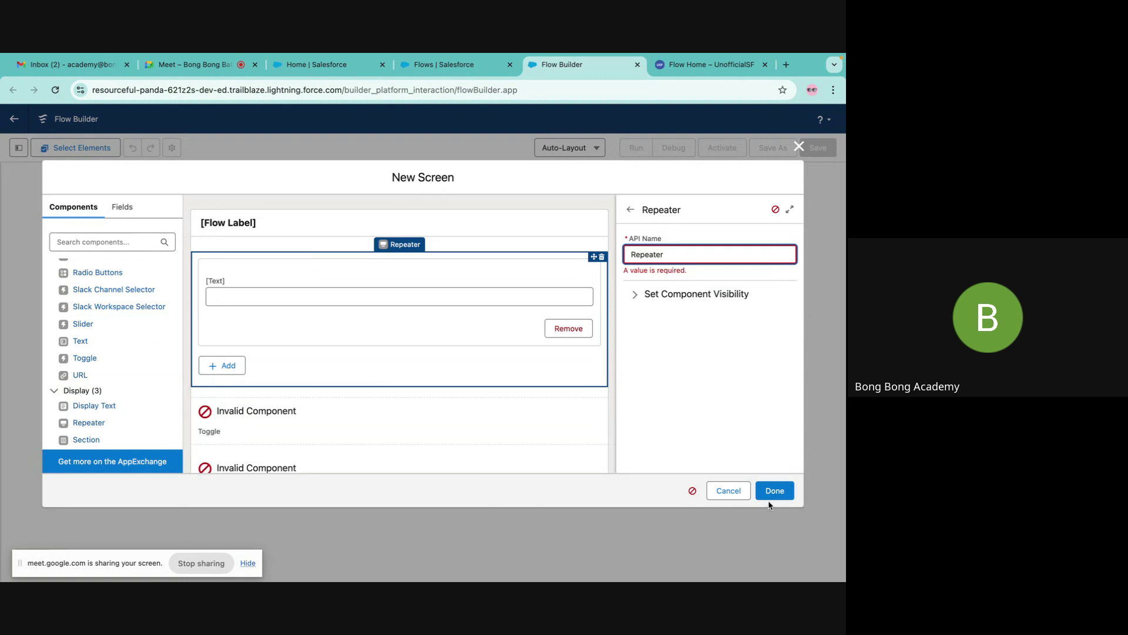
left_click(769, 491)
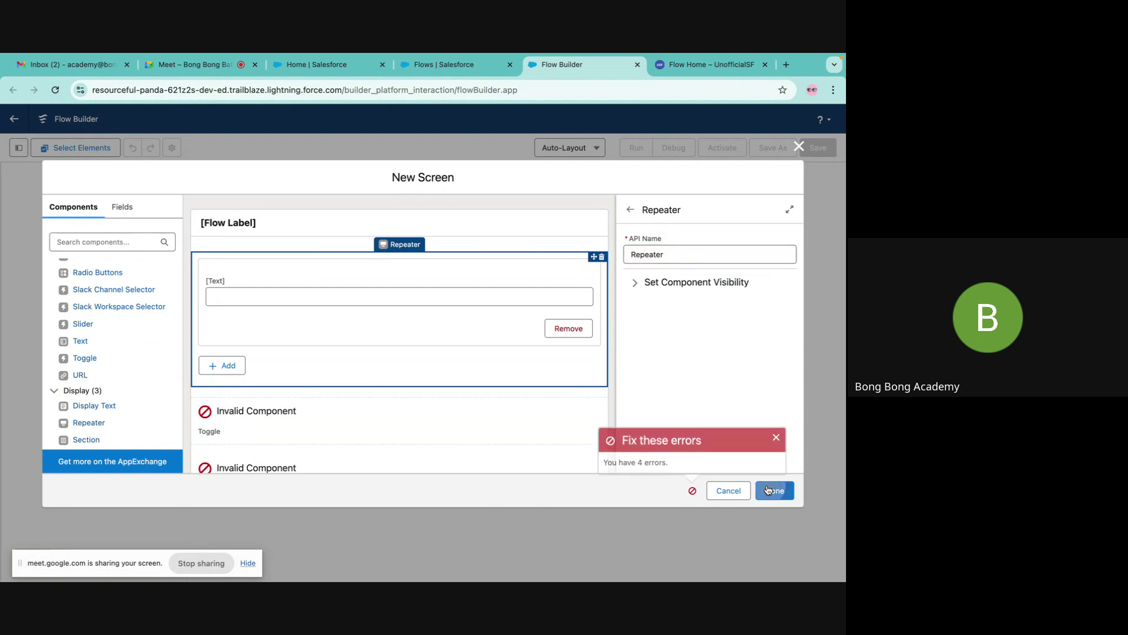
Set the Toggle's API name to Toggle and the Slider's to Slider, then recheck errors
left_click(481, 422)
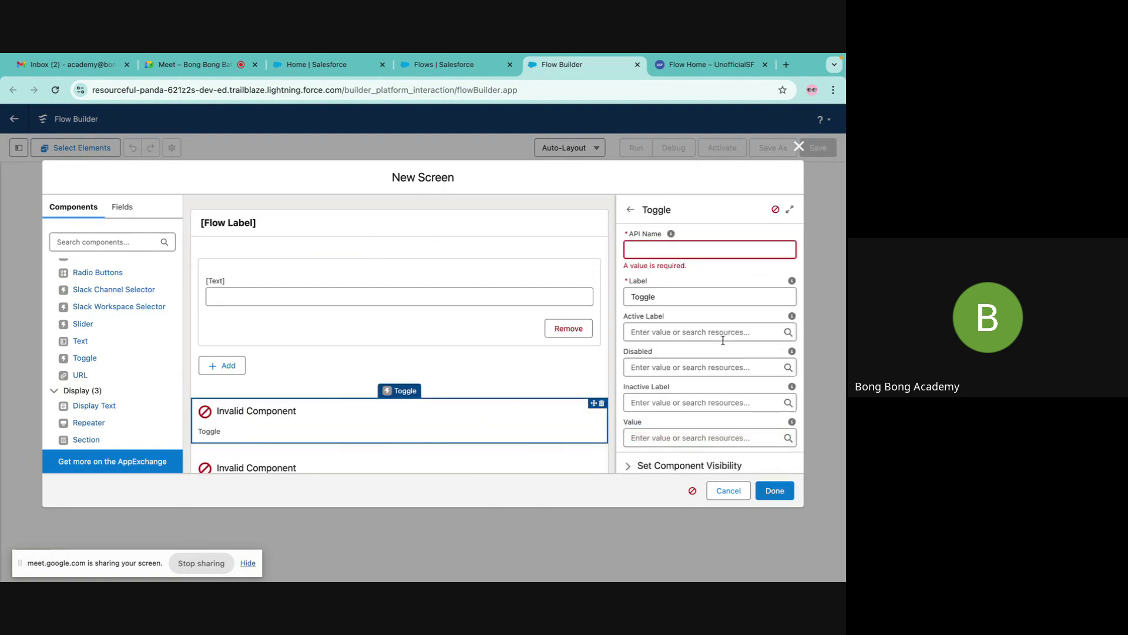
left_click(659, 251)
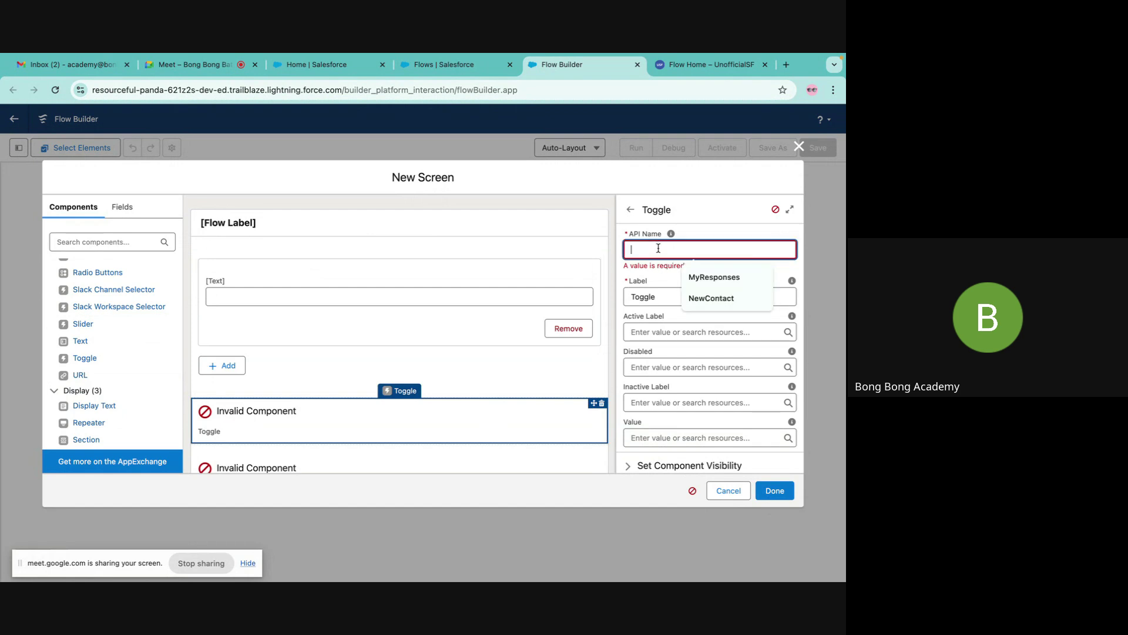
type("Toggle")
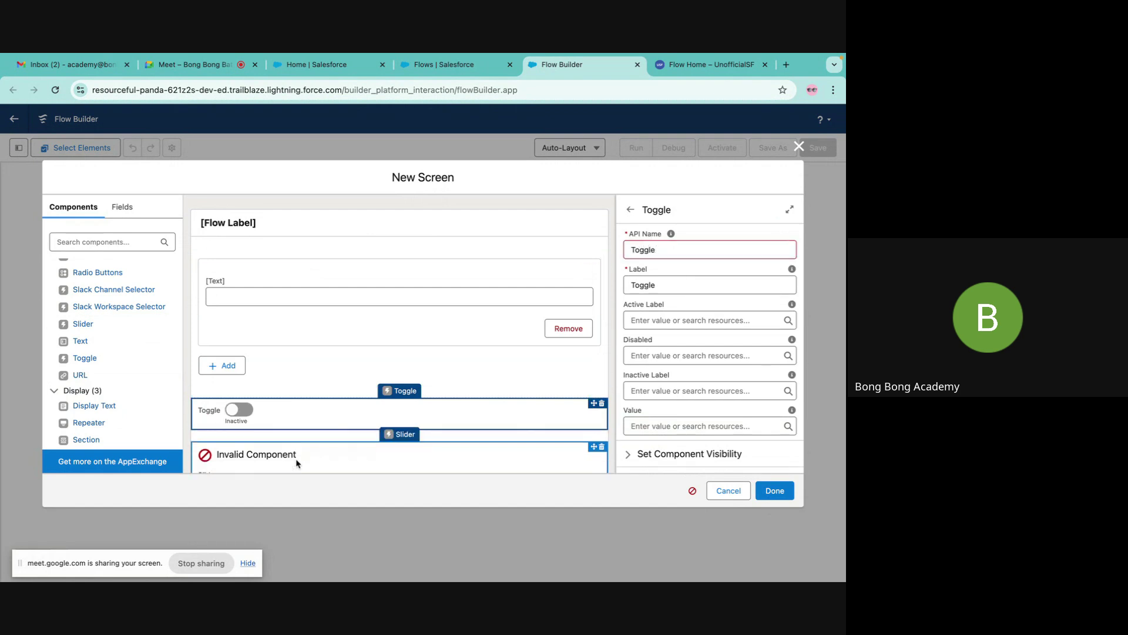
left_click(399, 447)
left_click(652, 252)
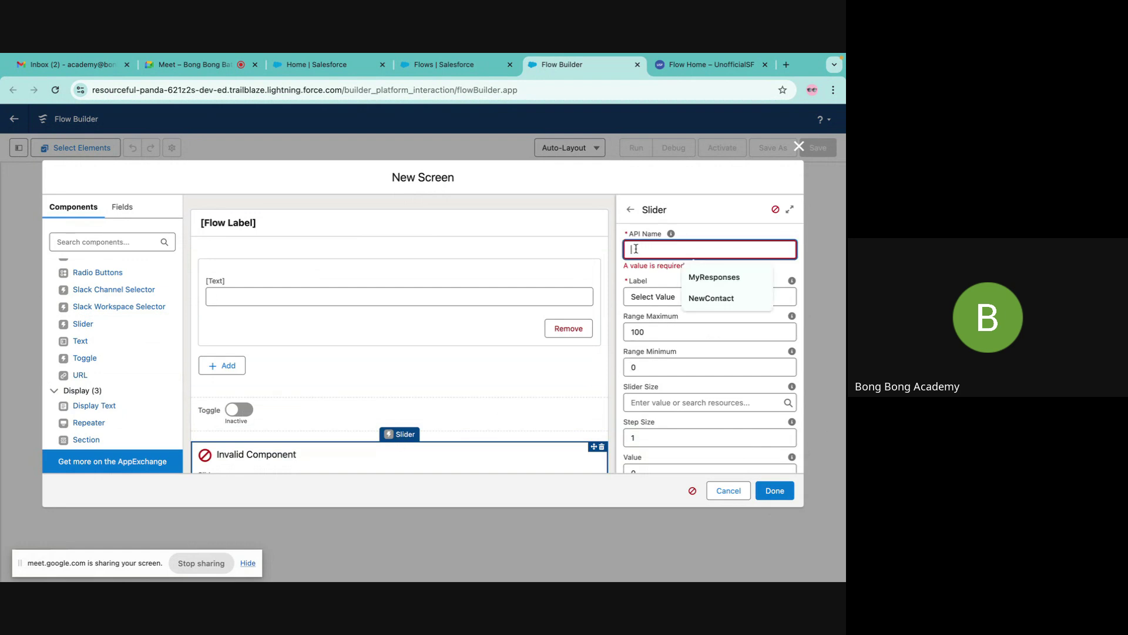
type("Slider")
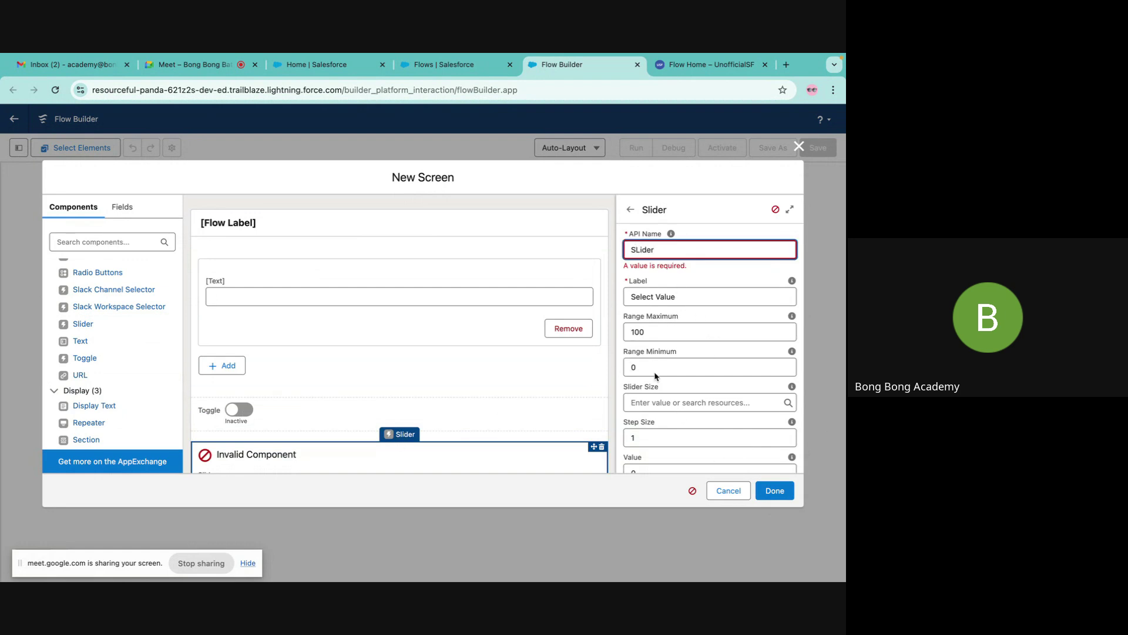
left_click(764, 493)
scroll(478, 393, "down", 2)
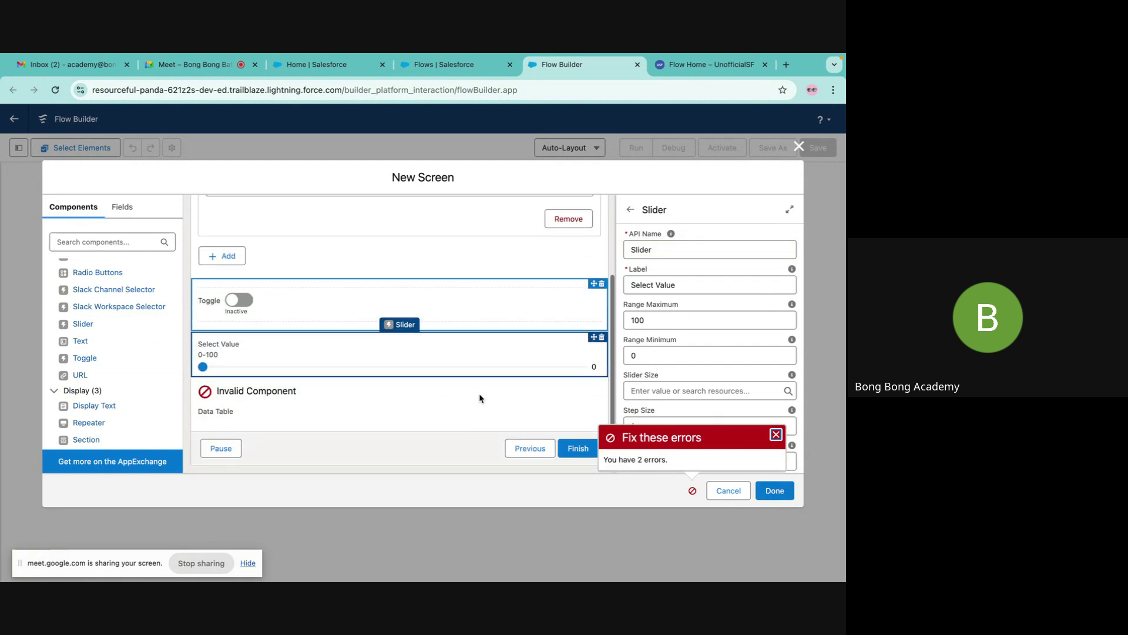
Give the Data Table component the API name DT
left_click(478, 393)
left_click(647, 251)
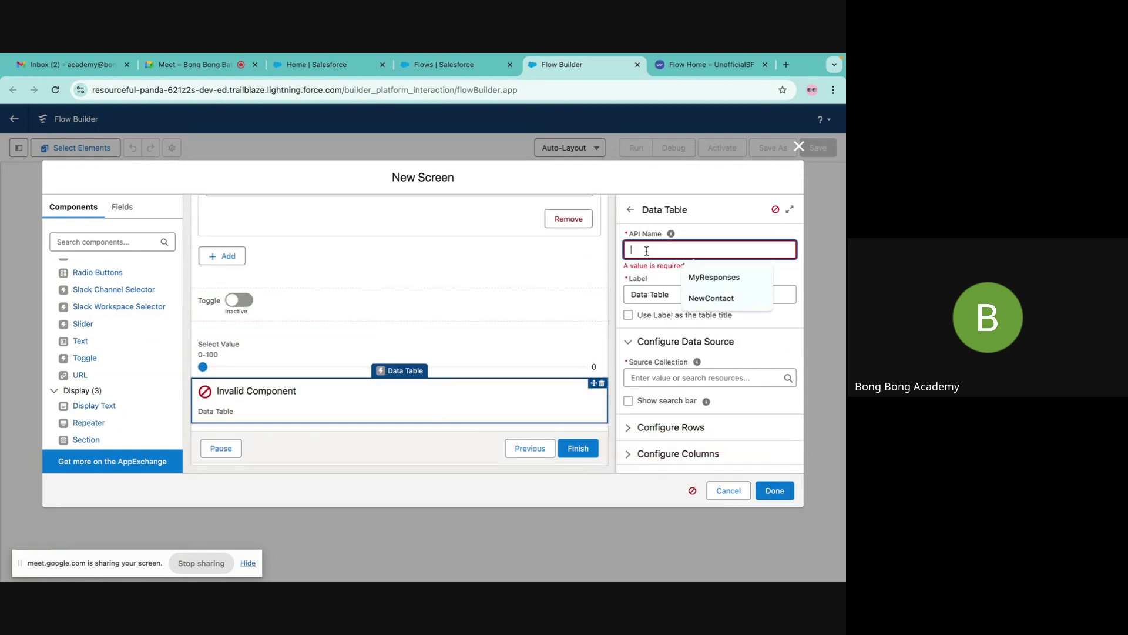
type("DT")
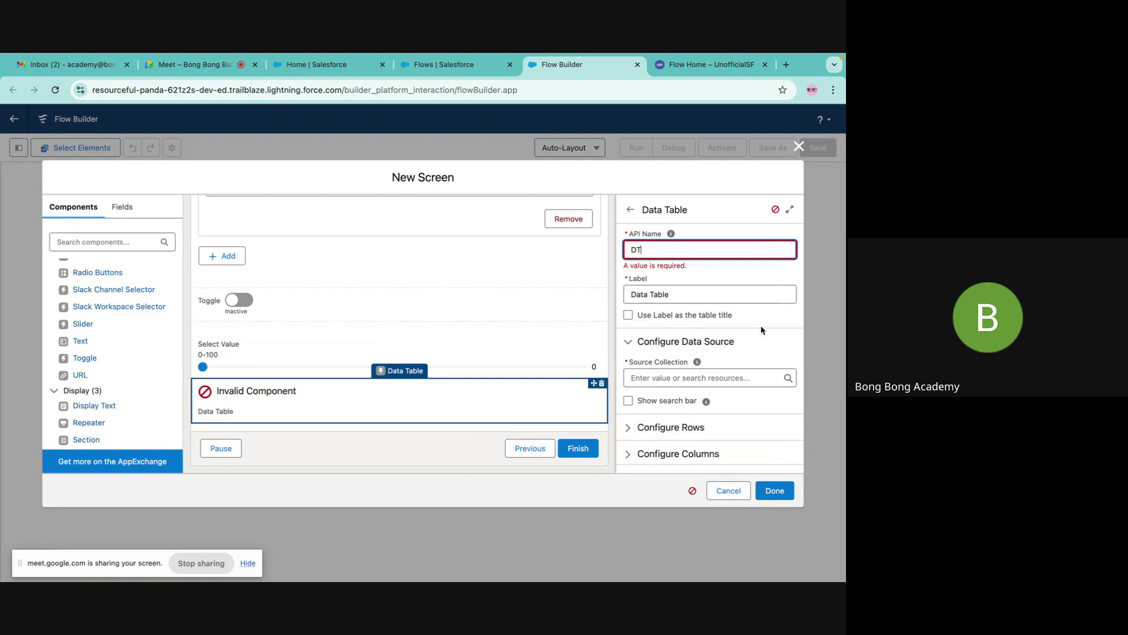
Start a new resource as the Data Table's source collection and list the resource types
left_click(775, 491)
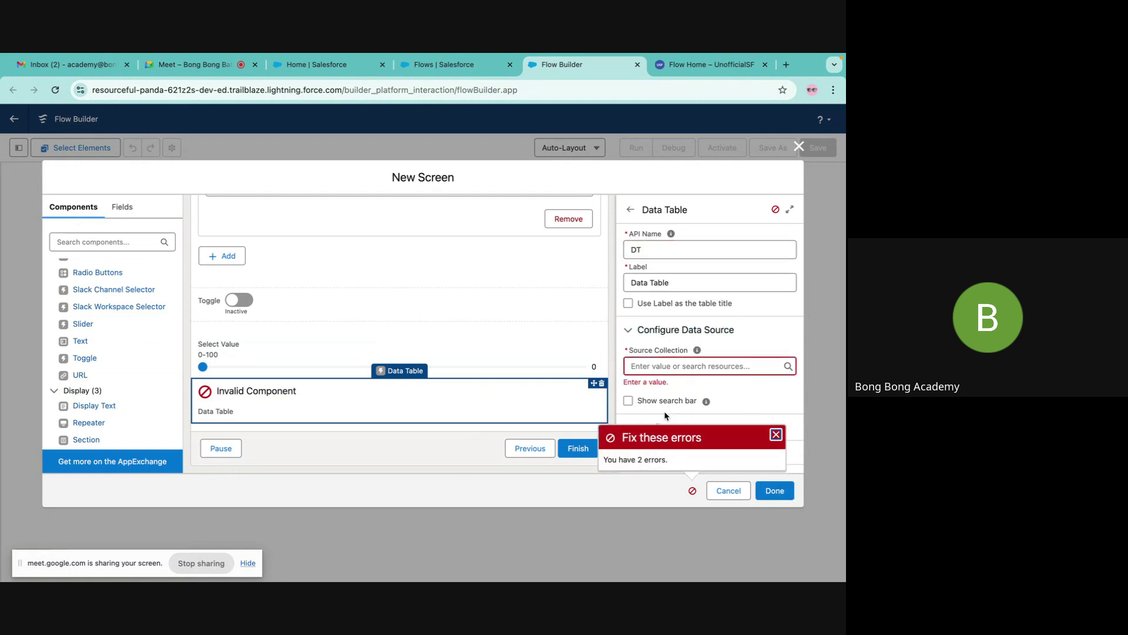
left_click(653, 363)
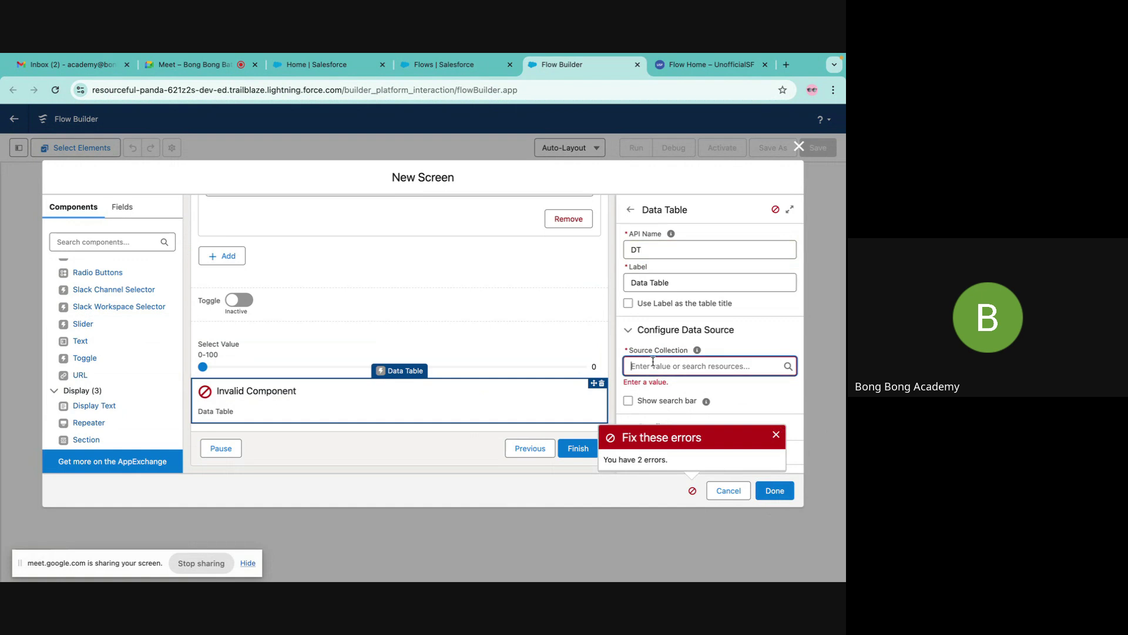
left_click(777, 436)
left_click(649, 366)
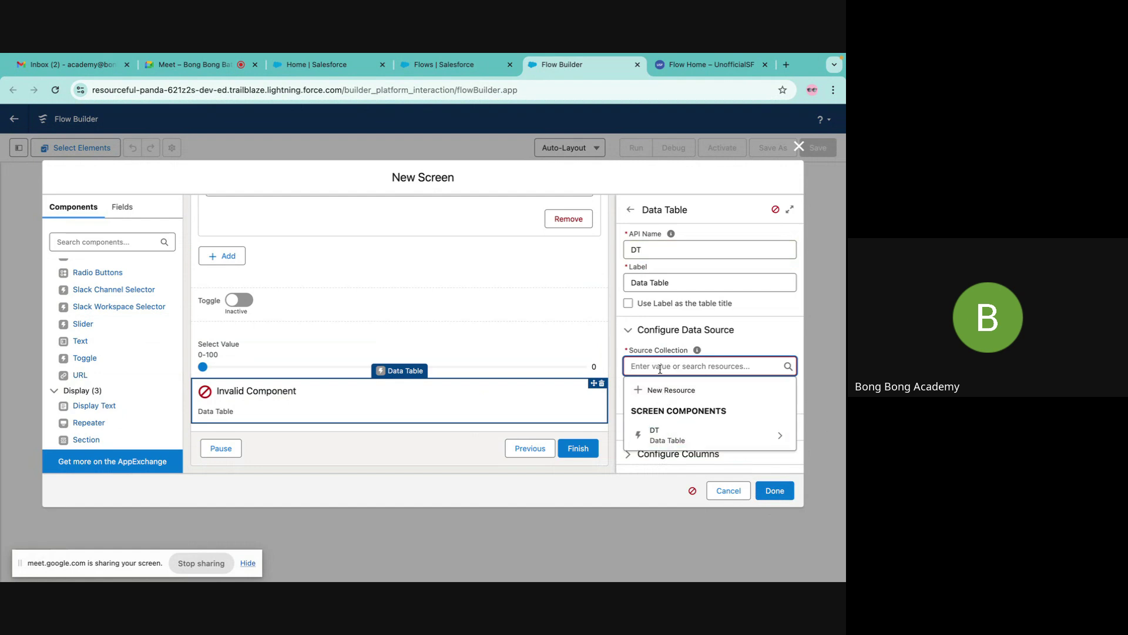
left_click(668, 390)
left_click(212, 295)
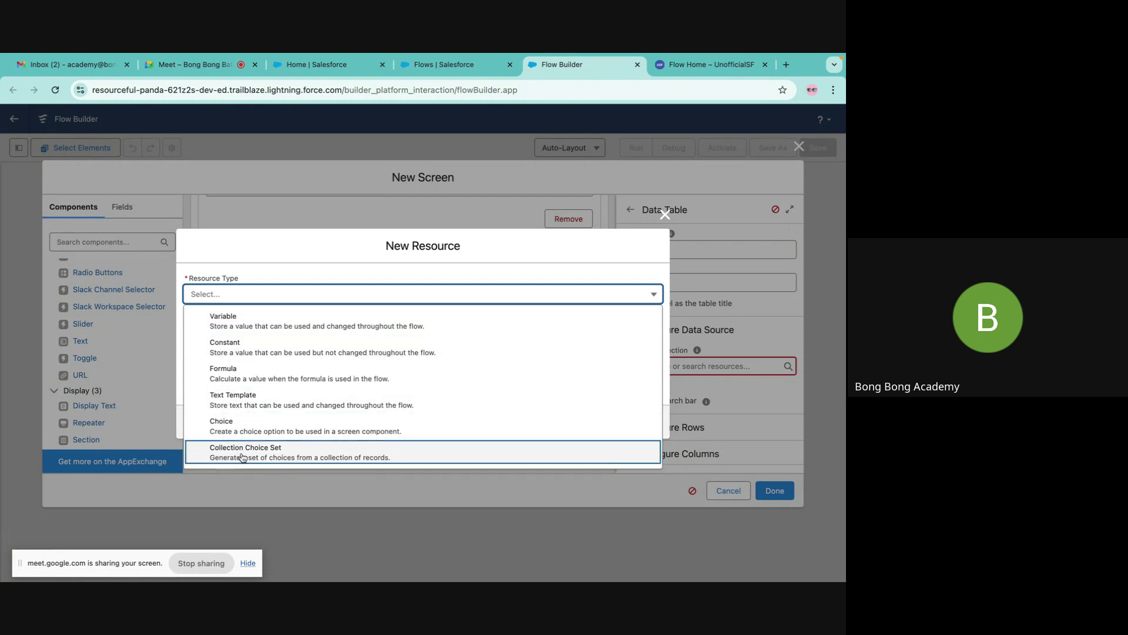
Set the new resource's type to Collection Choice Set
left_click(242, 457)
left_click(223, 326)
left_click(227, 409)
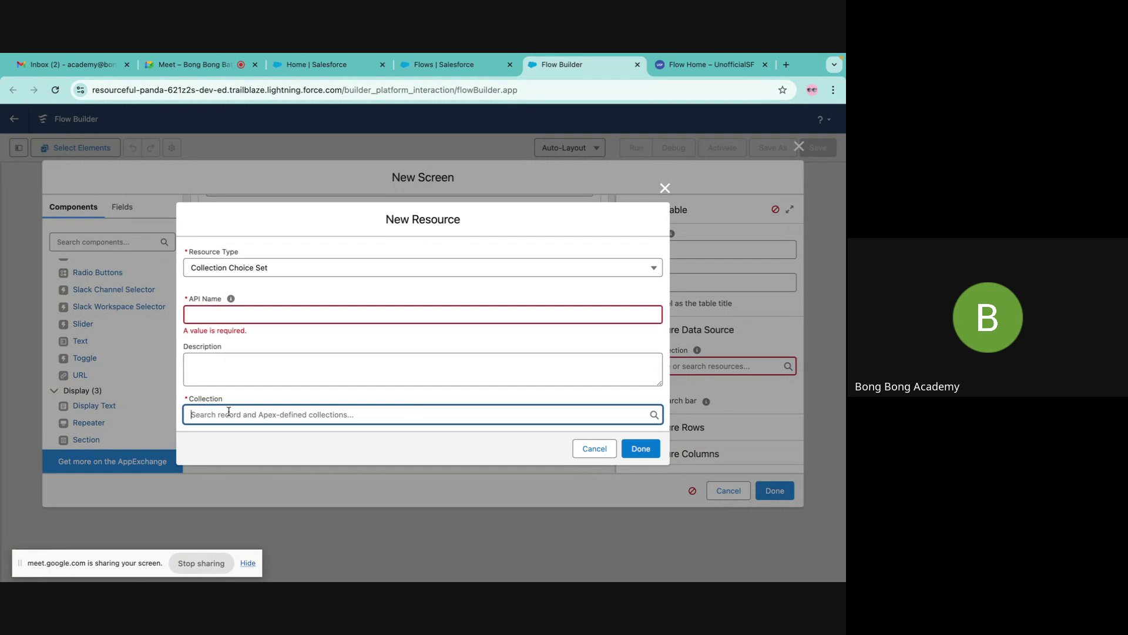
Bring the resource type choices back up to reconsider Collection Choice Set
left_click(249, 263)
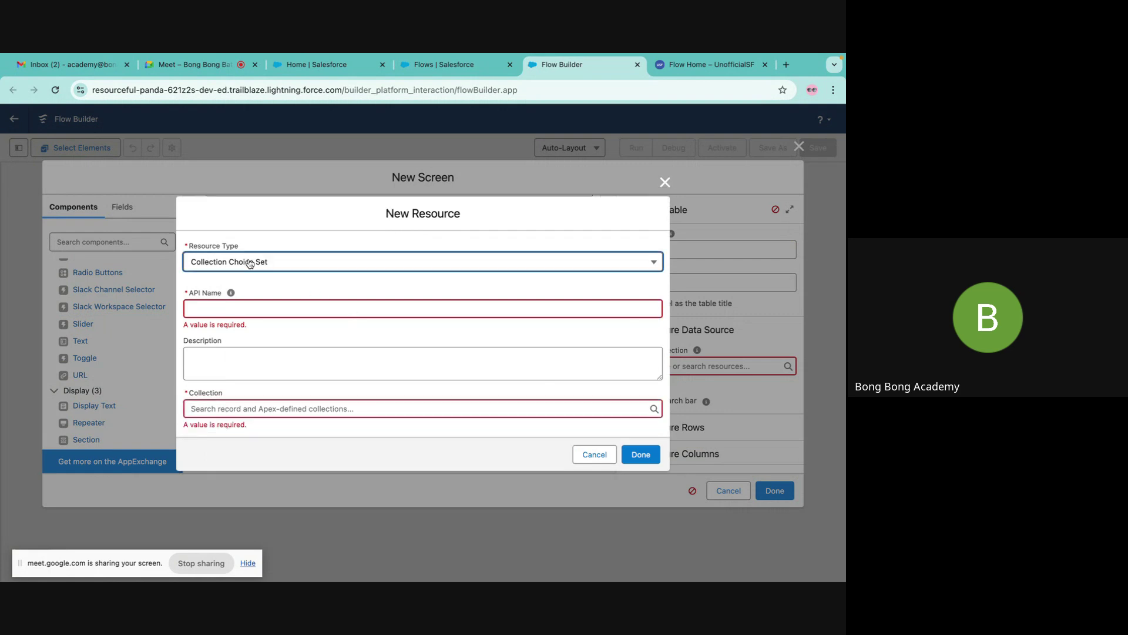
left_click(250, 263)
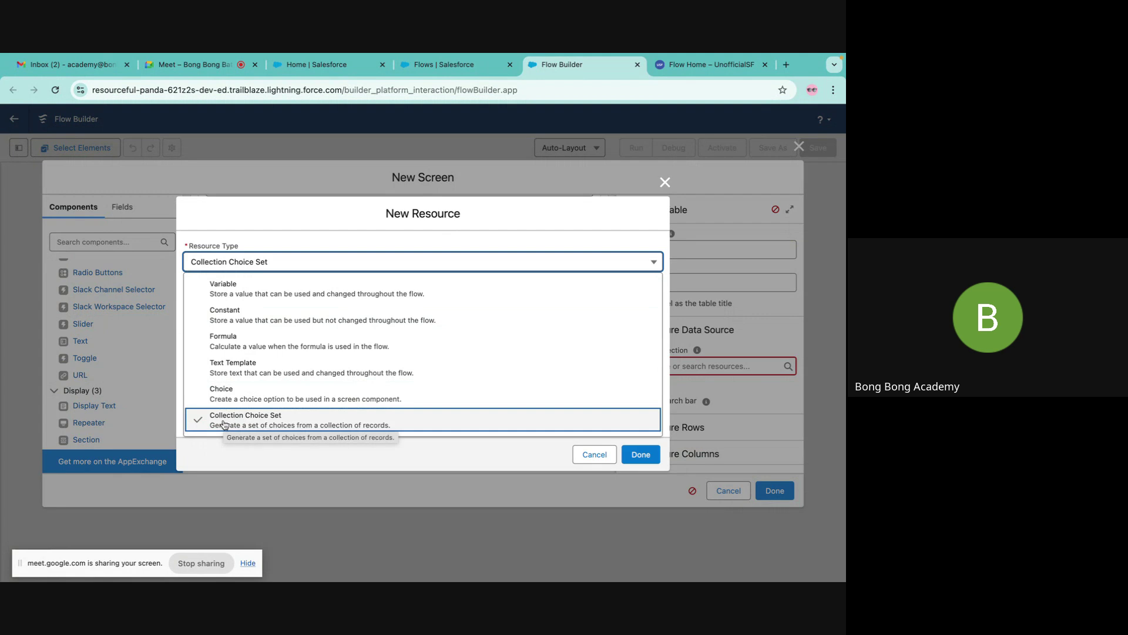
left_click(223, 422)
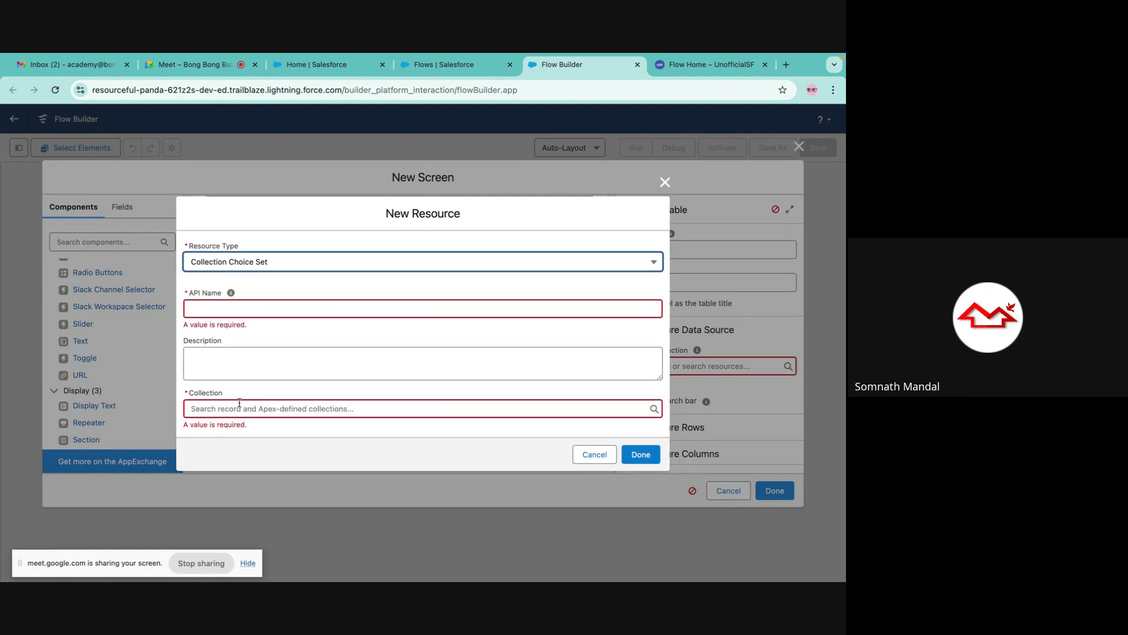
left_click(233, 265)
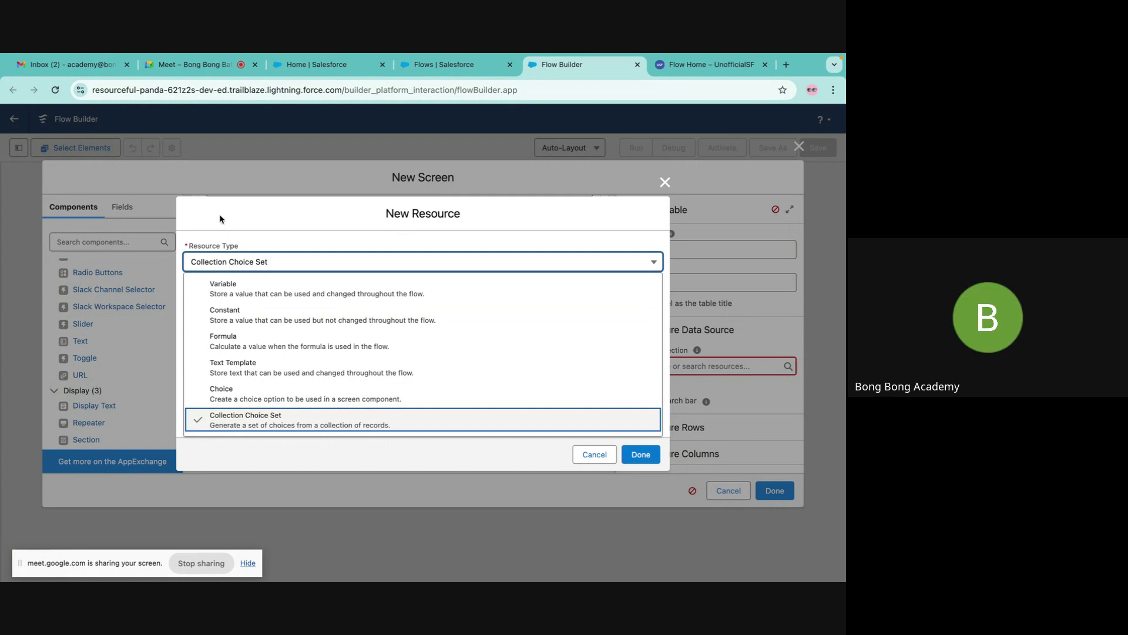
left_click(221, 213)
left_click(240, 266)
Make the resource a multi-value Variable of data type Record for the Account object
left_click(221, 292)
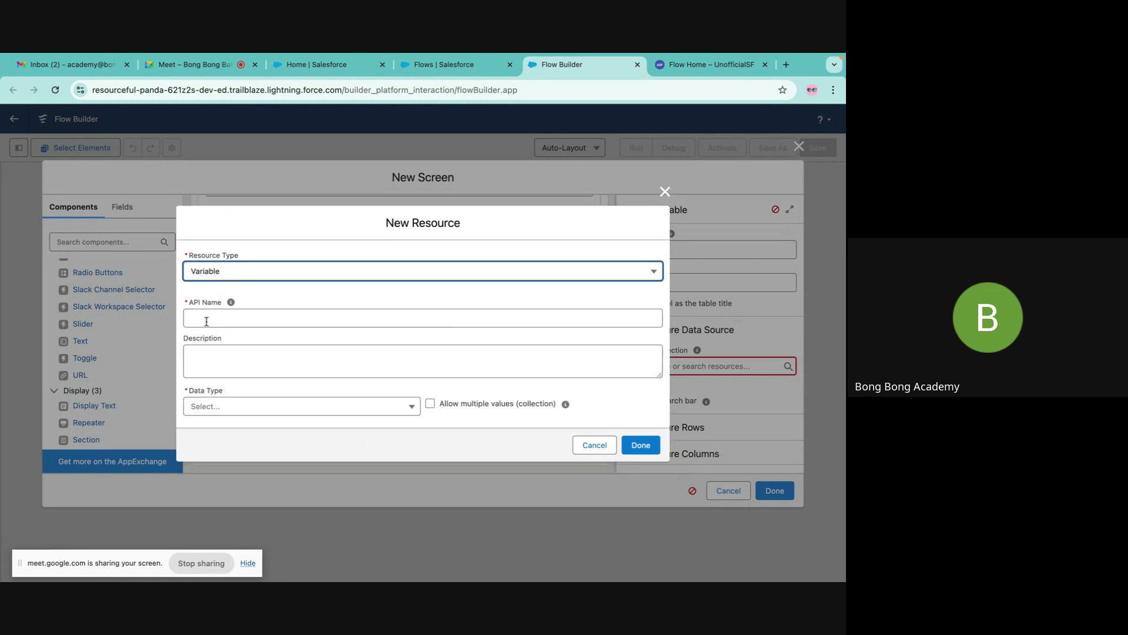
left_click(430, 403)
left_click(374, 408)
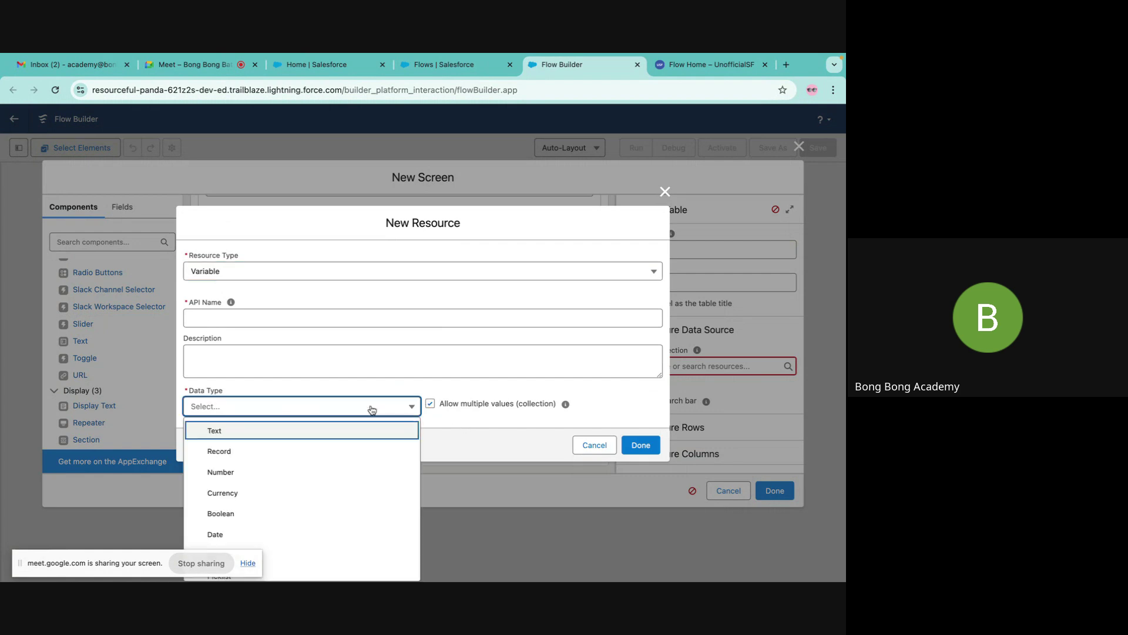
left_click(309, 451)
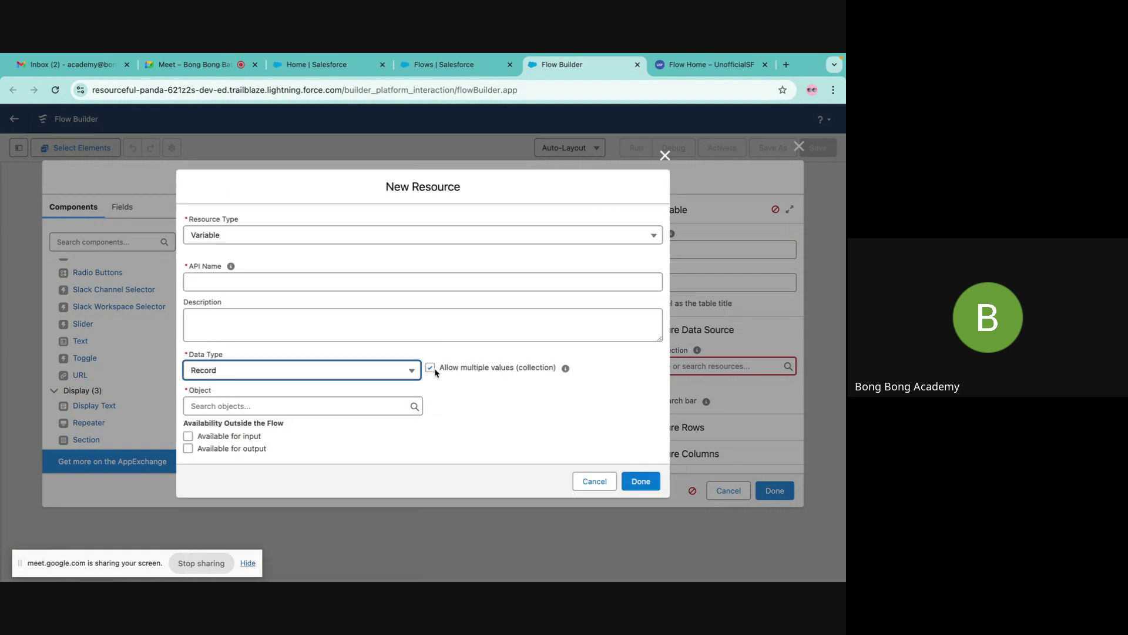
left_click(277, 406)
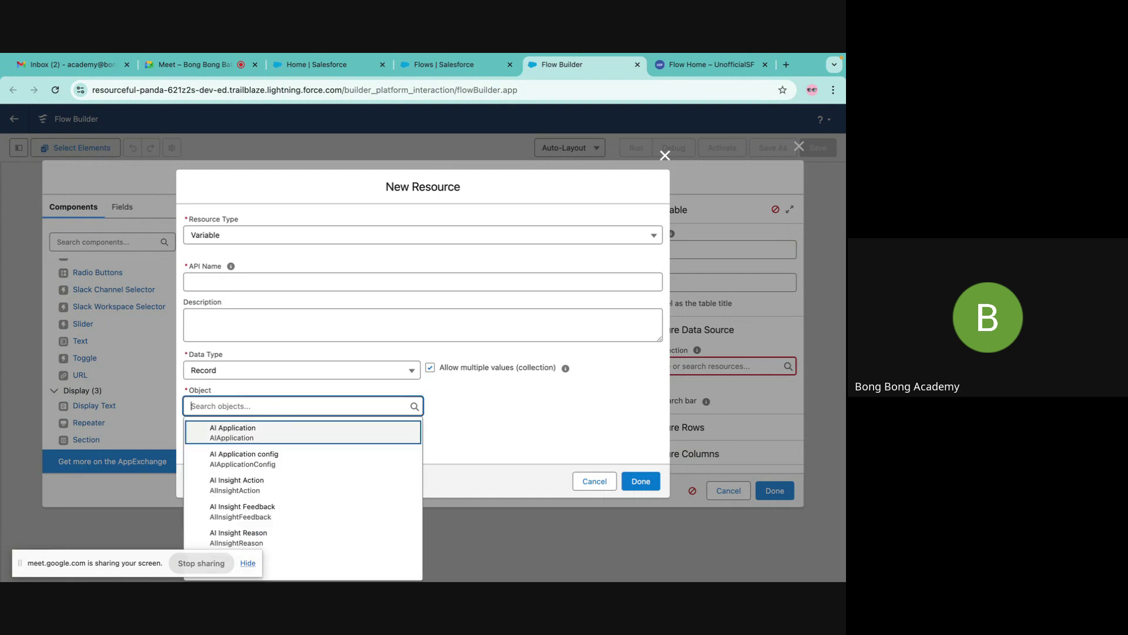
type("opp")
key("BackSpace")
key("BackSpace")
key("BackSpace")
type("Ao")
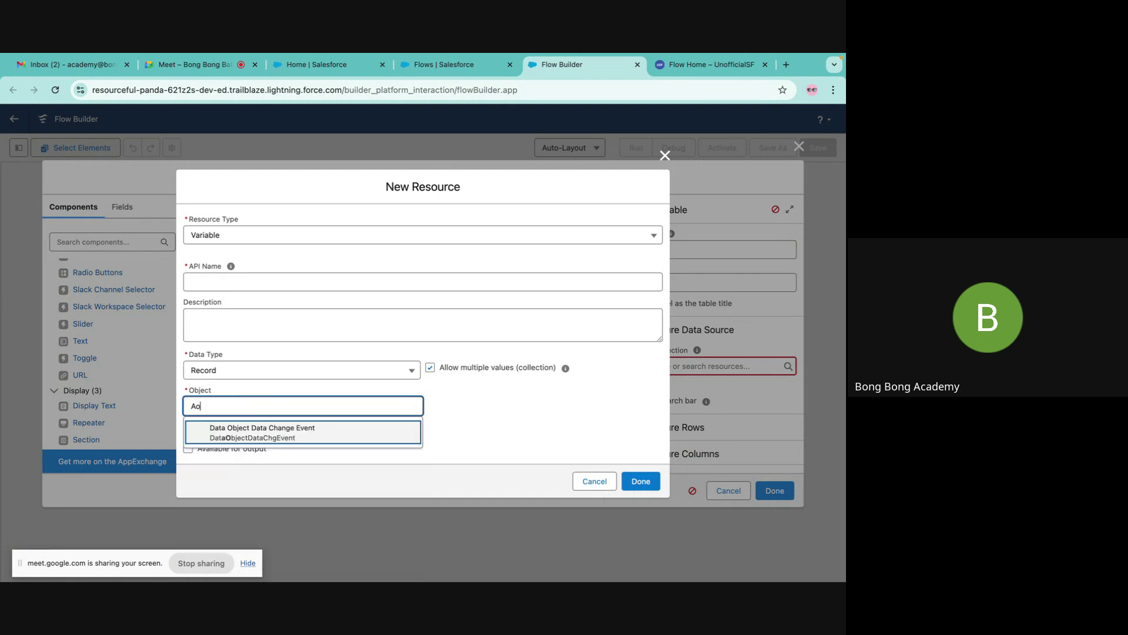
key("BackSpace")
type("cco")
left_click(263, 429)
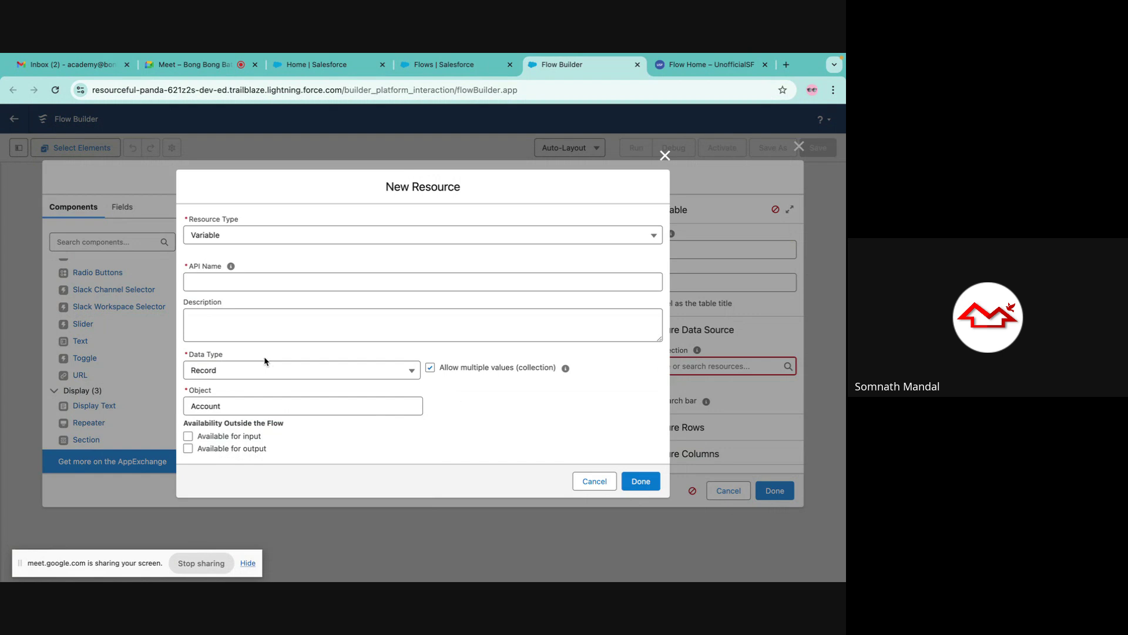
Name the collection variable Accounts and save it
left_click(208, 285)
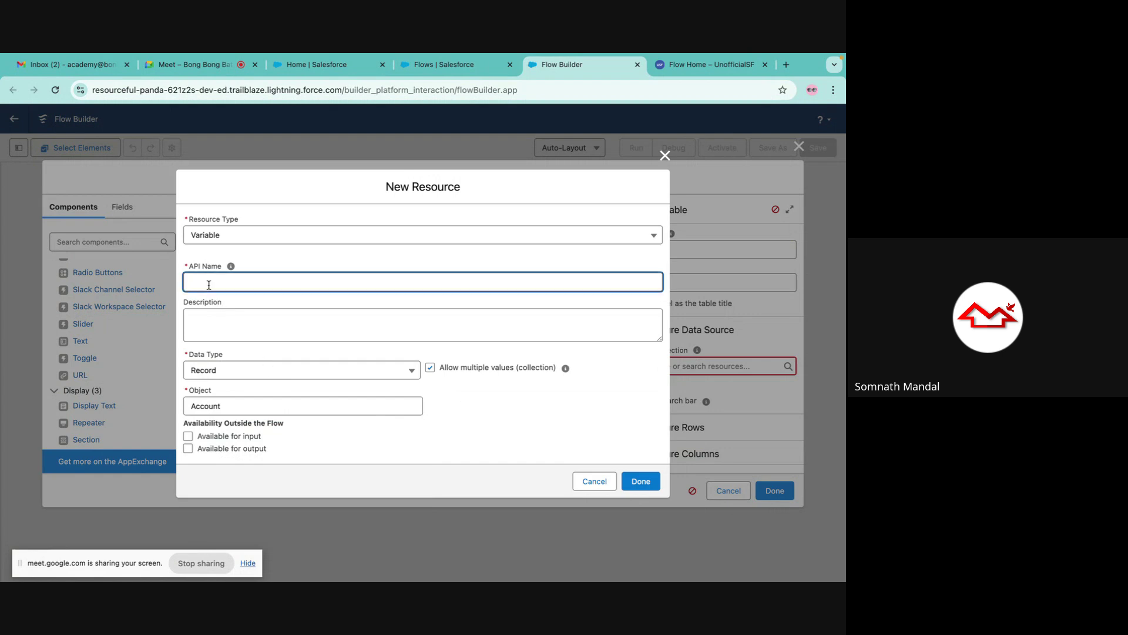
type("C")
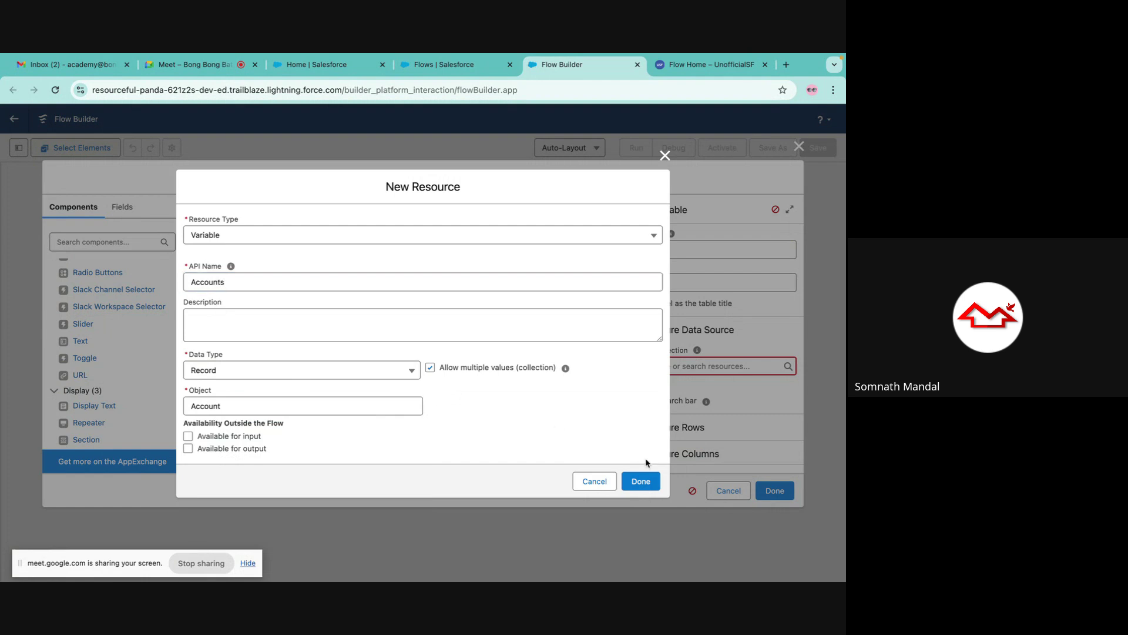
left_click(641, 481)
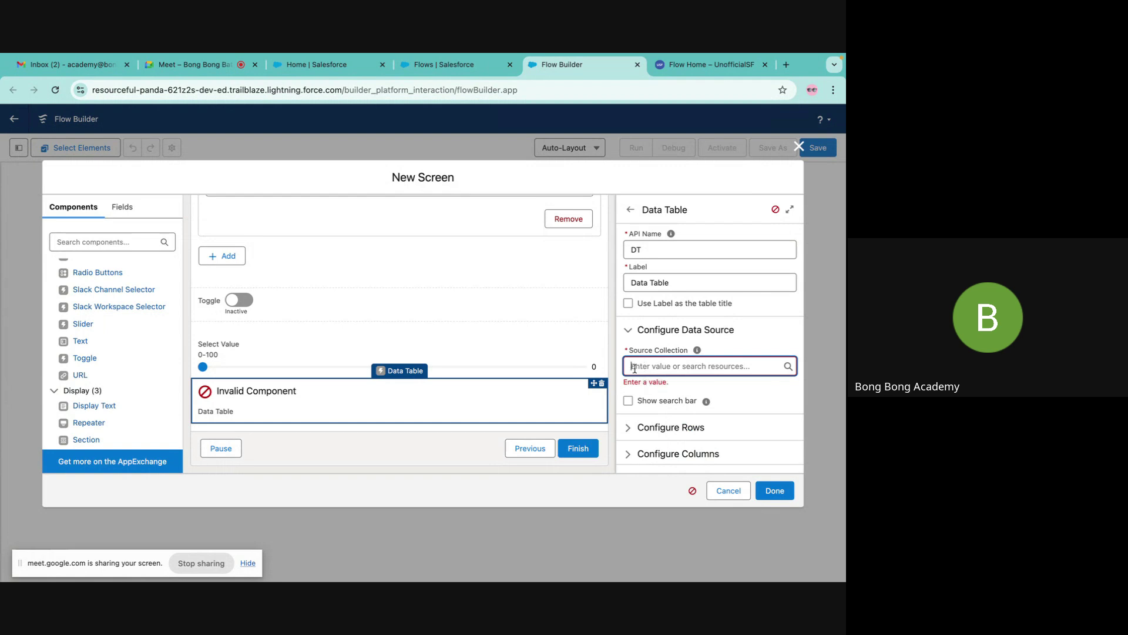
Set the Data Table's source collection to Accounts and try finishing the screen, which shows an error summary
left_click(635, 368)
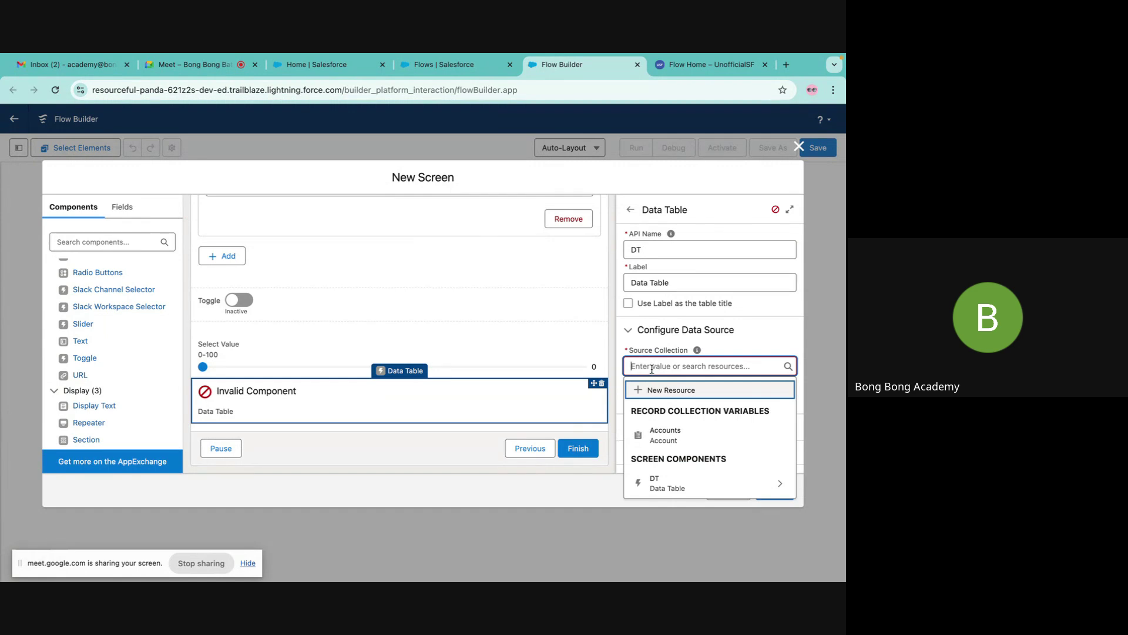
left_click(670, 438)
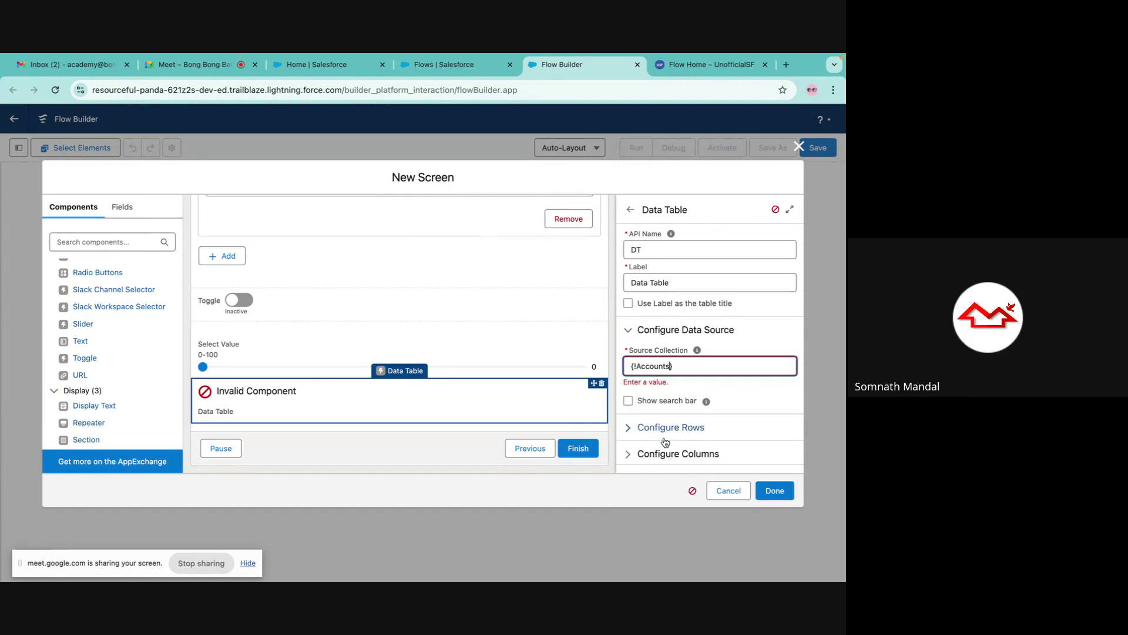
left_click(773, 492)
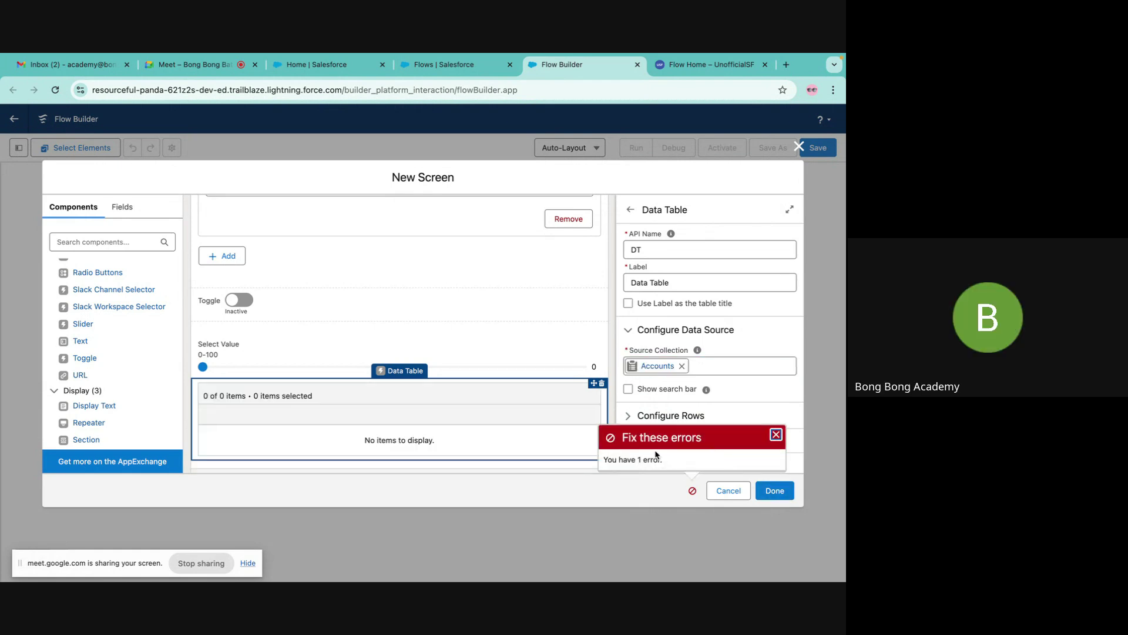
scroll(513, 331, "down", 1)
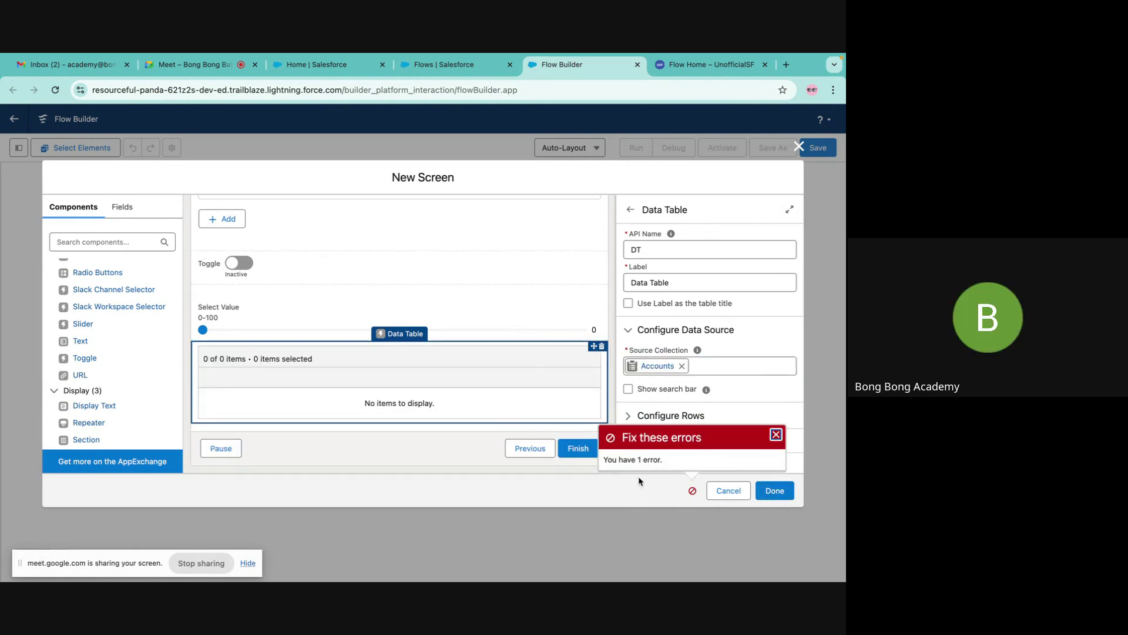
left_click(693, 490)
Check the error summary for the error that remains on the screen
scroll(492, 362, "up", 4)
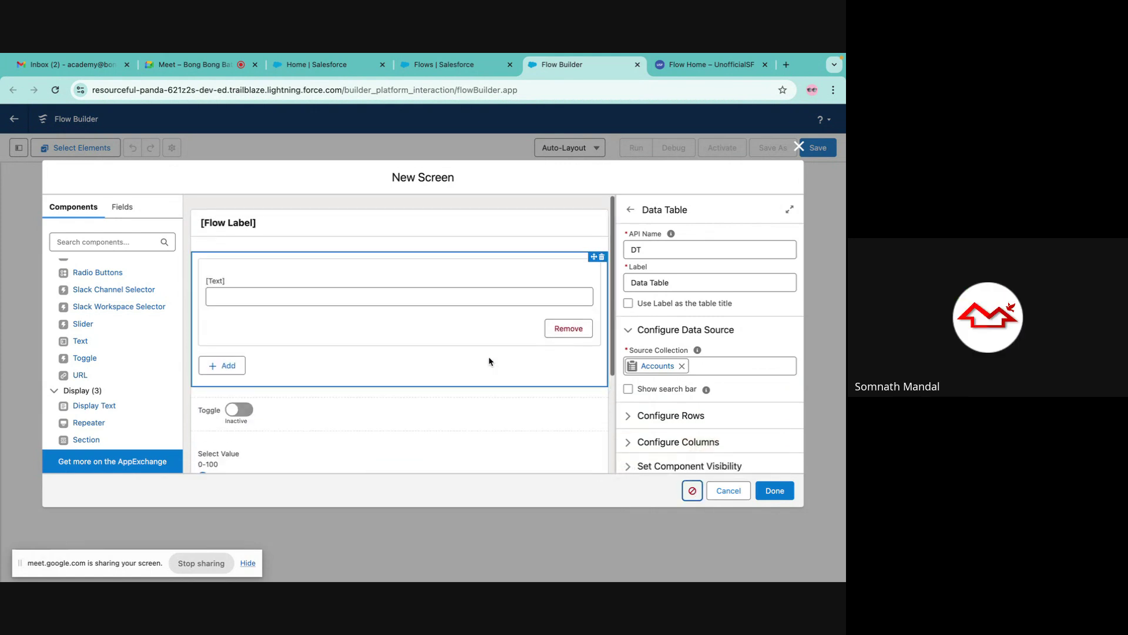
scroll(491, 361, "down", 4)
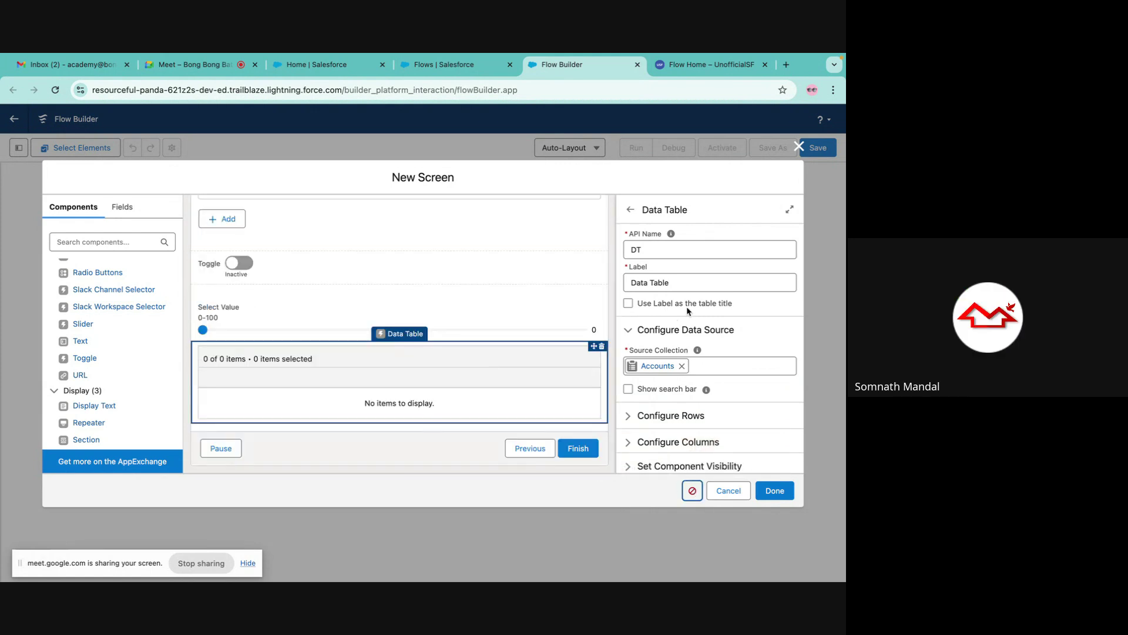
scroll(700, 308, "down", 1)
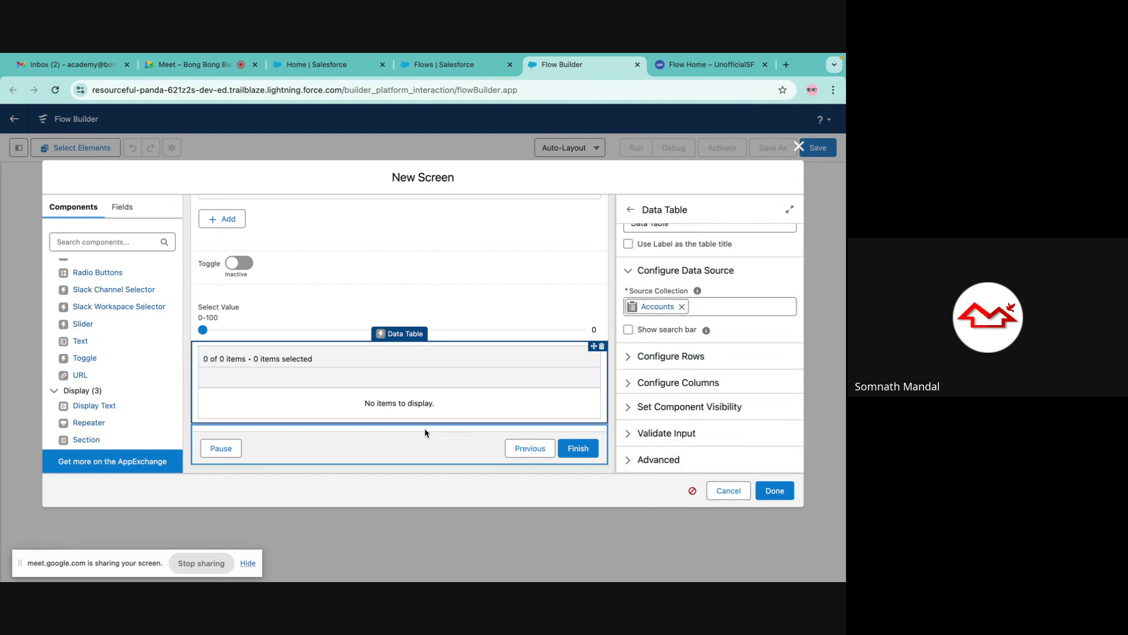
left_click(693, 490)
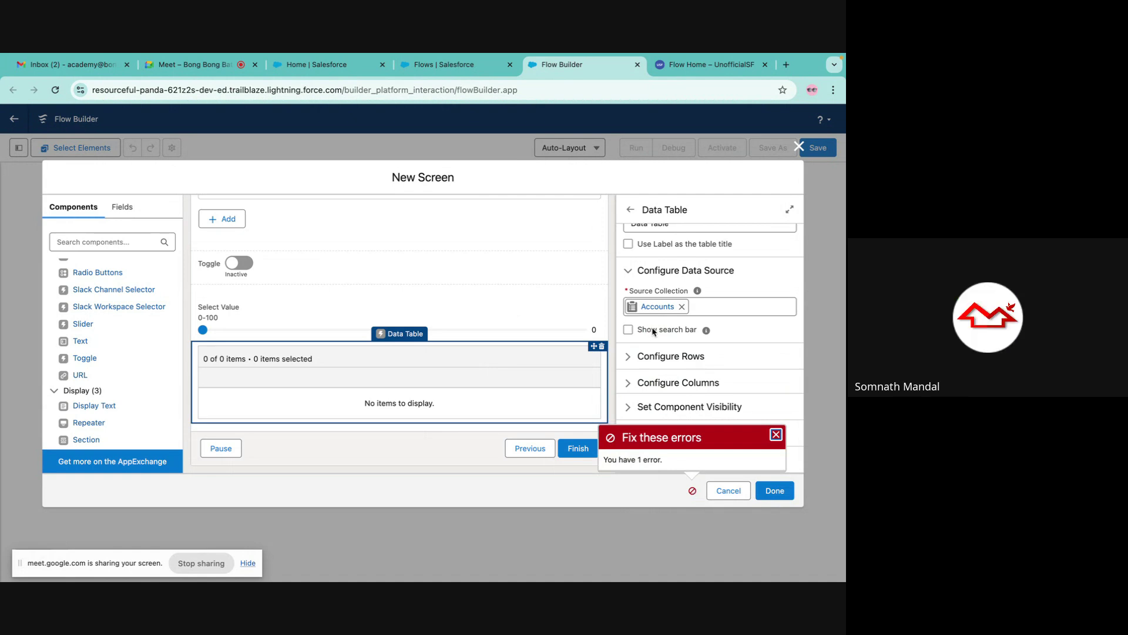
scroll(652, 329, "up", 1)
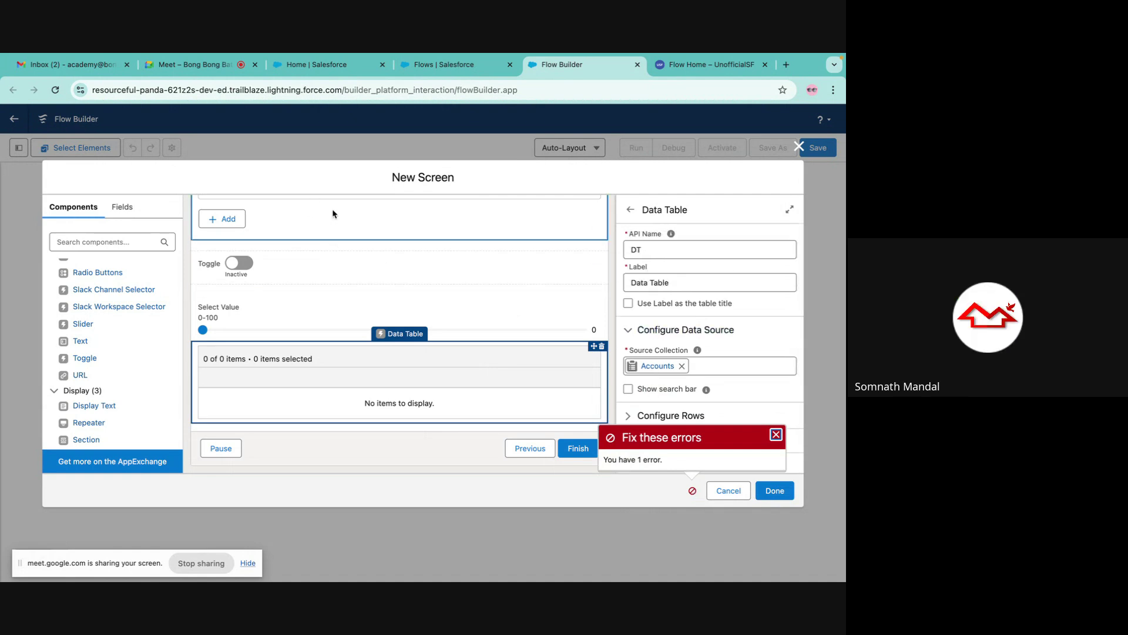
scroll(333, 210, "up", 3)
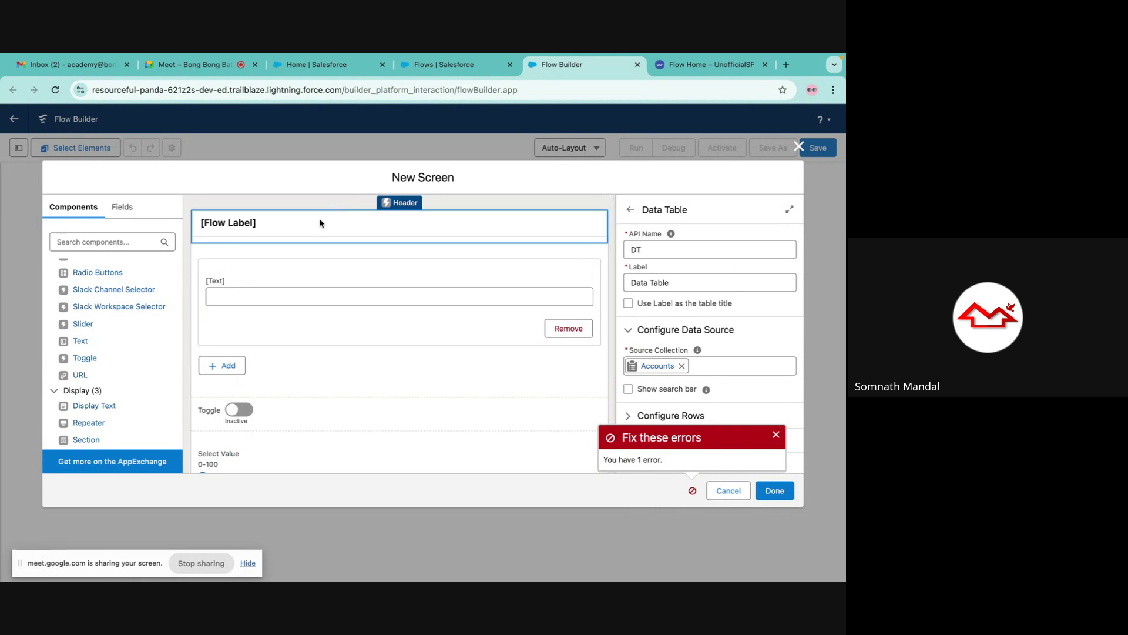
Inspect the screen header, repeater, text field, toggle, Select Value slider and Data Table properties
left_click(320, 222)
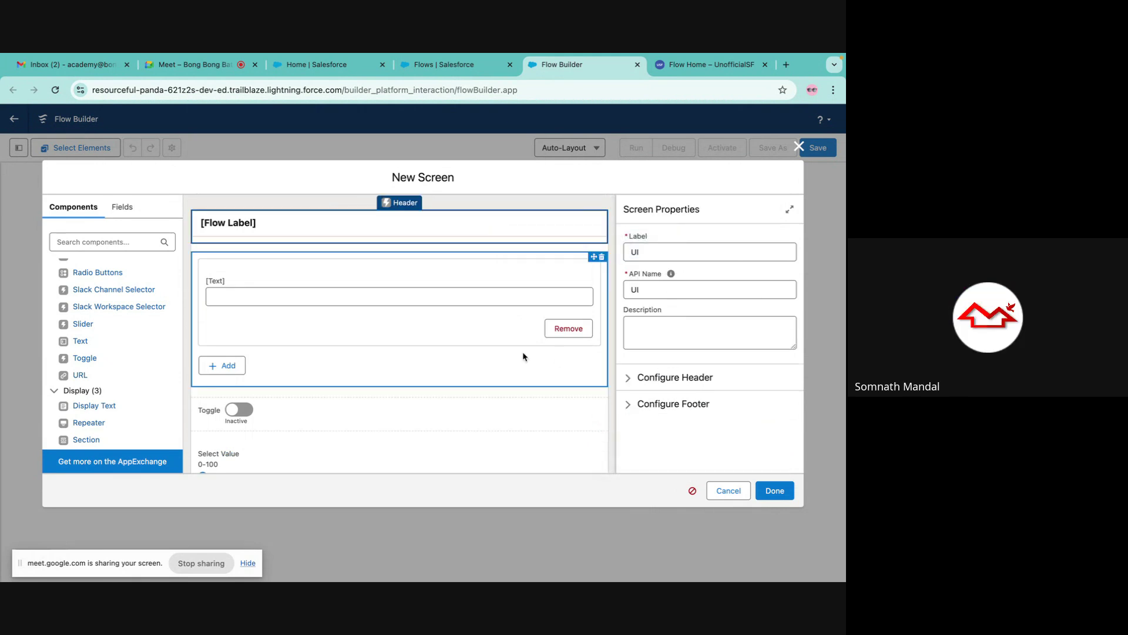
left_click(347, 260)
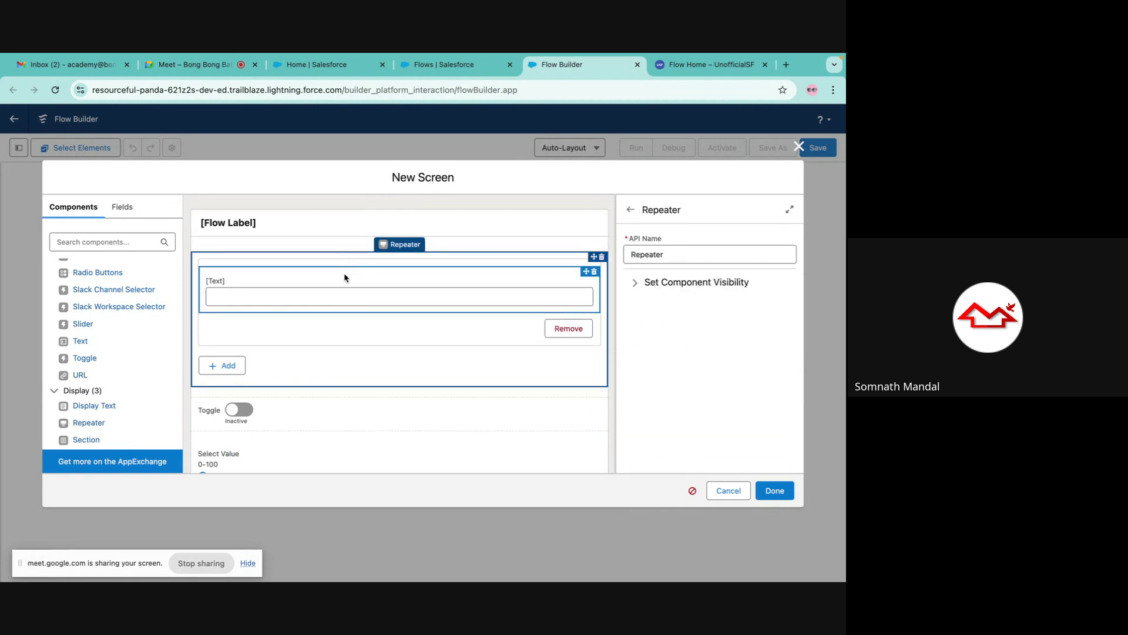
left_click(344, 274)
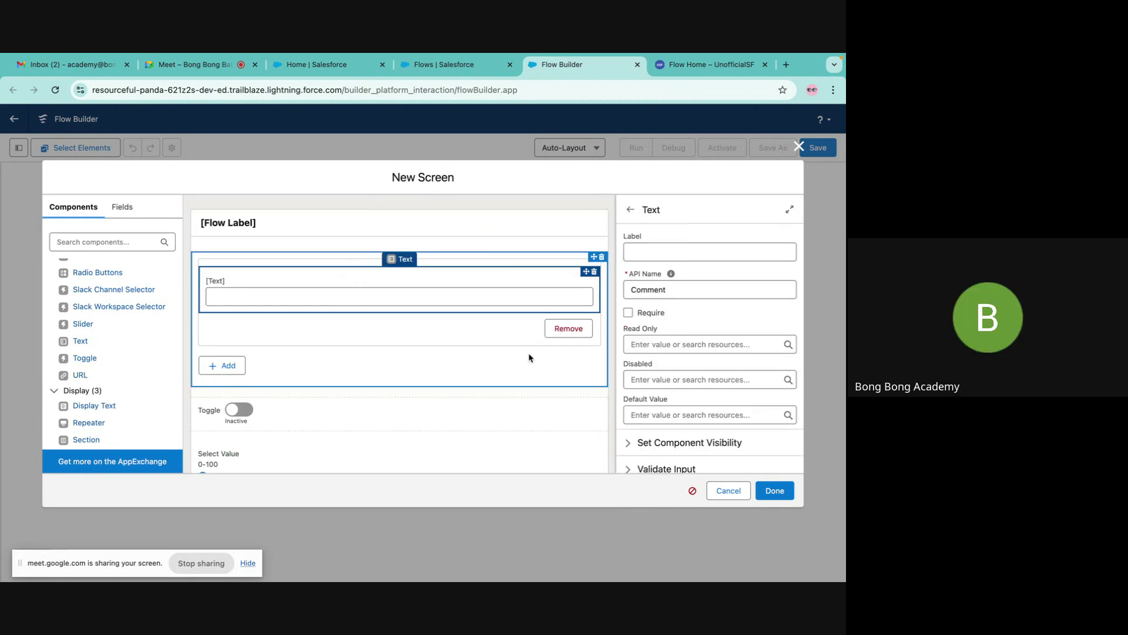
left_click(338, 407)
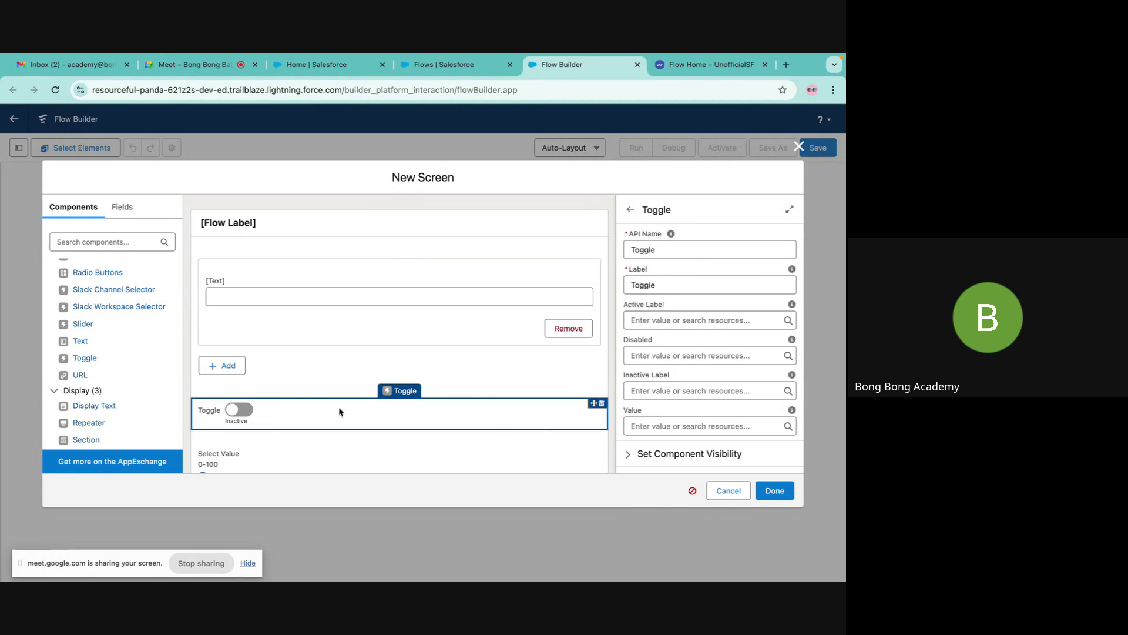
scroll(305, 369, "down", 2)
left_click(289, 367)
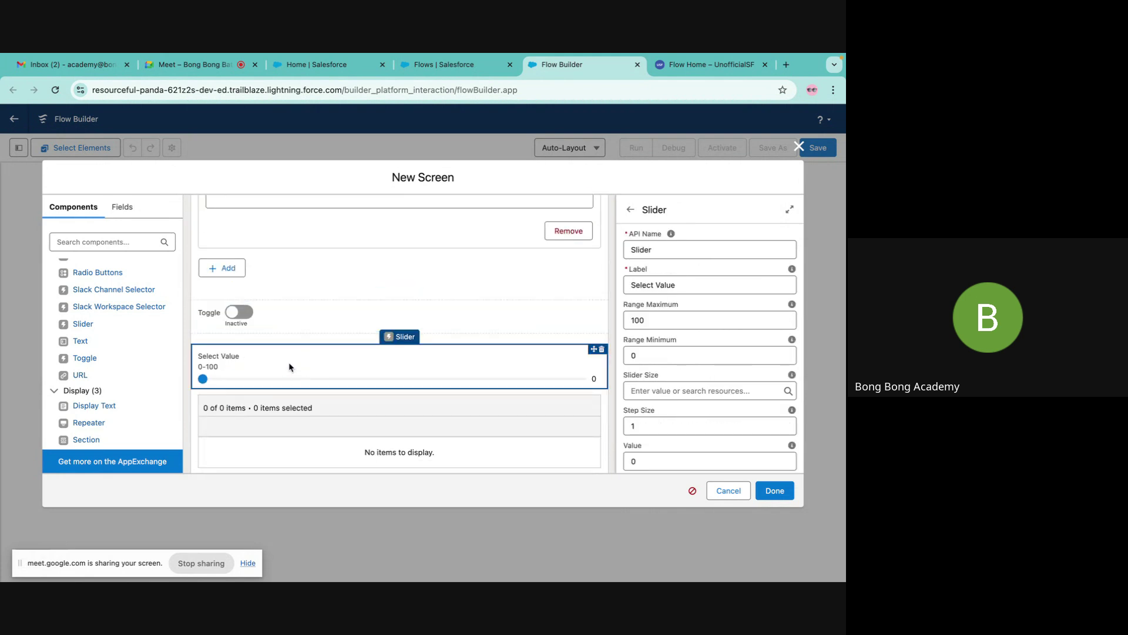
scroll(297, 376, "down", 1)
left_click(269, 366)
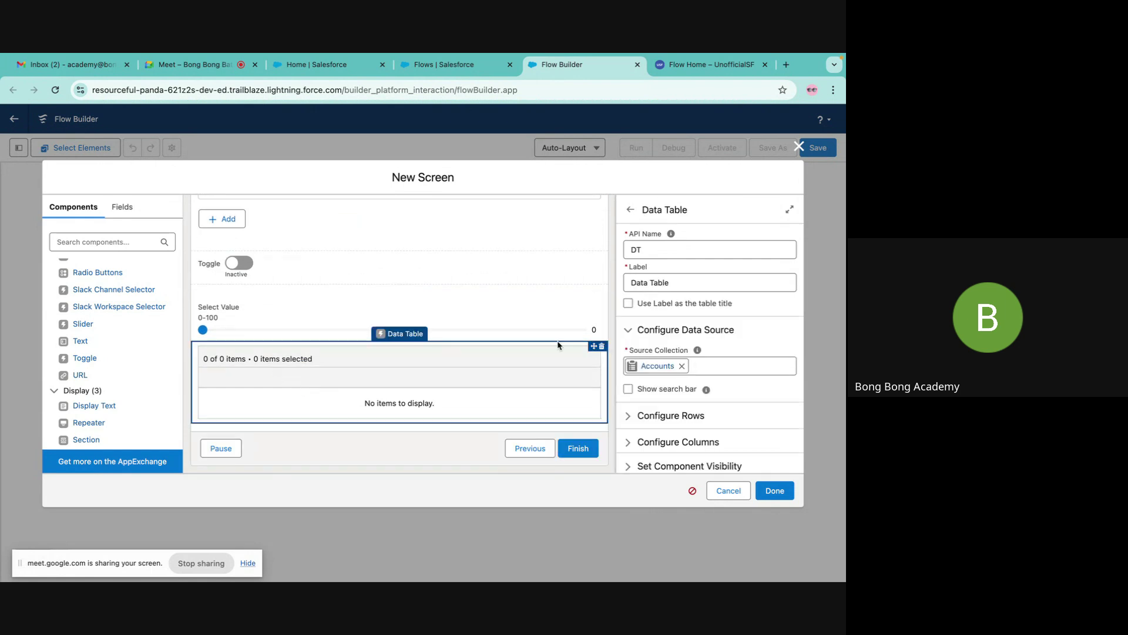
Start deleting the Data Table component, then cancel to keep it
left_click(601, 346)
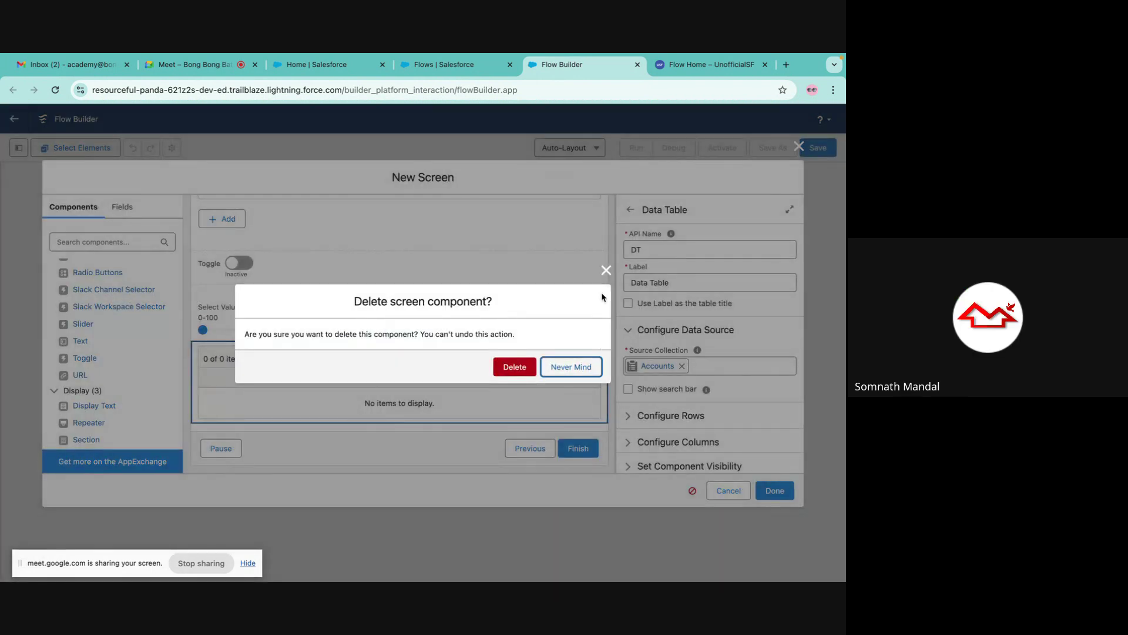
left_click(579, 366)
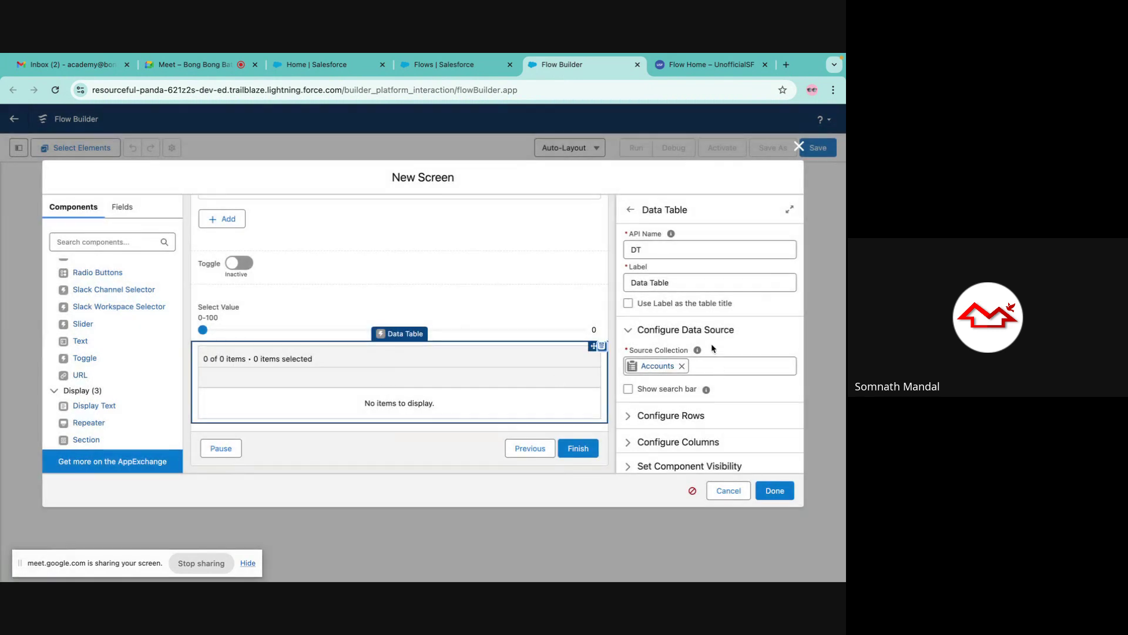
scroll(711, 343, "down", 1)
scroll(711, 343, "up", 1)
scroll(655, 347, "down", 1)
Expand the Data Table's row and column settings and choose the Name field for a new column
left_click(629, 363)
scroll(700, 392, "down", 2)
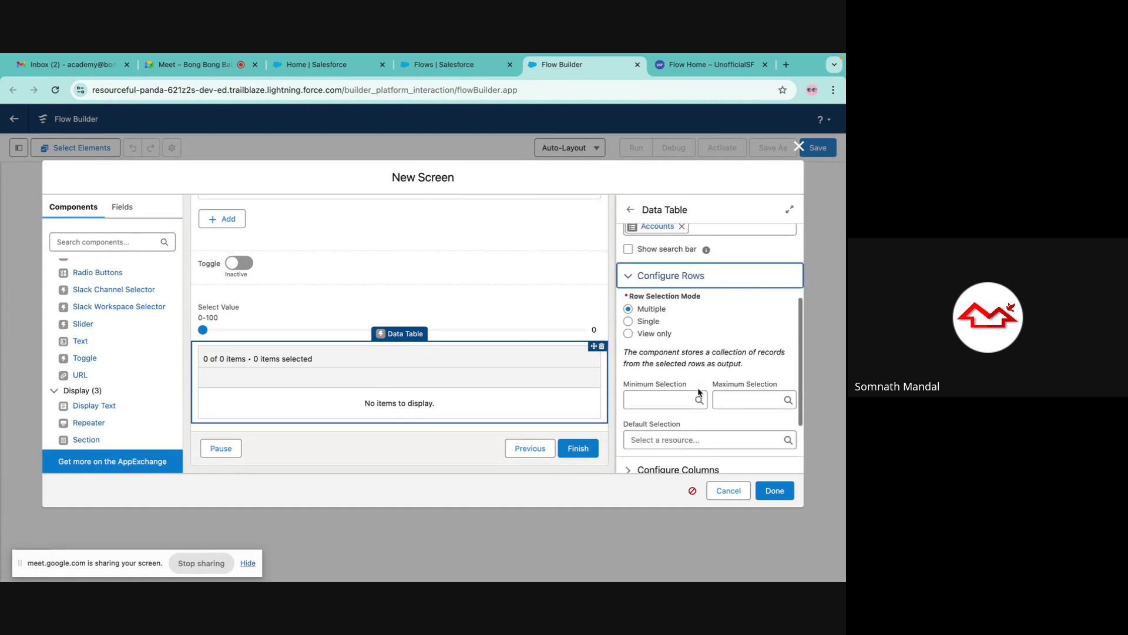
scroll(700, 392, "down", 2)
left_click(636, 385)
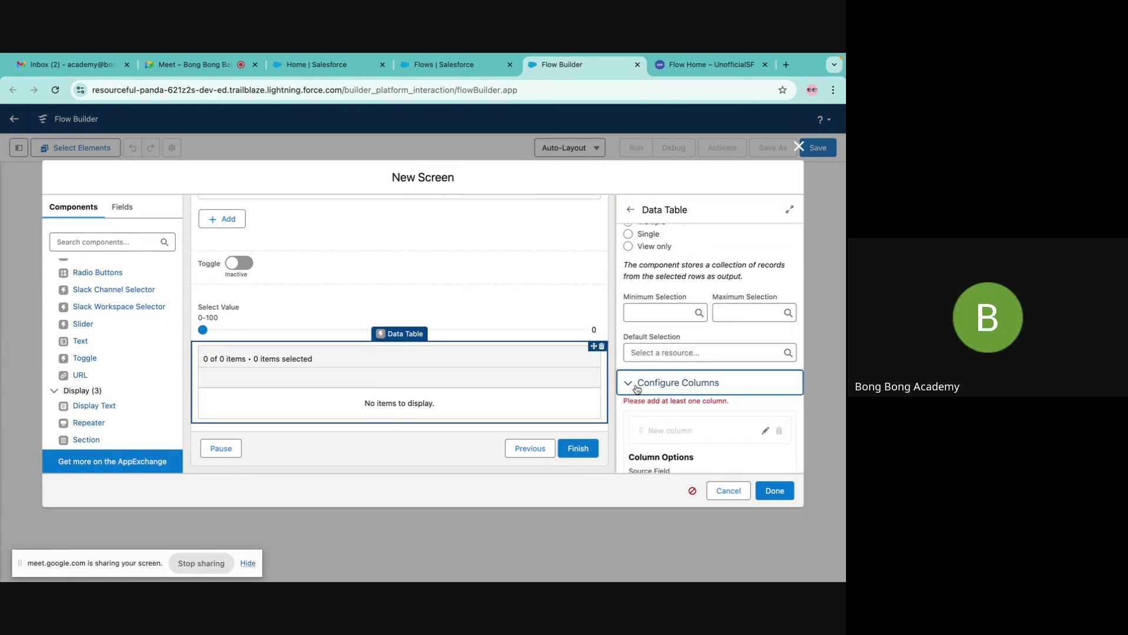
scroll(662, 432, "down", 2)
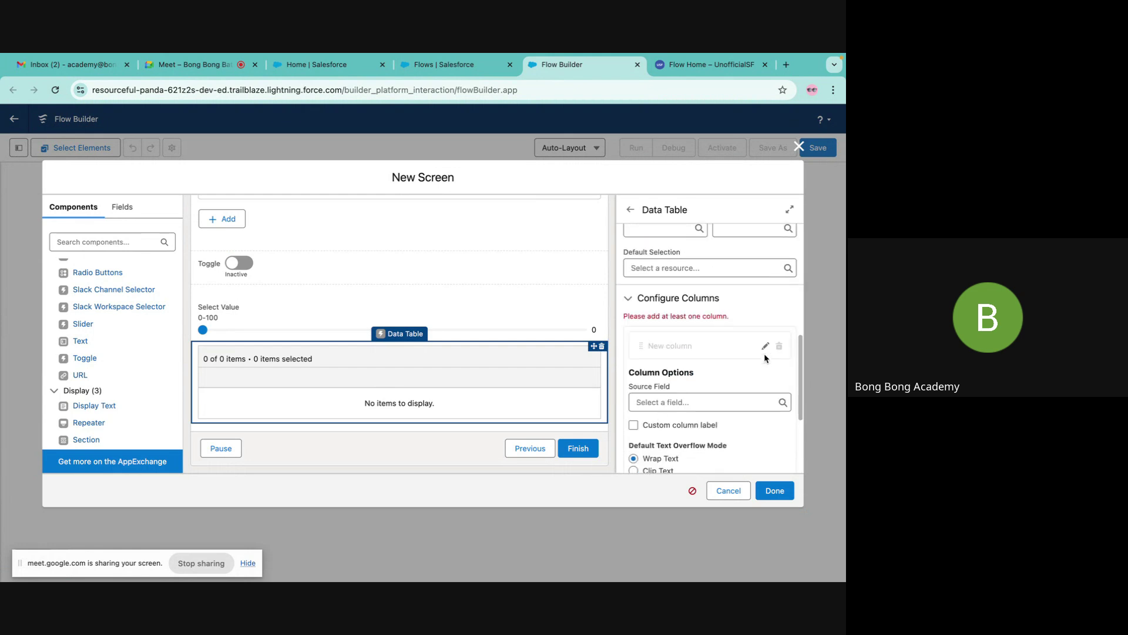
left_click(675, 408)
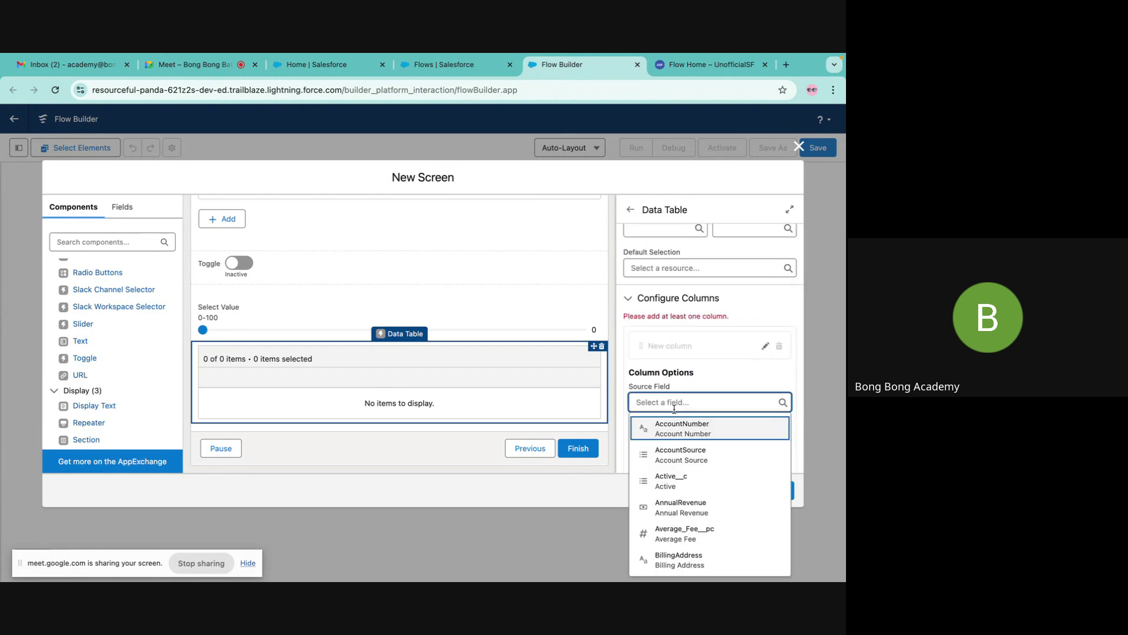
type("Name")
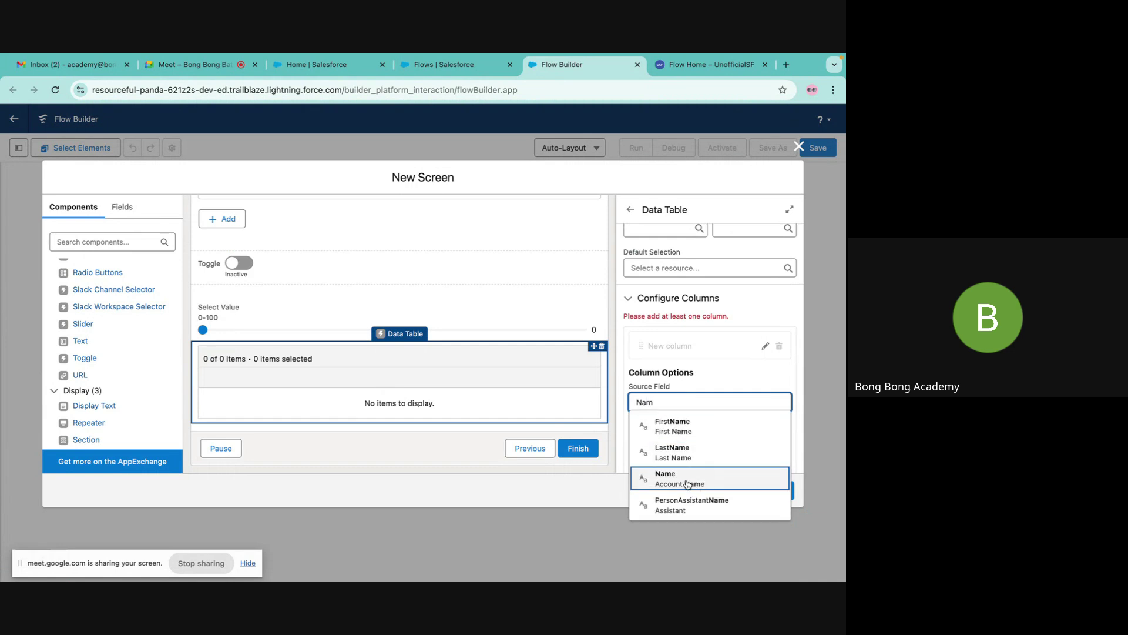
left_click(700, 477)
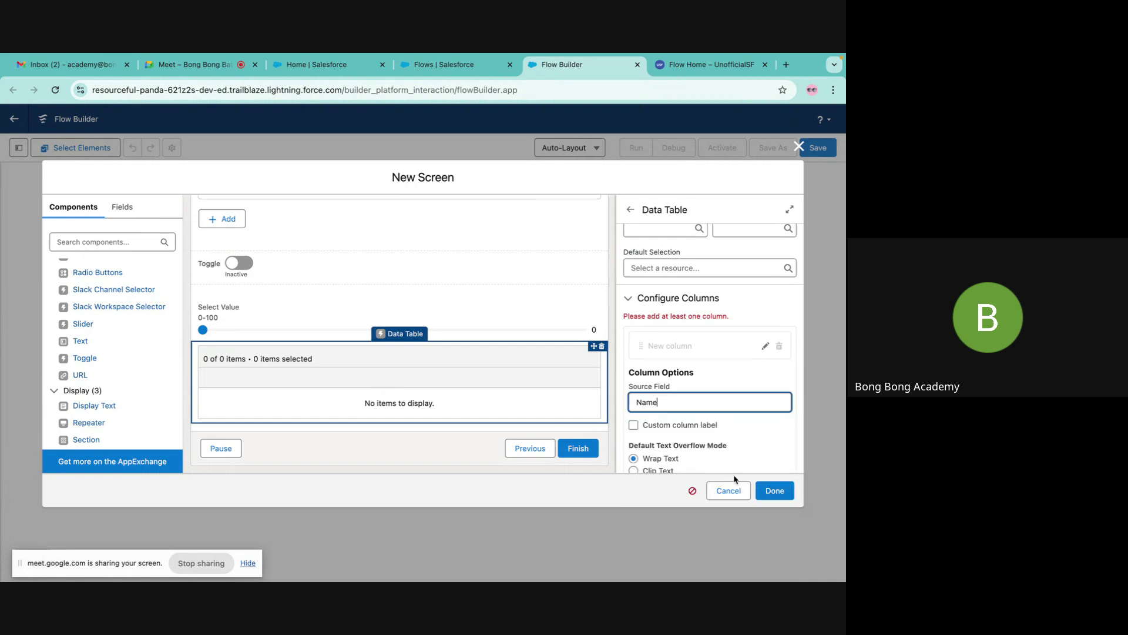
Try finishing the screen, dismiss the error summary, and close the column editor keeping the column
left_click(775, 491)
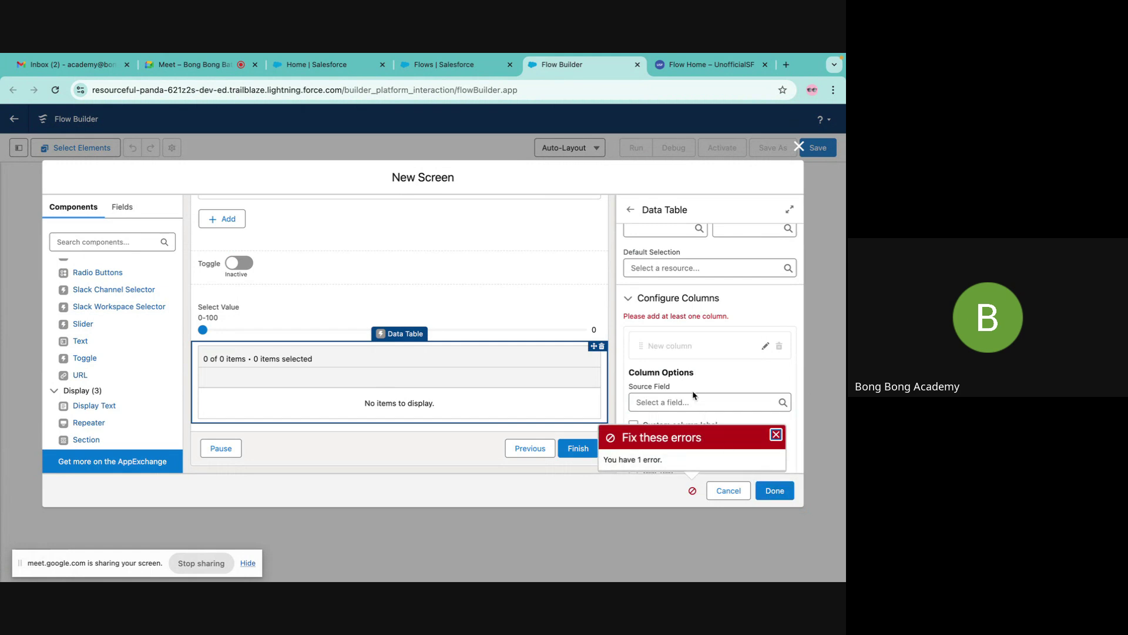
left_click(776, 434)
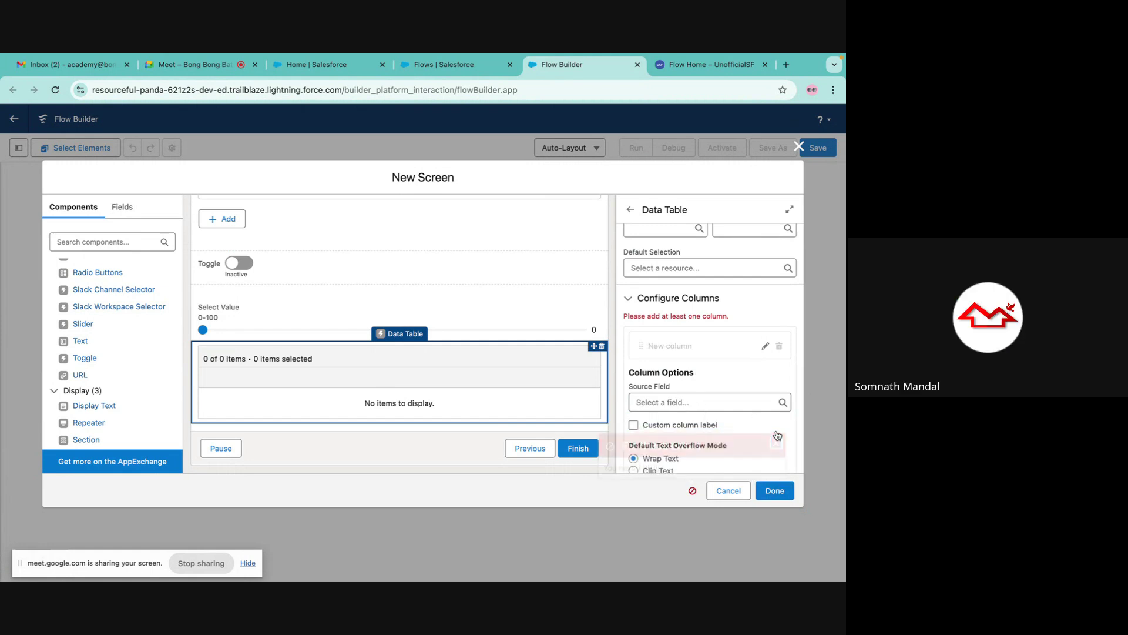
scroll(777, 435, "down", 2)
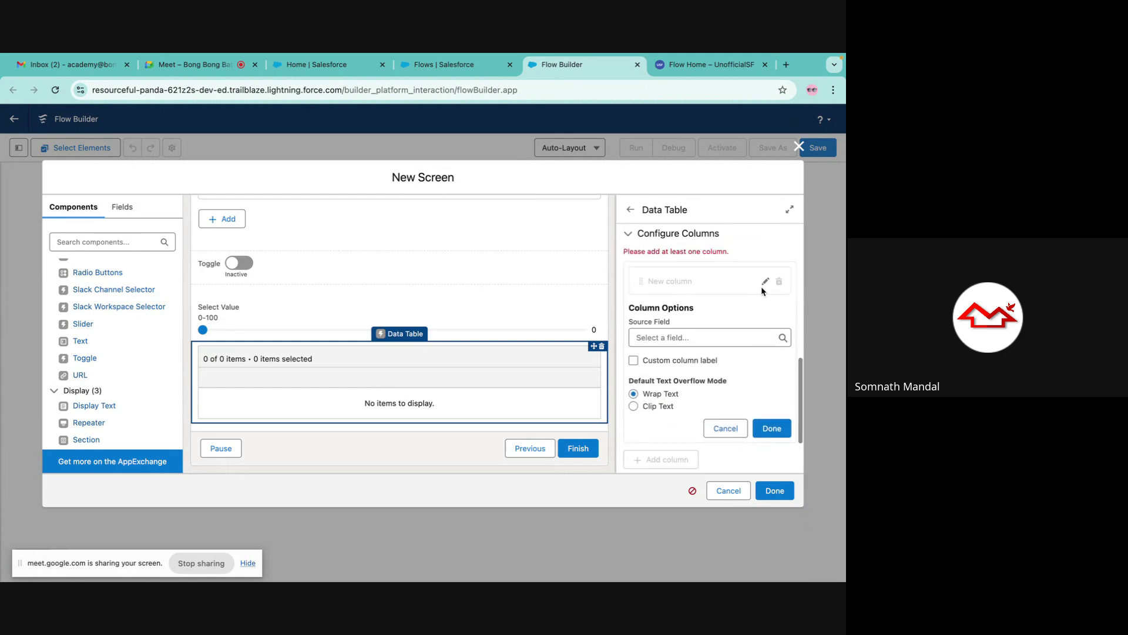
scroll(734, 360, "down", 1)
left_click(773, 386)
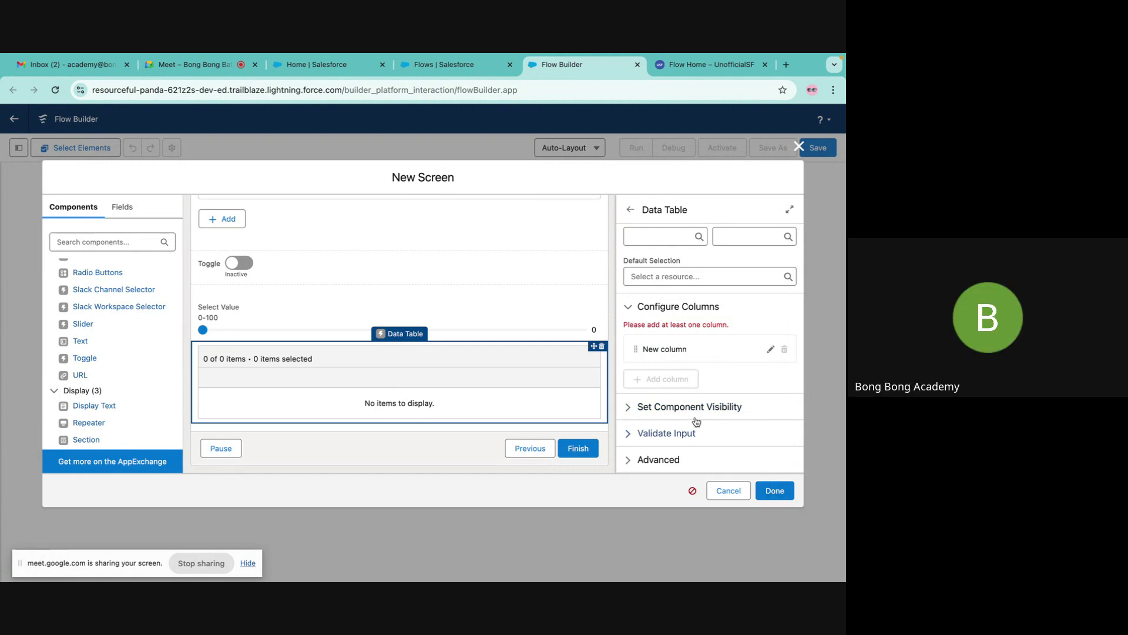
Reopen the column and confirm it as the Account Name column using the Name field
left_click(770, 352)
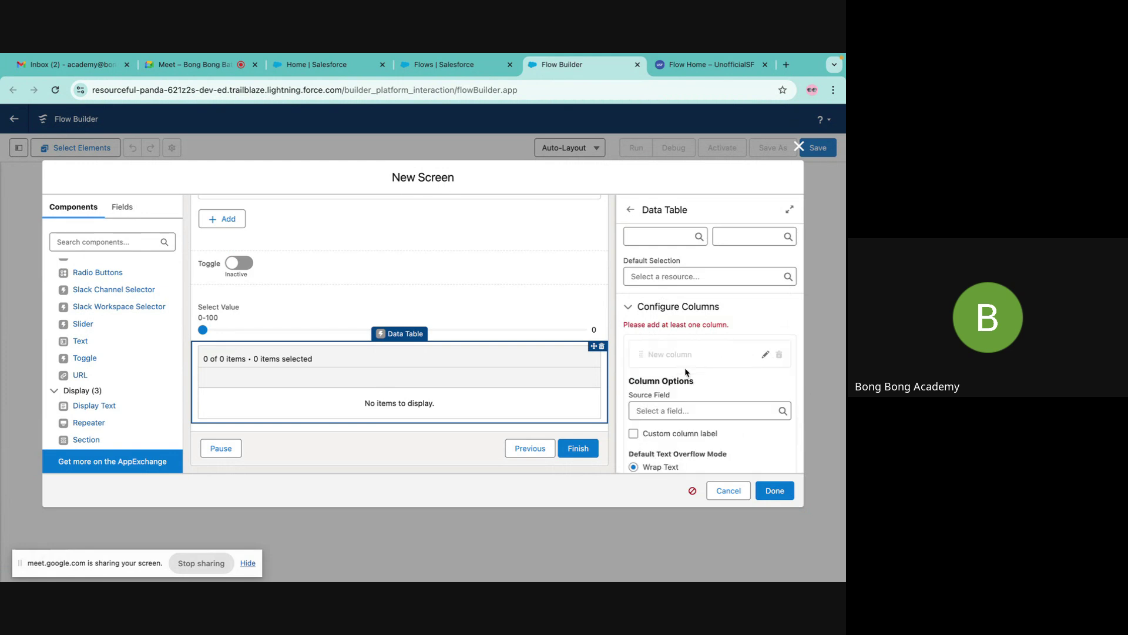
left_click(678, 411)
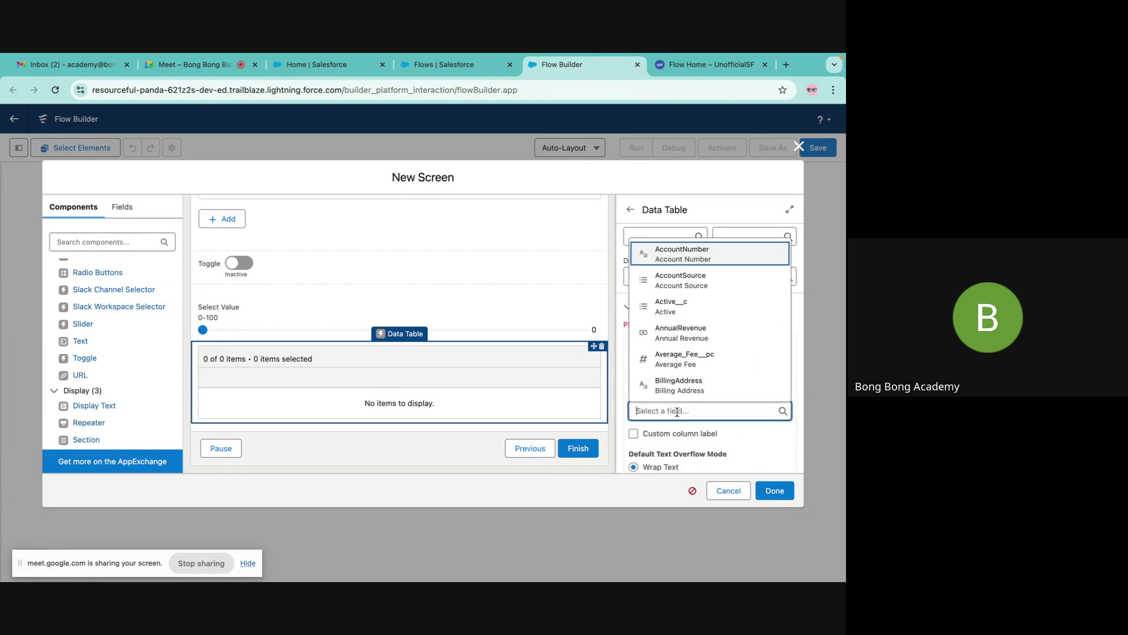
type("Name")
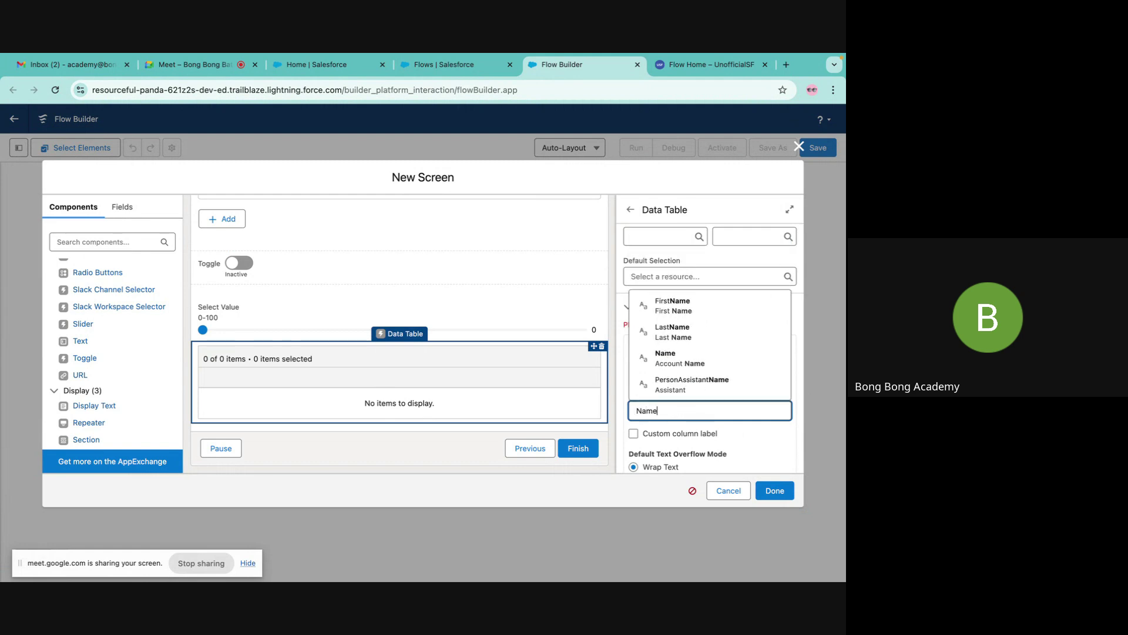
left_click(673, 360)
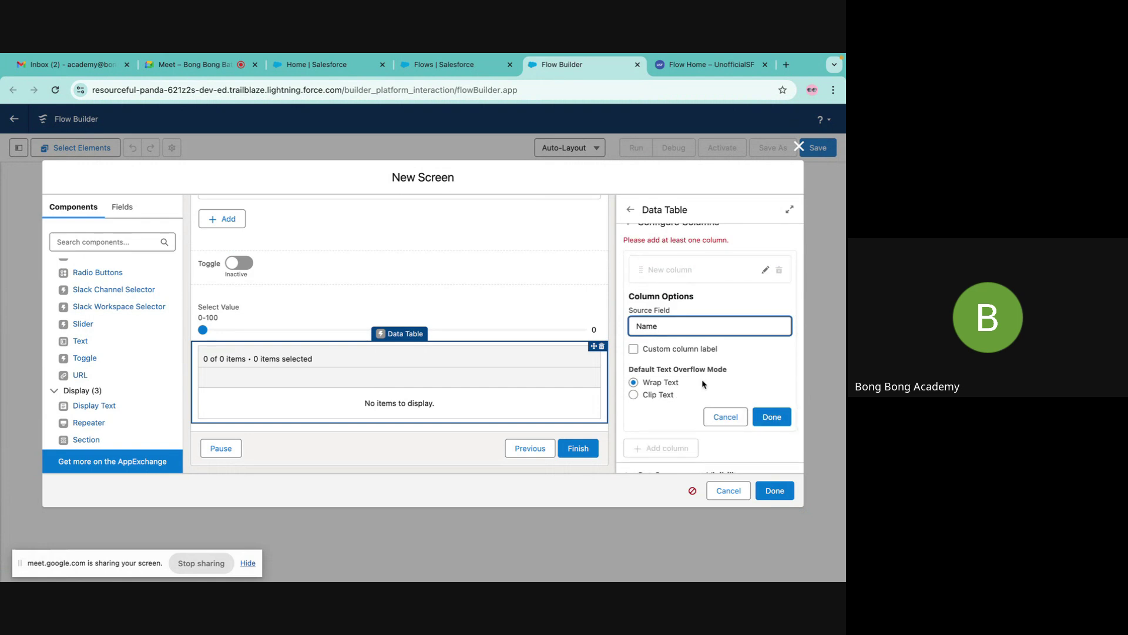
left_click(775, 417)
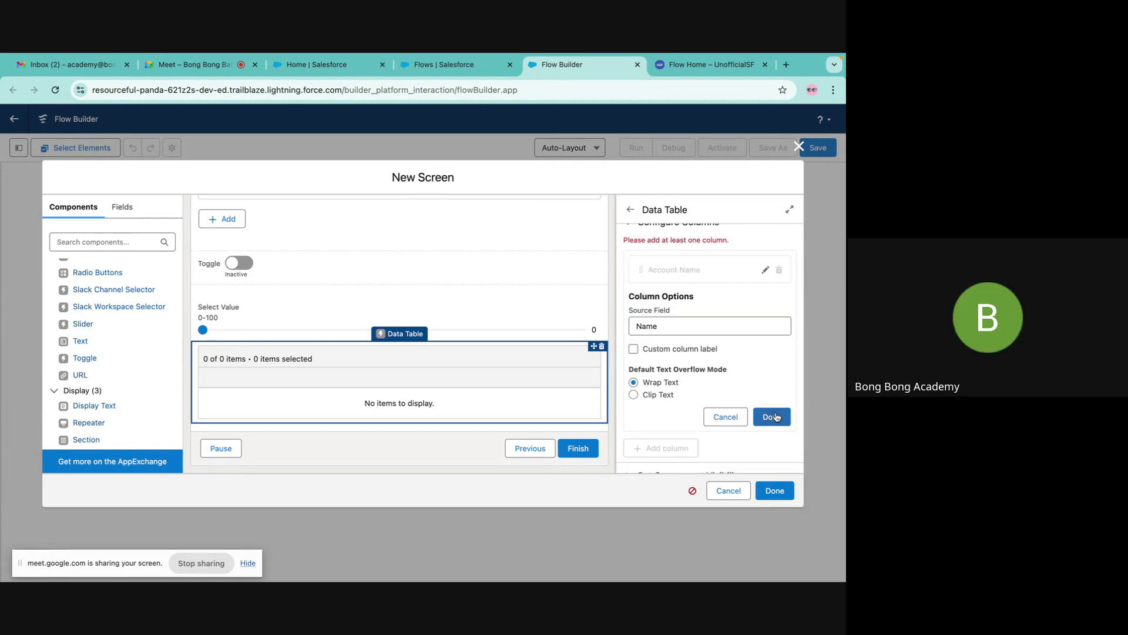
Add an Account ID column from the Id field and close the screen editor
left_click(670, 379)
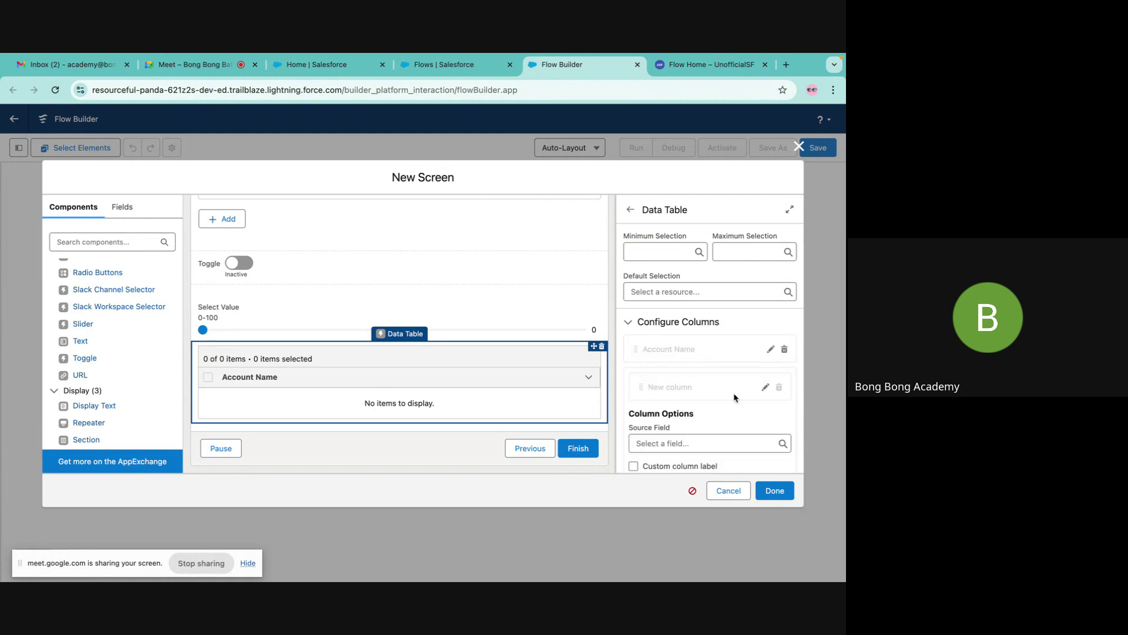
left_click(672, 445)
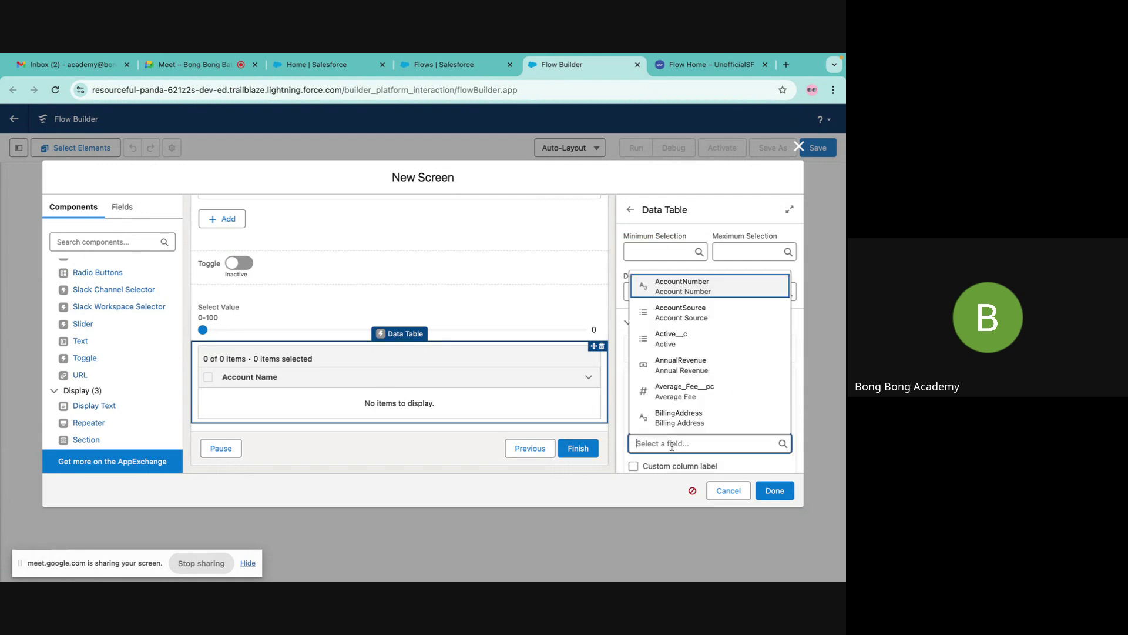
type("ID")
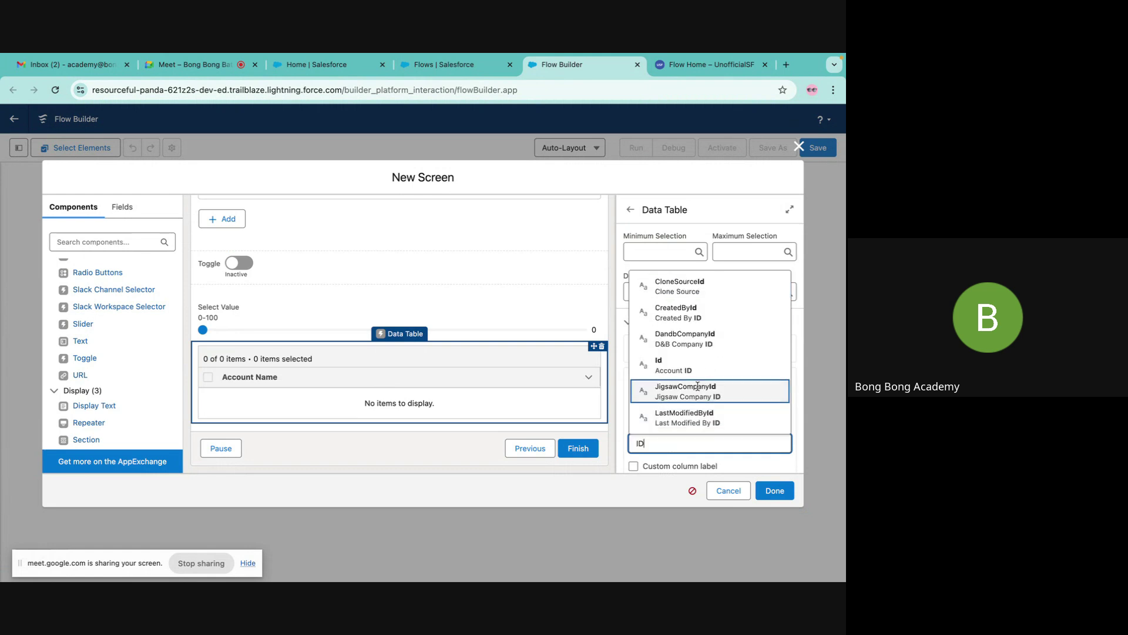
left_click(712, 367)
scroll(685, 457, "down", 2)
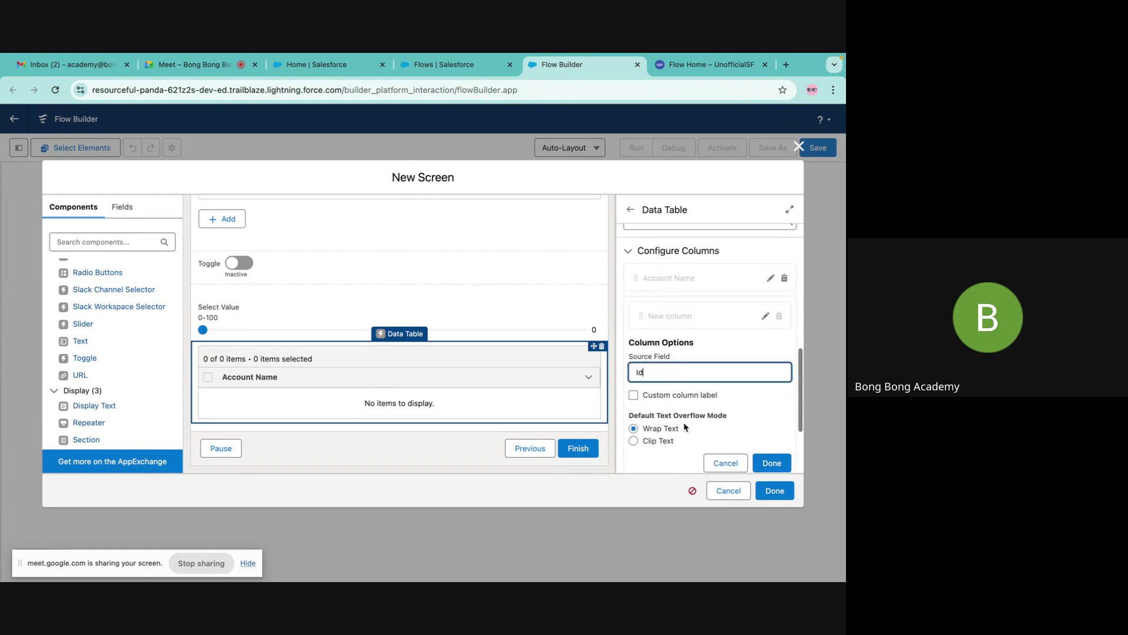
left_click(773, 463)
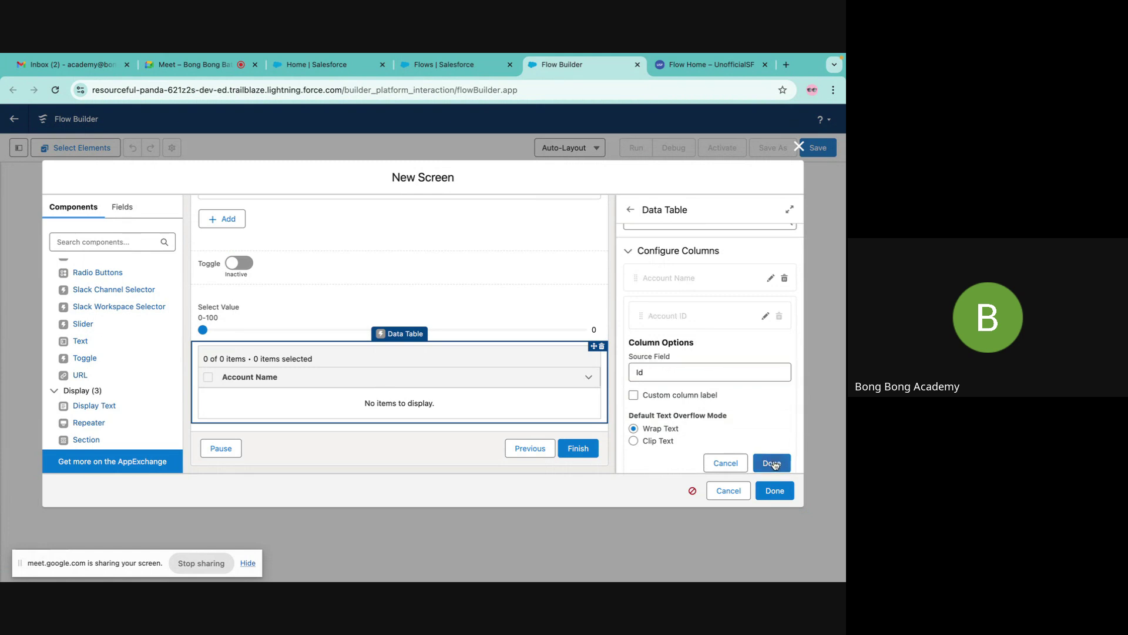
left_click(666, 380)
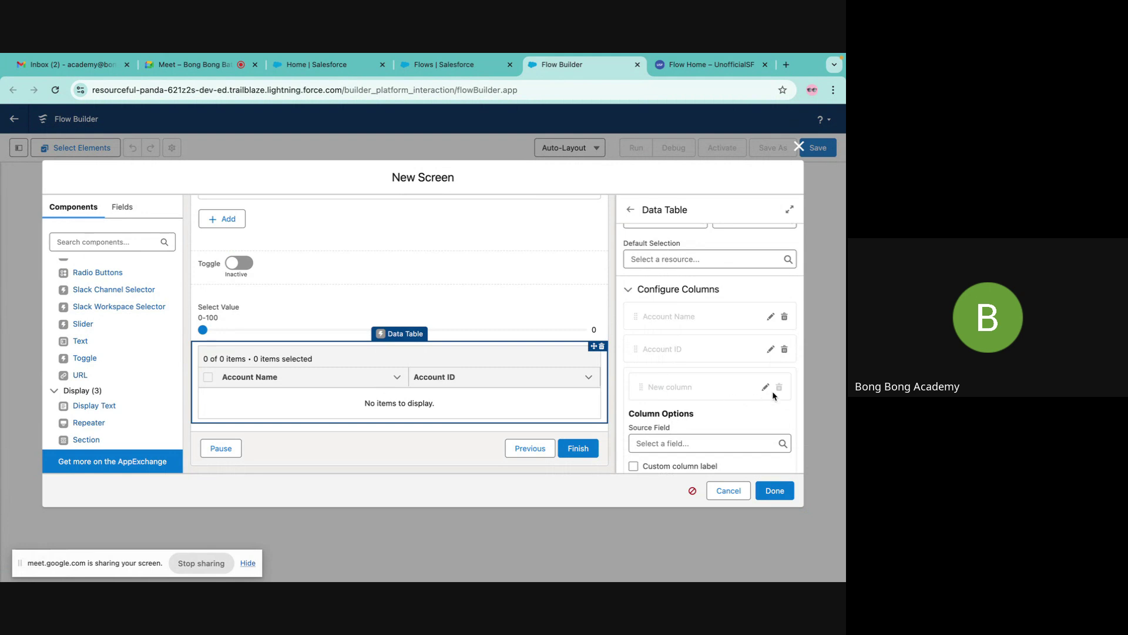
left_click(770, 490)
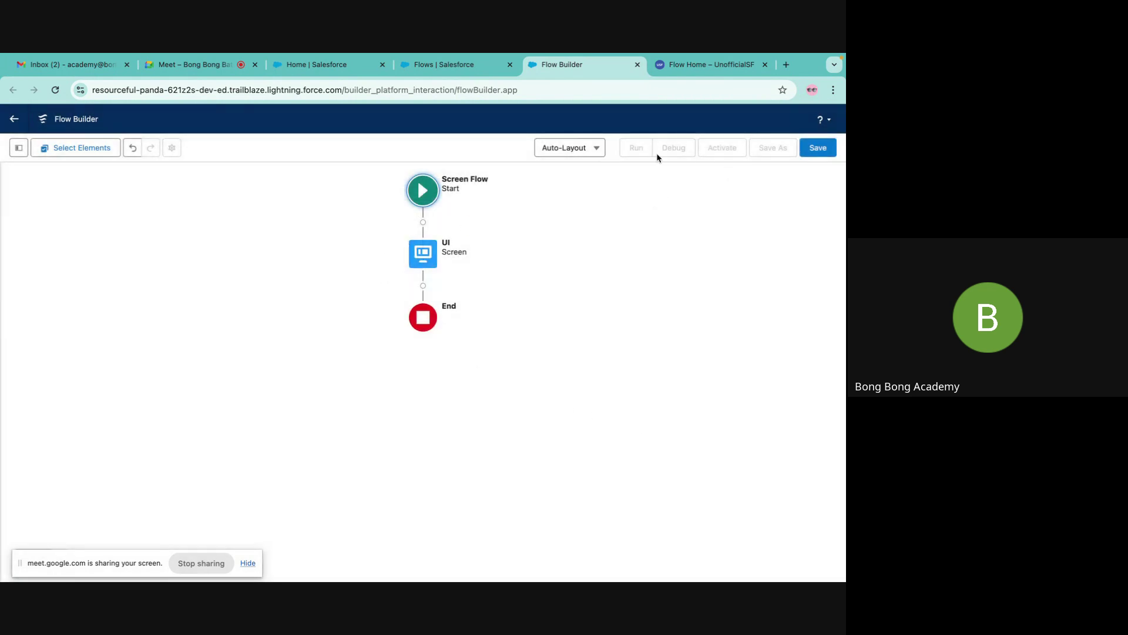
Save the flow with the label 'Test', letting the API name fill in, then bring up Debug
left_click(816, 148)
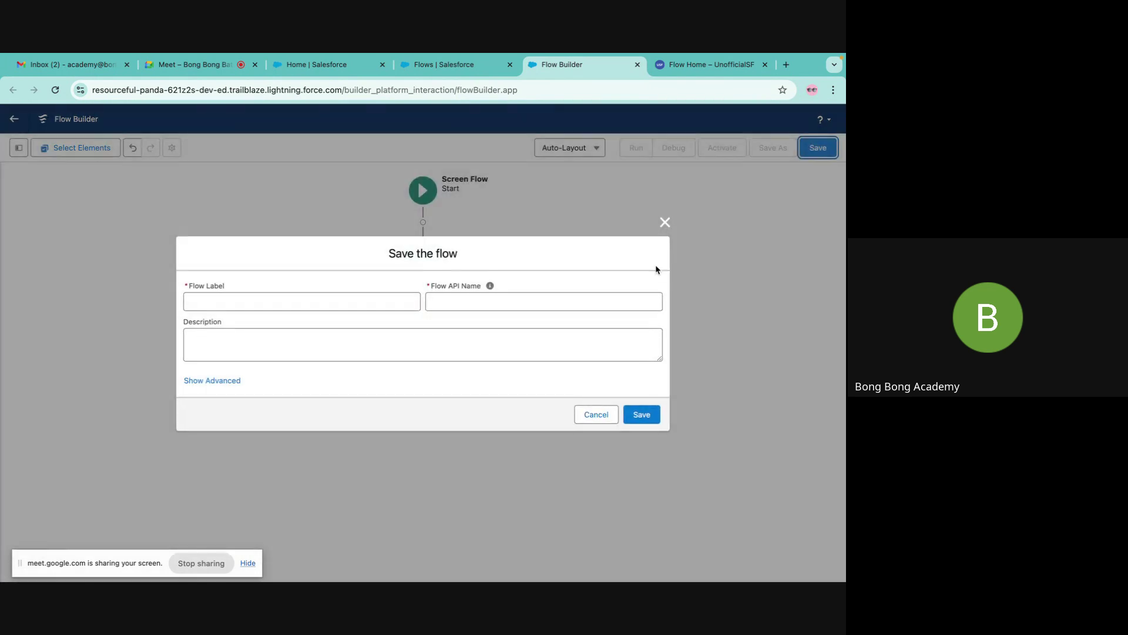
left_click(269, 302)
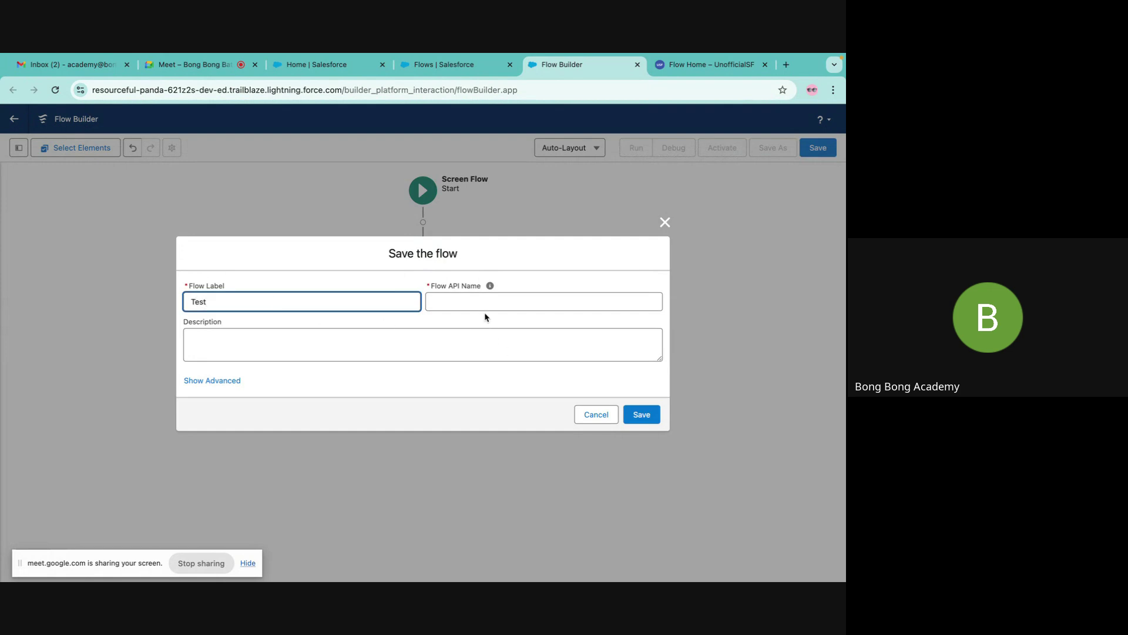
key("Tab")
left_click(646, 414)
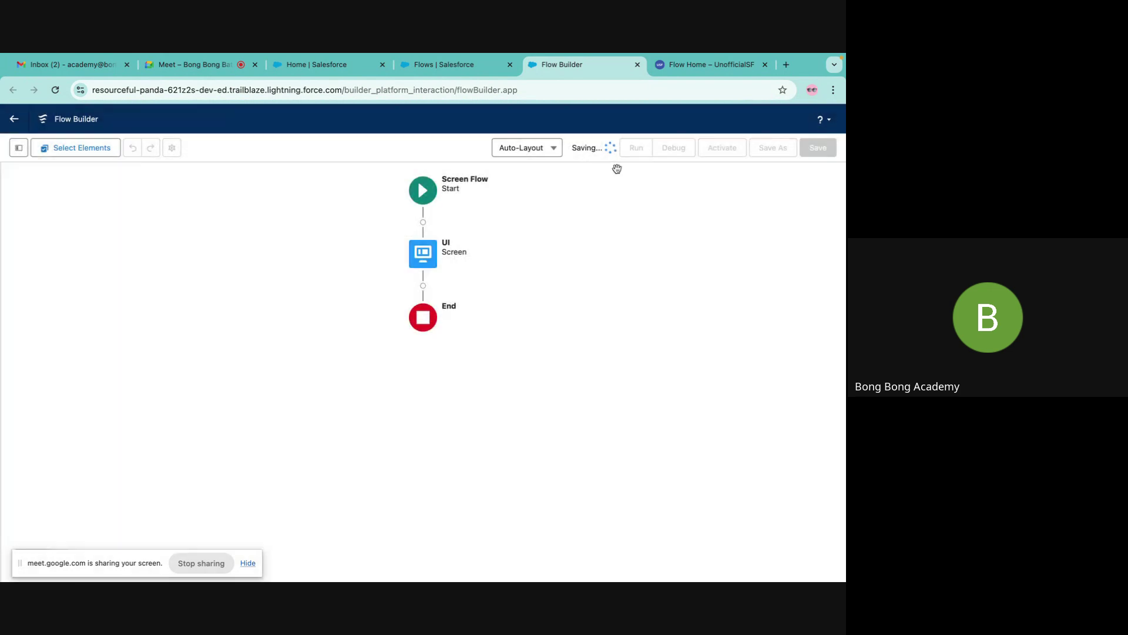
left_click(674, 149)
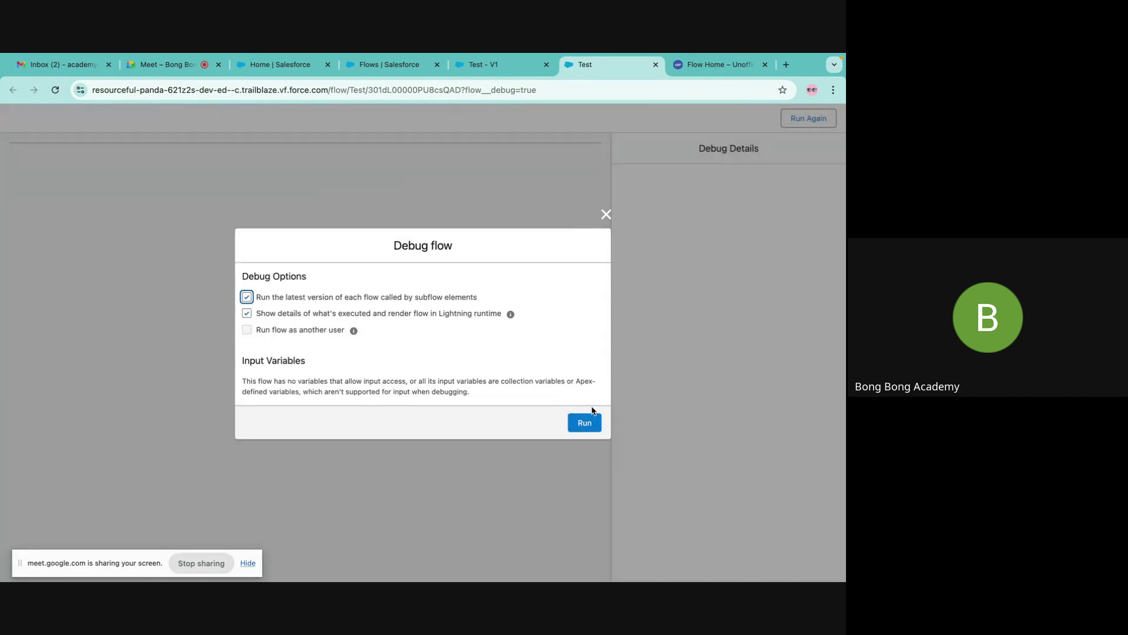
Run the debug session, enter 'test' in the first text input, and add three more input rows
left_click(584, 422)
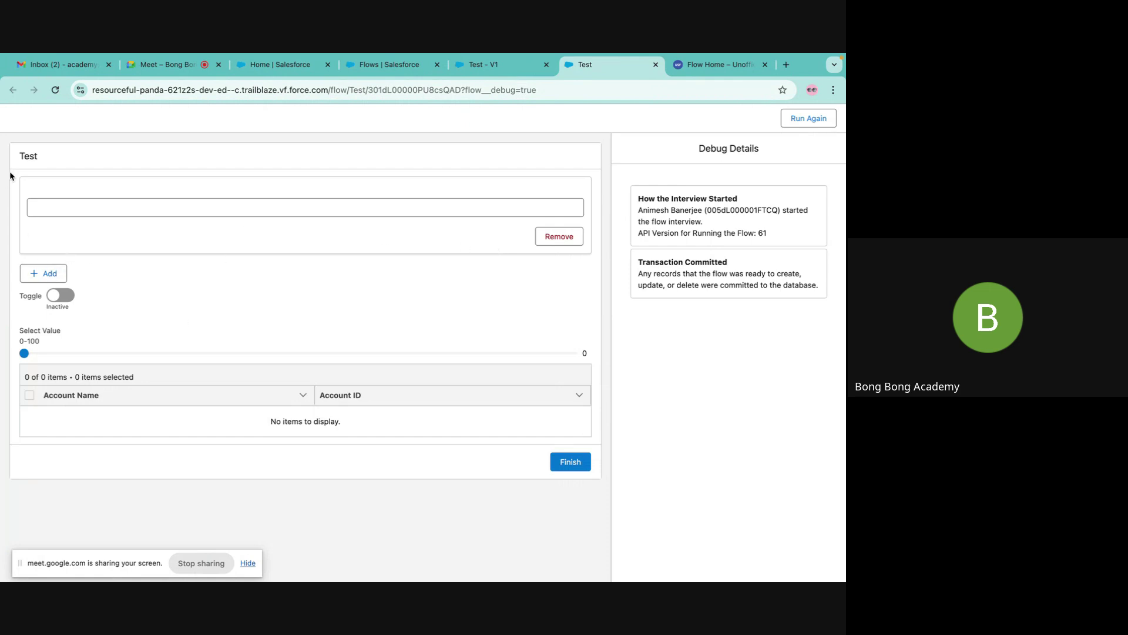
left_click(133, 206)
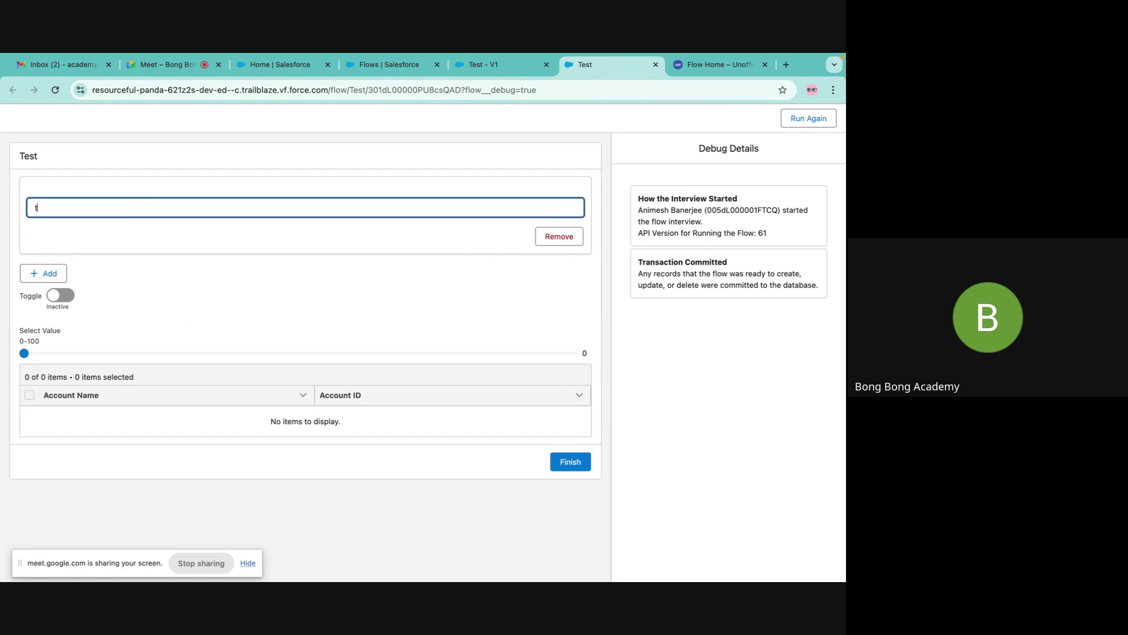
type("test")
left_click(43, 274)
left_click(55, 292)
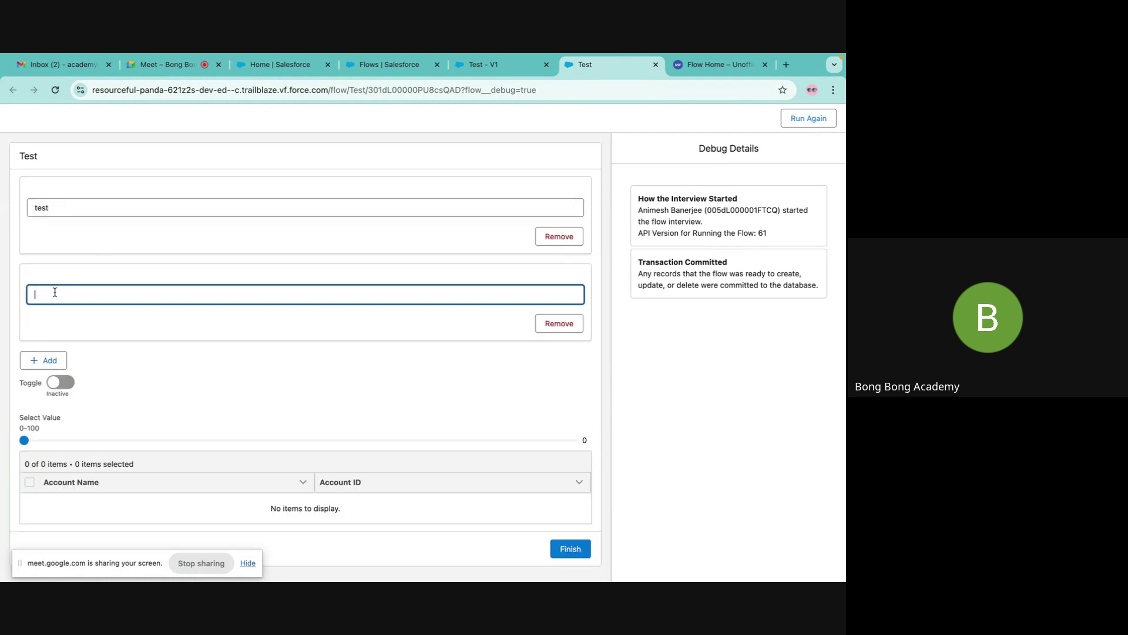
left_click(44, 361)
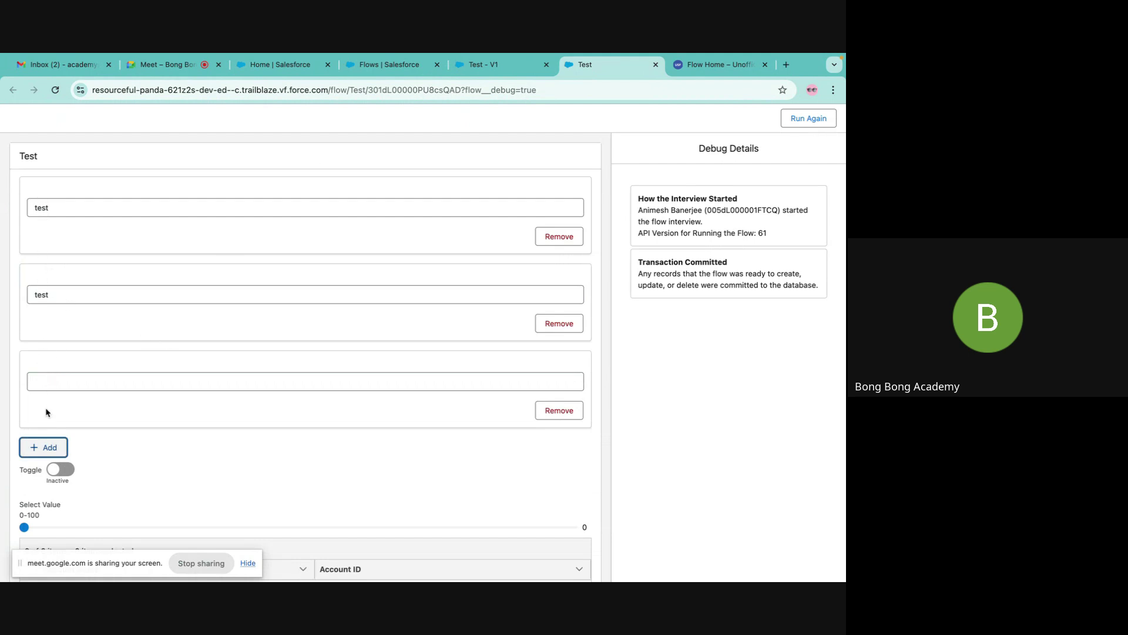
left_click(41, 455)
left_click(46, 383)
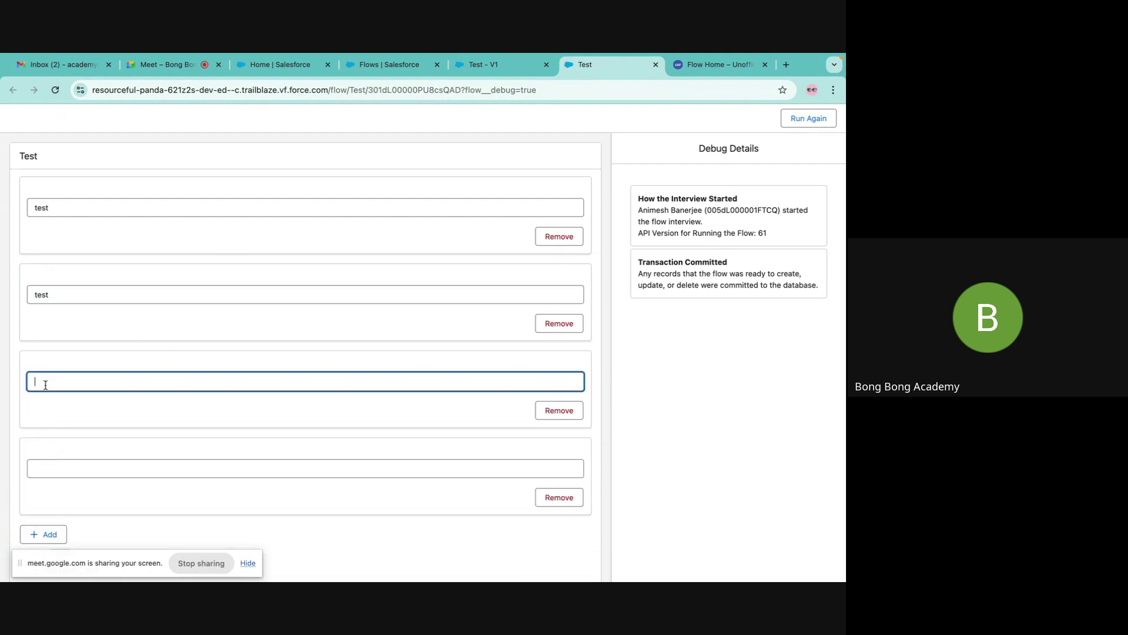
left_click(36, 467)
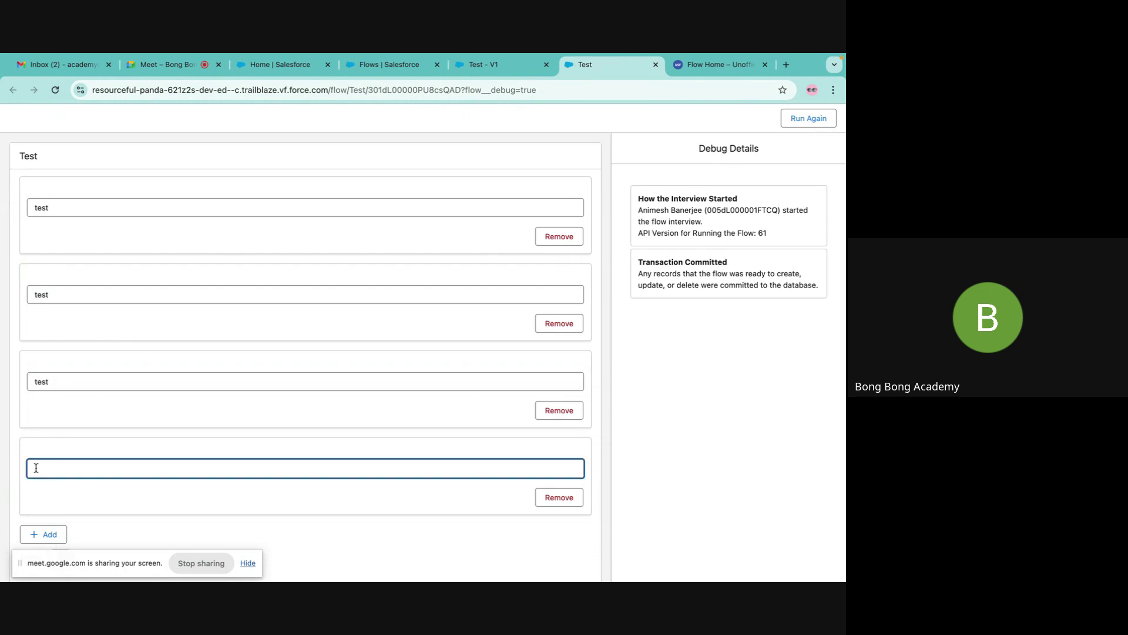
scroll(117, 463, "down", 3)
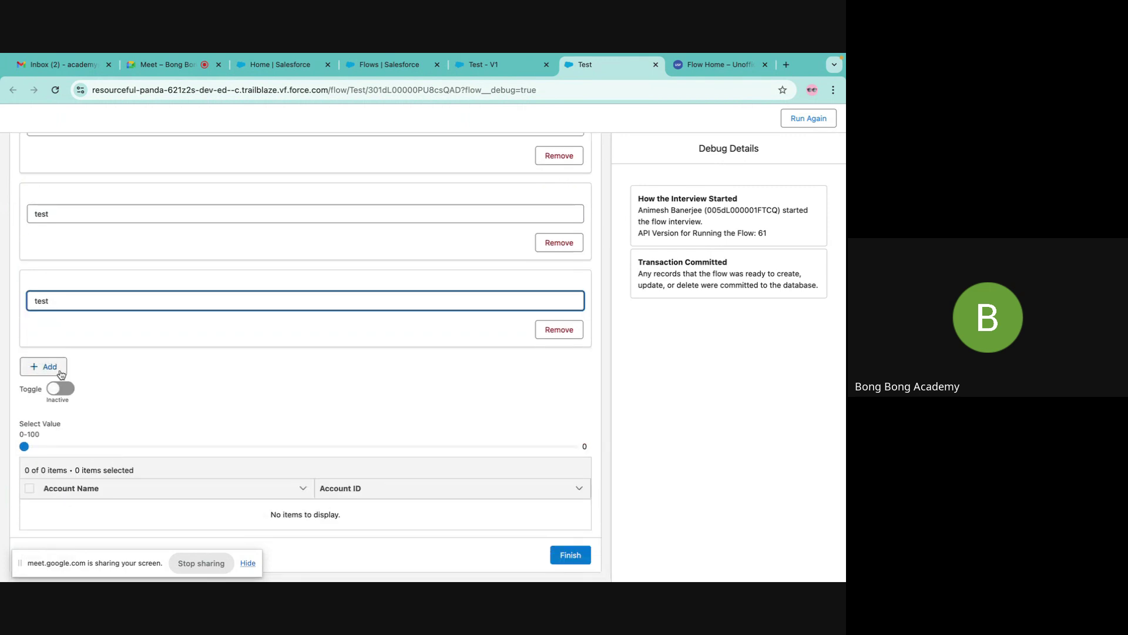
Flip the toggle Active and back to Inactive, move the slider, finish, and return to Setup Flows
left_click(53, 391)
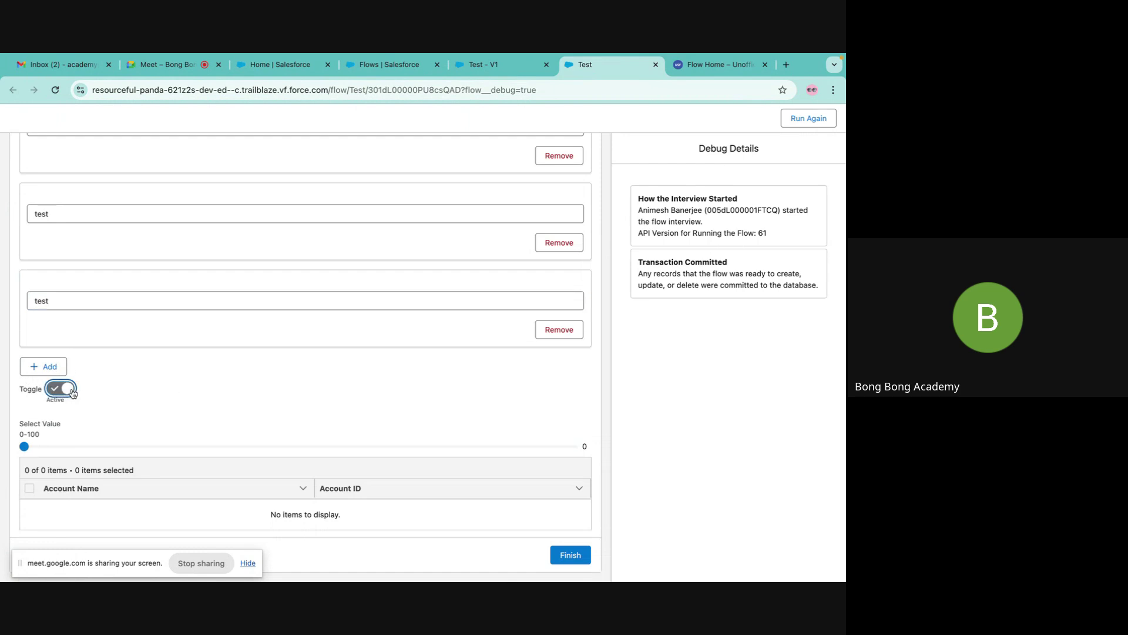
left_click(53, 391)
left_click(53, 391)
left_click(54, 393)
left_click_drag(24, 447, 3, 456)
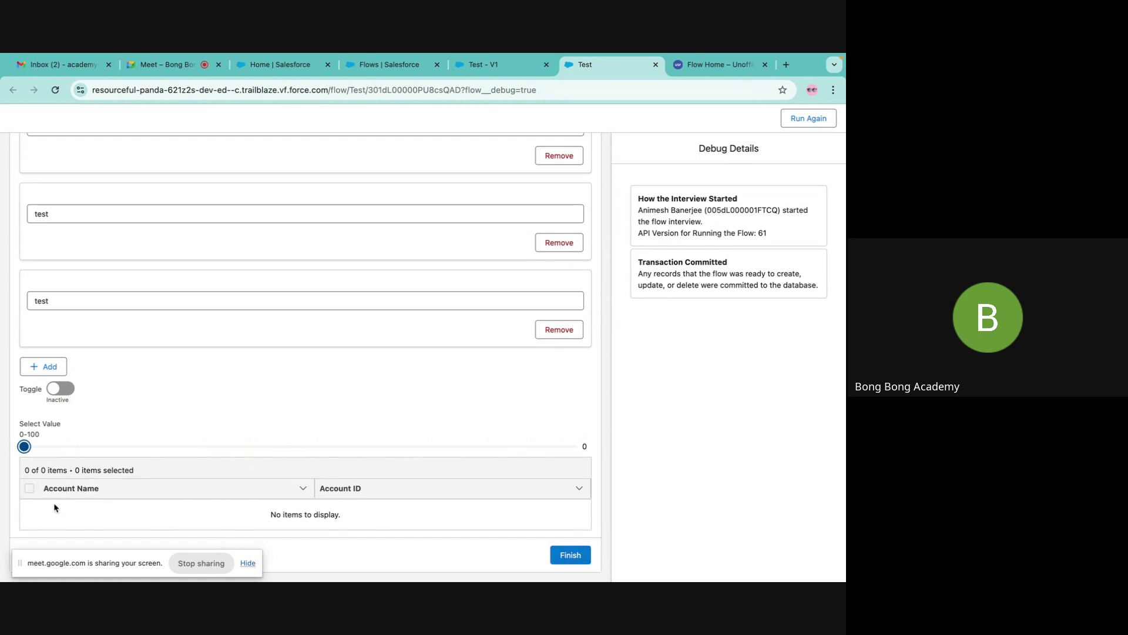
left_click_drag(25, 466, 31, 538)
left_click(571, 555)
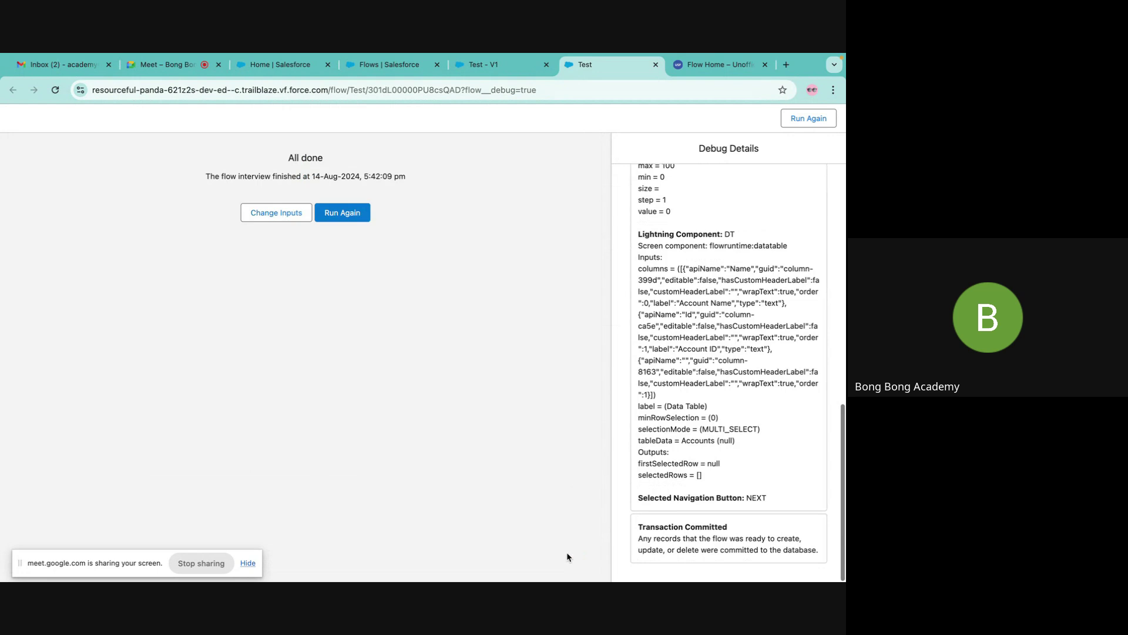
left_click(656, 65)
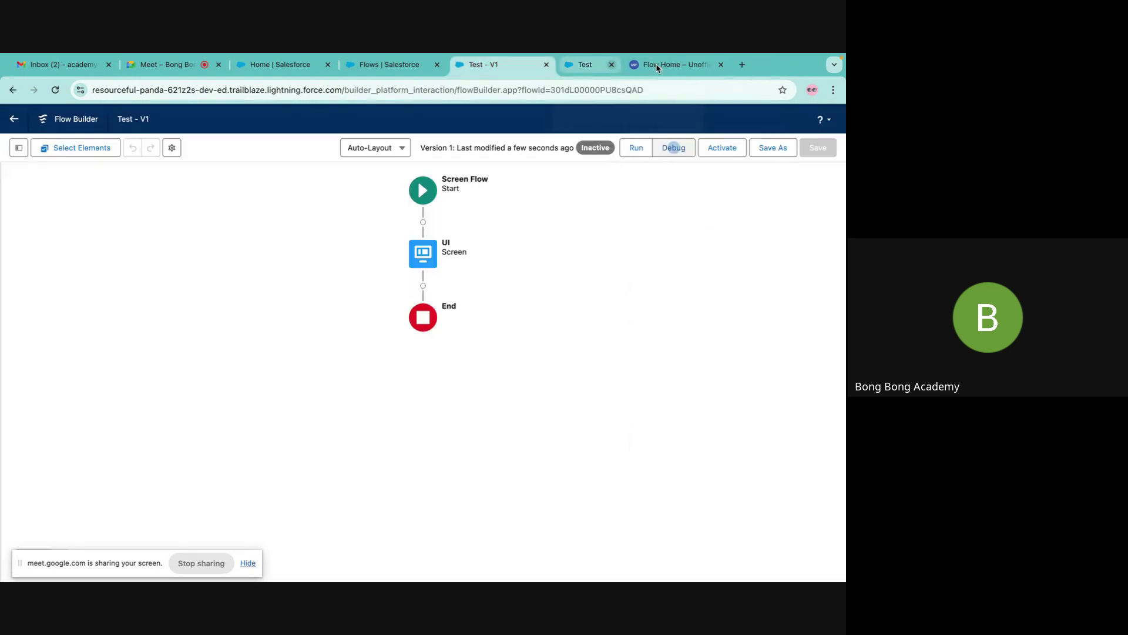
left_click(382, 69)
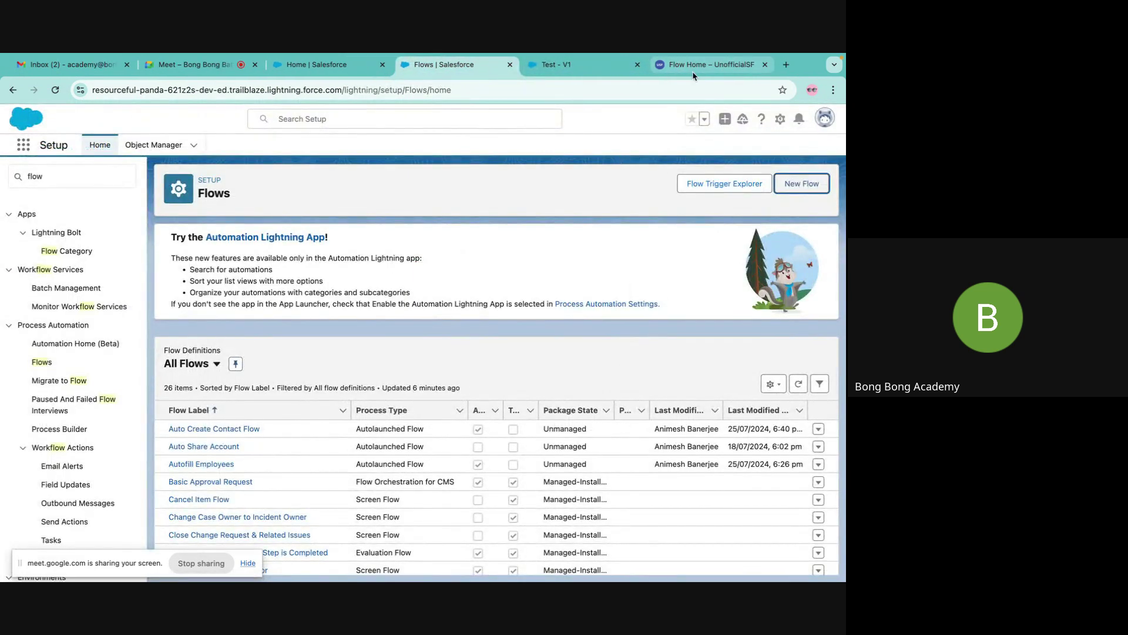
On UnofficialSF, open the Installable Flow Screen Components link in a new tab
left_click(692, 65)
scroll(365, 343, "down", 2)
scroll(363, 344, "down", 10)
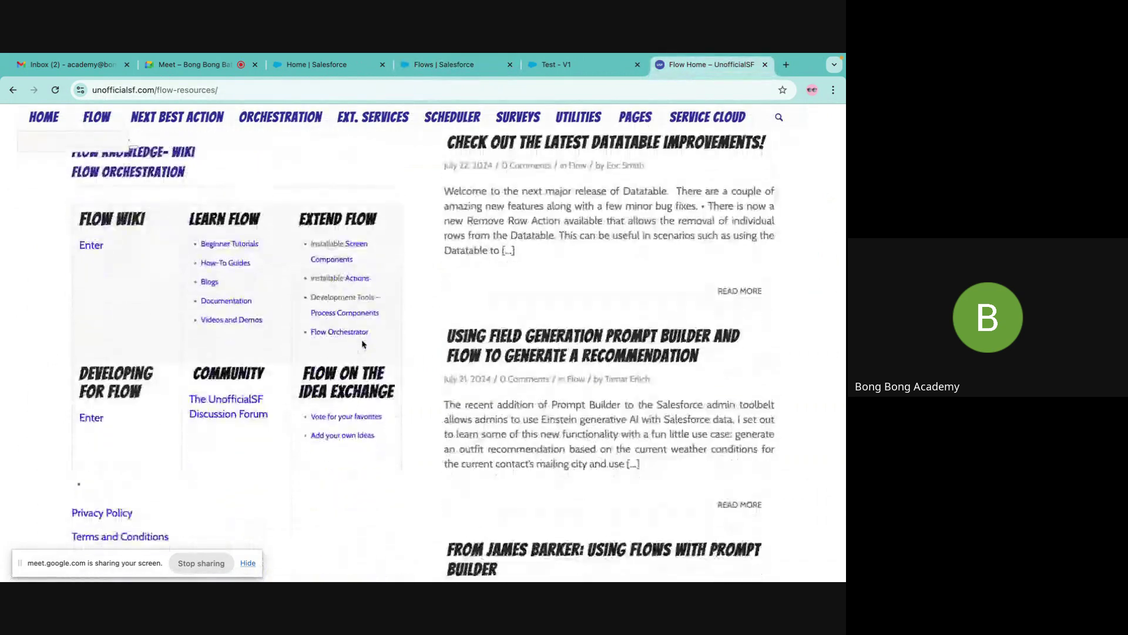
scroll(361, 340, "up", 15)
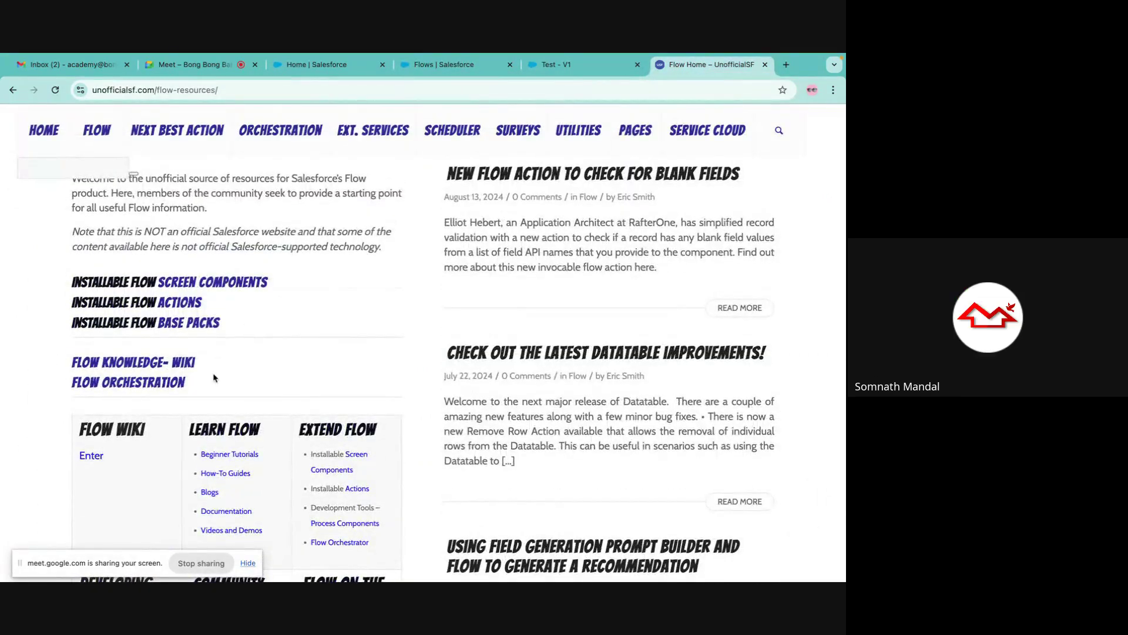
scroll(214, 378, "down", 2)
scroll(215, 377, "up", 1)
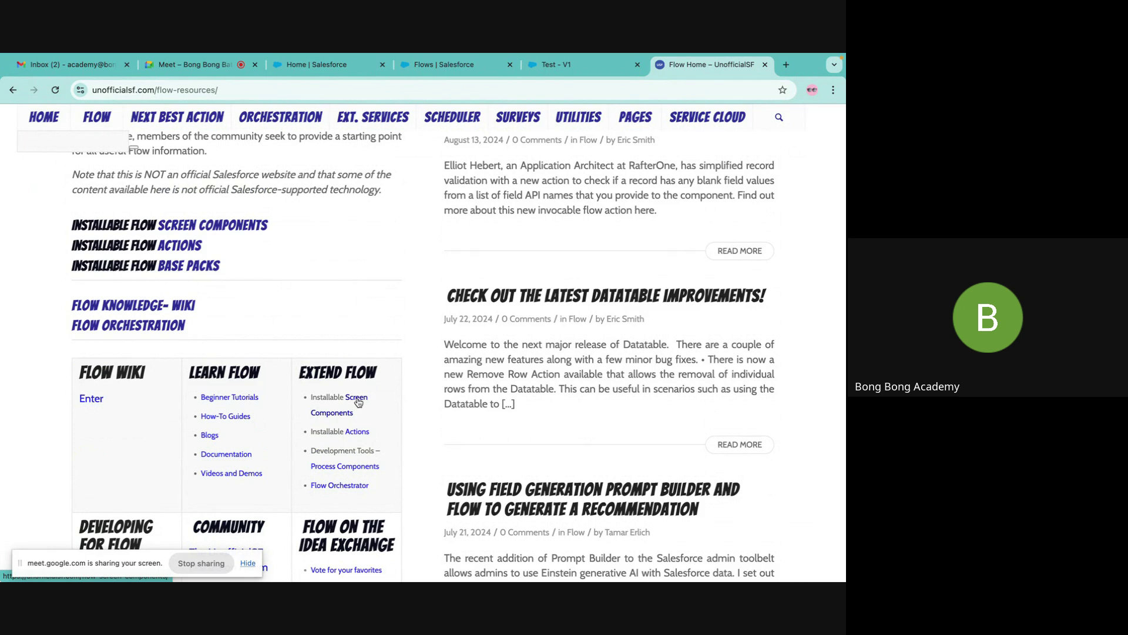
right_click(358, 402)
left_click(400, 368)
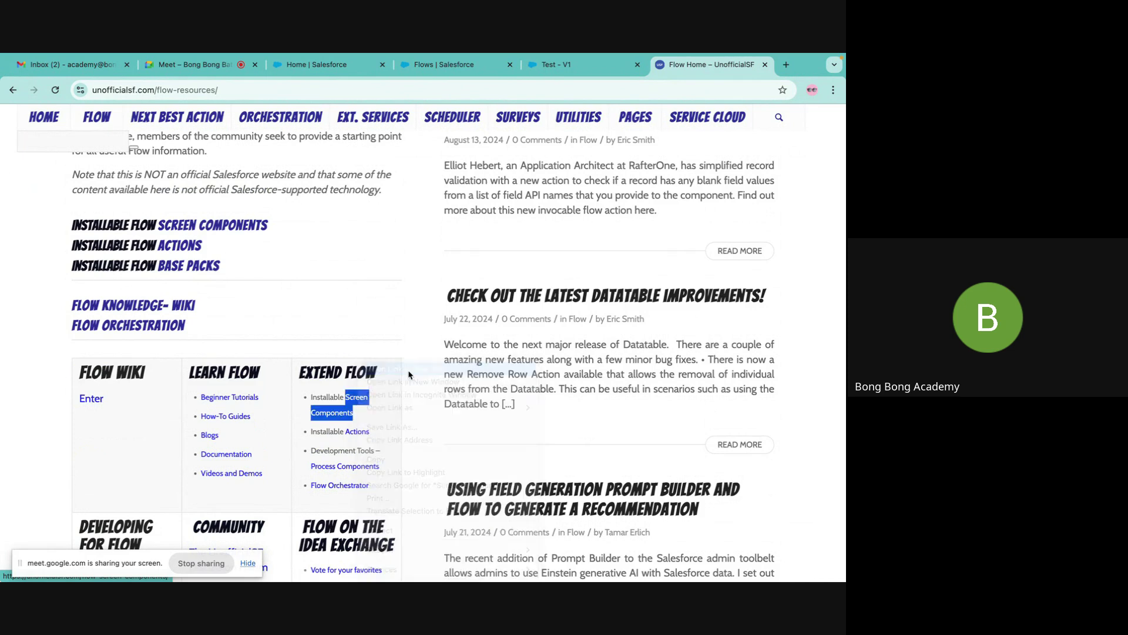
left_click(396, 305)
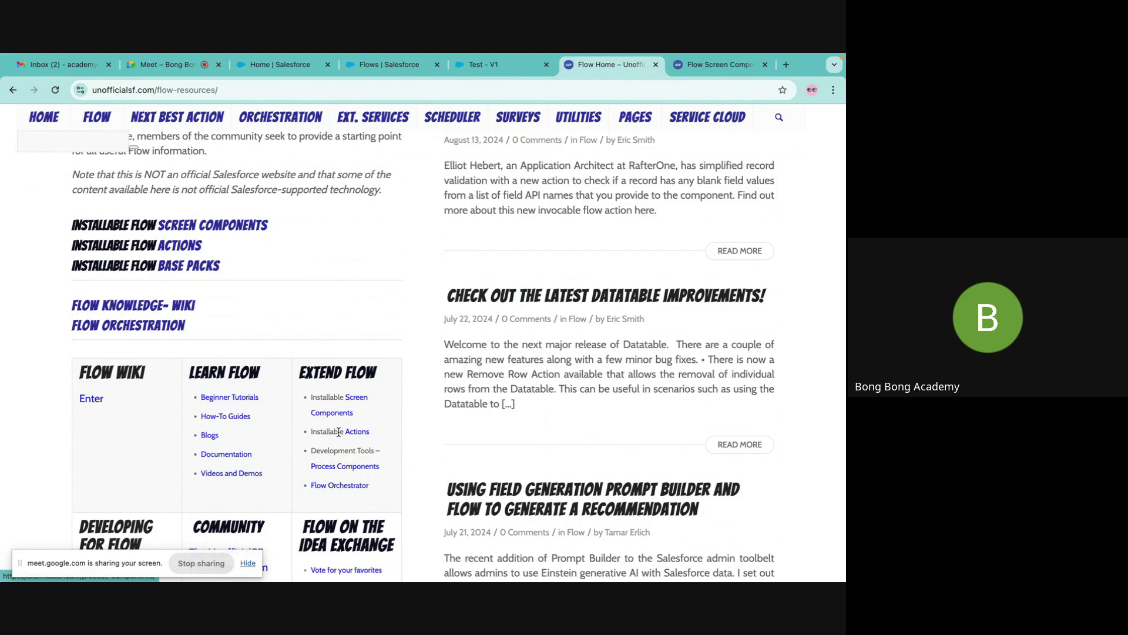
Copy the Flow Screen Components page URL and send it in the Meet chat
left_click(696, 66)
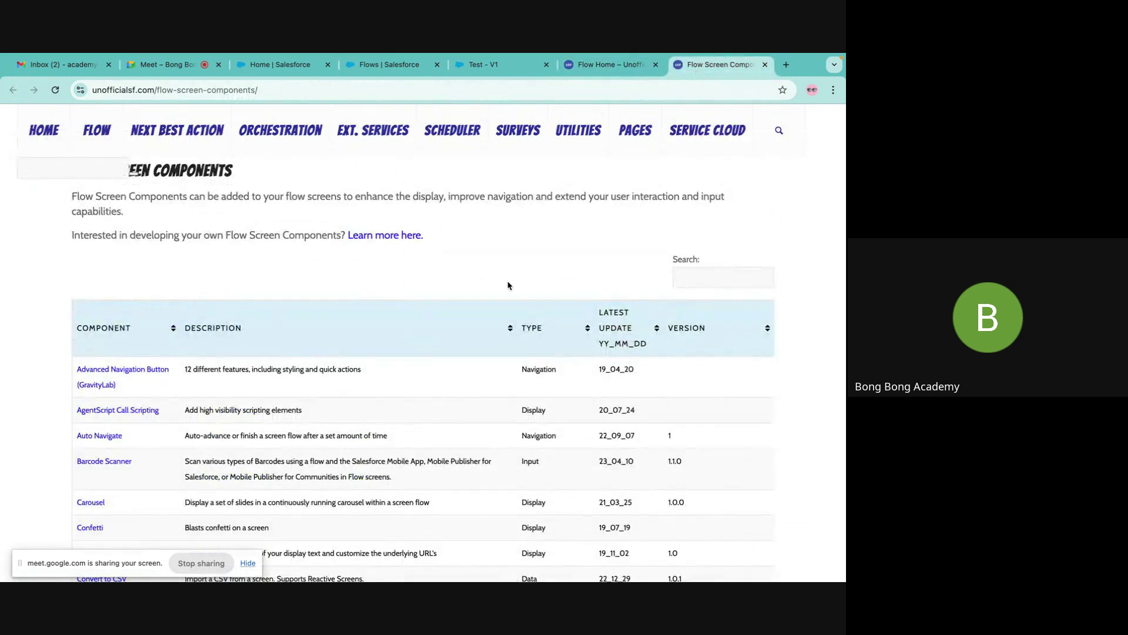
scroll(507, 280, "down", 2)
scroll(509, 286, "down", 1)
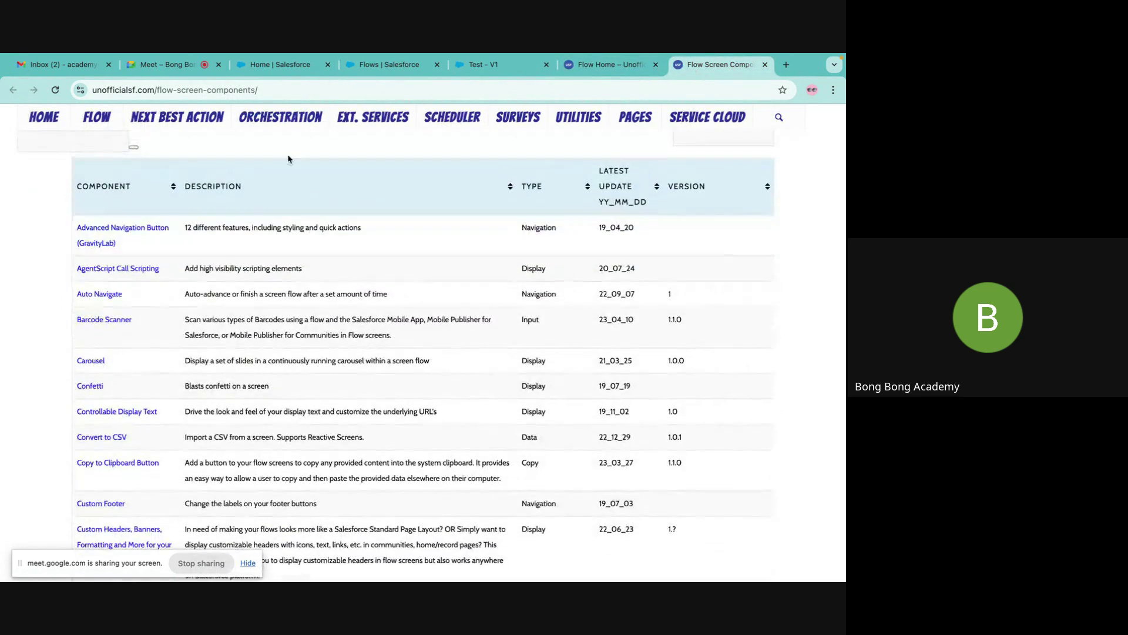
left_click(277, 89)
key("ctrl+c")
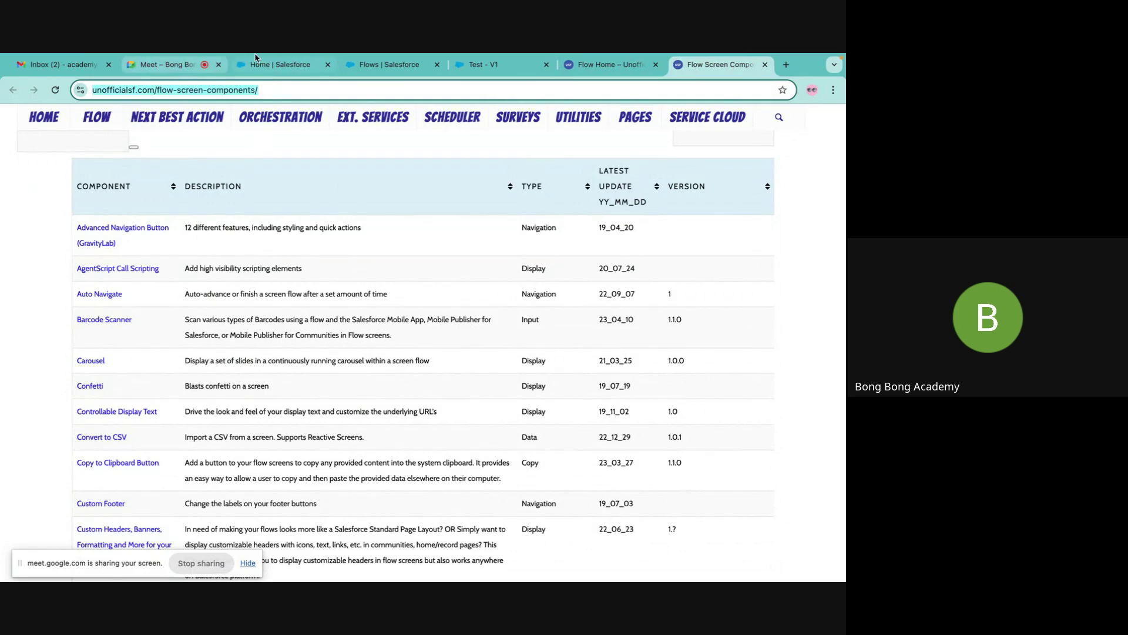
left_click(166, 64)
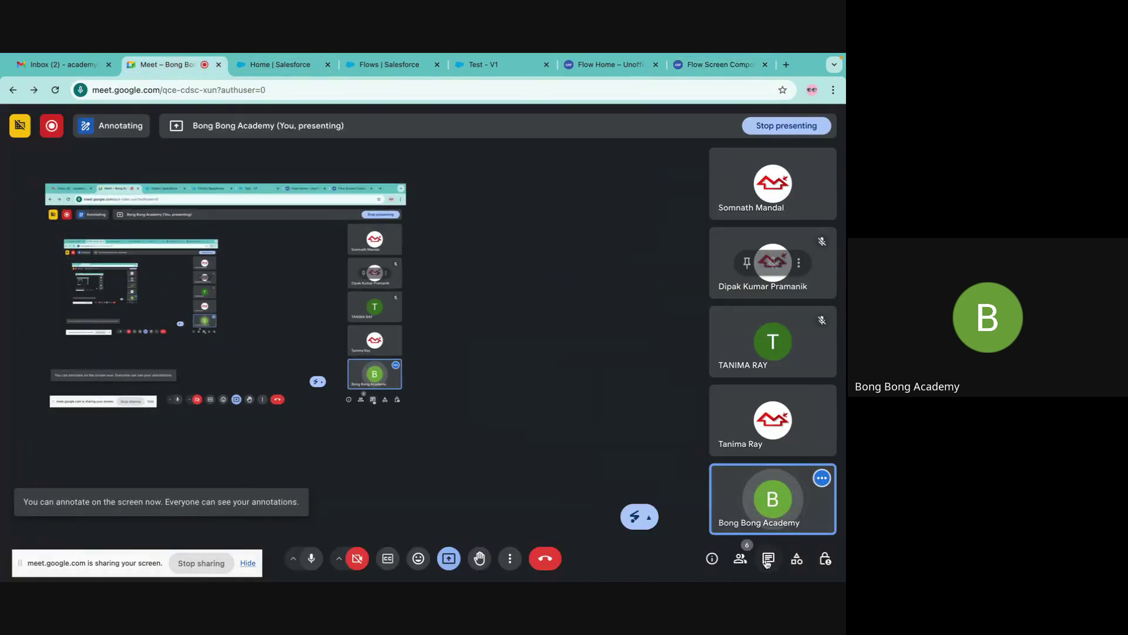
left_click(768, 559)
key("ctrl+v")
key("Return")
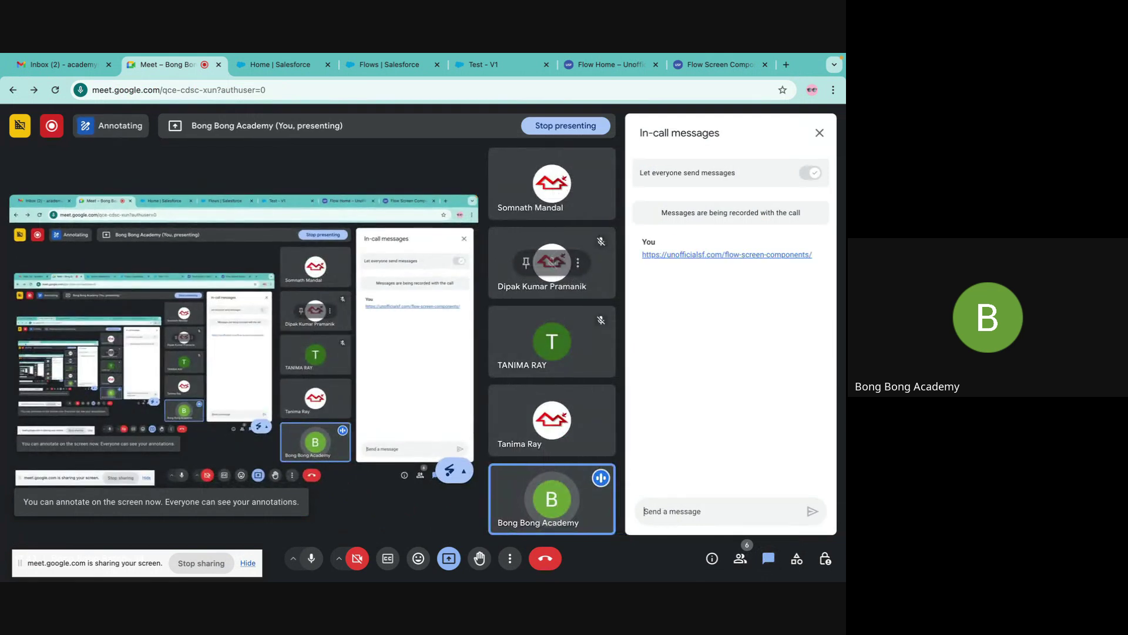
left_click(723, 64)
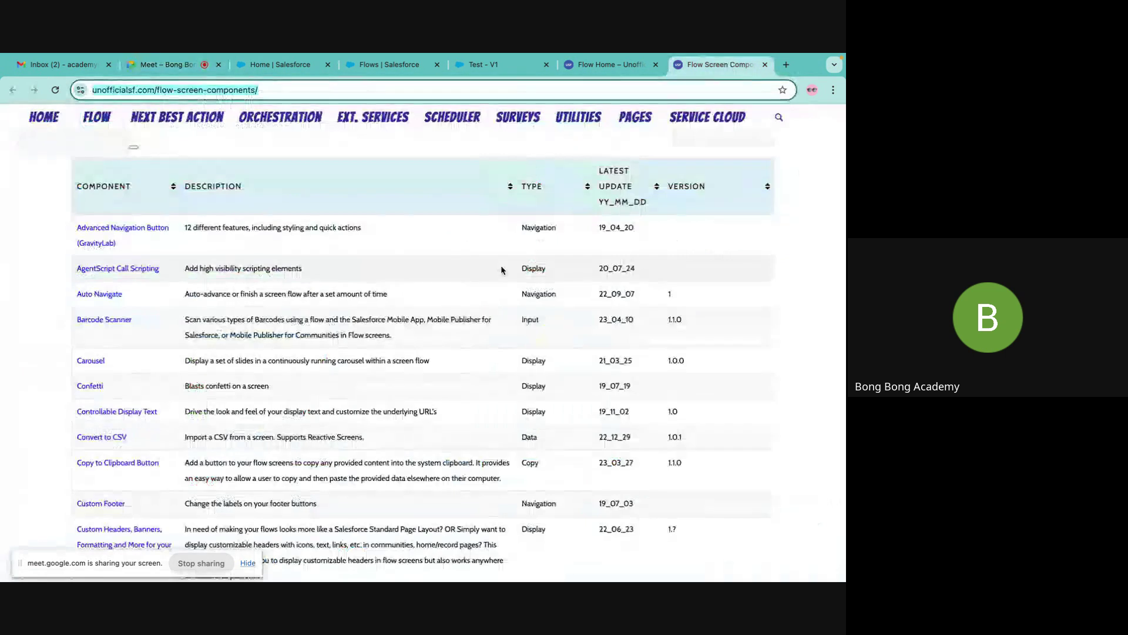
Scroll down the Flow Screen Components list to the Datatable entry and open its page
scroll(133, 334, "down", 1)
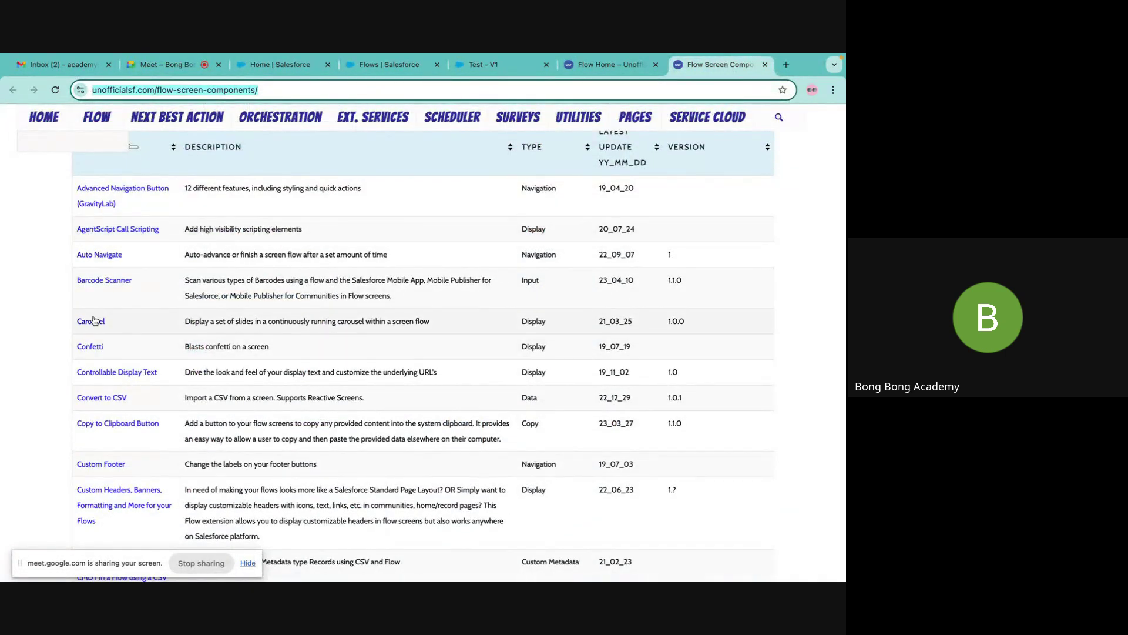
scroll(117, 369, "down", 1)
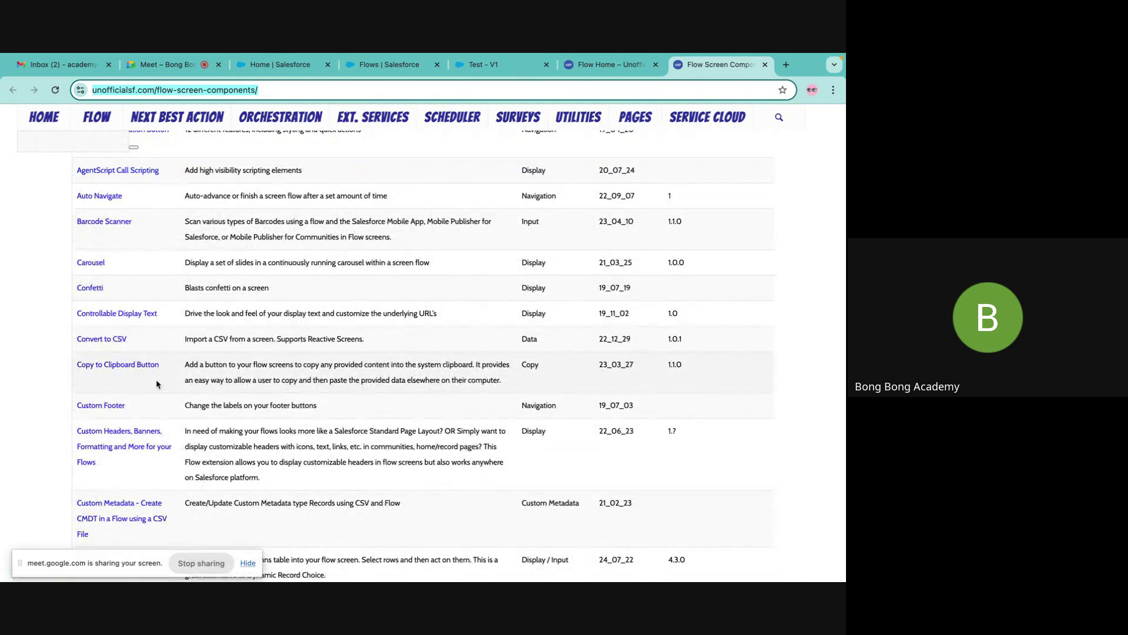
scroll(156, 384, "down", 1)
scroll(165, 335, "down", 5)
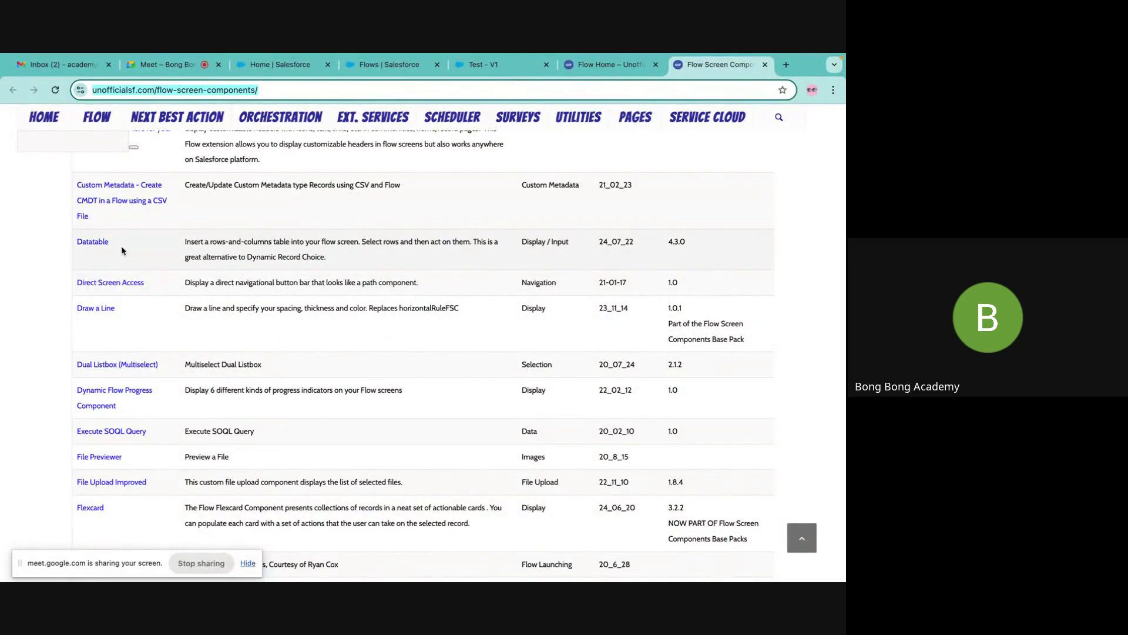
scroll(156, 252, "down", 1)
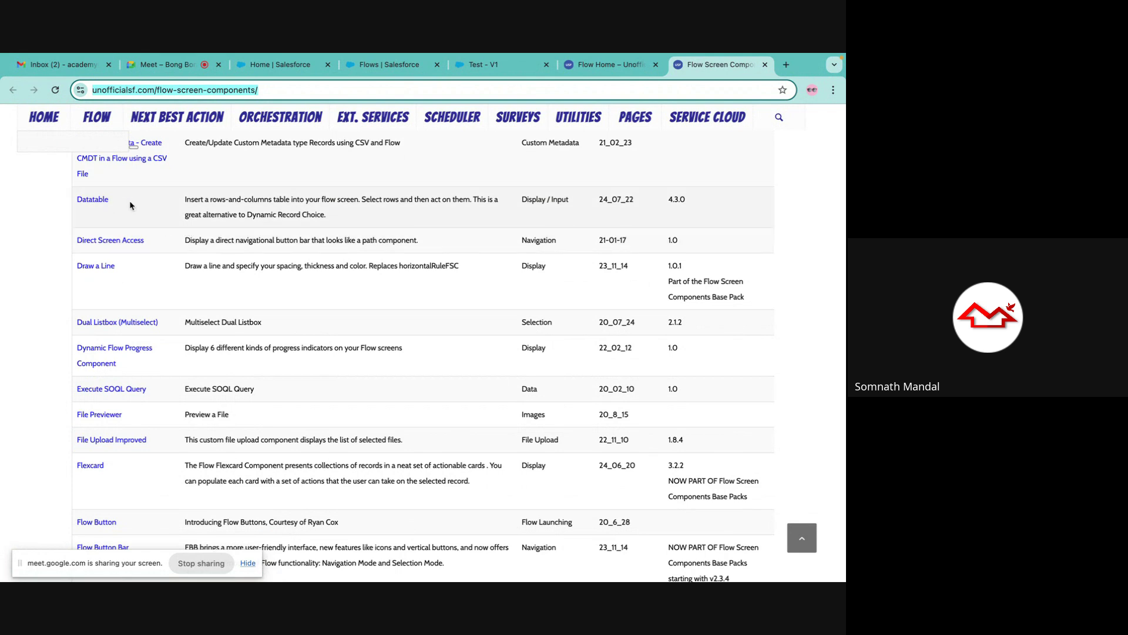
scroll(185, 278, "down", 2)
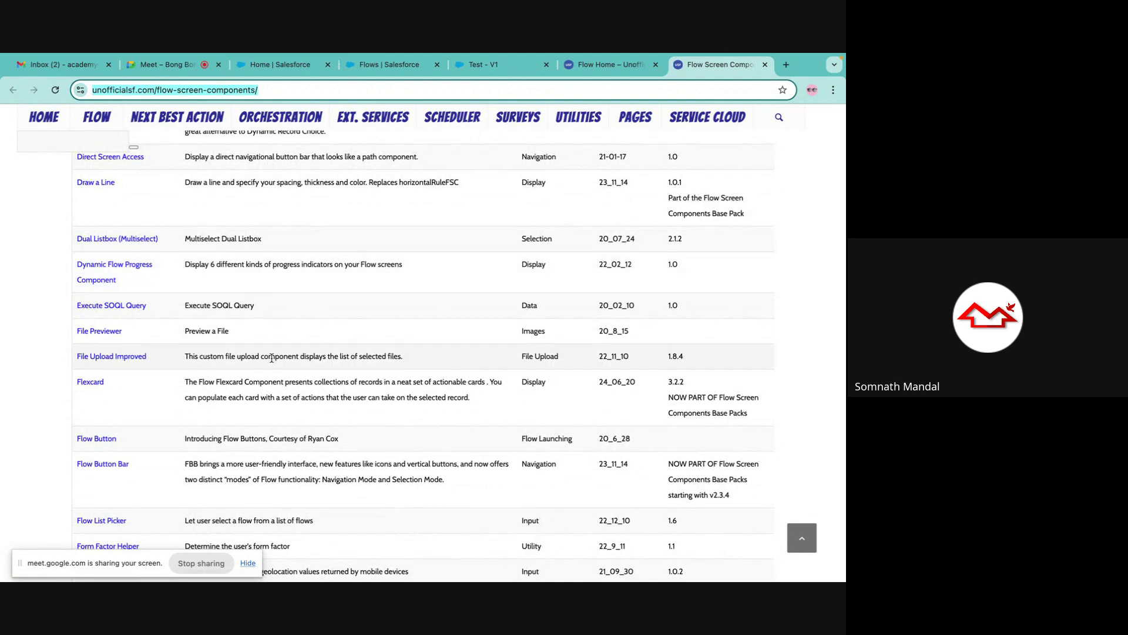
scroll(270, 356, "up", 1)
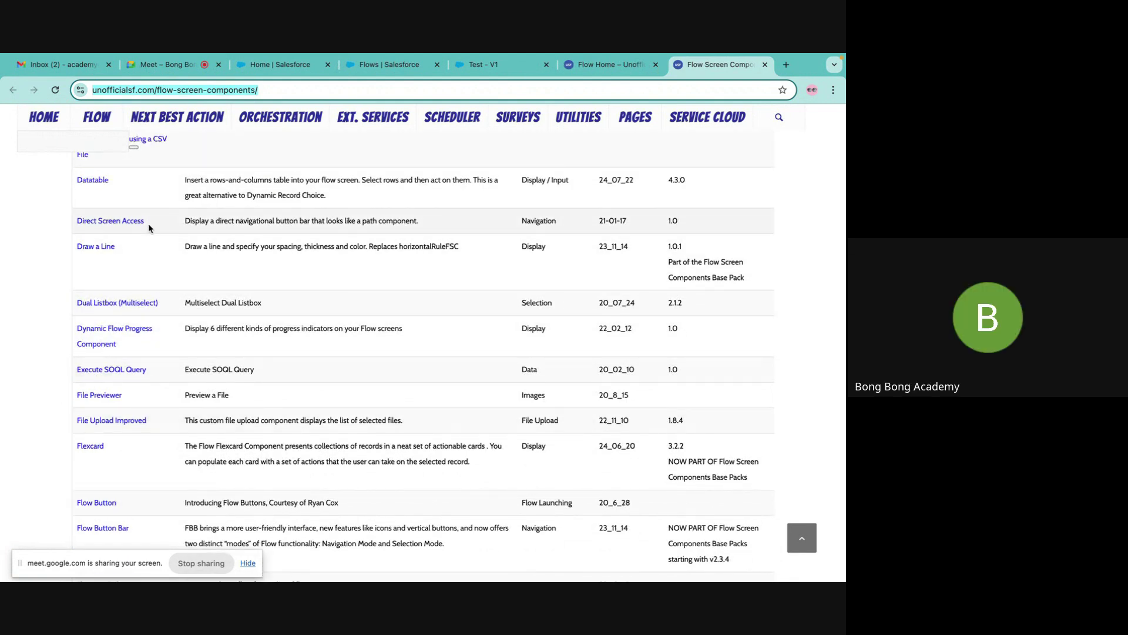
scroll(148, 228, "up", 1)
left_click_drag(111, 203, 77, 202)
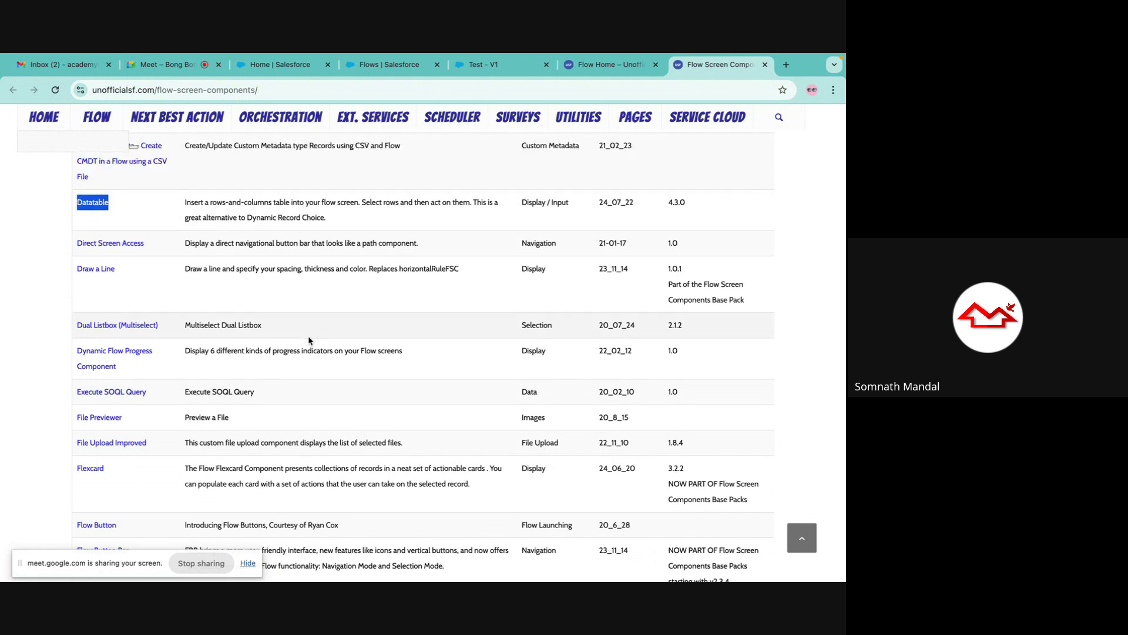
scroll(308, 341, "down", 1)
scroll(308, 341, "down", 1)
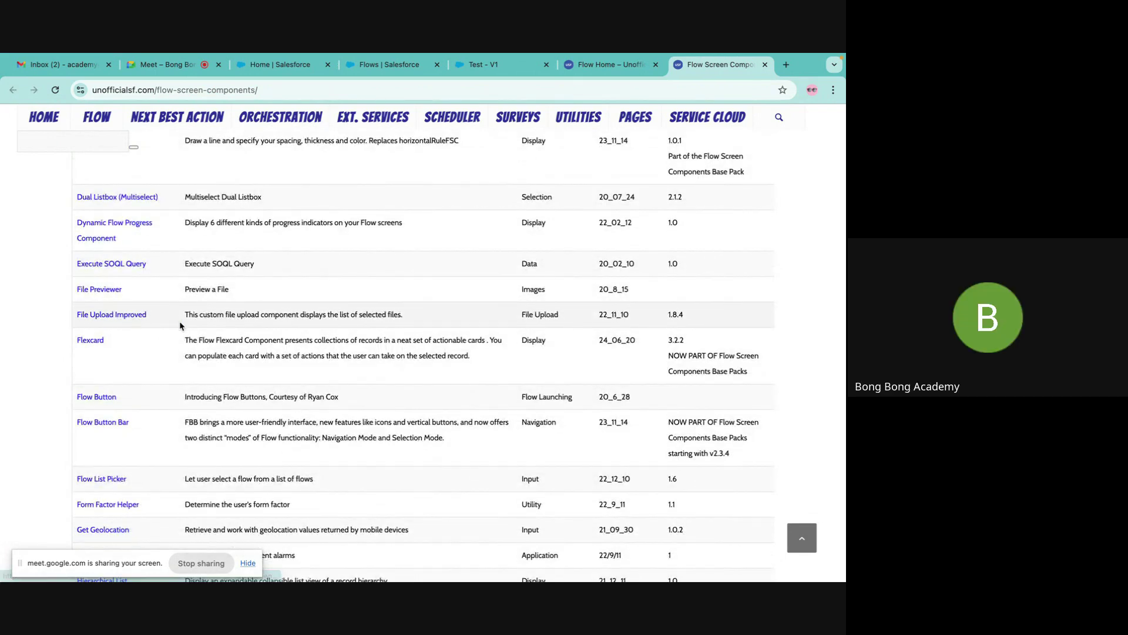
scroll(200, 322, "down", 2)
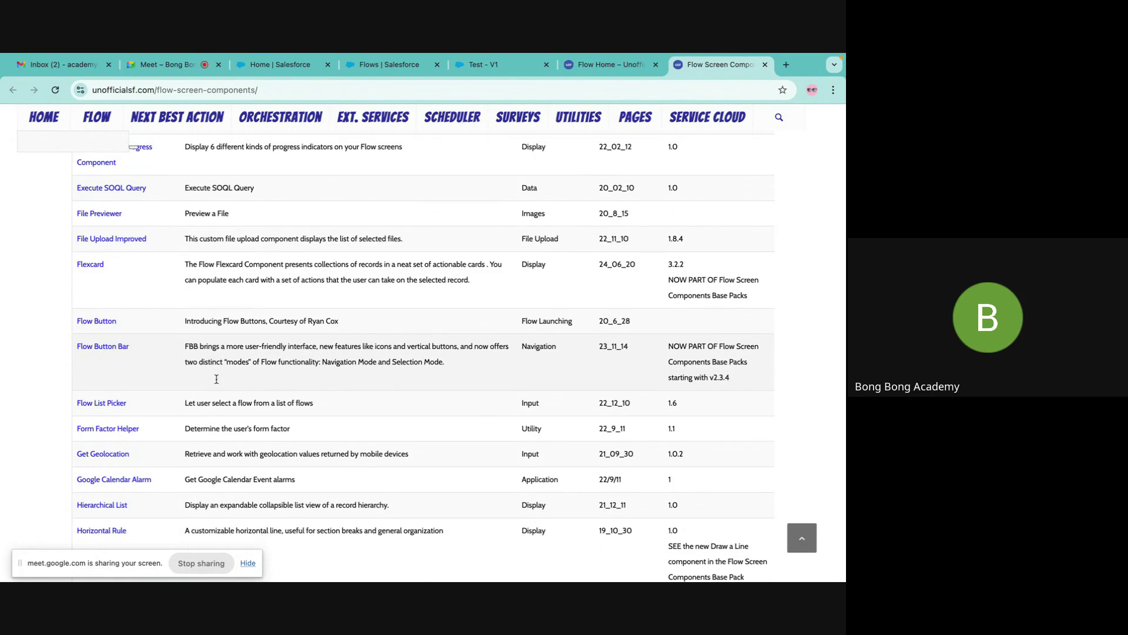
scroll(183, 401, "down", 1)
scroll(183, 402, "down", 1)
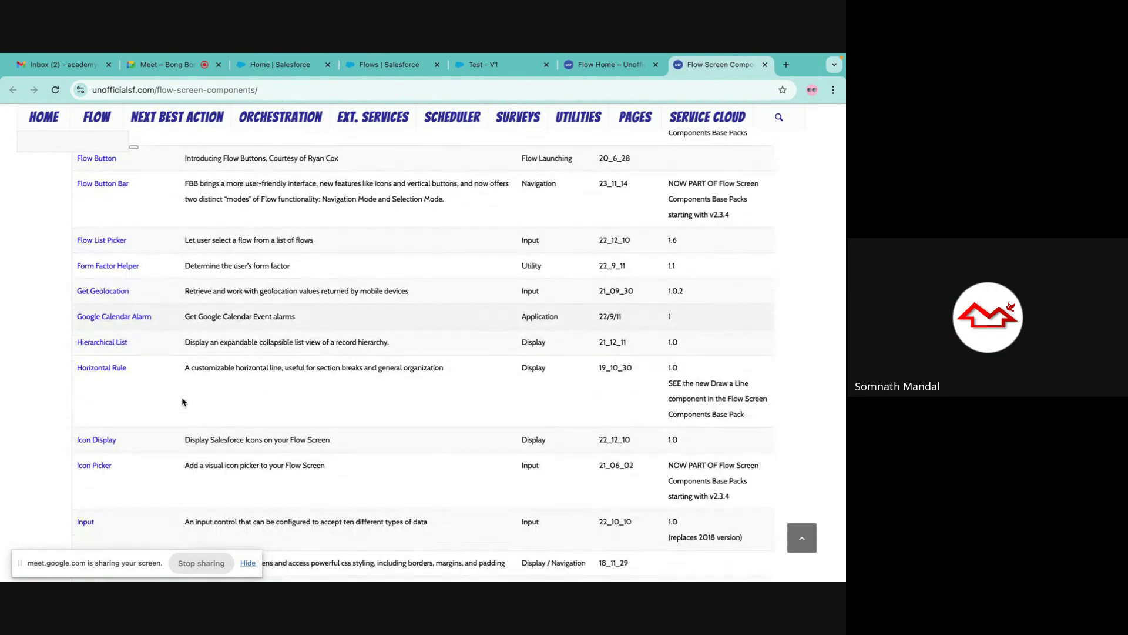
scroll(183, 402, "down", 2)
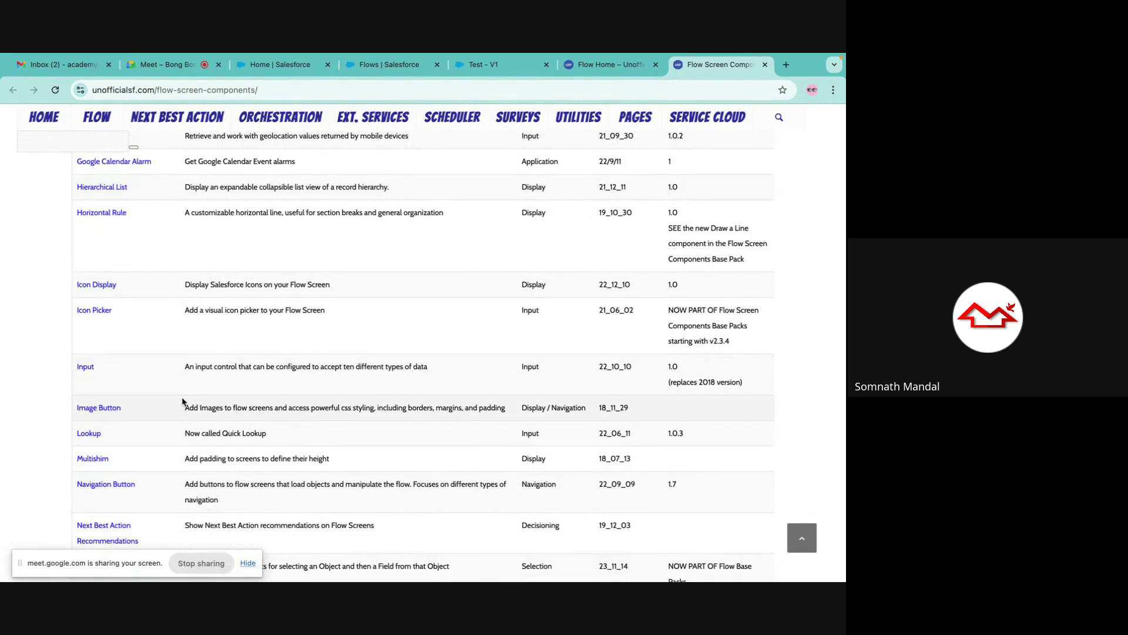
scroll(183, 402, "down", 1)
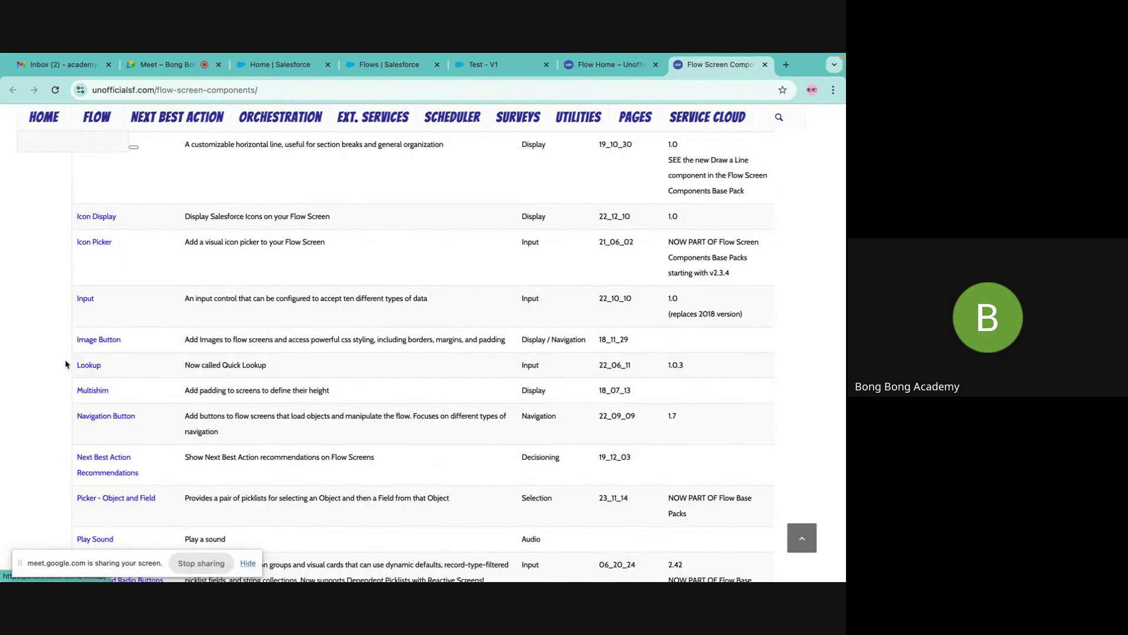
scroll(226, 394, "down", 2)
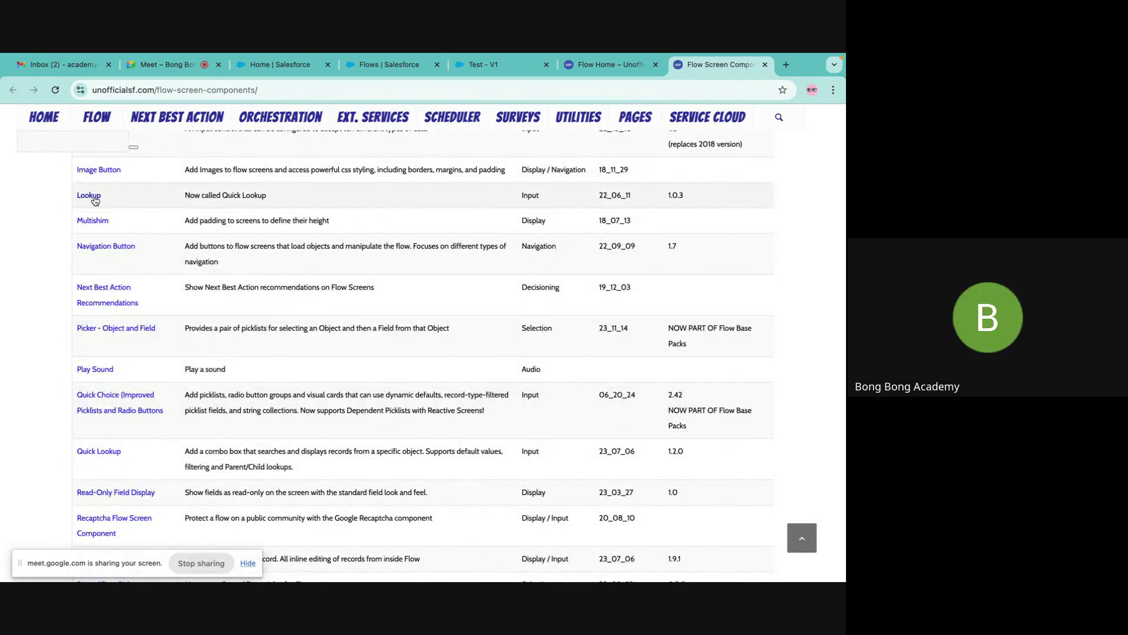
scroll(199, 308, "down", 2)
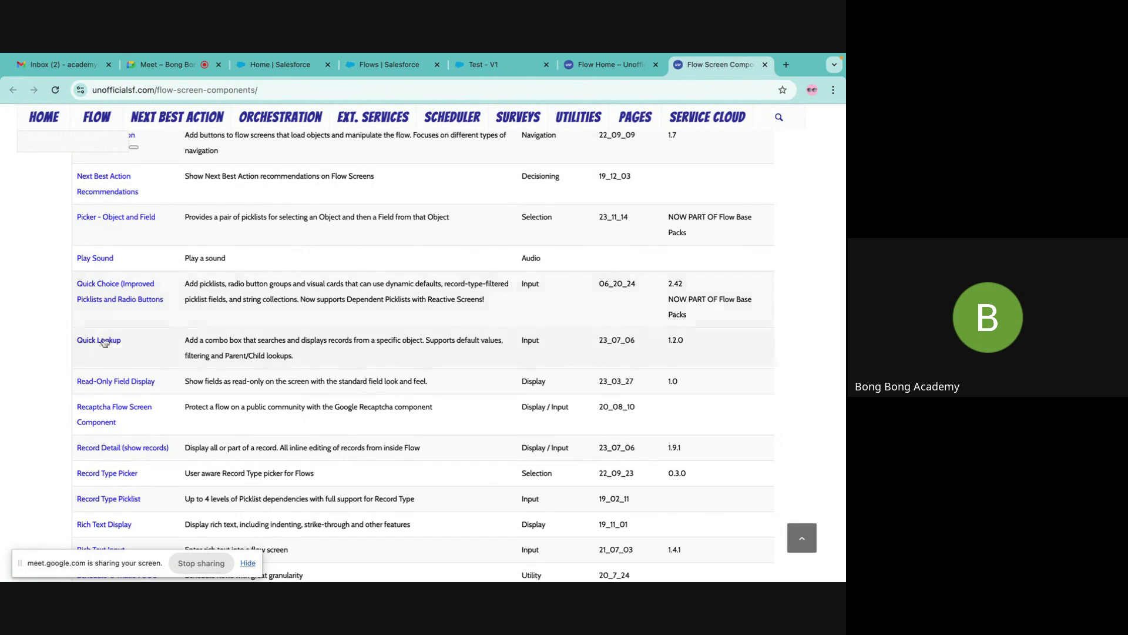
scroll(176, 359, "down", 1)
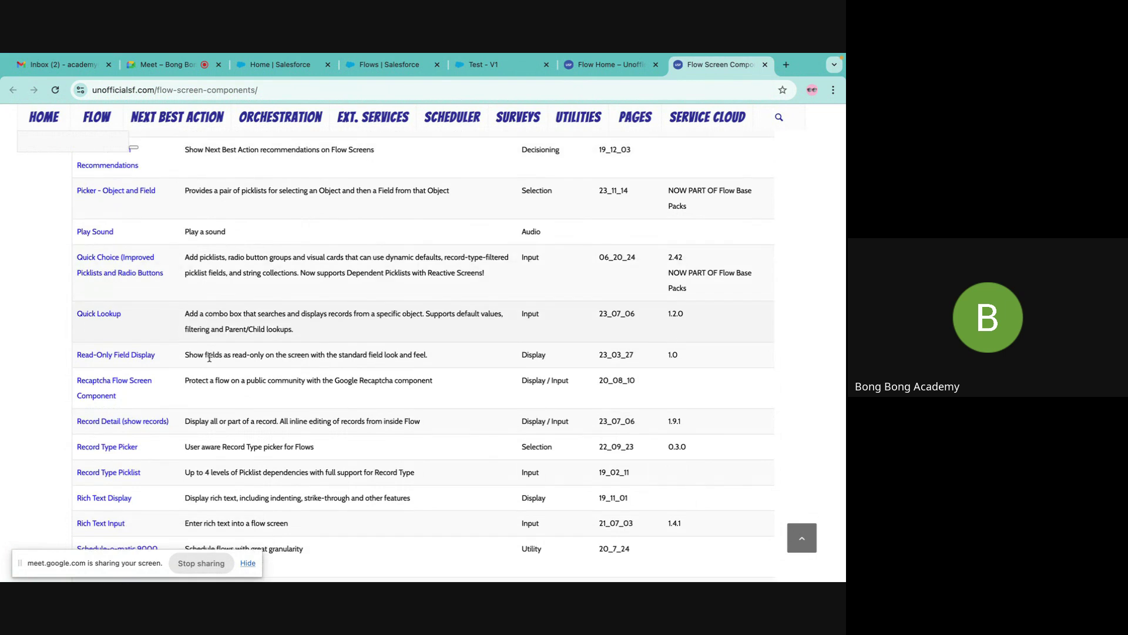
scroll(251, 369, "down", 1)
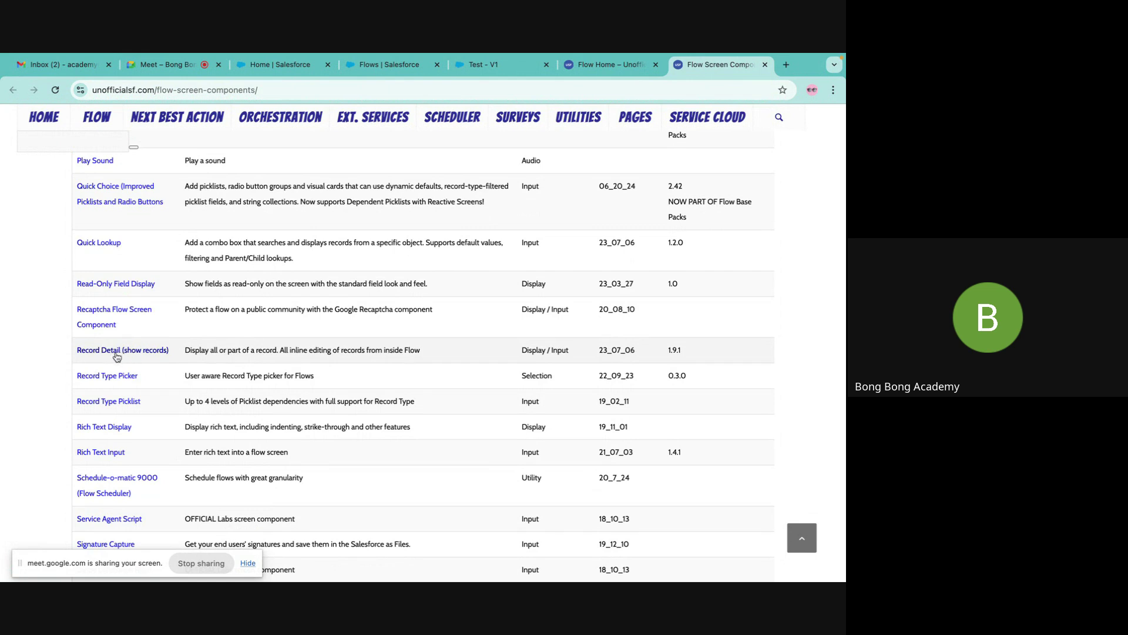
scroll(226, 408, "down", 2)
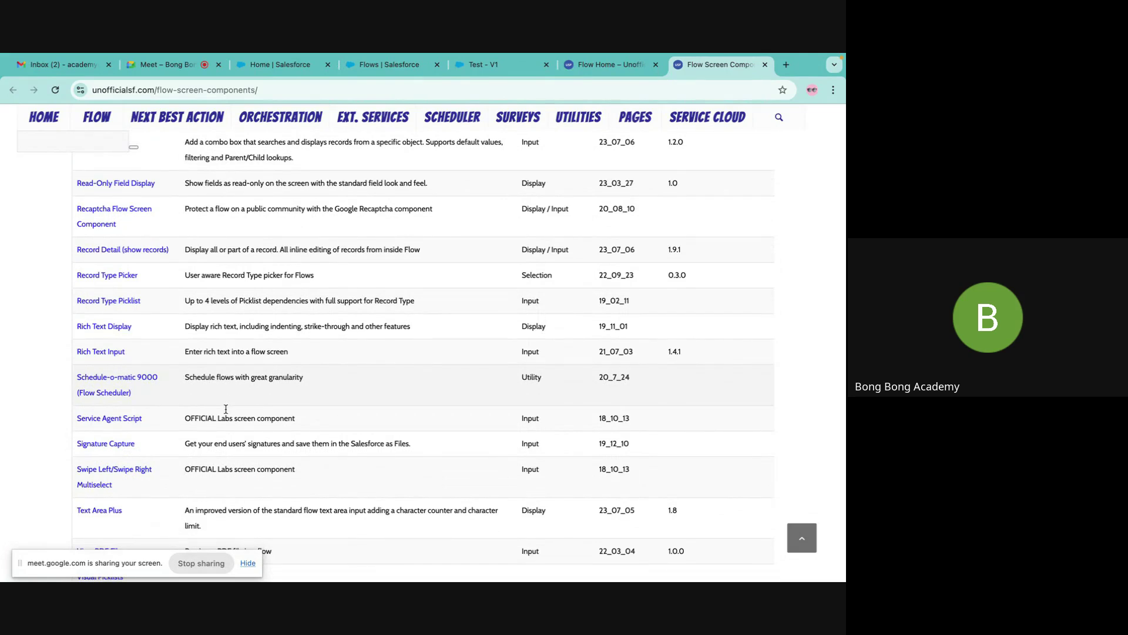
scroll(226, 409, "down", 1)
scroll(226, 411, "down", 1)
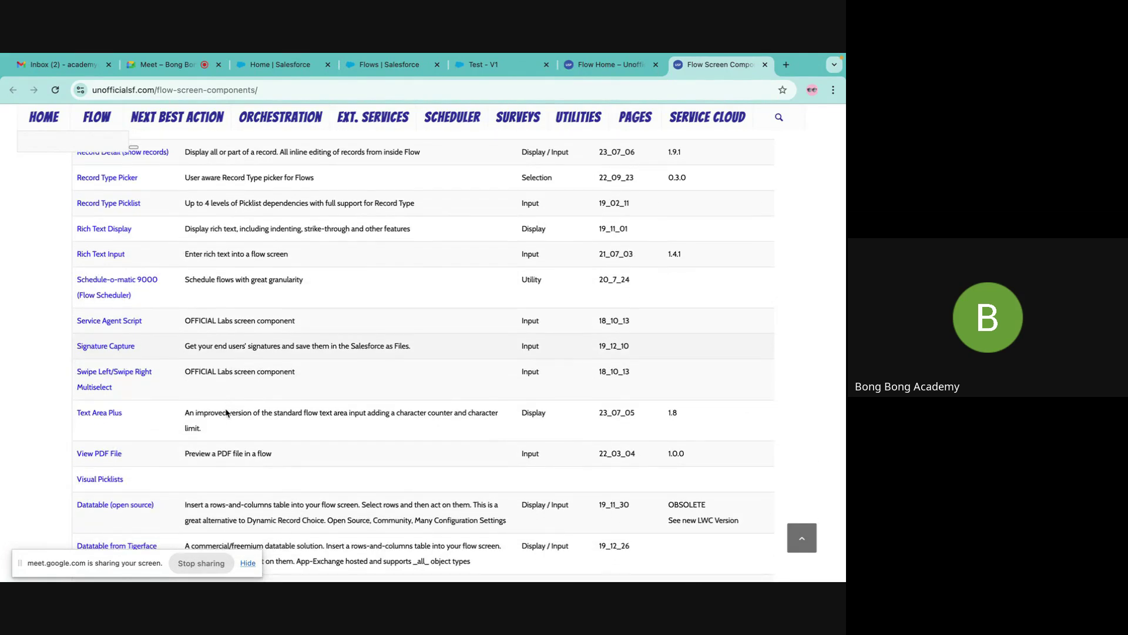
scroll(226, 413, "down", 1)
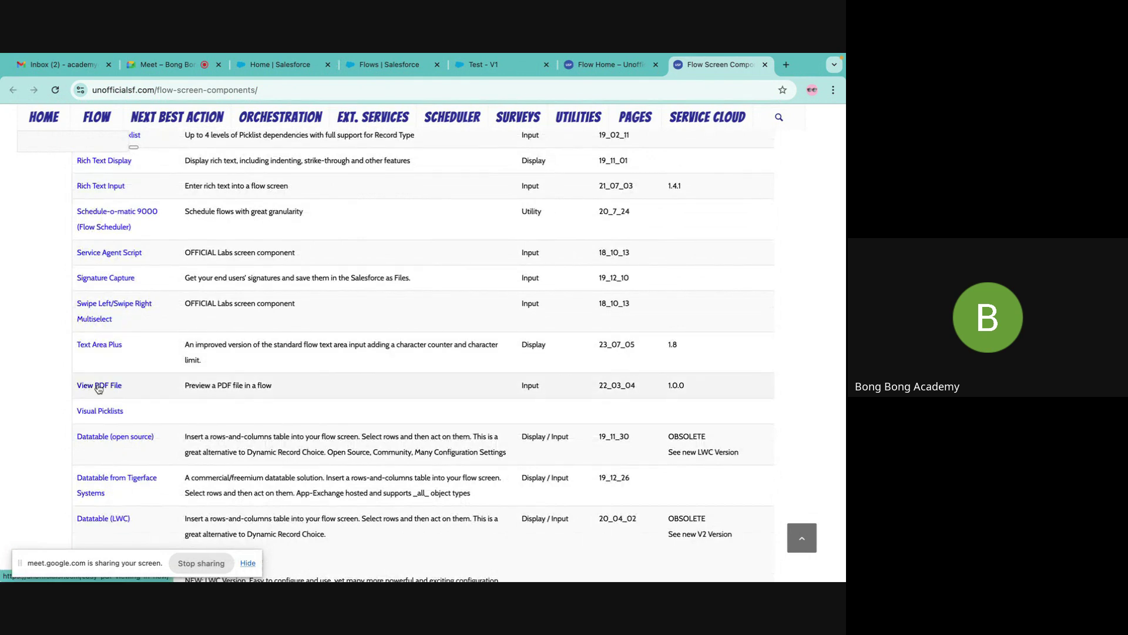
scroll(199, 399, "down", 1)
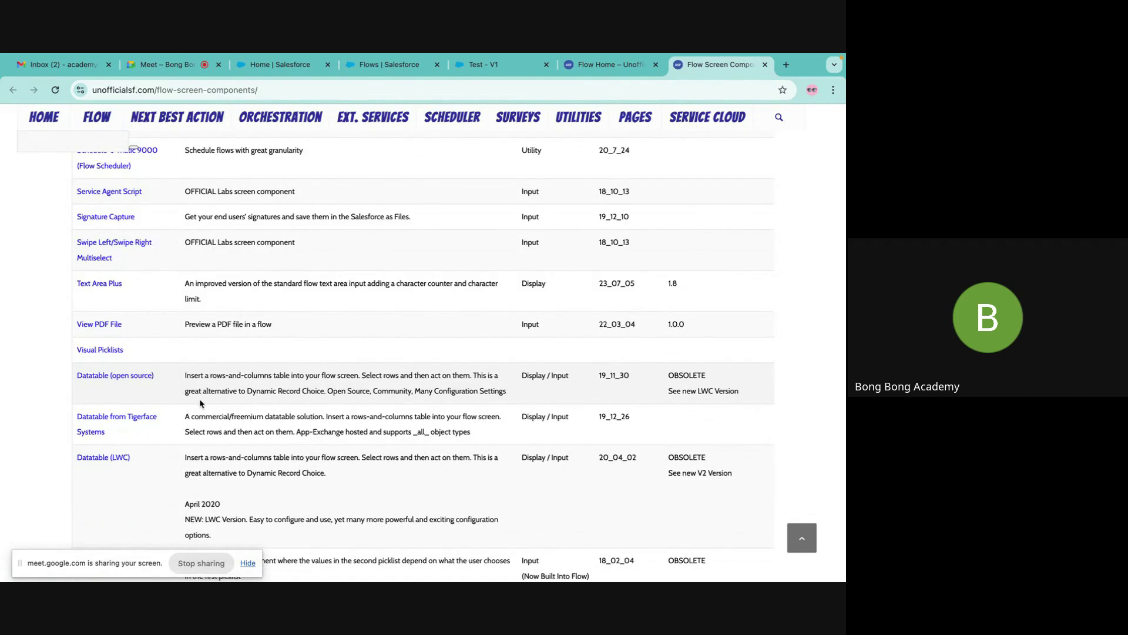
scroll(200, 403, "down", 2)
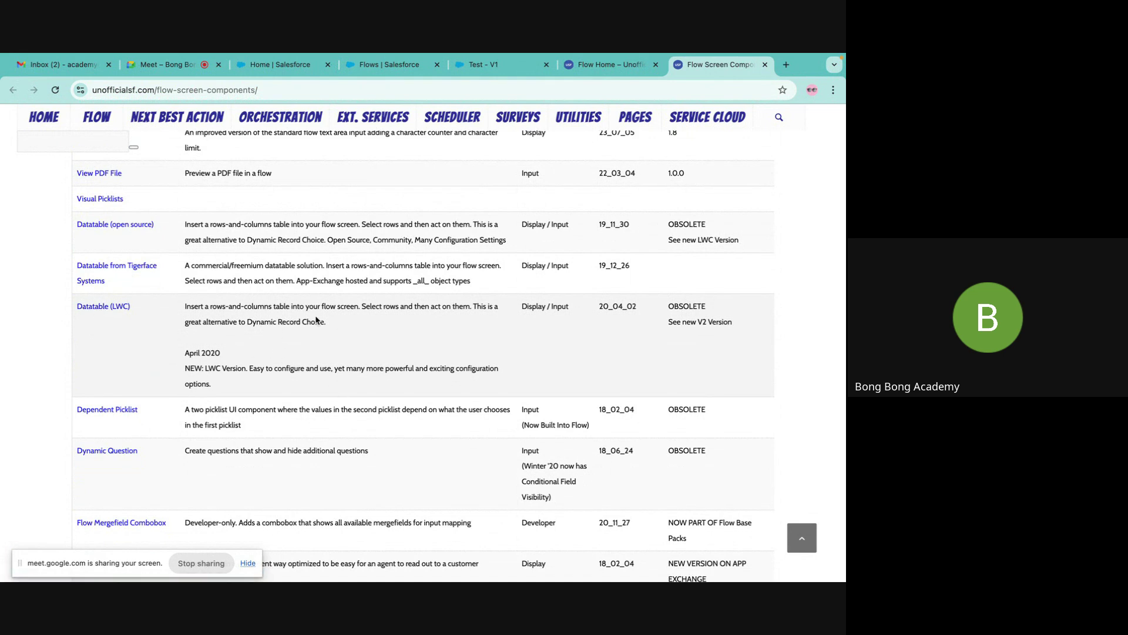
scroll(167, 339, "down", 2)
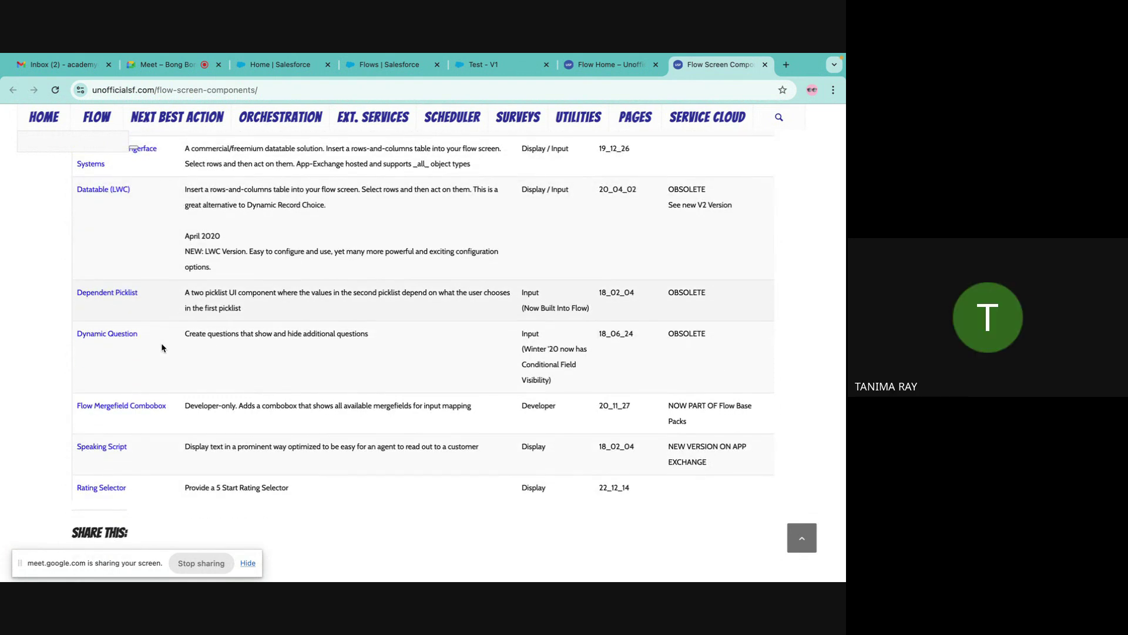
scroll(161, 343, "up", 15)
scroll(156, 364, "down", 4)
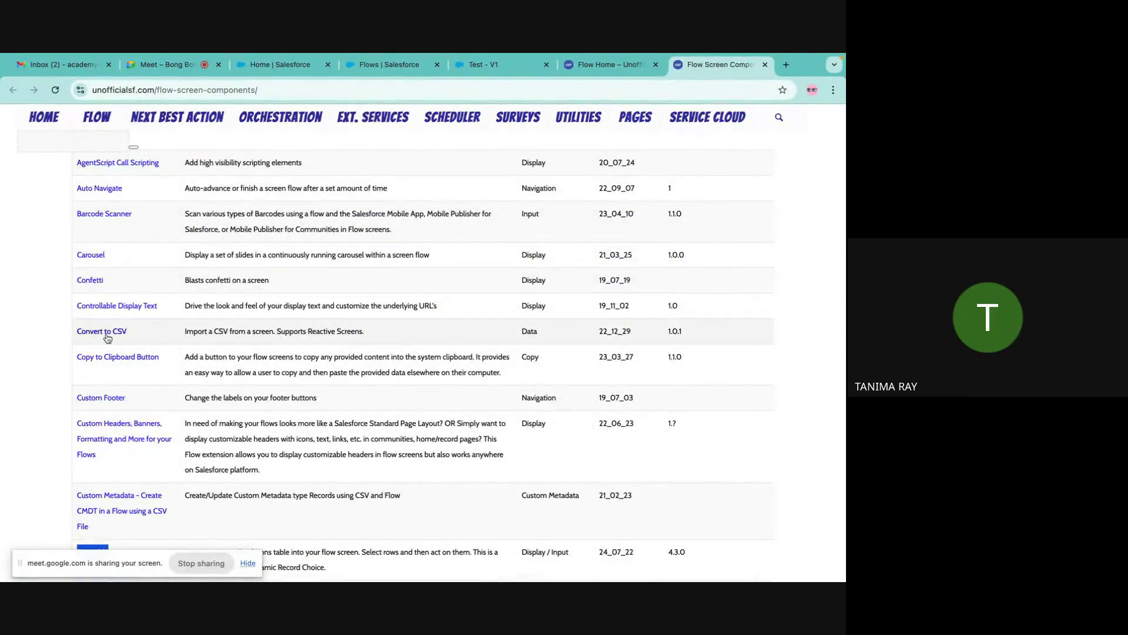
scroll(94, 332, "down", 4)
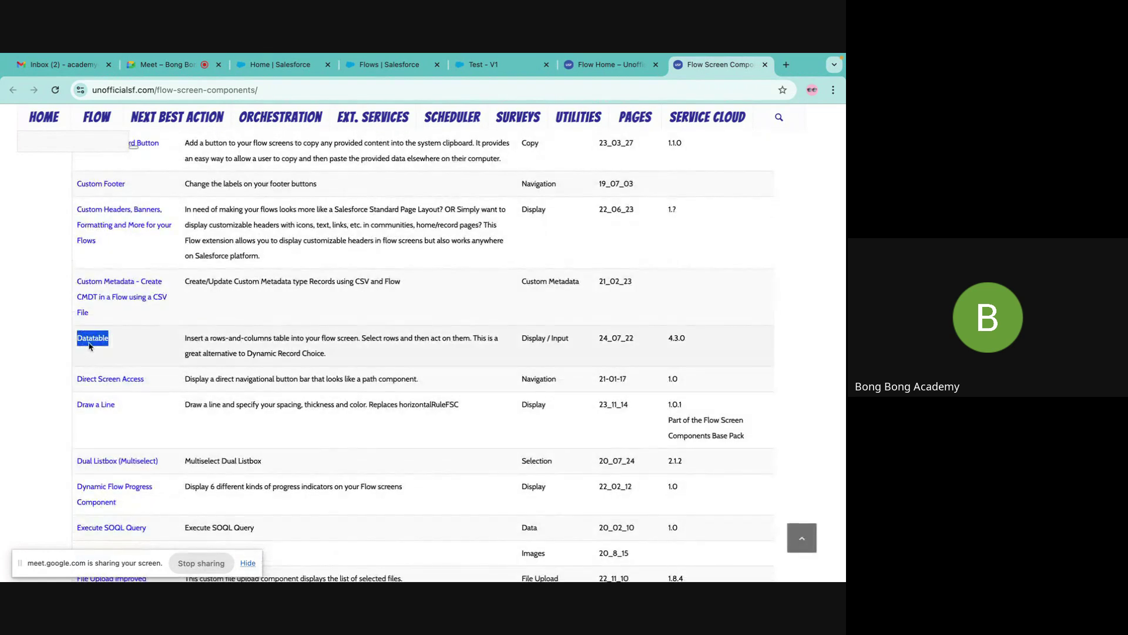
key("Return")
Read down the Datatable article through the Data Source, Table Formatting and Show search bar sections
scroll(372, 390, "up", 7)
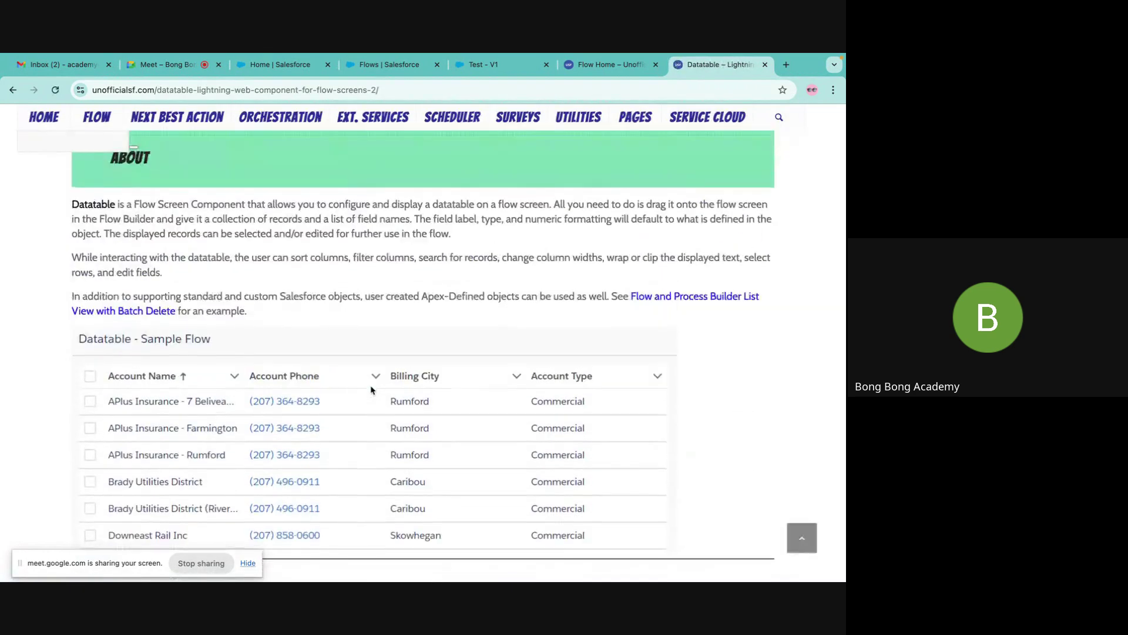
scroll(371, 390, "up", 7)
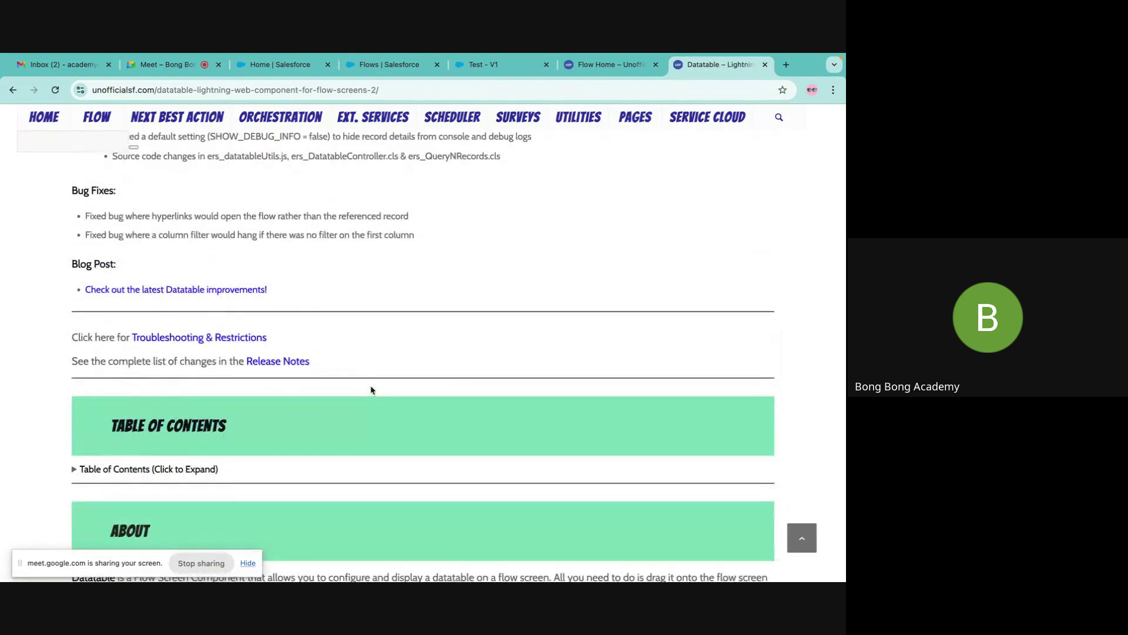
scroll(371, 389, "down", 6)
scroll(371, 389, "down", 15)
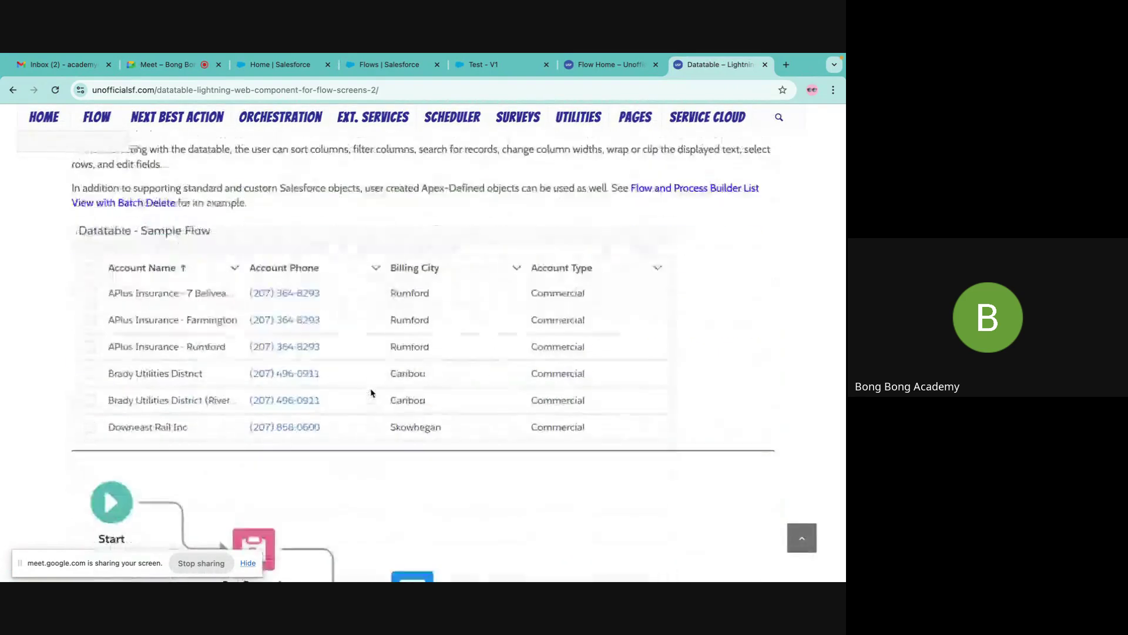
scroll(371, 392, "down", 12)
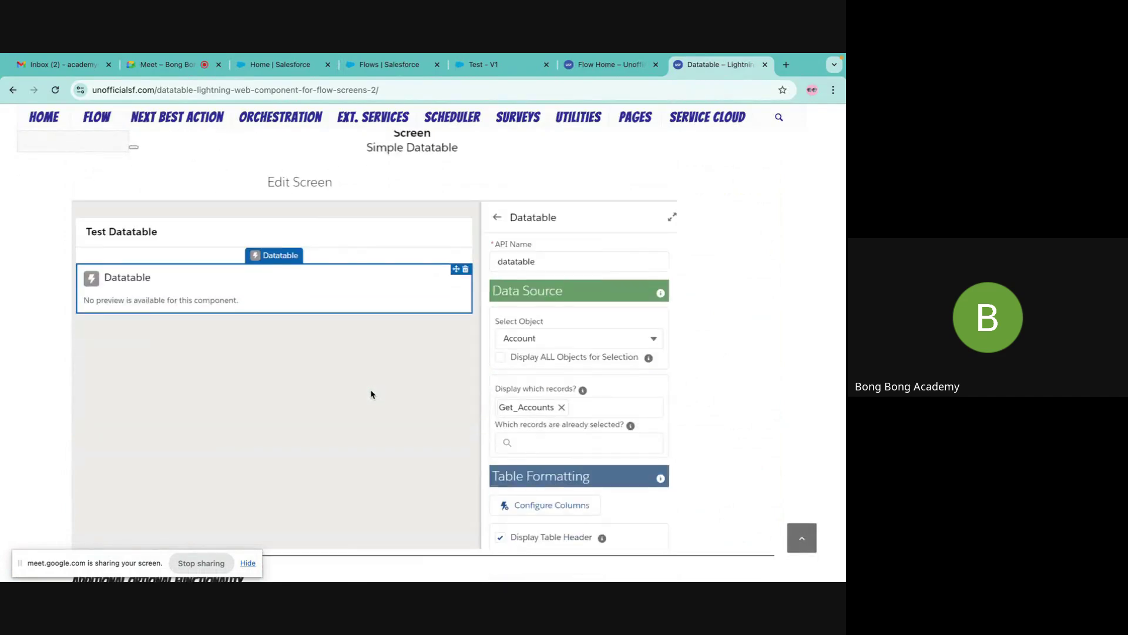
scroll(371, 398, "down", 12)
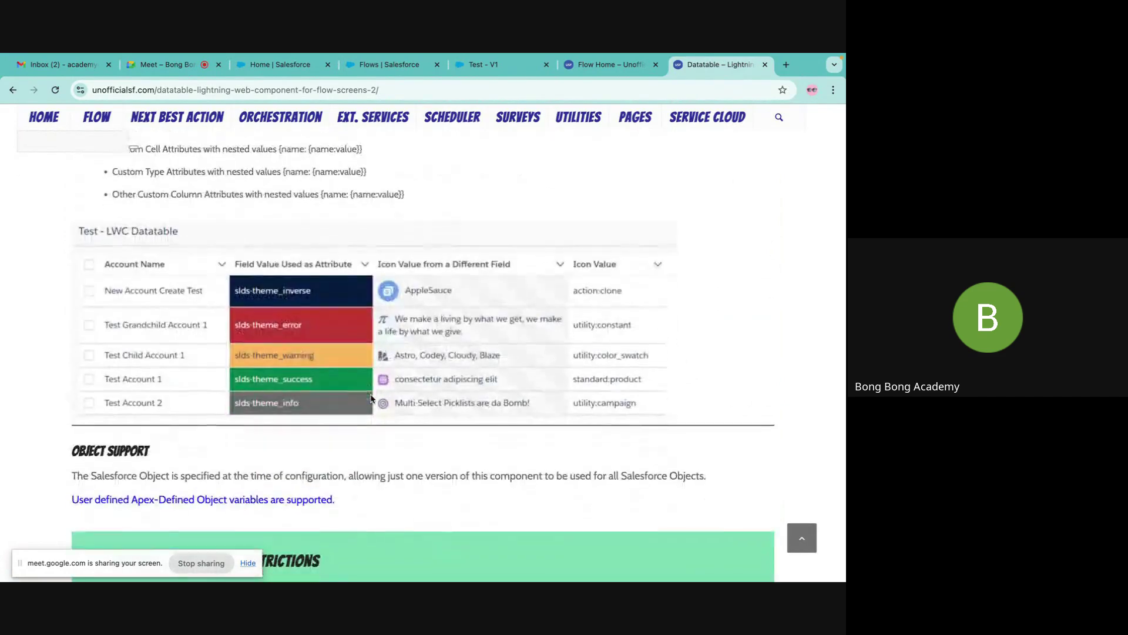
scroll(371, 400, "down", 6)
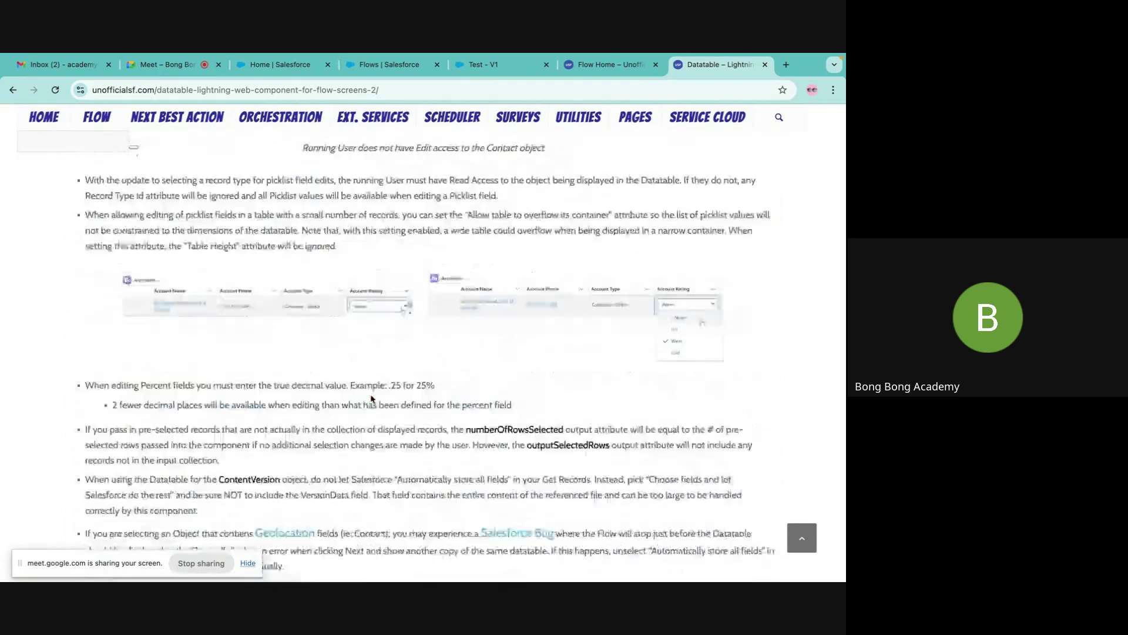
scroll(382, 394, "down", 10)
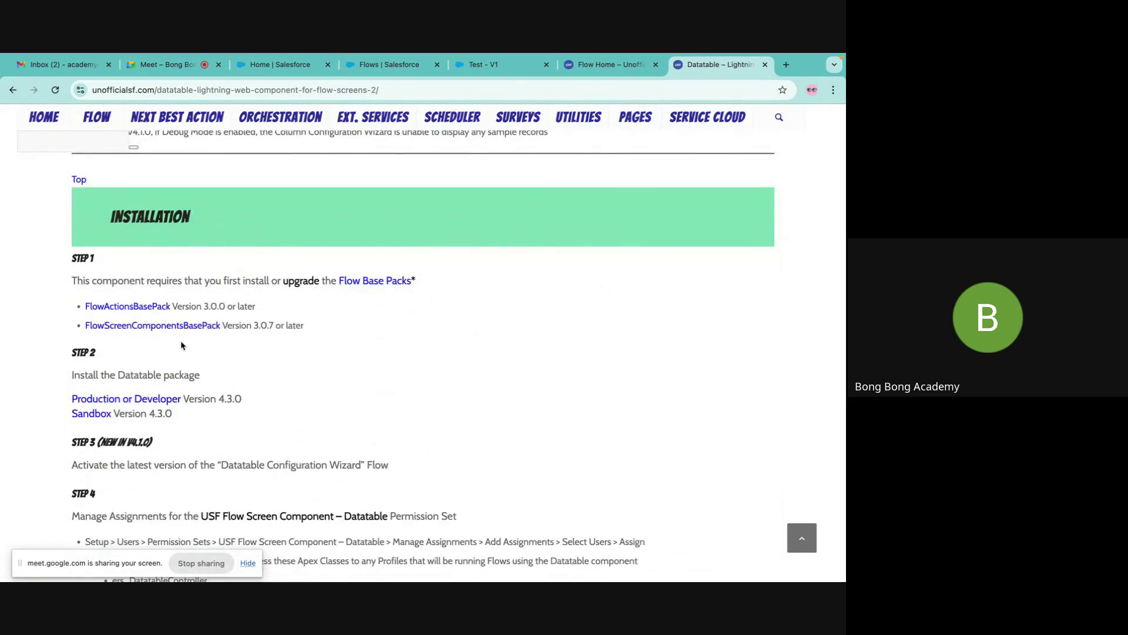
scroll(181, 340, "down", 1)
scroll(63, 286, "up", 1)
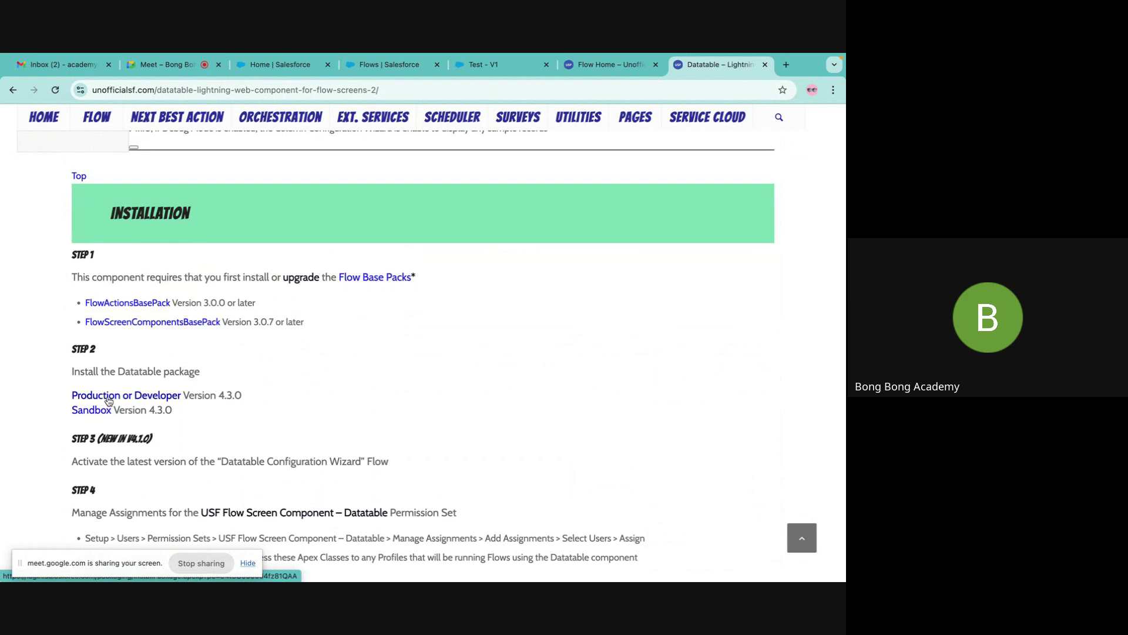
scroll(272, 454, "down", 2)
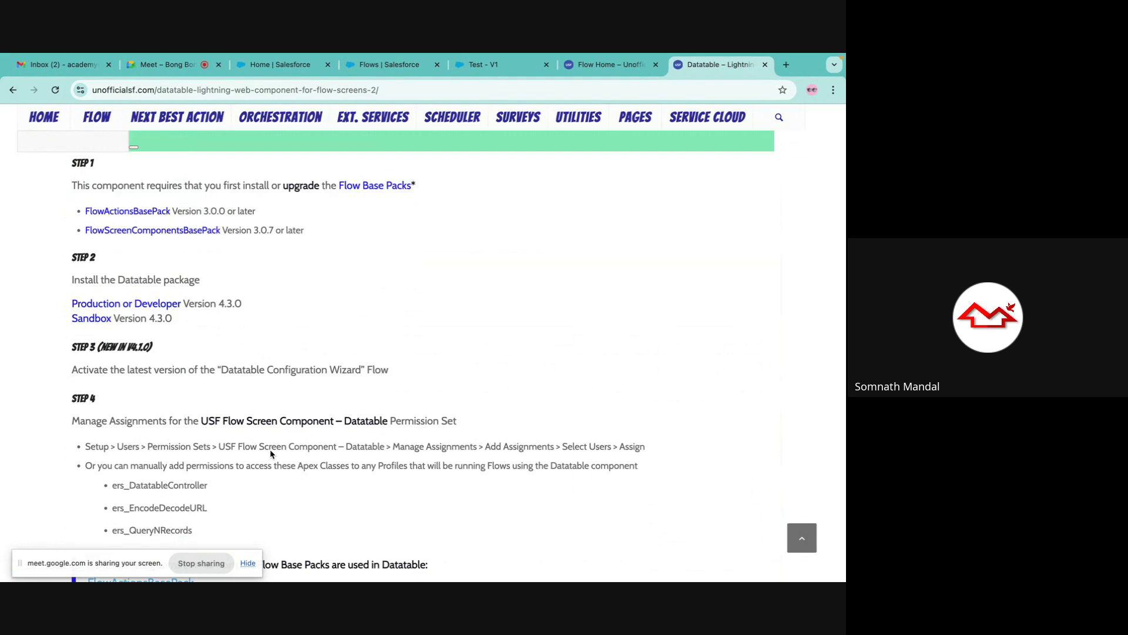
scroll(272, 454, "down", 1)
scroll(272, 454, "up", 4)
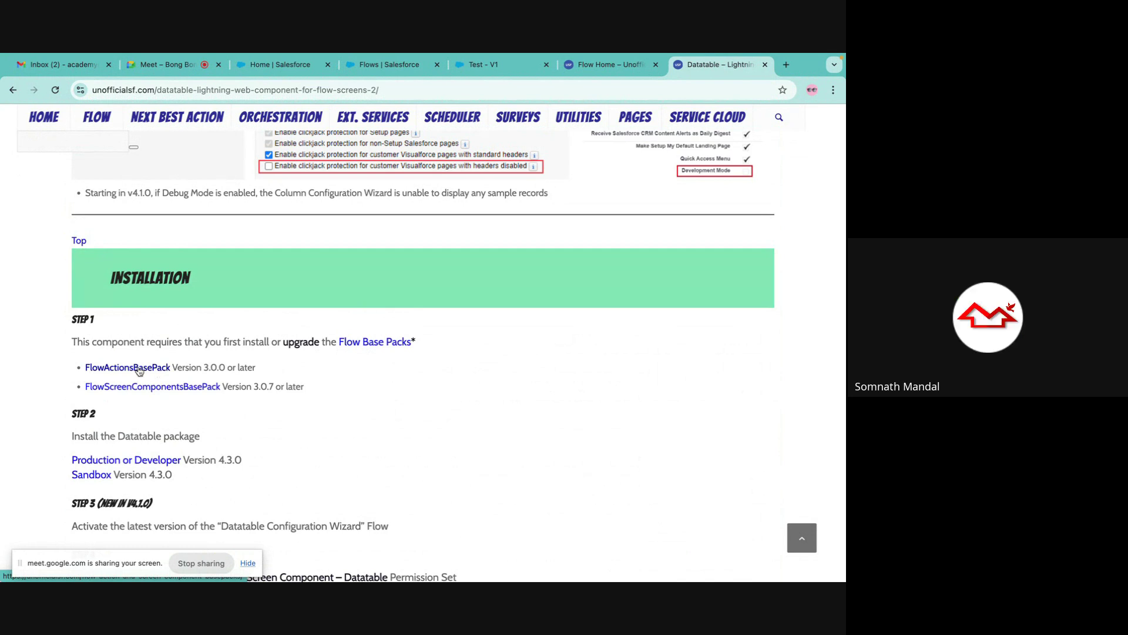
scroll(158, 462, "down", 1)
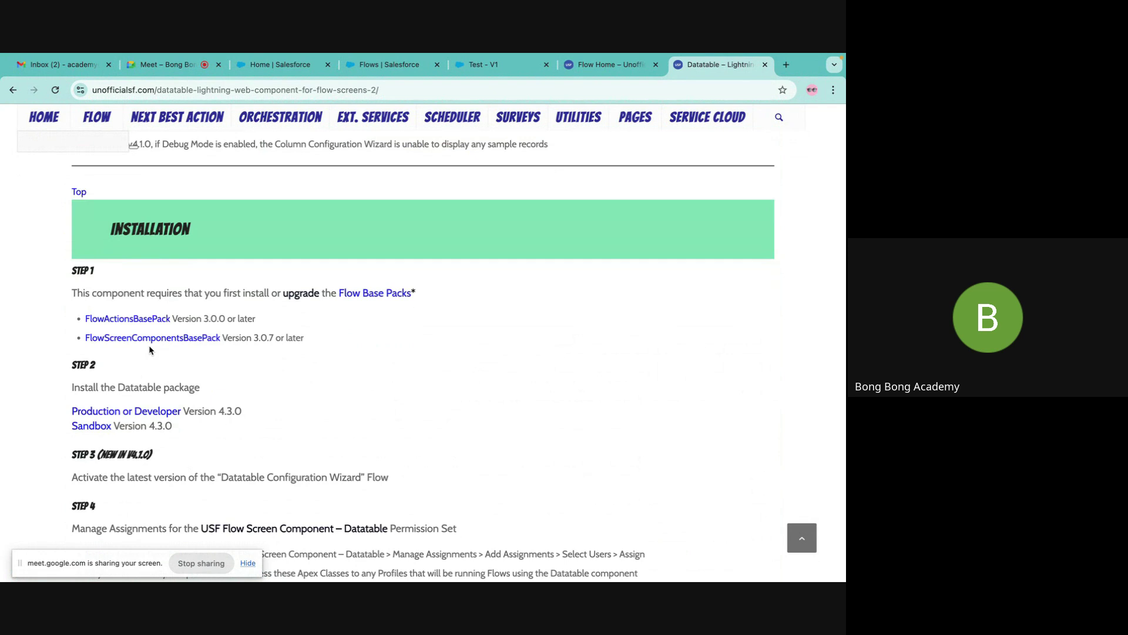
scroll(151, 383, "down", 1)
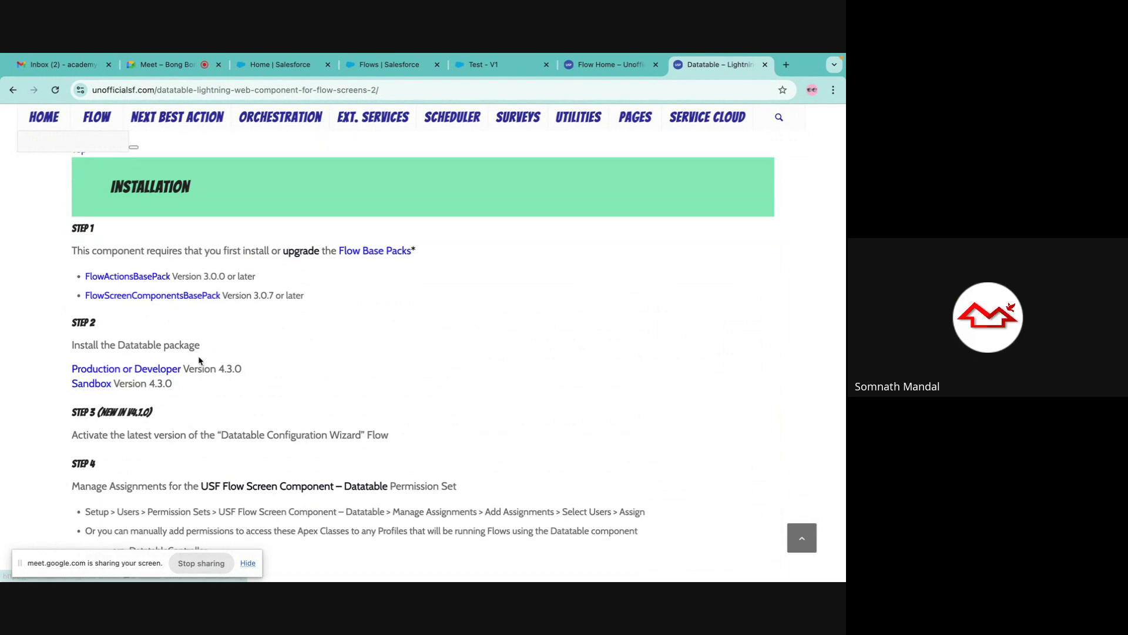
scroll(312, 437, "down", 2)
scroll(312, 438, "down", 2)
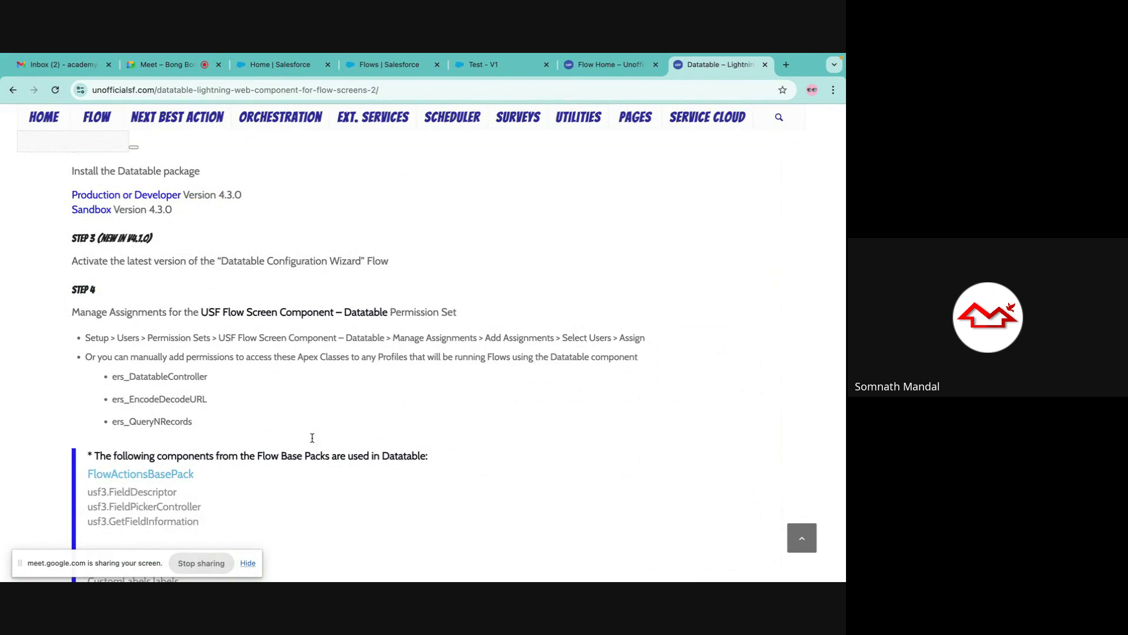
scroll(312, 438, "down", 6)
scroll(312, 438, "down", 14)
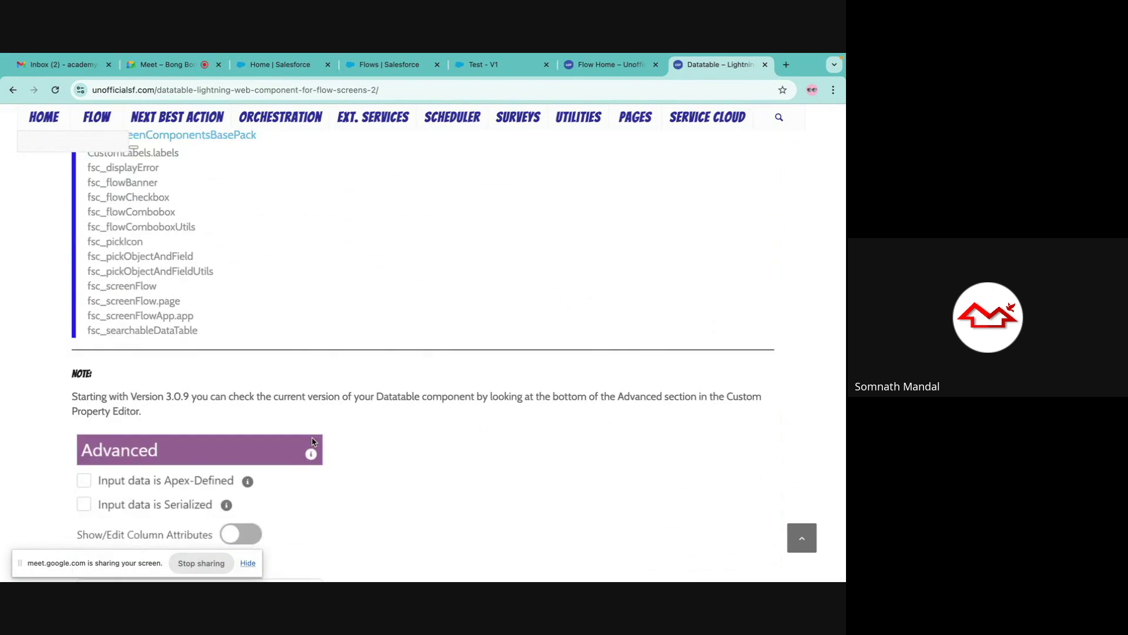
scroll(312, 441, "down", 15)
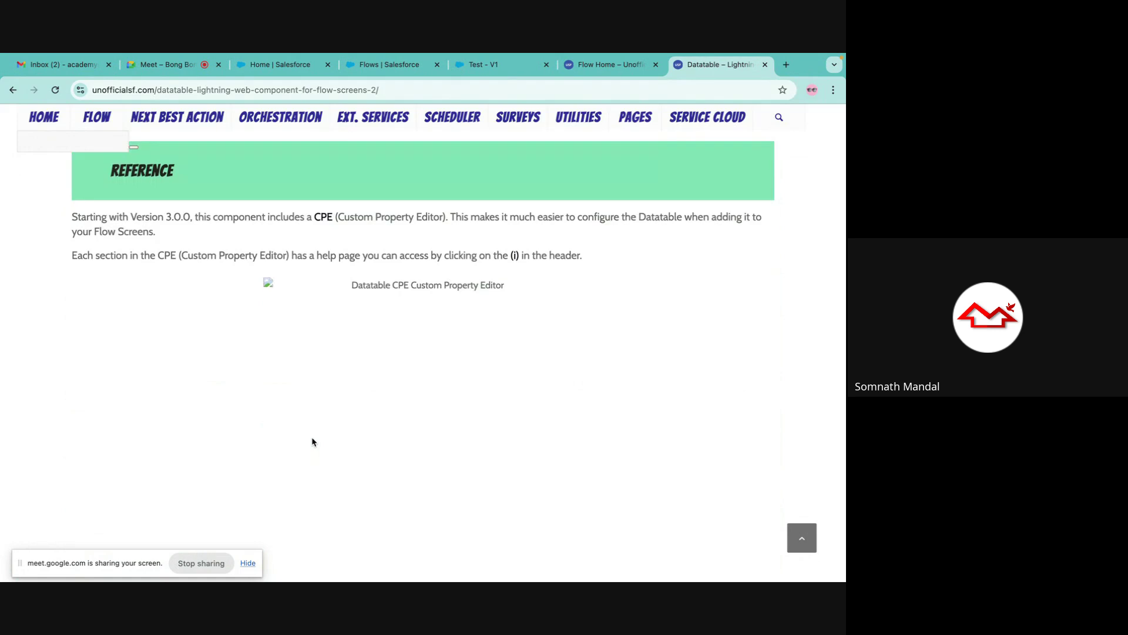
scroll(312, 441, "down", 20)
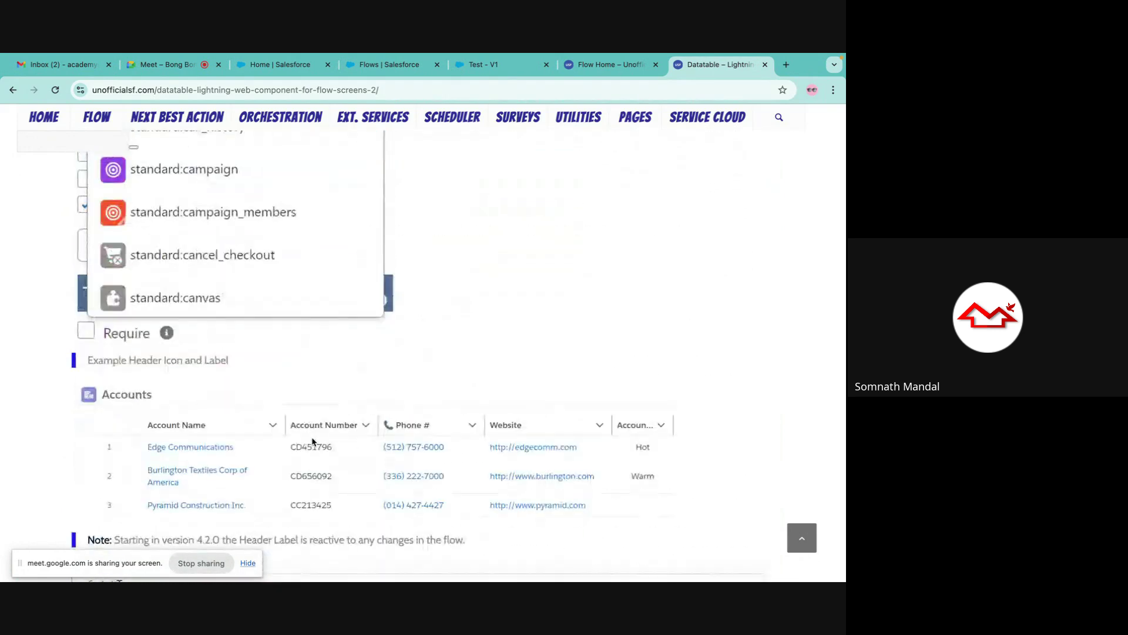
scroll(312, 441, "up", 5)
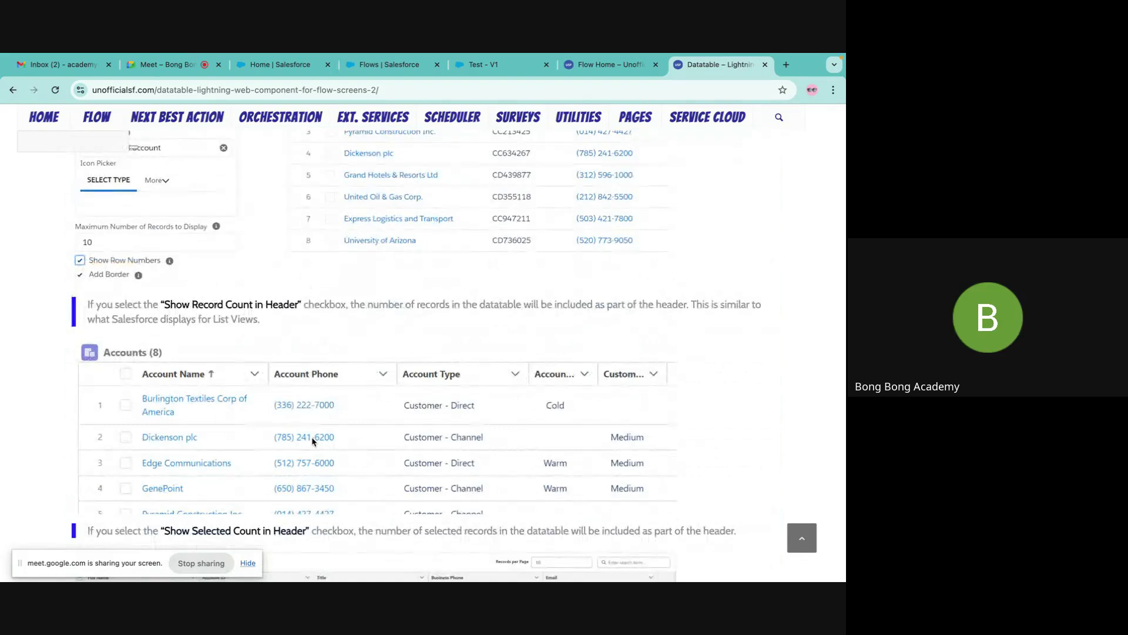
scroll(312, 441, "up", 5)
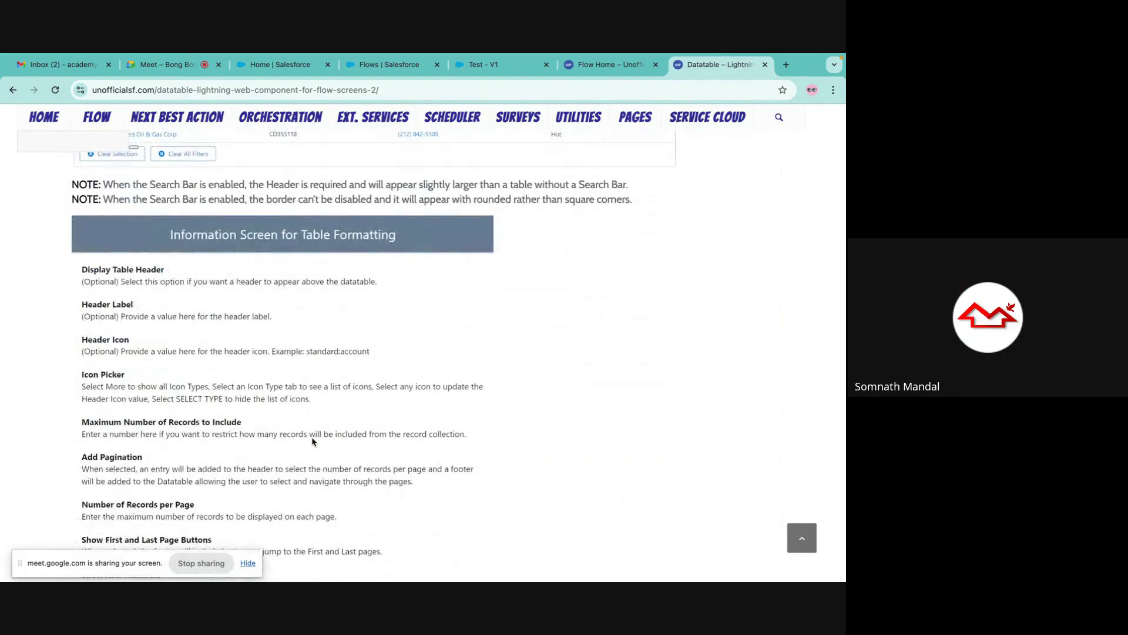
scroll(312, 441, "up", 2)
scroll(312, 442, "down", 20)
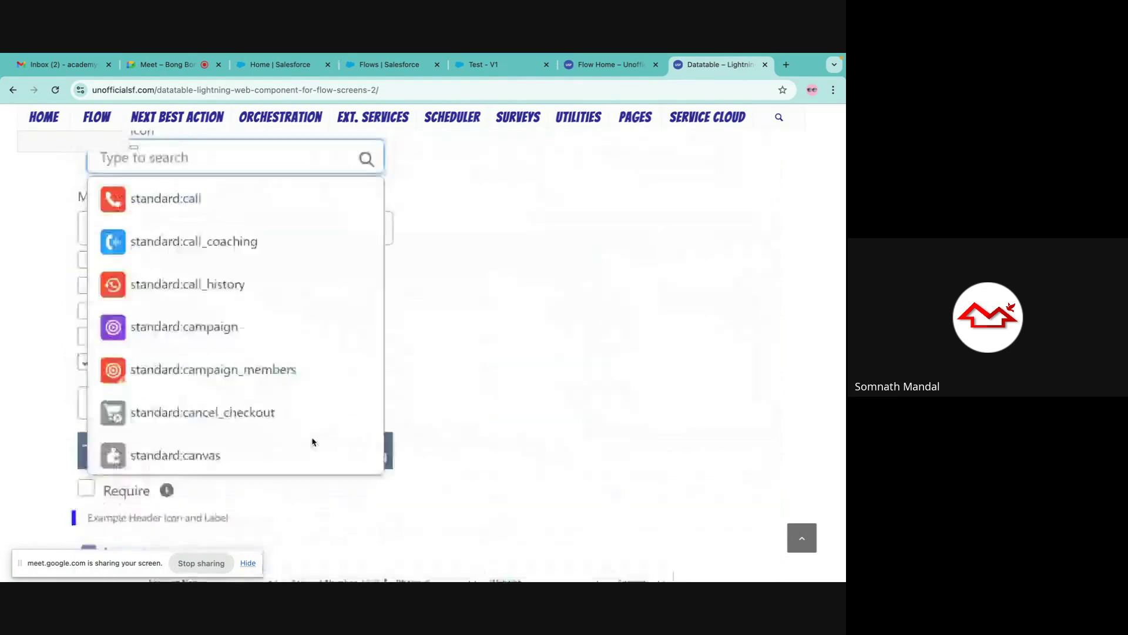
scroll(312, 441, "up", 20)
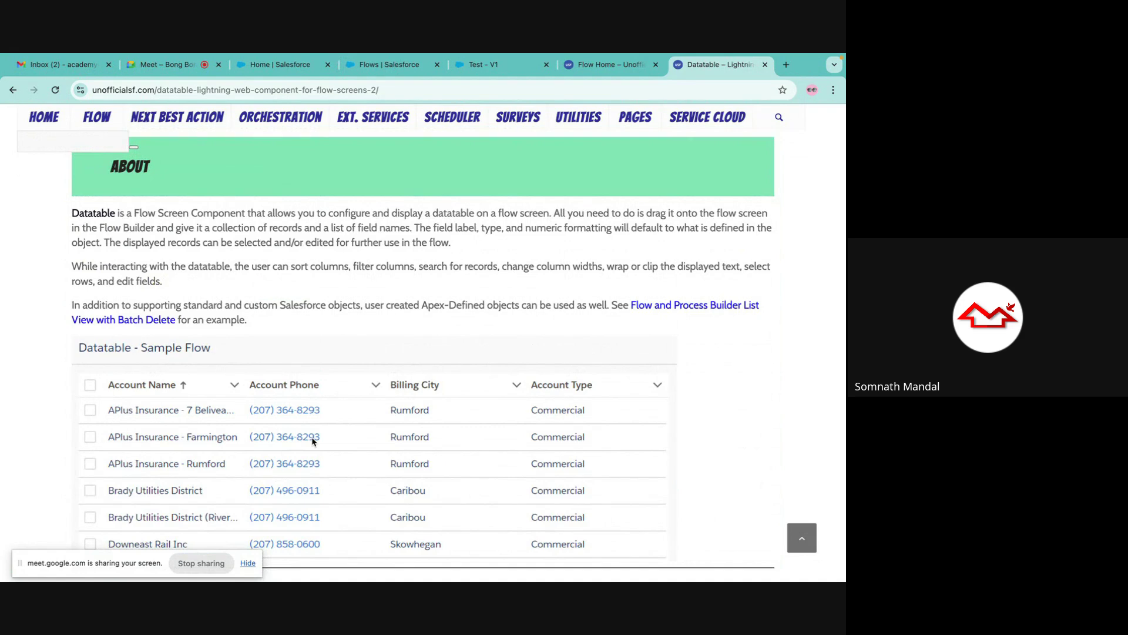
scroll(312, 442, "up", 6)
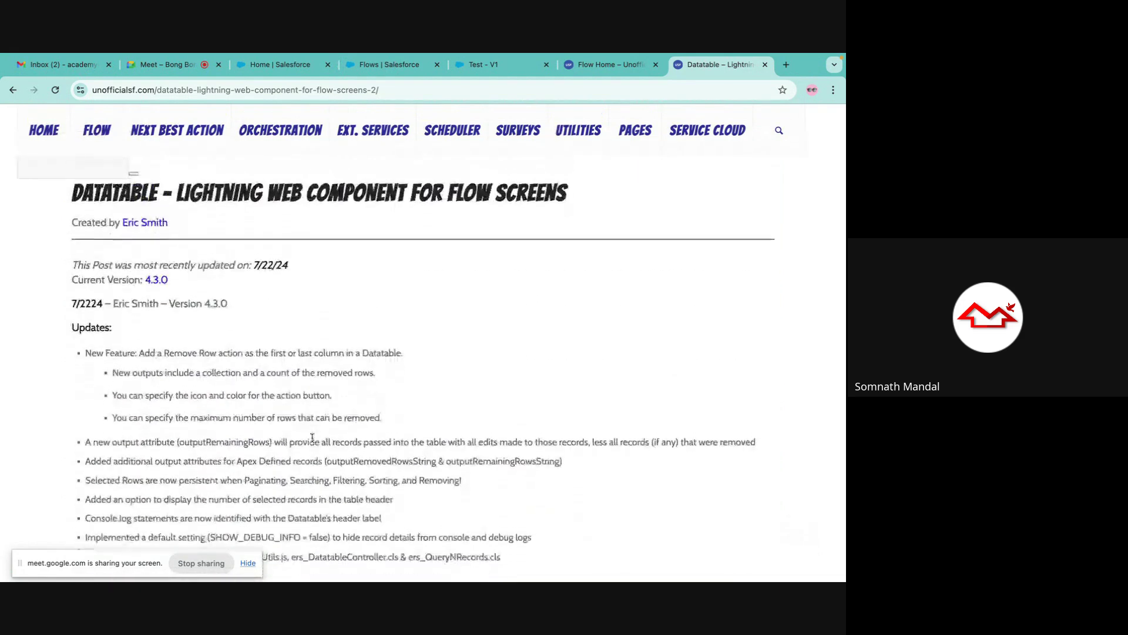
scroll(312, 438, "down", 4)
scroll(312, 437, "down", 5)
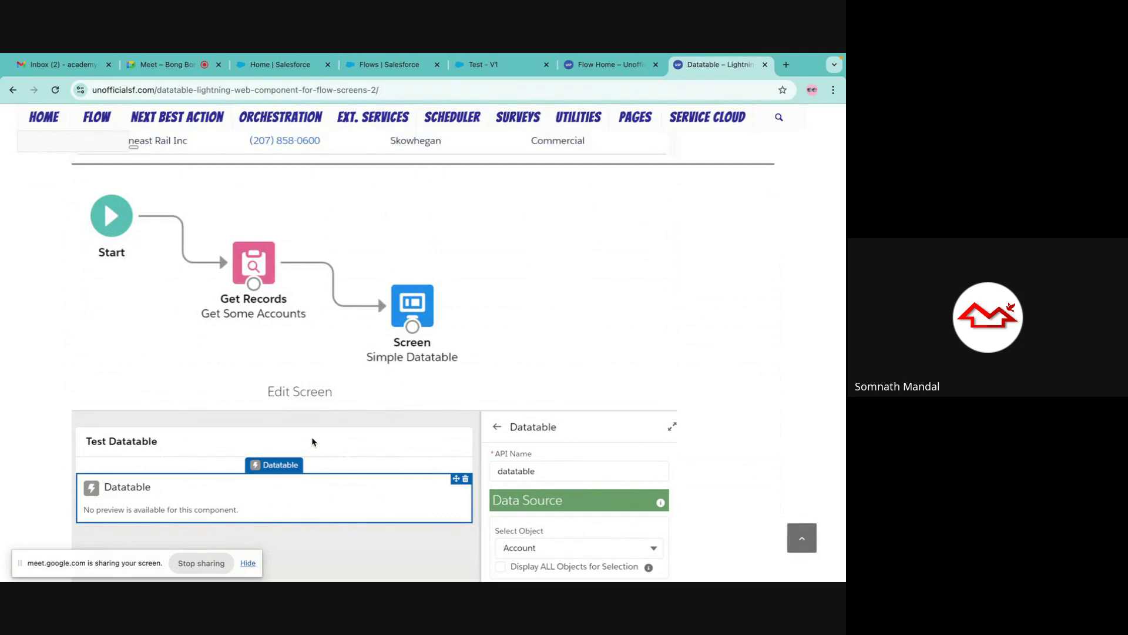
scroll(313, 441, "down", 4)
scroll(312, 441, "down", 10)
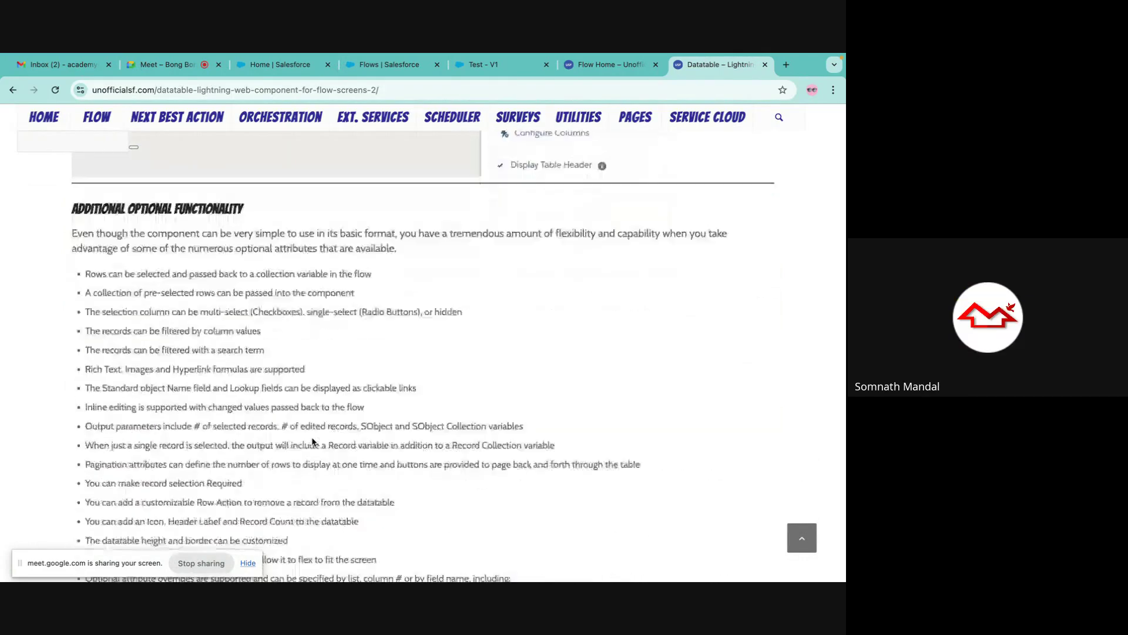
scroll(312, 442, "down", 7)
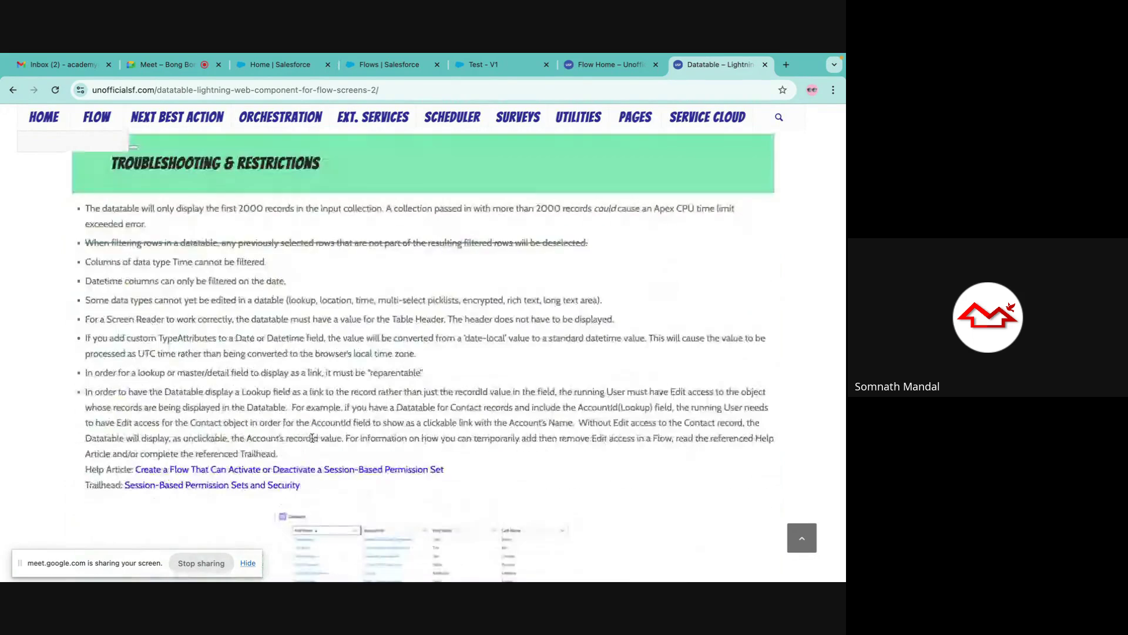
scroll(312, 438, "down", 12)
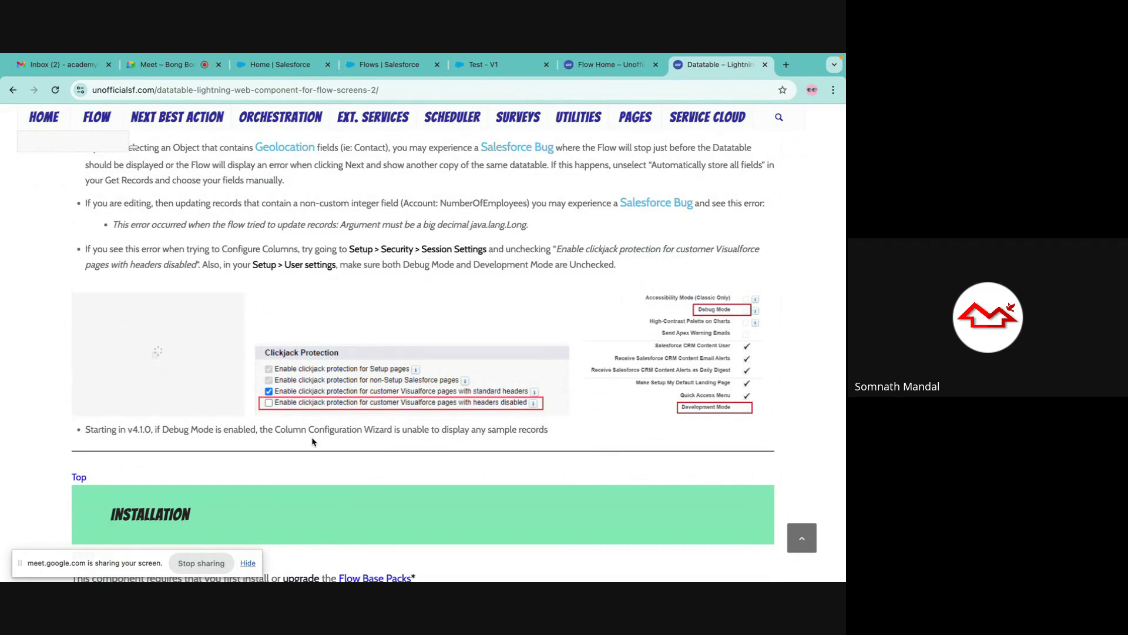
scroll(312, 441, "up", 1)
scroll(314, 441, "up", 1)
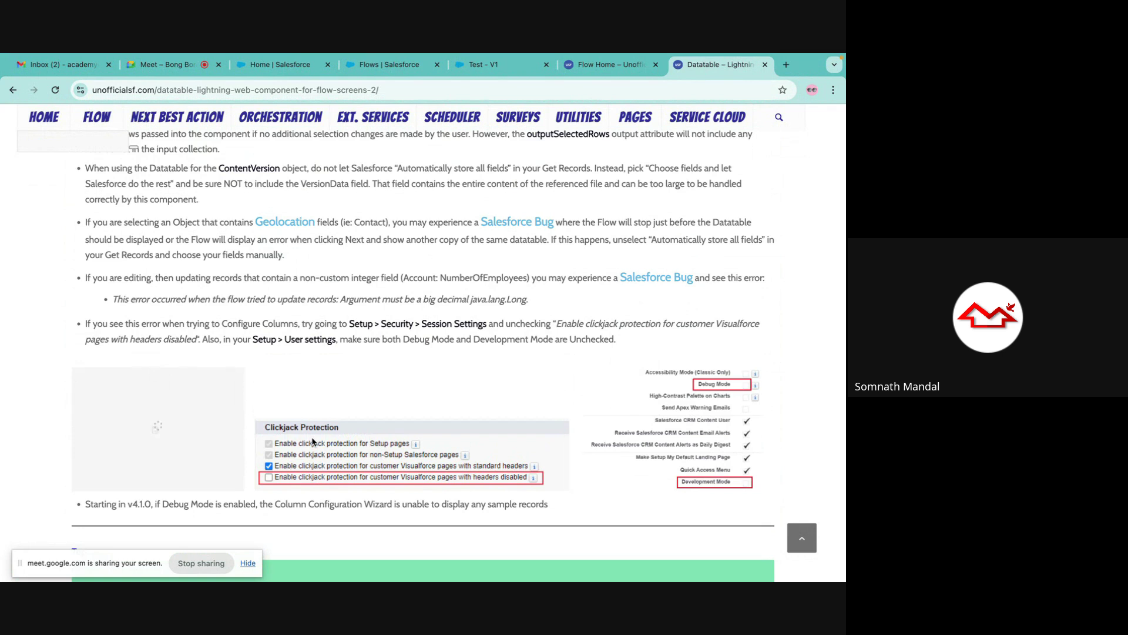
scroll(312, 441, "down", 10)
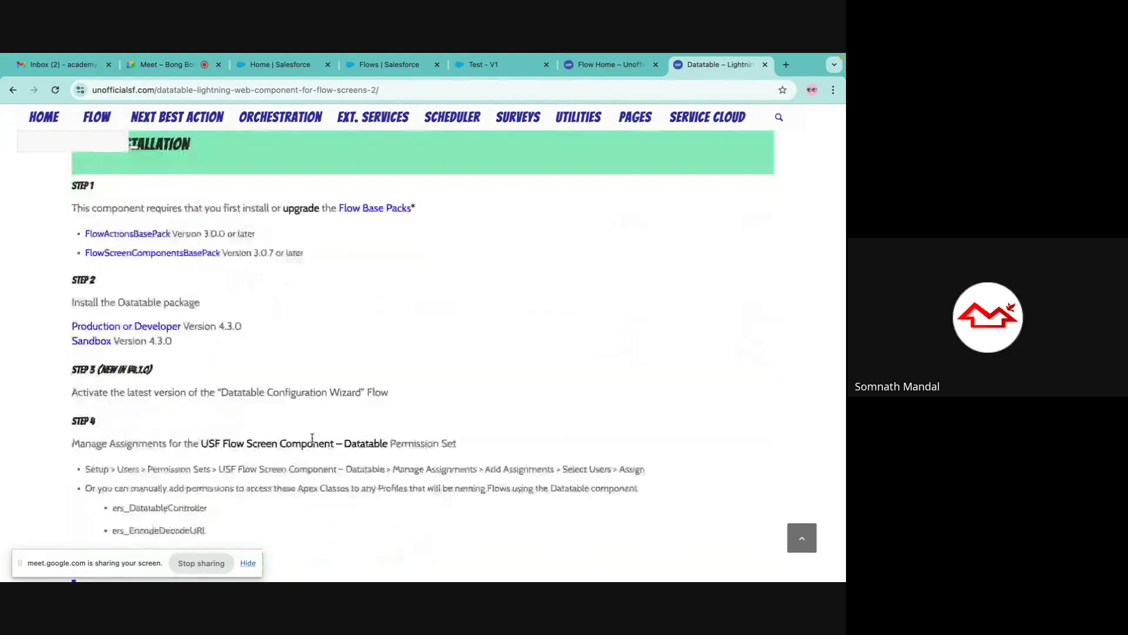
scroll(312, 442, "down", 10)
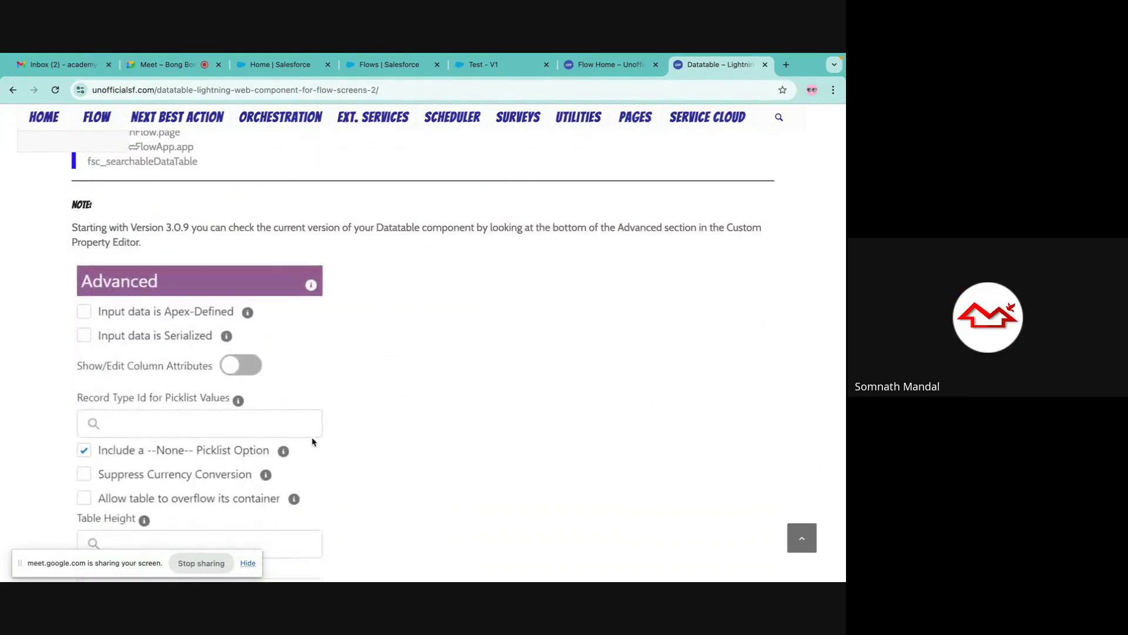
scroll(312, 441, "down", 5)
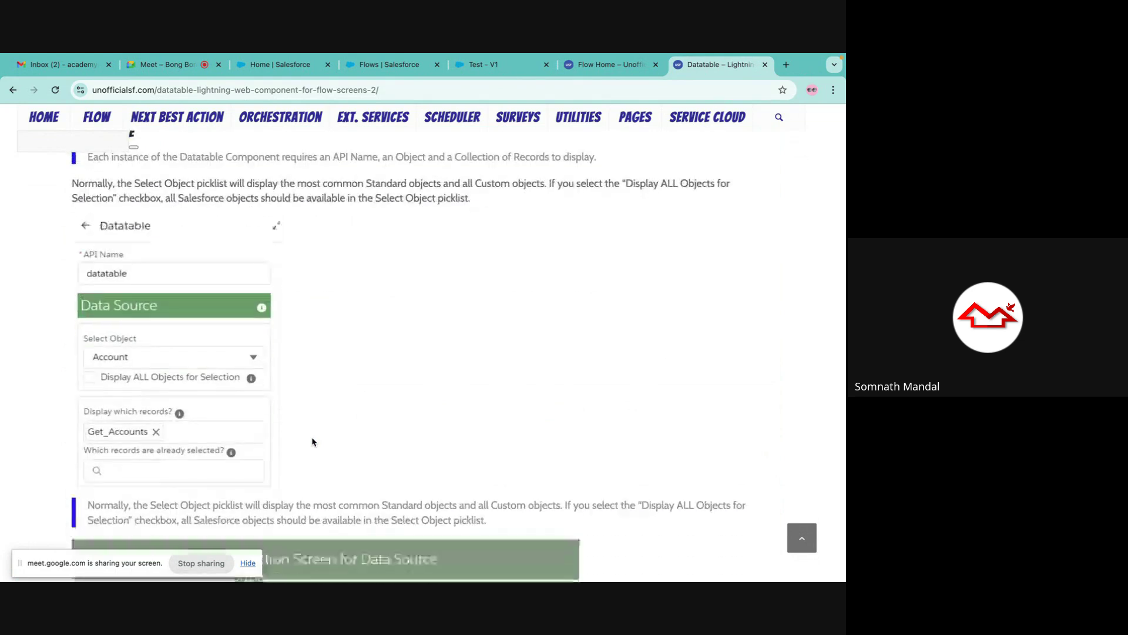
scroll(312, 441, "down", 8)
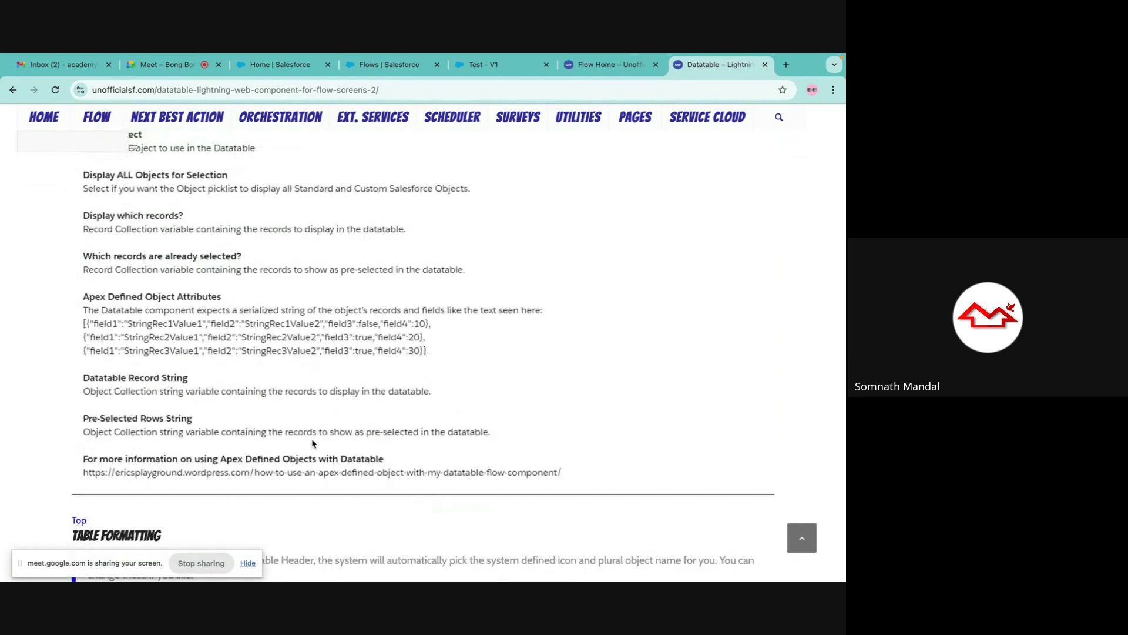
scroll(312, 444, "down", 10)
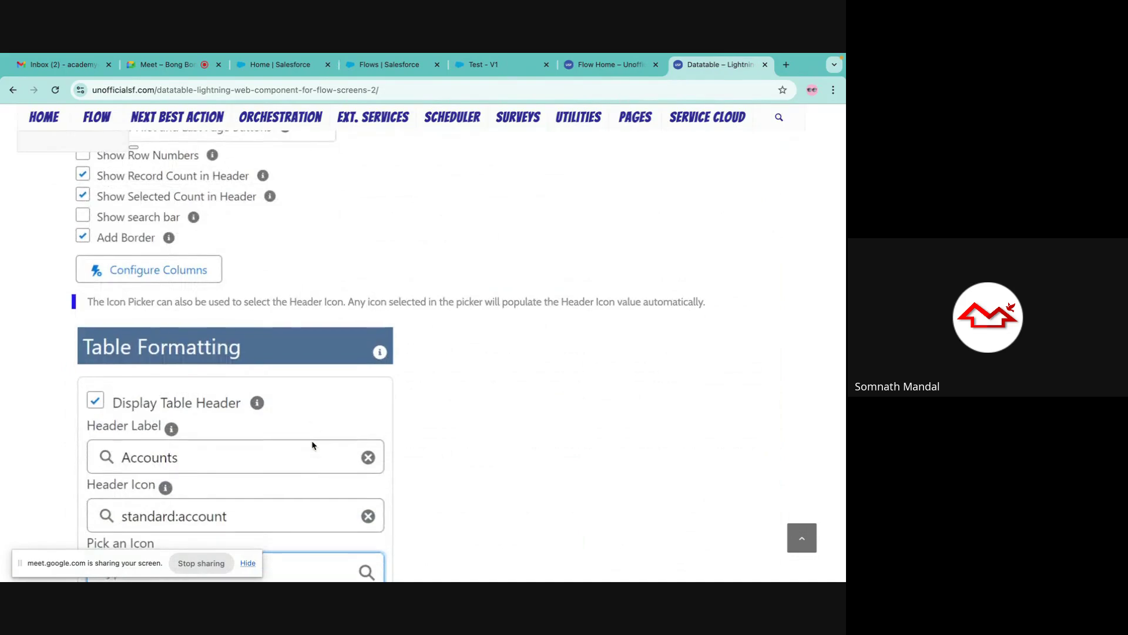
scroll(315, 302, "down", 10)
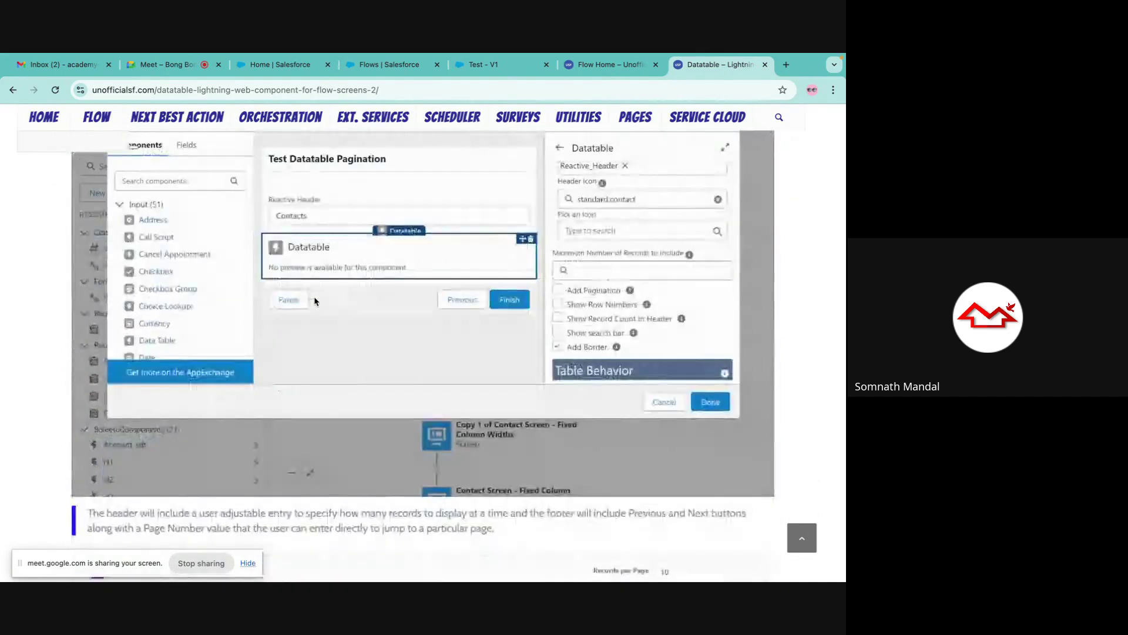
scroll(315, 302, "down", 15)
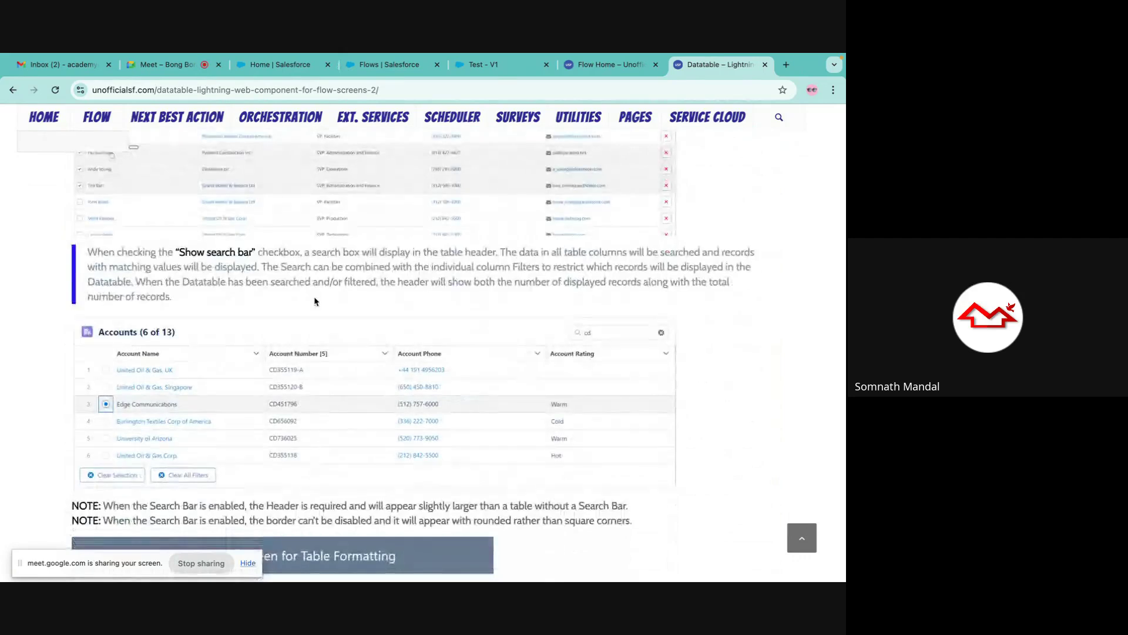
scroll(315, 301, "down", 15)
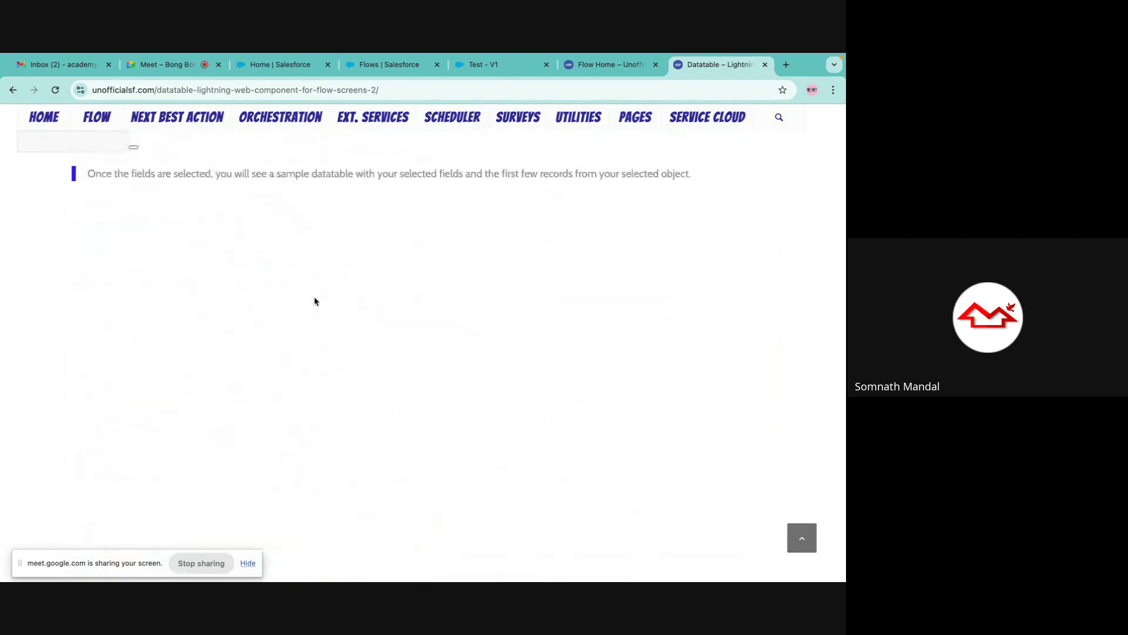
Close the Flow Home, Datatable documentation and Test - V1 flow tabs
left_click(606, 66)
left_click(510, 71)
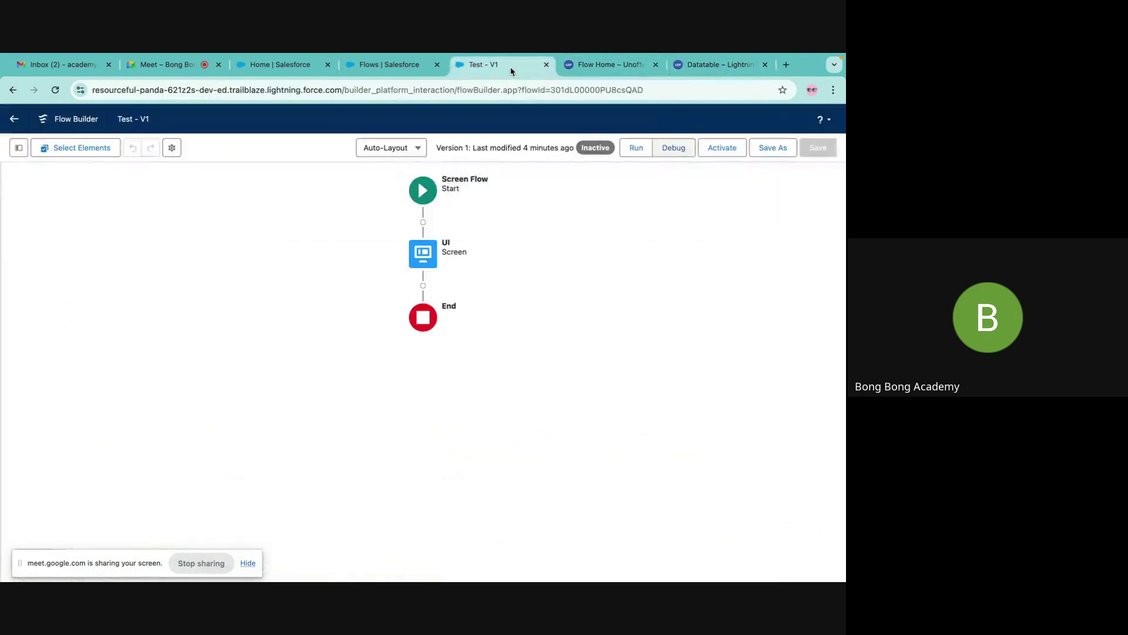
left_click(619, 68)
left_click(656, 65)
left_click(656, 64)
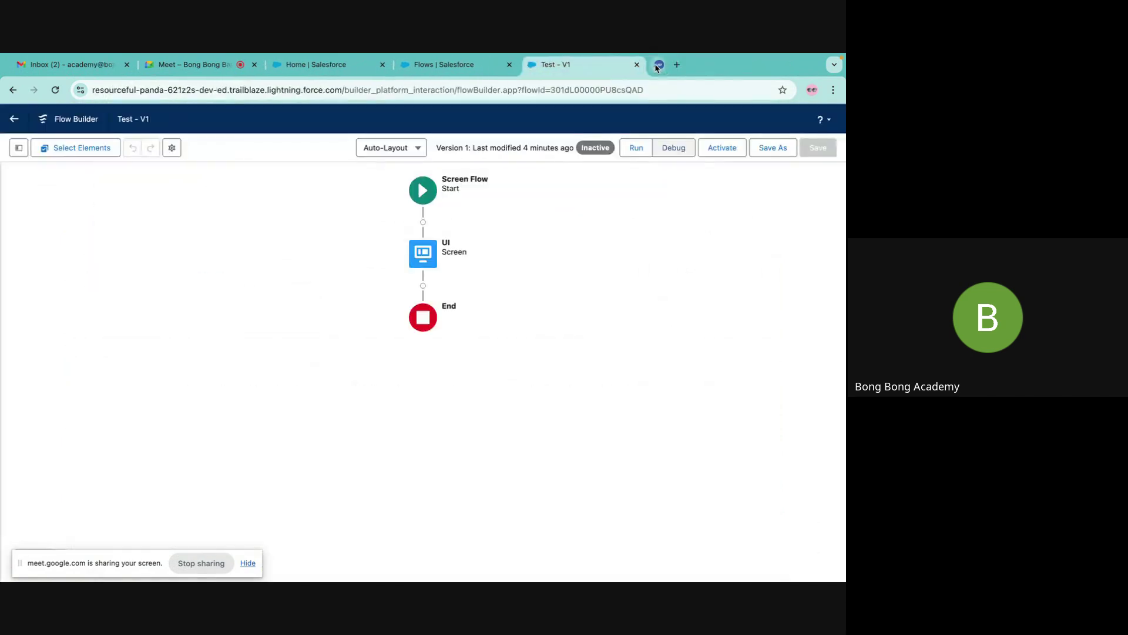
left_click(698, 64)
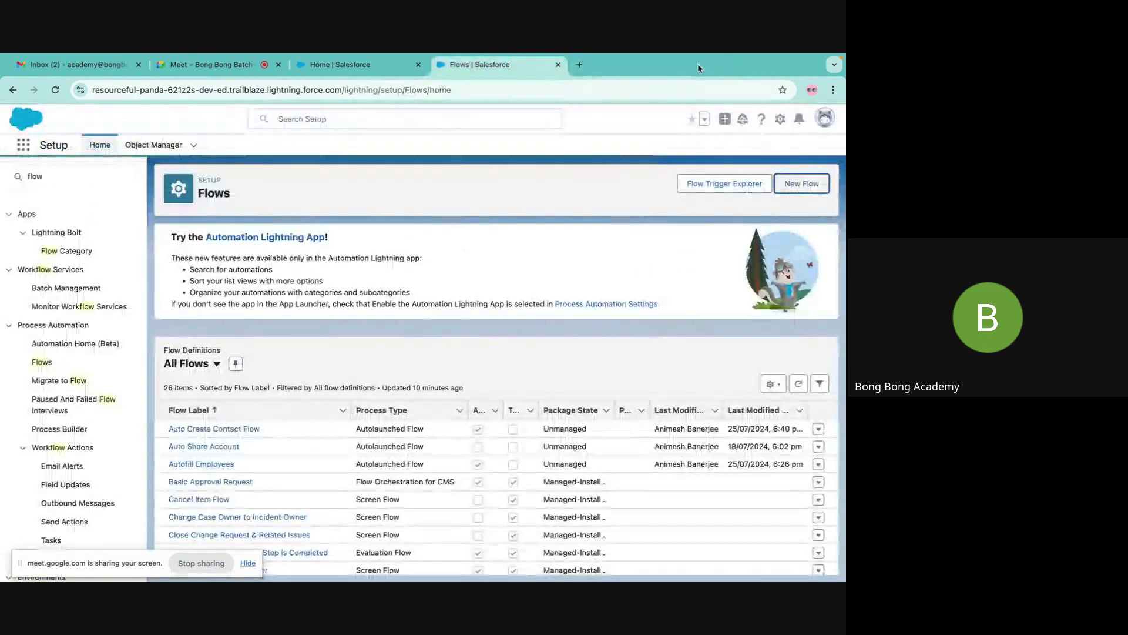
Return to the Setup Flows list and clear the Quick Find search text
left_click(375, 69)
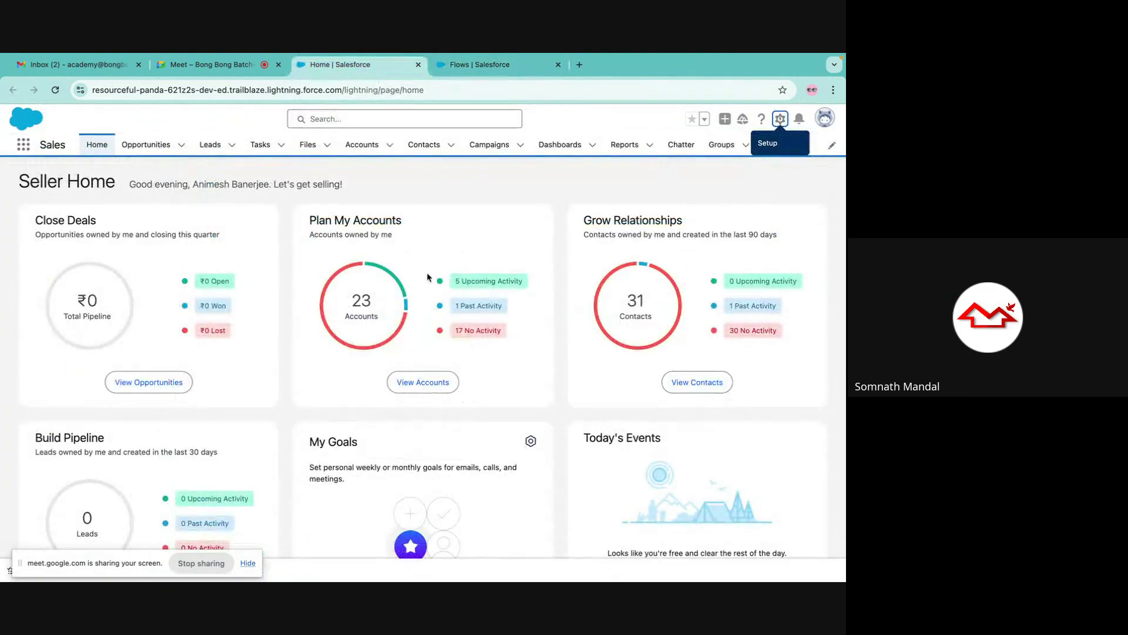
left_click(461, 65)
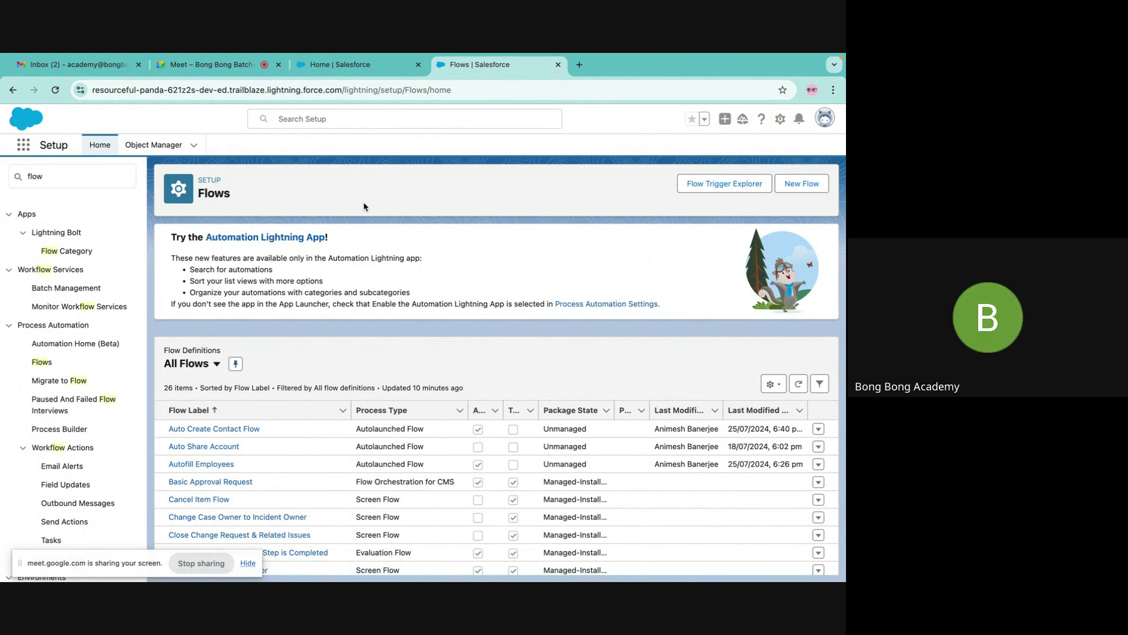
left_click(50, 176)
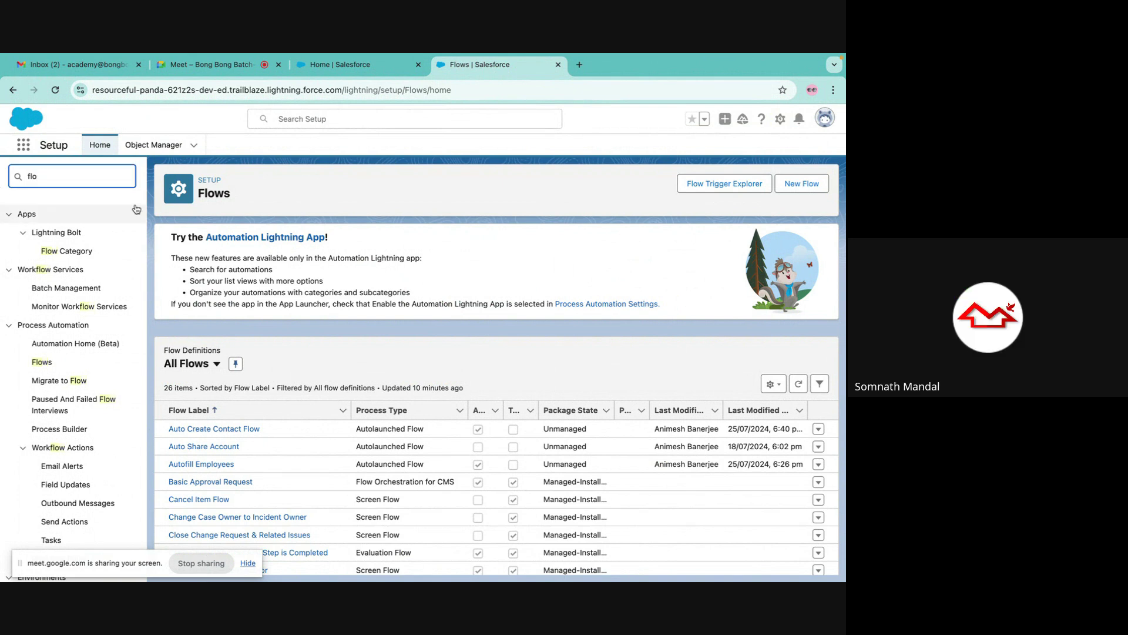
key("BackSpace")
key("BackSpace")
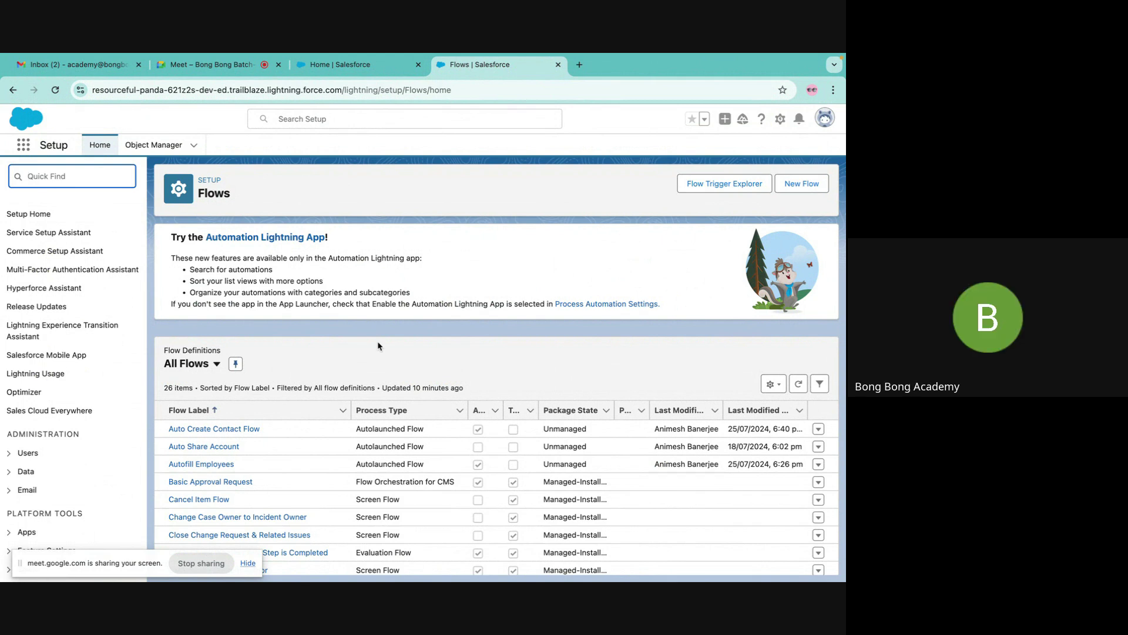
Check the Seller Home setup options, then close the Flows setup page
left_click(355, 65)
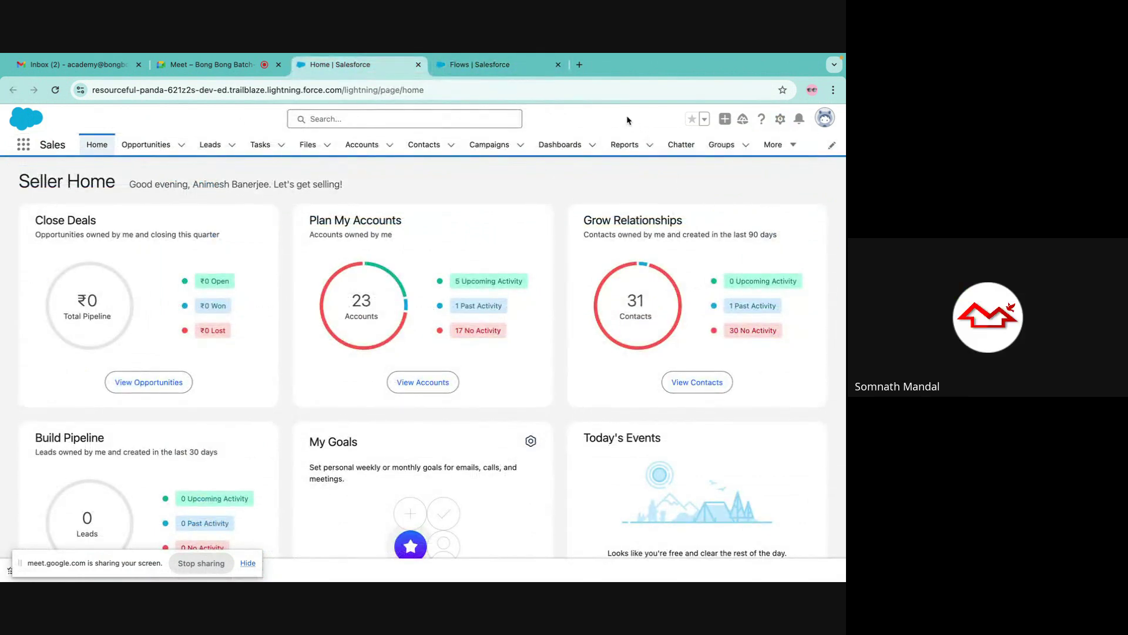
left_click(781, 121)
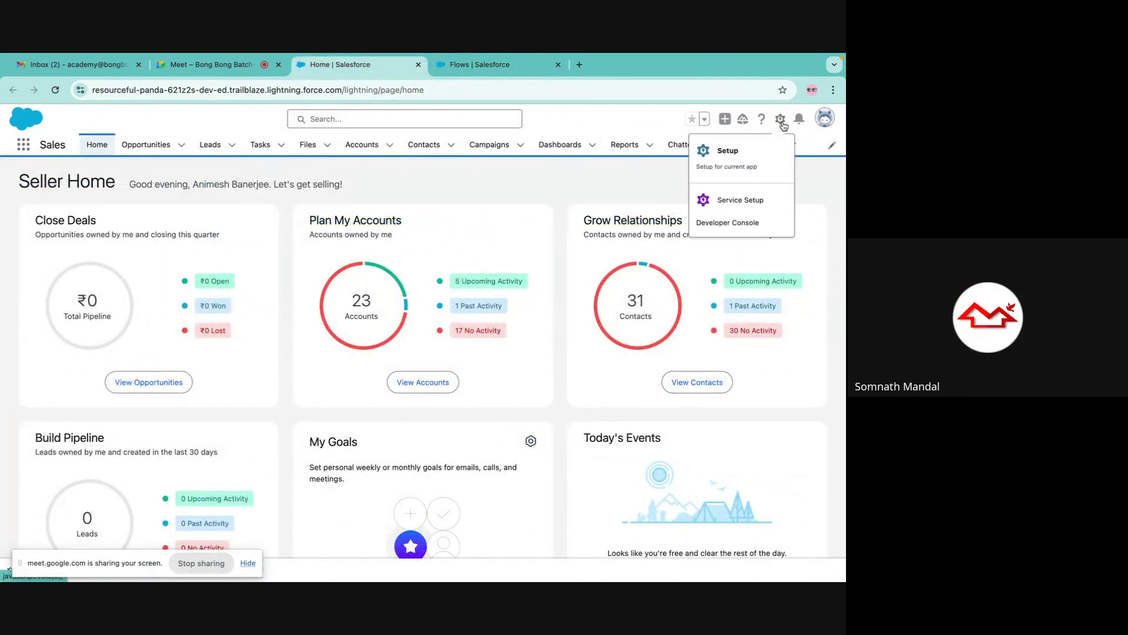
left_click(490, 65)
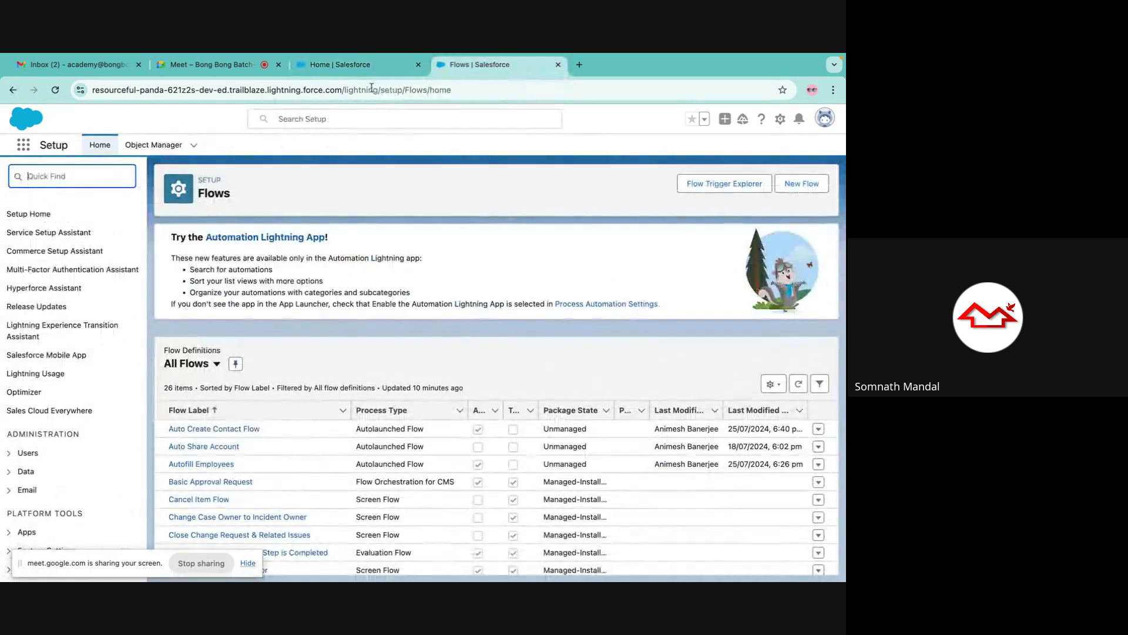
left_click(558, 65)
In a new tab, search Google for 'appexchange' to reach the Salesforce AppExchange site
left_click(438, 66)
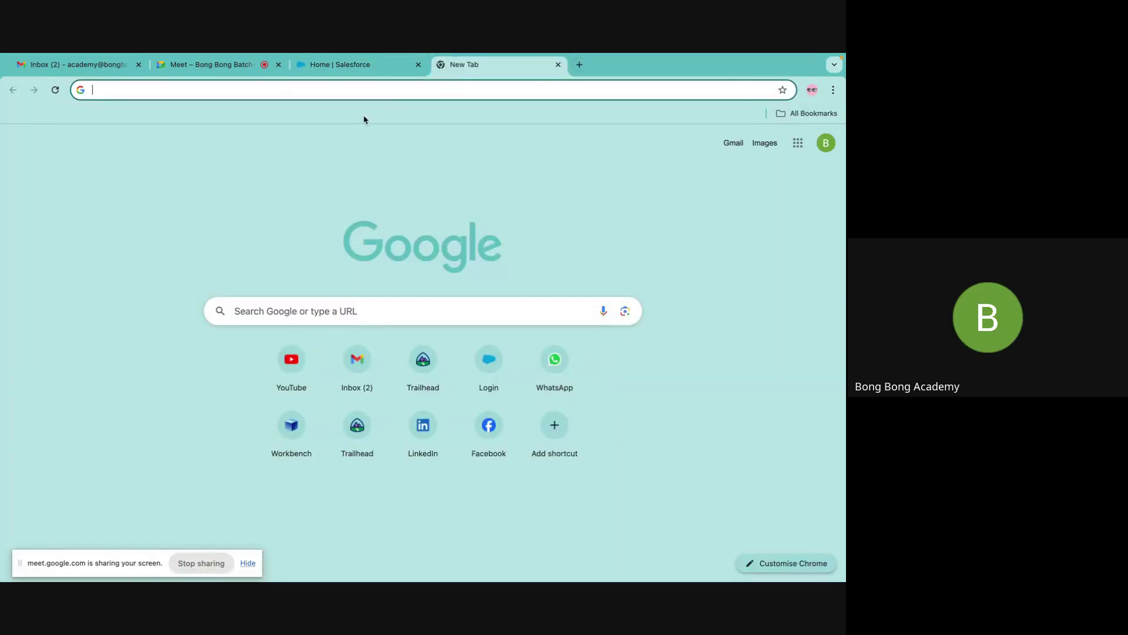
type("appexchange")
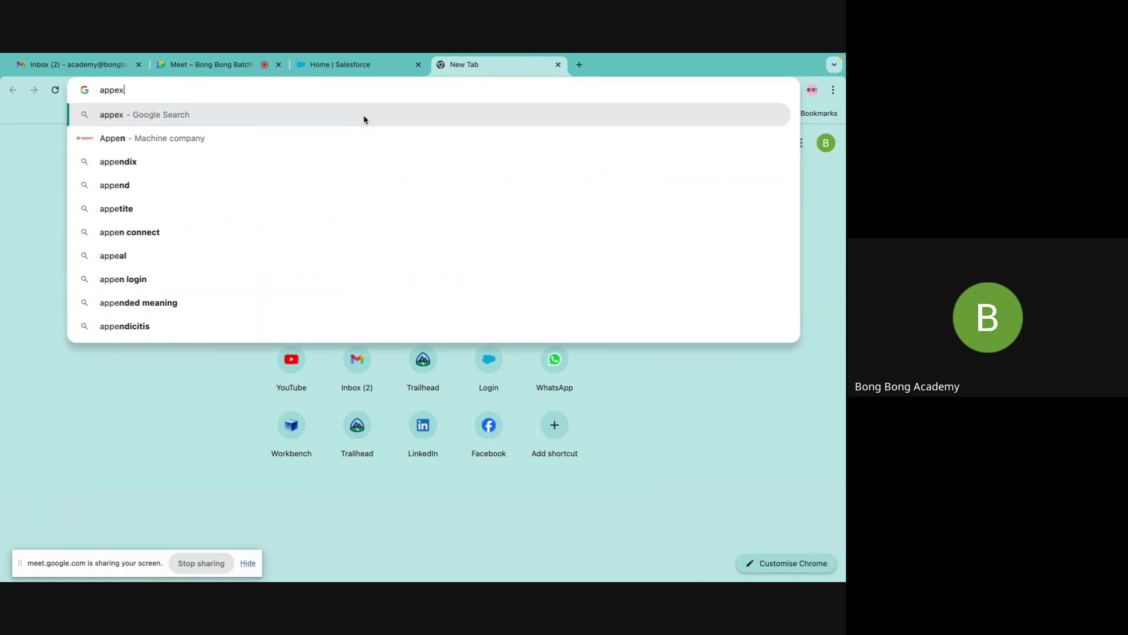
key("Return")
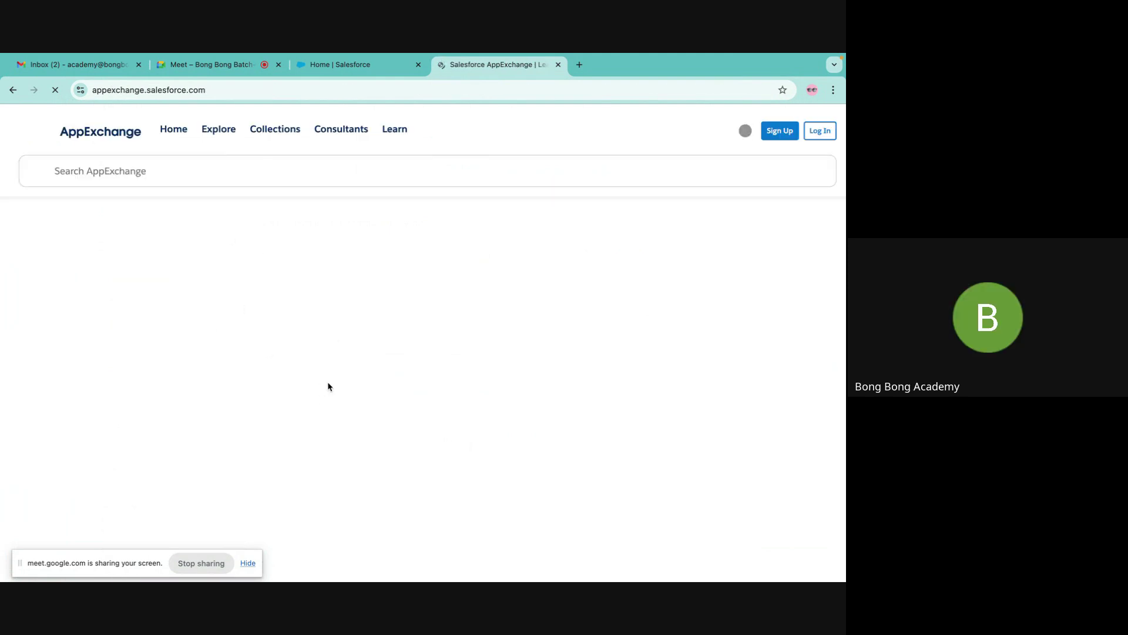
Search AppExchange for 'datagrid' and filter the results to Free apps
left_click(152, 164)
type("datagr")
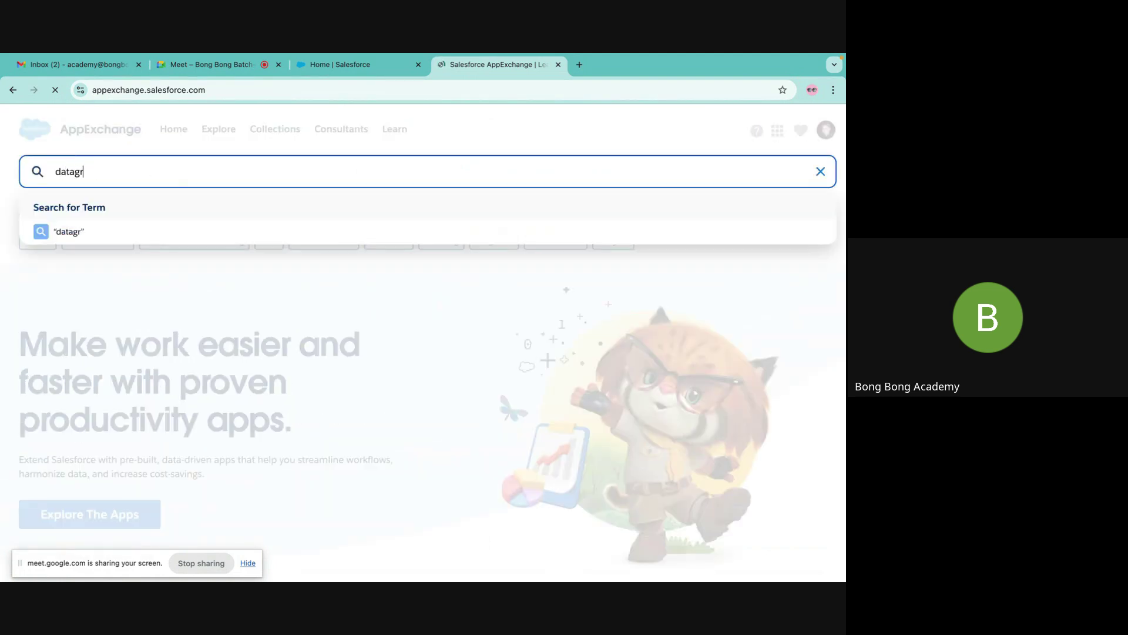
type("id")
key("Return")
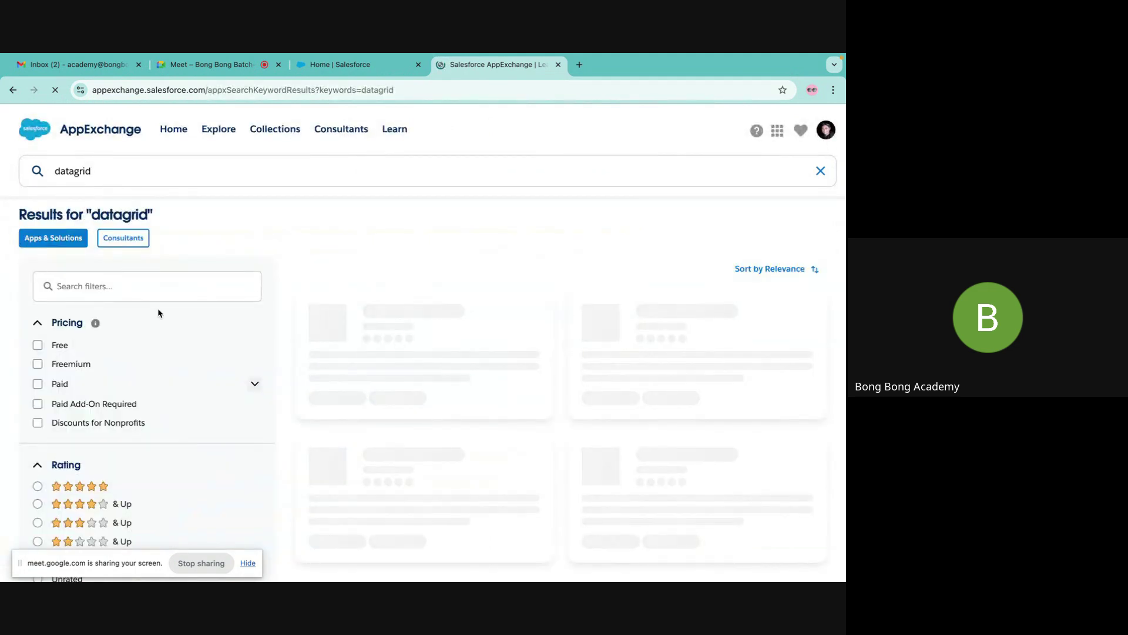
left_click(37, 346)
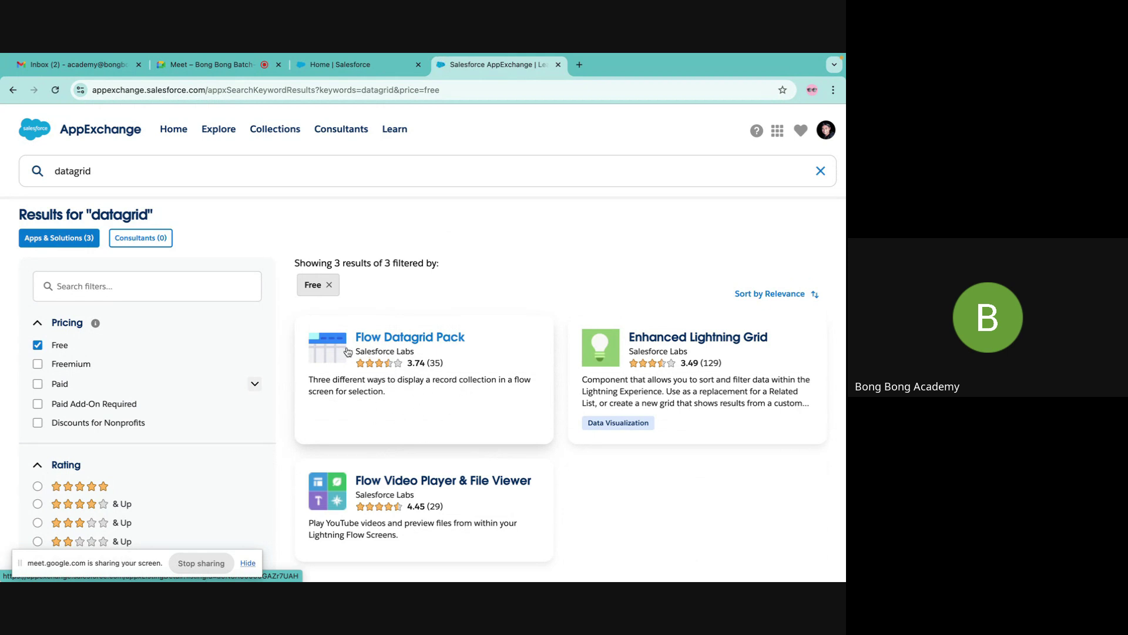
Open the Flow Datagrid Pack listing and browse its highlights carousel and pricing
left_click(450, 384)
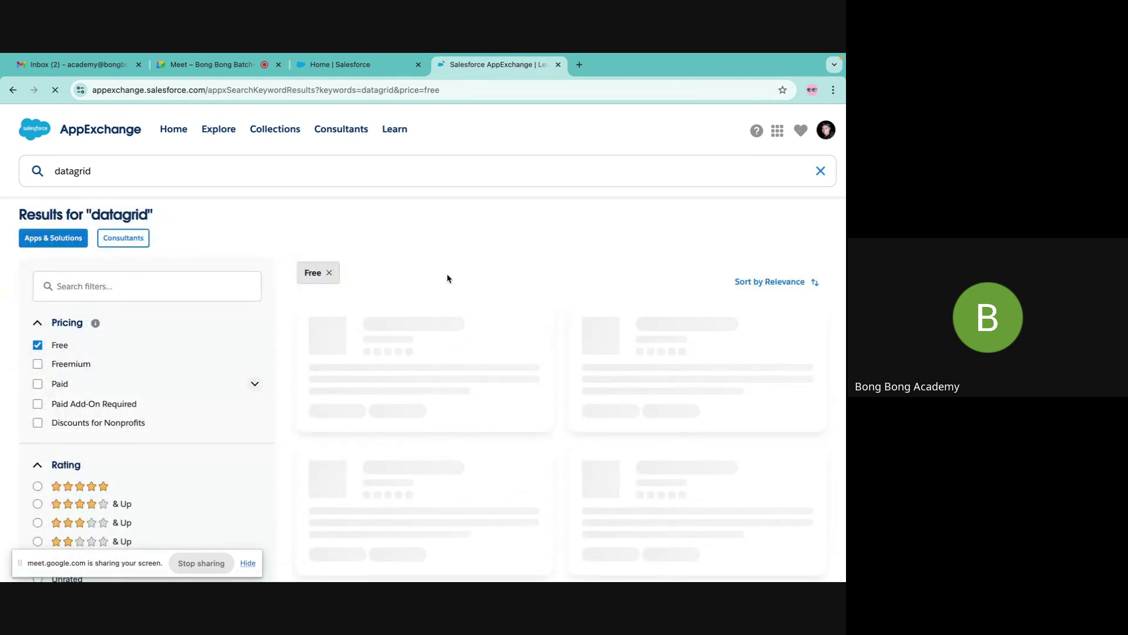
left_click(389, 355)
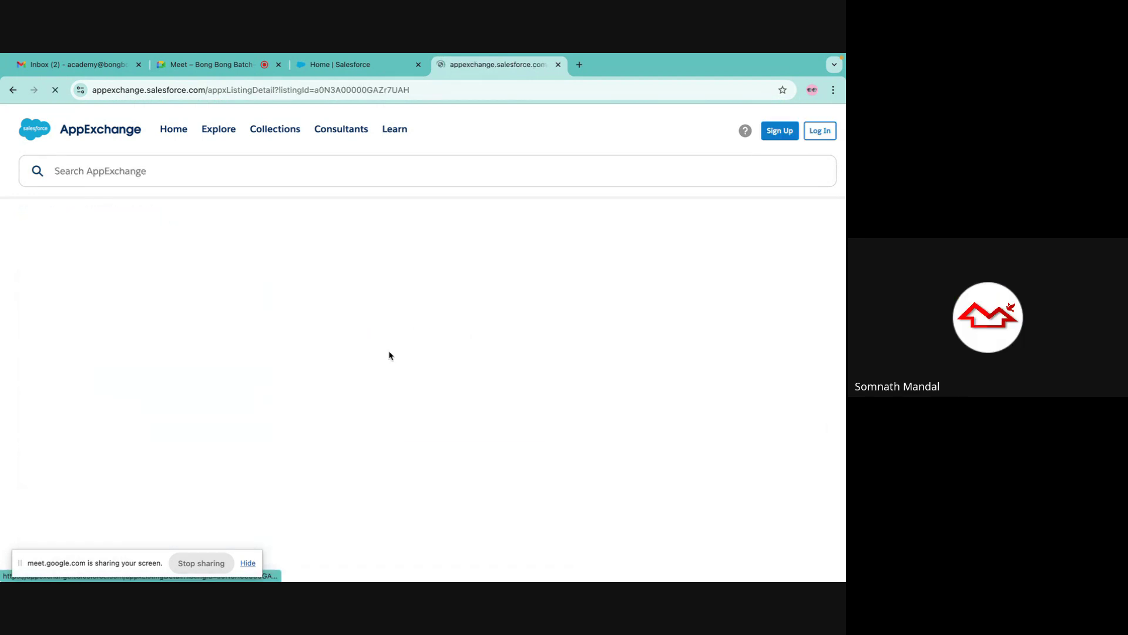
scroll(509, 271, "down", 3)
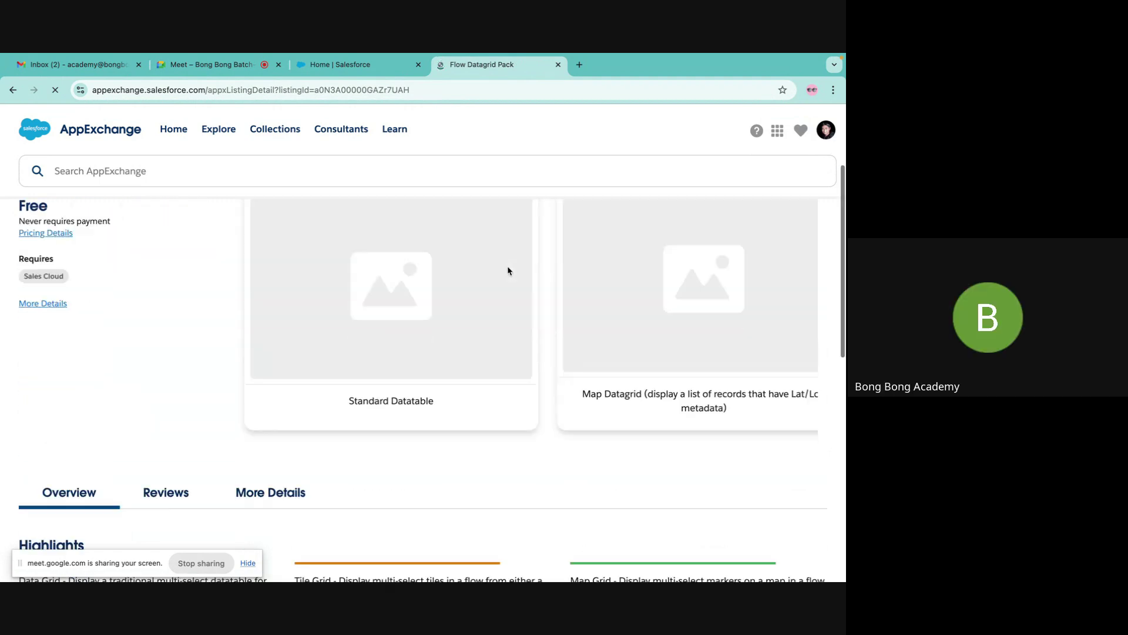
scroll(508, 270, "down", 2)
scroll(508, 271, "up", 3)
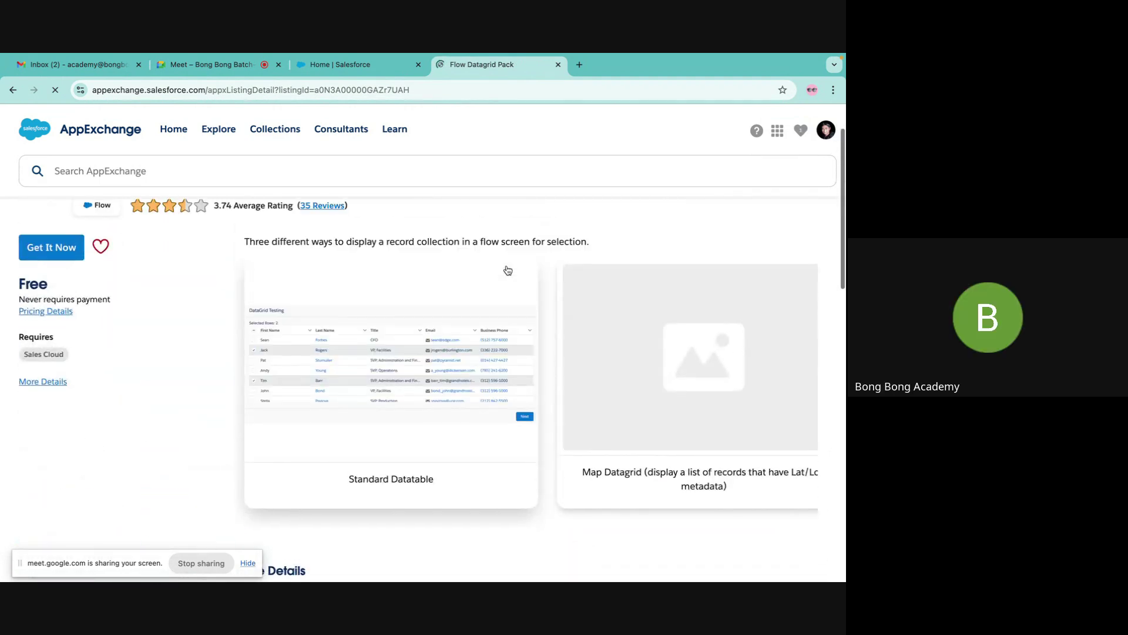
scroll(483, 376, "right", 5)
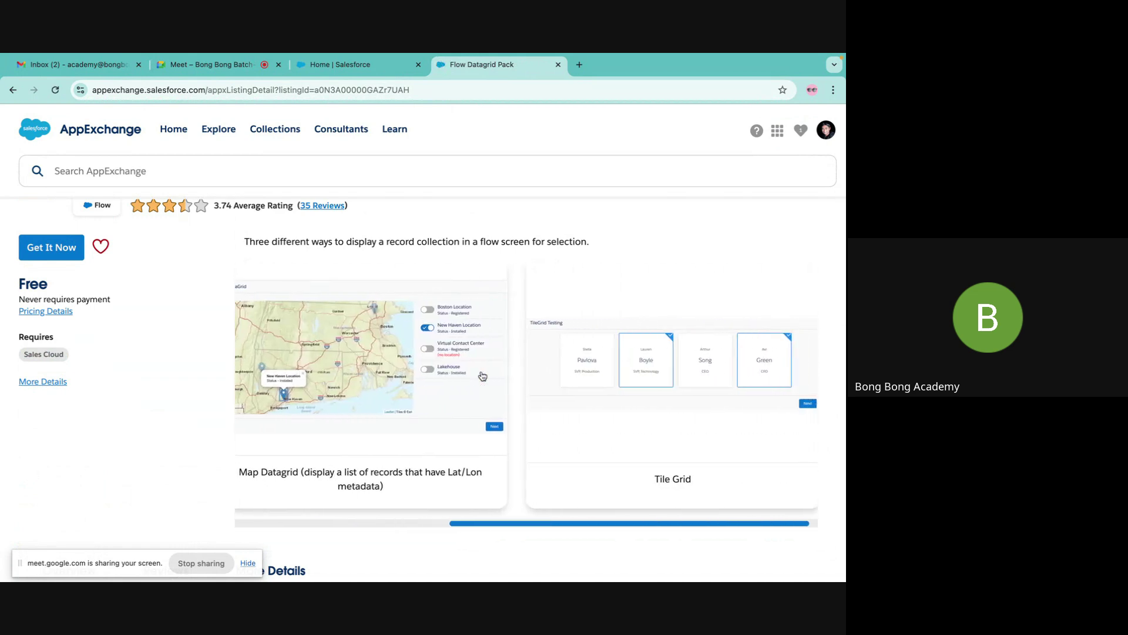
scroll(483, 376, "left", 5)
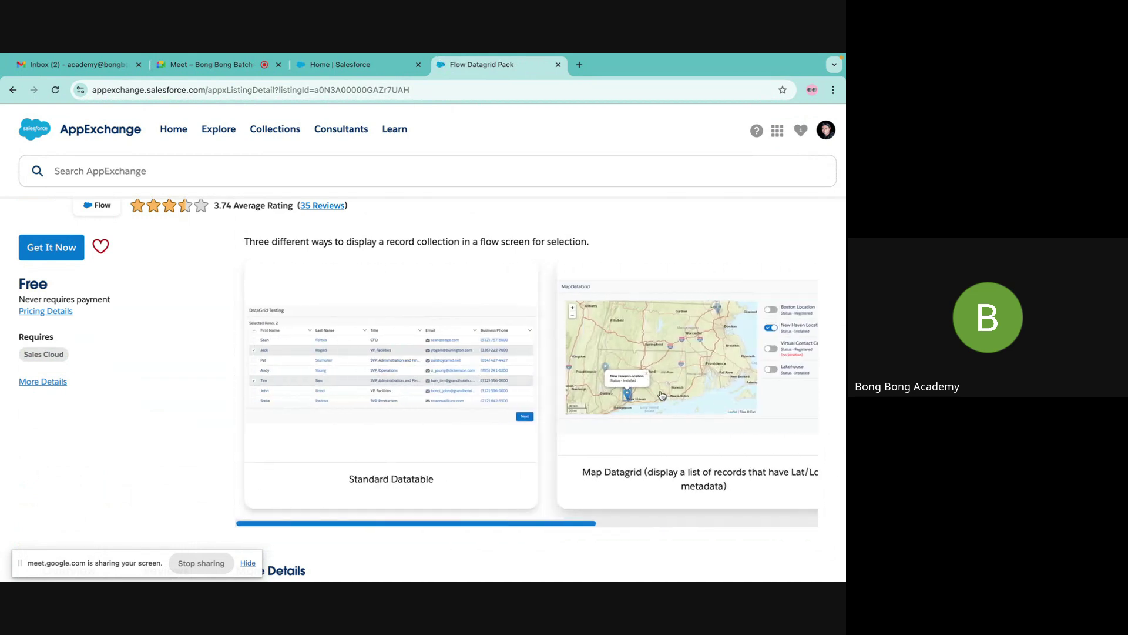
scroll(698, 388, "right", 5)
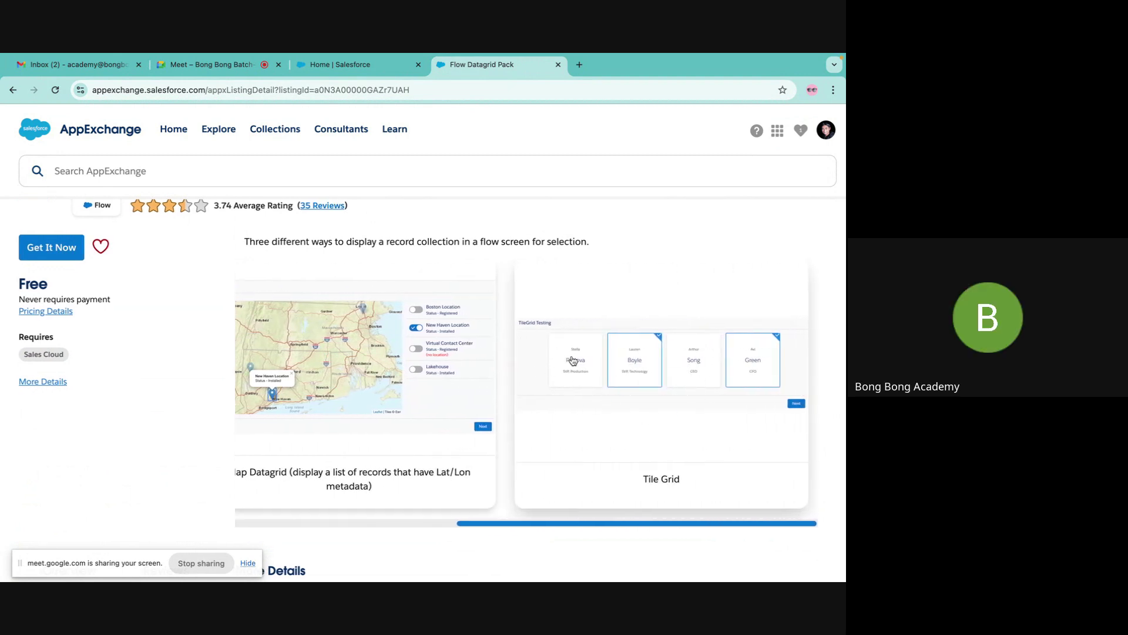
scroll(708, 385, "left", 5)
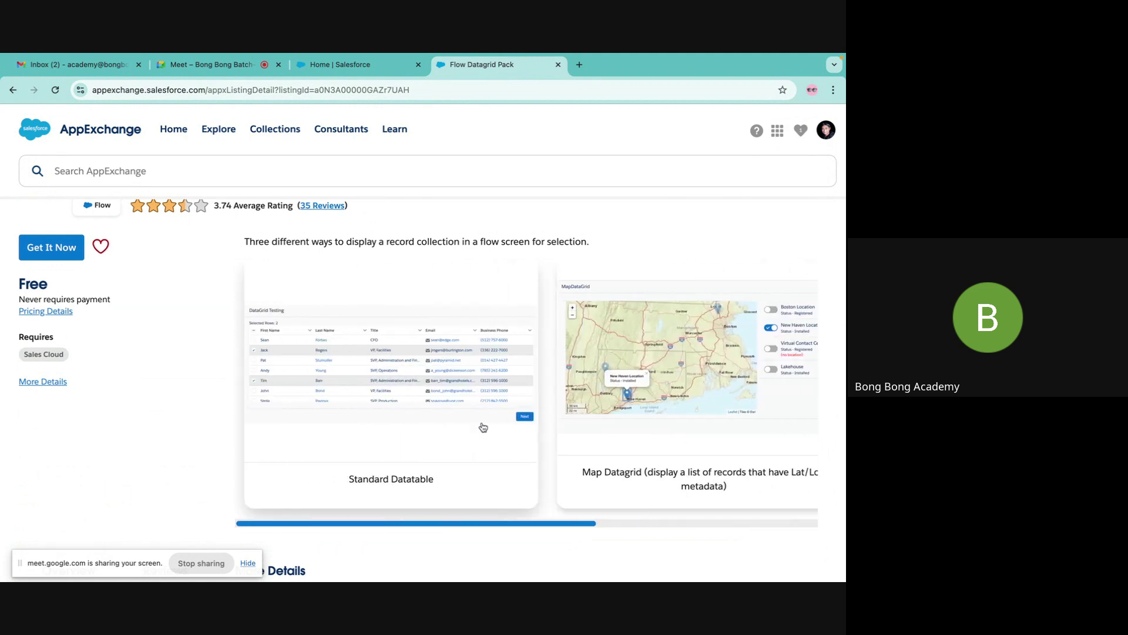
scroll(483, 427, "down", 3)
scroll(483, 427, "down", 5)
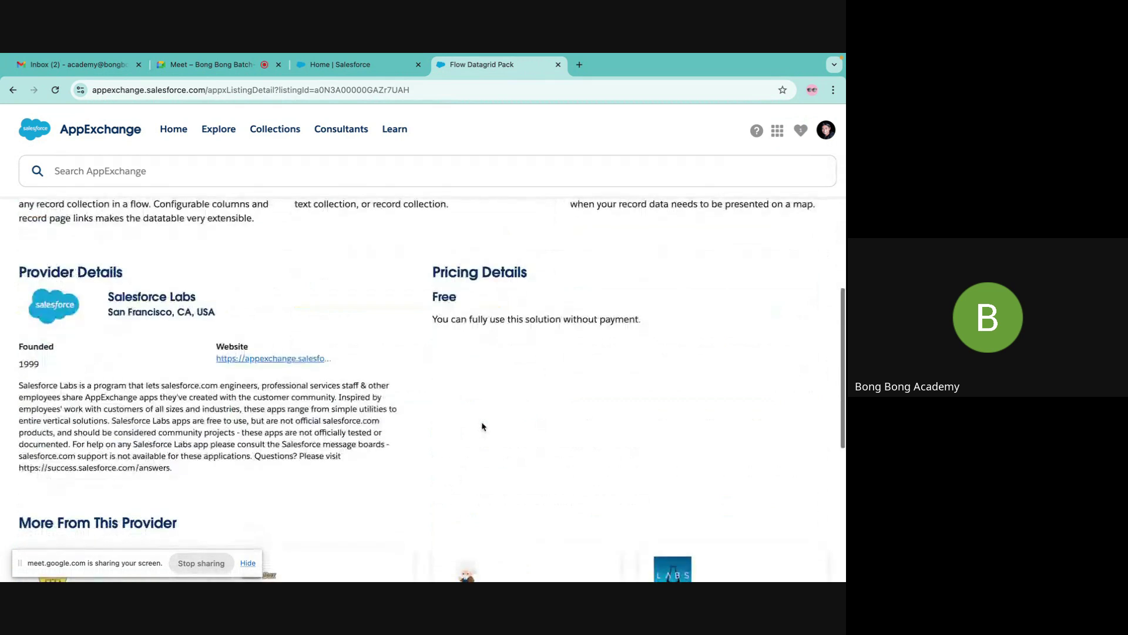
scroll(483, 427, "down", 8)
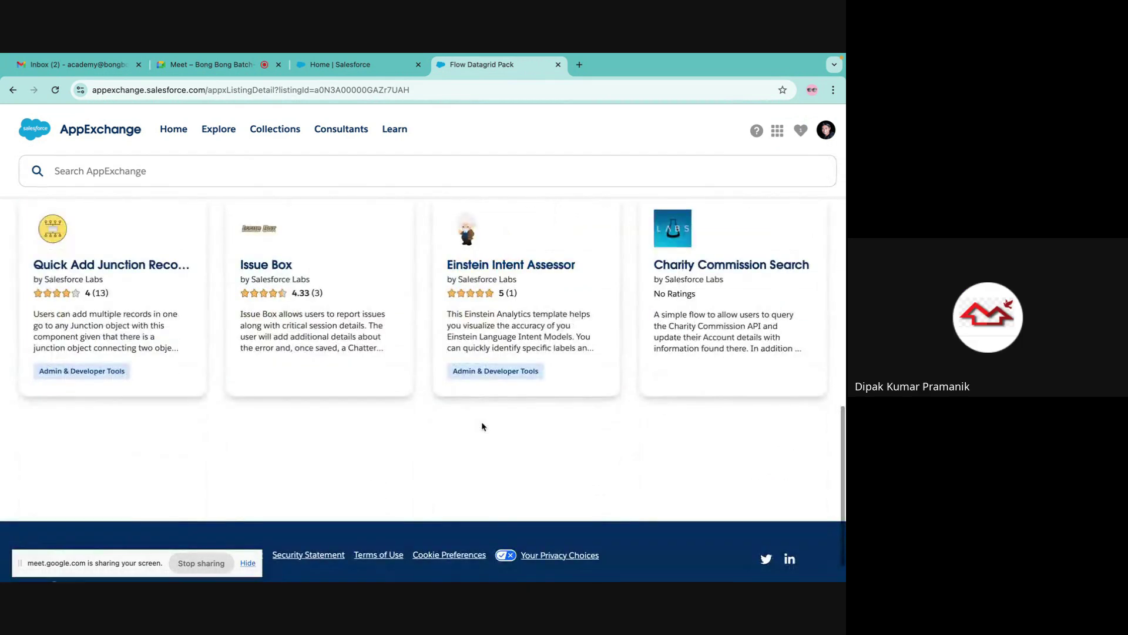
scroll(483, 428, "up", 20)
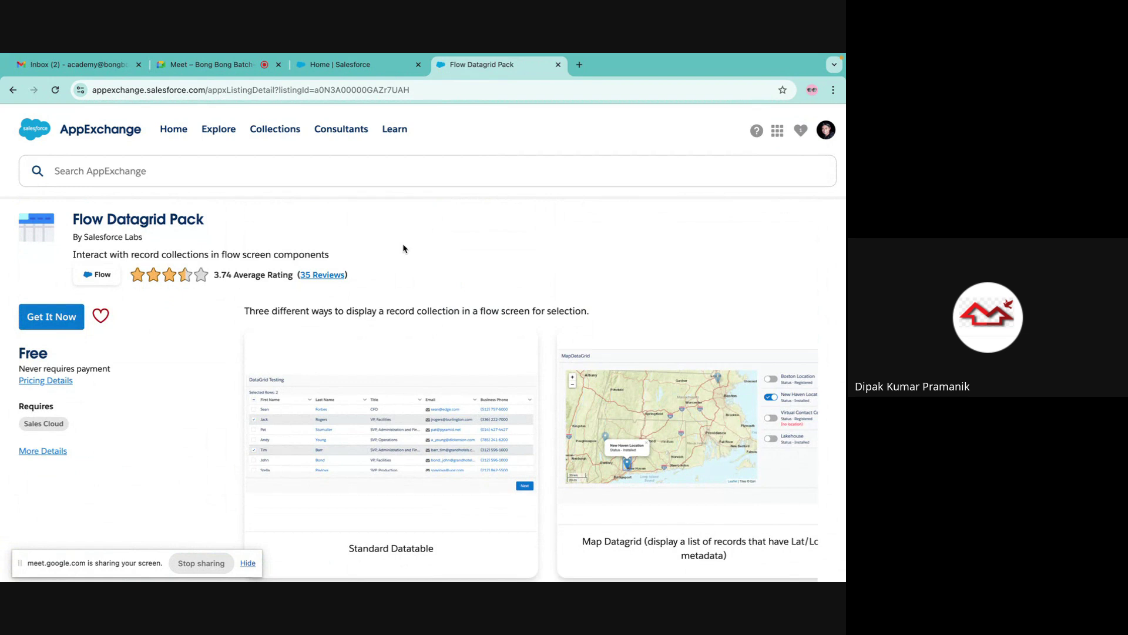
scroll(672, 394, "right", 2)
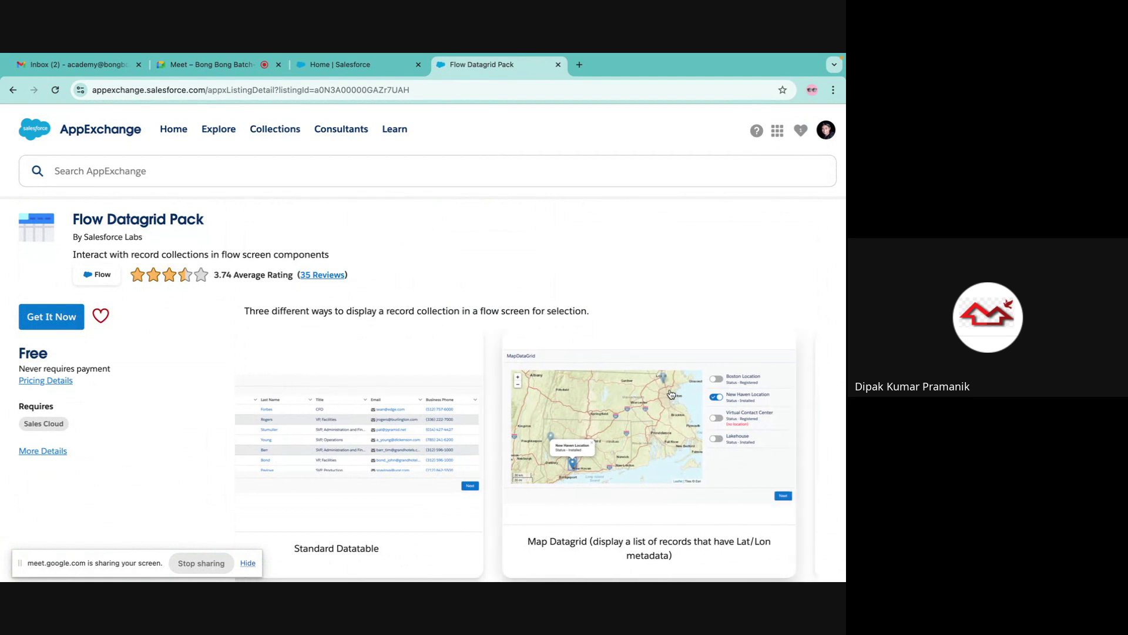
scroll(672, 394, "left", 2)
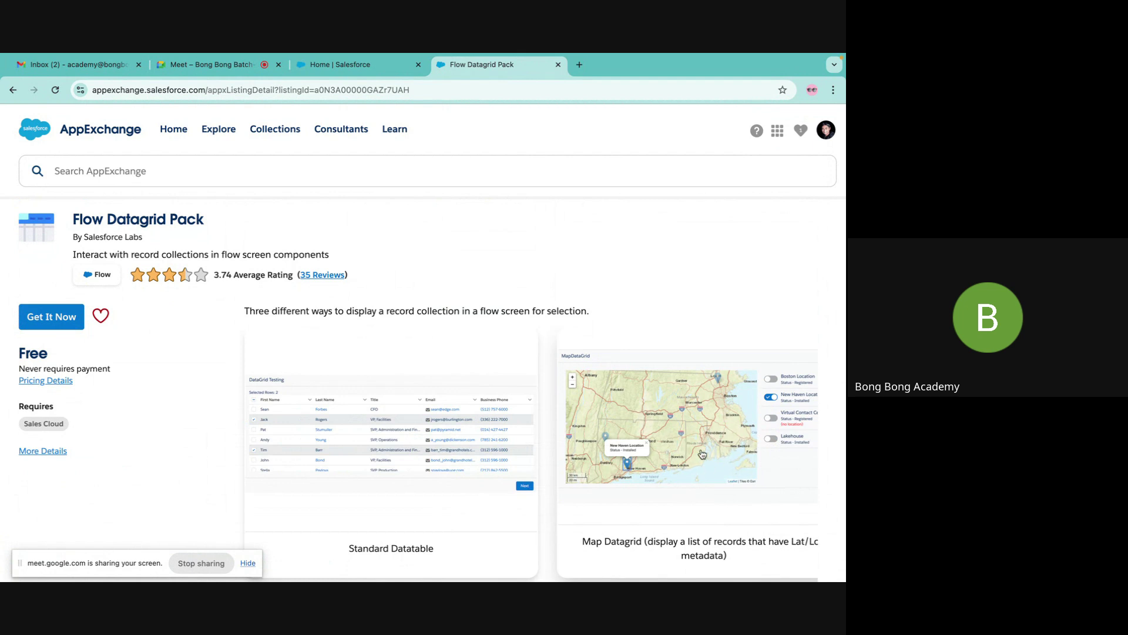
scroll(703, 453, "right", 6)
scroll(530, 480, "down", 2)
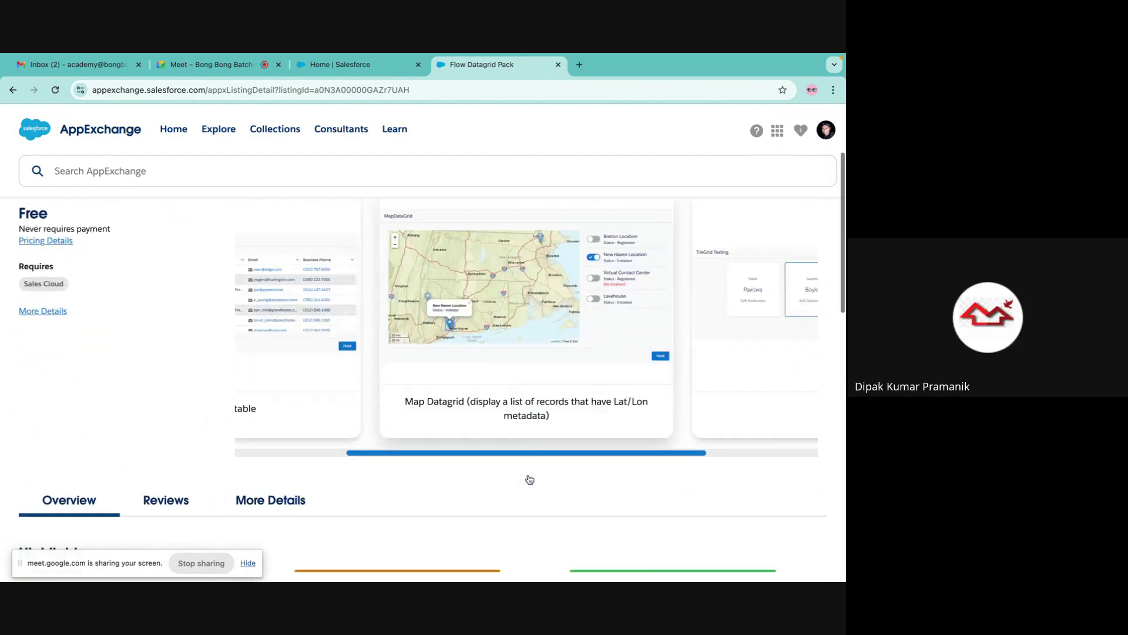
scroll(604, 470, "down", 4)
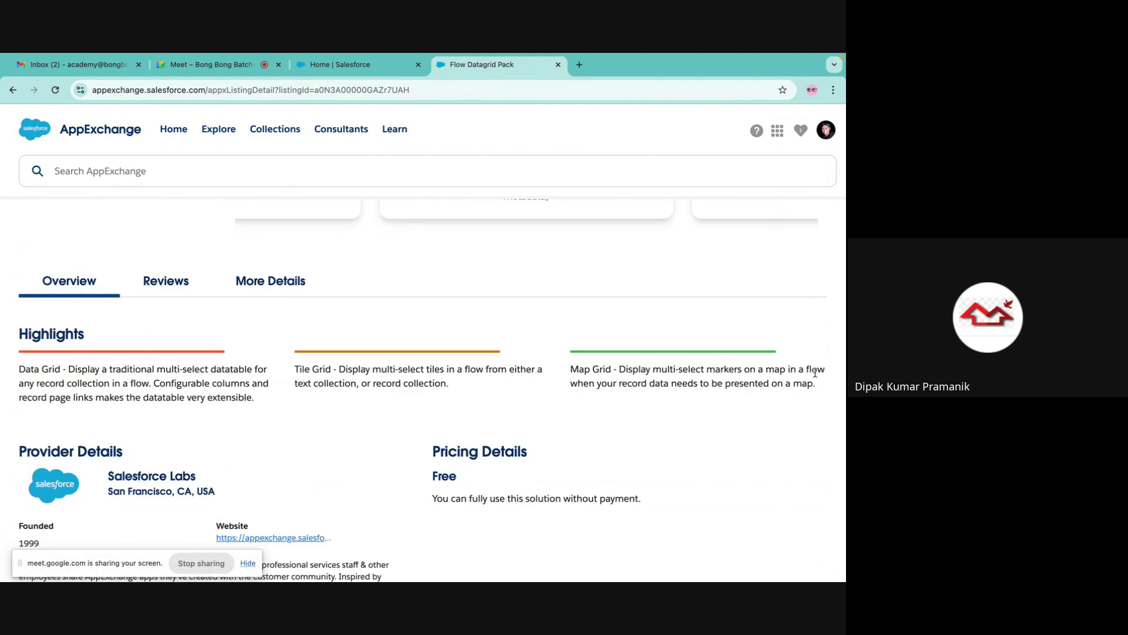
Select the Map Grid highlight description, then go back to the datagrid results
left_click_drag(821, 386, 569, 369)
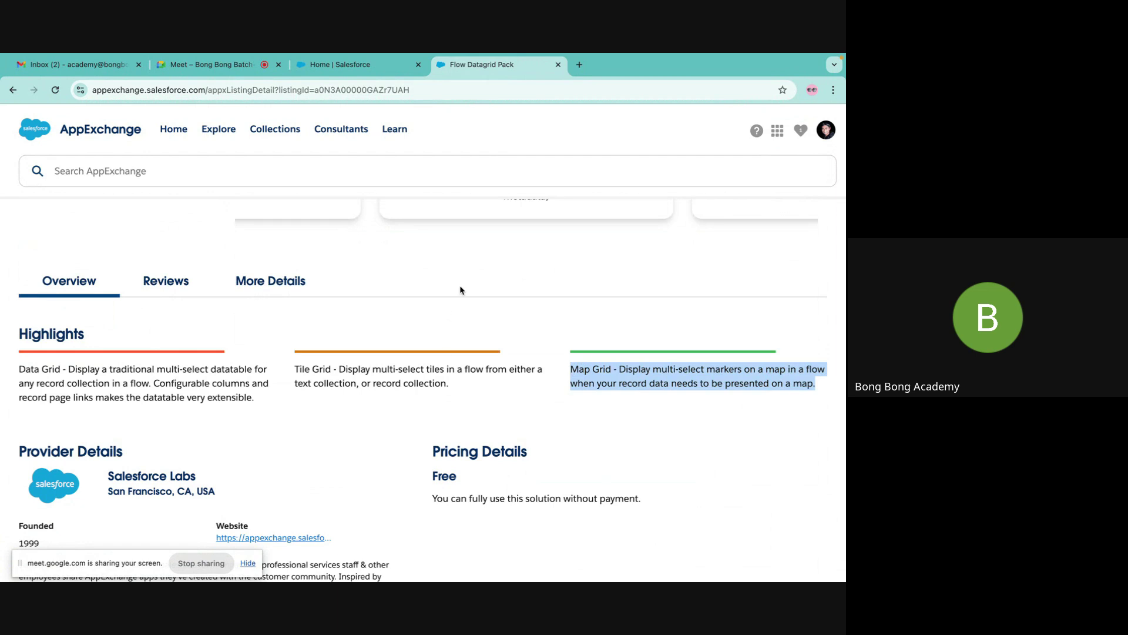
scroll(461, 290, "up", 6)
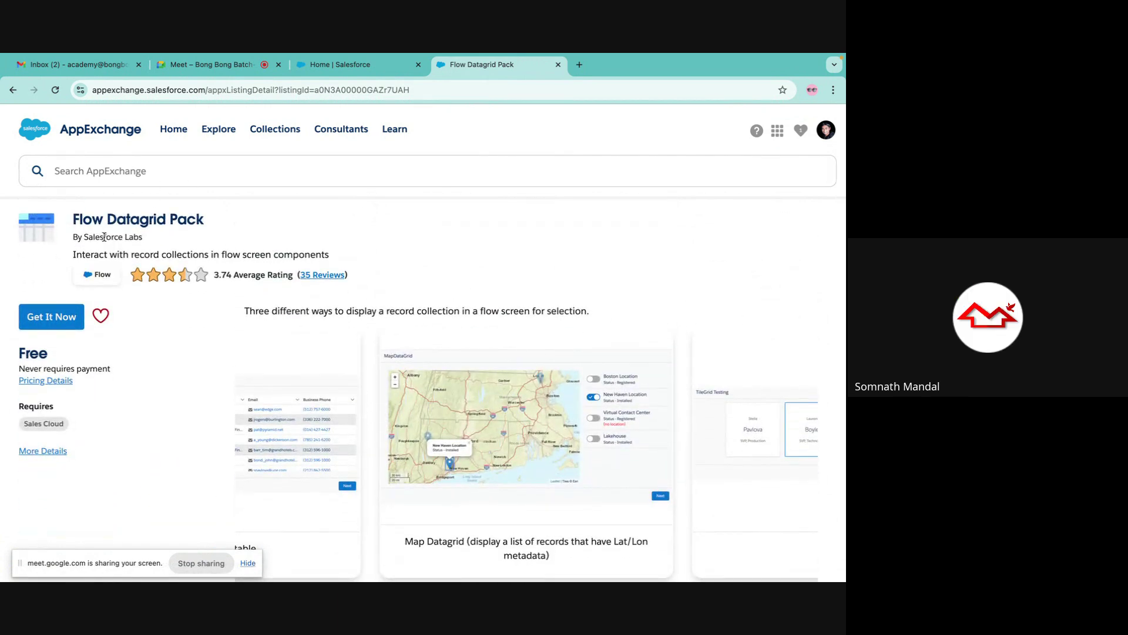
scroll(65, 397, "down", 8)
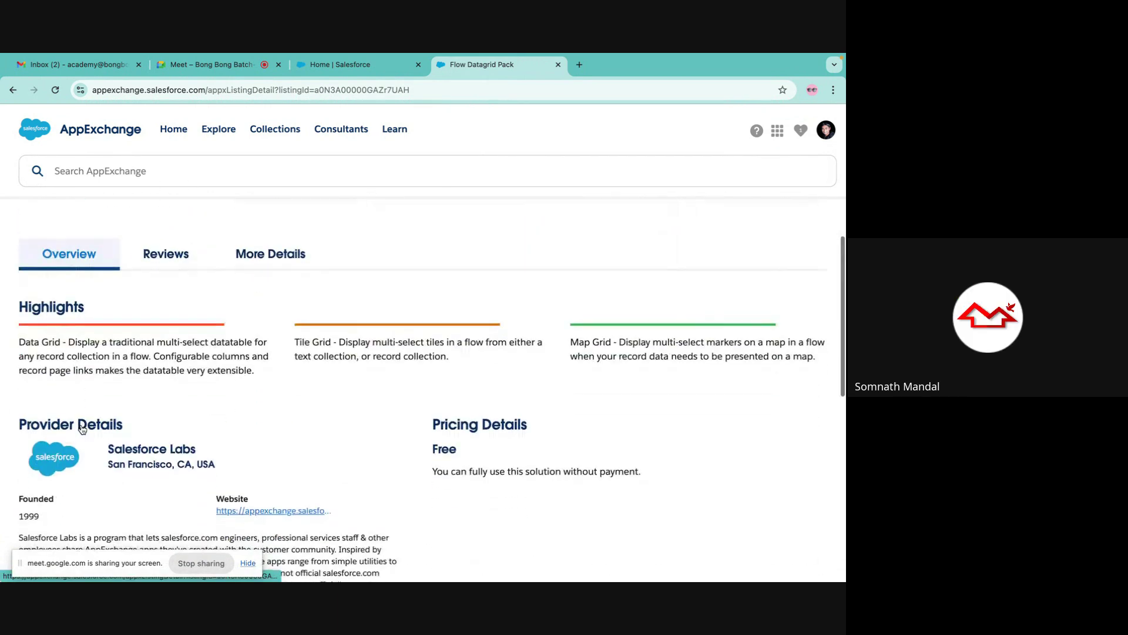
scroll(81, 424, "up", 8)
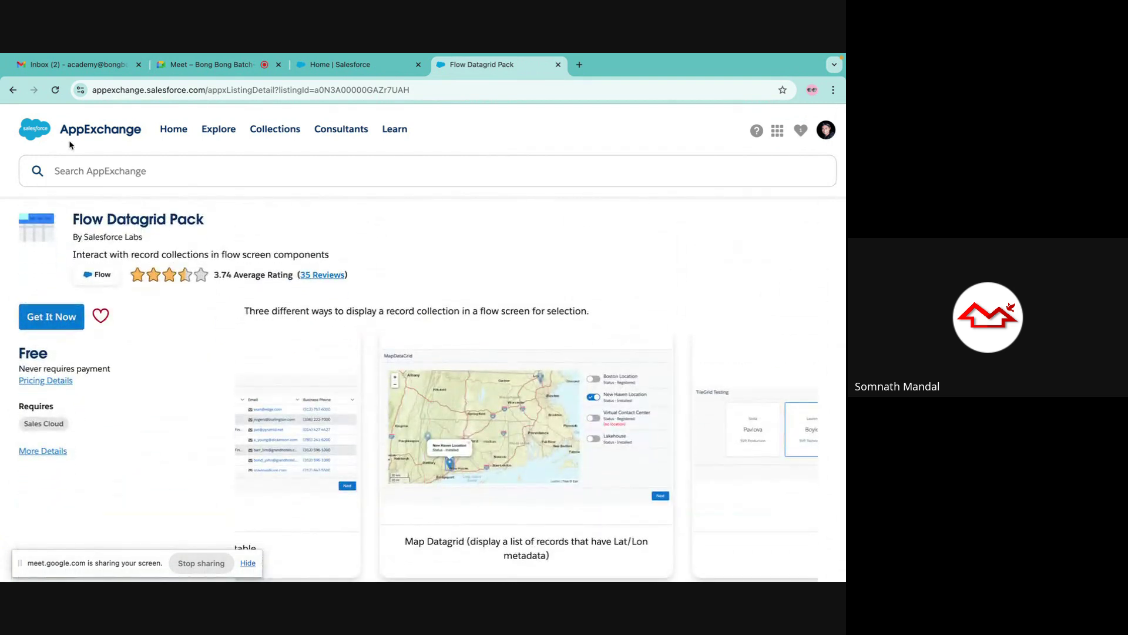
left_click(12, 91)
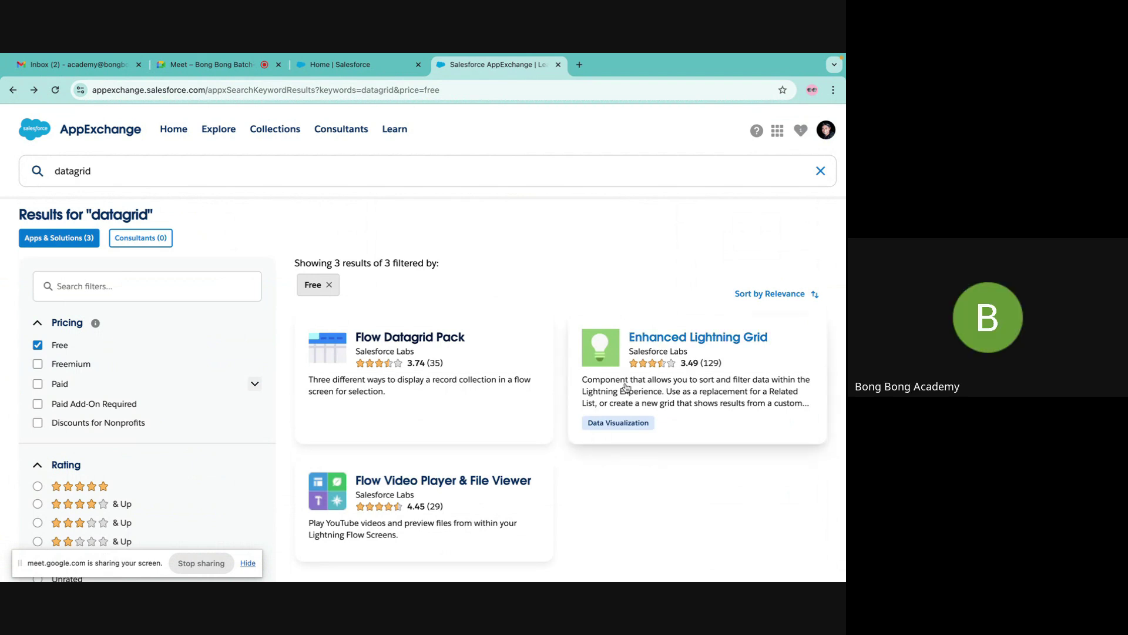
left_click(689, 346)
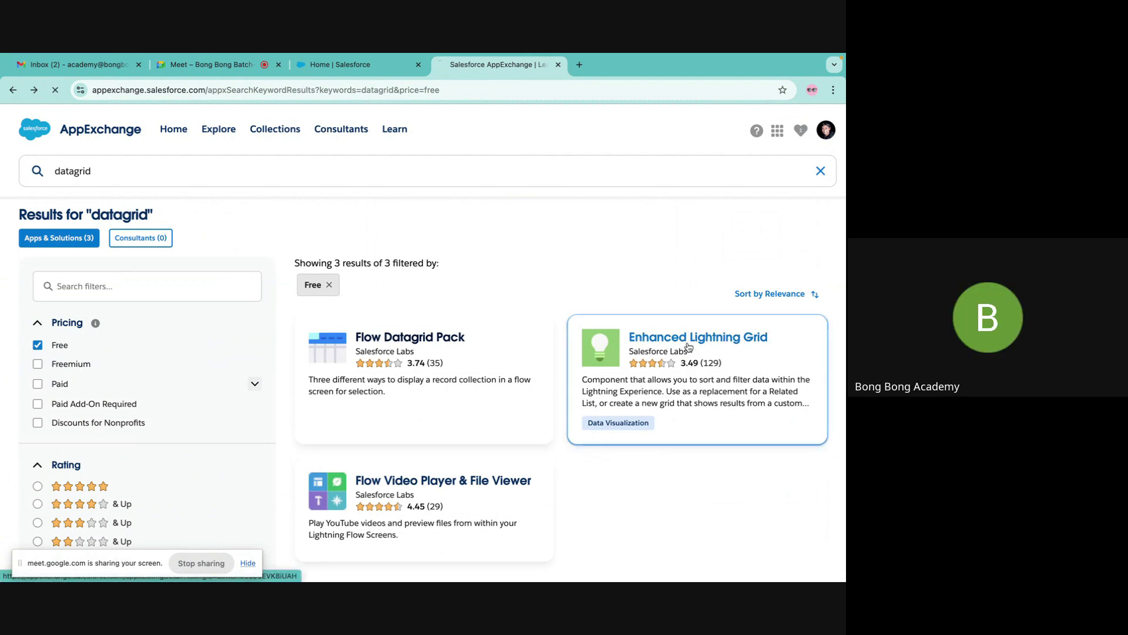
scroll(547, 254, "down", 1)
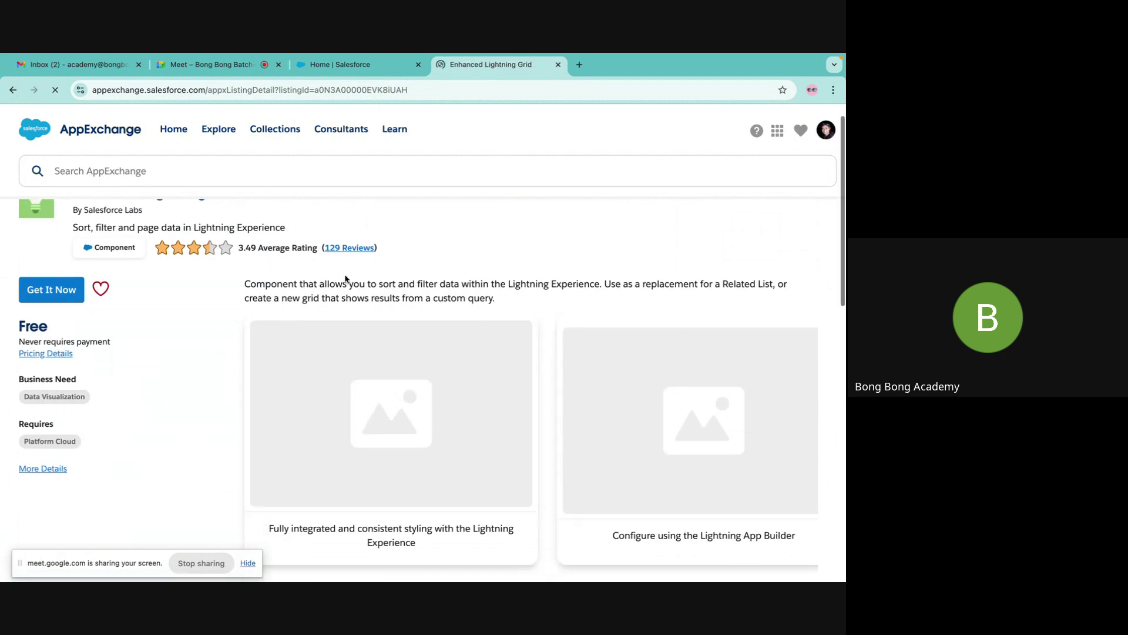
scroll(432, 275, "down", 2)
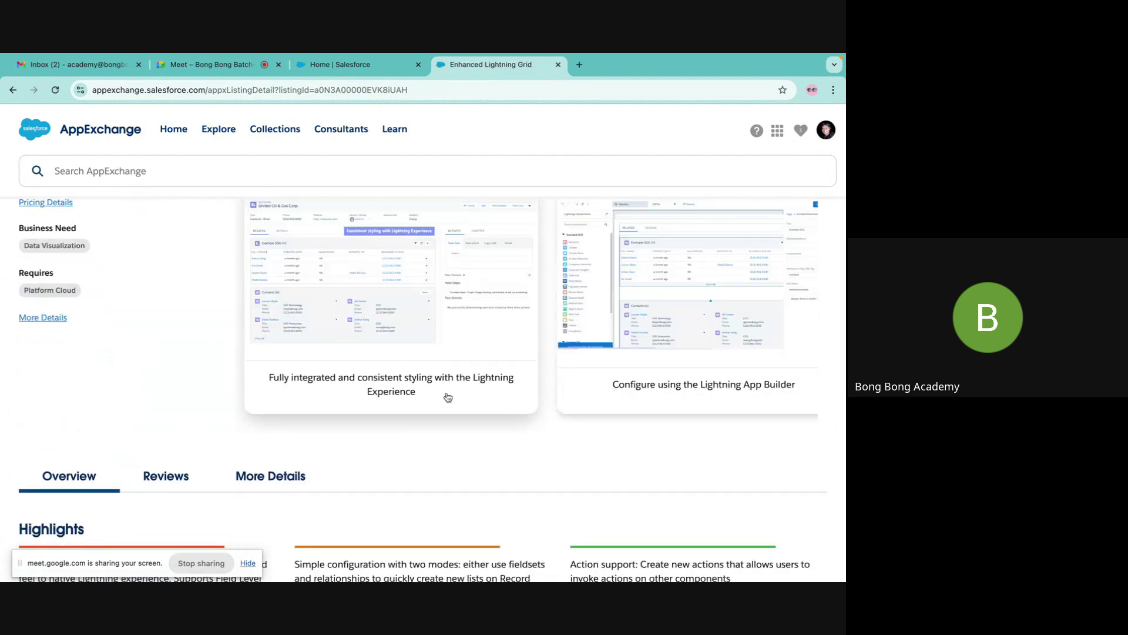
scroll(449, 319, "up", 2)
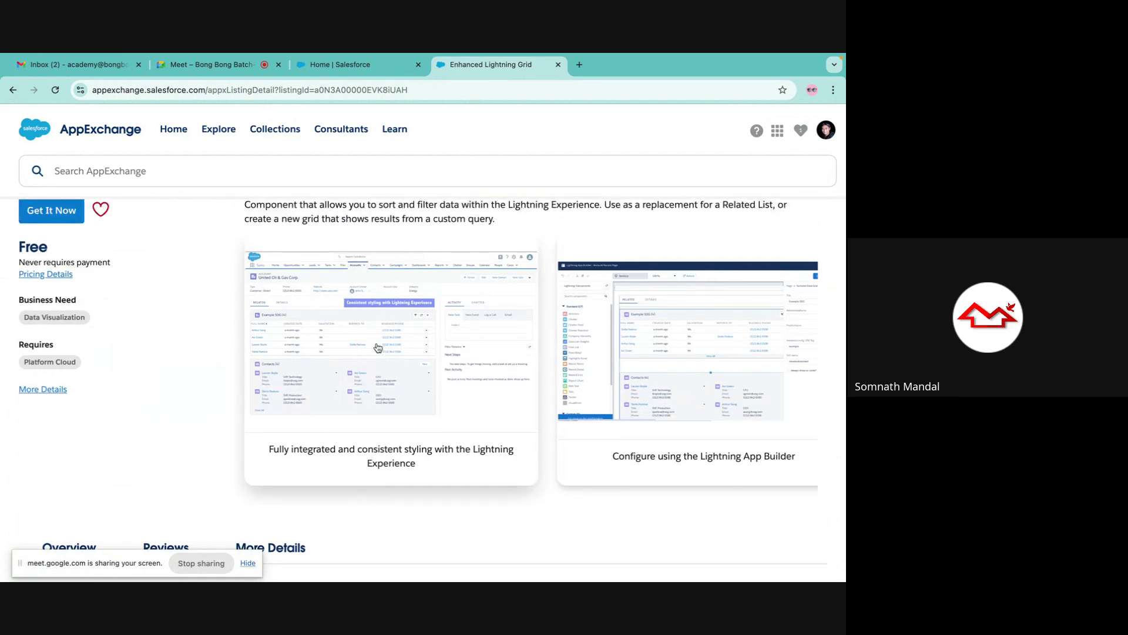
scroll(699, 380, "right", 5)
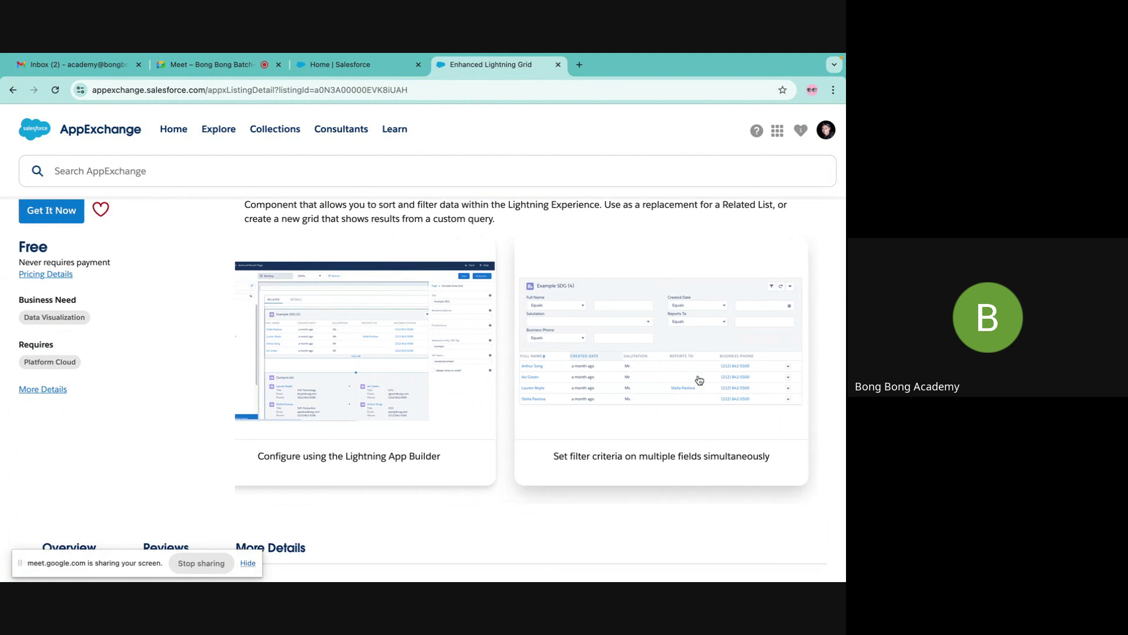
scroll(699, 380, "left", 5)
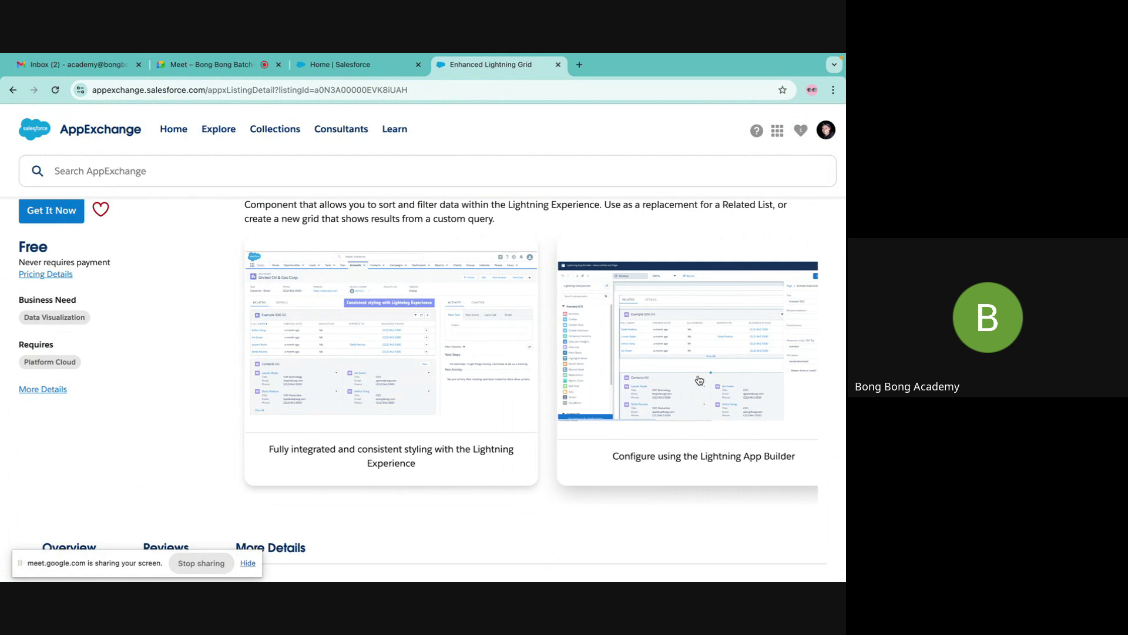
scroll(699, 380, "right", 5)
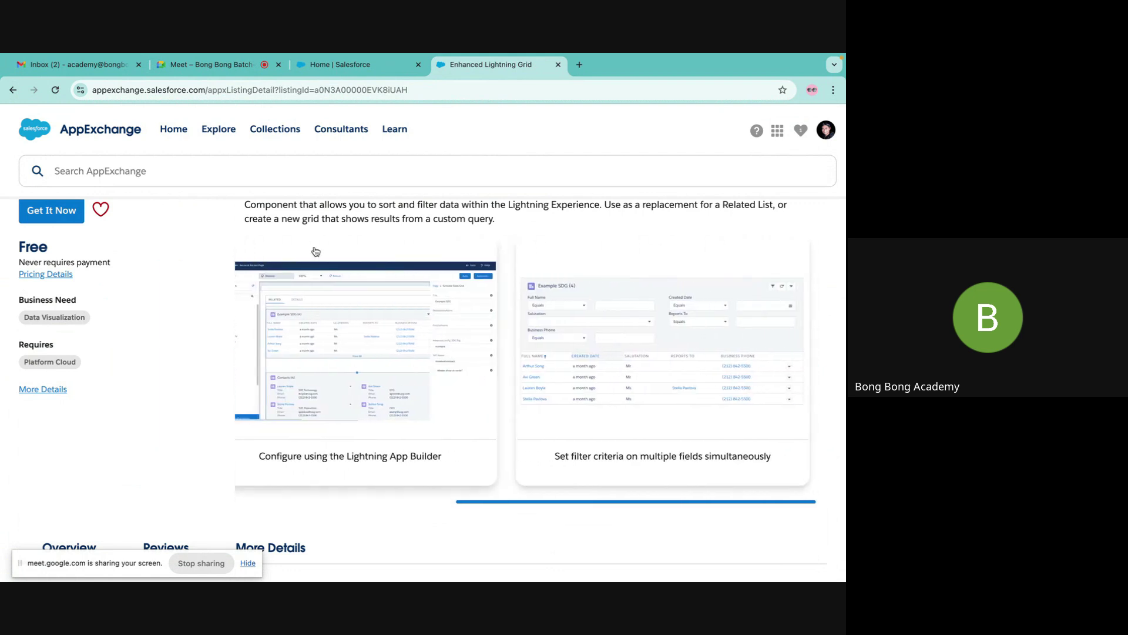
double_click(98, 92)
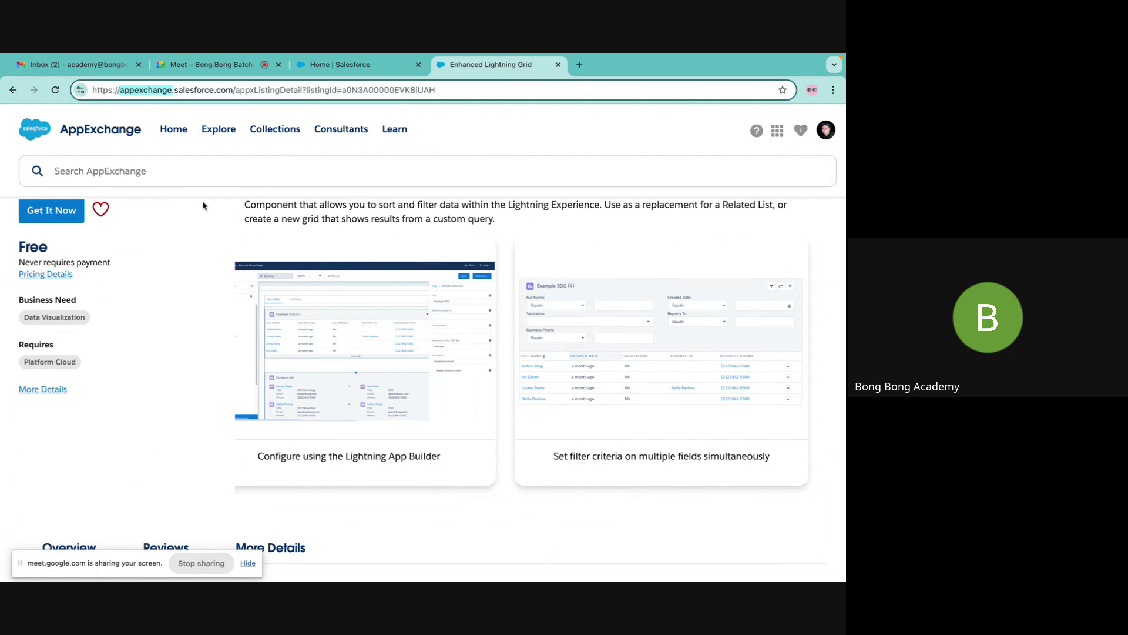
scroll(490, 413, "left", 5)
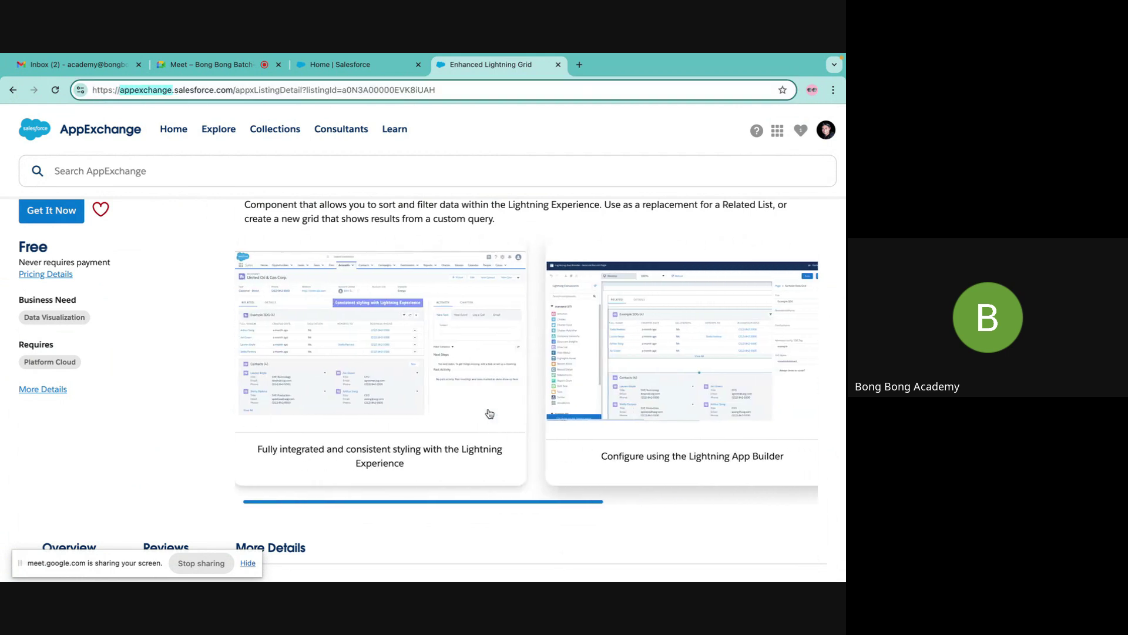
key("alt+Left")
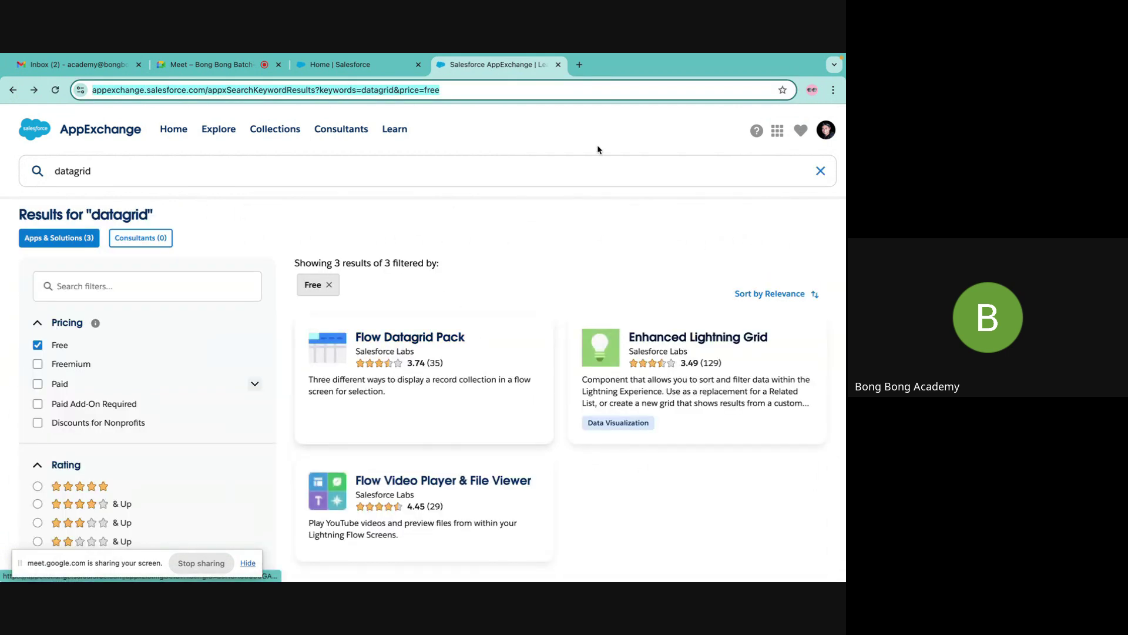
Close the AppExchange tab and Meet's in-call messages panel, then return to Salesforce Seller Home
left_click(558, 65)
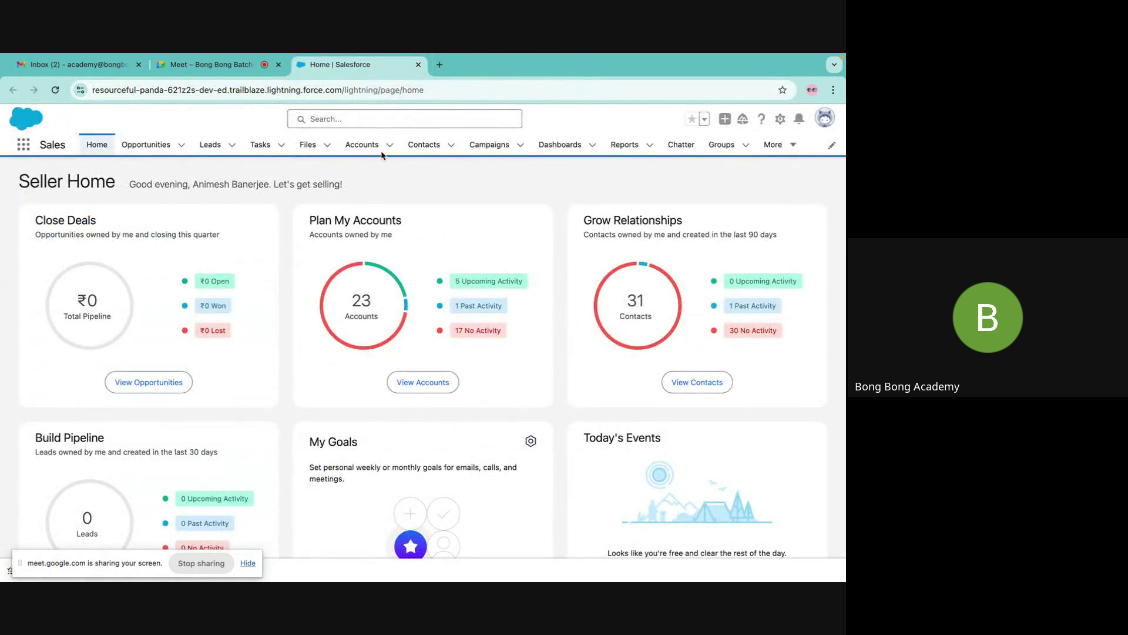
left_click(246, 64)
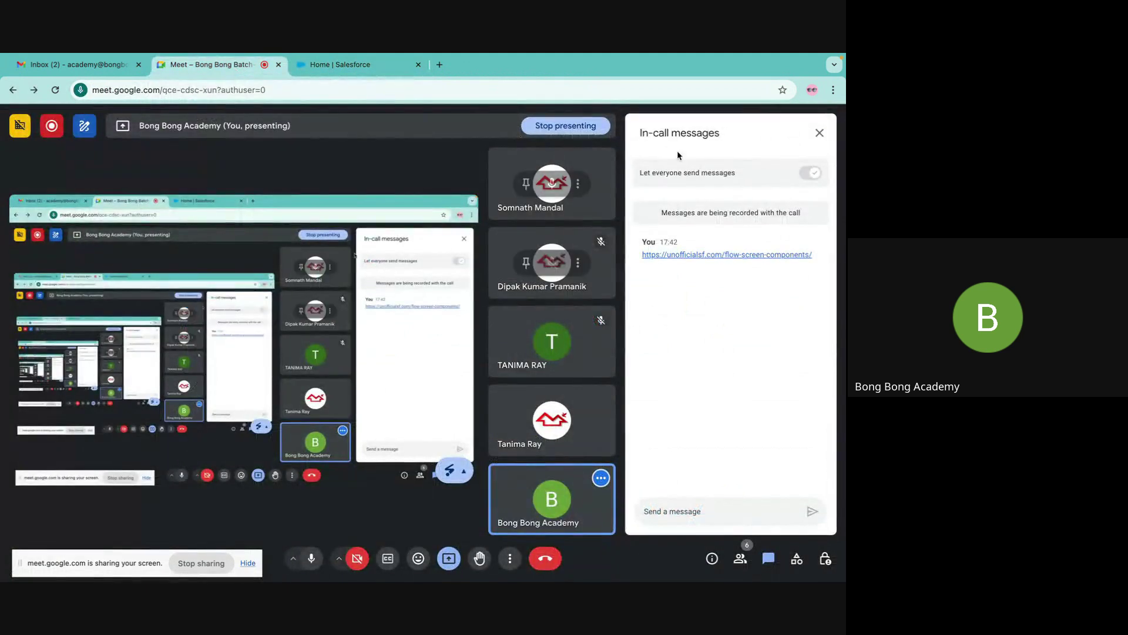
left_click(820, 132)
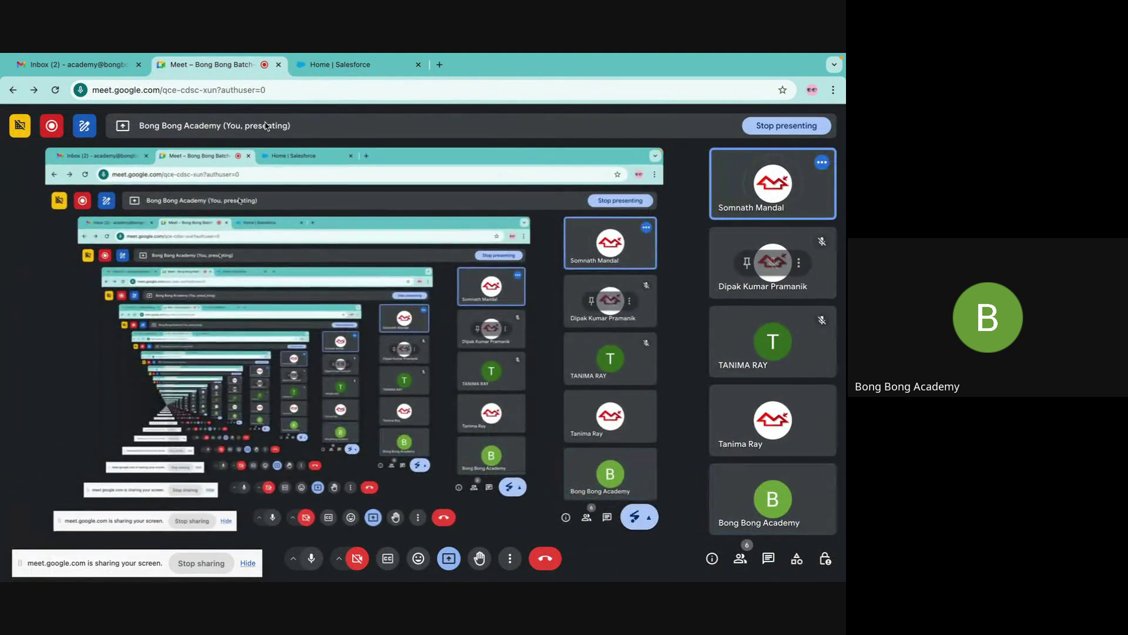
left_click(350, 66)
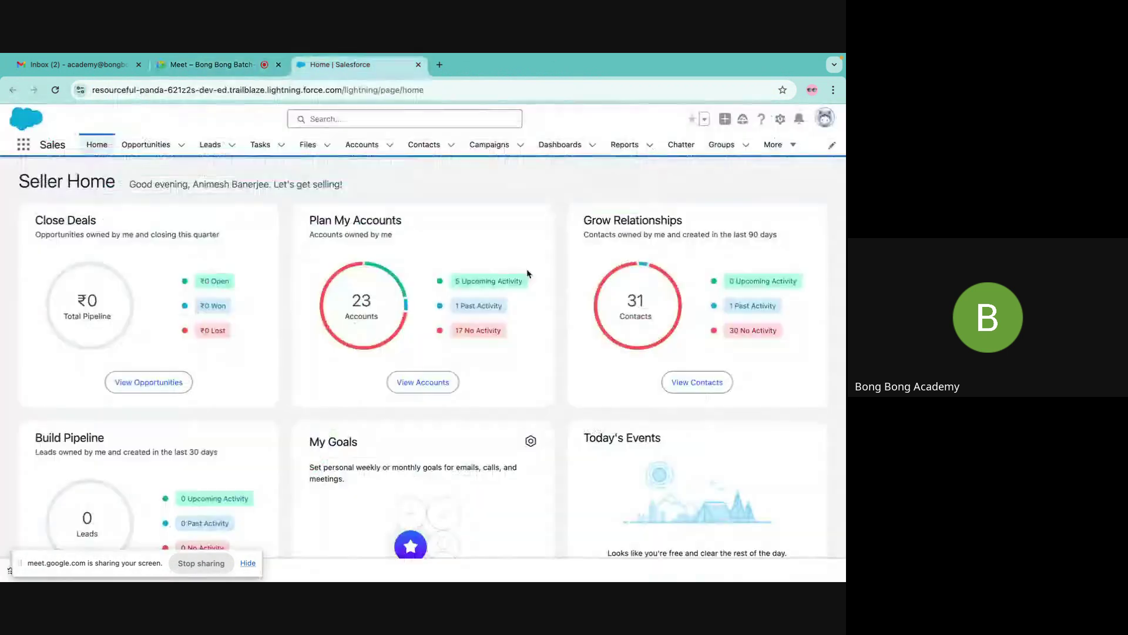
left_click(781, 119)
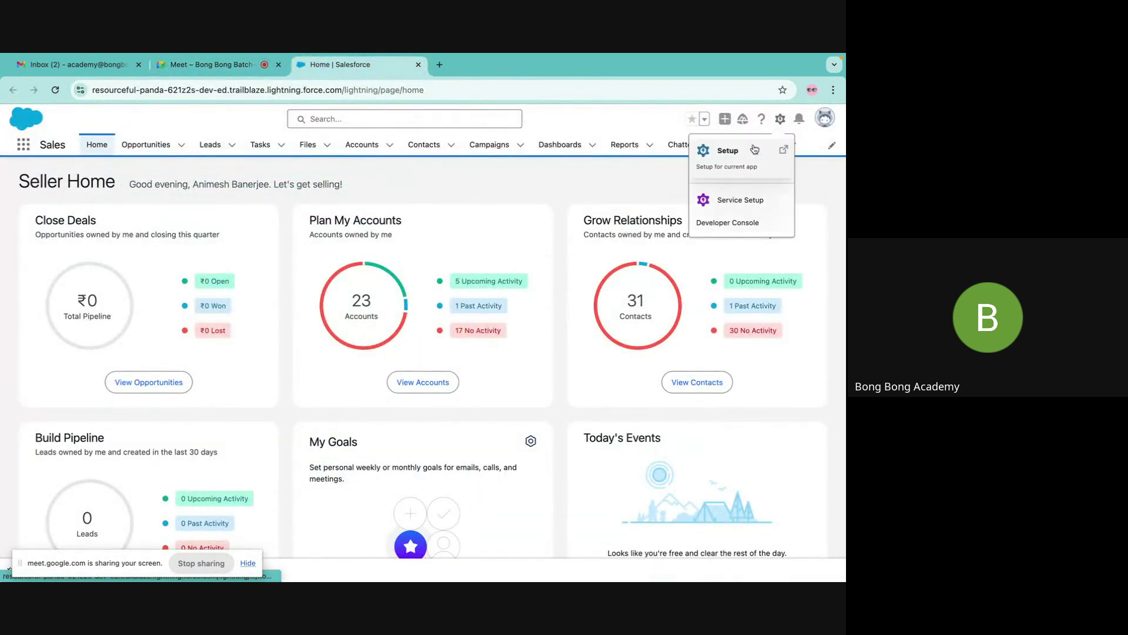
Open Setup, search the menu for 'auto' and open Automation Home (Beta)
left_click(742, 149)
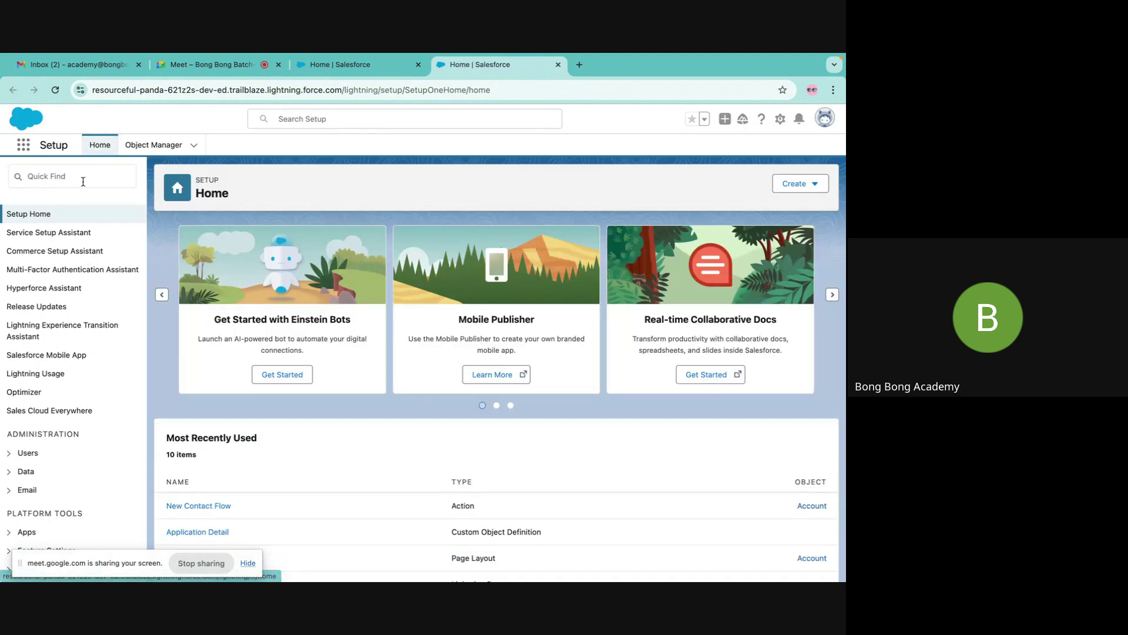
left_click(83, 182)
type("auto")
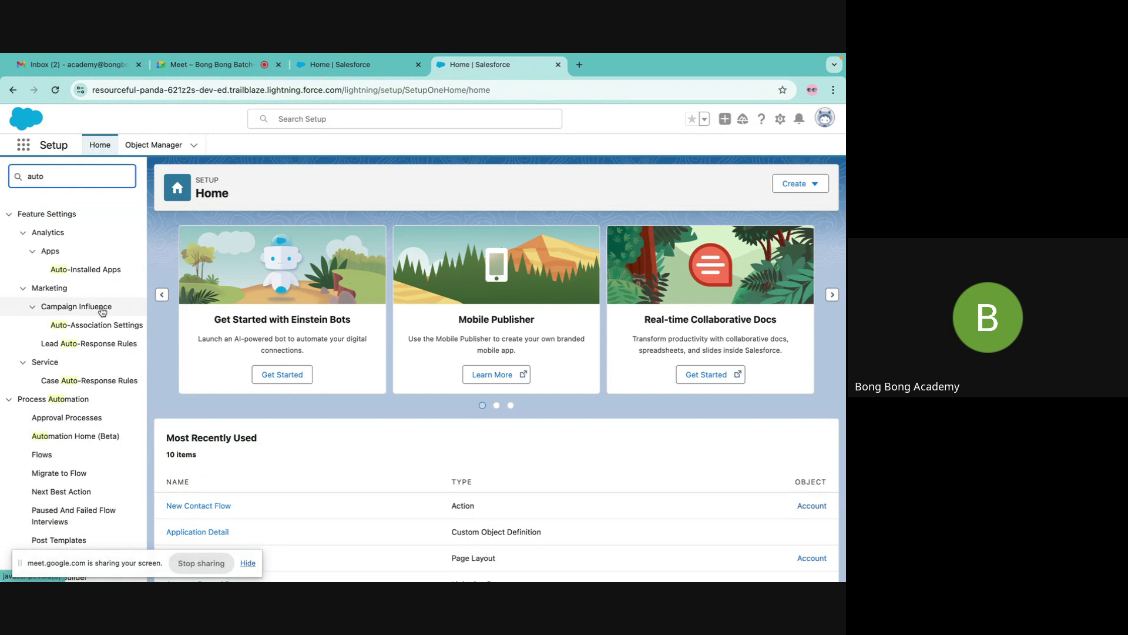
scroll(73, 445, "down", 3)
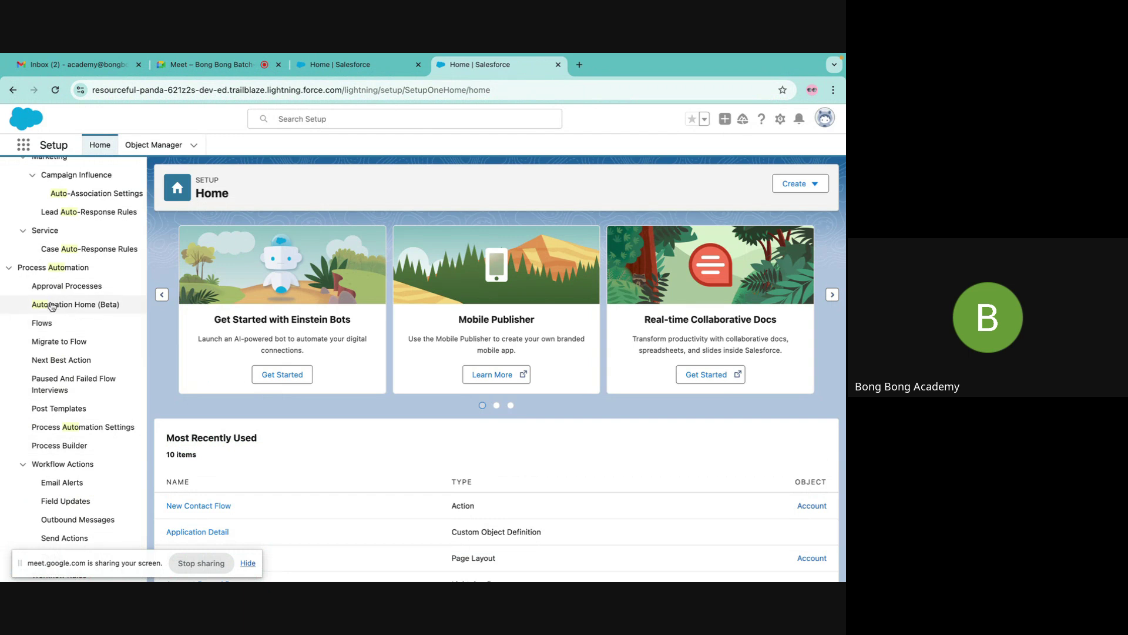
left_click(52, 305)
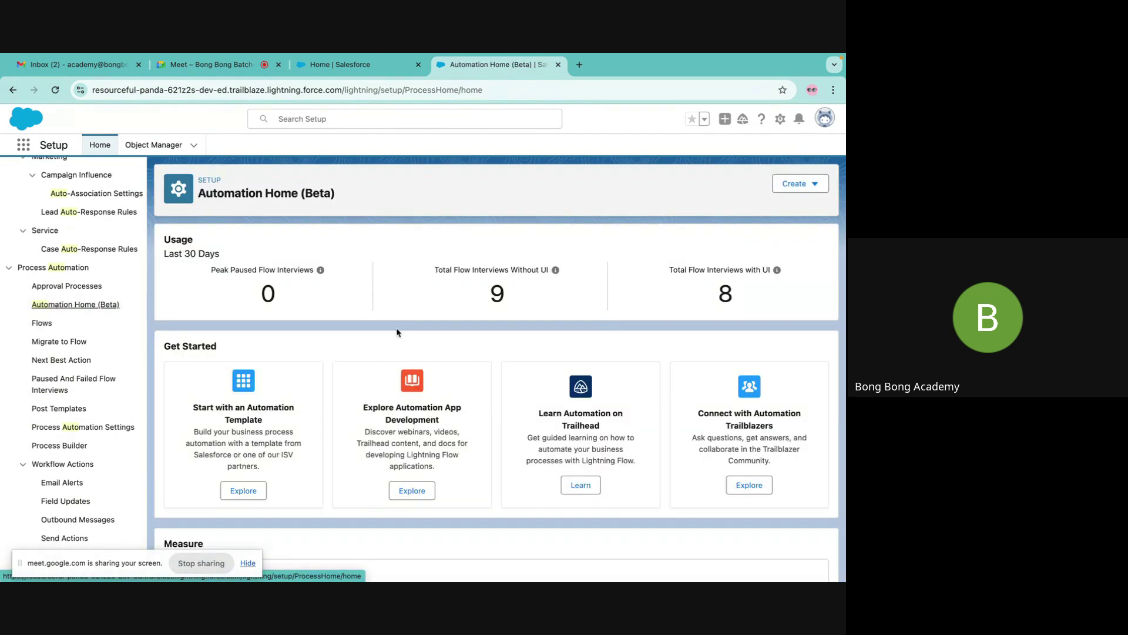
Scroll through the Usage panel's flow interview counts and the started-automations Measure chart
scroll(572, 333, "down", 2)
scroll(572, 333, "down", 3)
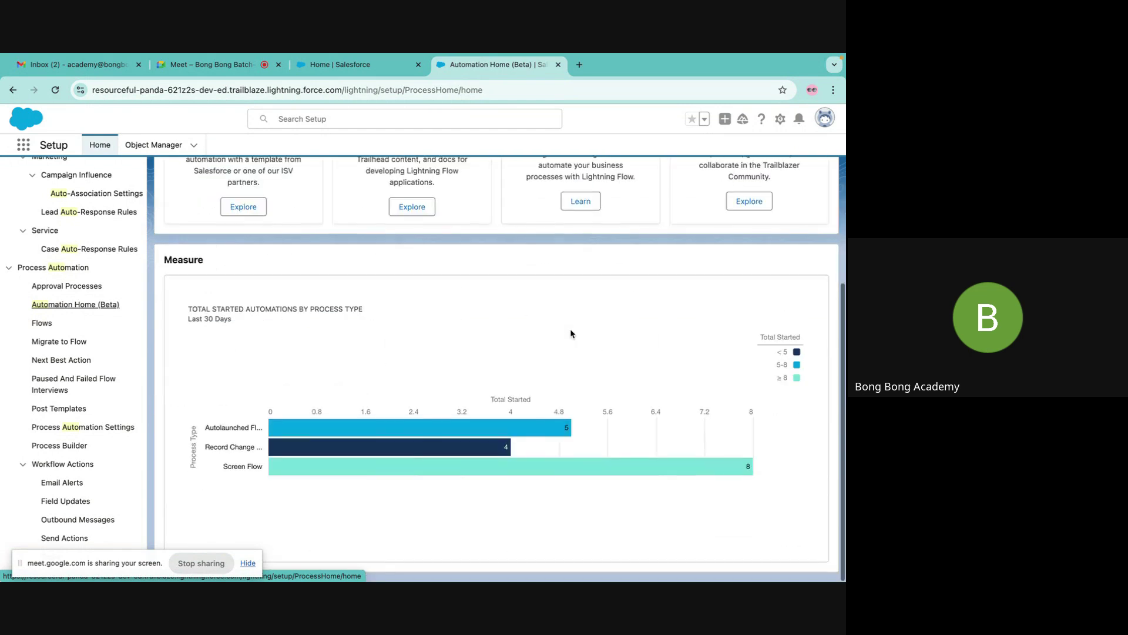
scroll(572, 333, "up", 6)
scroll(572, 333, "down", 1)
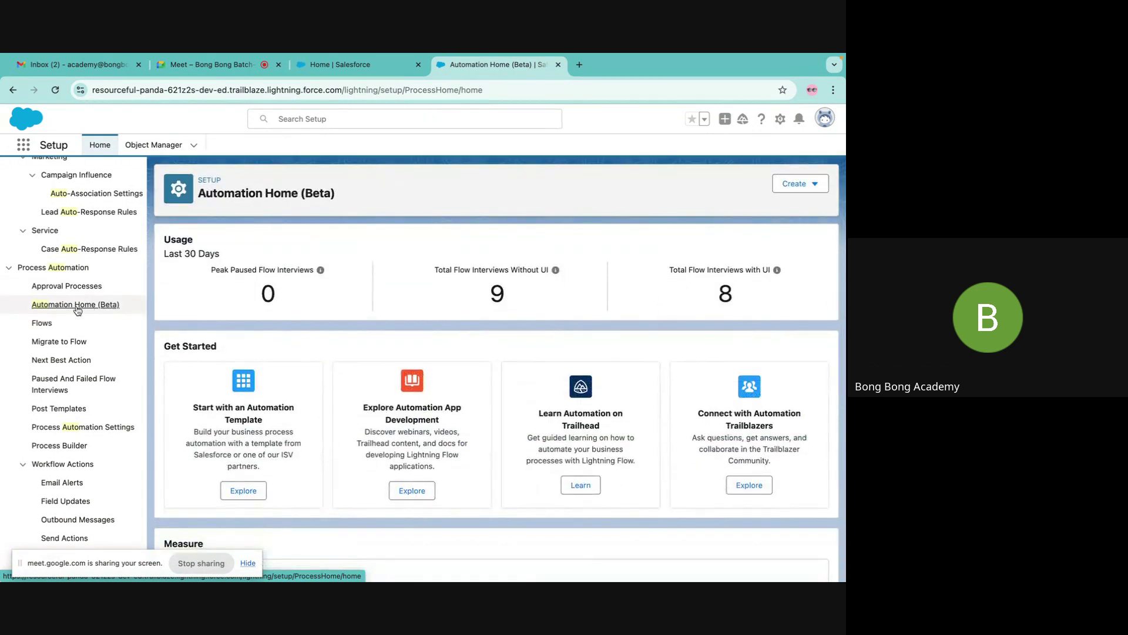
scroll(368, 390, "down", 5)
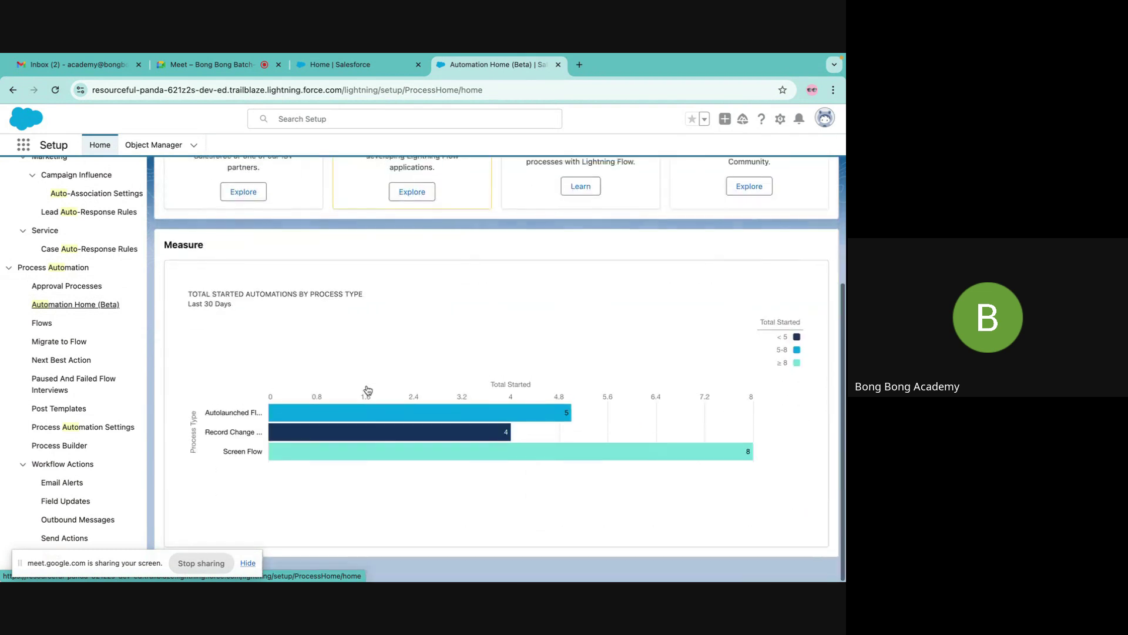
scroll(367, 390, "up", 5)
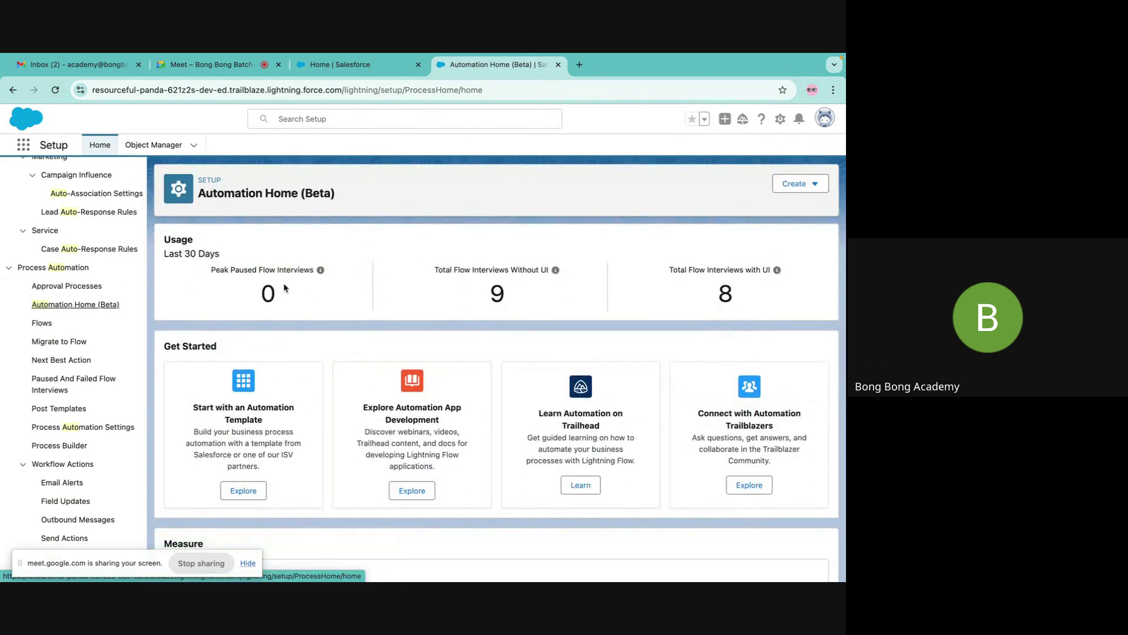
scroll(580, 403, "down", 4)
scroll(574, 402, "up", 5)
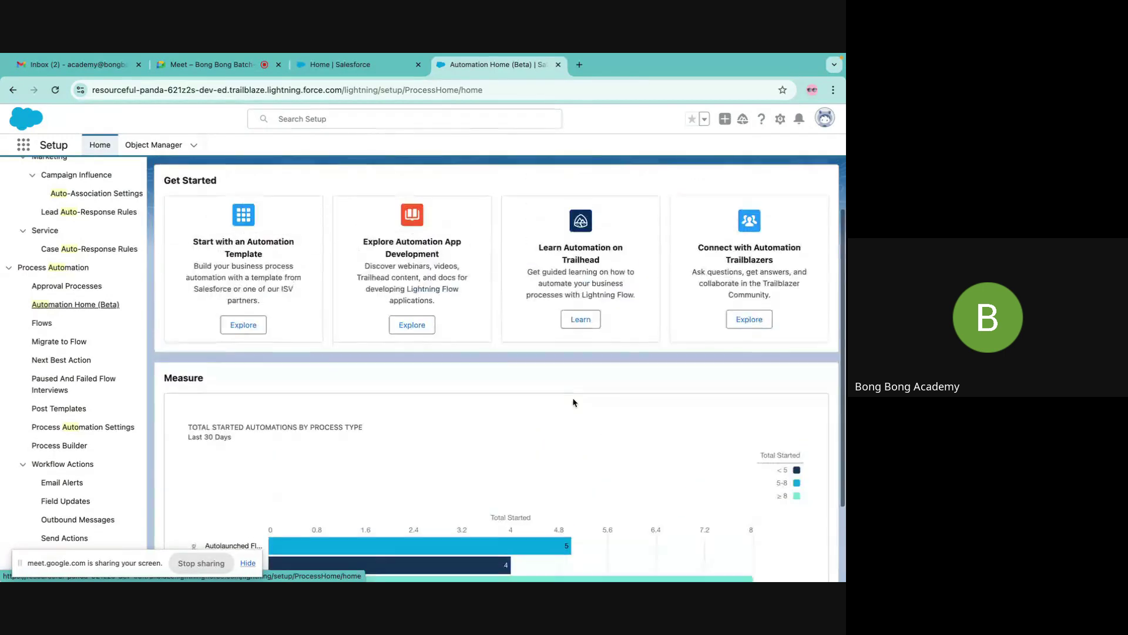
scroll(574, 402, "down", 5)
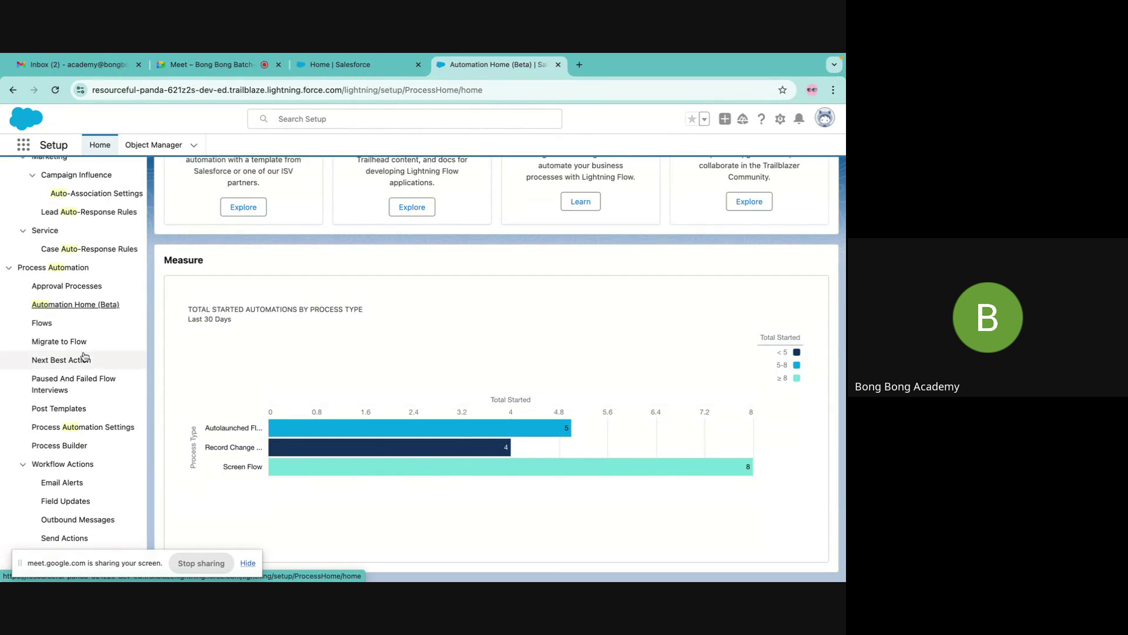
scroll(83, 358, "up", 2)
Open Flows from the App Launcher via 'flo' and switch to the All Flows view of 26 flows
left_click(23, 144)
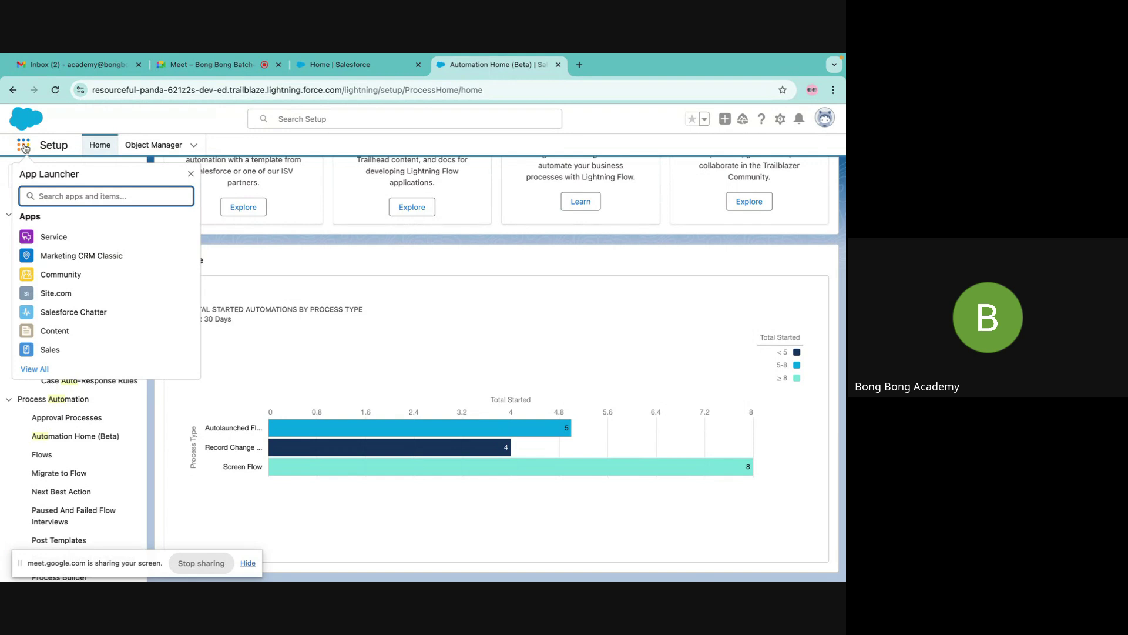
type("flo")
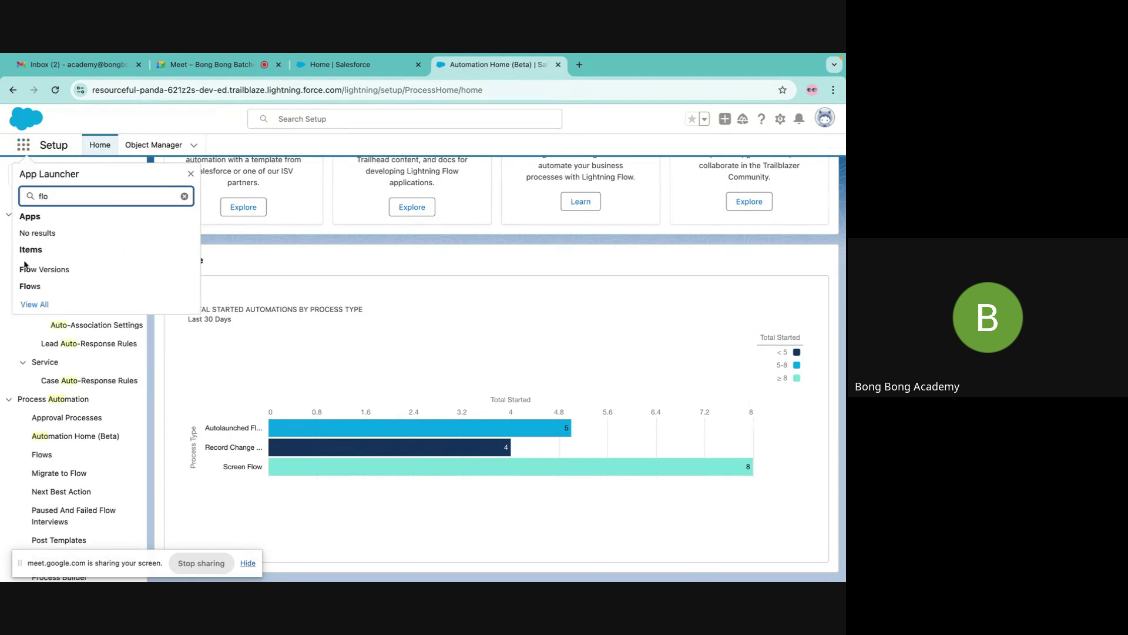
left_click(28, 285)
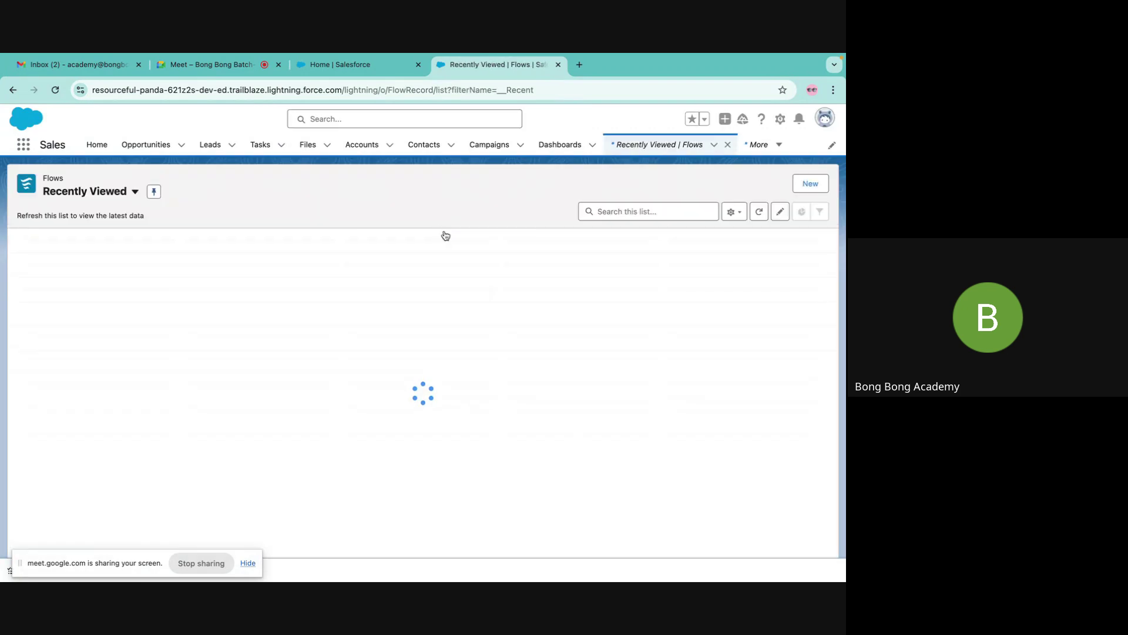
left_click(133, 192)
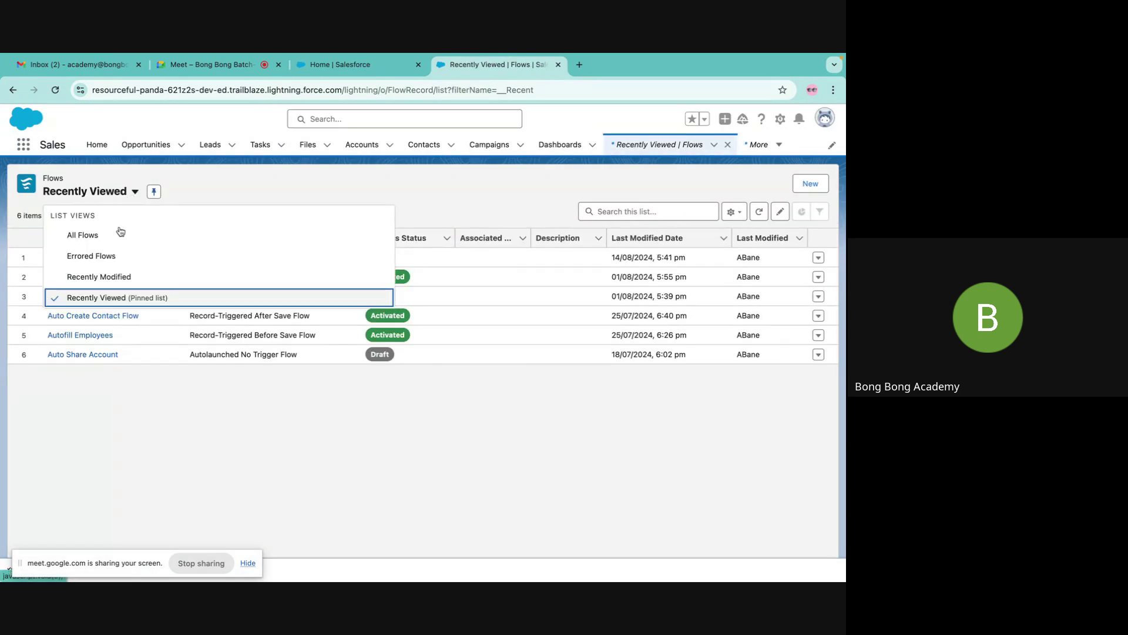
left_click(121, 234)
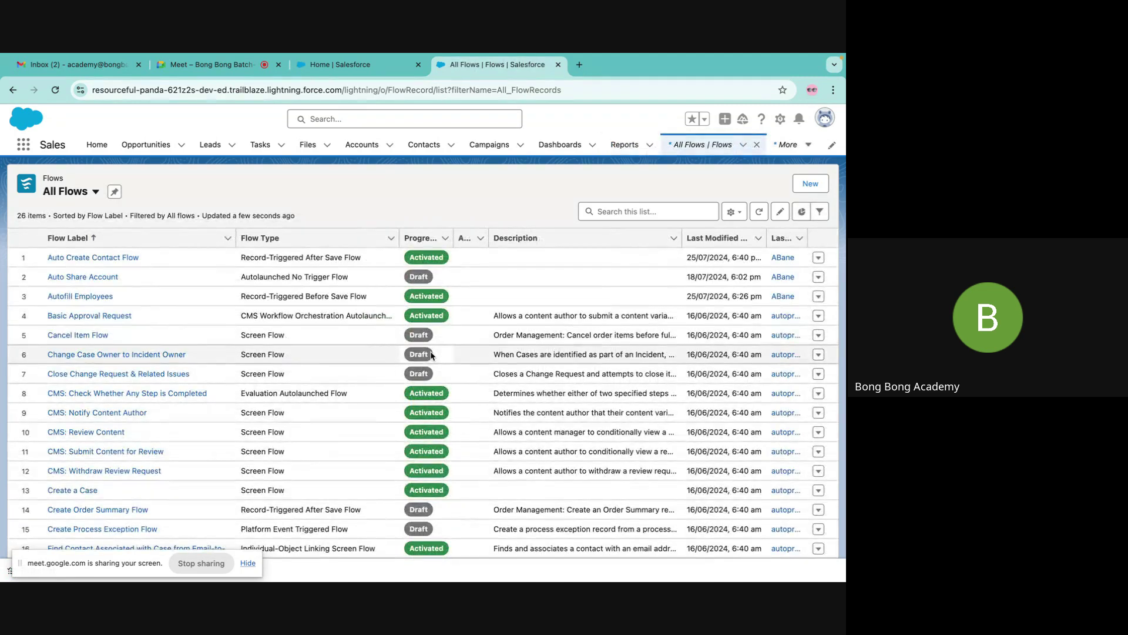
scroll(430, 355, "down", 5)
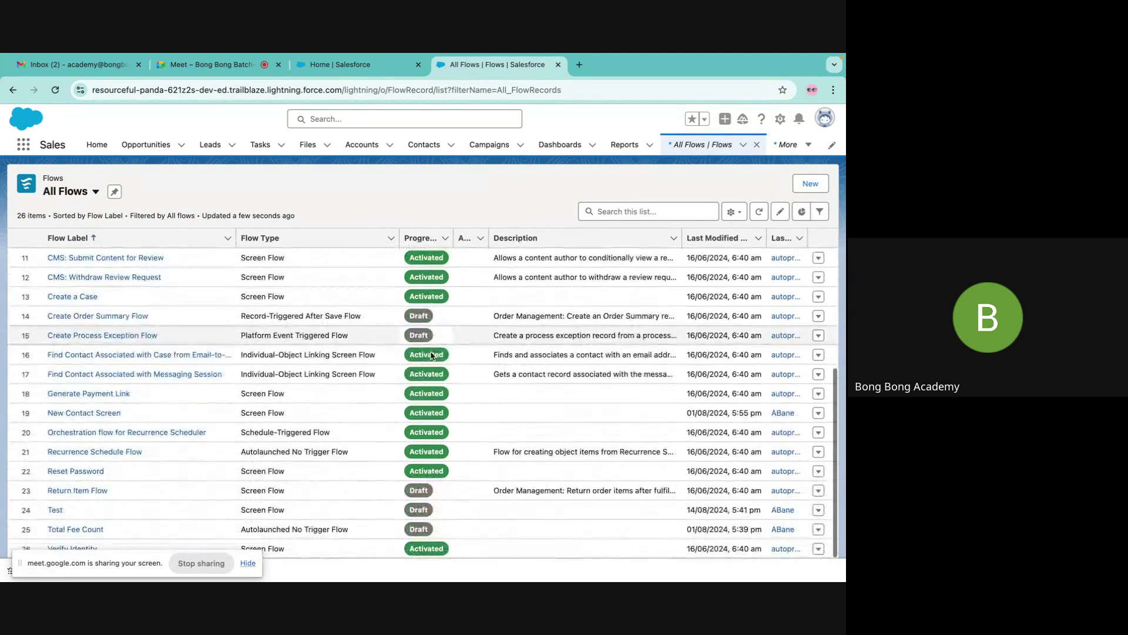
scroll(430, 355, "up", 5)
mouse_move(111, 569)
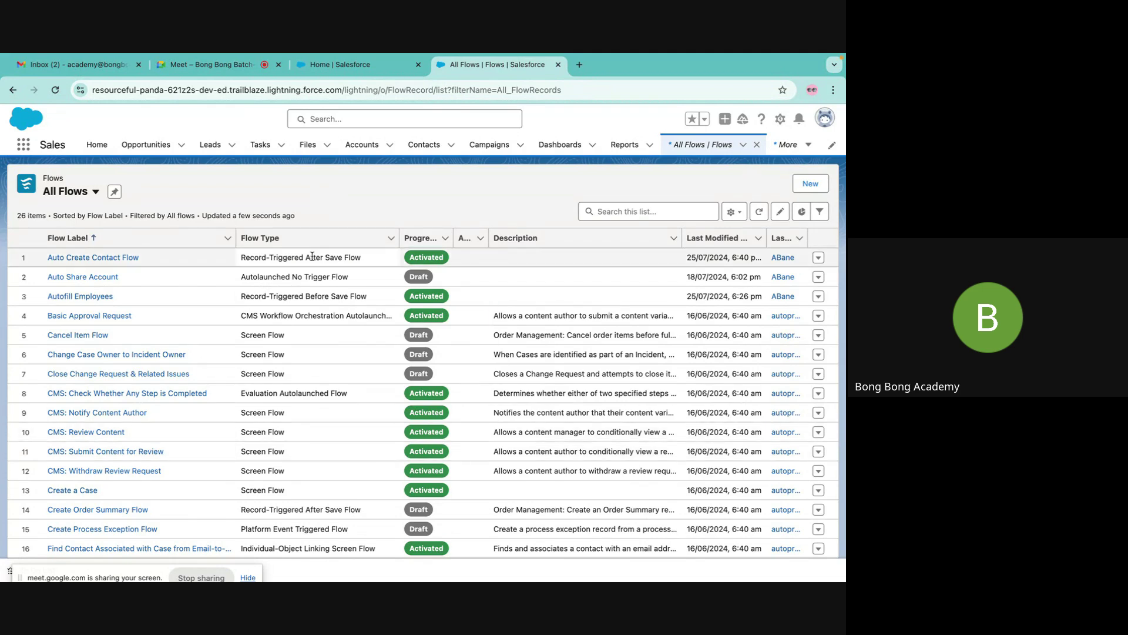
scroll(510, 407, "down", 5)
scroll(510, 407, "up", 5)
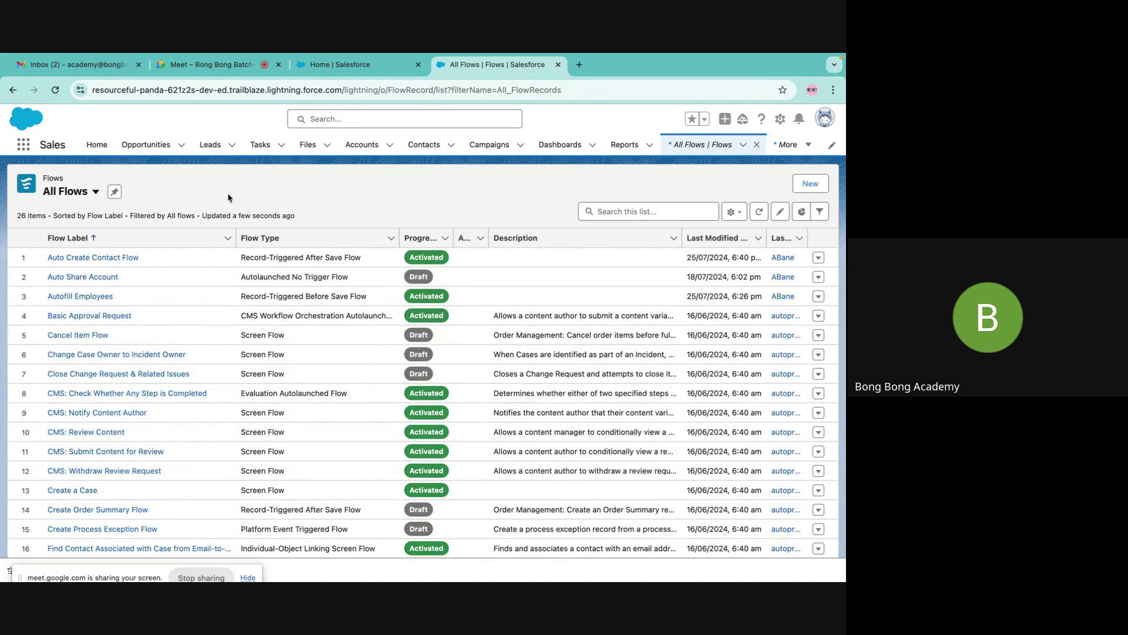
From Setup, go to Object Manager > Account > Flow Triggers and launch Flow Trigger Explorer
left_click(332, 68)
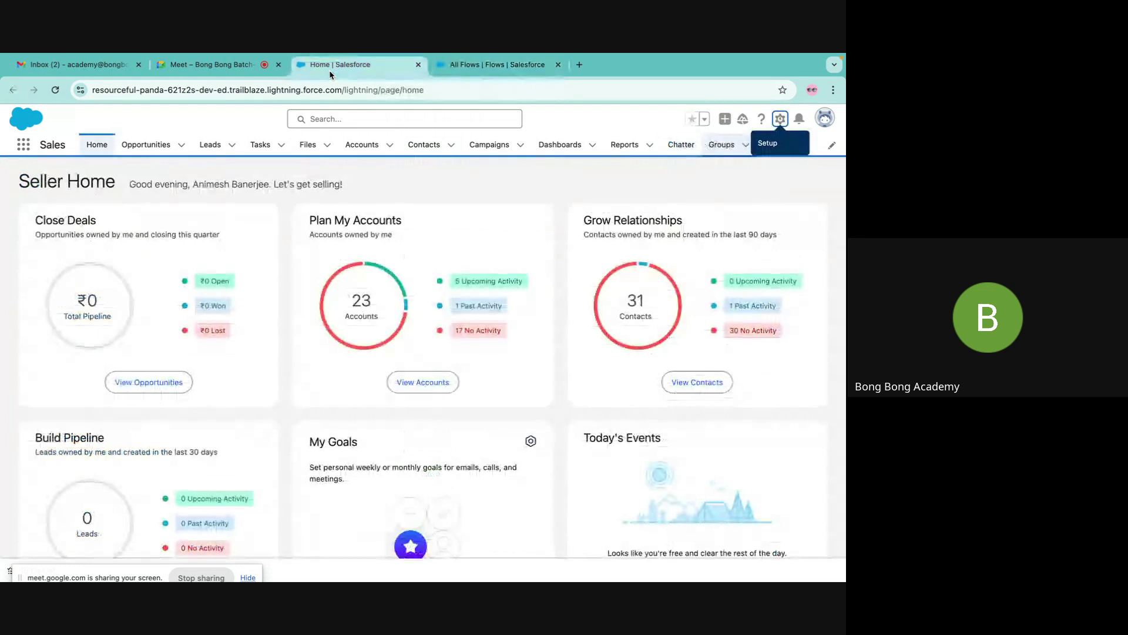
left_click(778, 122)
left_click(703, 147)
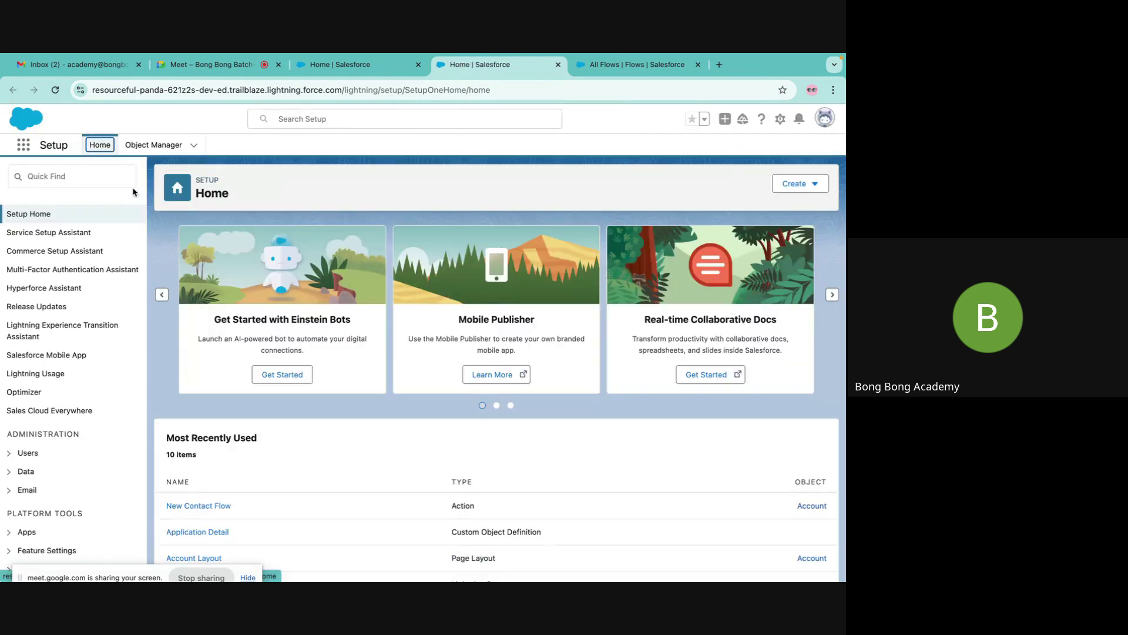
left_click(152, 144)
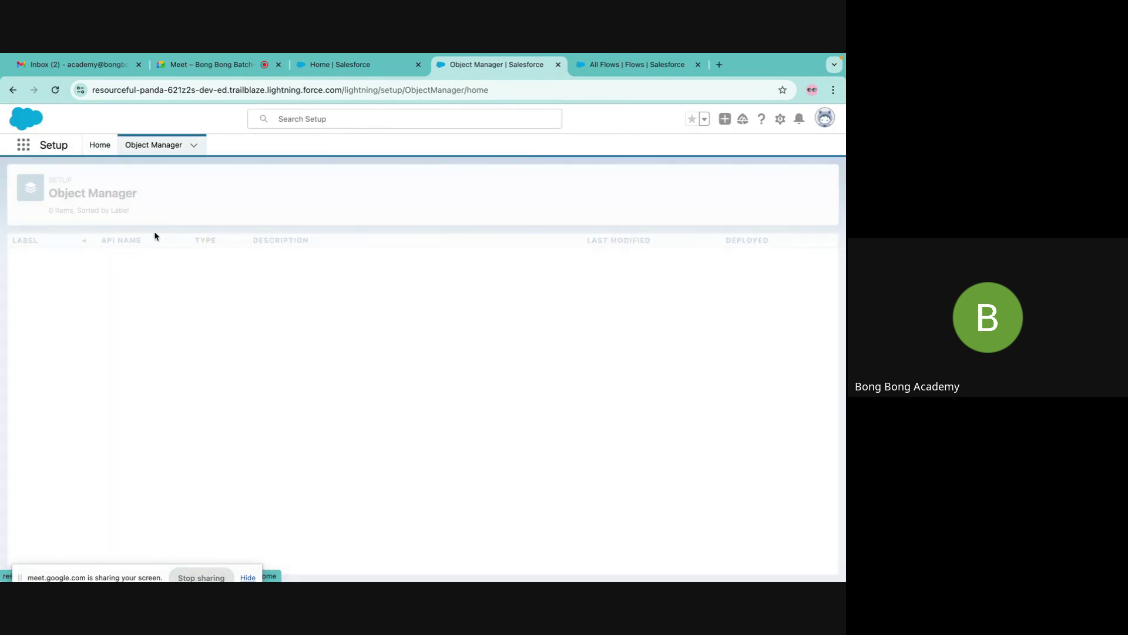
left_click(27, 257)
scroll(93, 398, "down", 1)
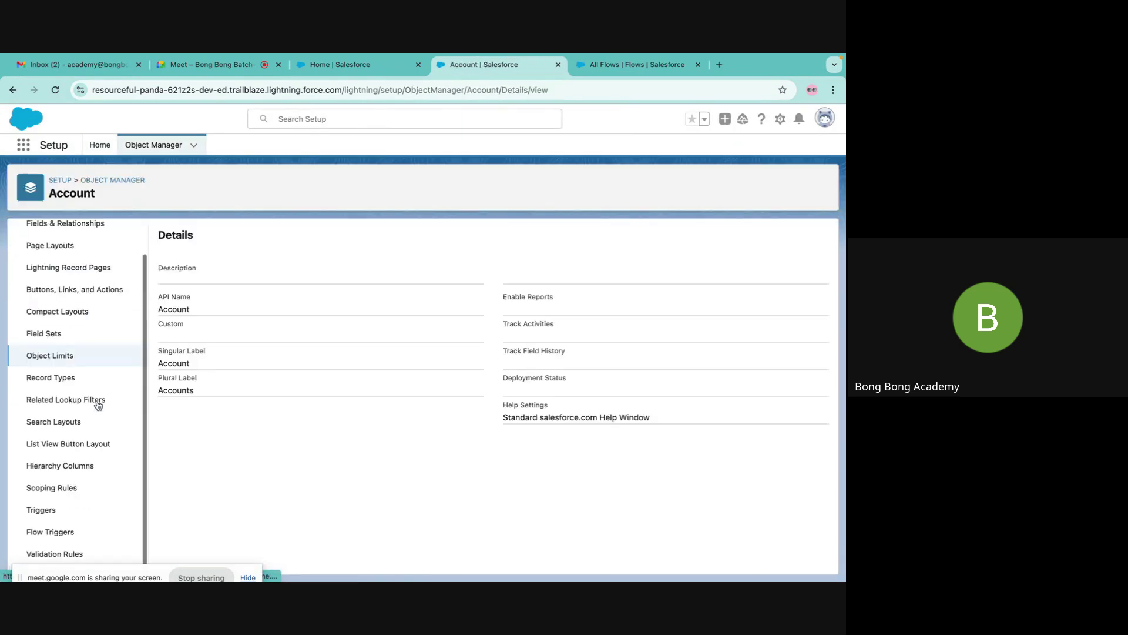
left_click(53, 535)
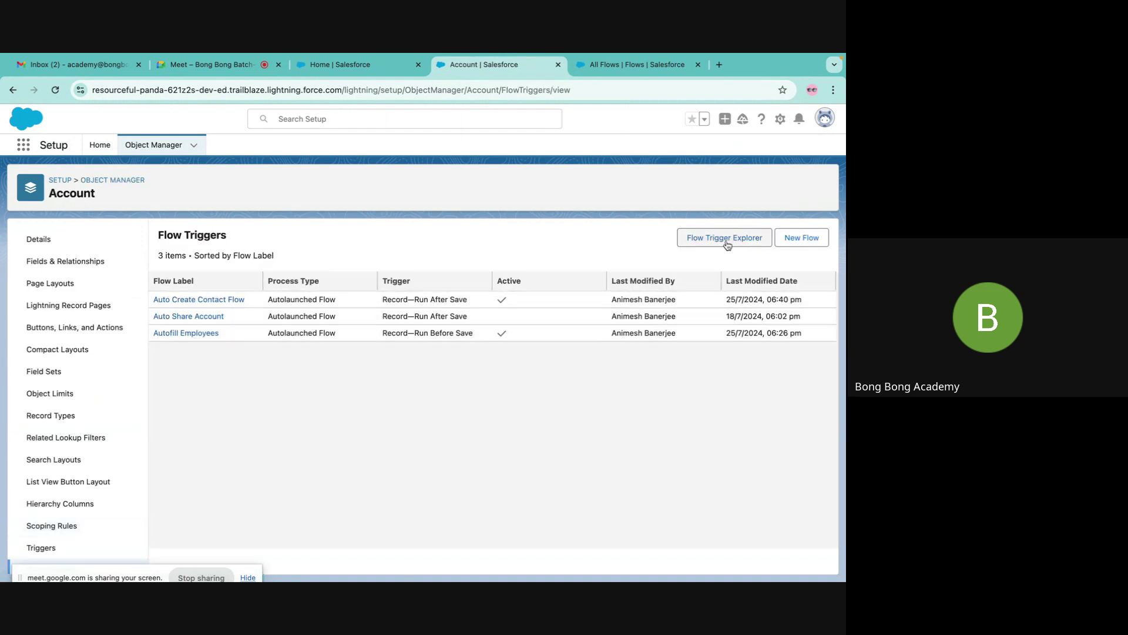
left_click(727, 240)
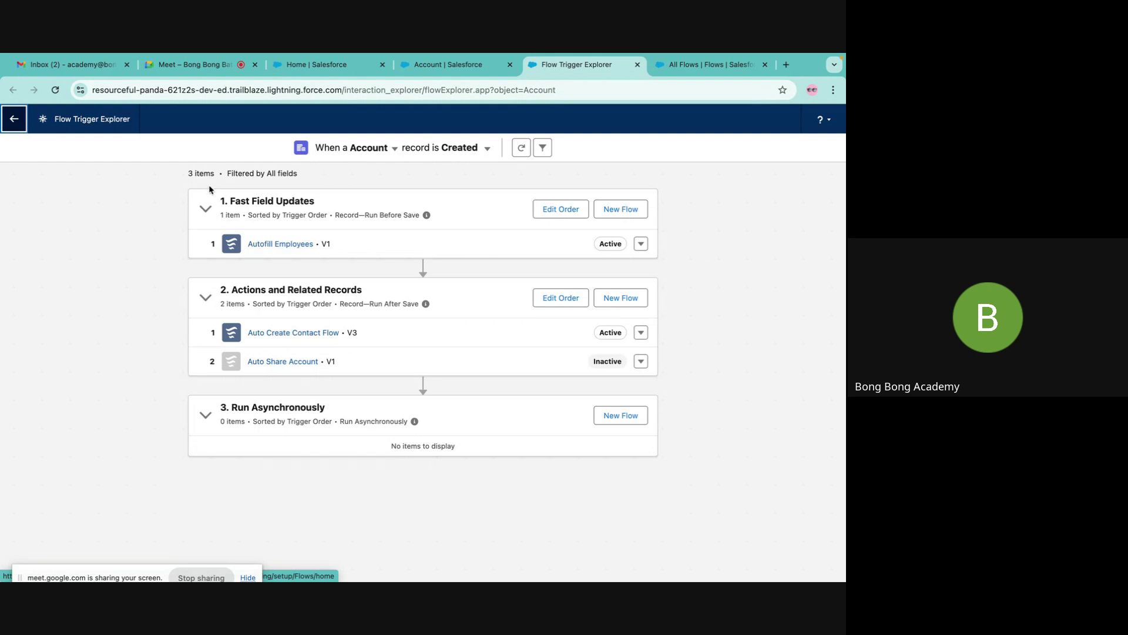
left_click(206, 210)
left_click(206, 211)
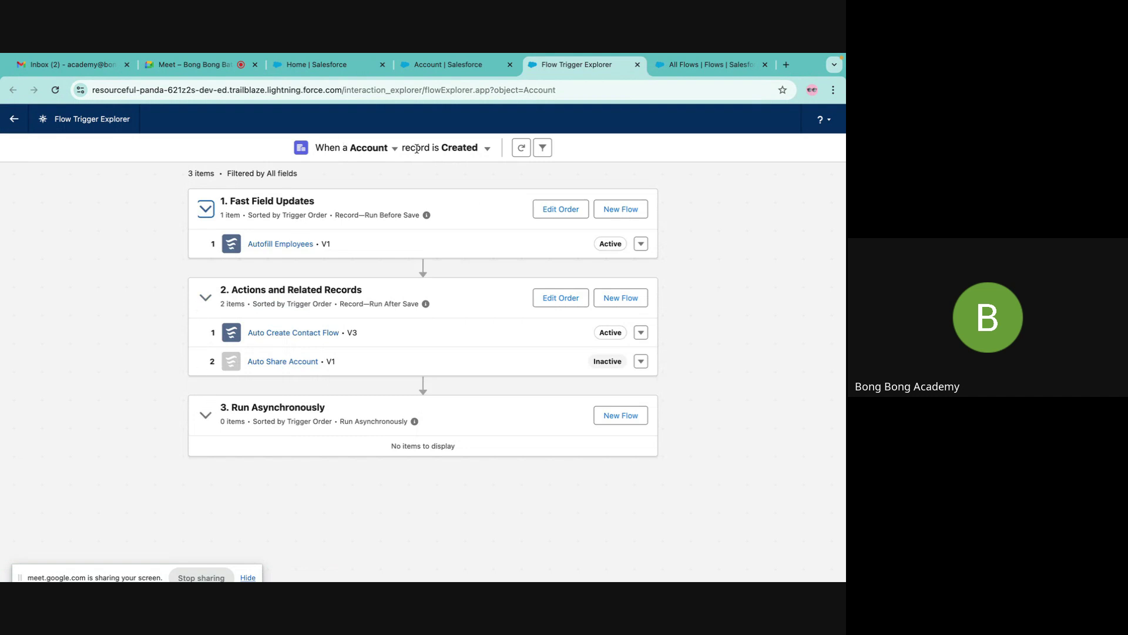
left_click(487, 149)
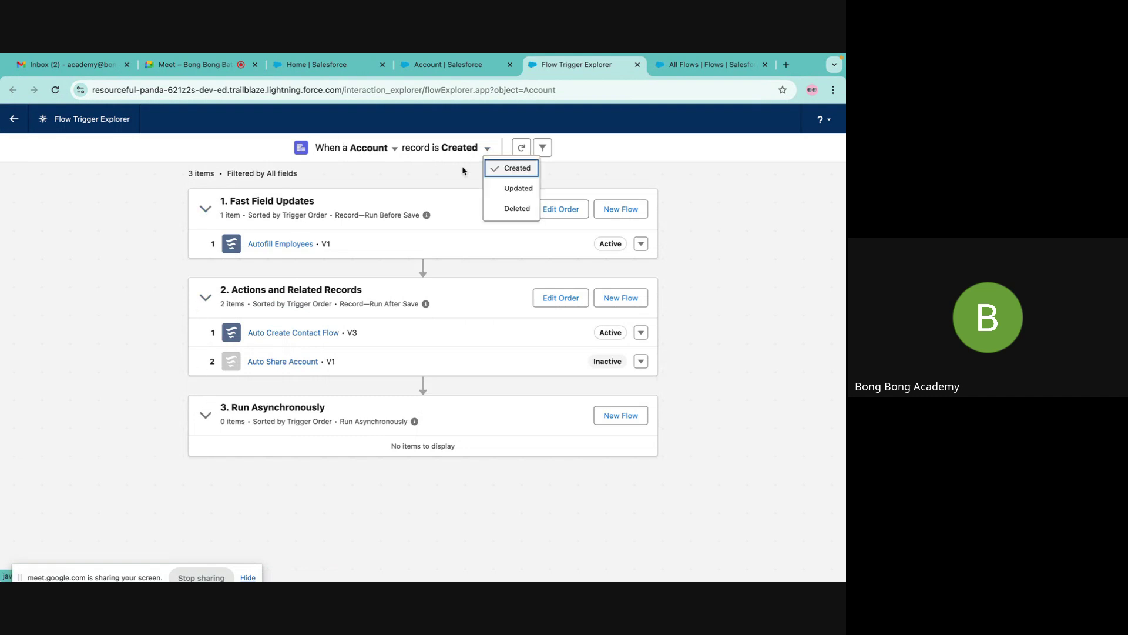
left_click(317, 183)
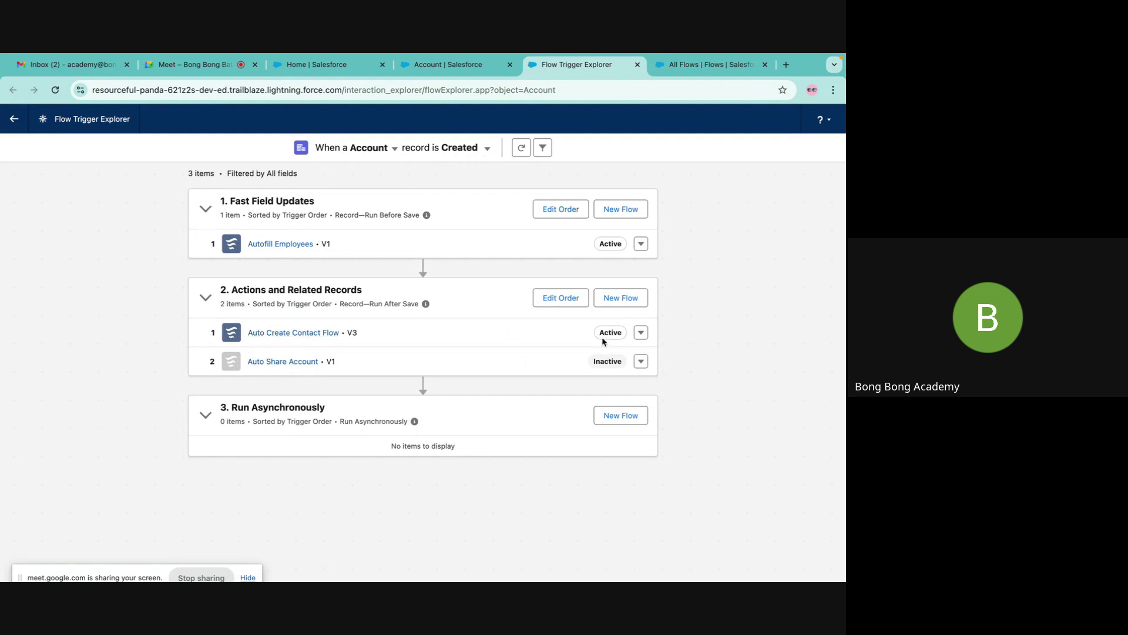
left_click(487, 148)
left_click(501, 188)
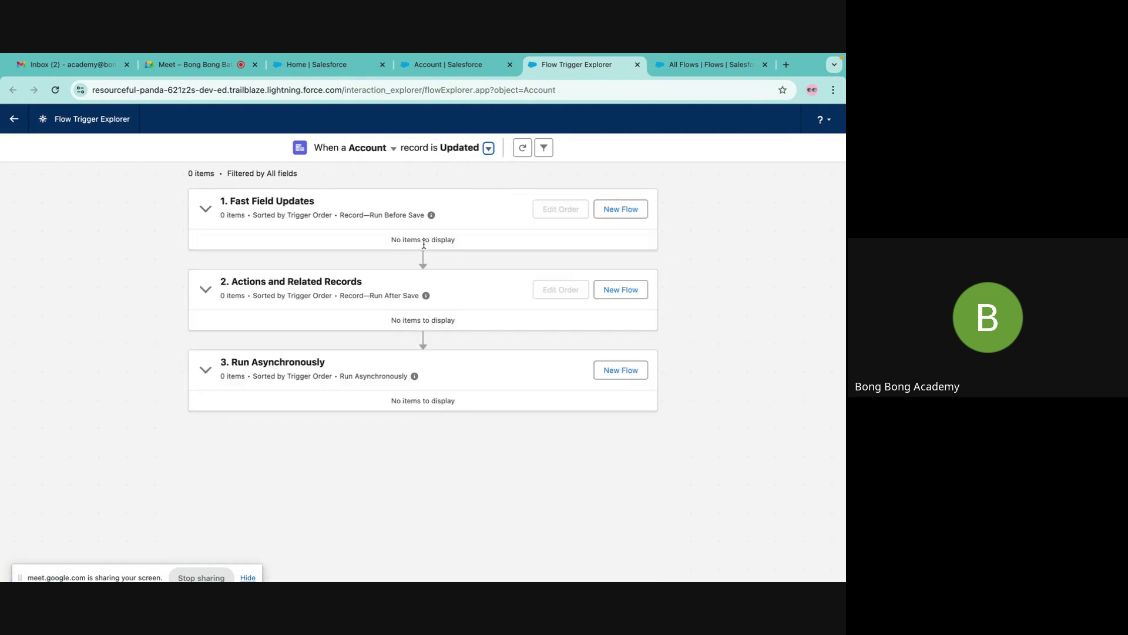
left_click(488, 148)
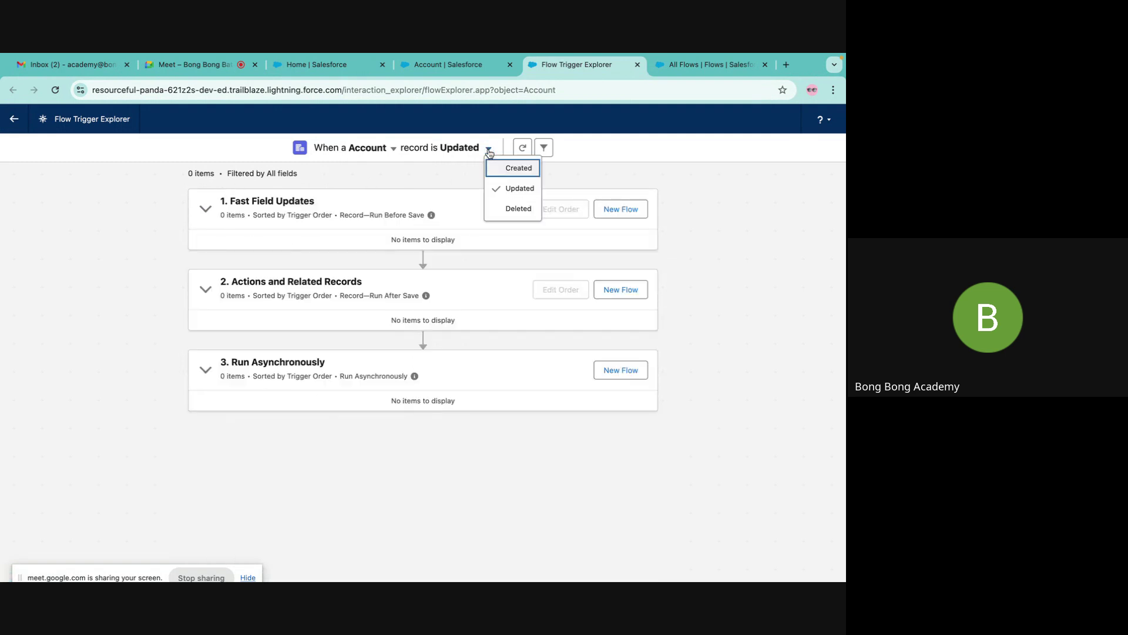
left_click(502, 207)
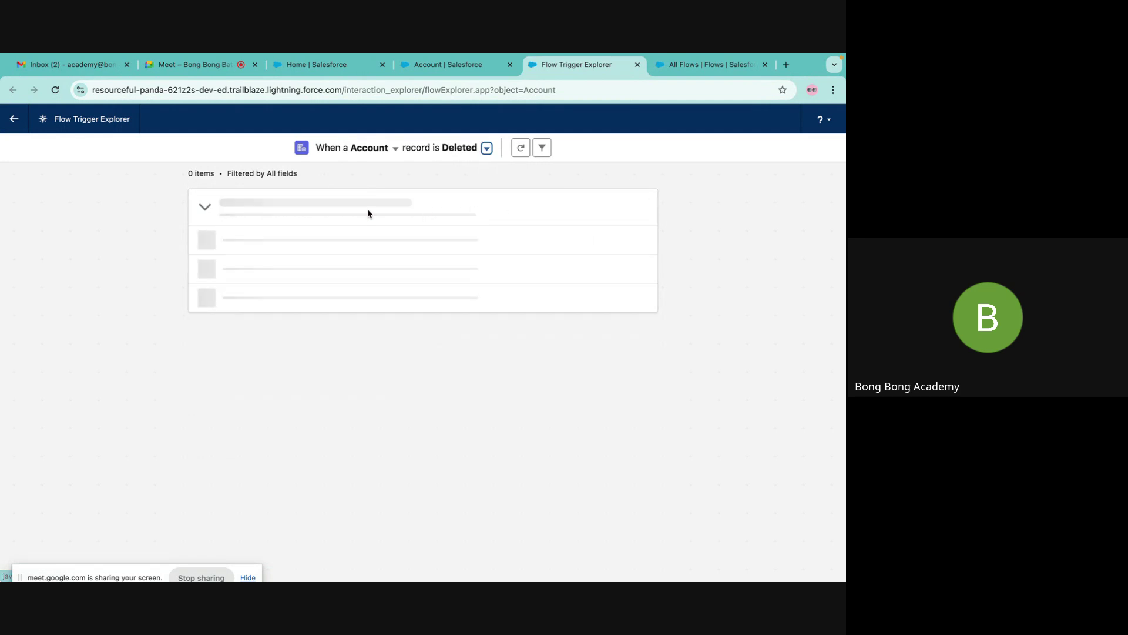
left_click(488, 149)
left_click(499, 170)
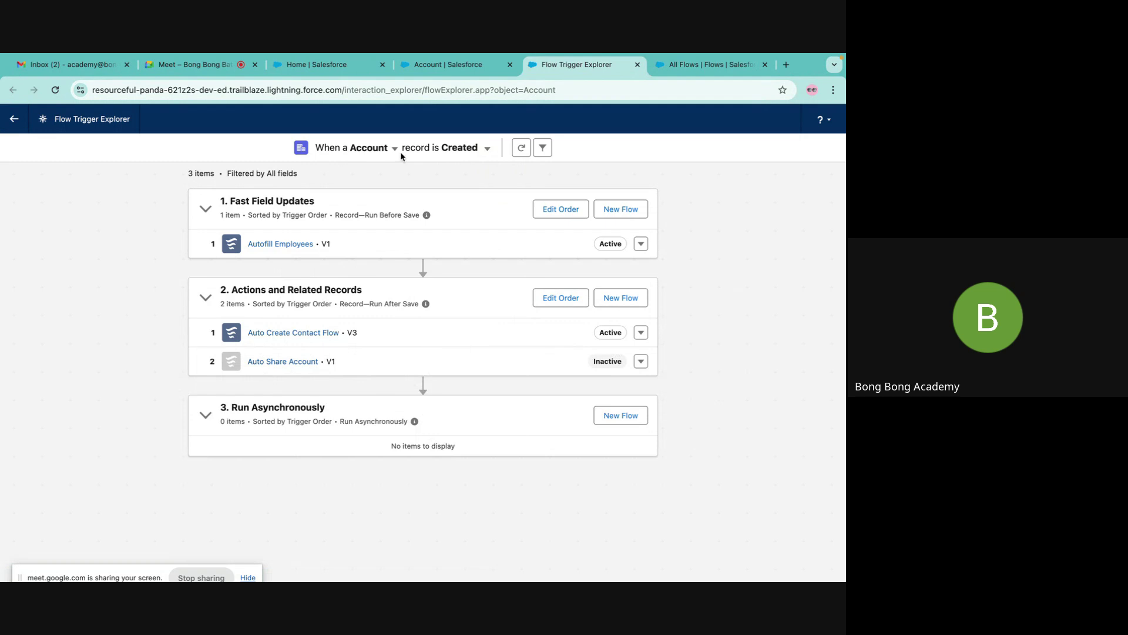
Go back from Flow Trigger Explorer to Setup Flows and scroll the sidebar to Process Automation
left_click(14, 121)
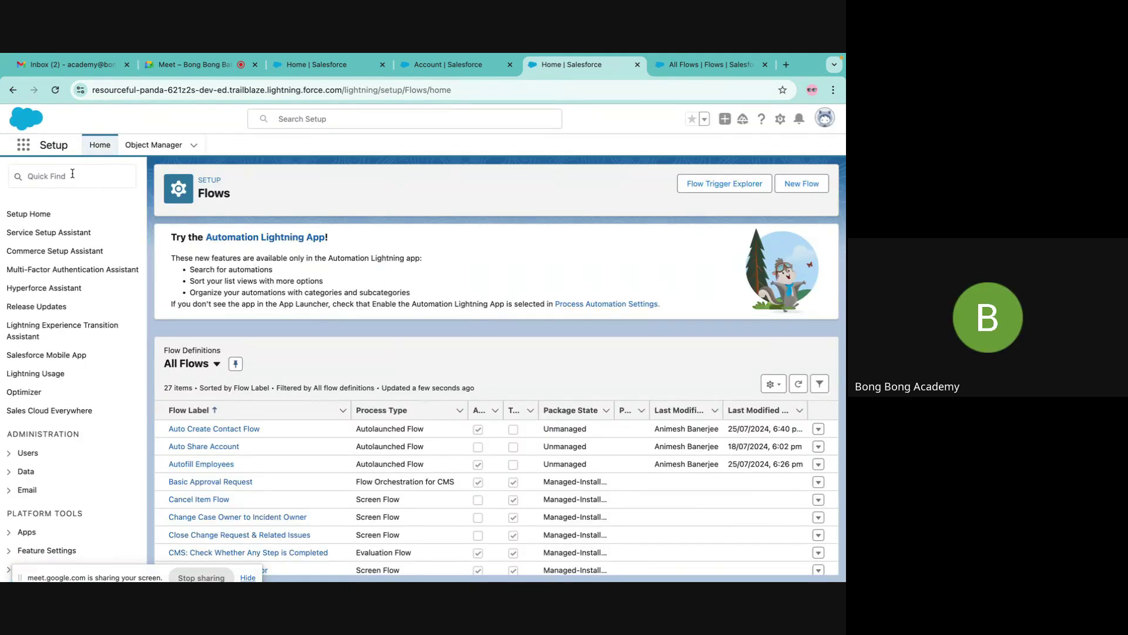
scroll(85, 312, "down", 2)
scroll(85, 313, "down", 5)
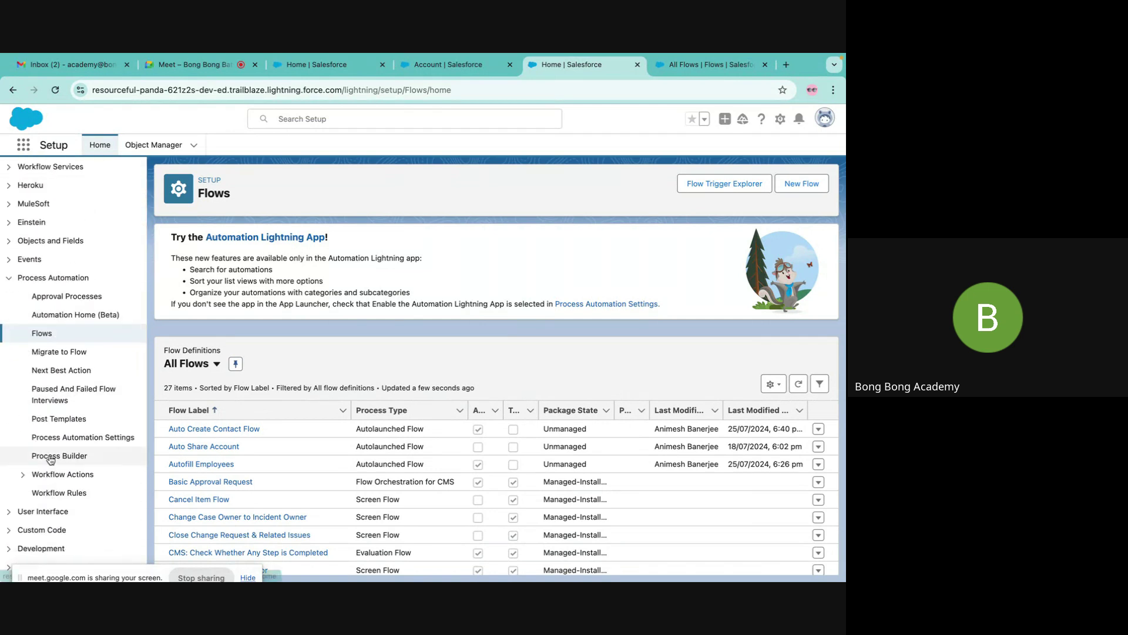
scroll(45, 402, "down", 1)
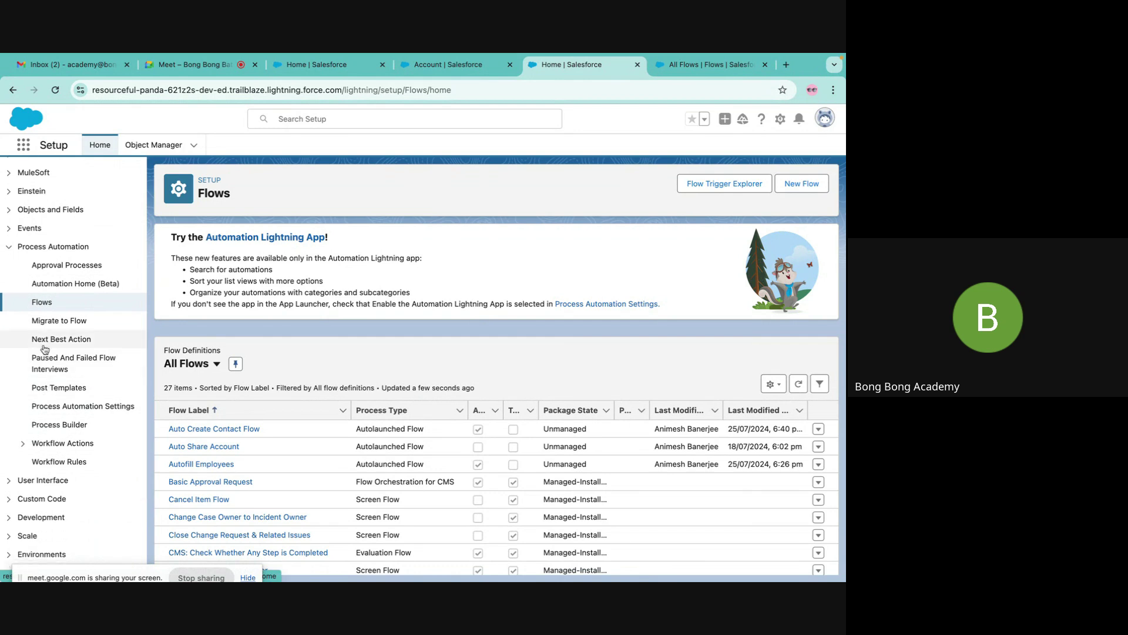
Open the Opportunity Approval Processes page, then switch via the Account tab to Seller Home
left_click(52, 265)
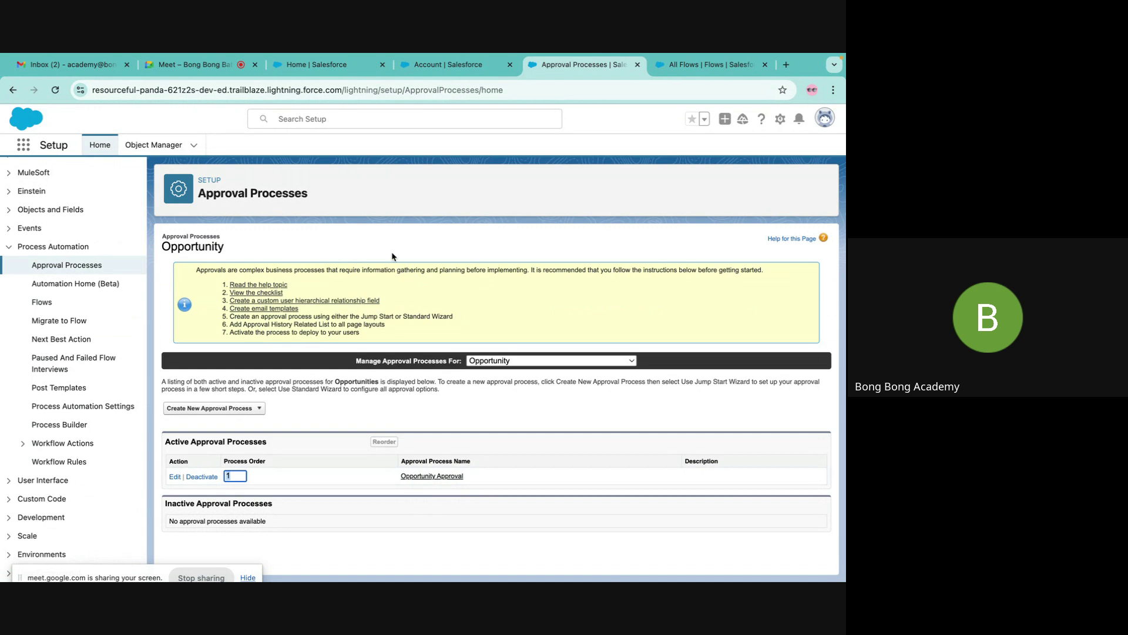
left_click(436, 69)
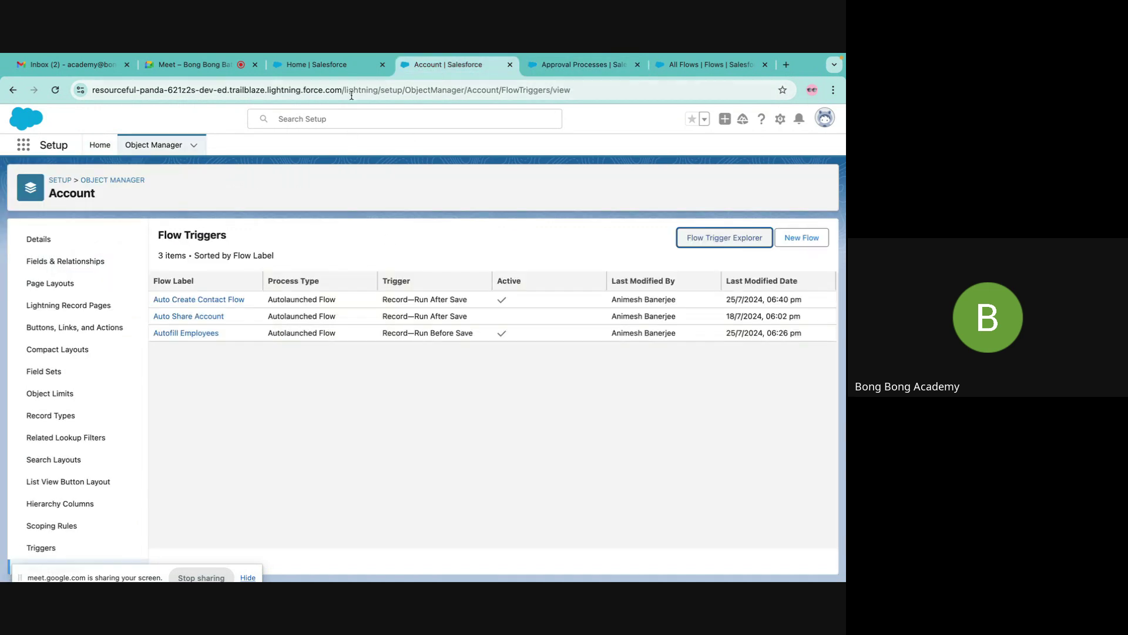
left_click(317, 65)
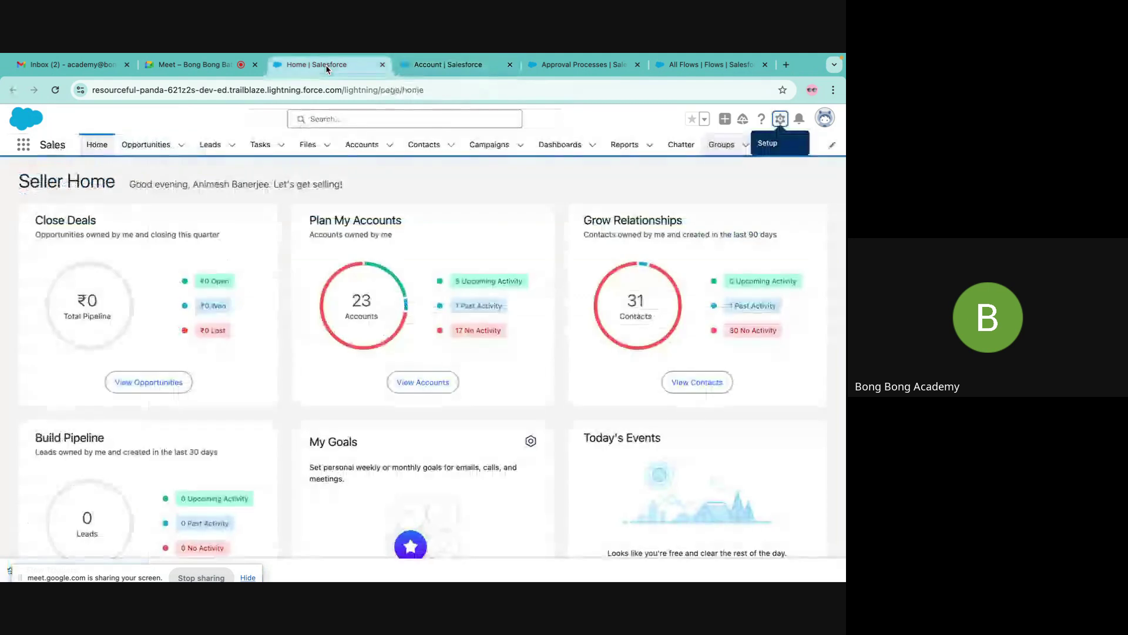
Open the Burlington Textiles Weaving Plant Generator opportunity and begin submitting it for approval
left_click(148, 144)
left_click(194, 257)
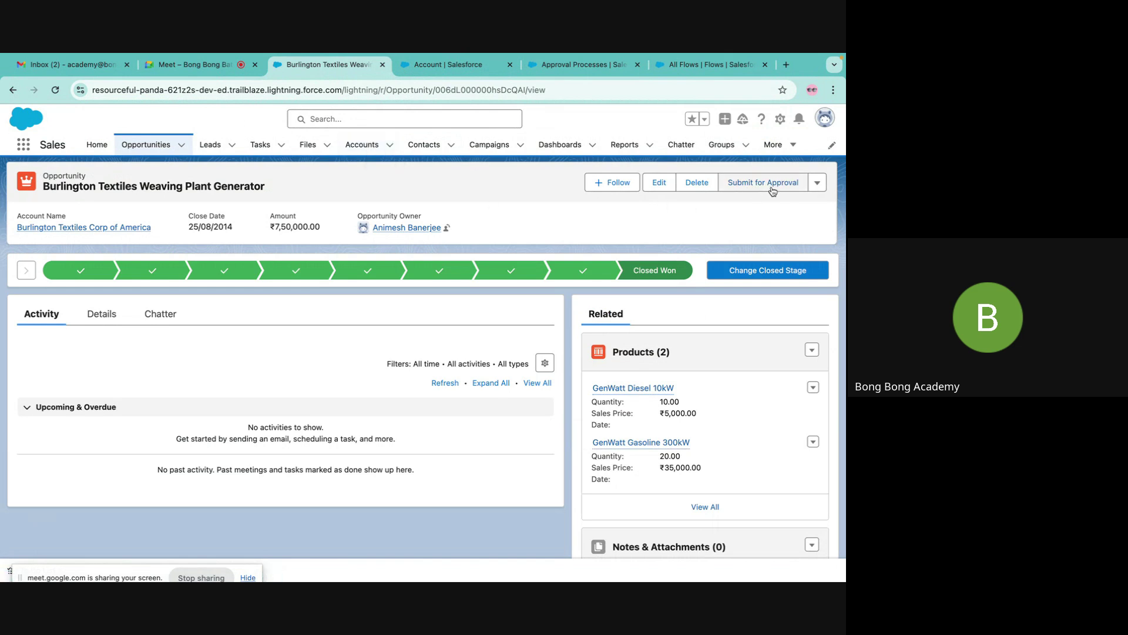
left_click(772, 188)
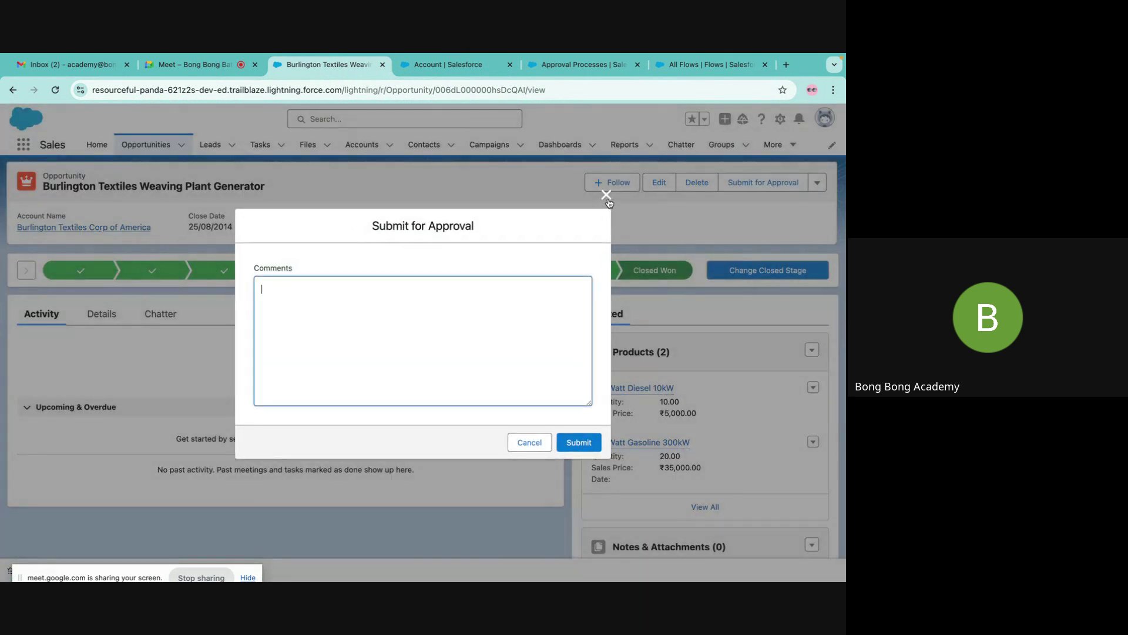
left_click(607, 195)
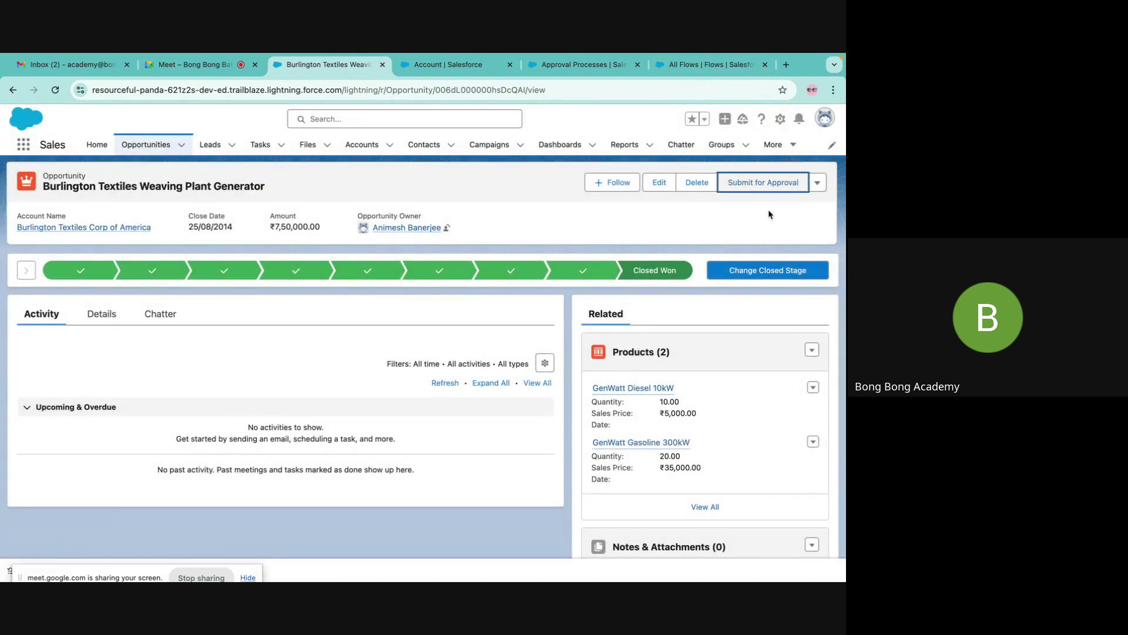
Submit the opportunity for approval and dismiss the 'no applicable approval process' error
left_click(749, 184)
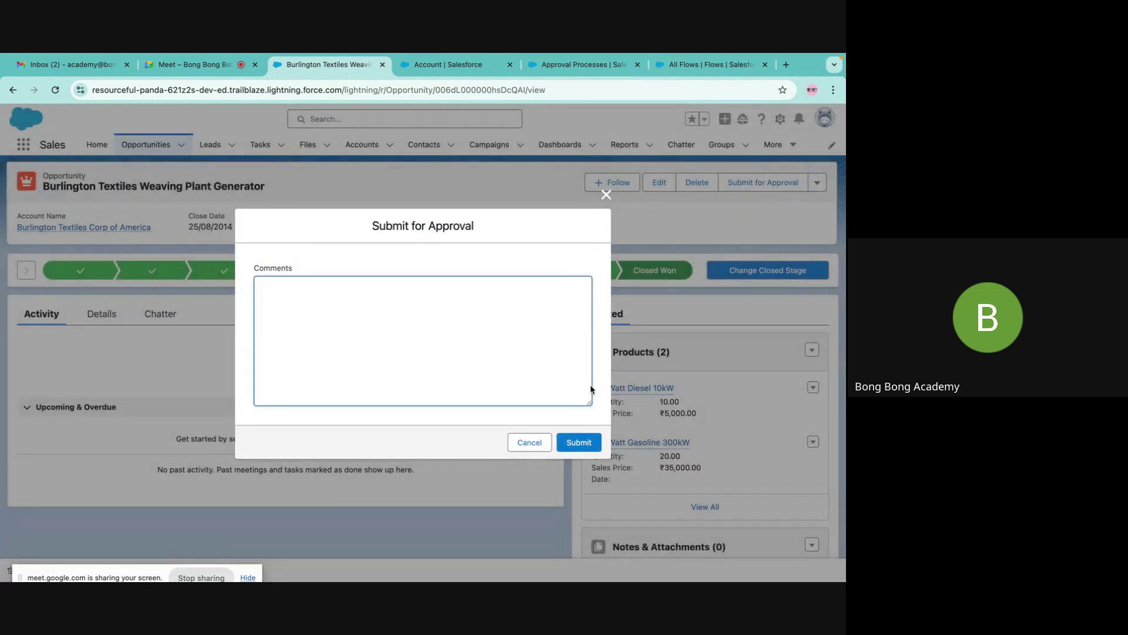
left_click(576, 444)
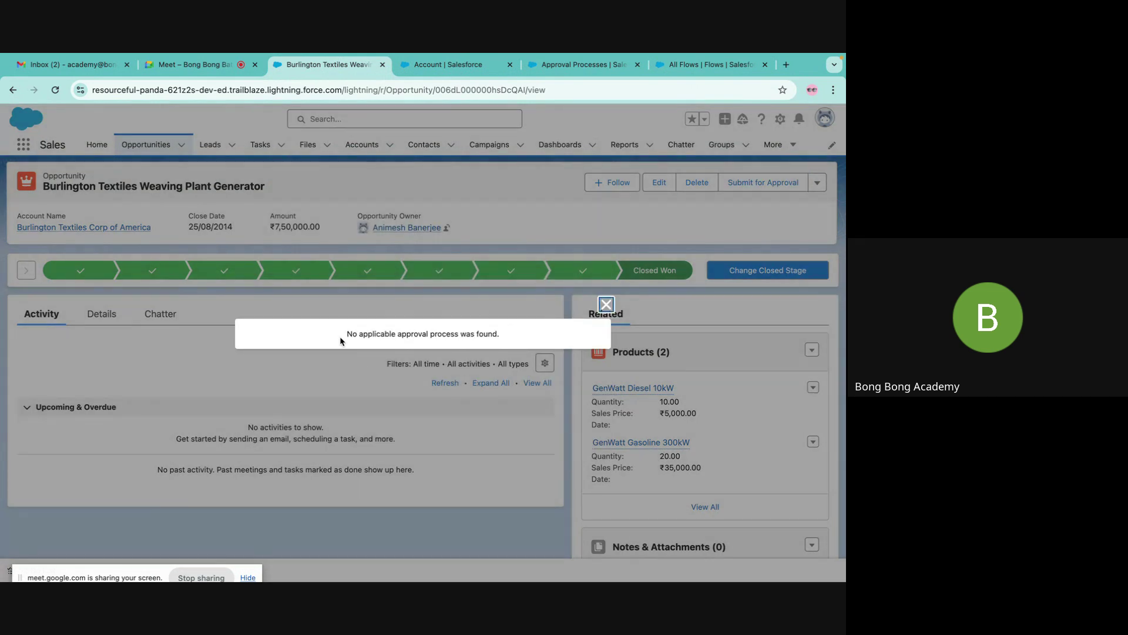
left_click_drag(343, 333, 515, 338)
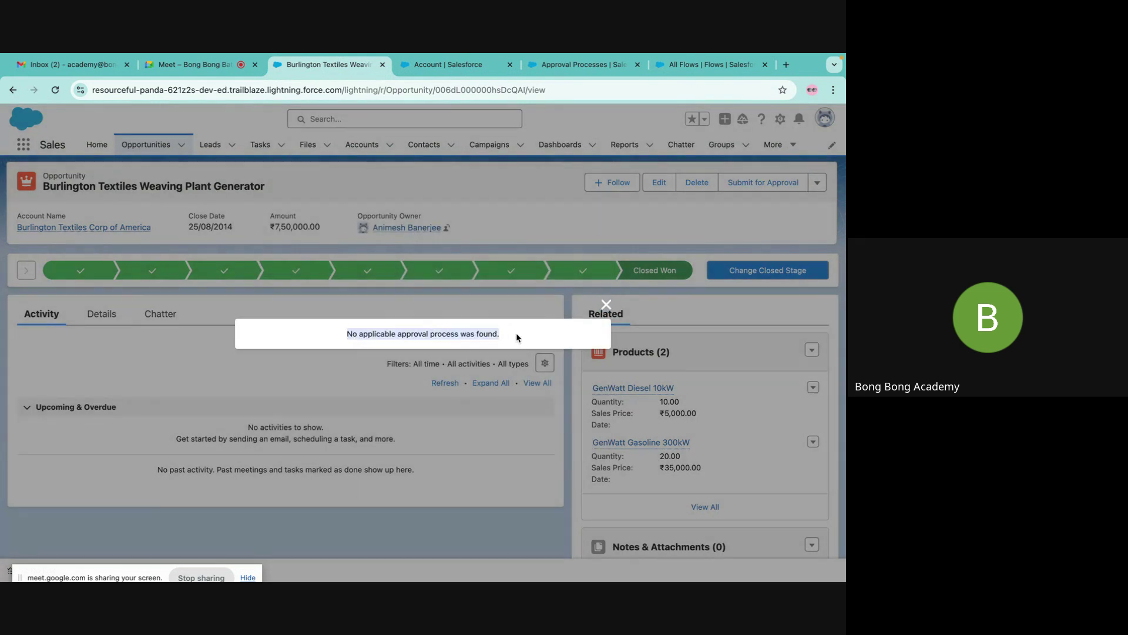
left_click(606, 304)
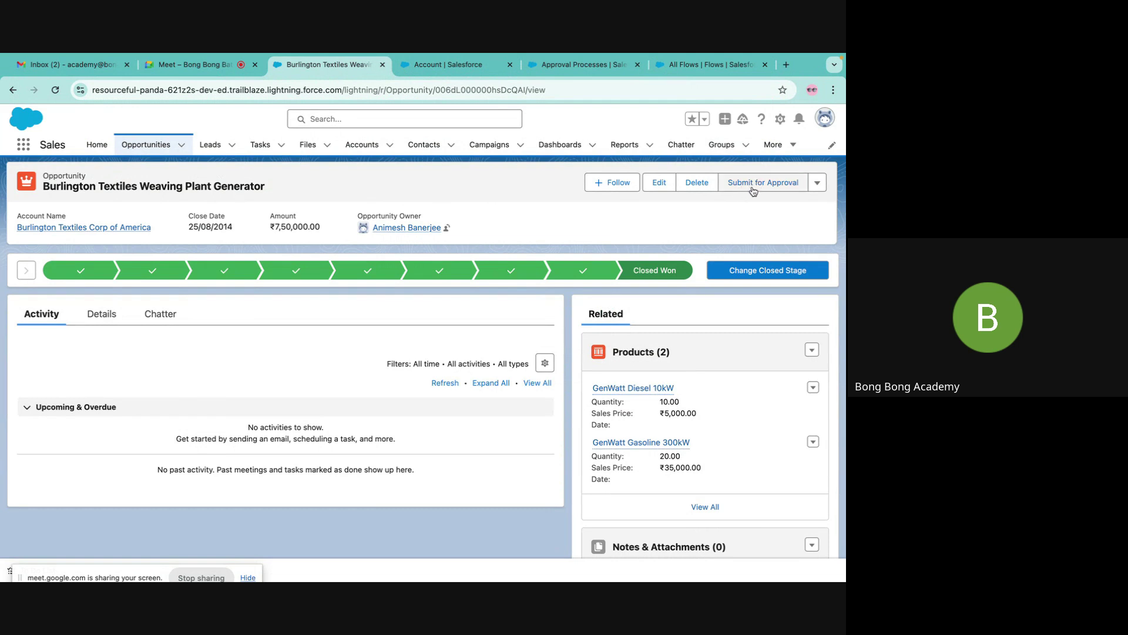
double_click(48, 175)
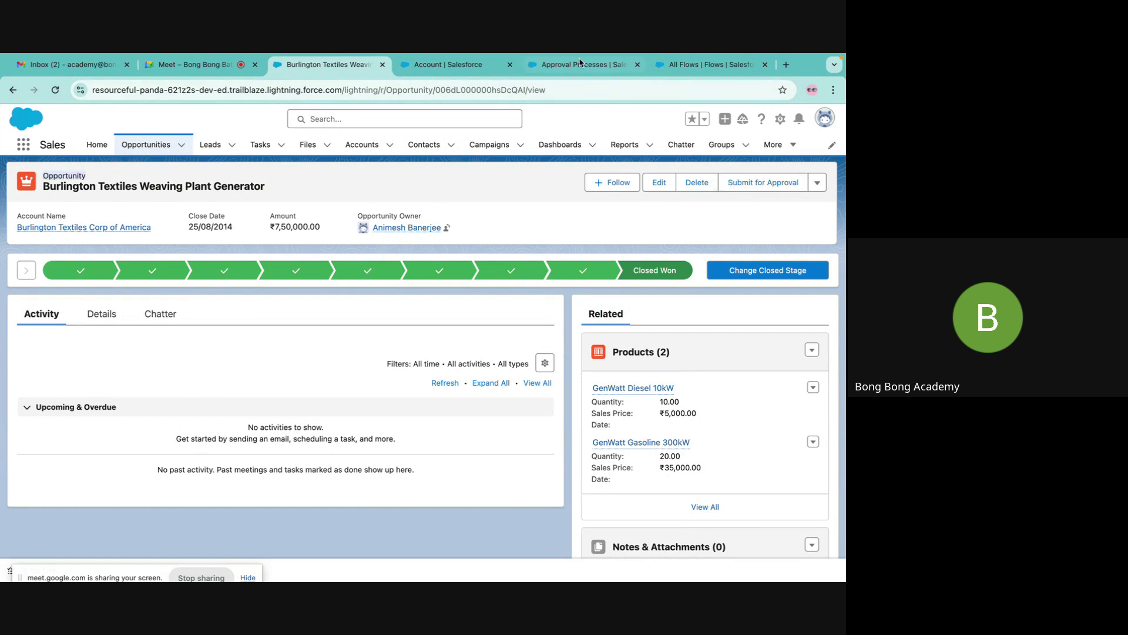
left_click(693, 65)
Start a new approval process with the Jump Start Wizard instead of the Standard Setup Wizard
left_click(596, 65)
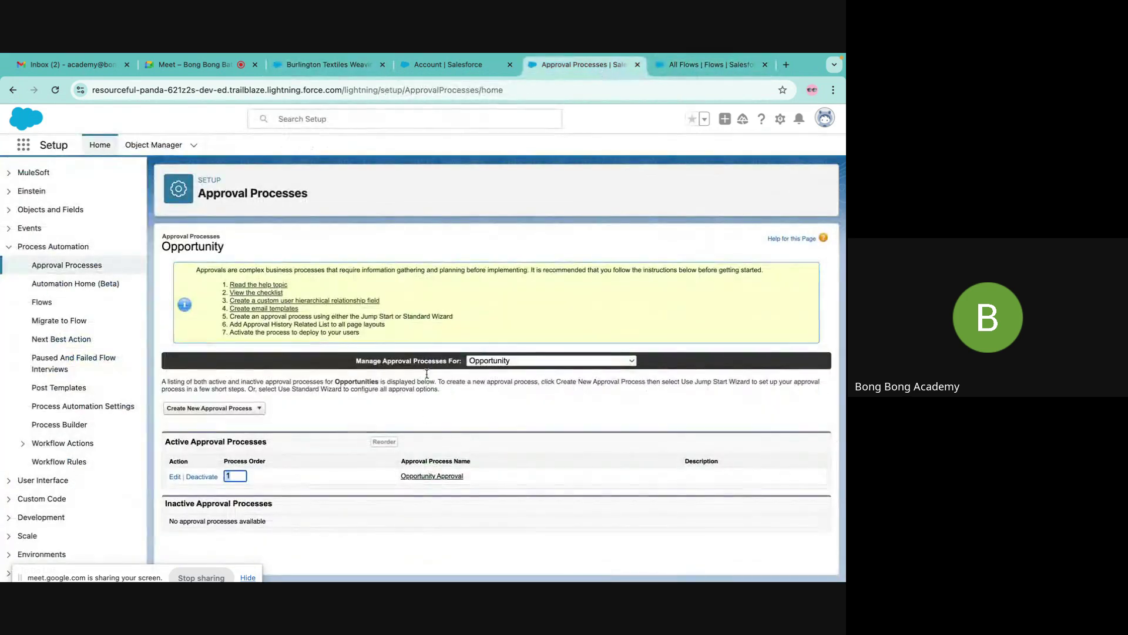
left_click(229, 408)
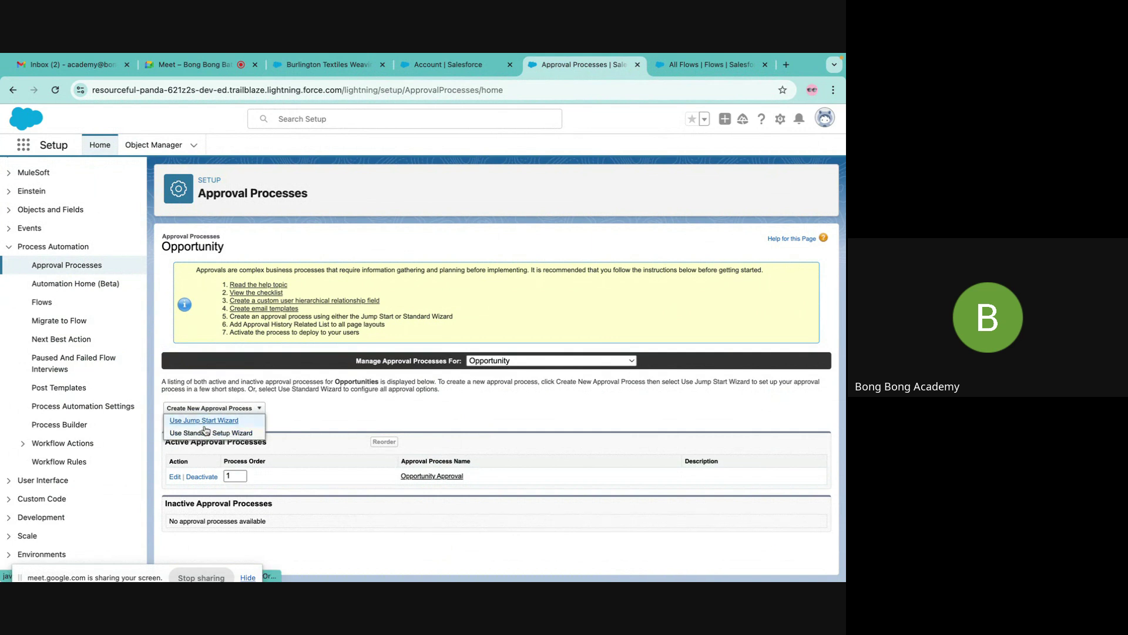
left_click(220, 434)
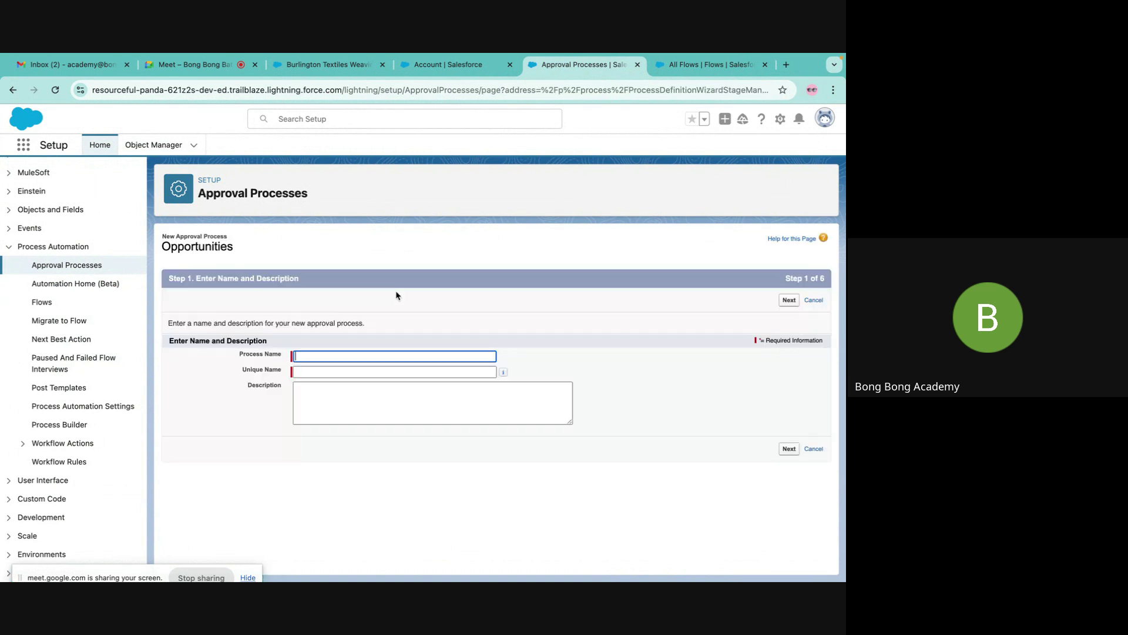
left_click(814, 300)
left_click(210, 408)
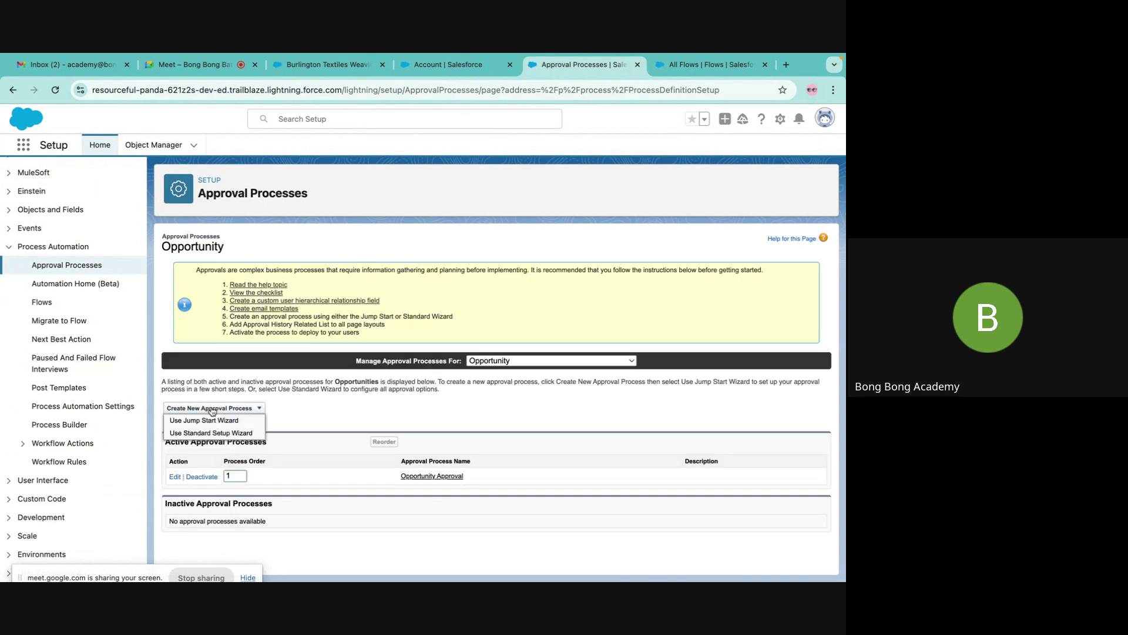
left_click(211, 420)
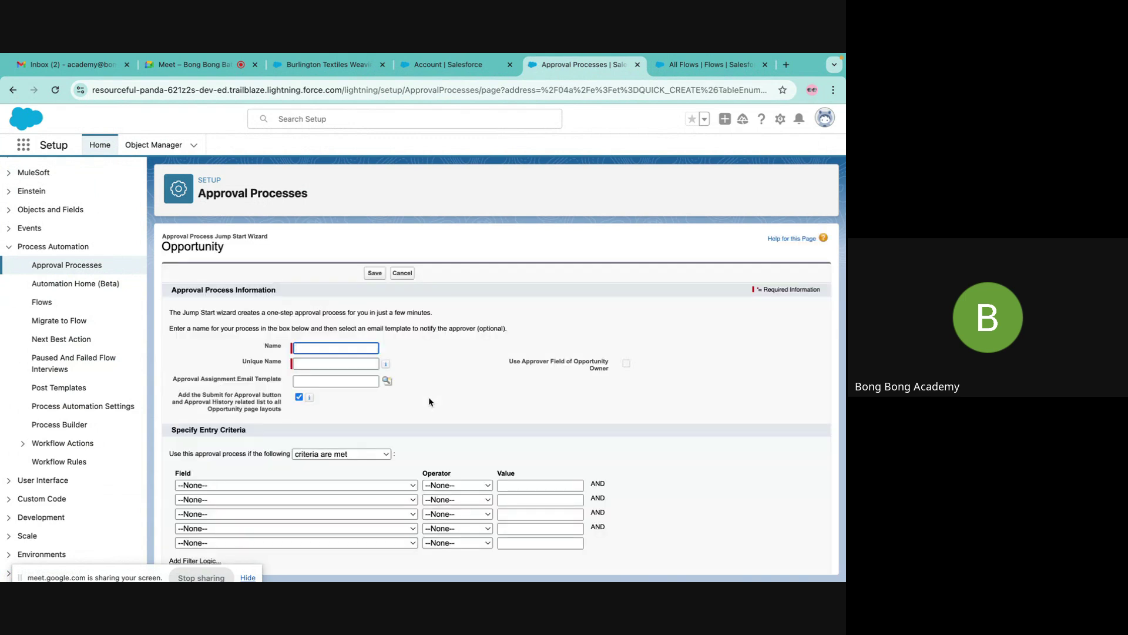
scroll(428, 401, "down", 4)
scroll(426, 396, "up", 2)
Name the approval process 'Opportunity Approval' with unique name Opportunity_Approval
left_click(313, 296)
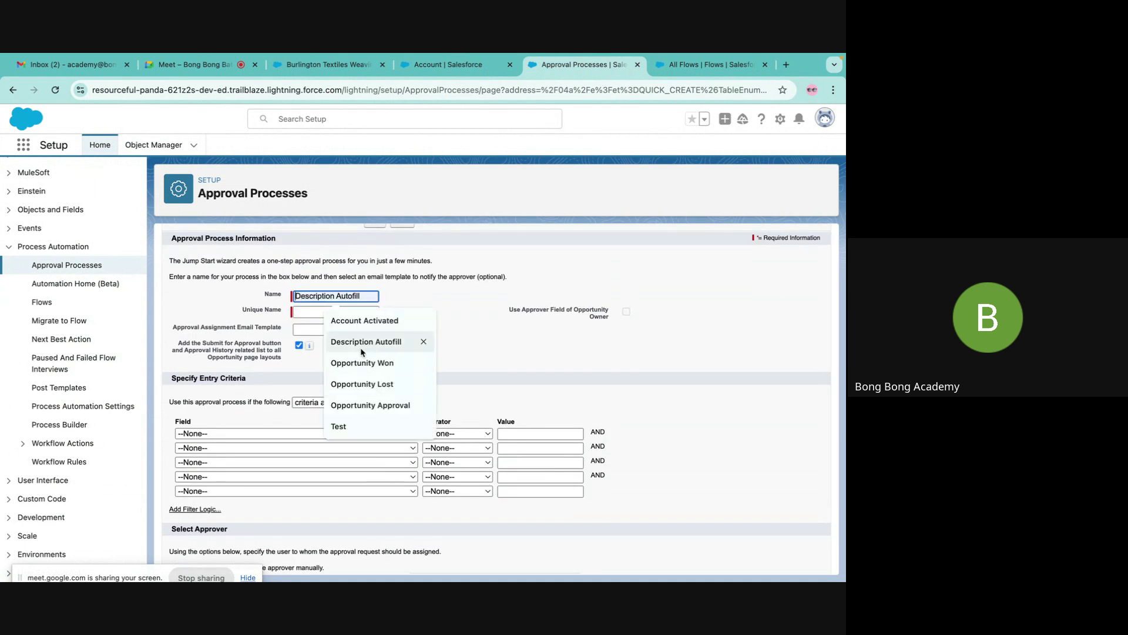
left_click(362, 405)
left_click(308, 316)
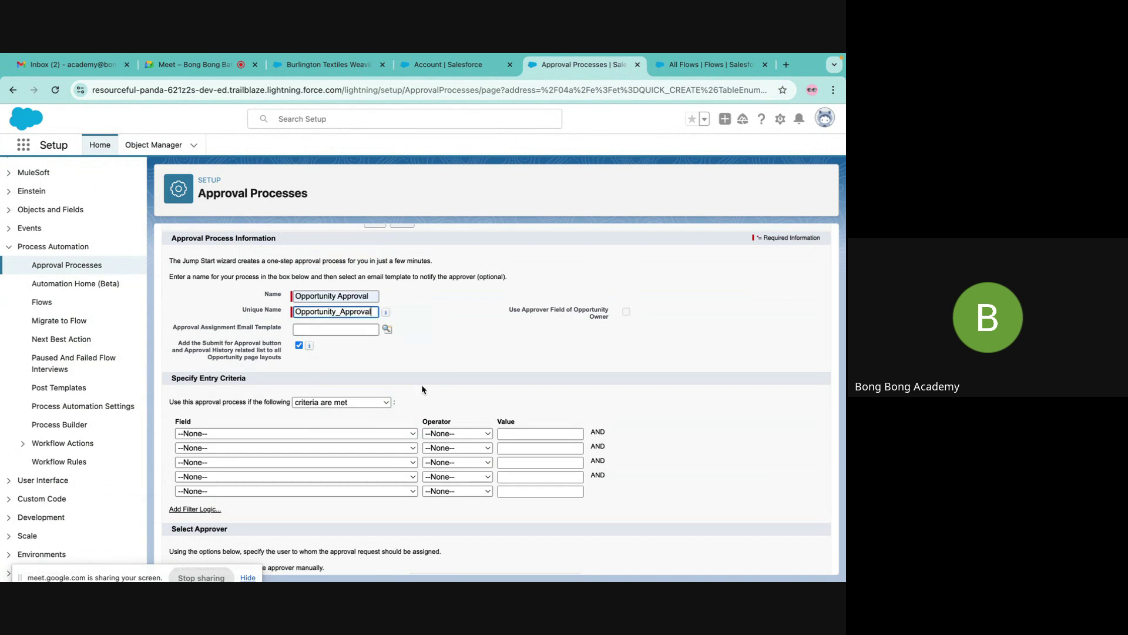
scroll(423, 389, "down", 3)
Set the entry criterion to Opportunity: Stage equals Negotiation/Review
left_click(275, 354)
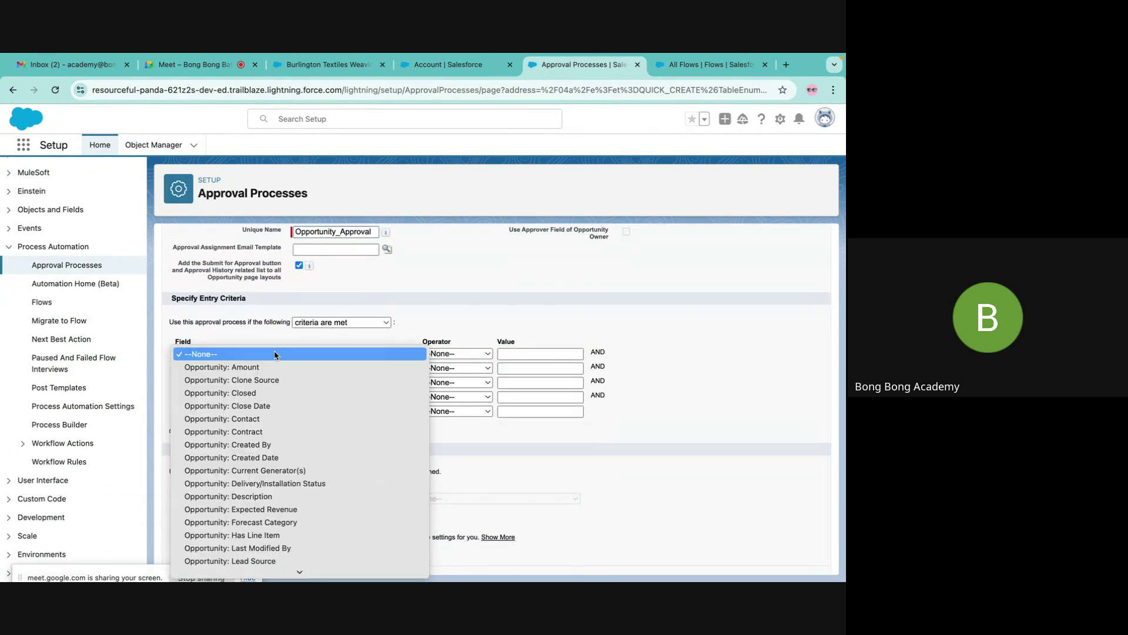
scroll(274, 375, "down", 4)
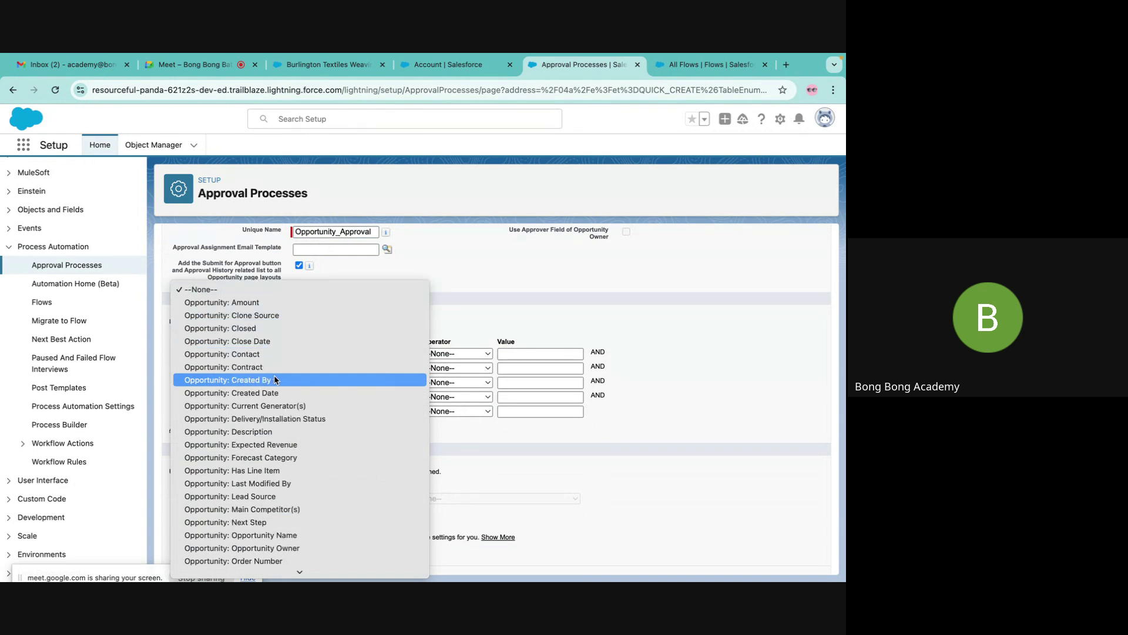
scroll(275, 380, "down", 2)
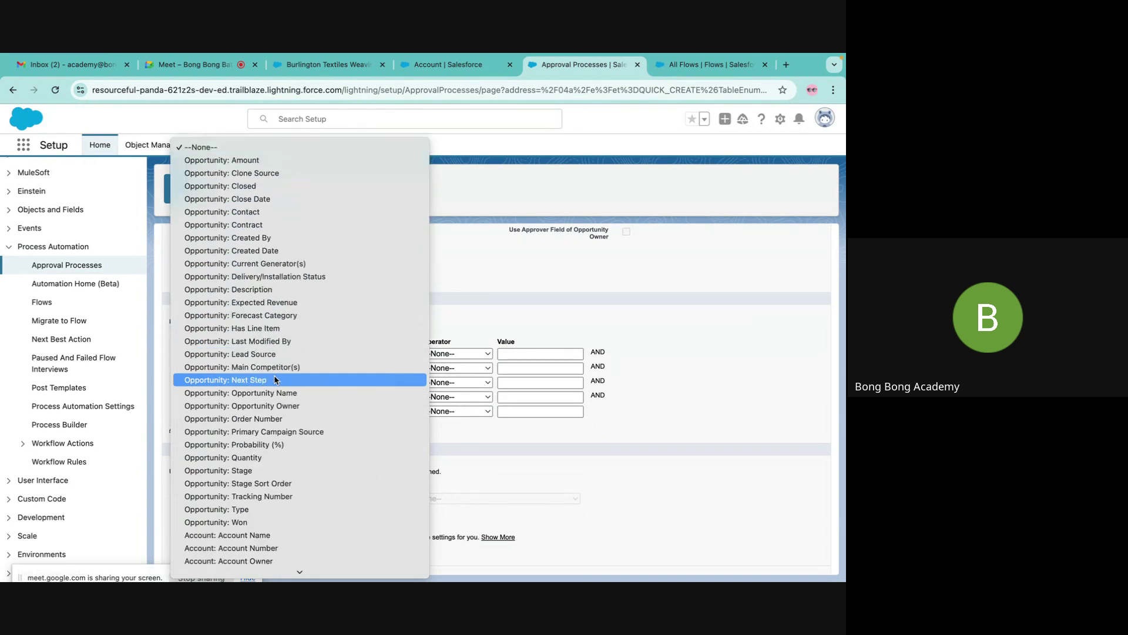
left_click(277, 469)
left_click(446, 355)
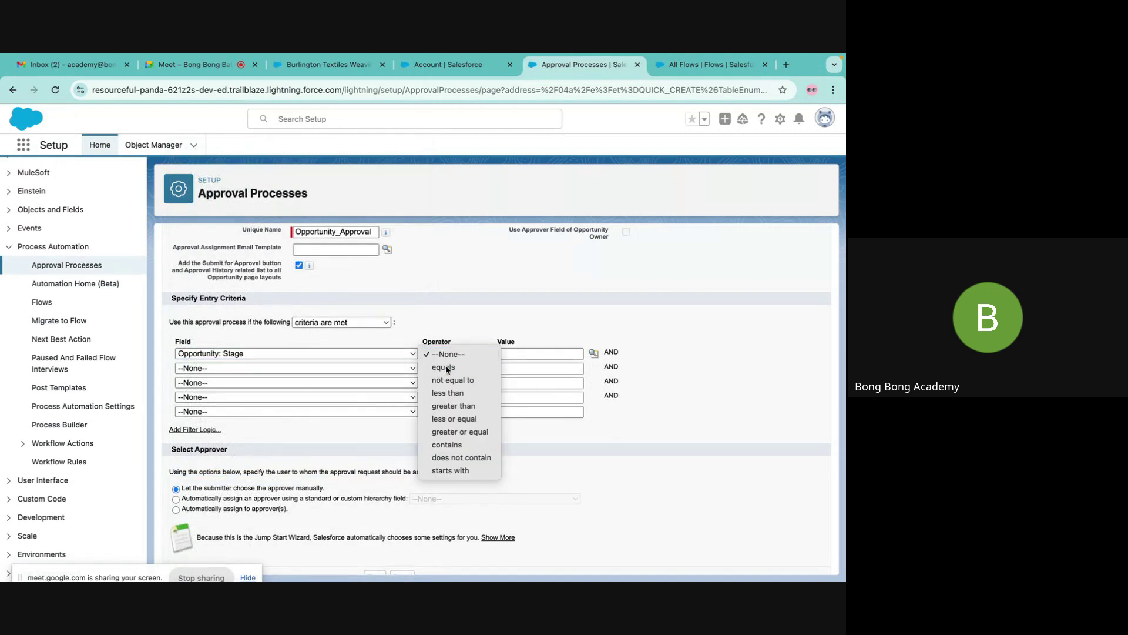
left_click(445, 365)
left_click(592, 354)
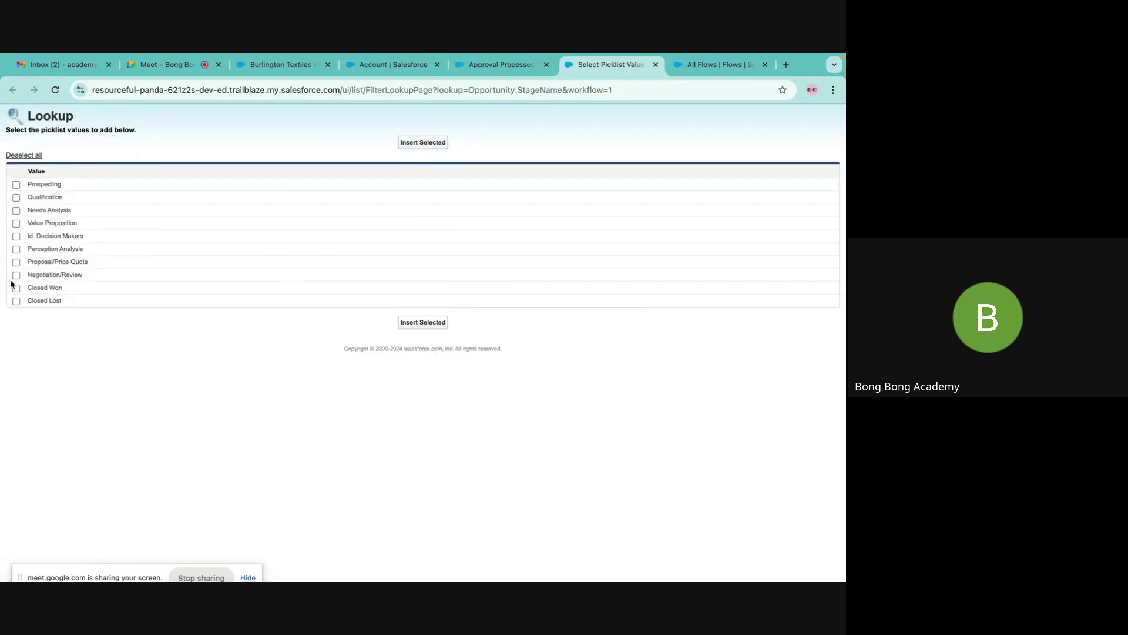
left_click(423, 322)
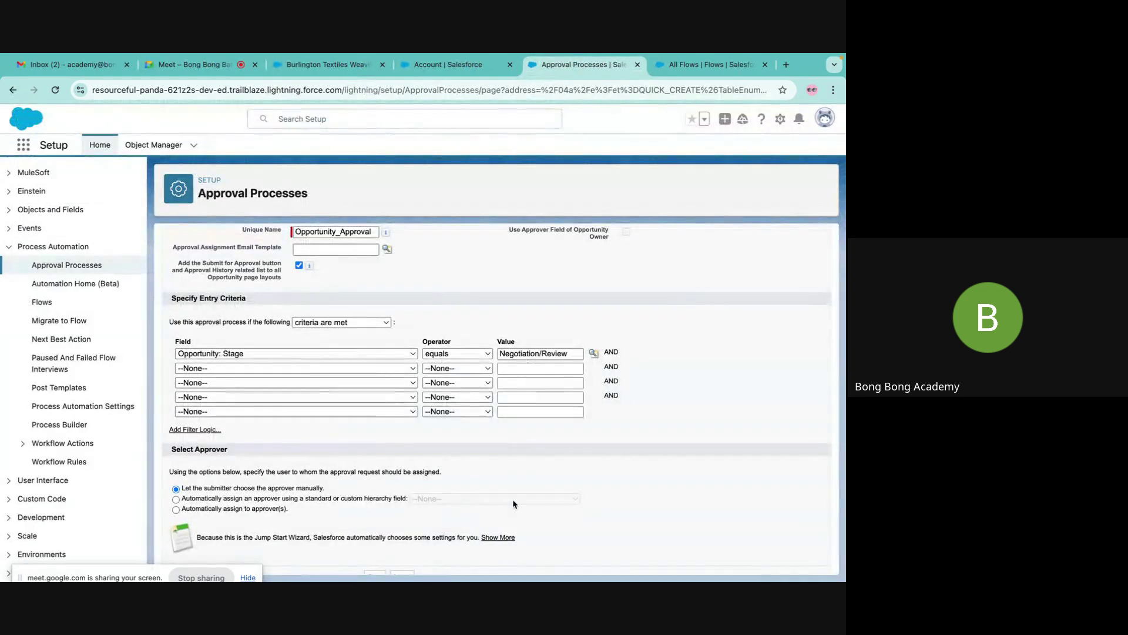
scroll(512, 499, "down", 1)
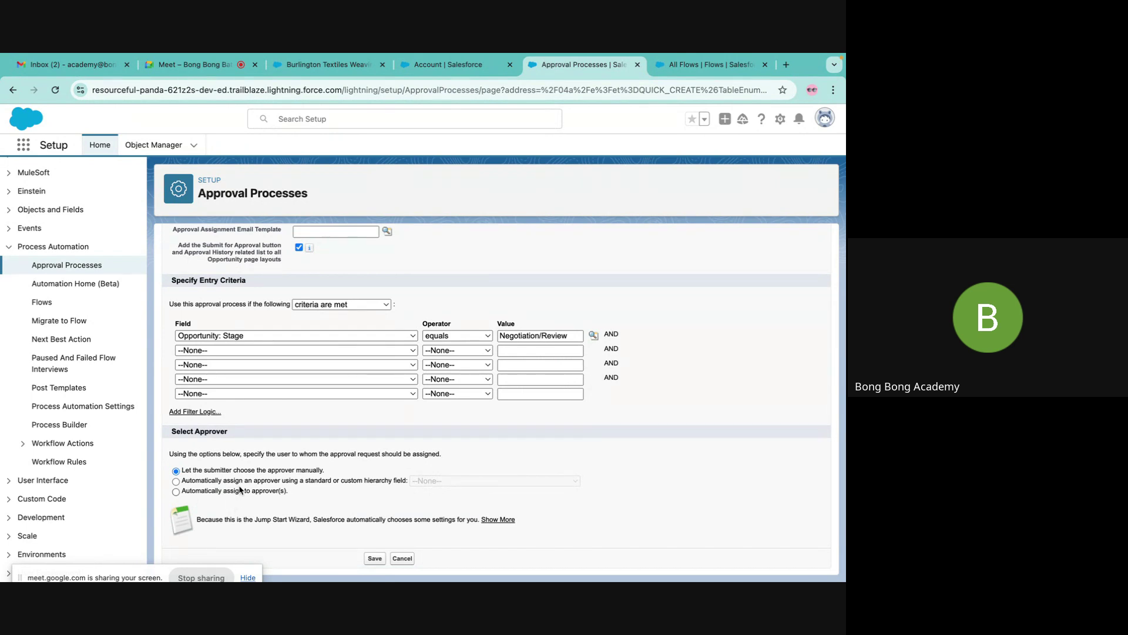
Assign the approver automatically using a hierarchy field
left_click_drag(326, 473, 407, 487)
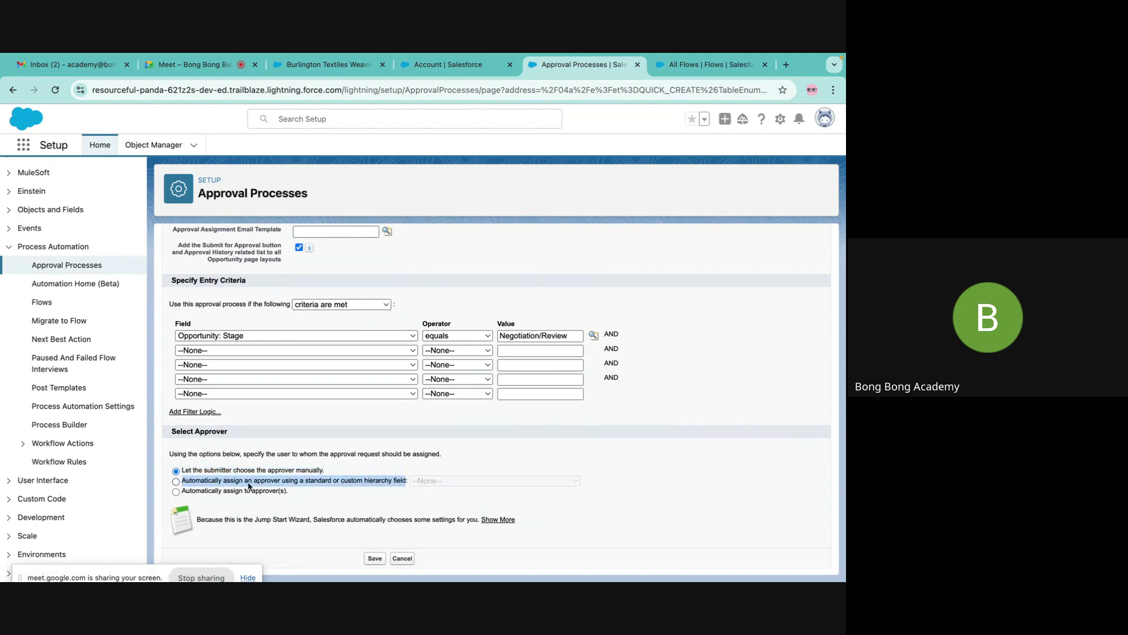
left_click(175, 481)
left_click(465, 483)
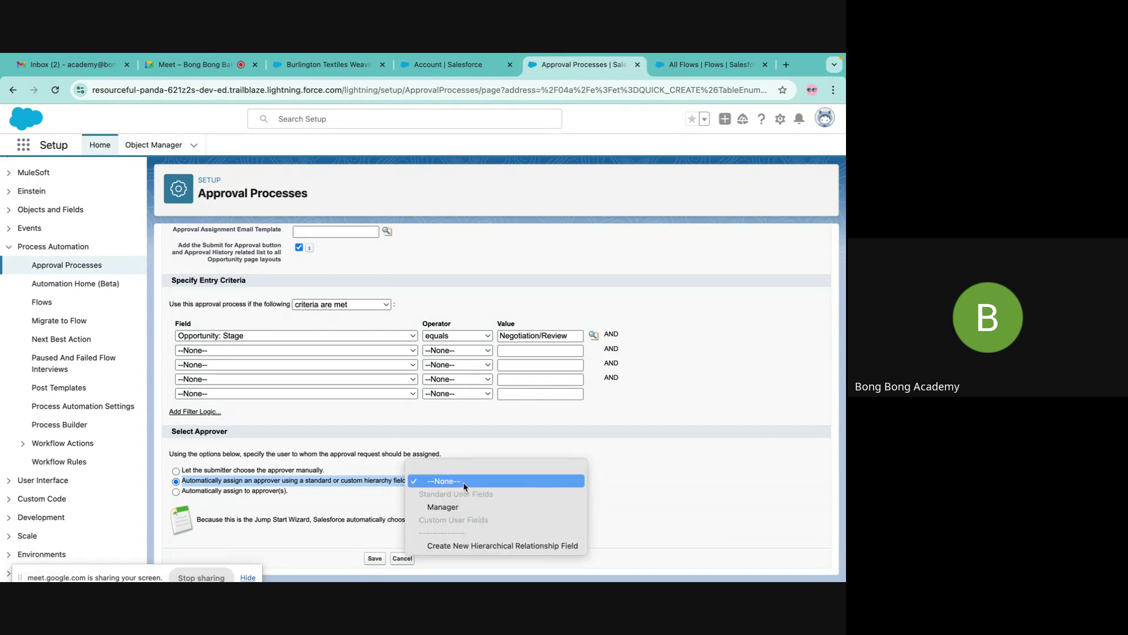
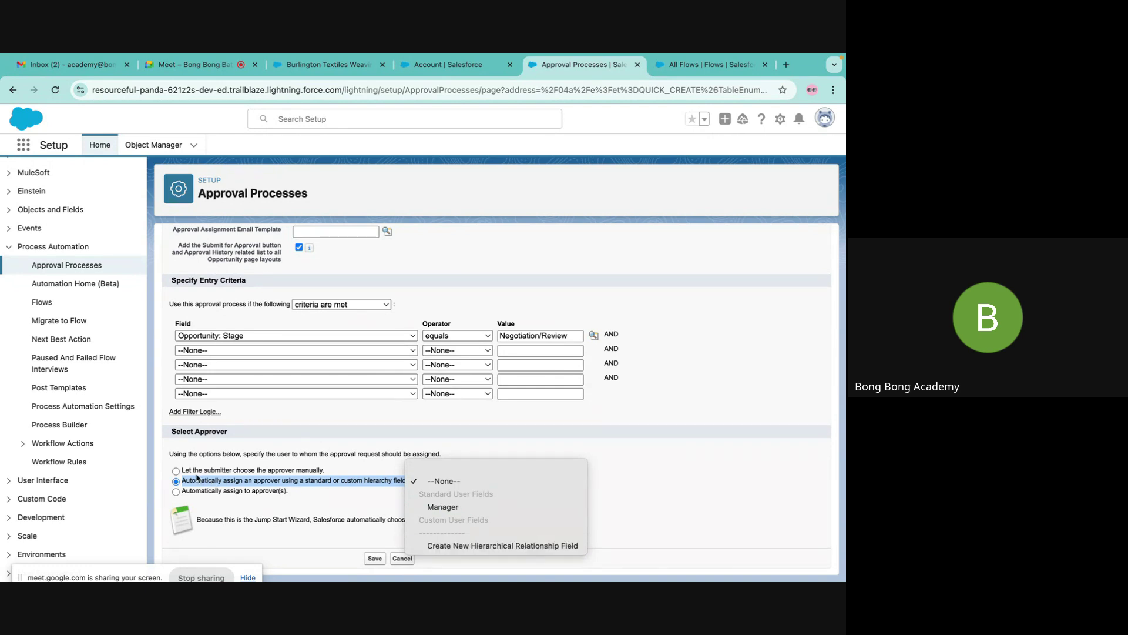
Set the approver to be chosen manually by the submitter, keeping approver type User
left_click(197, 495)
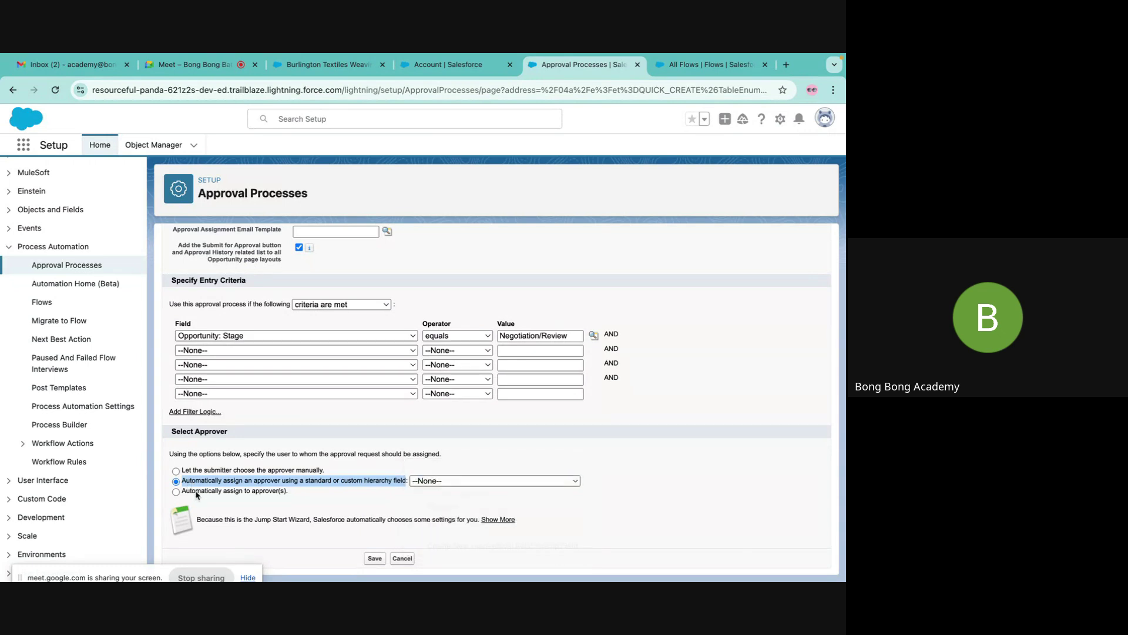
left_click(183, 492)
scroll(267, 492, "down", 1)
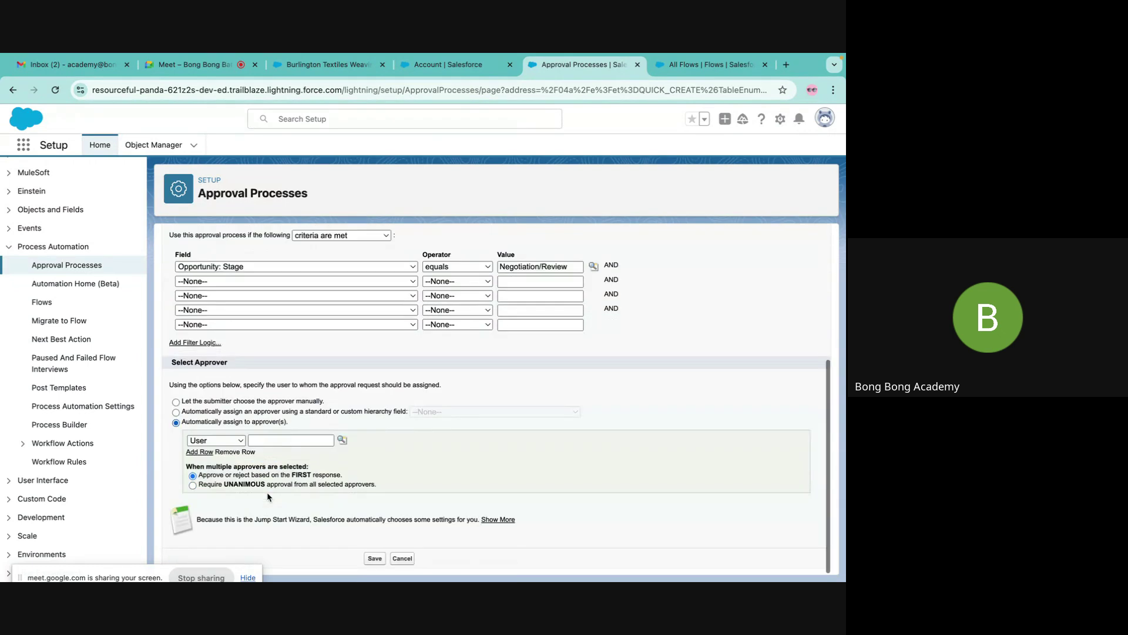
left_click(232, 442)
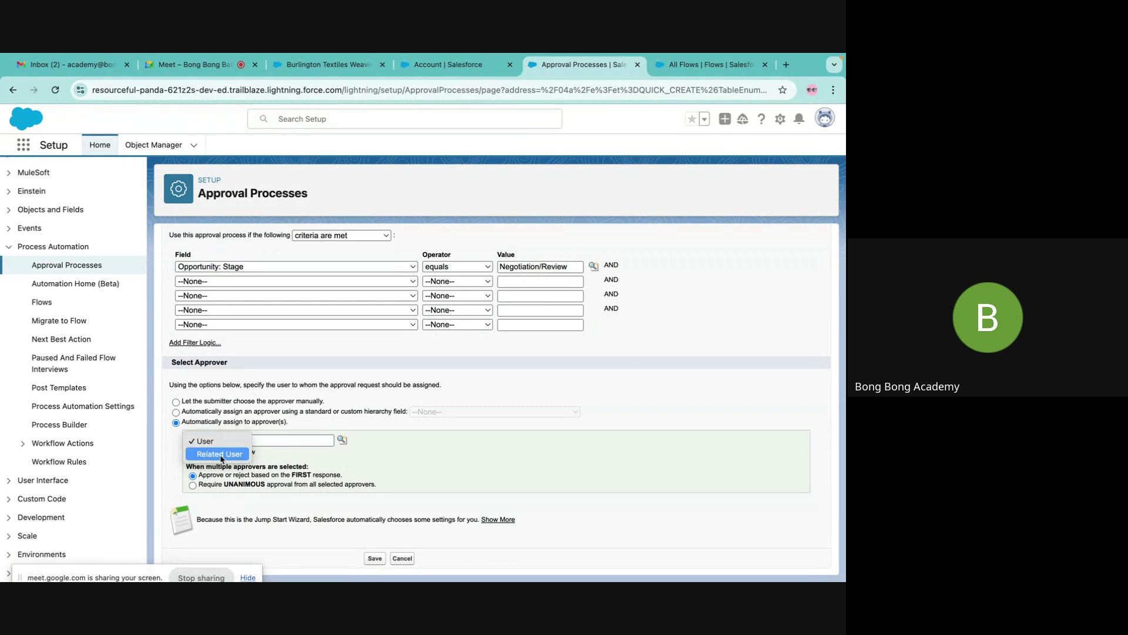
left_click(324, 474)
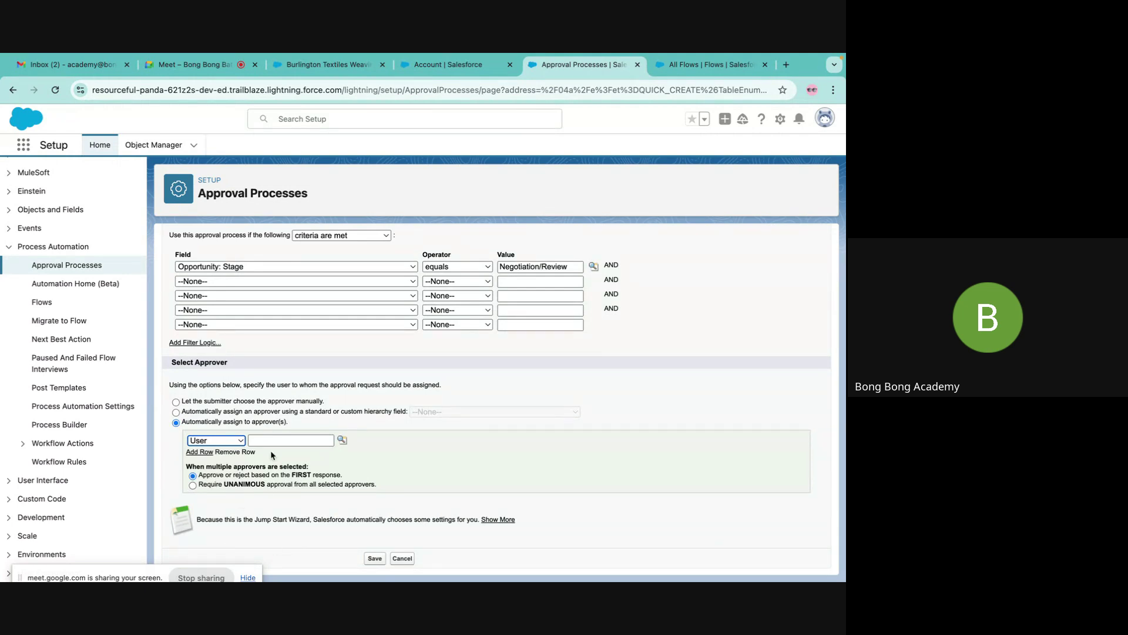
left_click(175, 402)
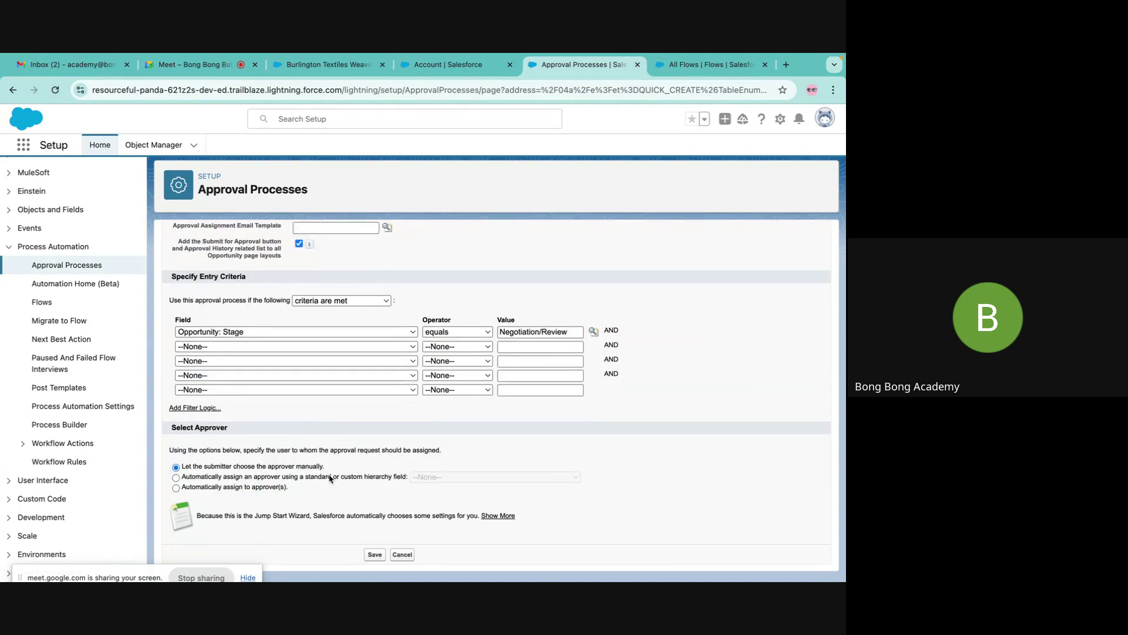
Save the duplicate process, hit the unique-name error, and return to Approval Processes
left_click(375, 559)
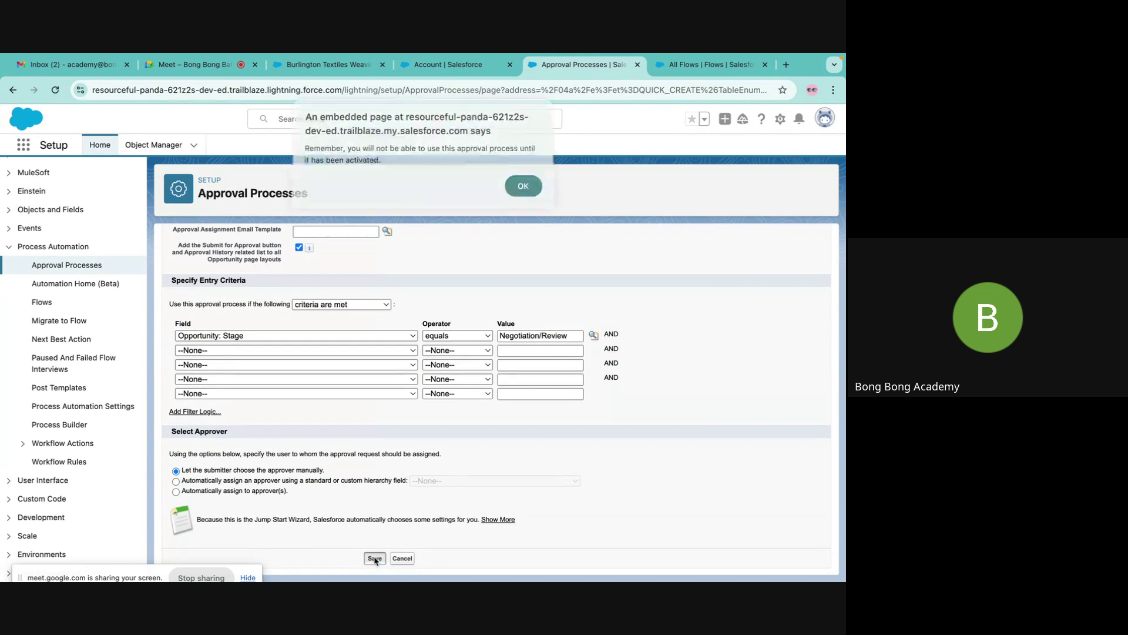
left_click(522, 190)
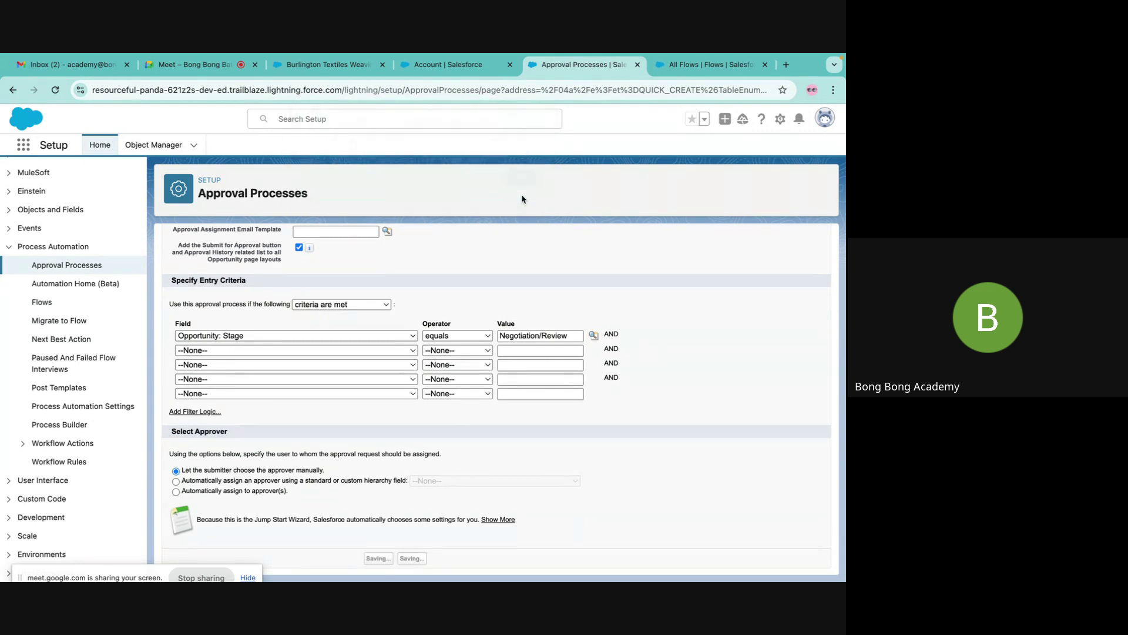
scroll(498, 385, "down", 1)
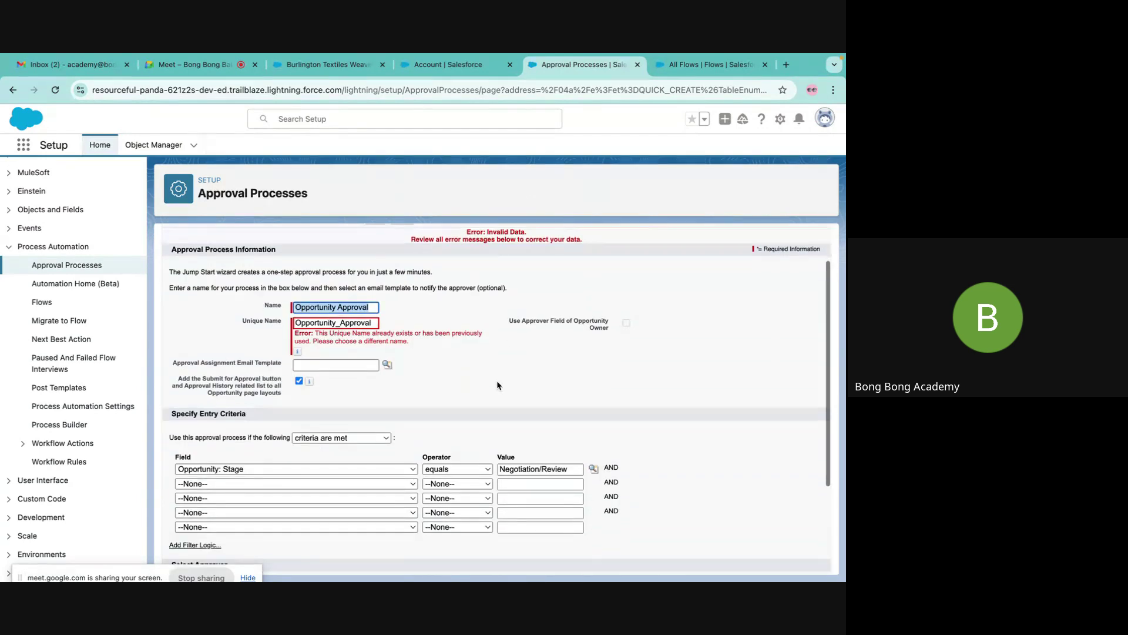
left_click(373, 308)
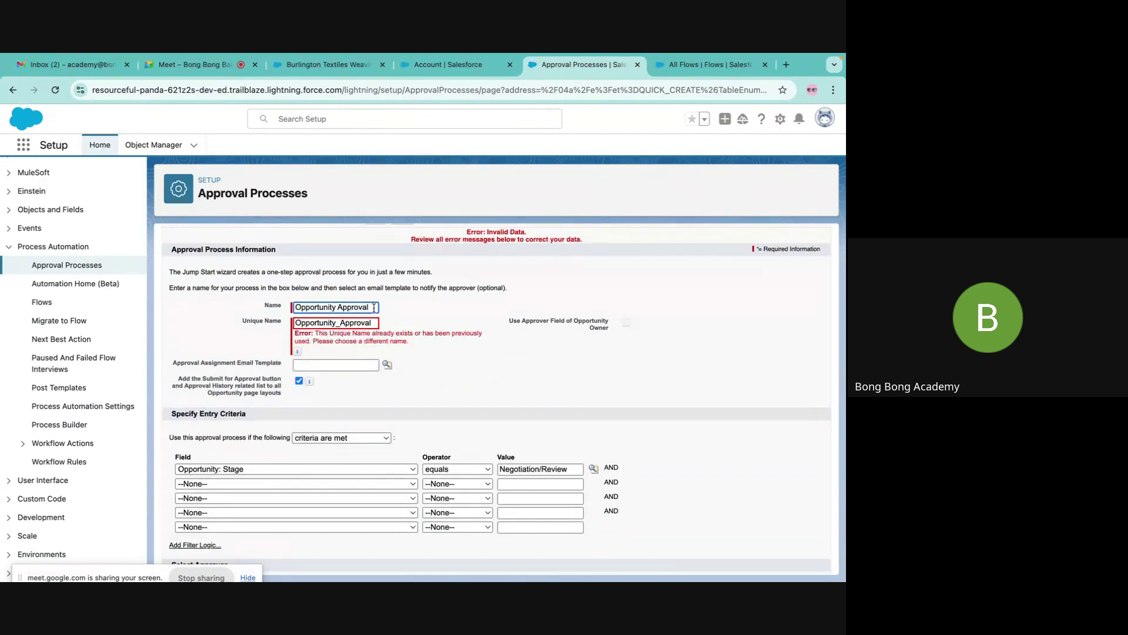
left_click(374, 321)
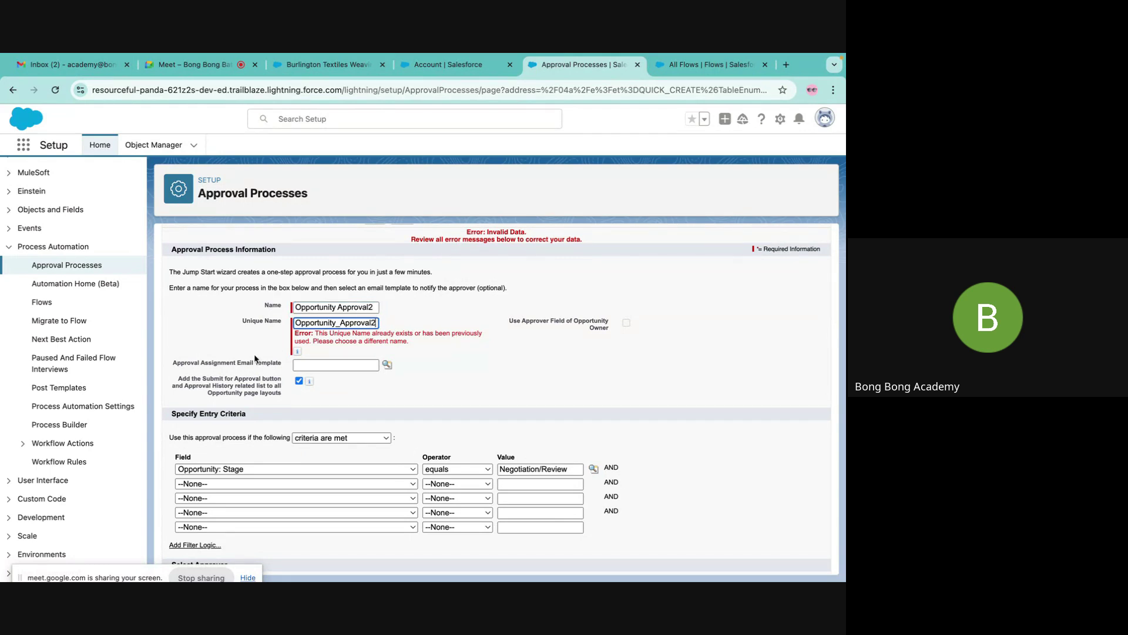
left_click(66, 265)
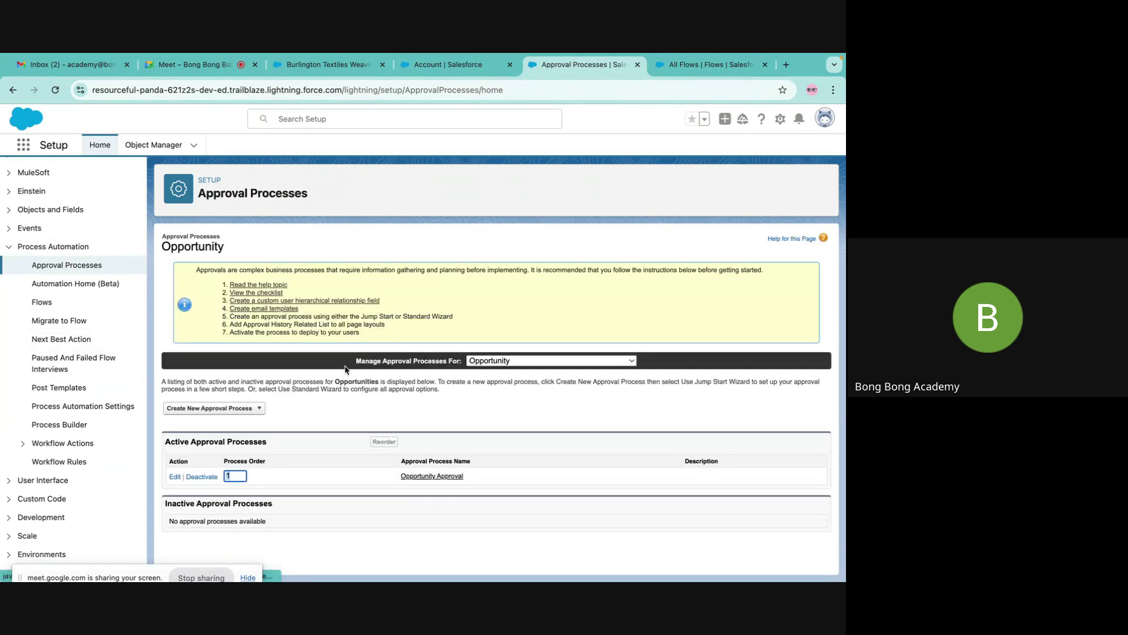
Deactivate Opportunity Approval and attempt to delete it, which is refused
left_click(202, 477)
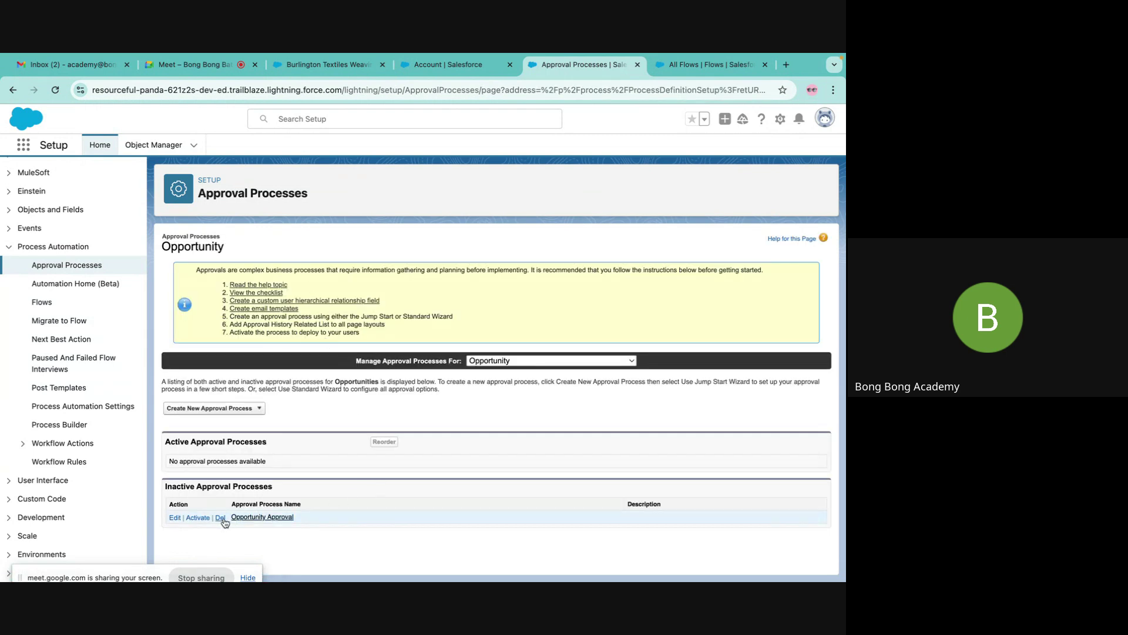
left_click(220, 517)
left_click(518, 176)
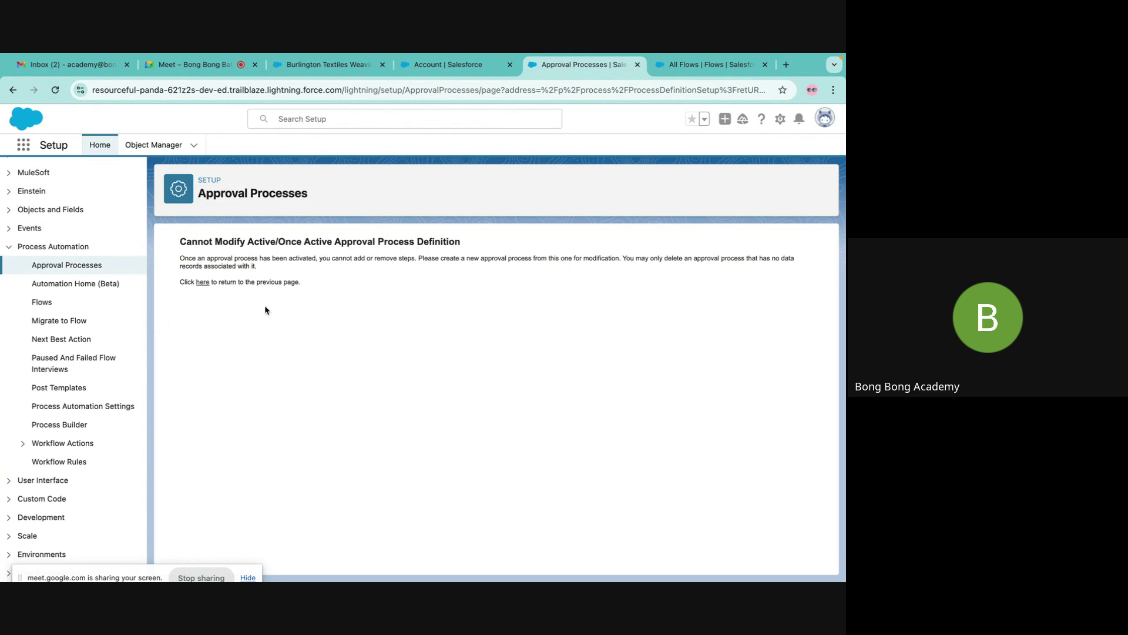
left_click(203, 282)
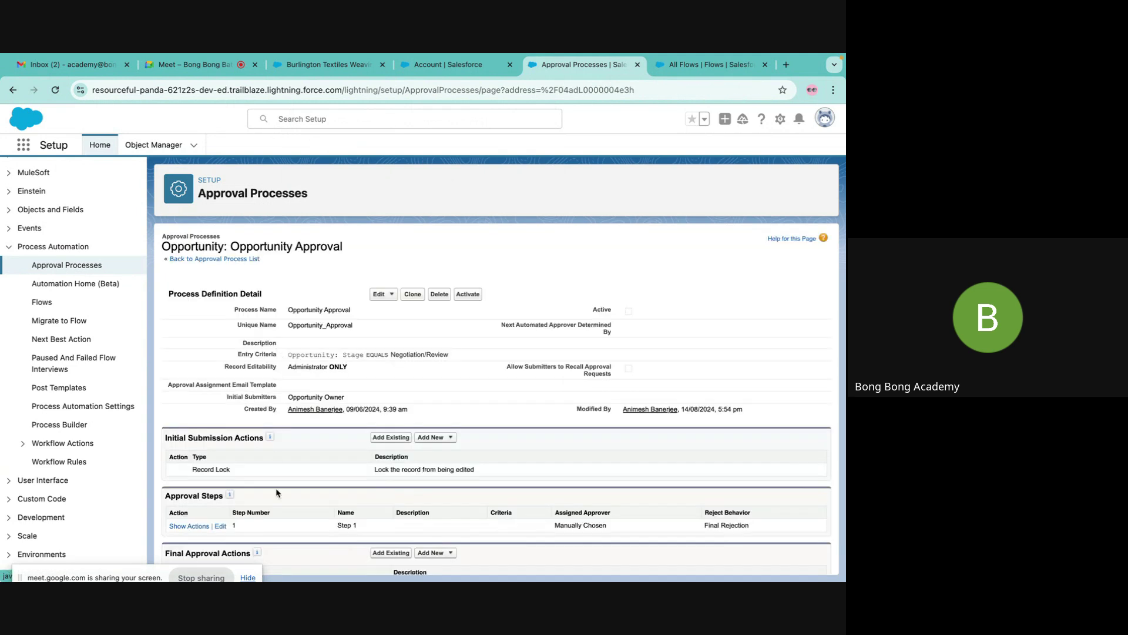
Check which parts of the process remain editable, then go back to Approval Processes
scroll(276, 470, "down", 5)
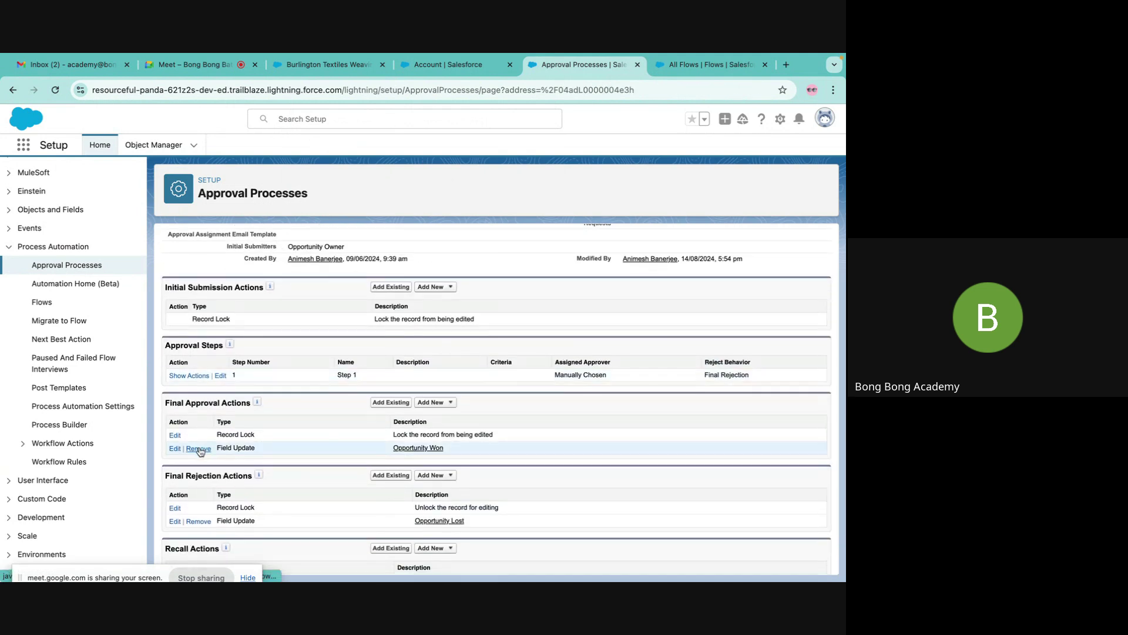
scroll(200, 450, "down", 1)
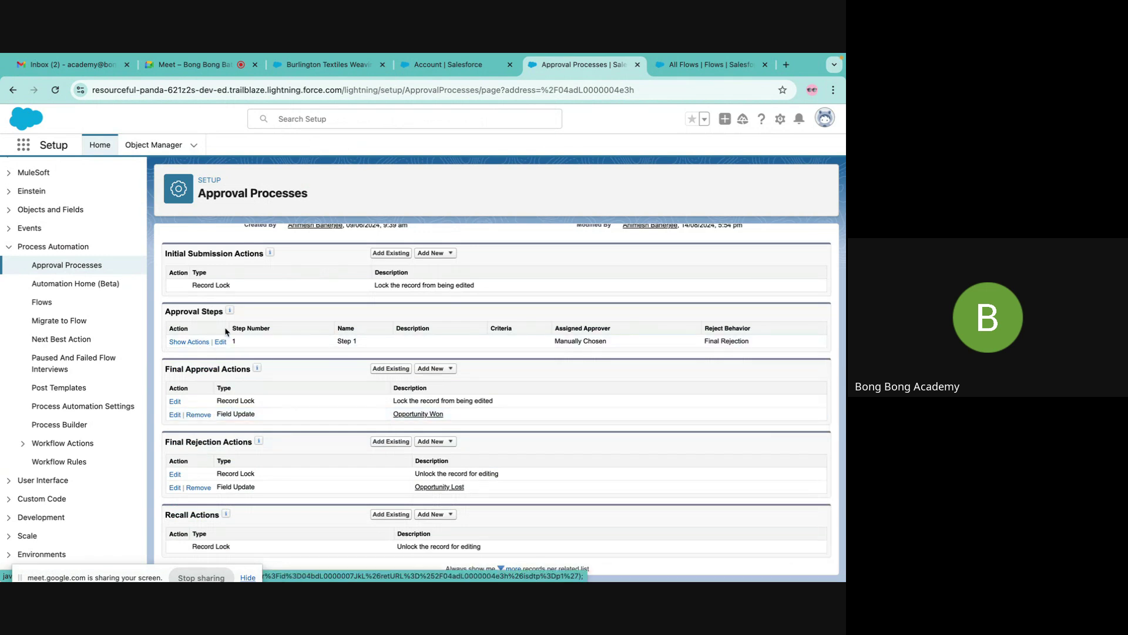
scroll(227, 332, "up", 3)
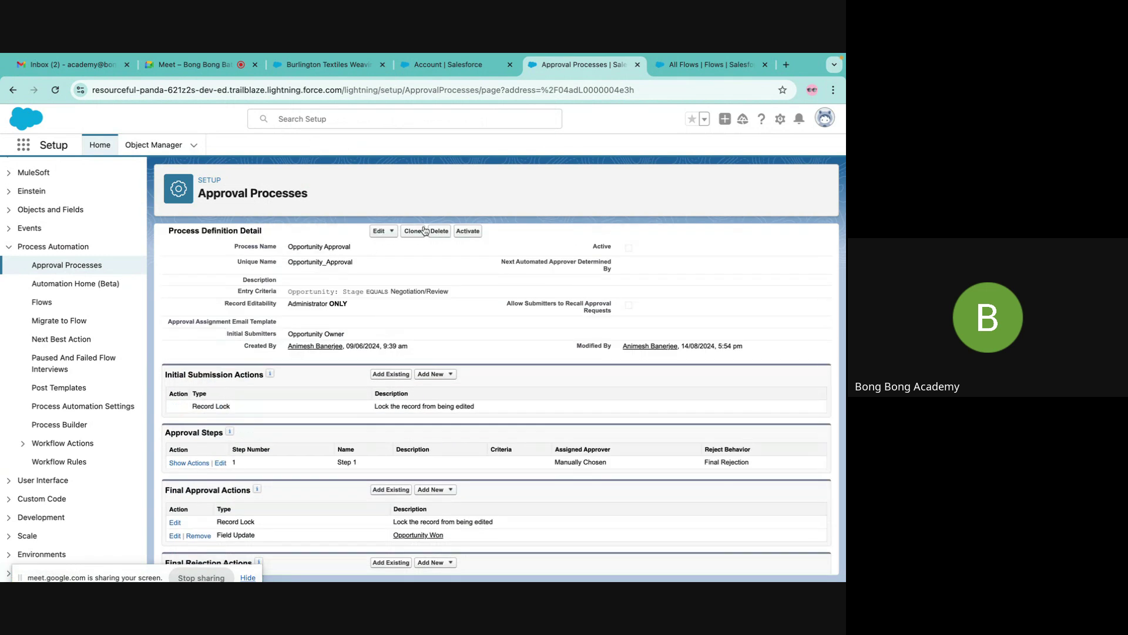
left_click(383, 231)
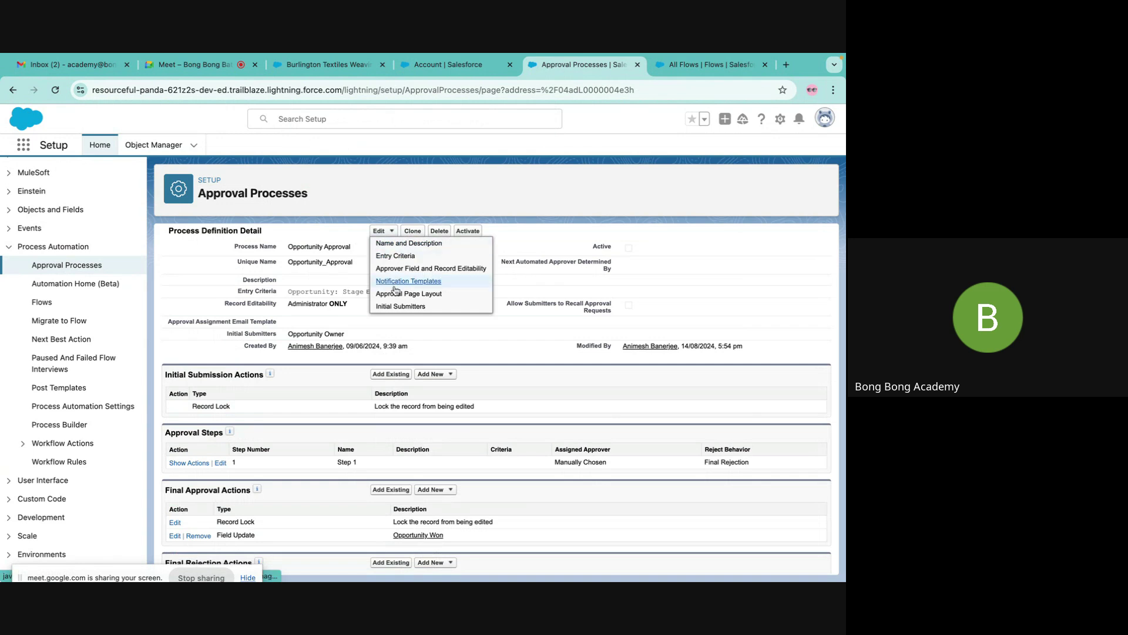
left_click(61, 267)
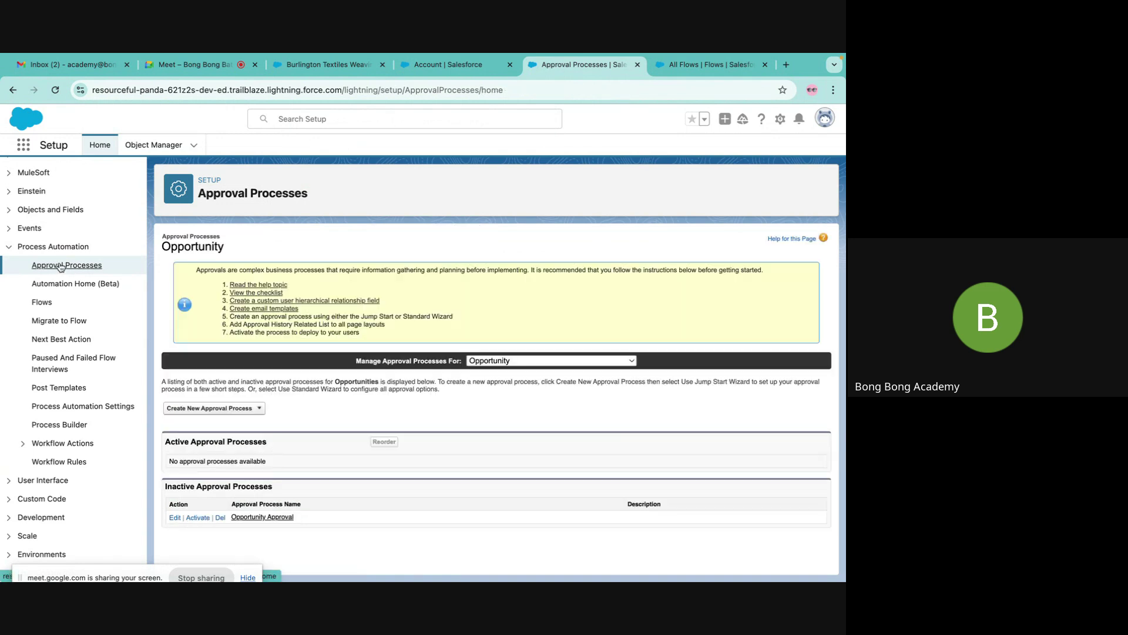
left_click(235, 409)
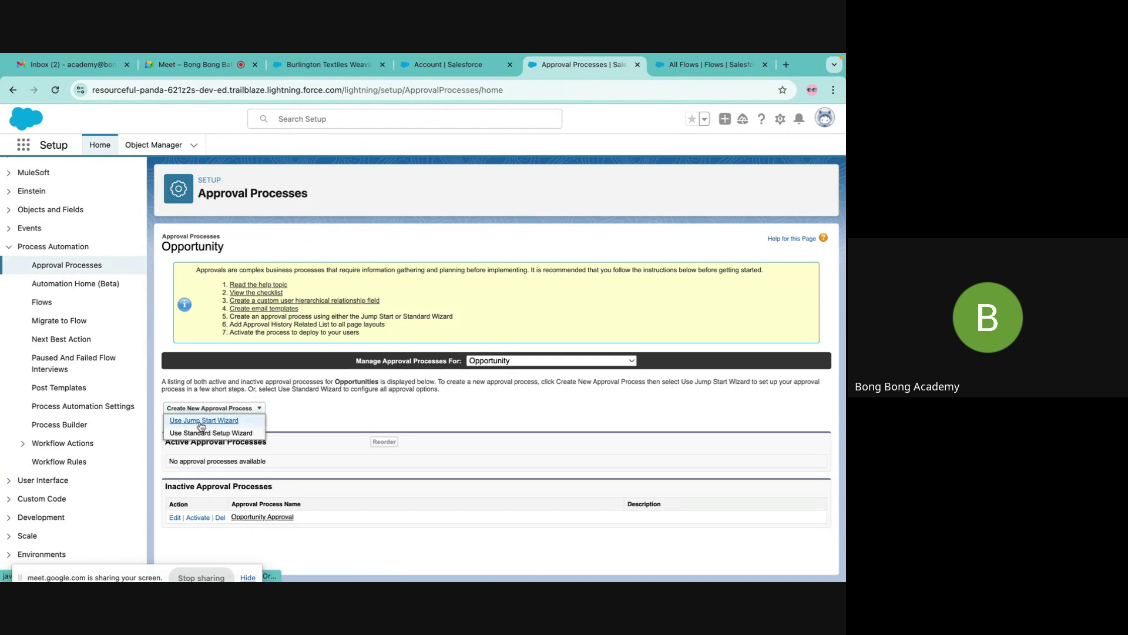
left_click(200, 421)
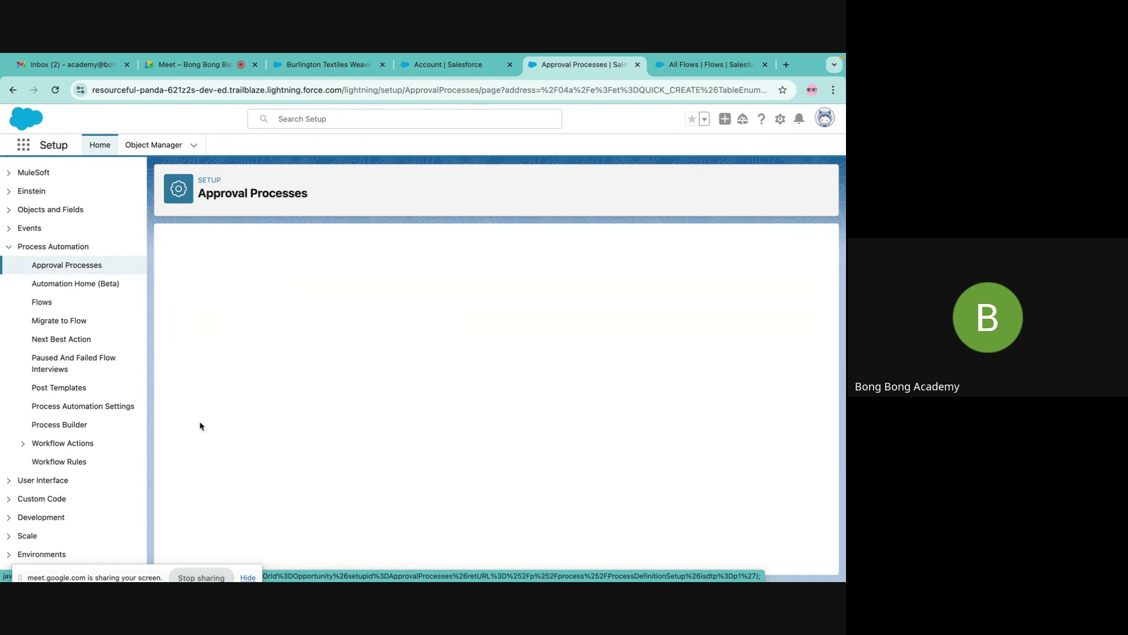
type("A")
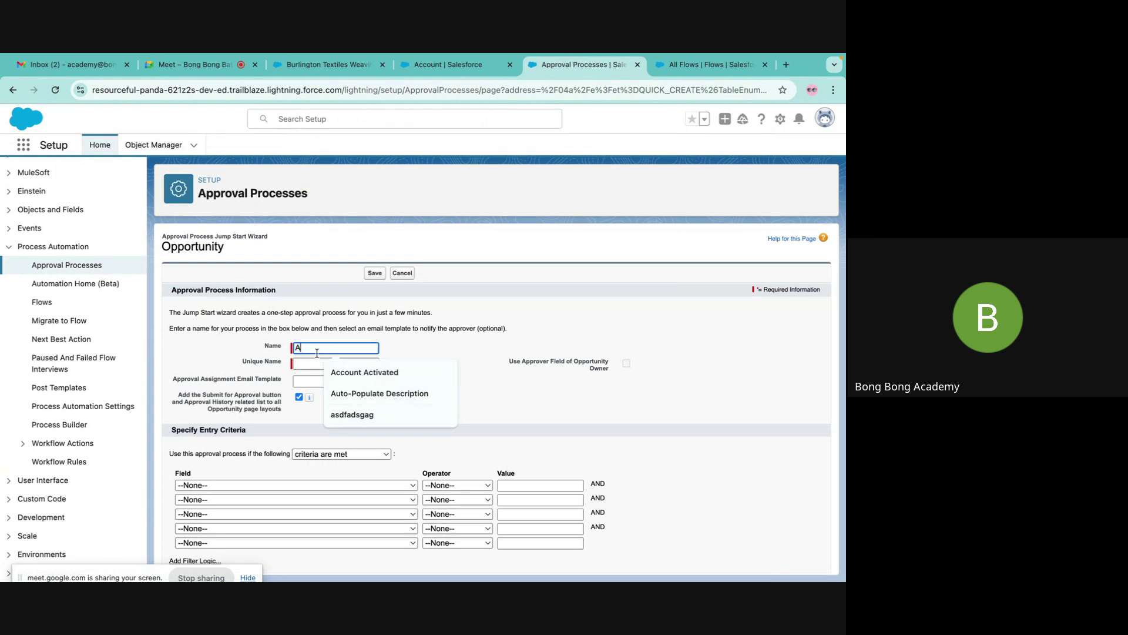
type("ccount")
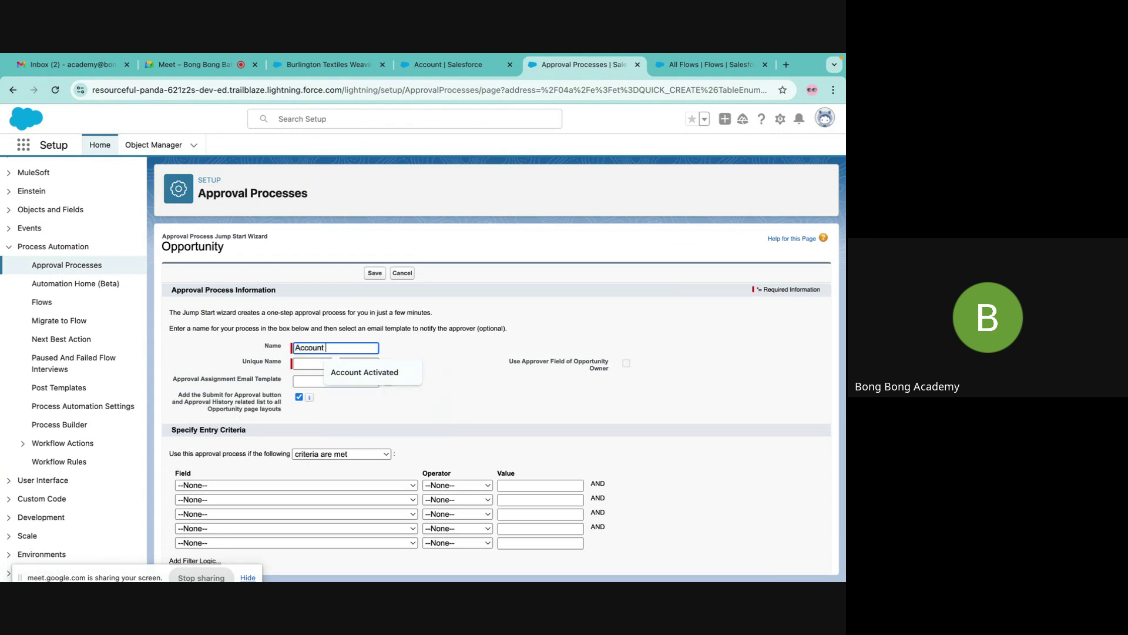
left_click(360, 375)
left_click(316, 361)
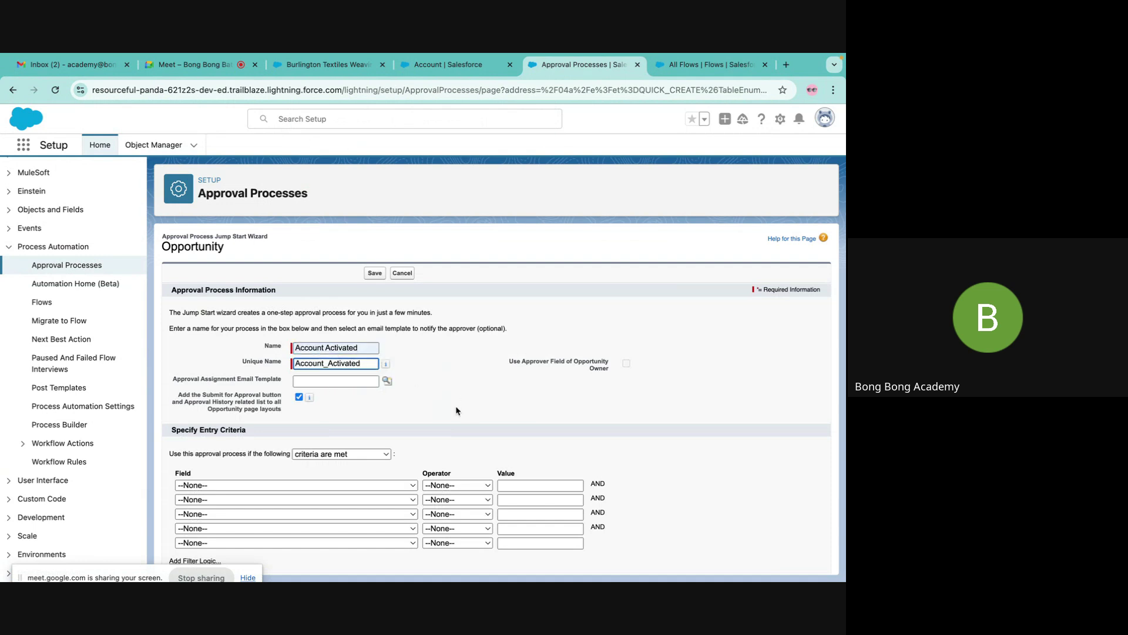
left_click(306, 485)
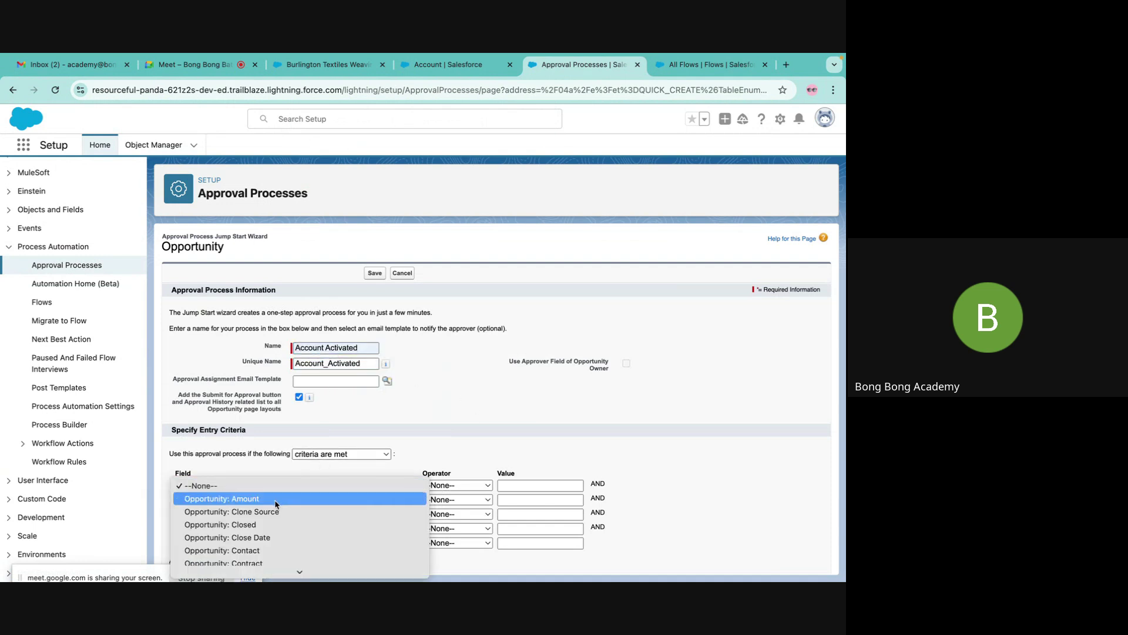
scroll(275, 503, "down", 5)
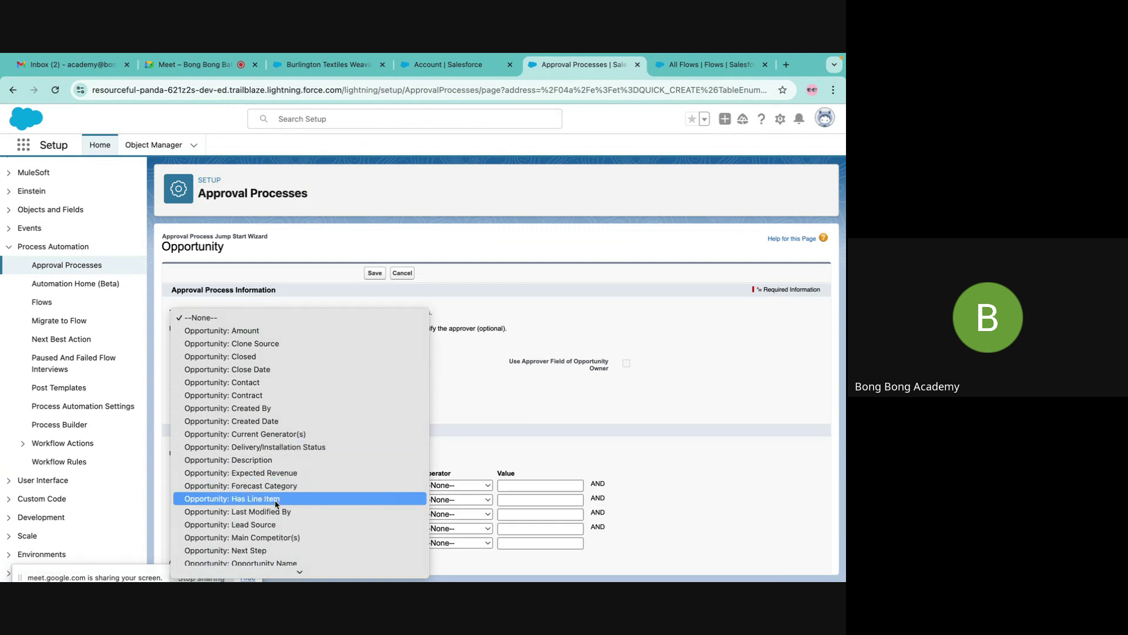
scroll(275, 504, "down", 3)
left_click(483, 414)
scroll(464, 390, "down", 3)
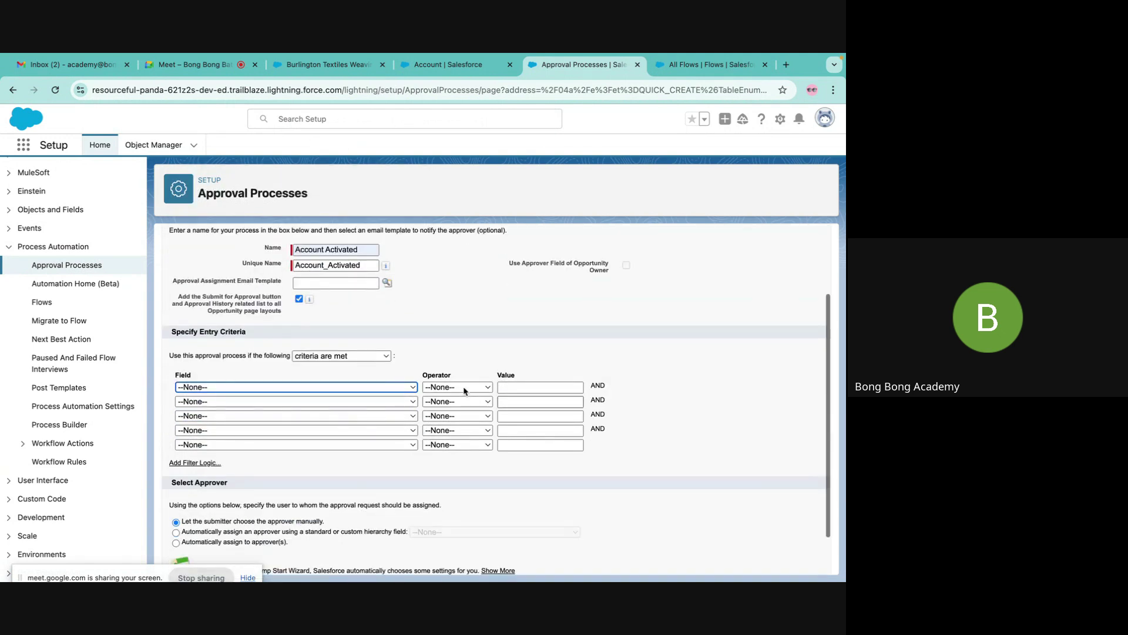
left_click(250, 387)
scroll(252, 429, "down", 5)
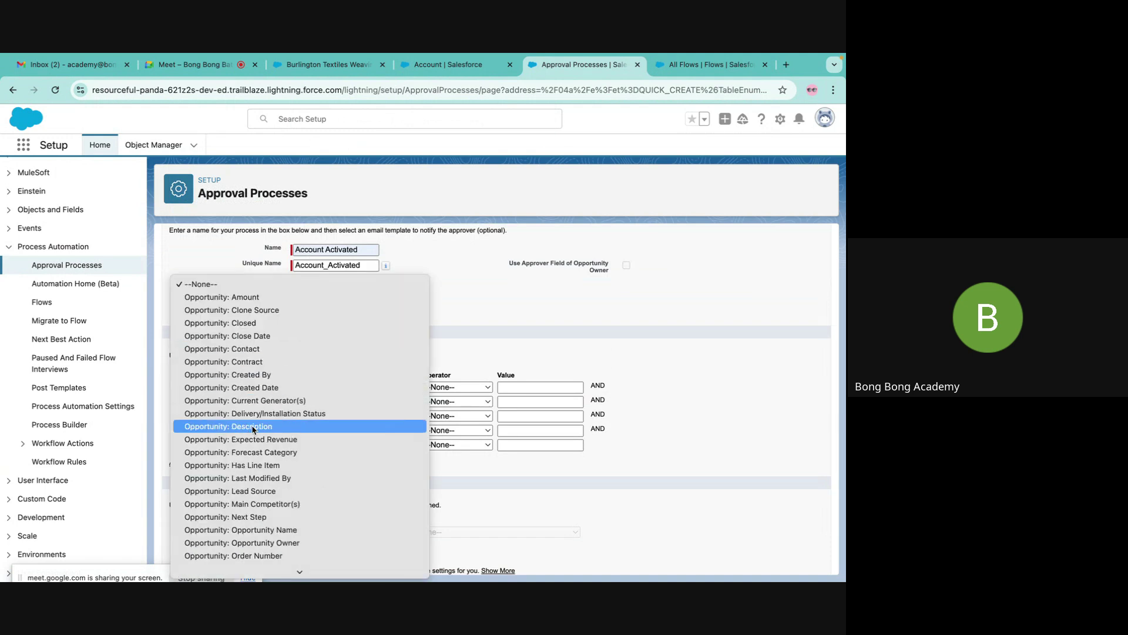
left_click(498, 303)
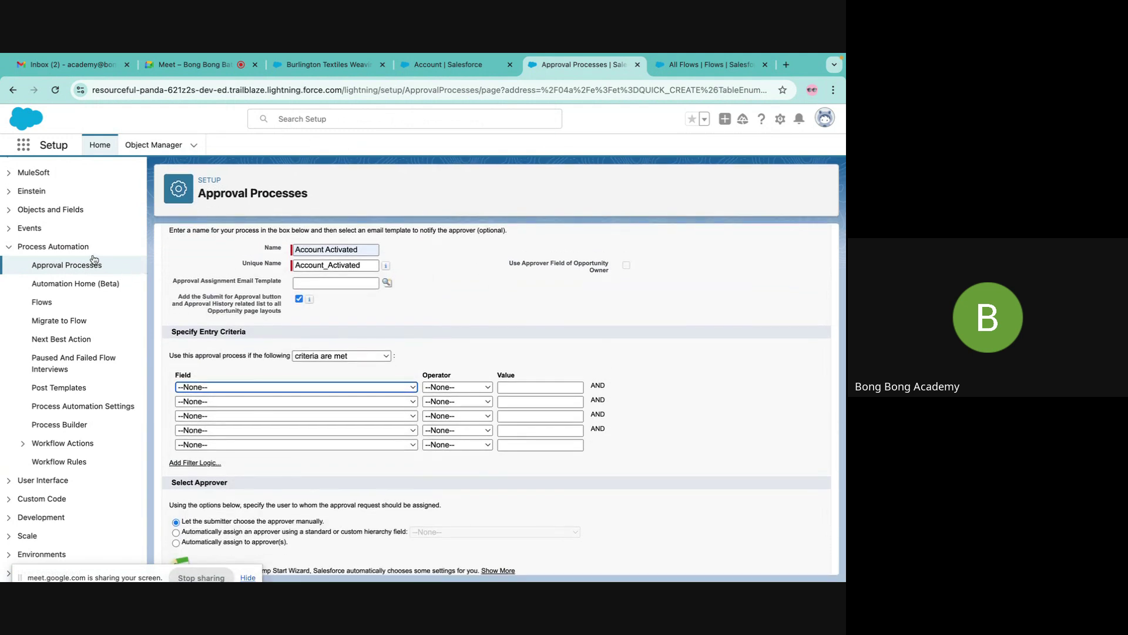
left_click(57, 266)
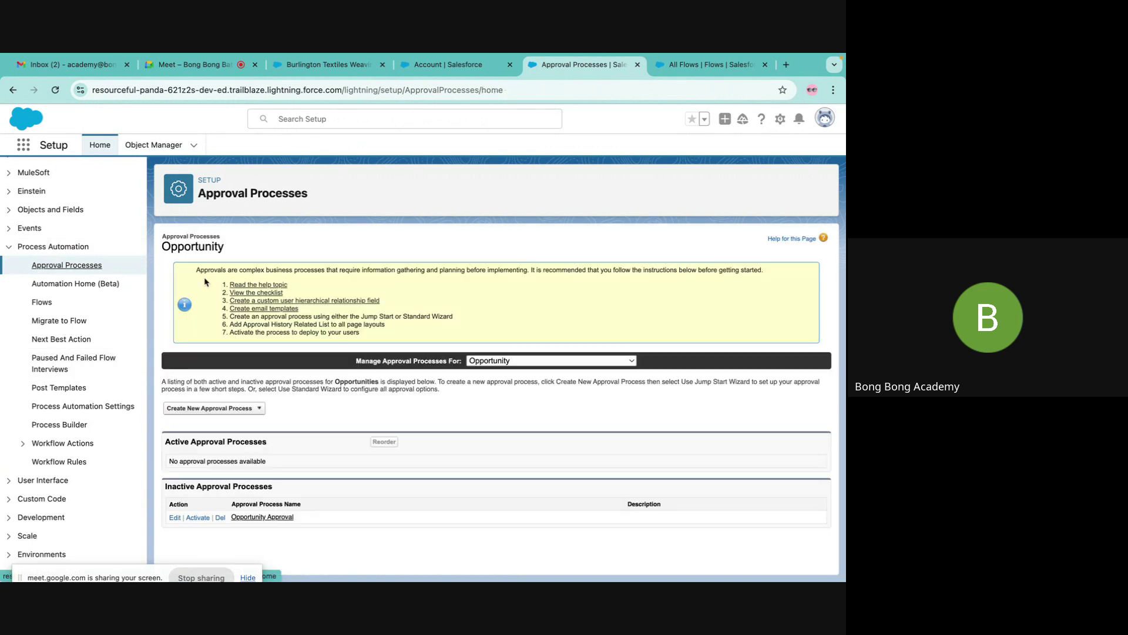
Switch the approval process object to Account and launch the Jump Start Wizard
left_click(224, 409)
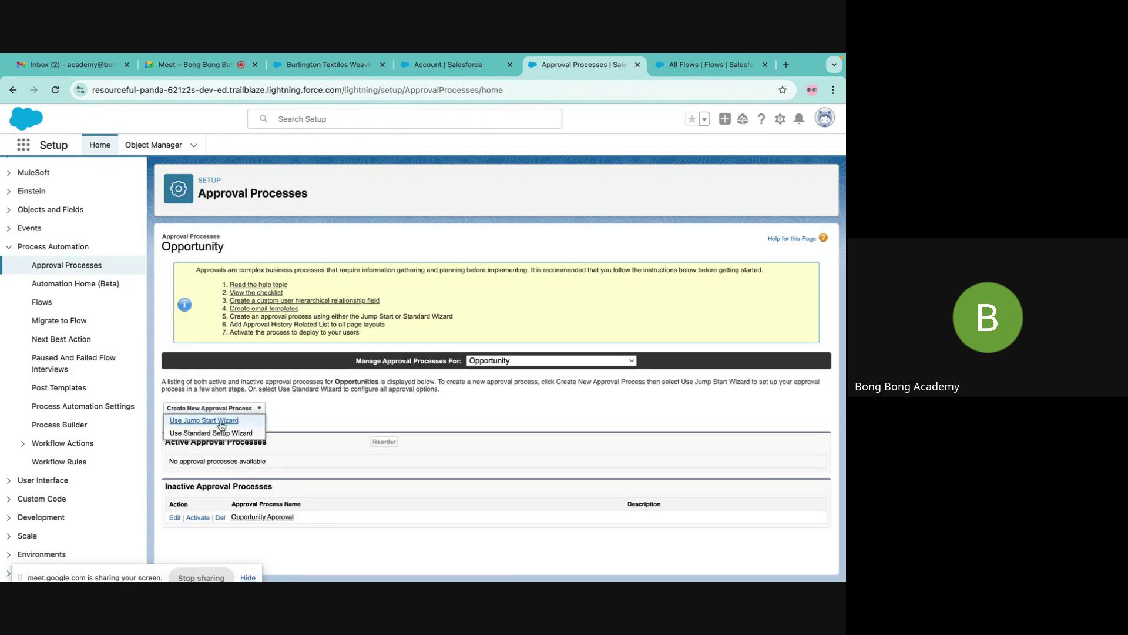
left_click(224, 424)
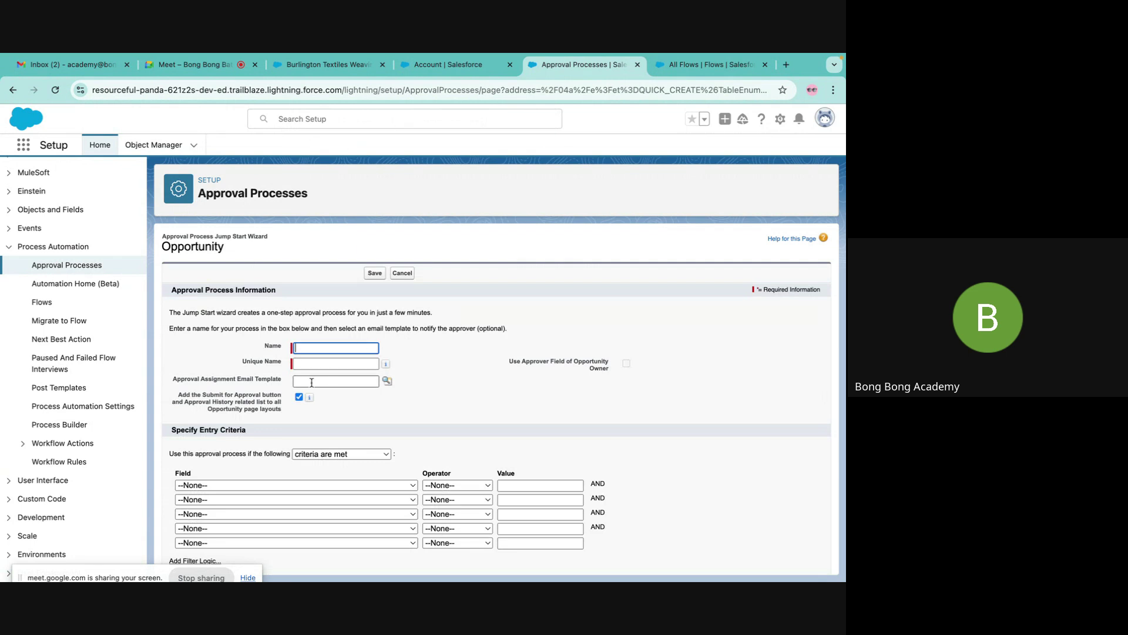
left_click(356, 486)
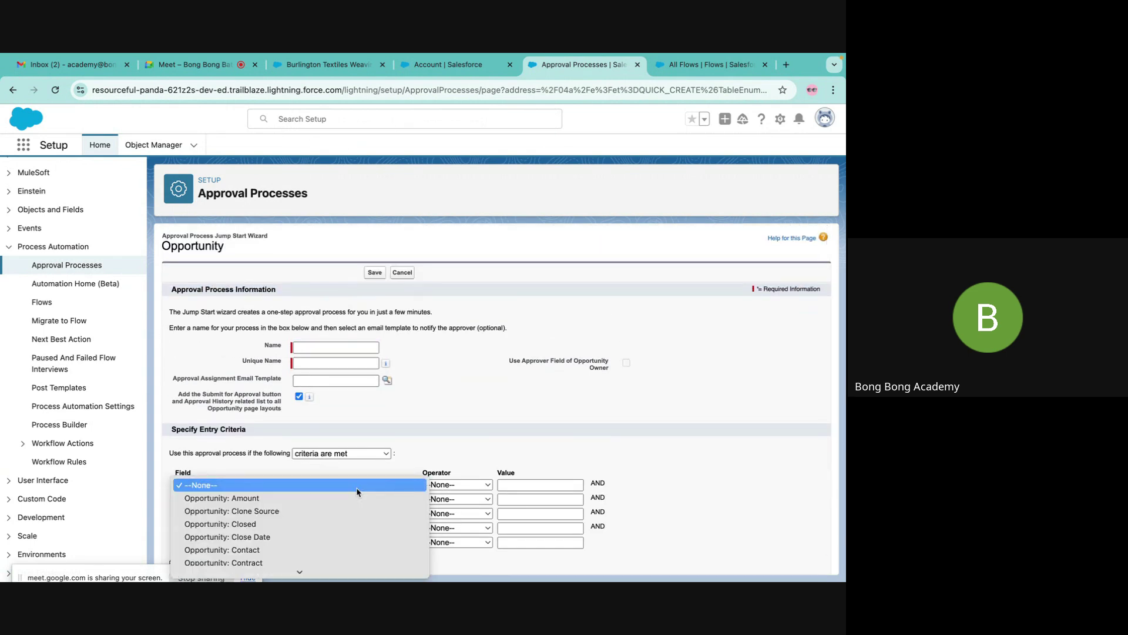
left_click(69, 266)
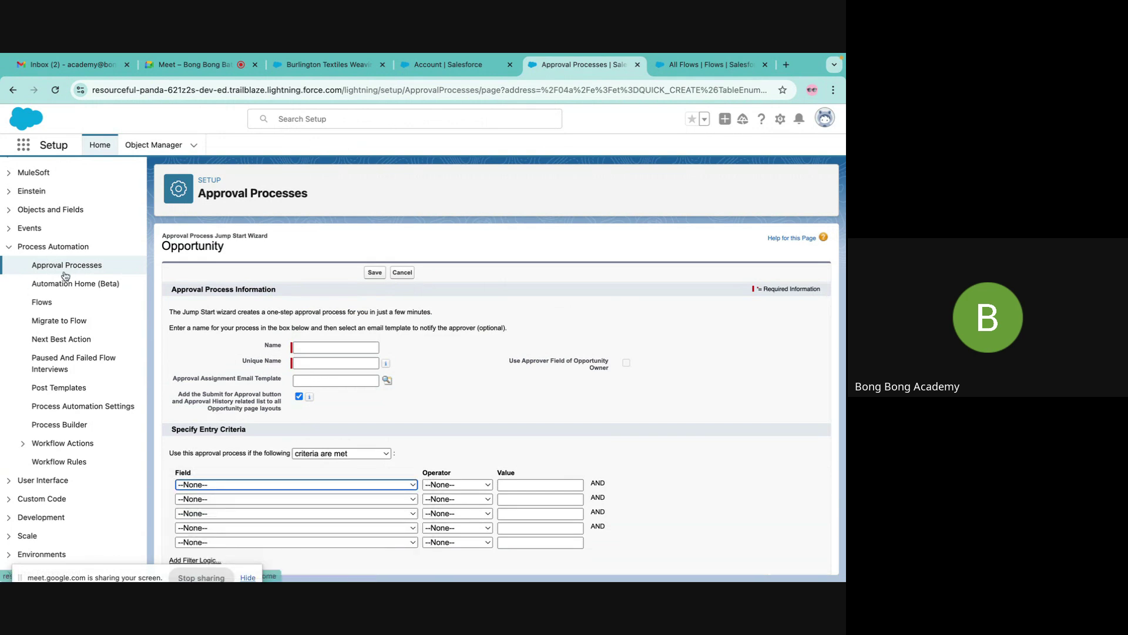
left_click(66, 271)
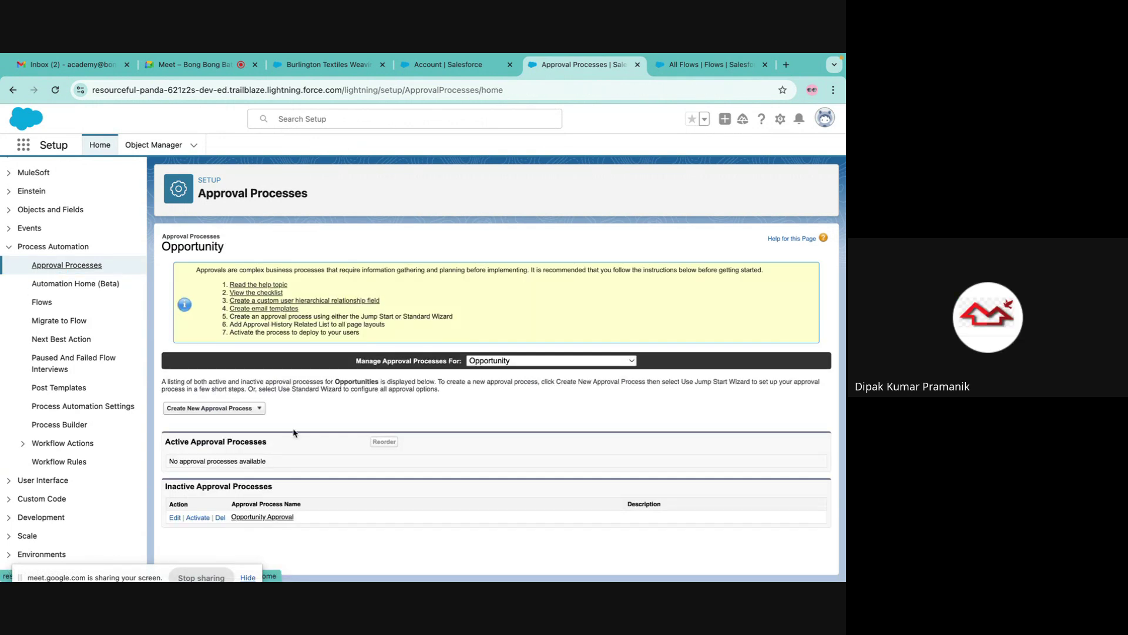
left_click(259, 408)
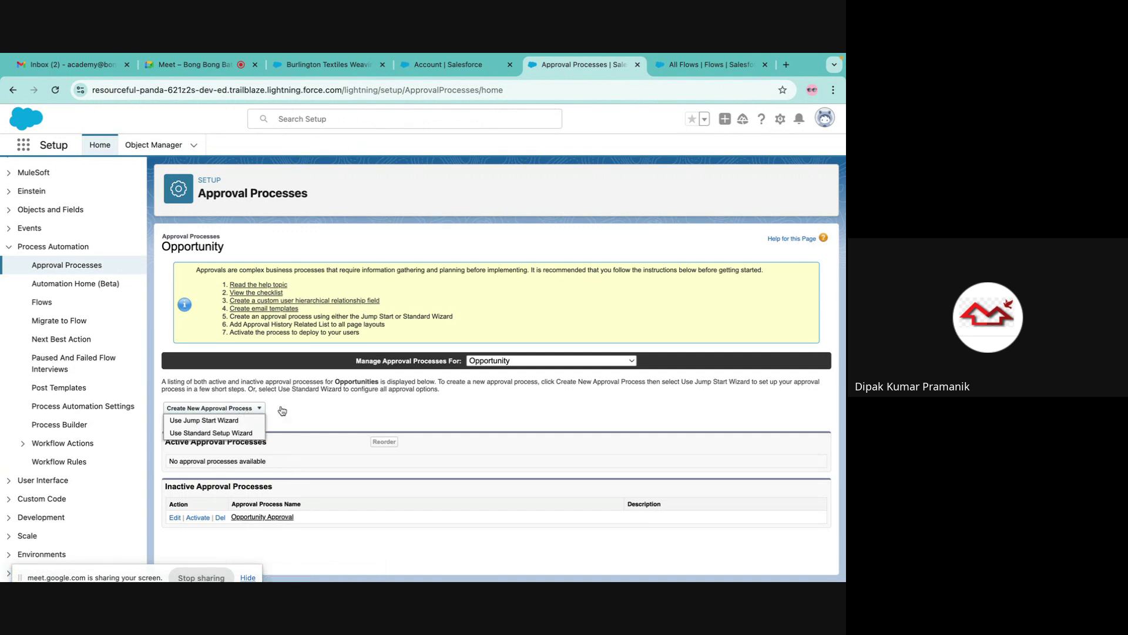
left_click(523, 360)
scroll(509, 331, "up", 10)
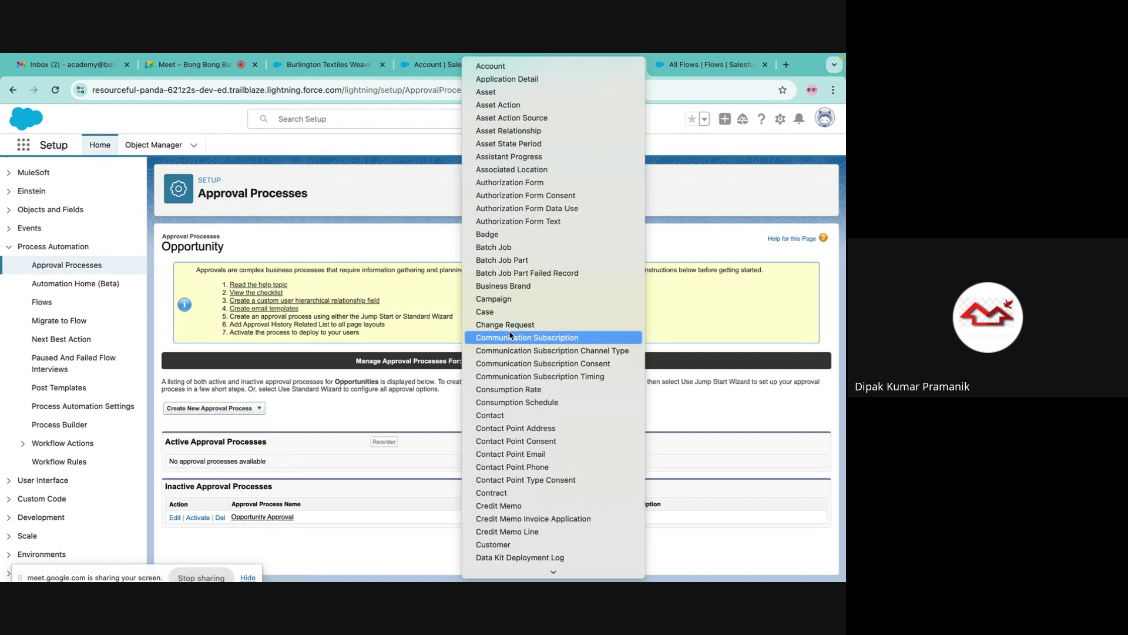
left_click(488, 66)
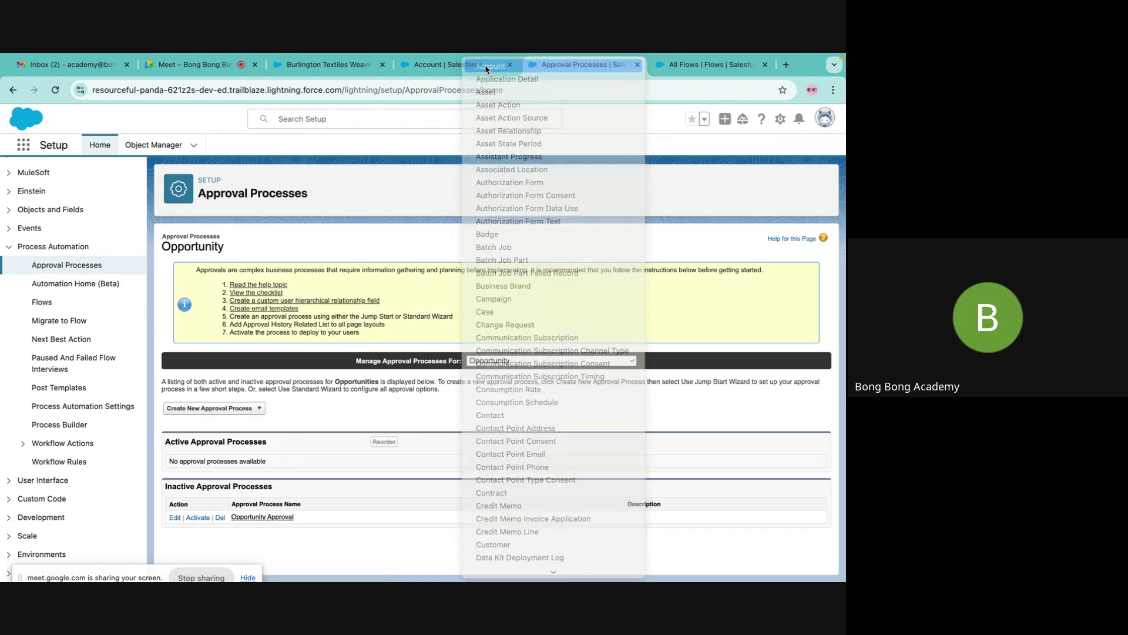
left_click(243, 408)
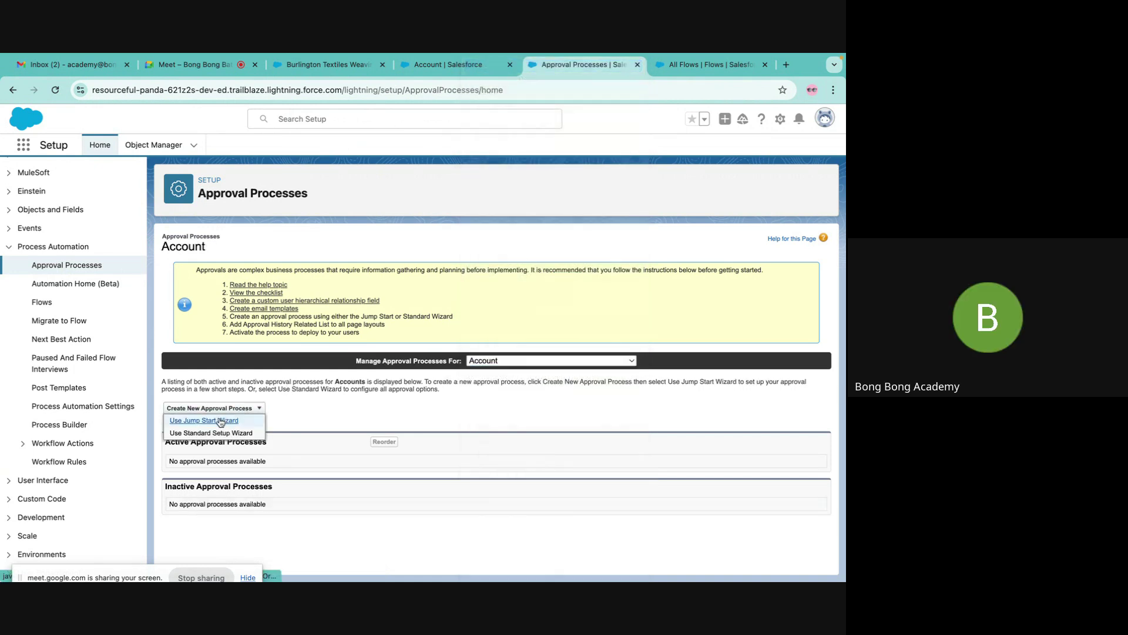
left_click(217, 419)
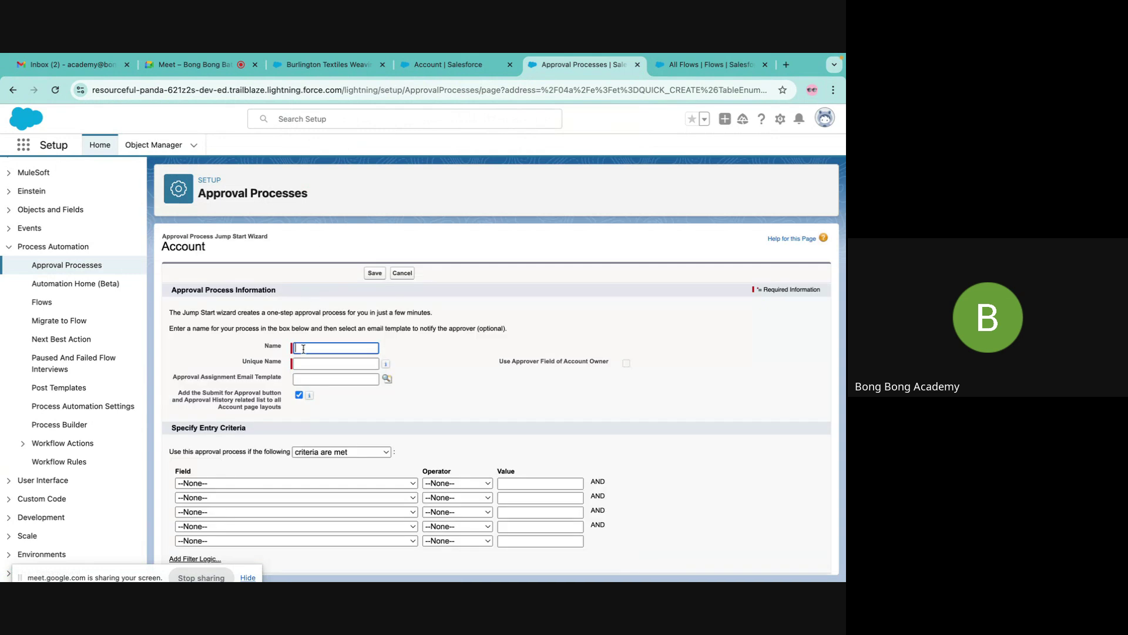
Name the process Account Approval so its unique name fills in
type("Account Activated")
left_click(349, 370)
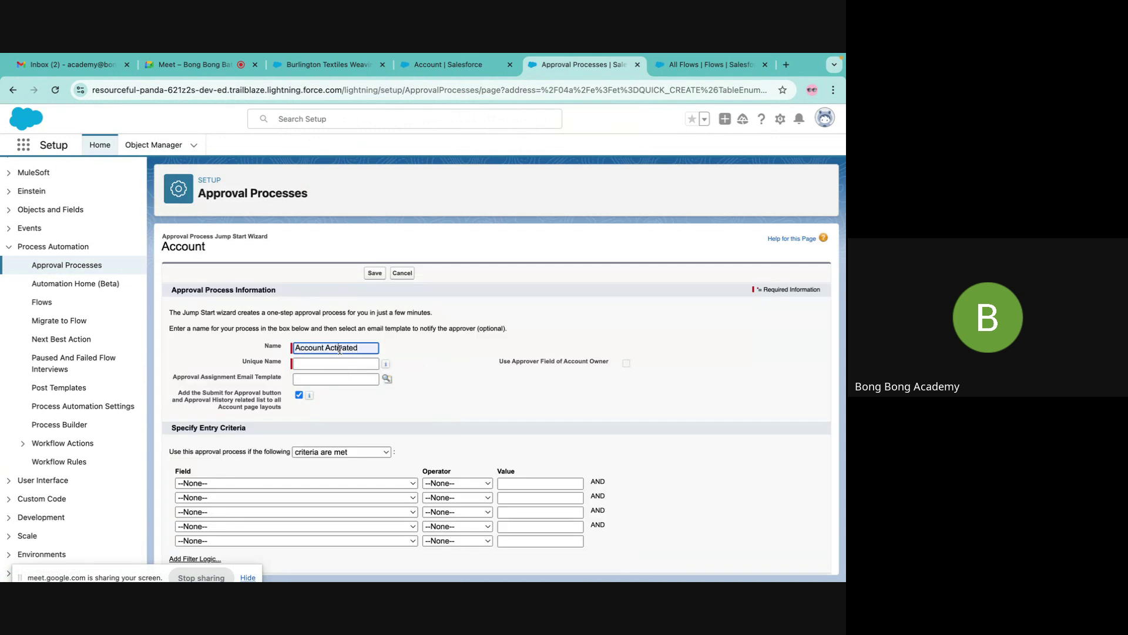
key("BackSpace")
key("BackSpace")
key("BackSpace")
key("BackSpace")
key("BackSpace")
key("BackSpace")
key("BackSpace")
key("BackSpace")
type("ppo")
left_click(339, 362)
left_click(500, 410)
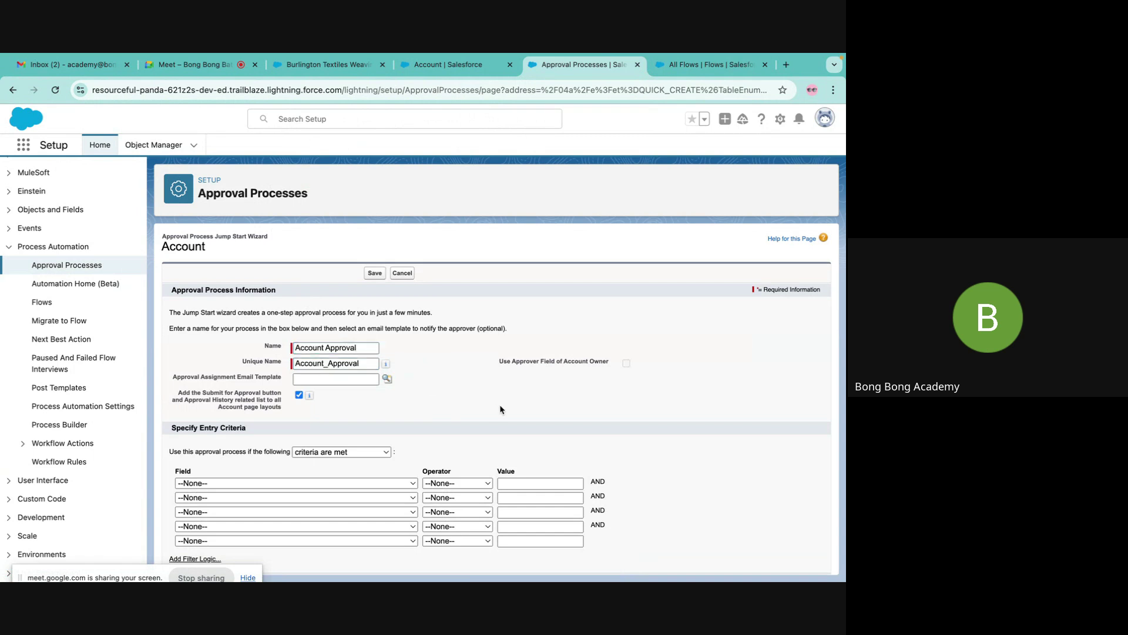
Set the entry criterion to Account: Active equals Yes
left_click(340, 482)
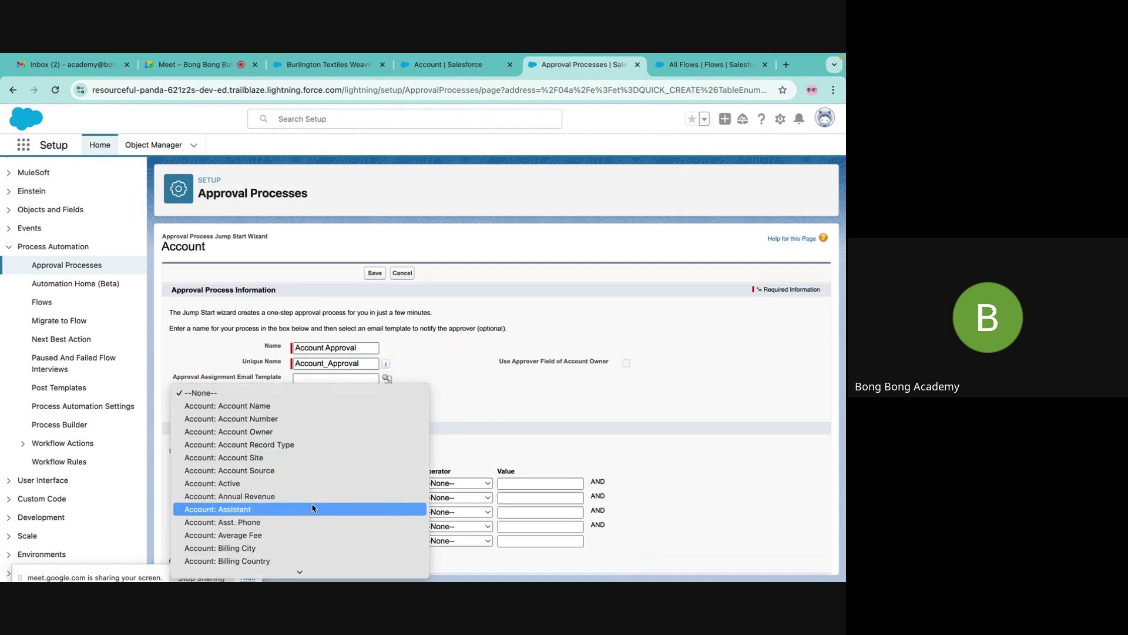
left_click(276, 474)
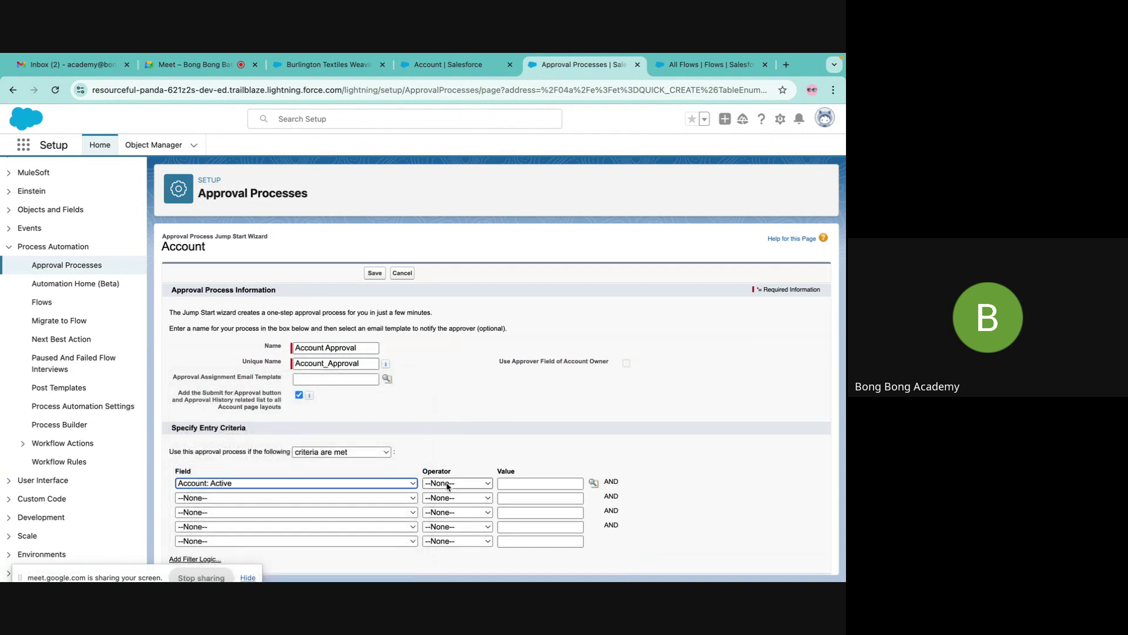
left_click(443, 480)
left_click(450, 497)
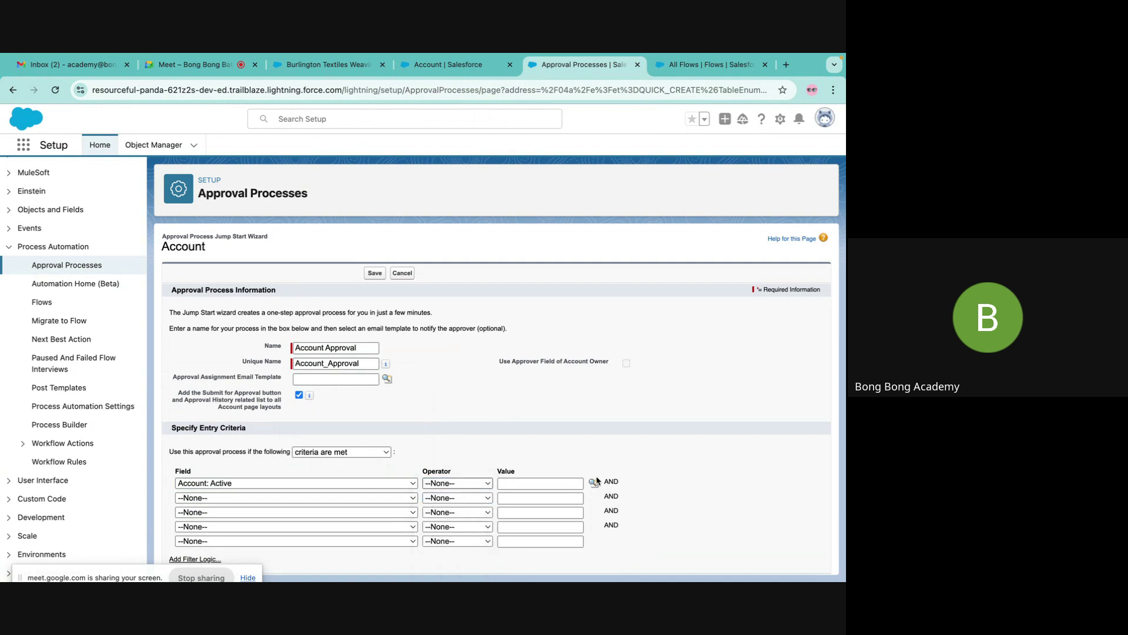
left_click(594, 482)
left_click(16, 198)
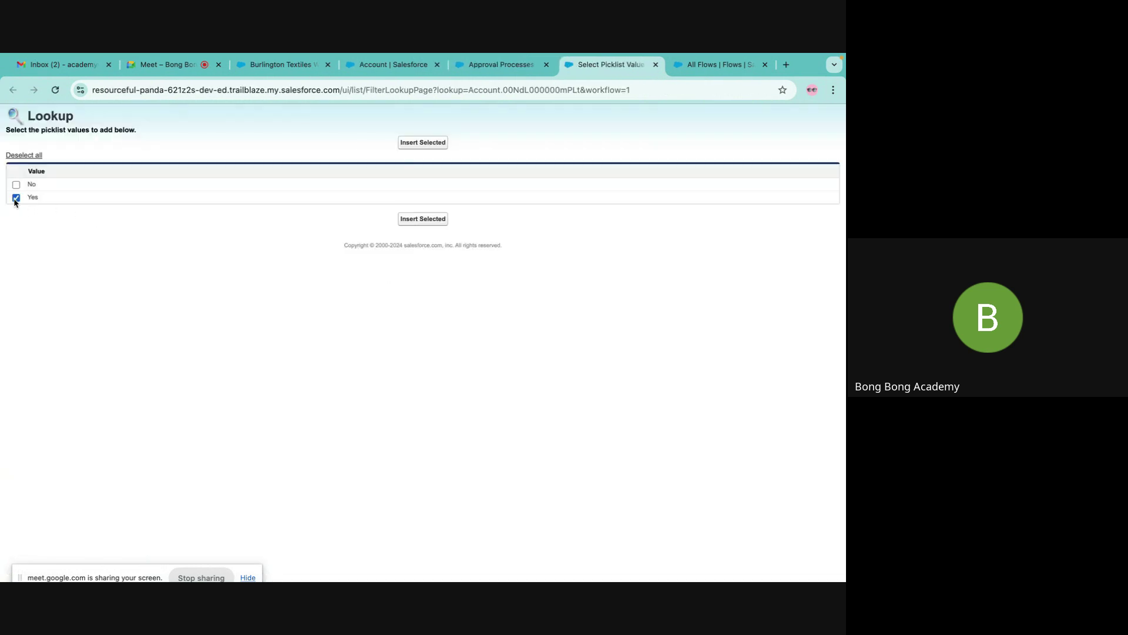
left_click(419, 219)
Save the Account Approval process and acknowledge the activation reminder
scroll(305, 462, "down", 3)
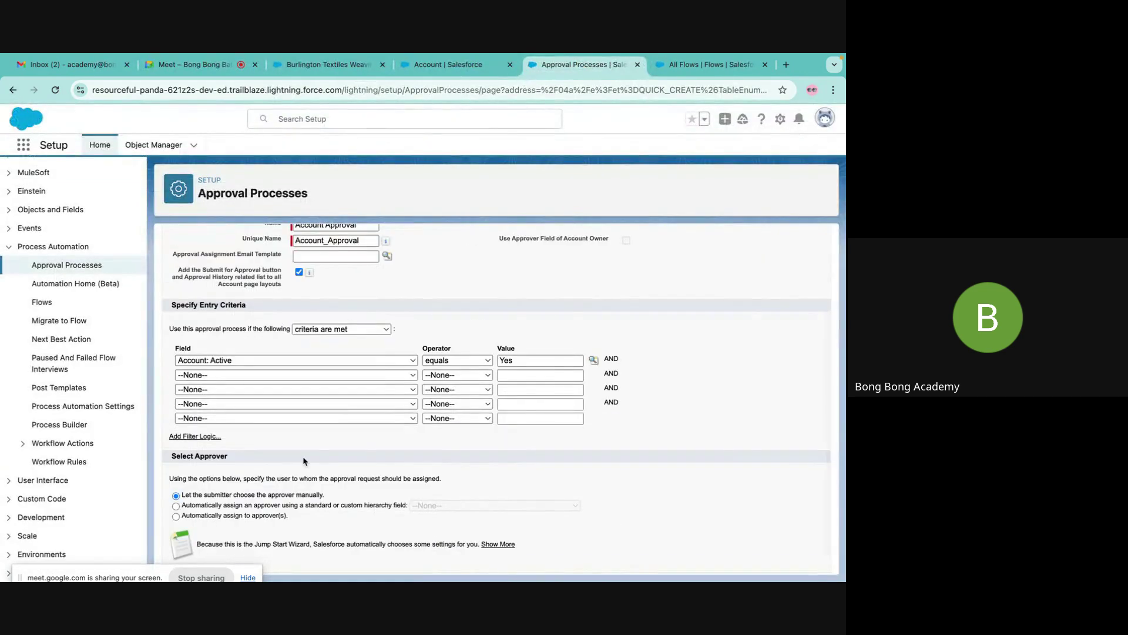
scroll(305, 461, "down", 1)
left_click(374, 559)
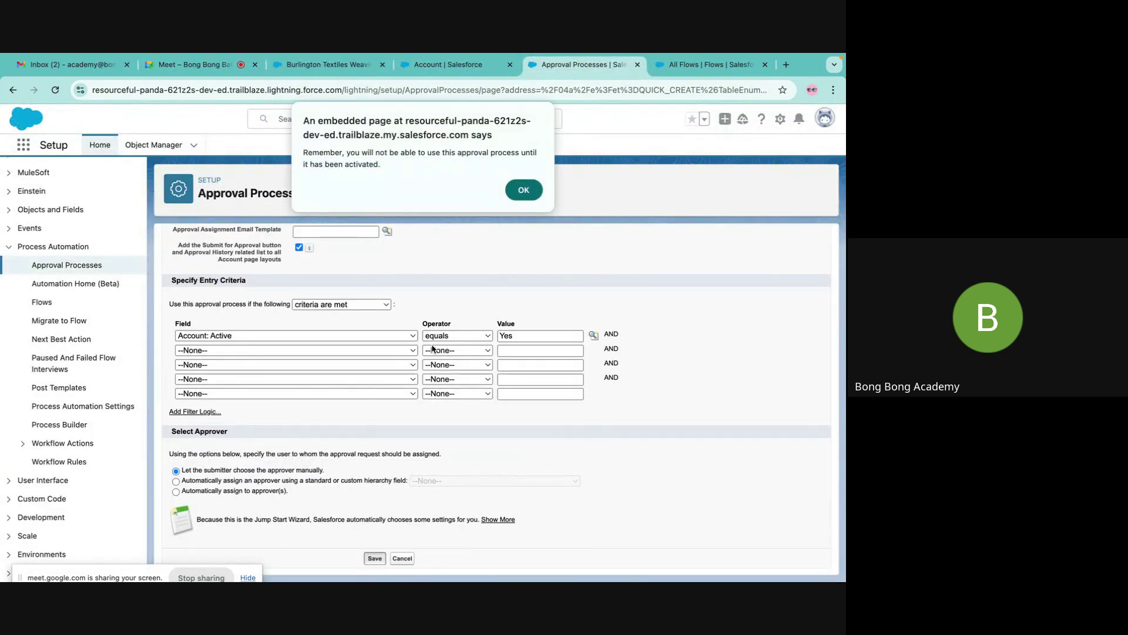
left_click(522, 191)
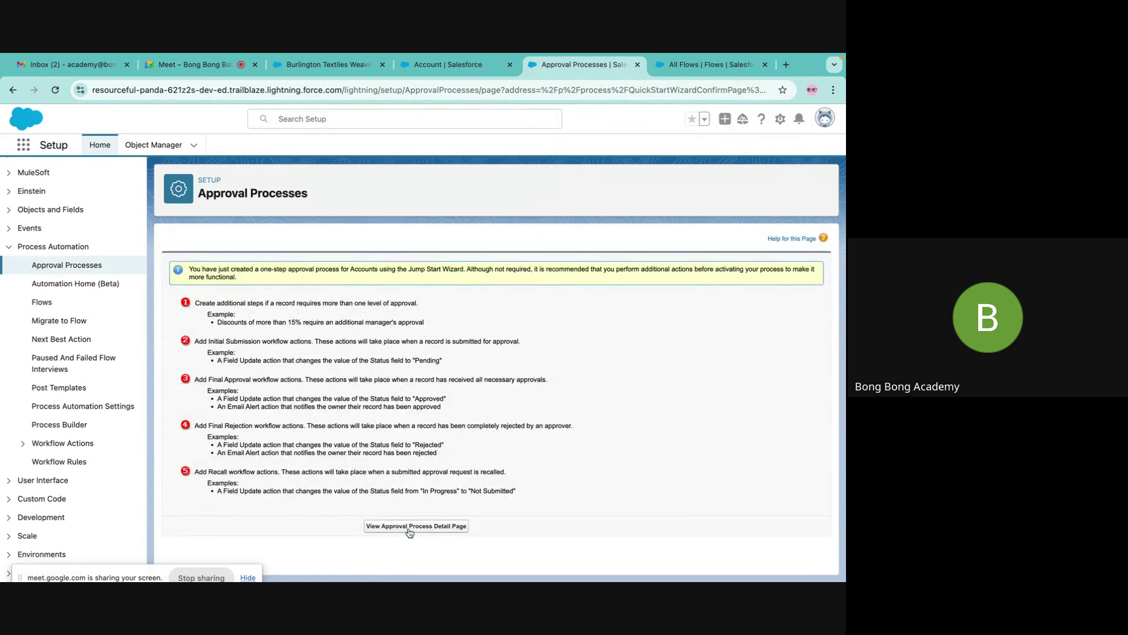
Open the Account Approval detail page and review its steps and actions
left_click(409, 527)
scroll(323, 337, "down", 1)
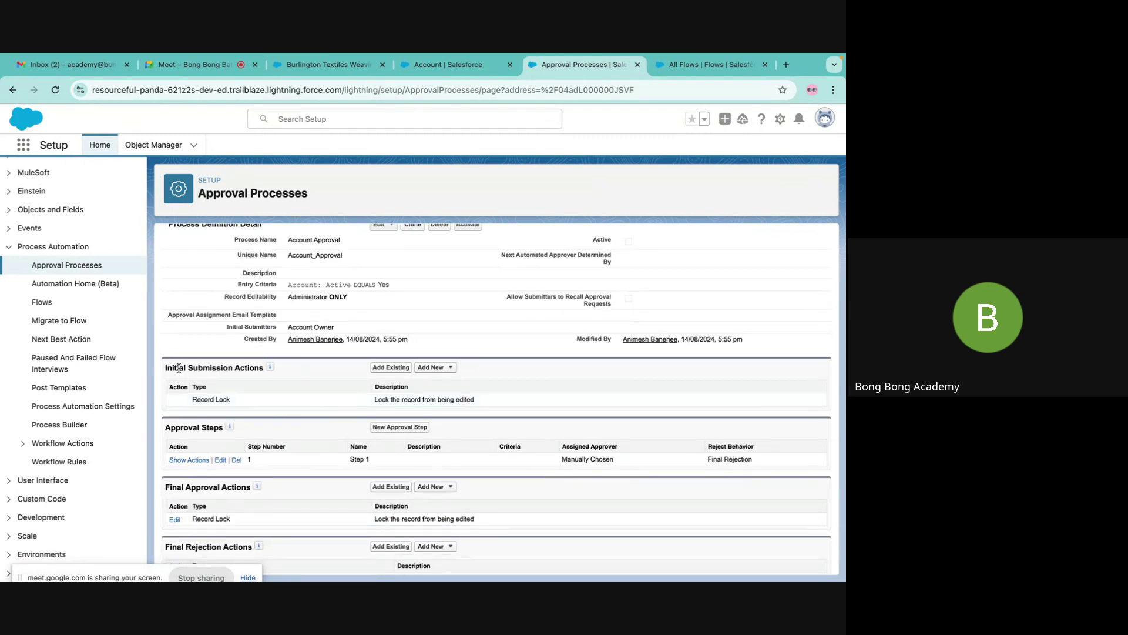
left_click_drag(167, 366, 281, 365)
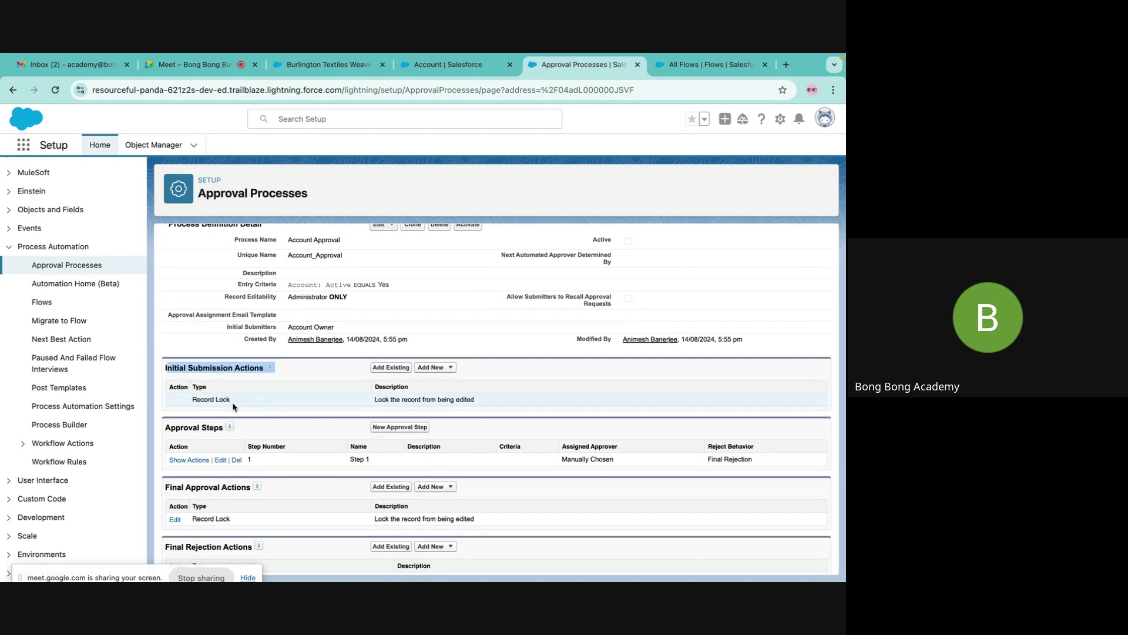
scroll(289, 412, "down", 1)
scroll(289, 412, "down", 1)
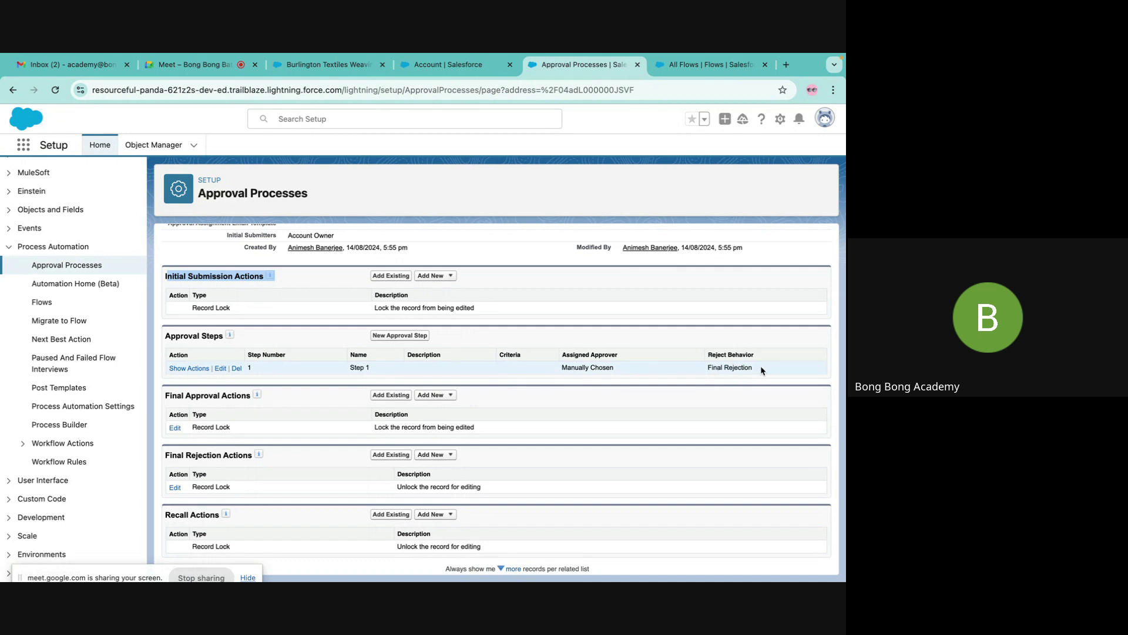
Start a second approval step, try Next without a name, then leave for Approval Processes
left_click(409, 336)
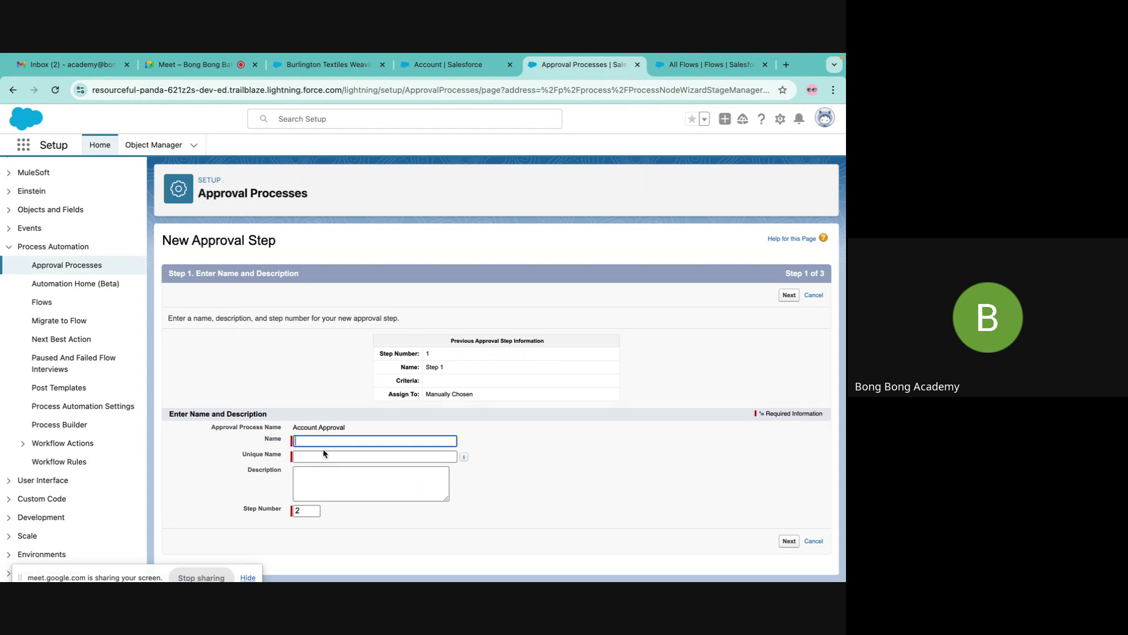
left_click(789, 542)
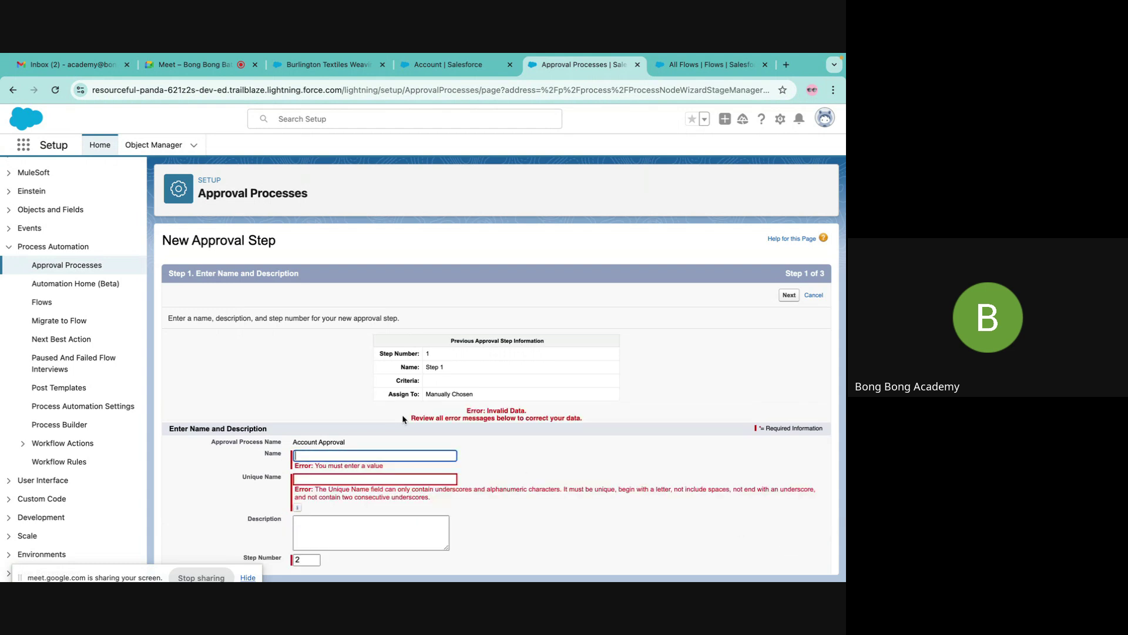
left_click(72, 265)
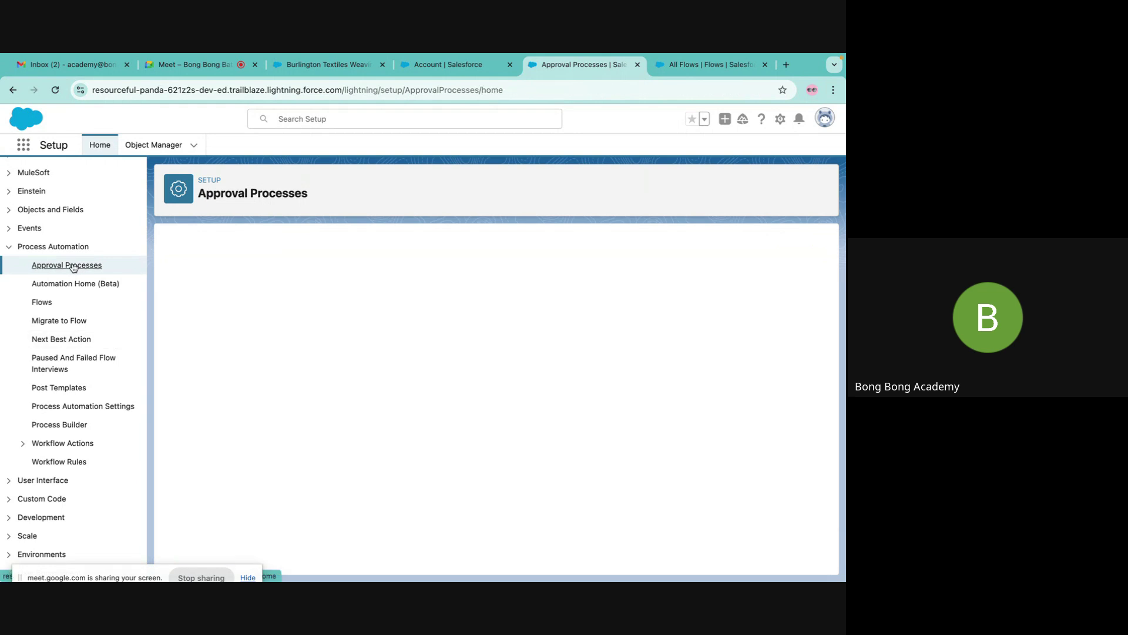
From Account Approval's details, add a new Field Update under Final Approval Actions
left_click(249, 517)
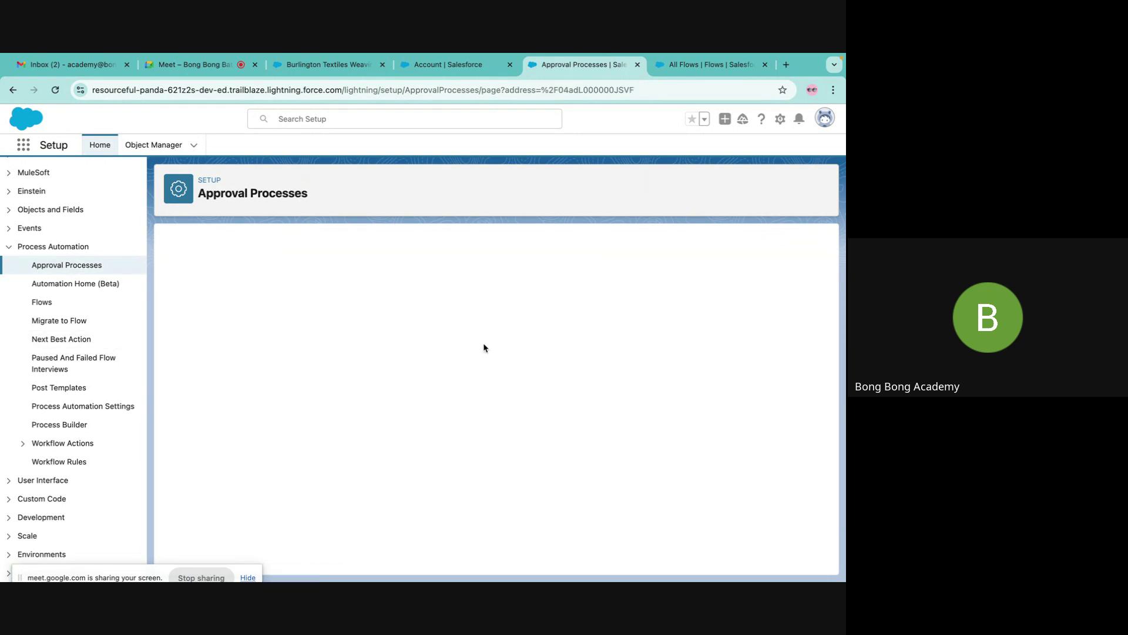
scroll(575, 363, "down", 3)
scroll(576, 363, "down", 1)
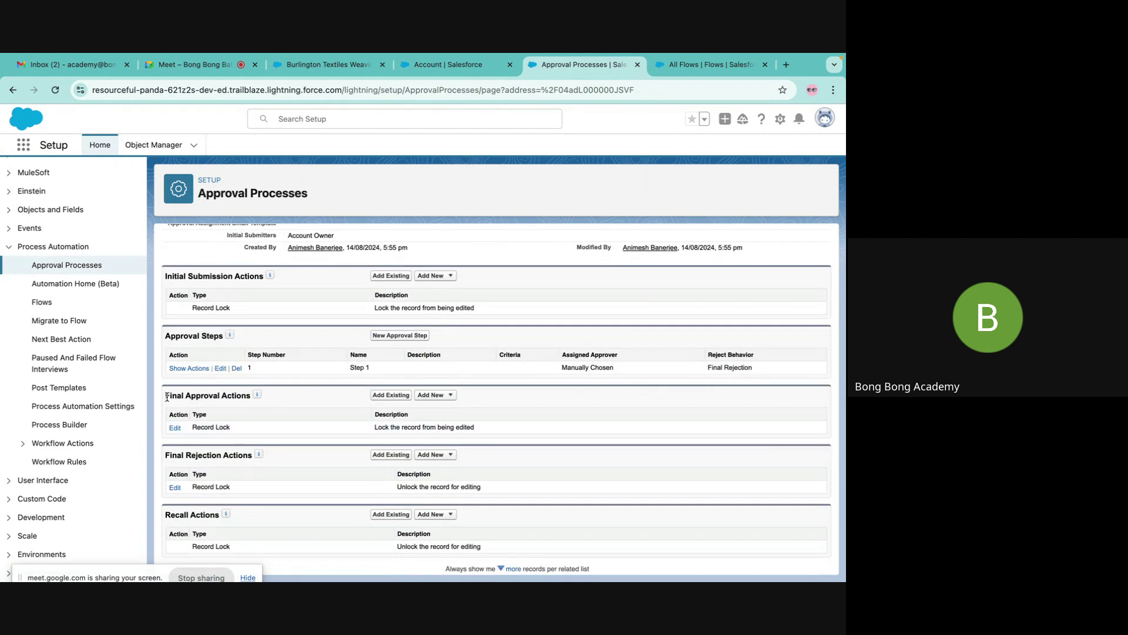
left_click_drag(167, 397, 248, 397)
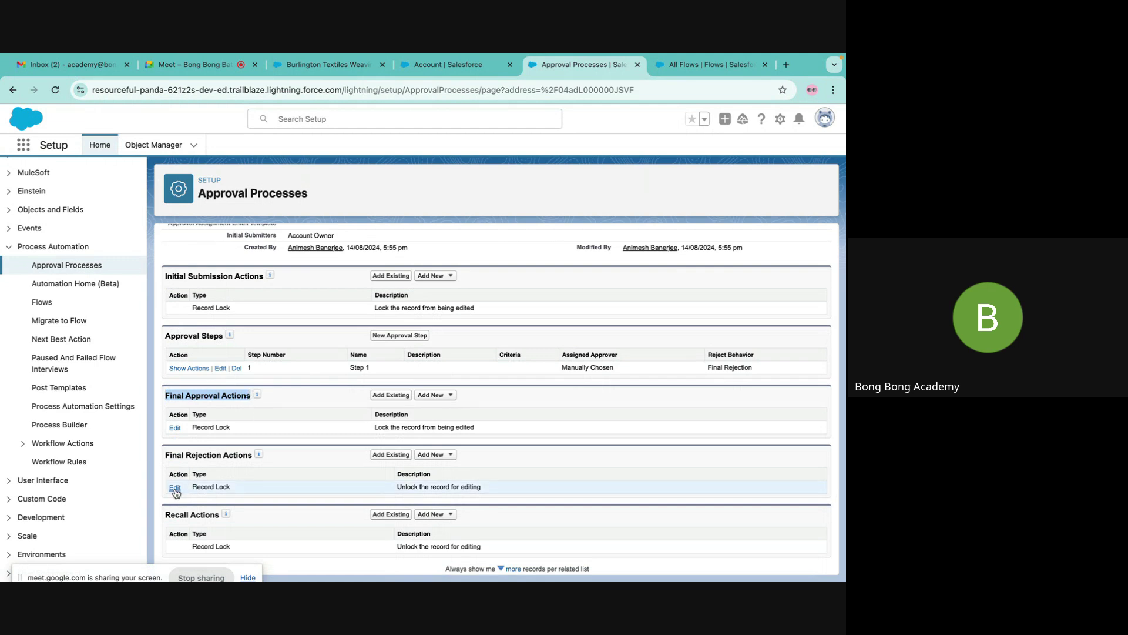
left_click_drag(165, 456, 263, 457)
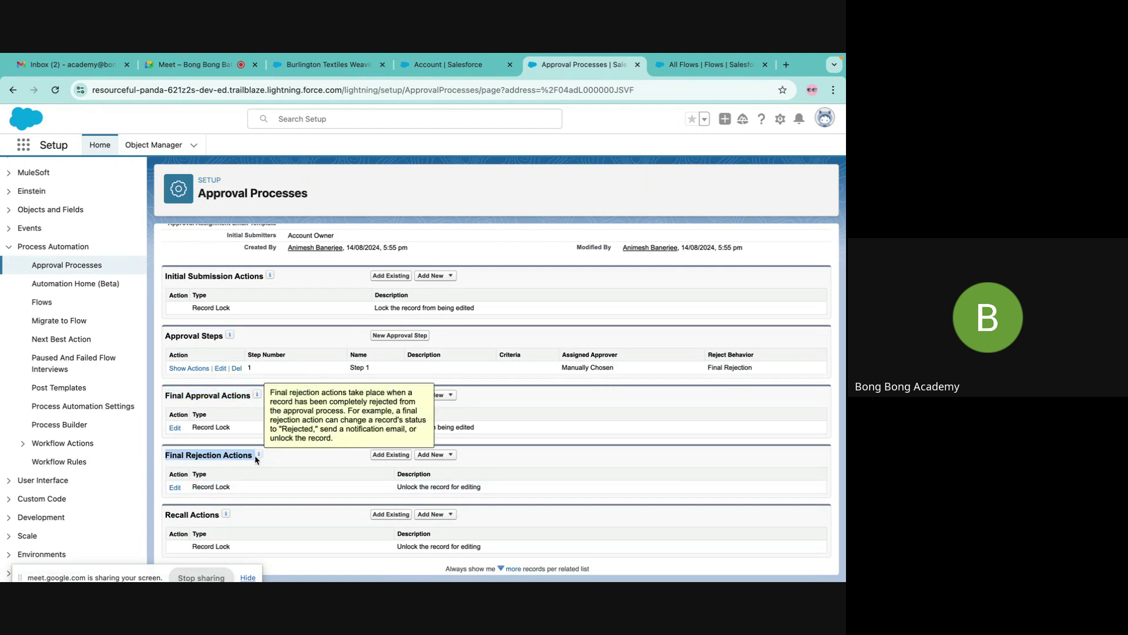
mouse_move(259, 455)
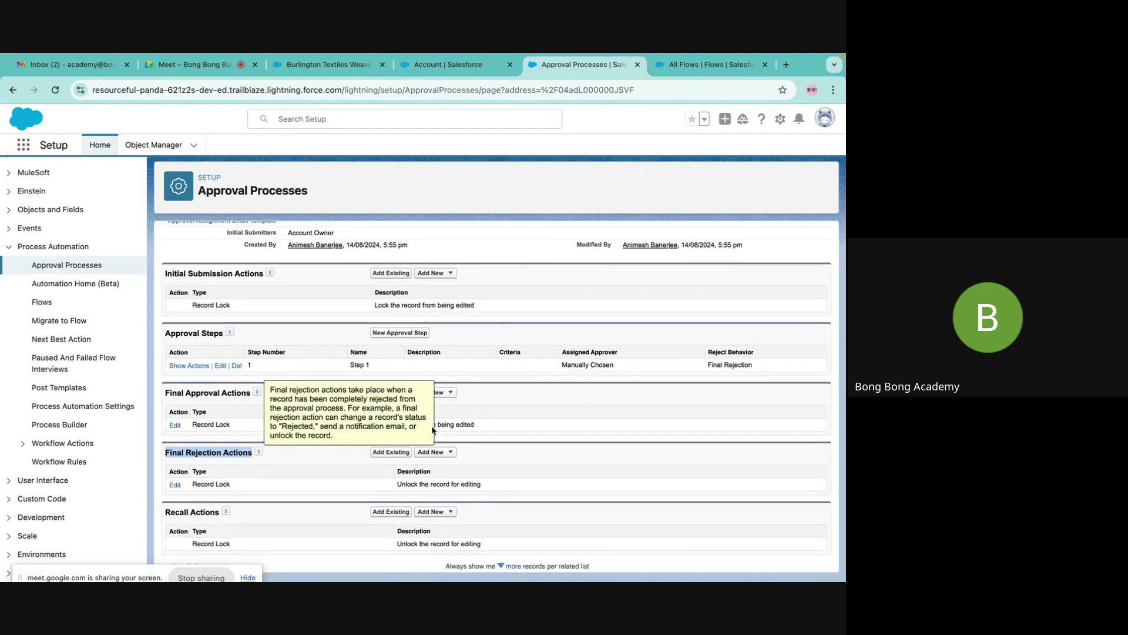
left_click(446, 395)
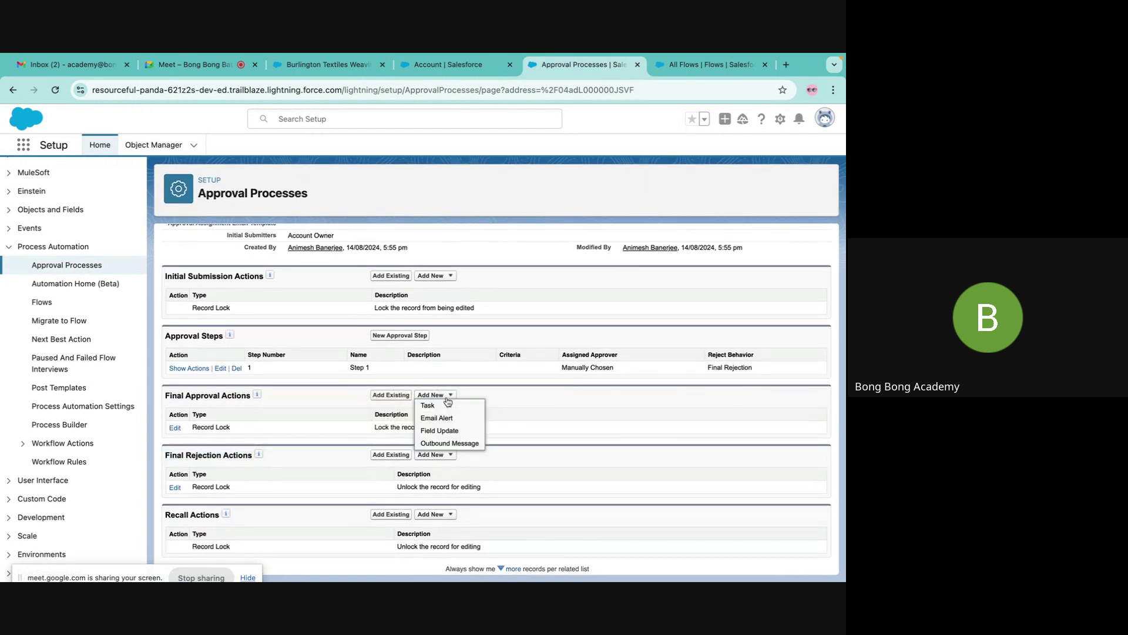
left_click(435, 431)
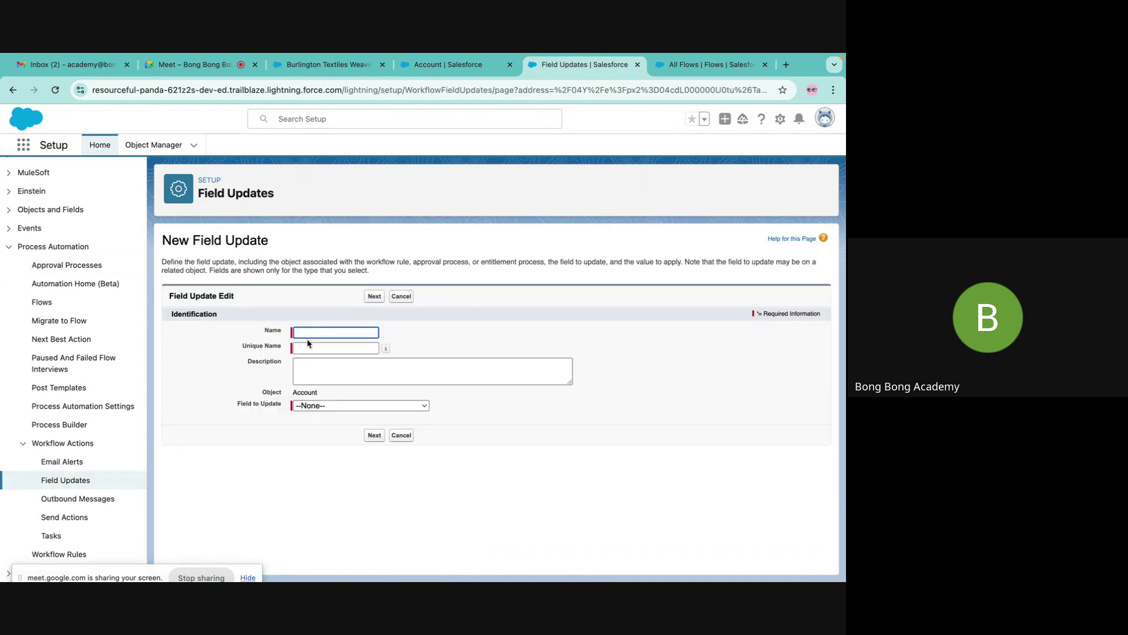
Name the field update Account Activated (Account_Activated) and target the Description field
left_click(306, 333)
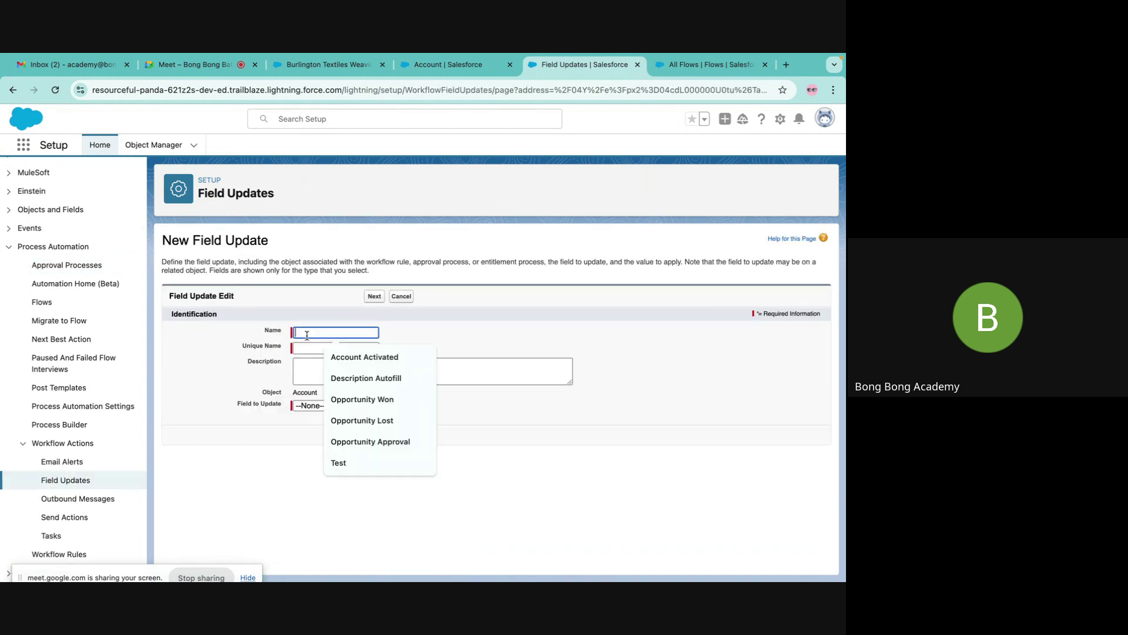
left_click(346, 356)
left_click(329, 347)
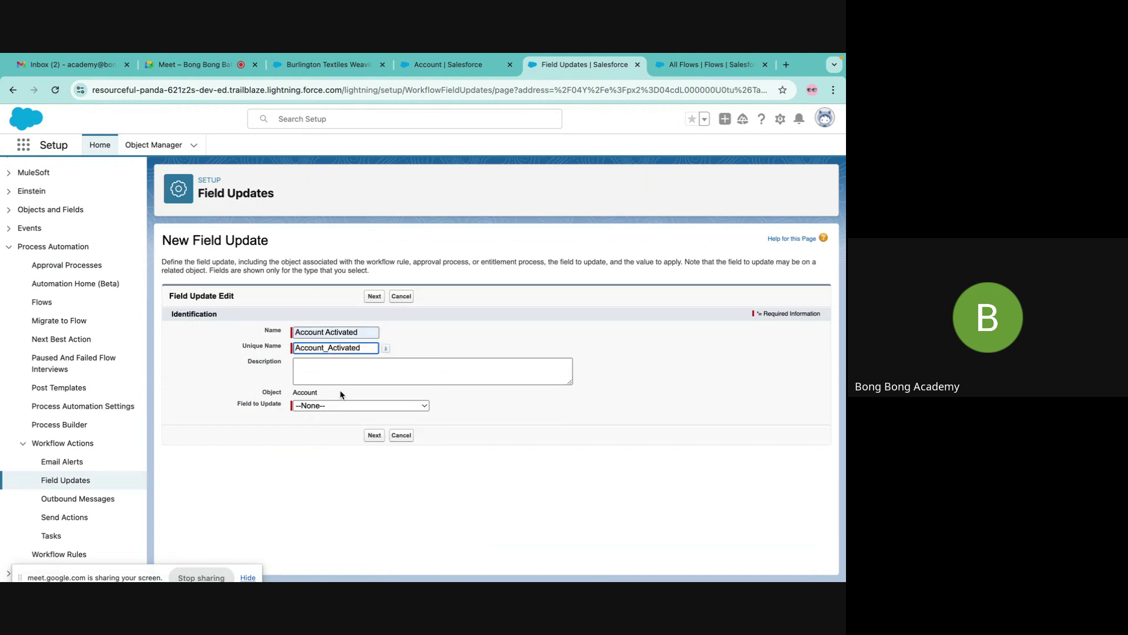
left_click(330, 405)
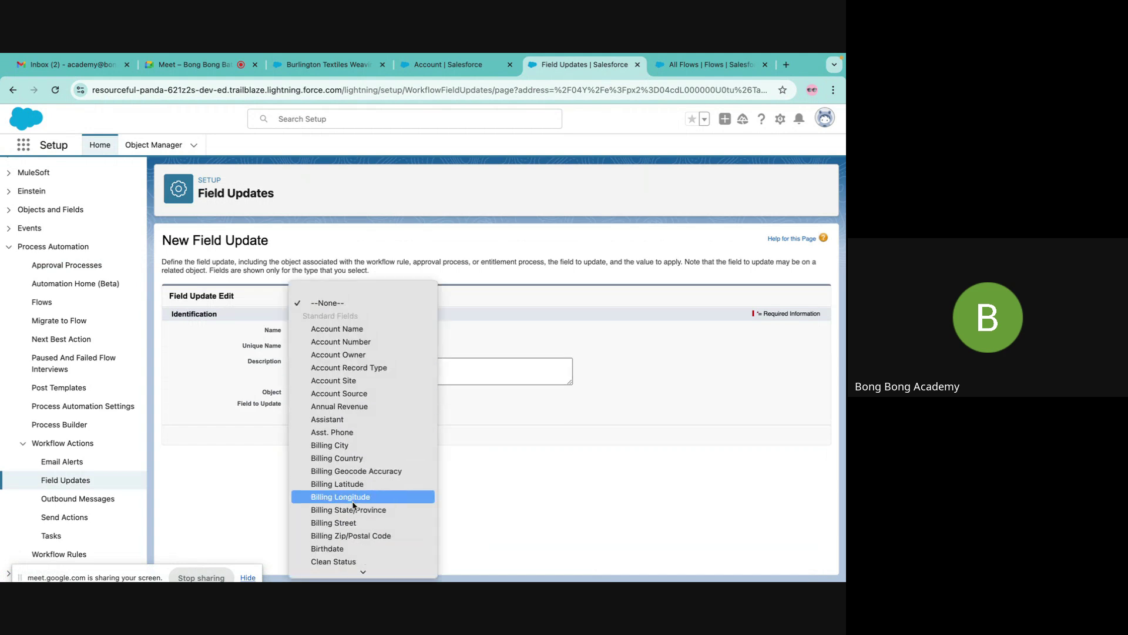
scroll(353, 504, "down", 5)
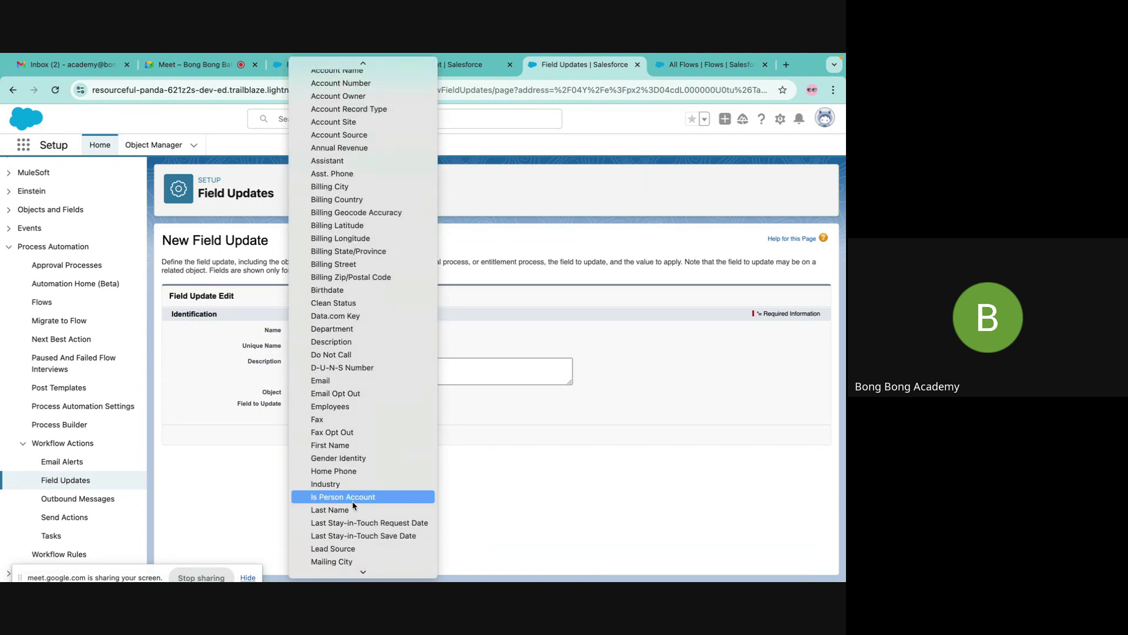
scroll(353, 504, "down", 10)
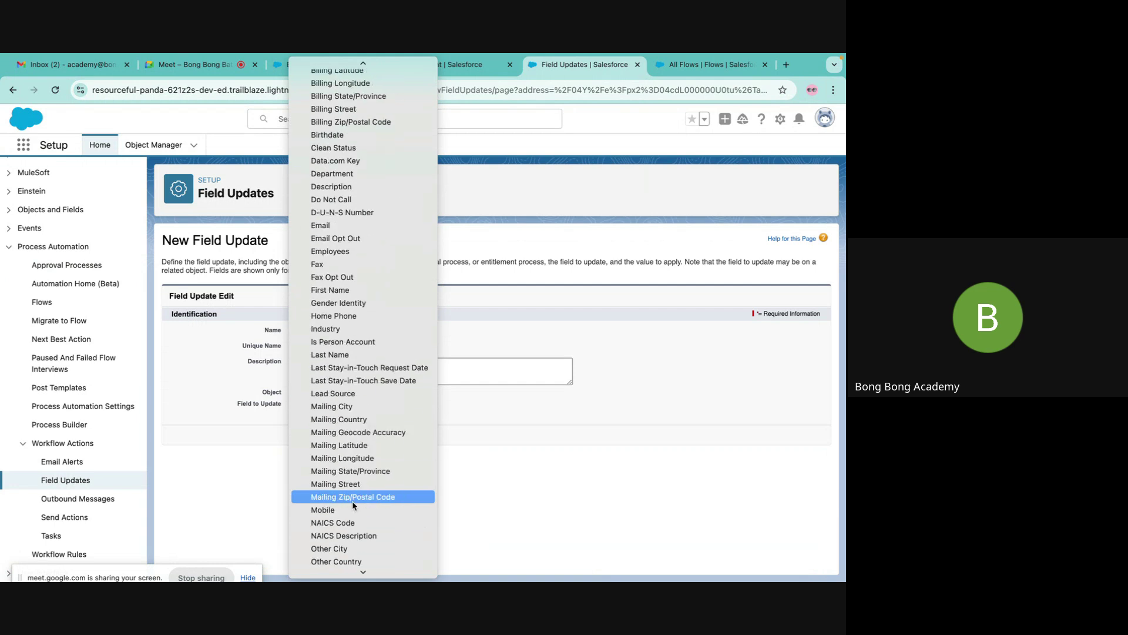
scroll(353, 505, "up", 10)
scroll(353, 504, "up", 3)
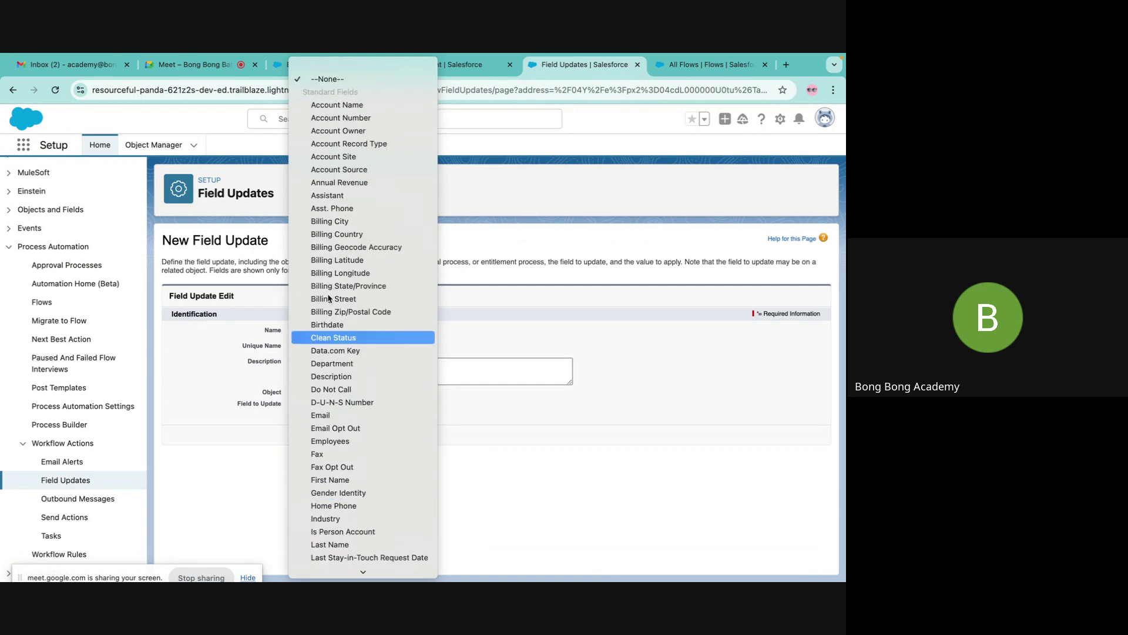
scroll(347, 338, "down", 5)
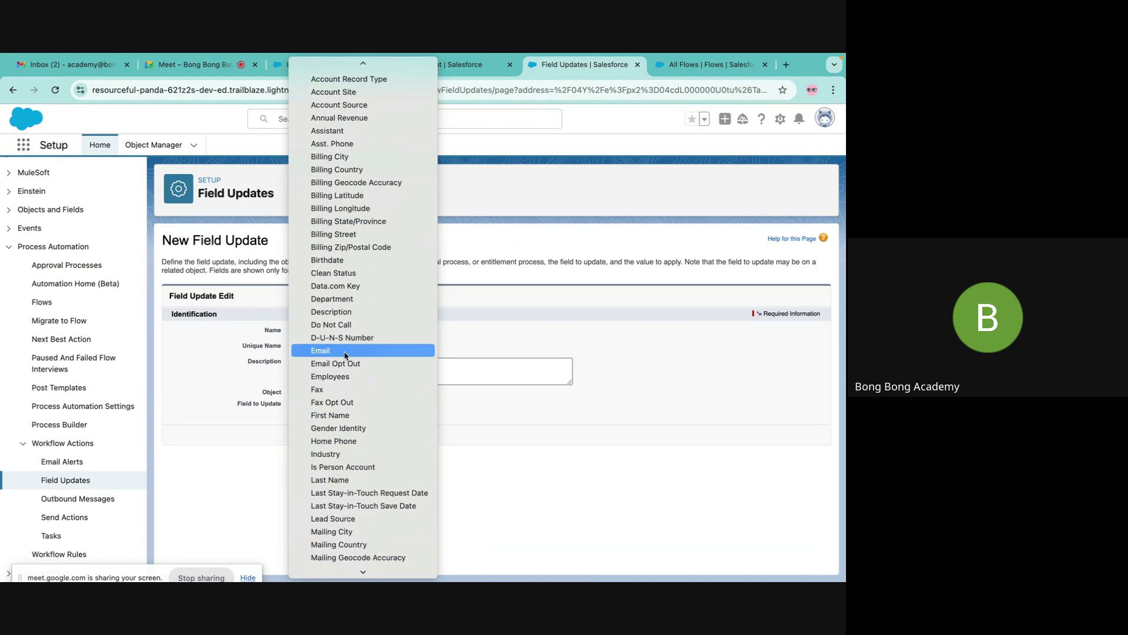
scroll(345, 355, "down", 5)
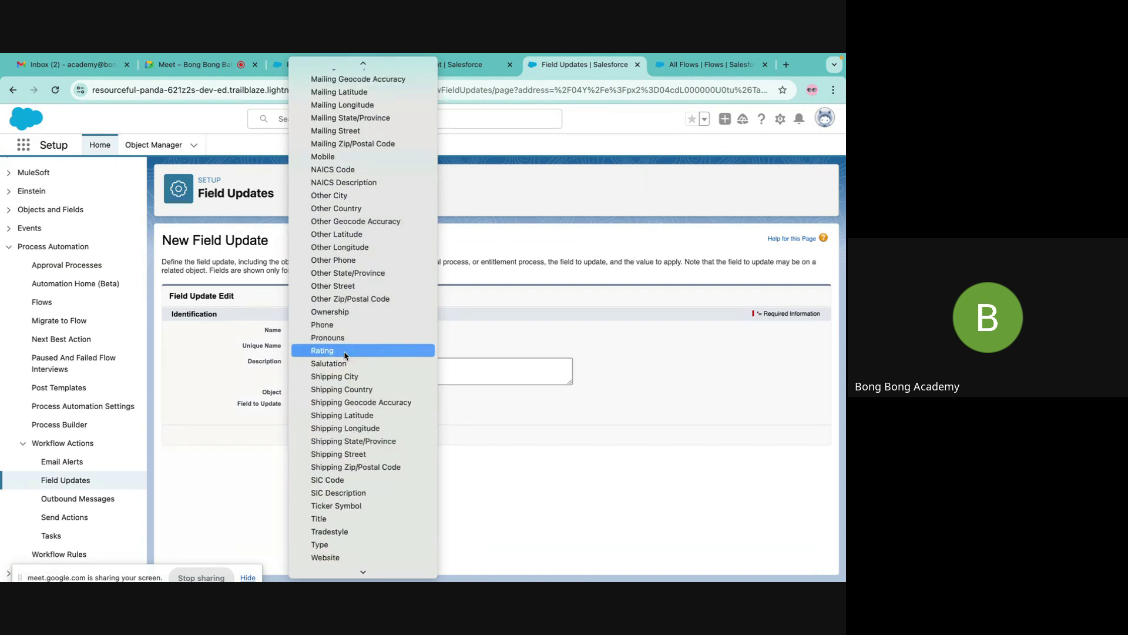
scroll(344, 350, "up", 10)
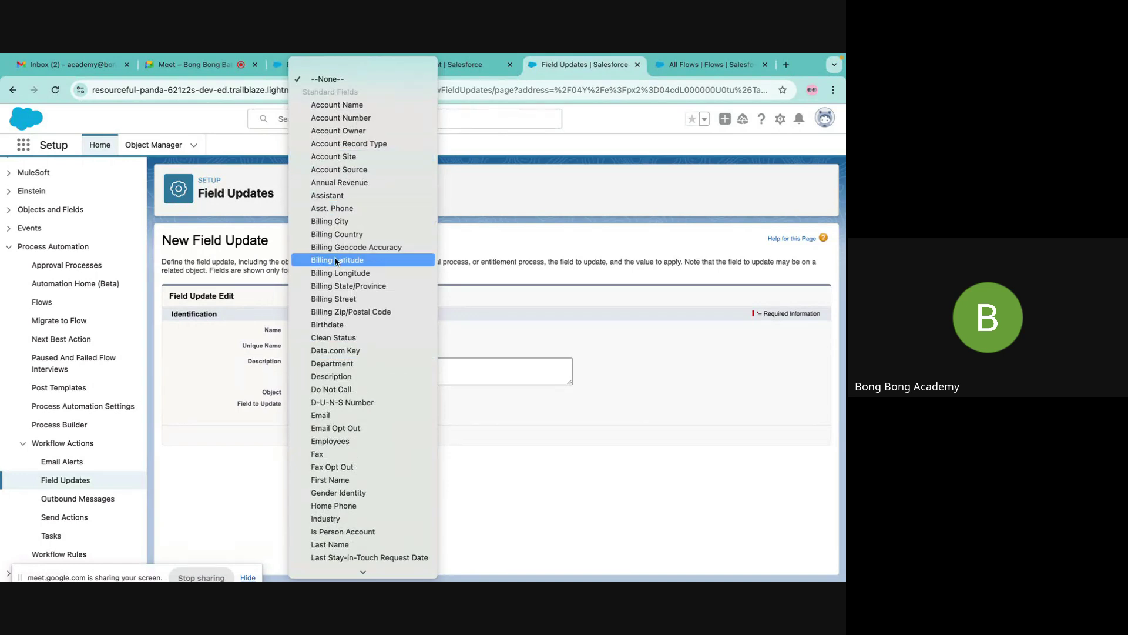
left_click(330, 377)
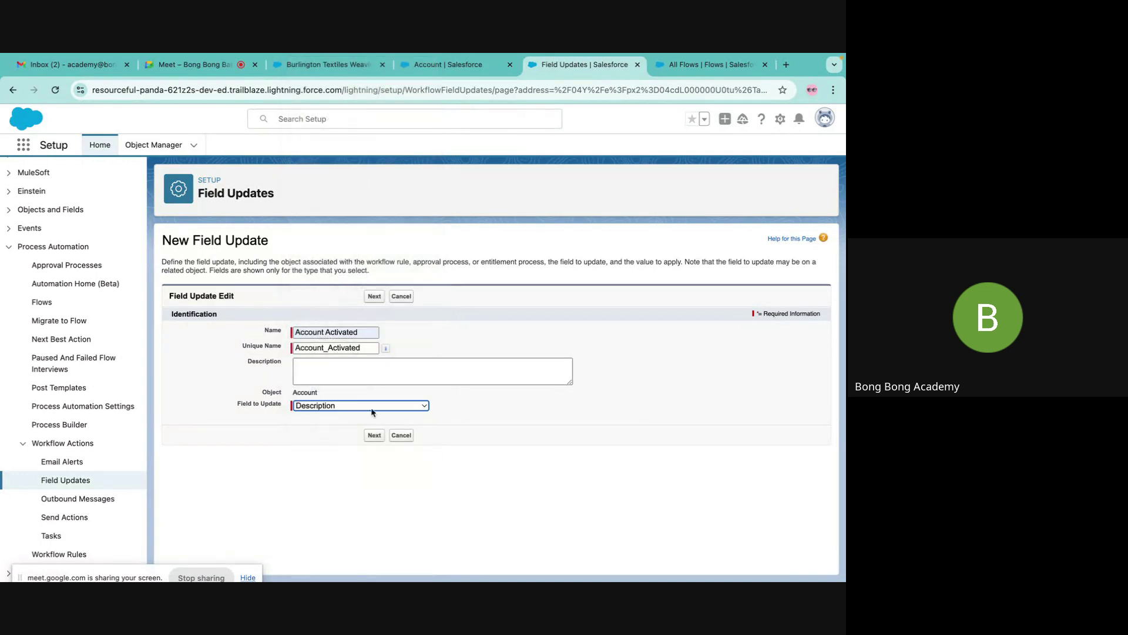
Set the new value by formula to "Account is Approved" and save
left_click(370, 503)
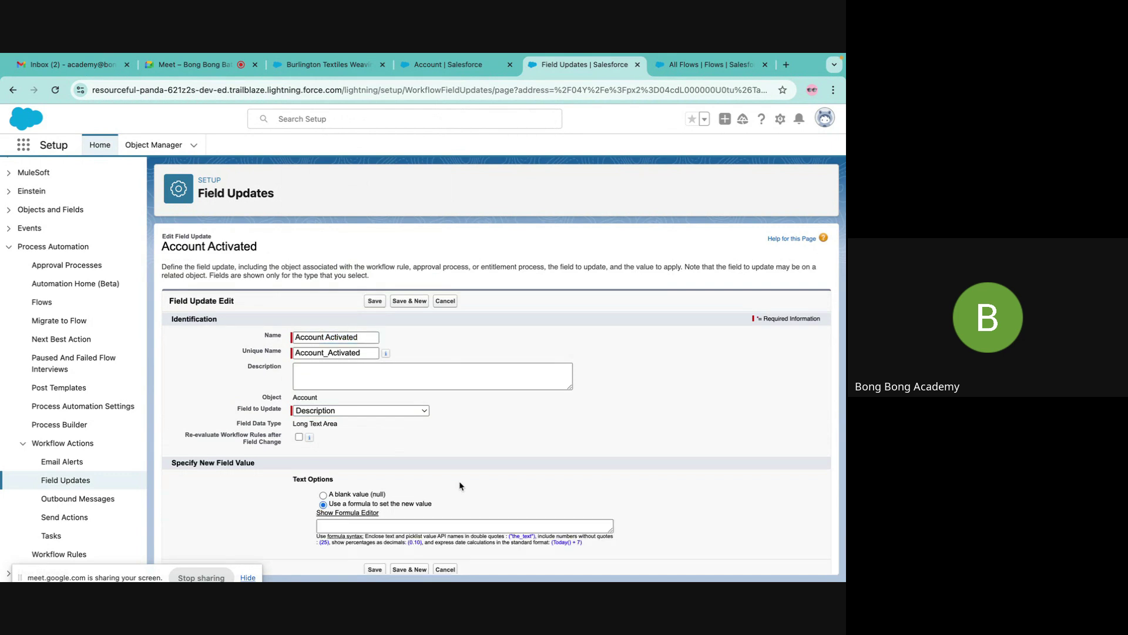
scroll(460, 481, "down", 1)
left_click(377, 514)
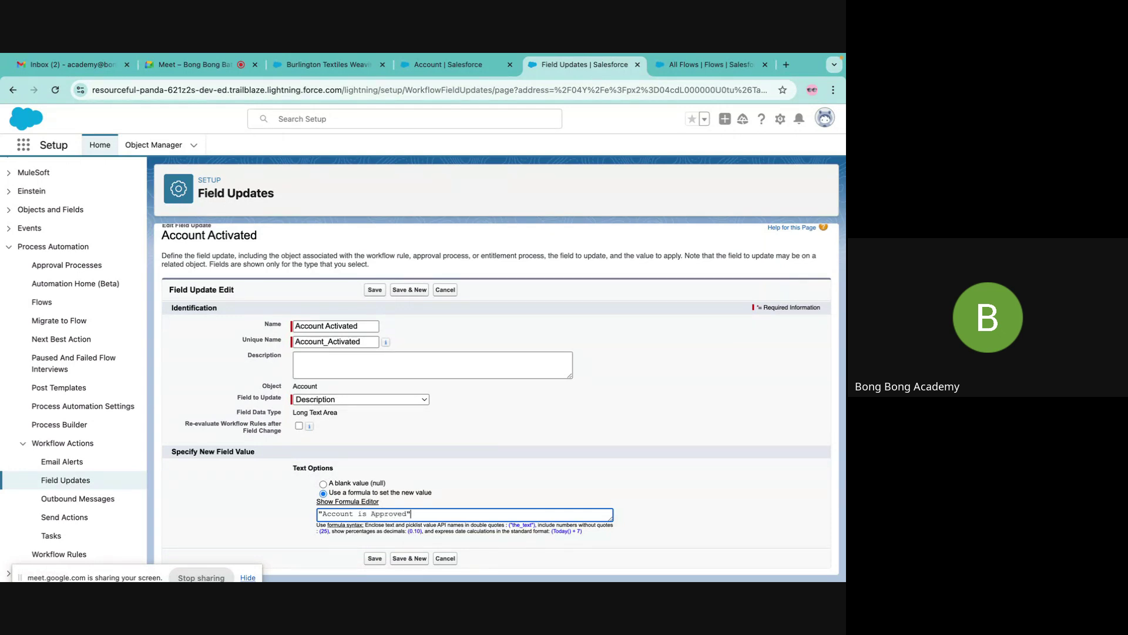
left_click(374, 560)
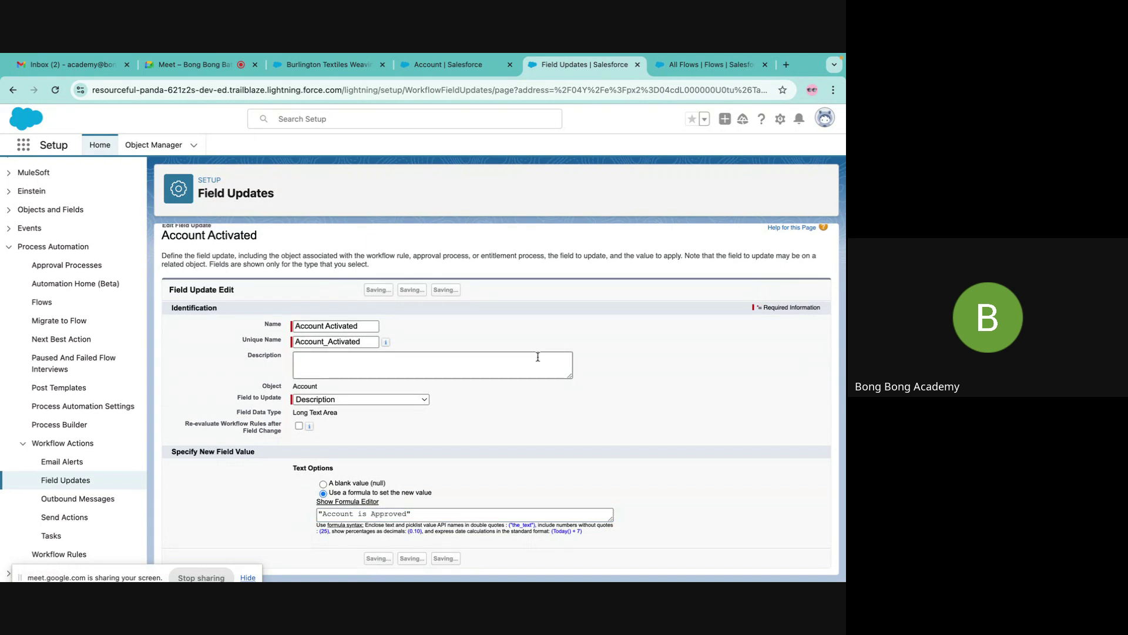
scroll(523, 384, "down", 3)
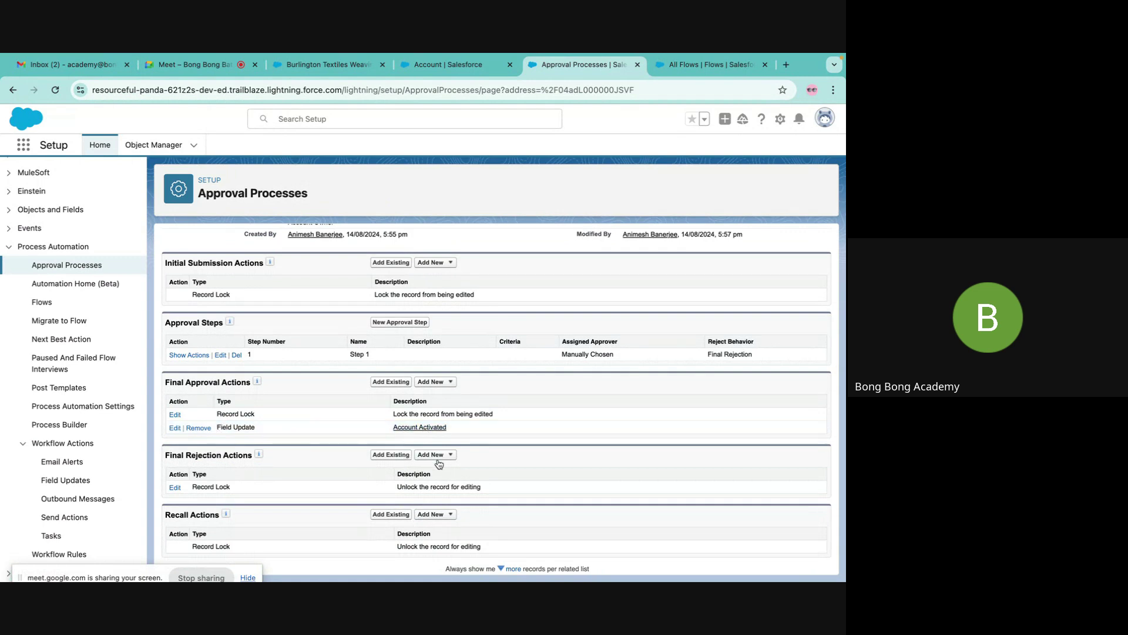
Add a rejection Field Update named Account Rejected with unique name Account_Rejected
left_click(435, 457)
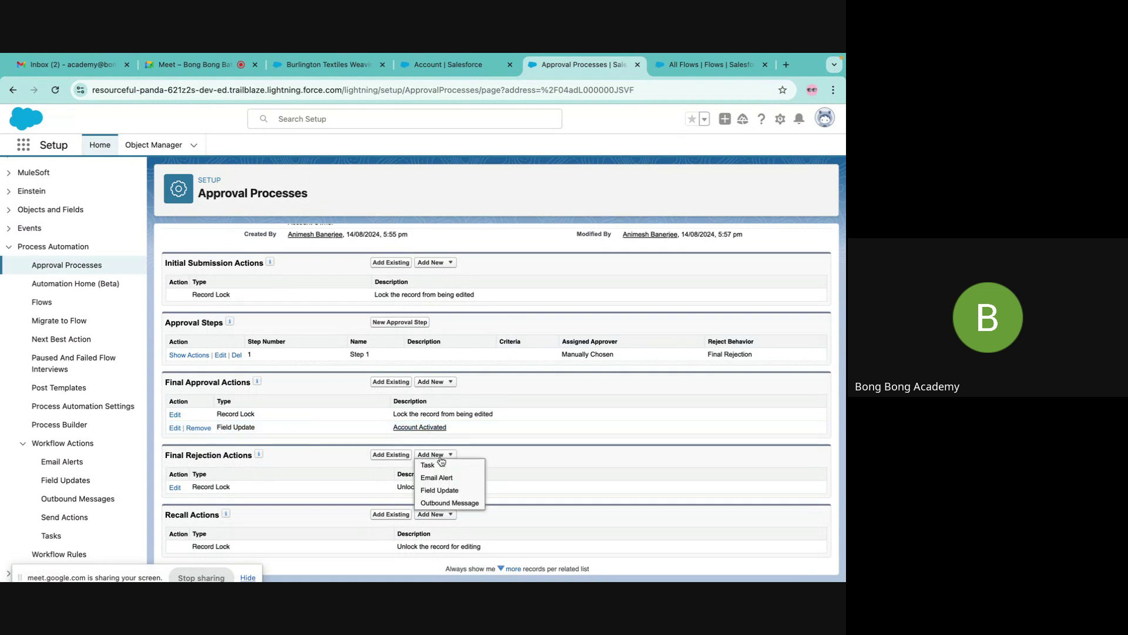
left_click(433, 491)
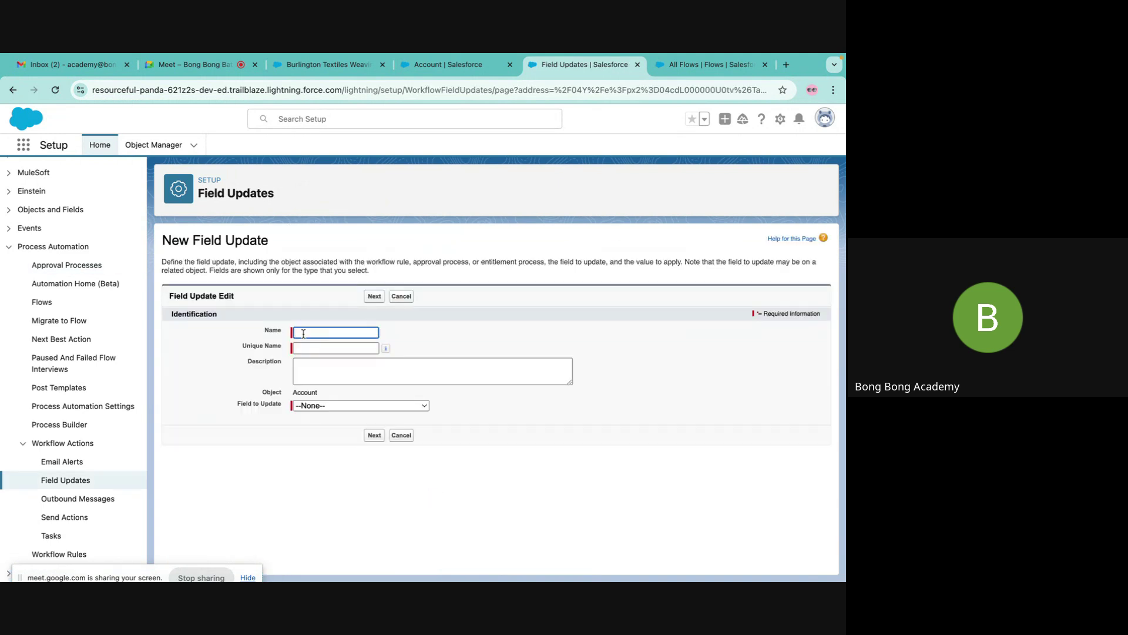
left_click(335, 333)
left_click(343, 355)
left_click(340, 348)
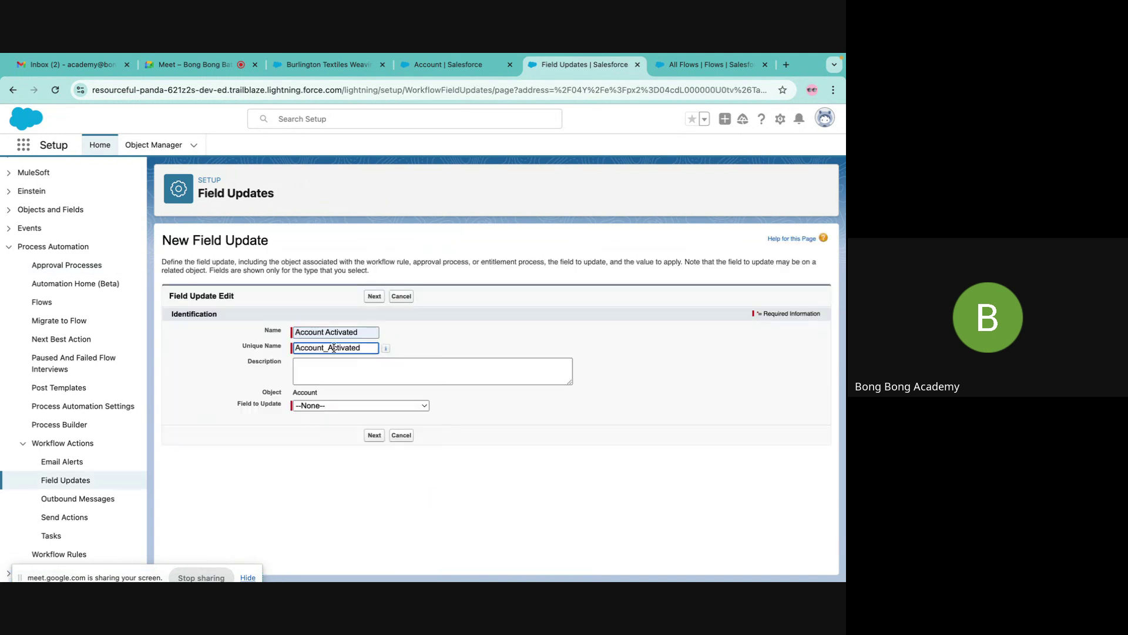
left_click(326, 407)
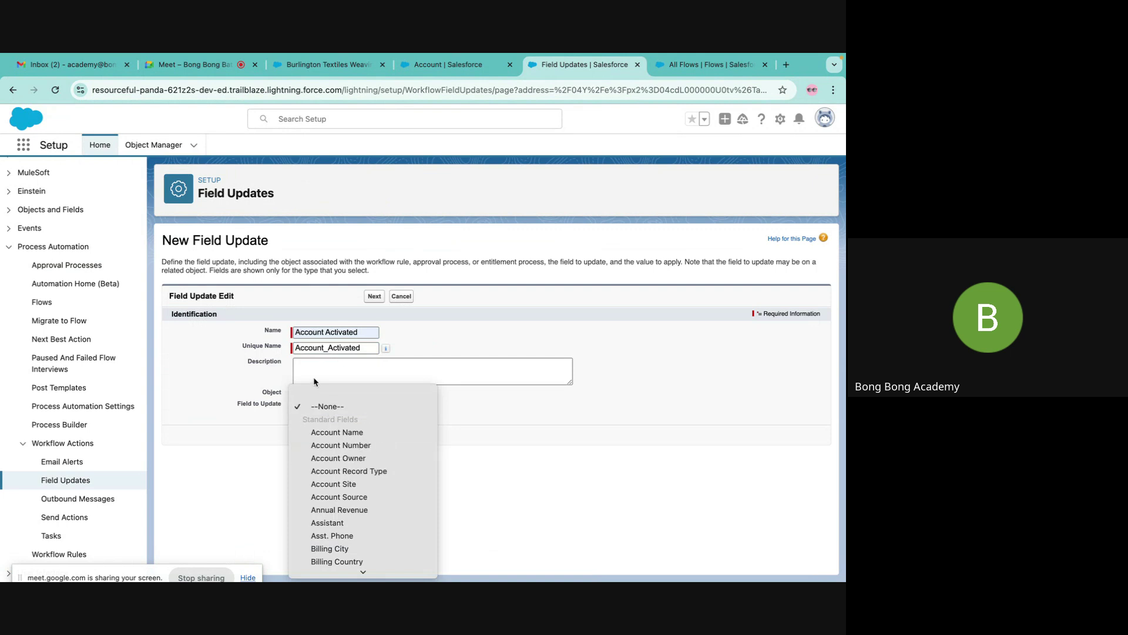
left_click(342, 338)
triple_click(340, 333)
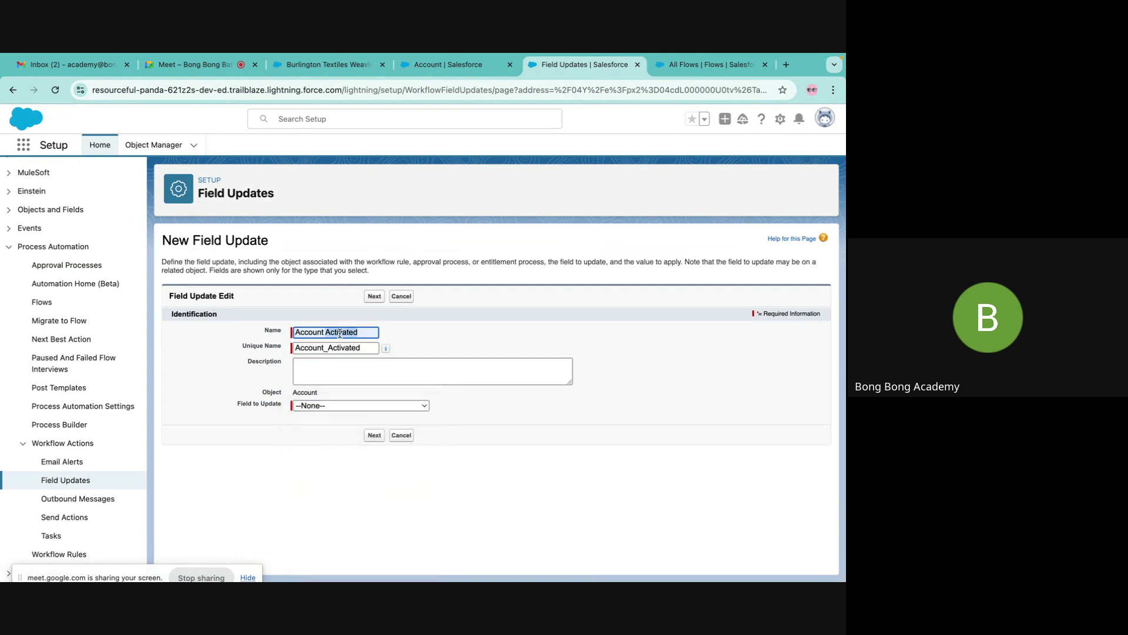
type("Account Reje")
double_click(347, 333)
key("ctrl+c")
left_click_drag(360, 347, 327, 347)
key("ctrl+v")
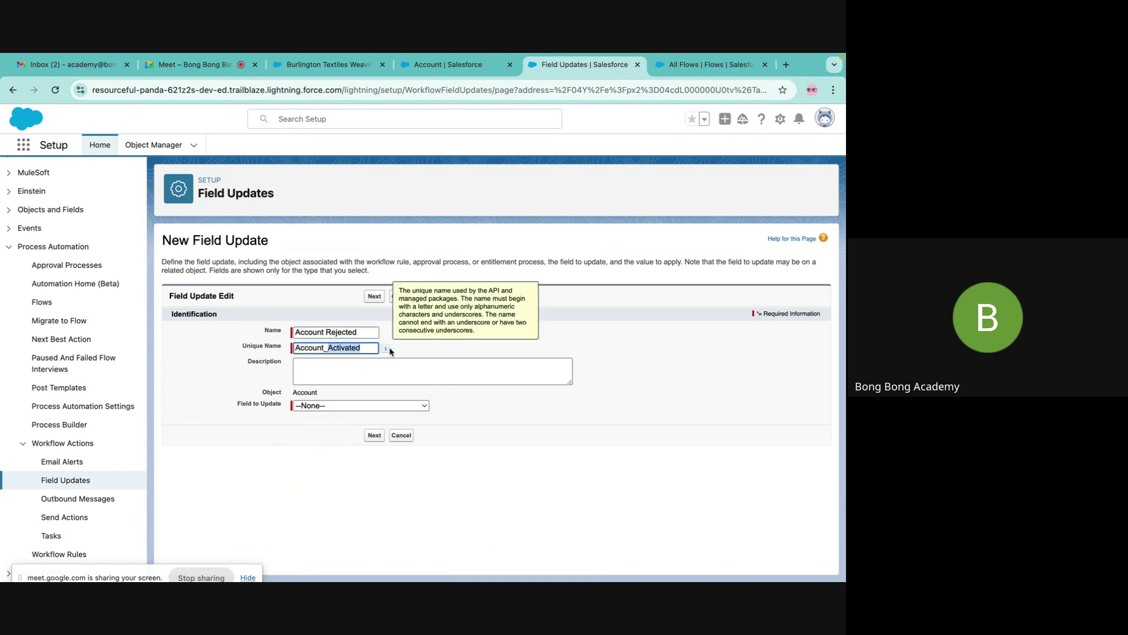
Target Description with formula value "Account is rejected" and save the field update
left_click(334, 406)
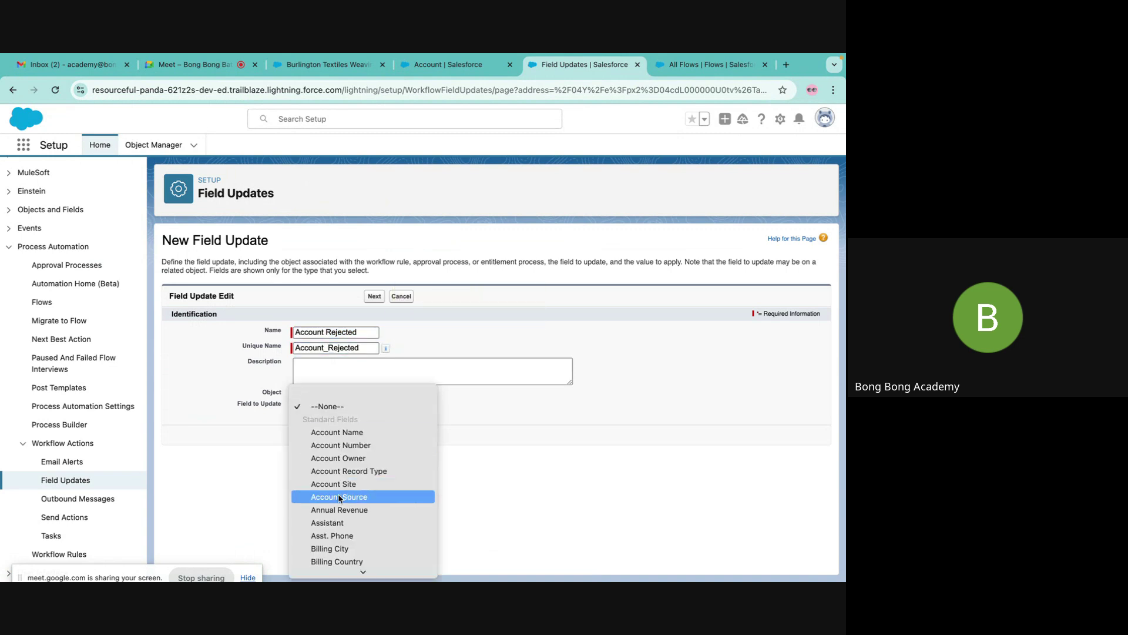
scroll(339, 508, "down", 8)
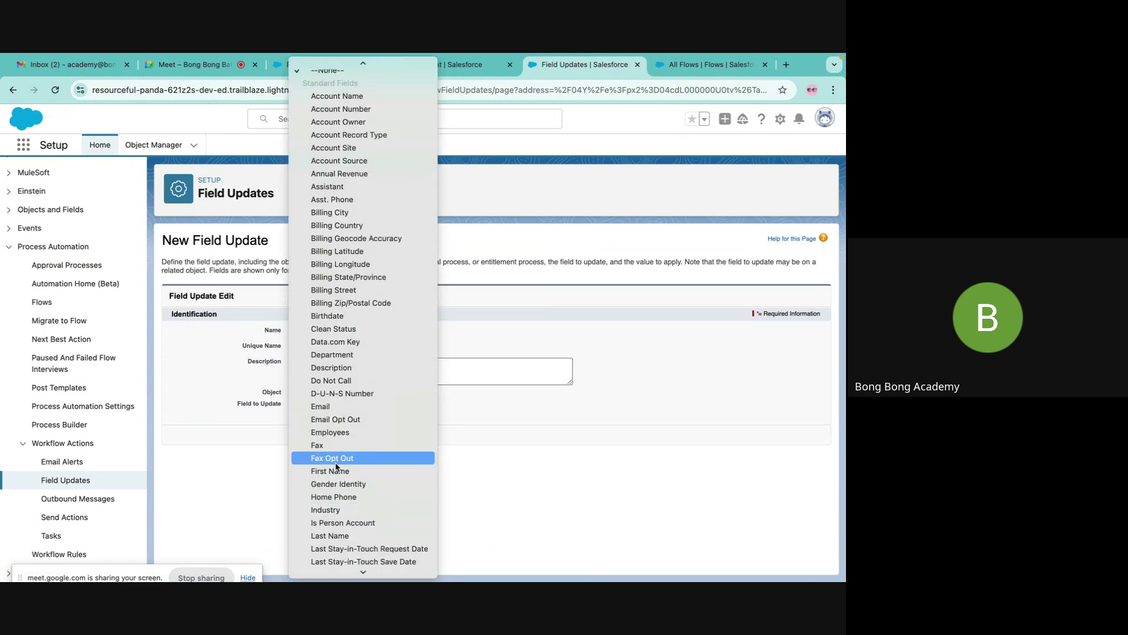
left_click(326, 355)
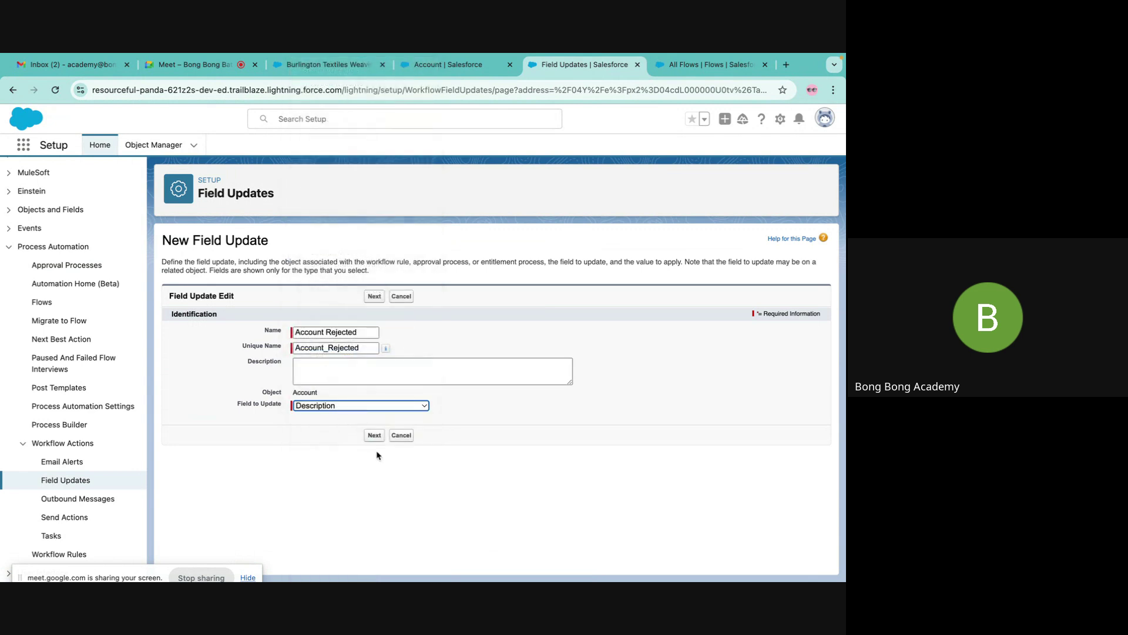
left_click(391, 497)
left_click(379, 527)
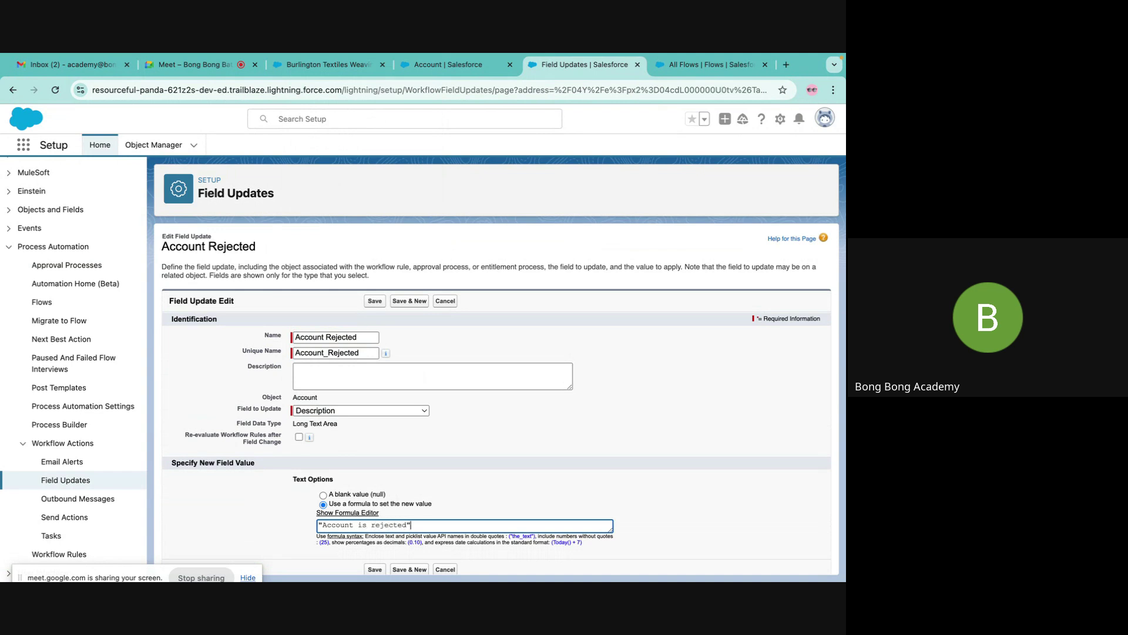
left_click(375, 569)
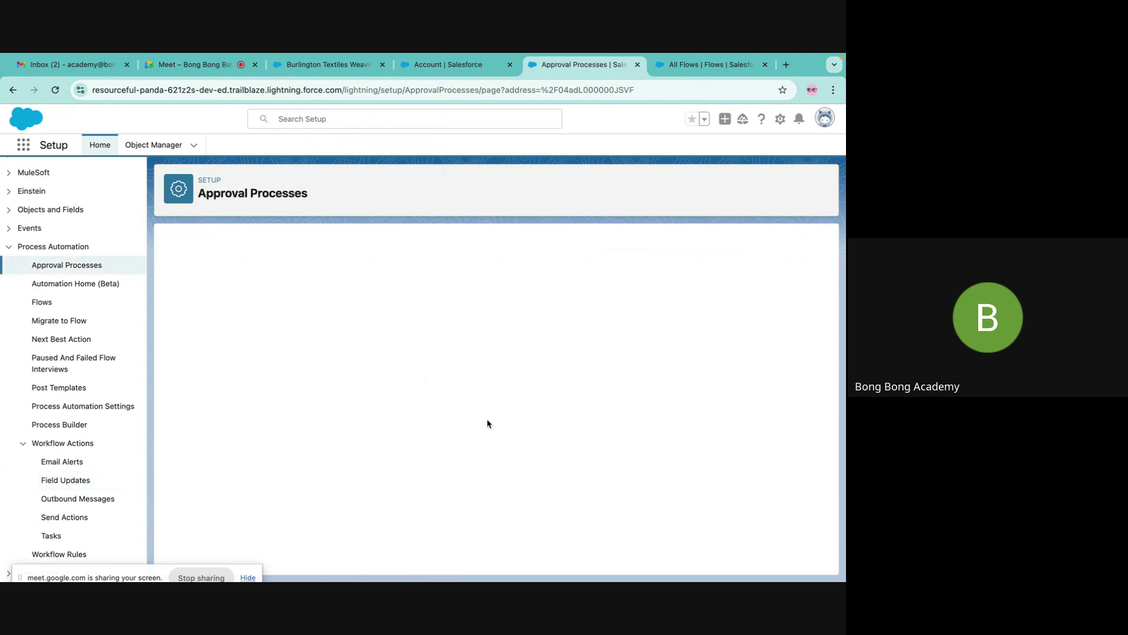
Activate Account Approval, confirm, and switch to the Account Flow Triggers page
scroll(488, 423, "down", 5)
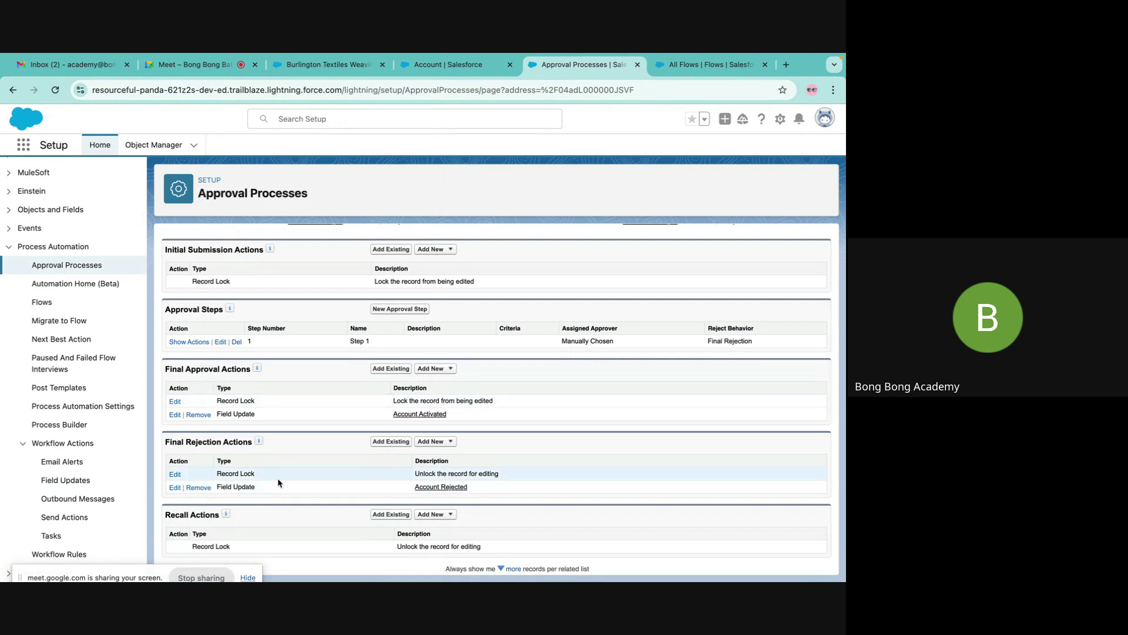
scroll(277, 478, "up", 5)
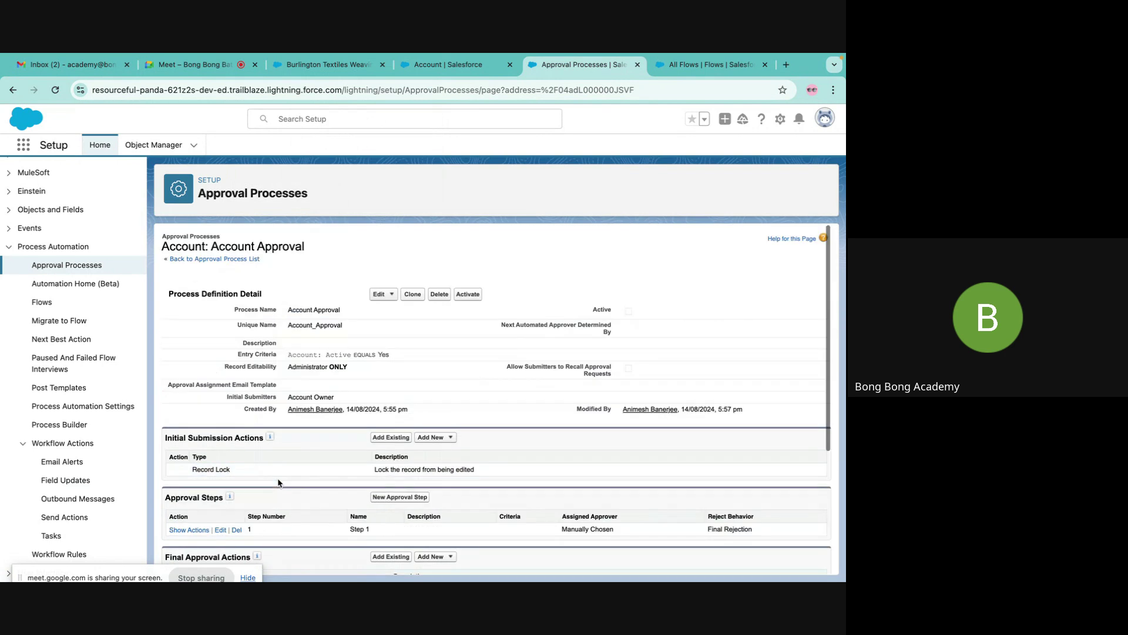
left_click(465, 298)
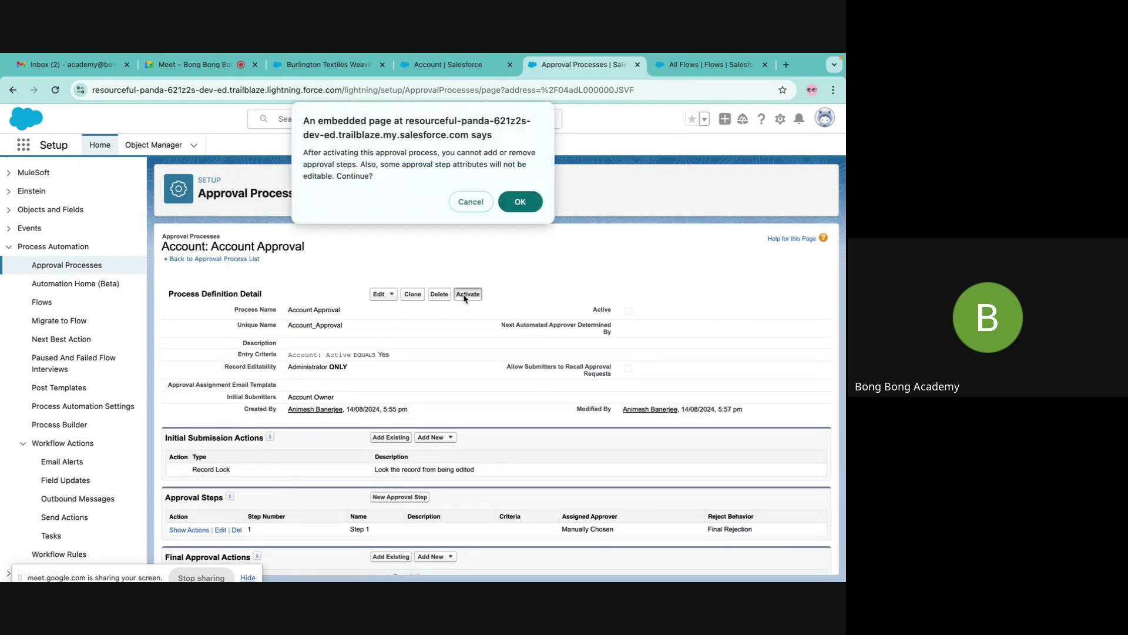
left_click(521, 203)
left_click(432, 66)
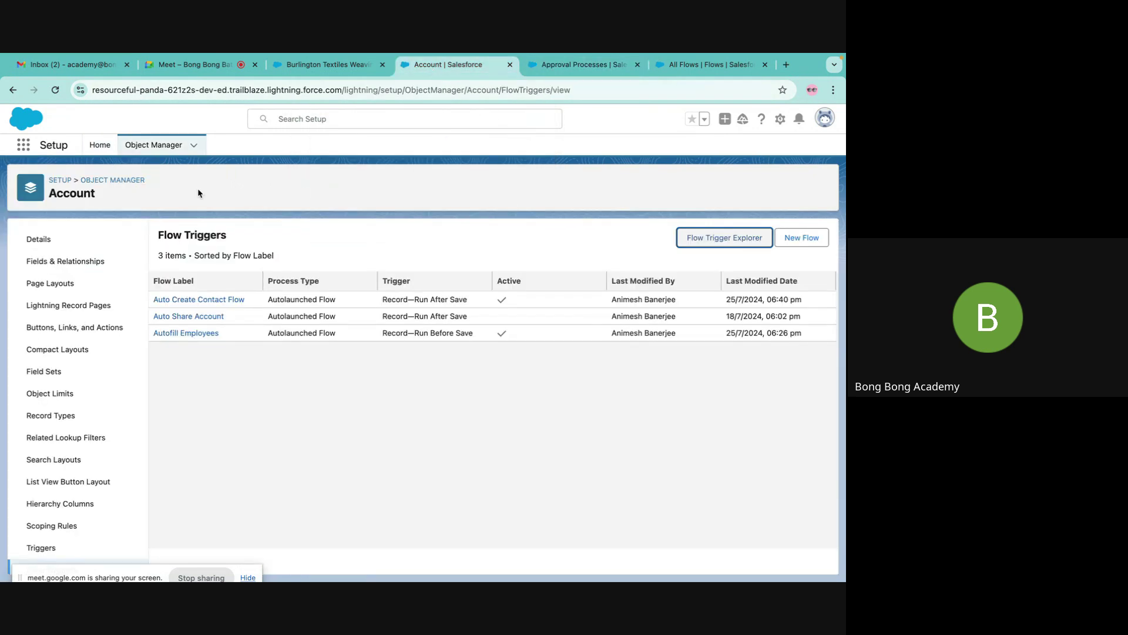
Open the Burlington Textiles Corp of America account from recently viewed accounts
left_click(312, 66)
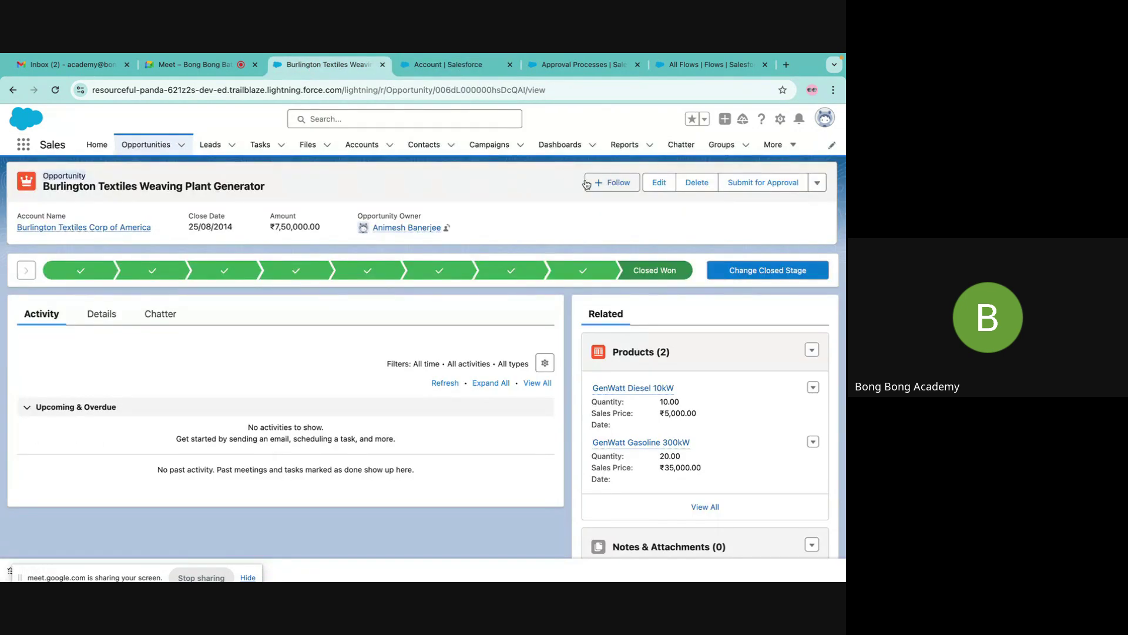
left_click(353, 145)
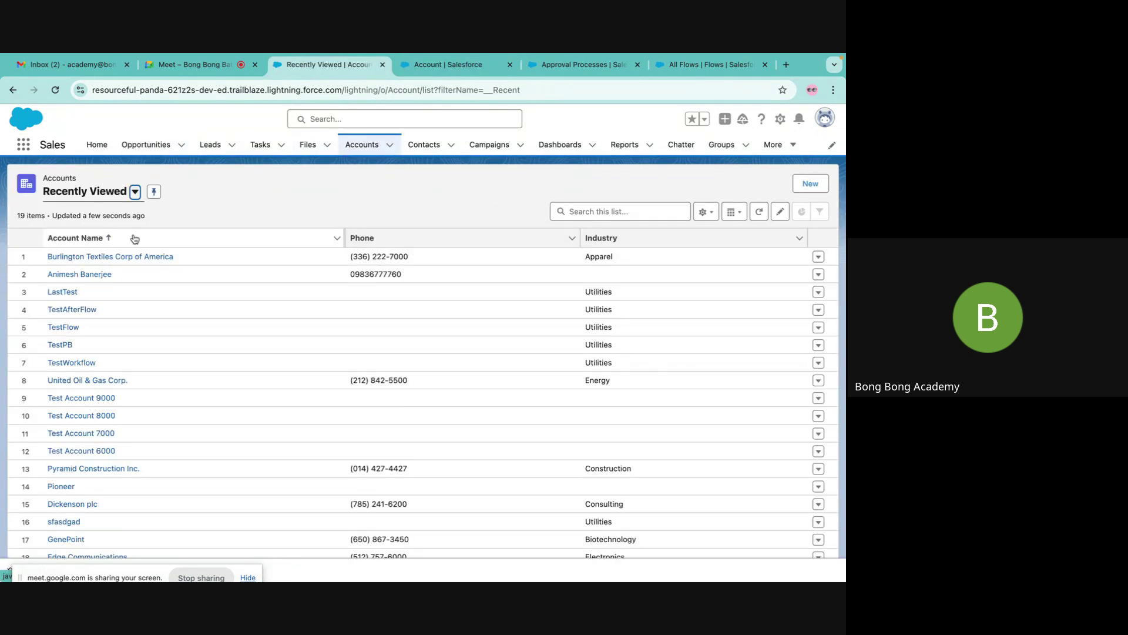
left_click(103, 257)
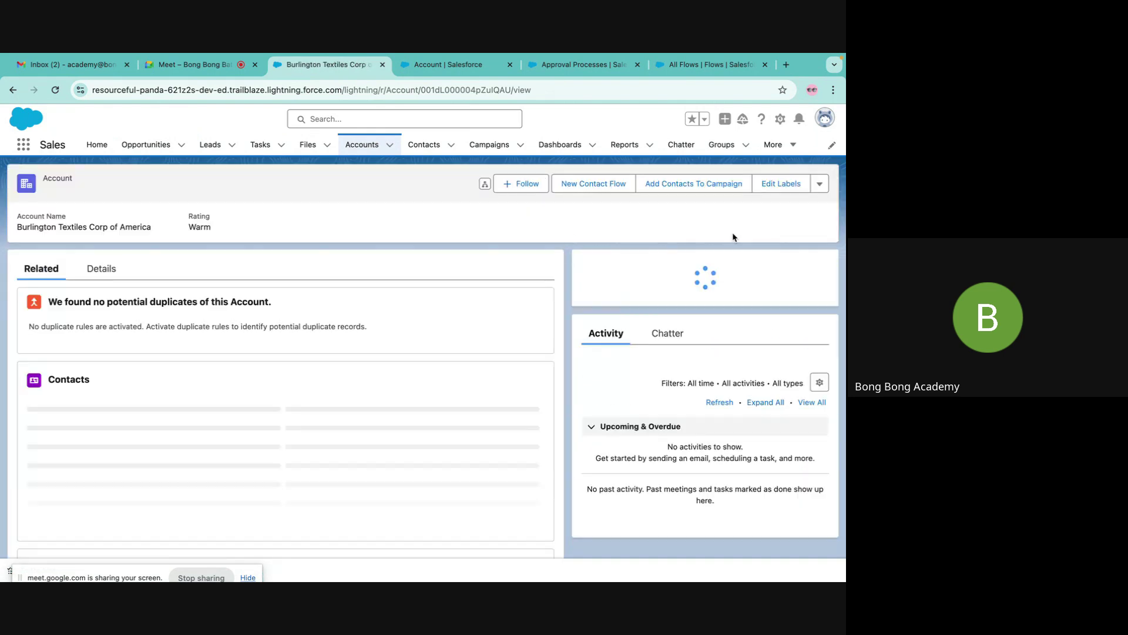
Submit the account for approval with comment "POease approve", dismiss the error, and reload
left_click(818, 181)
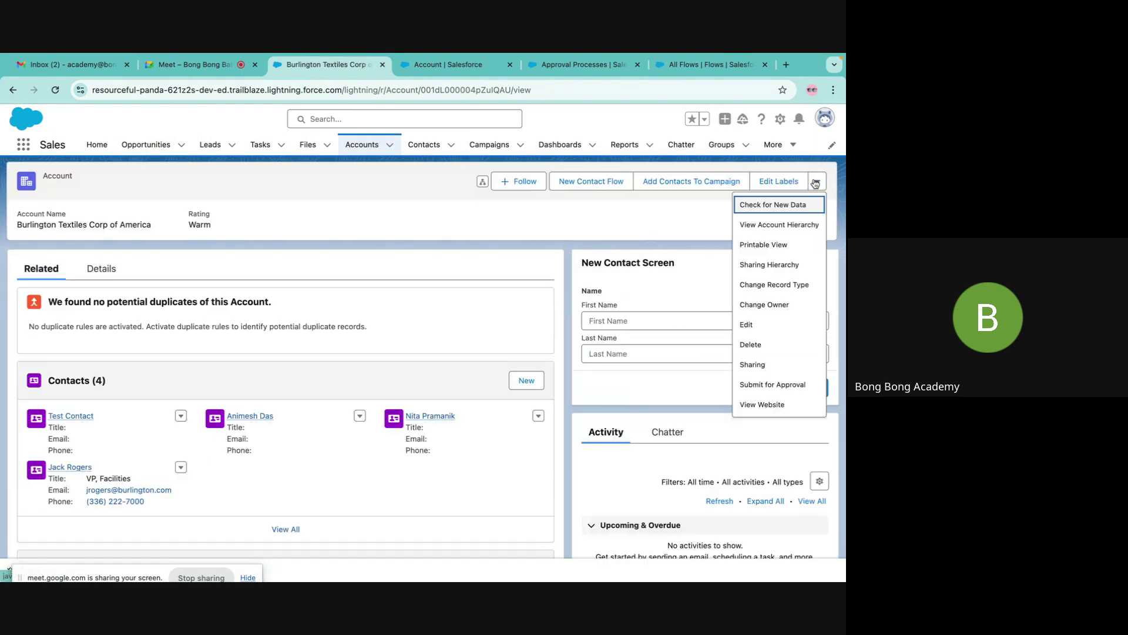
left_click(806, 383)
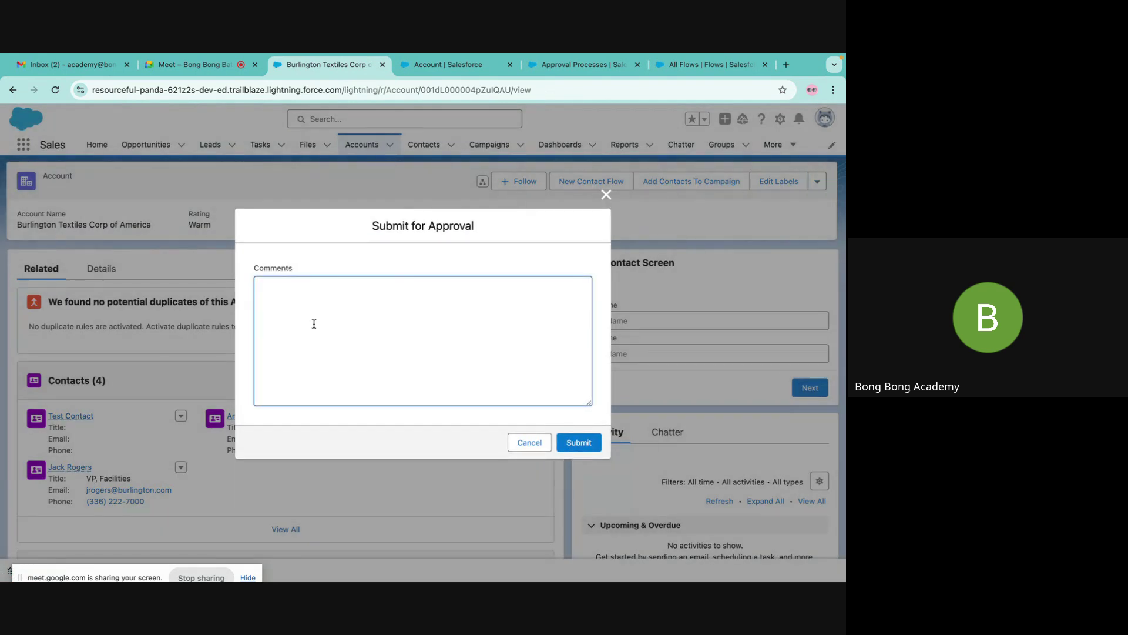
type("PO")
type("ease approve")
left_click(579, 442)
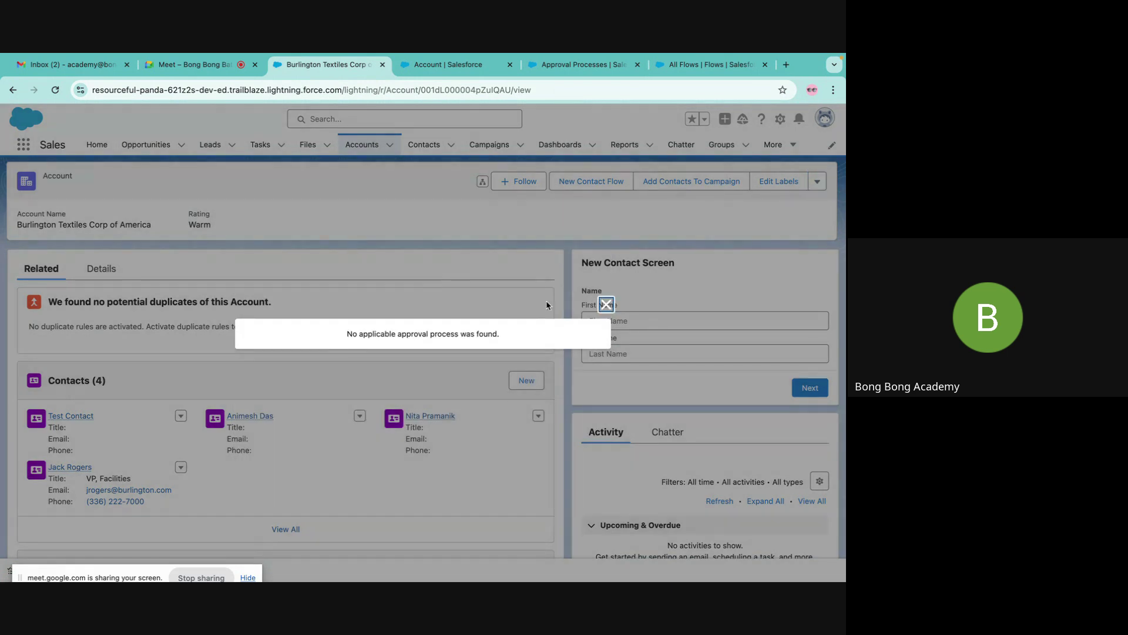
left_click(606, 305)
left_click(56, 90)
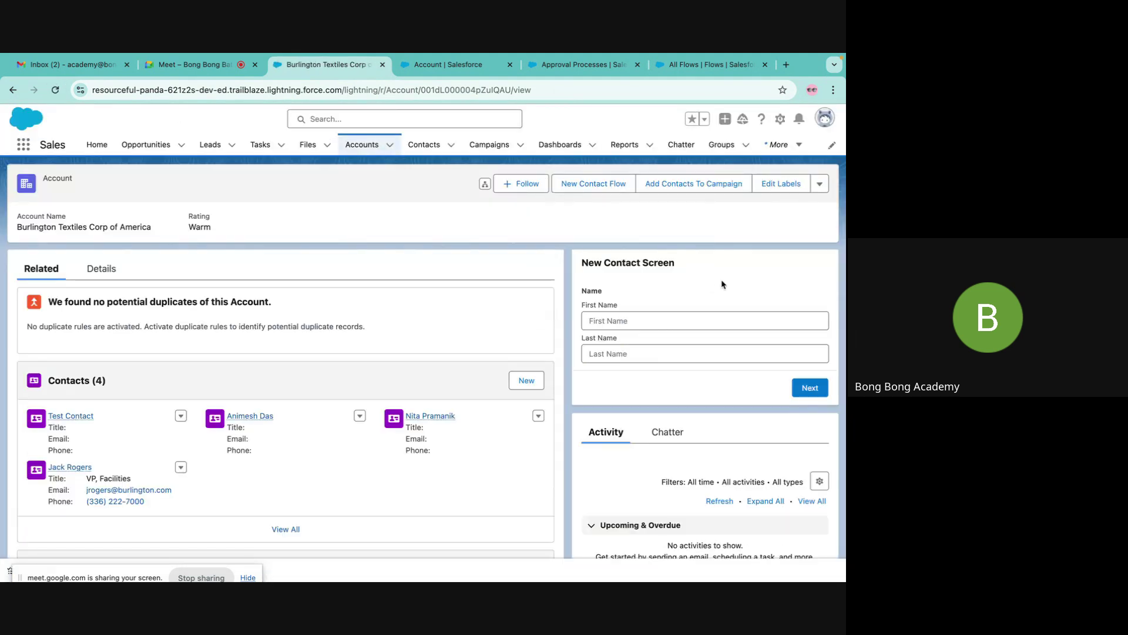
Start a Submit for Approval with comment "Please approve", then cancel it
left_click(819, 184)
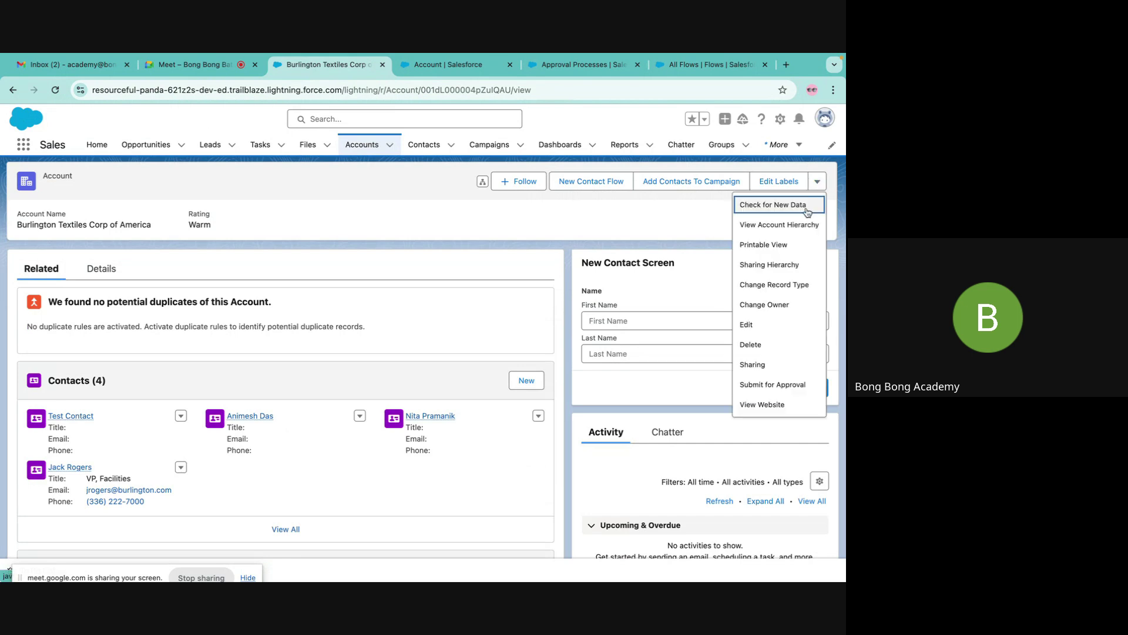
left_click(770, 385)
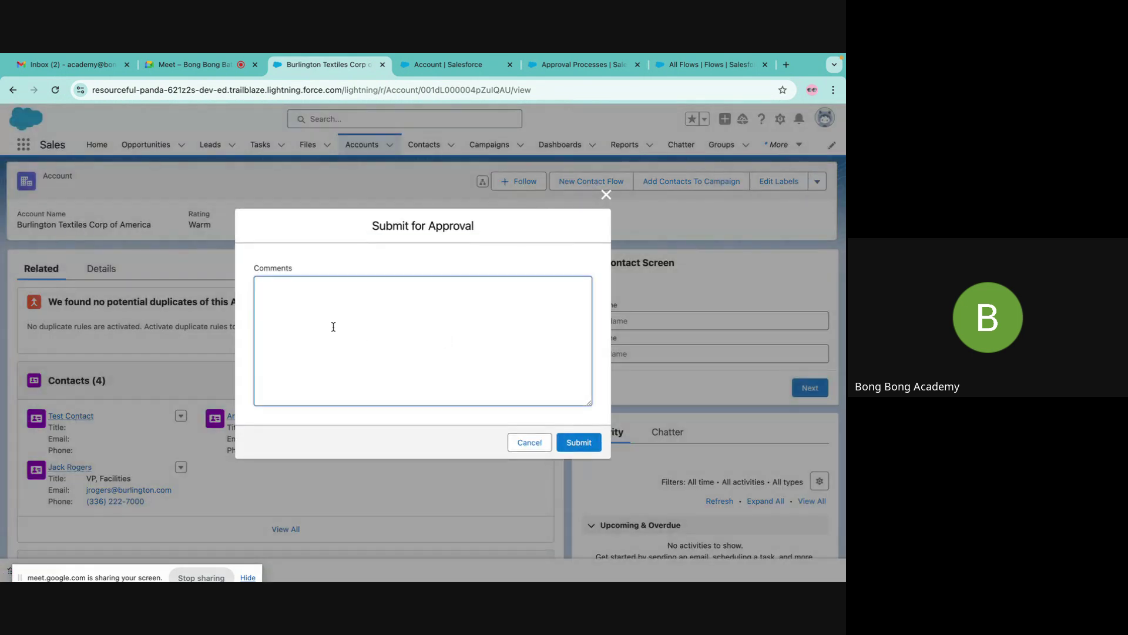
type("Please approve")
left_click(606, 194)
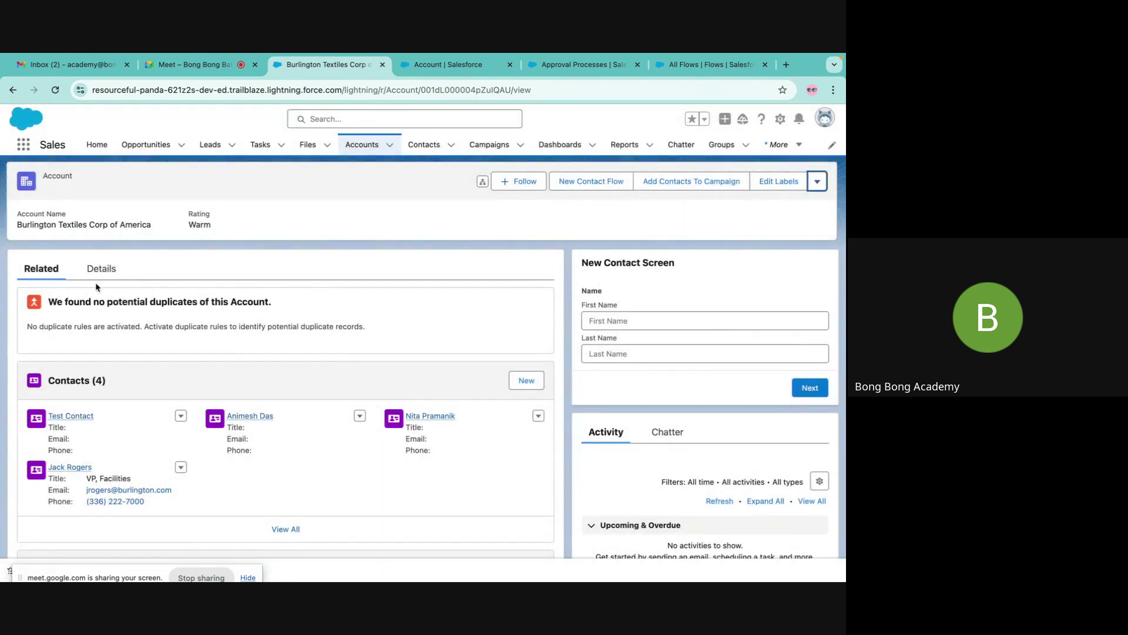
On the Details tab, set the account's Active field to Yes and save
left_click(101, 268)
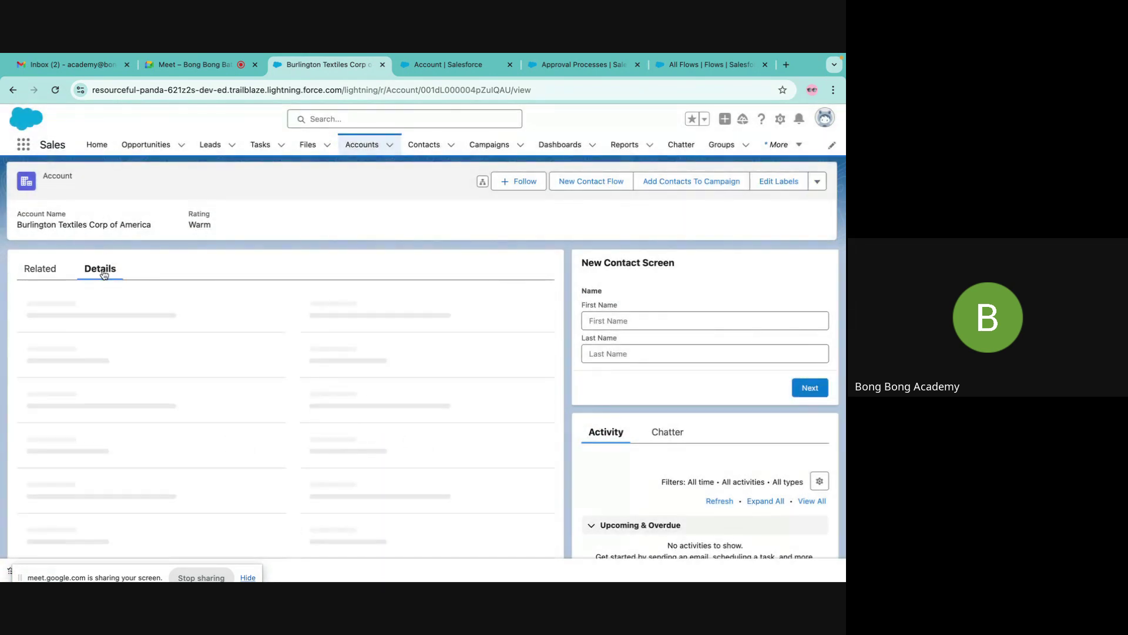
scroll(192, 371, "down", 3)
scroll(192, 373, "down", 3)
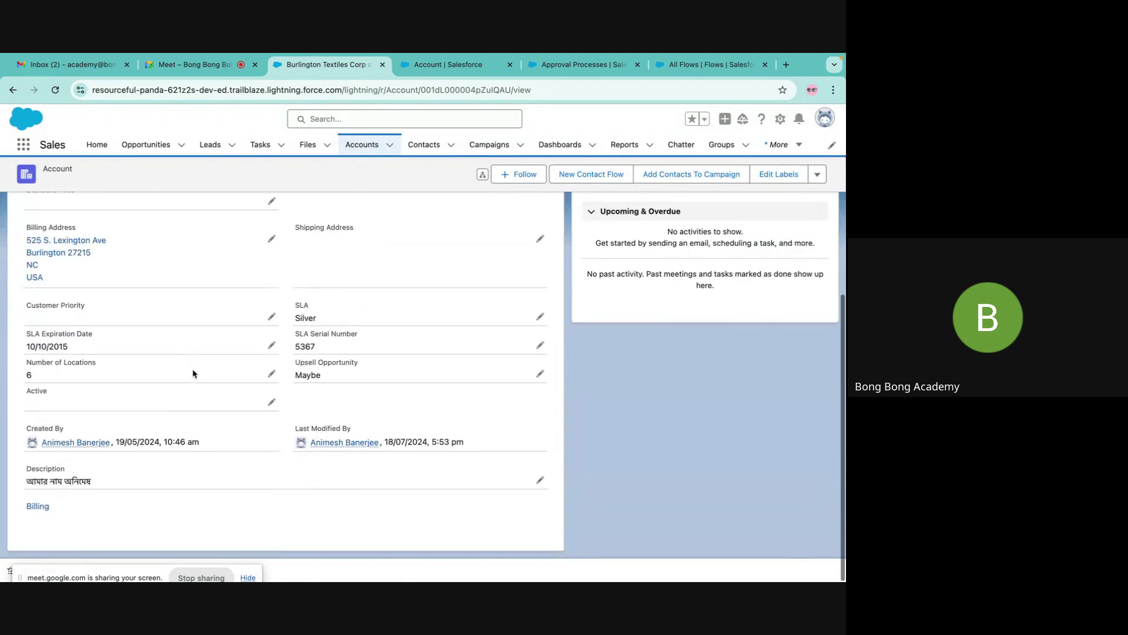
scroll(140, 370, "up", 2)
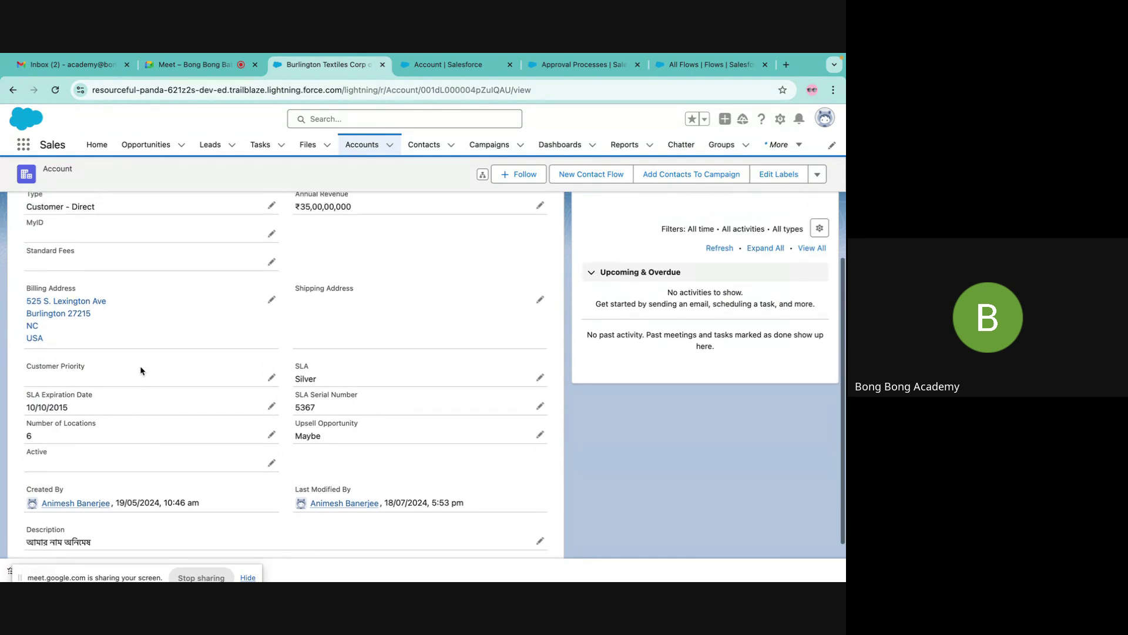
left_click(271, 479)
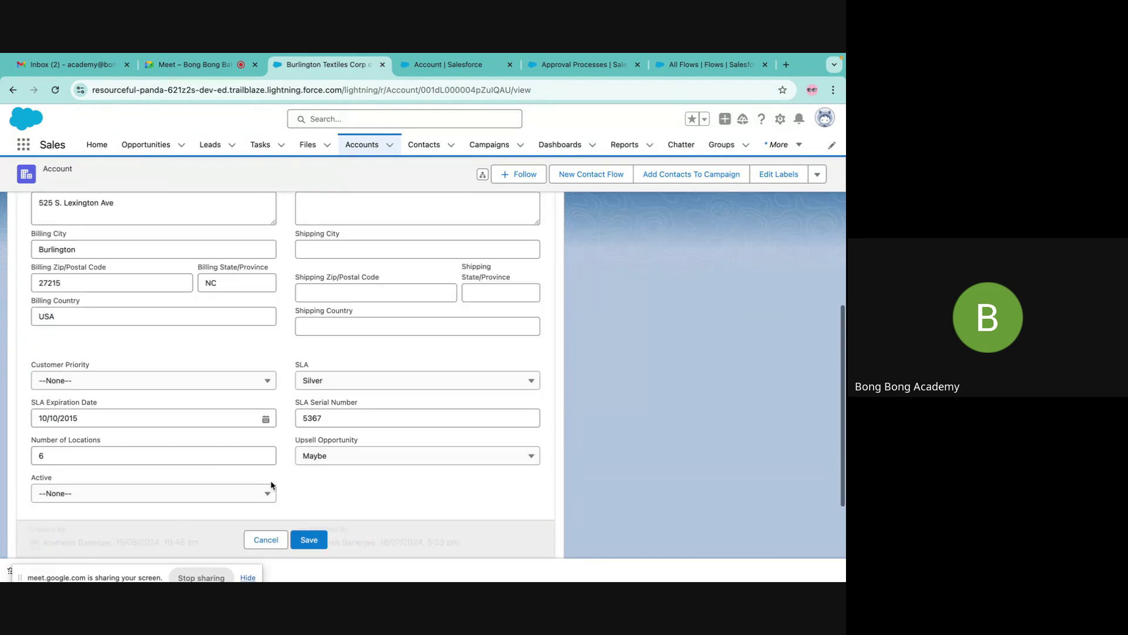
left_click(178, 495)
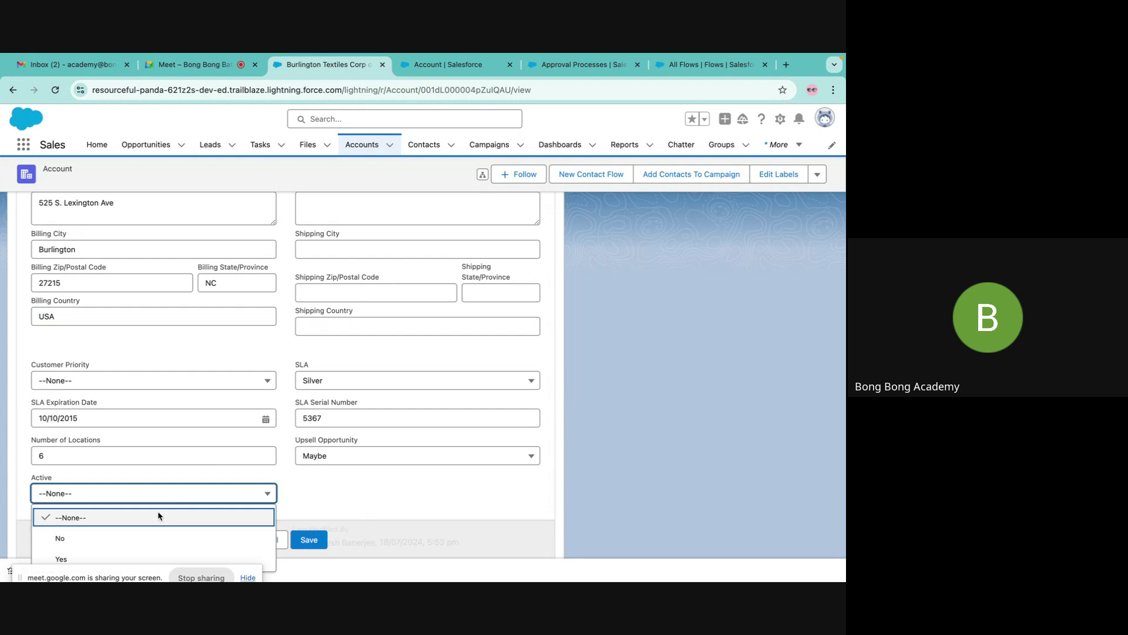
left_click(126, 559)
left_click(302, 541)
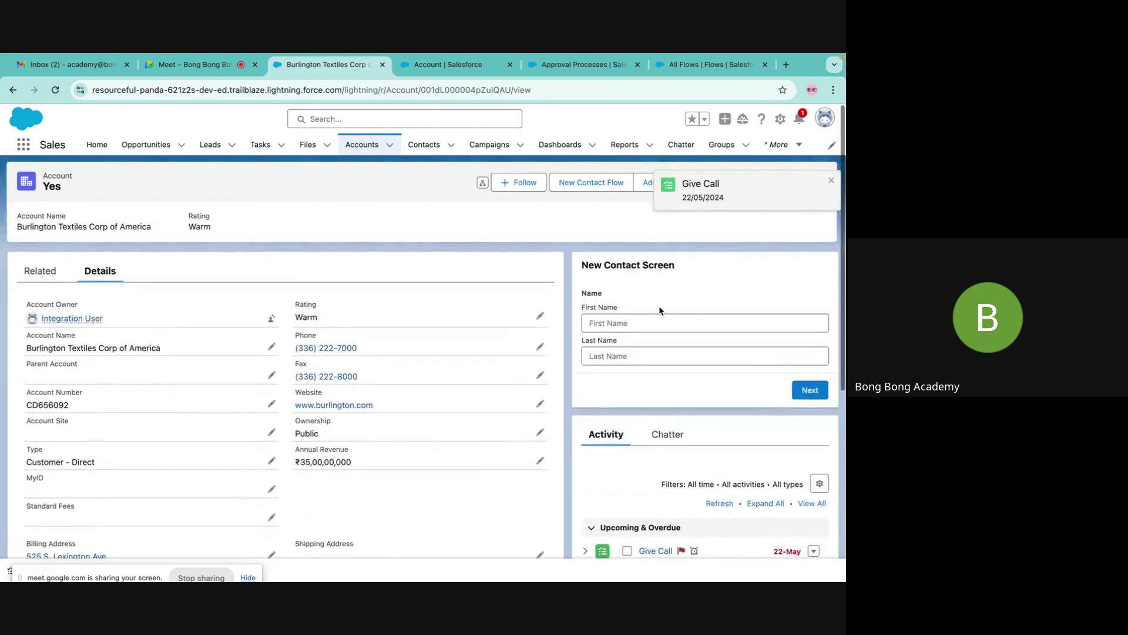
Submit Burlington Textiles Corp of America for approval with comment 'Please approve' and a chosen next approver
left_click(833, 181)
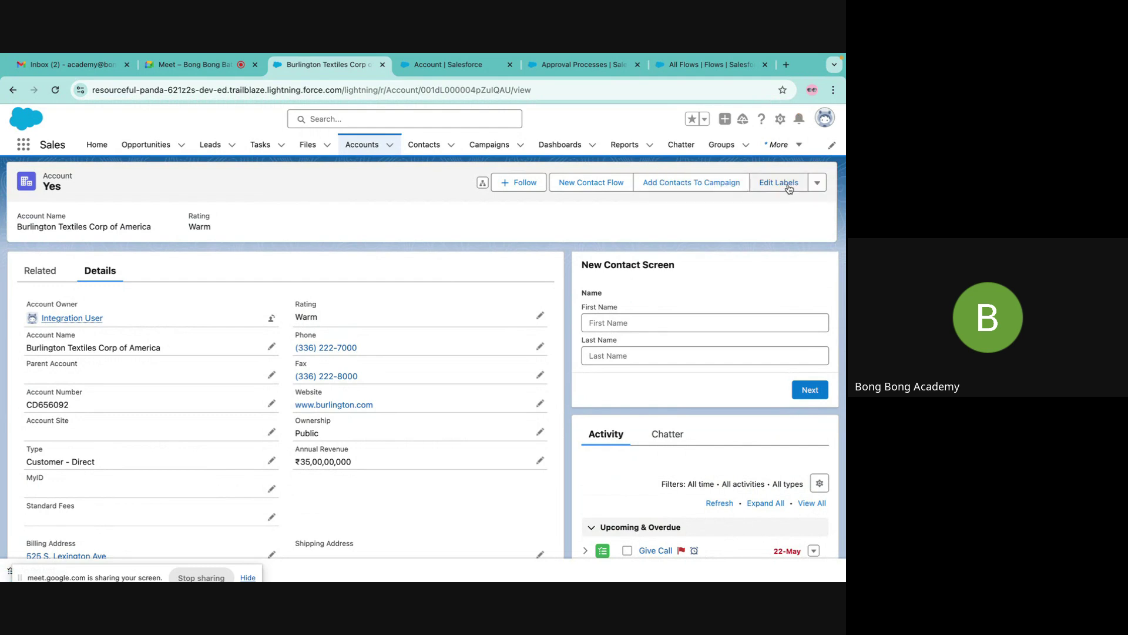
left_click(820, 183)
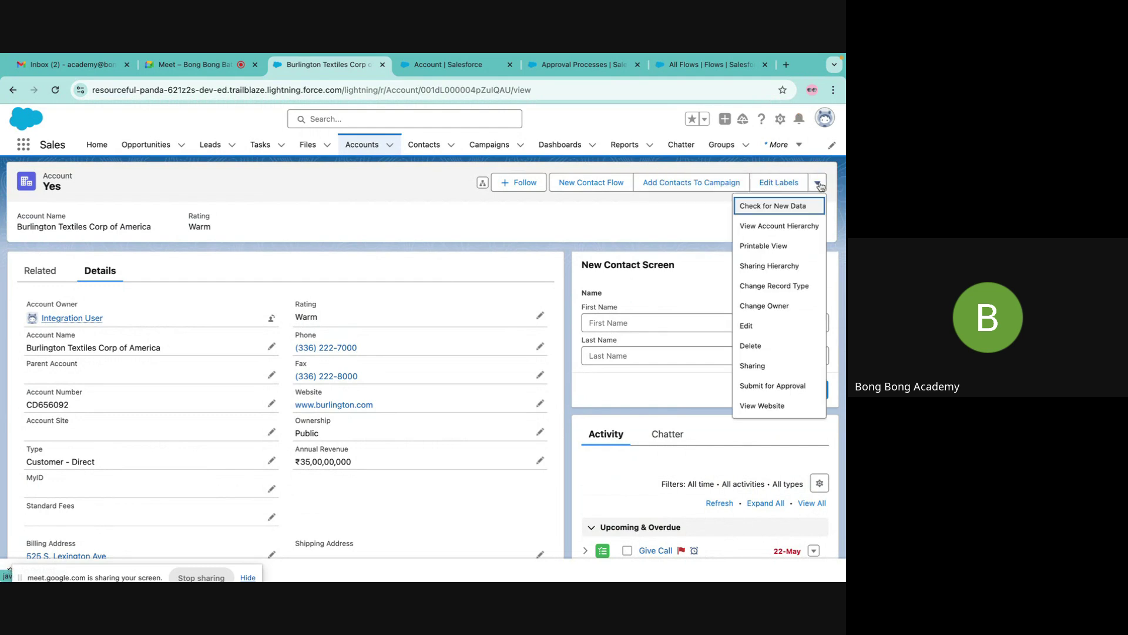
left_click(765, 386)
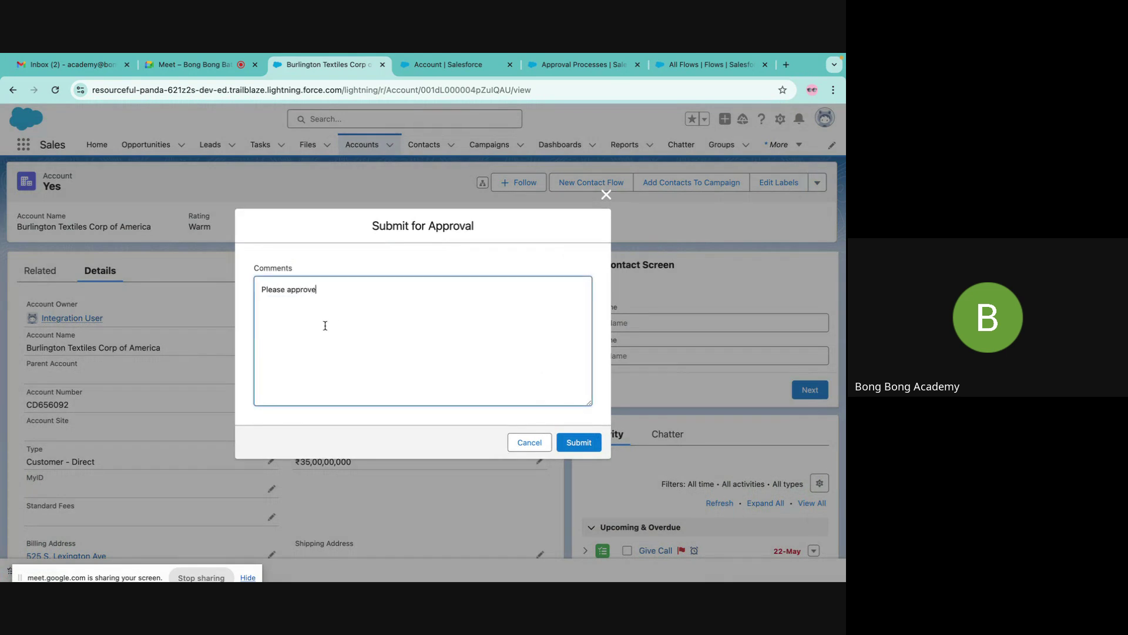
left_click(579, 442)
left_click(337, 335)
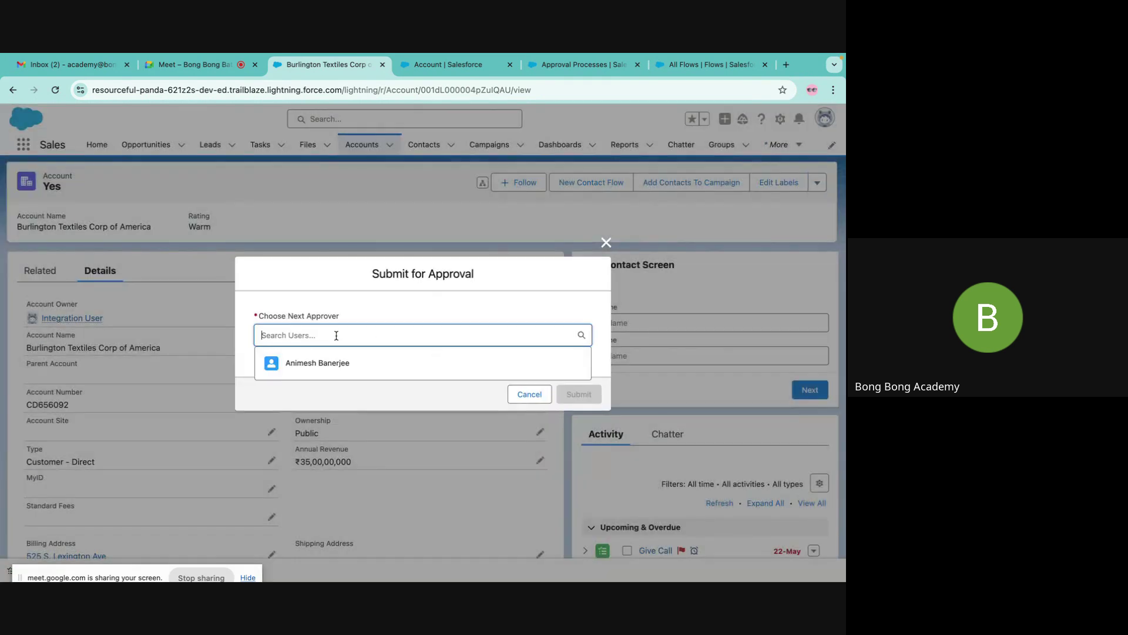
left_click(311, 363)
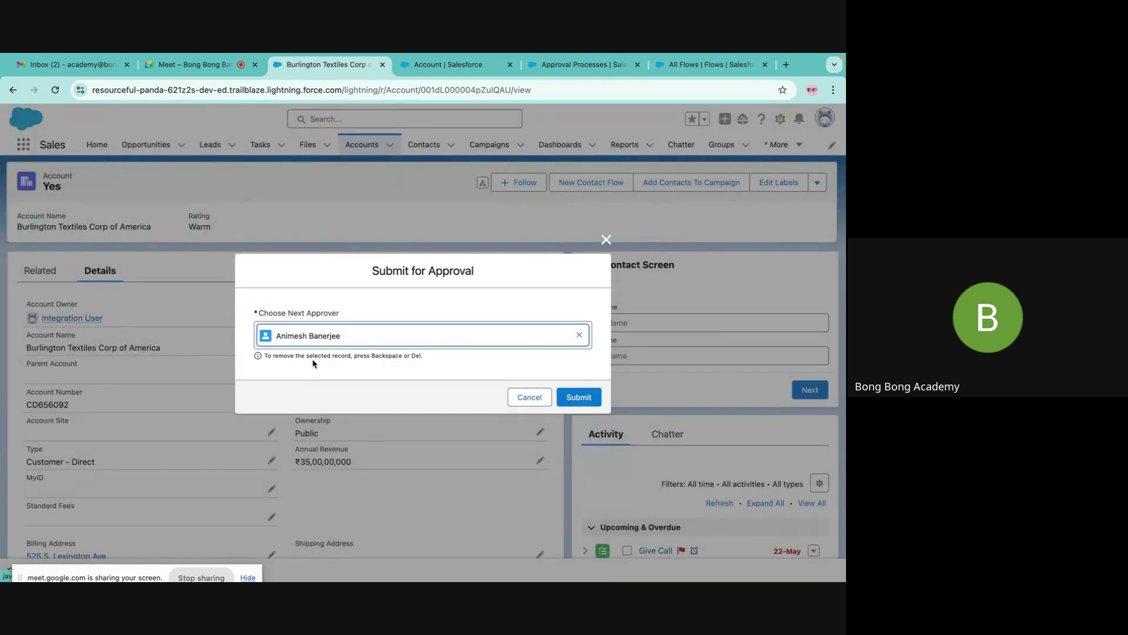
left_click(579, 397)
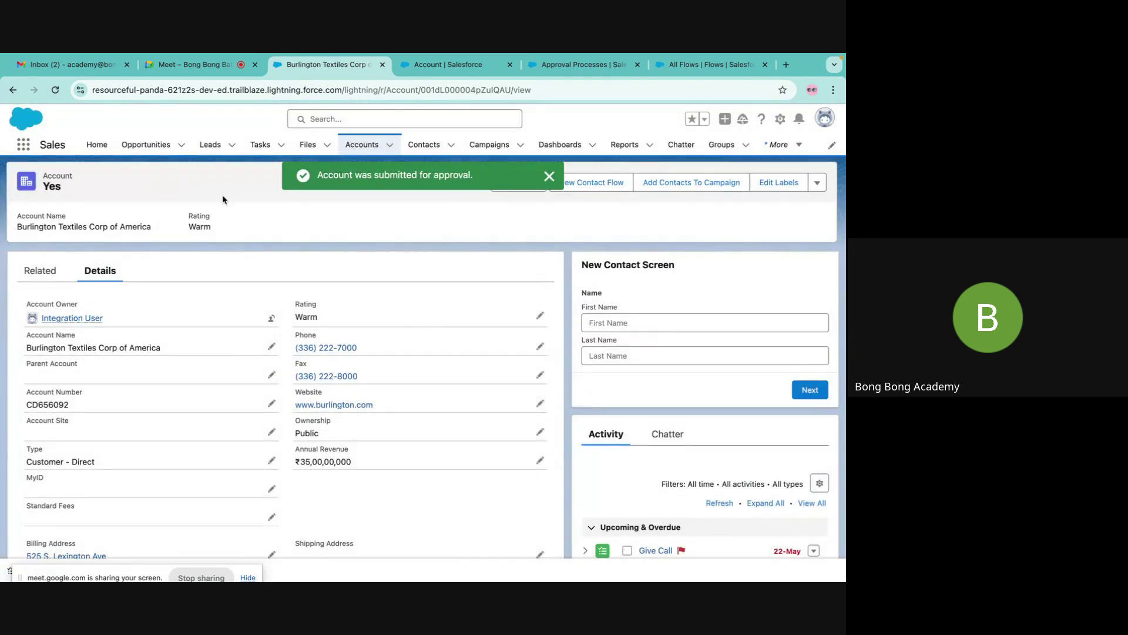
left_click(71, 65)
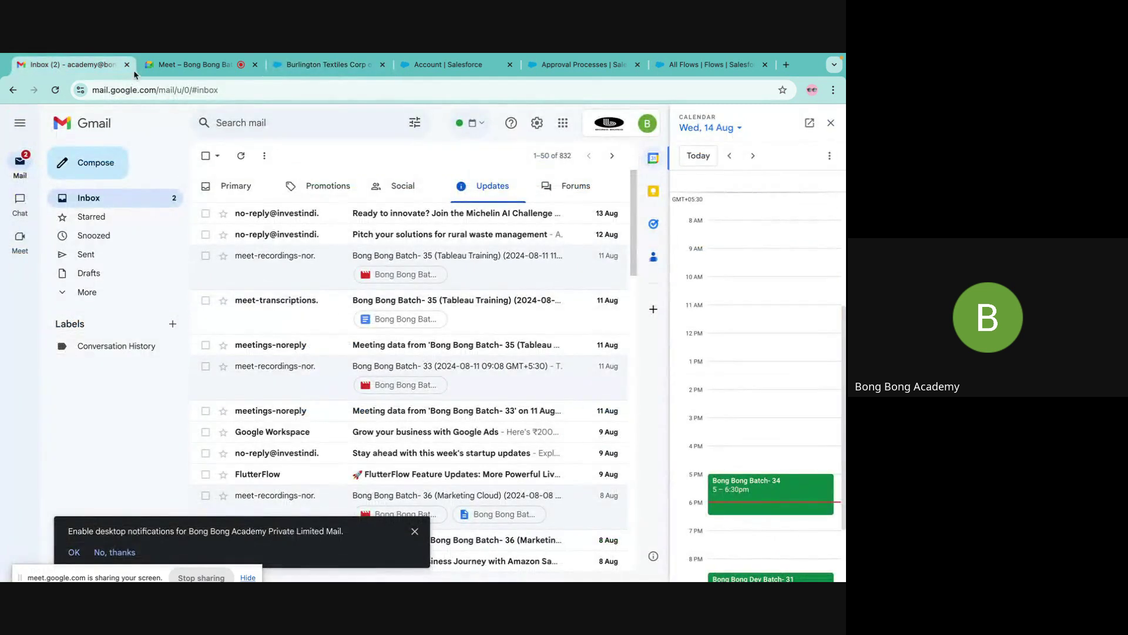
In the approver's mailbox, open the Approval Request email and approve the Account Approval request with comment 'Approved'
left_click(647, 123)
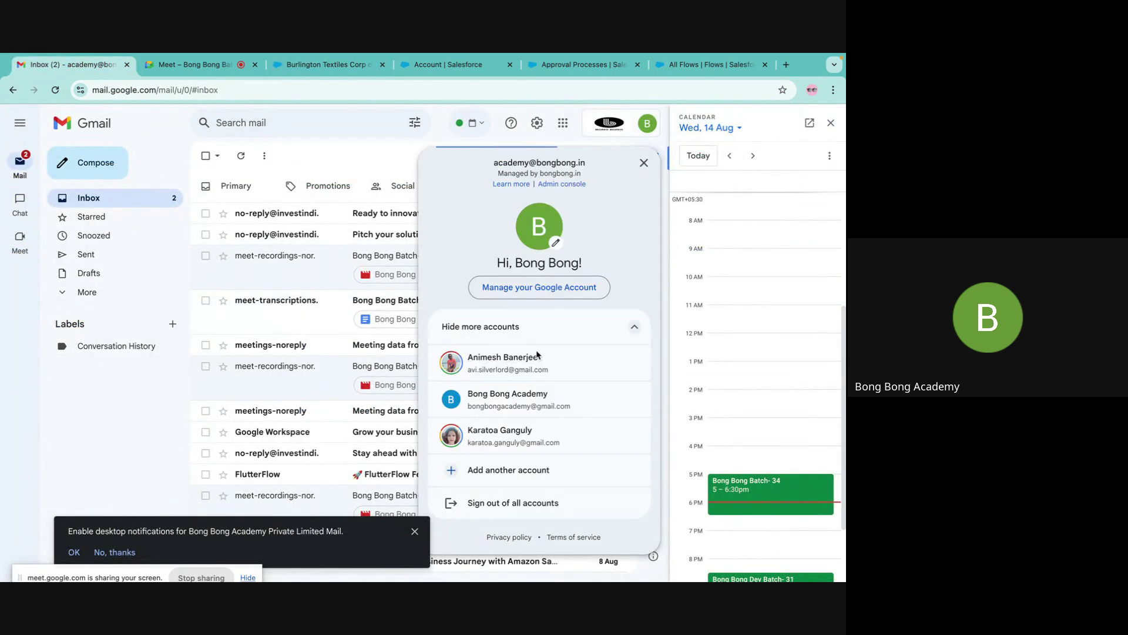
left_click(519, 367)
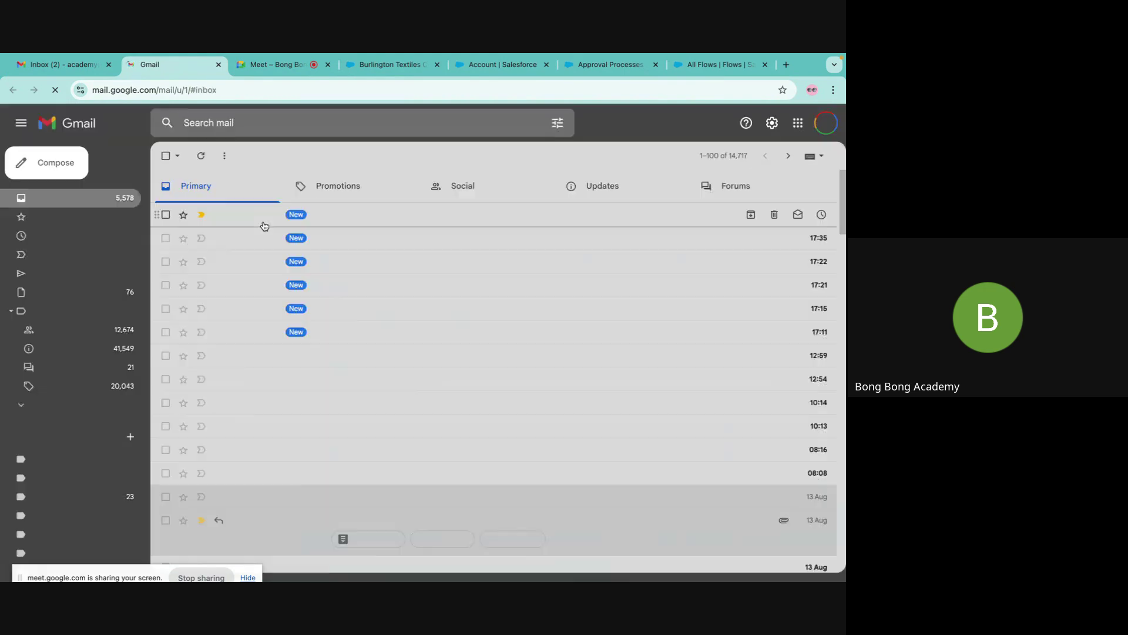
left_click(359, 216)
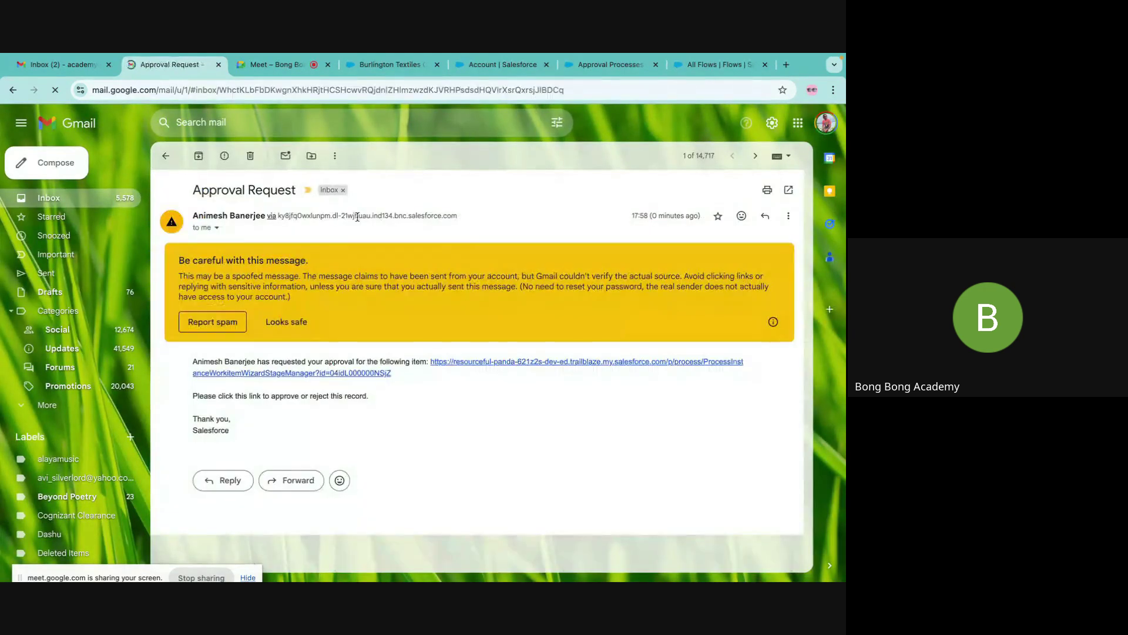
left_click(287, 321)
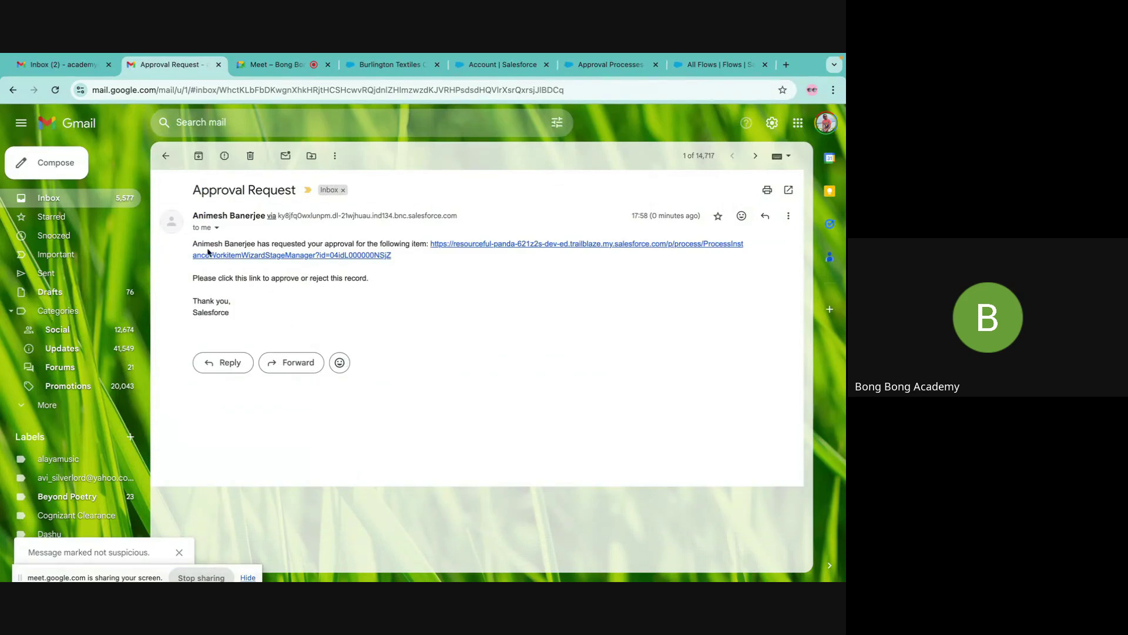
left_click(465, 249)
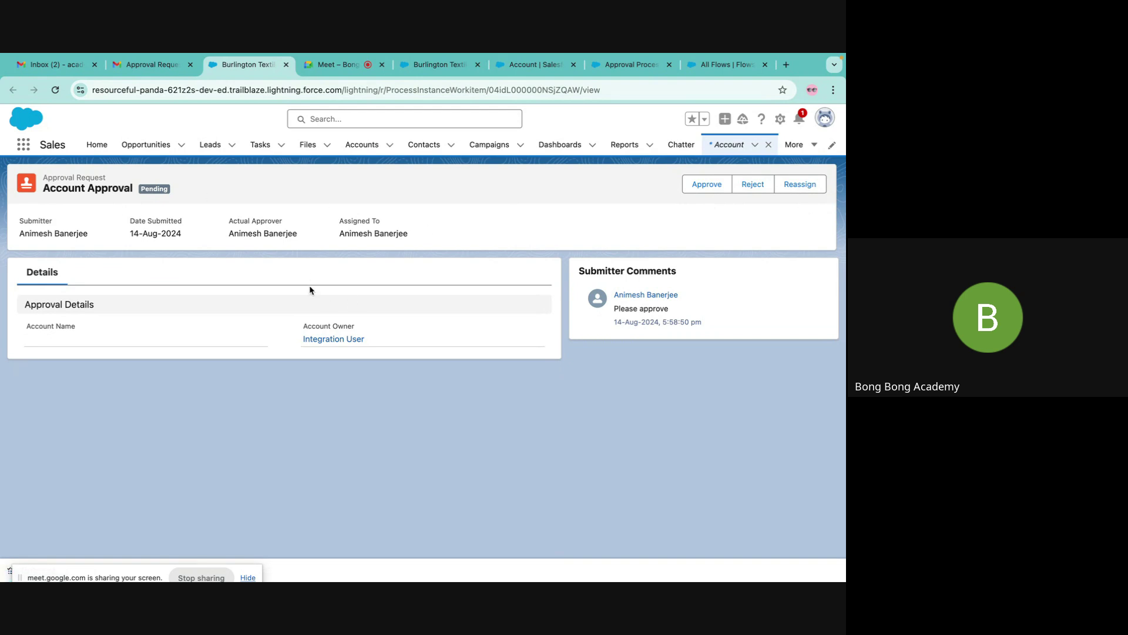
left_click(707, 185)
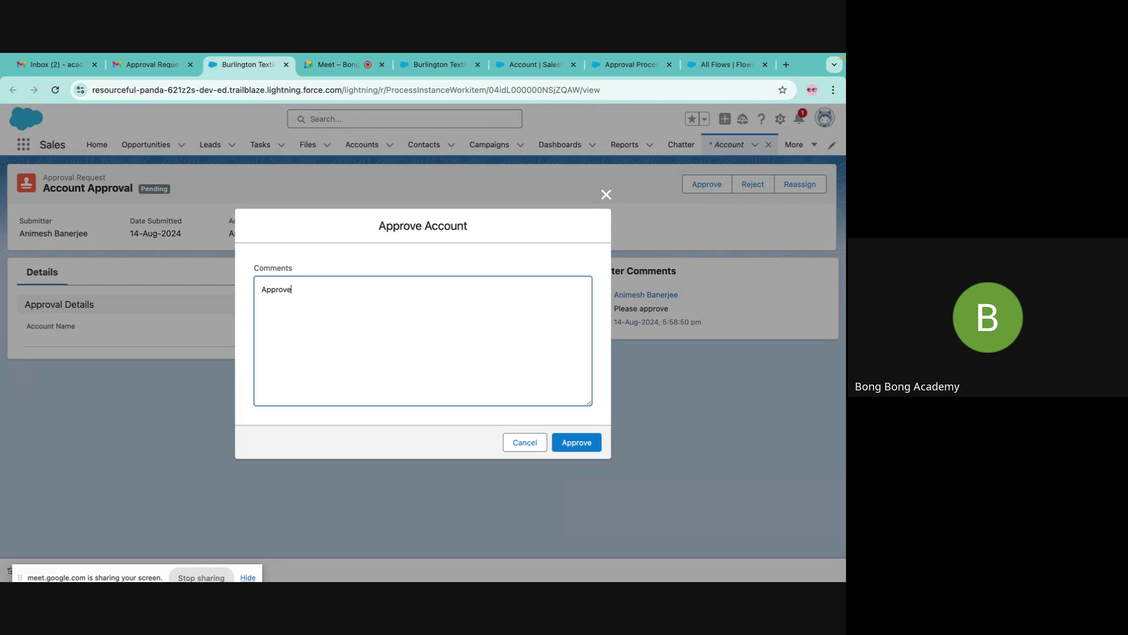
left_click(573, 439)
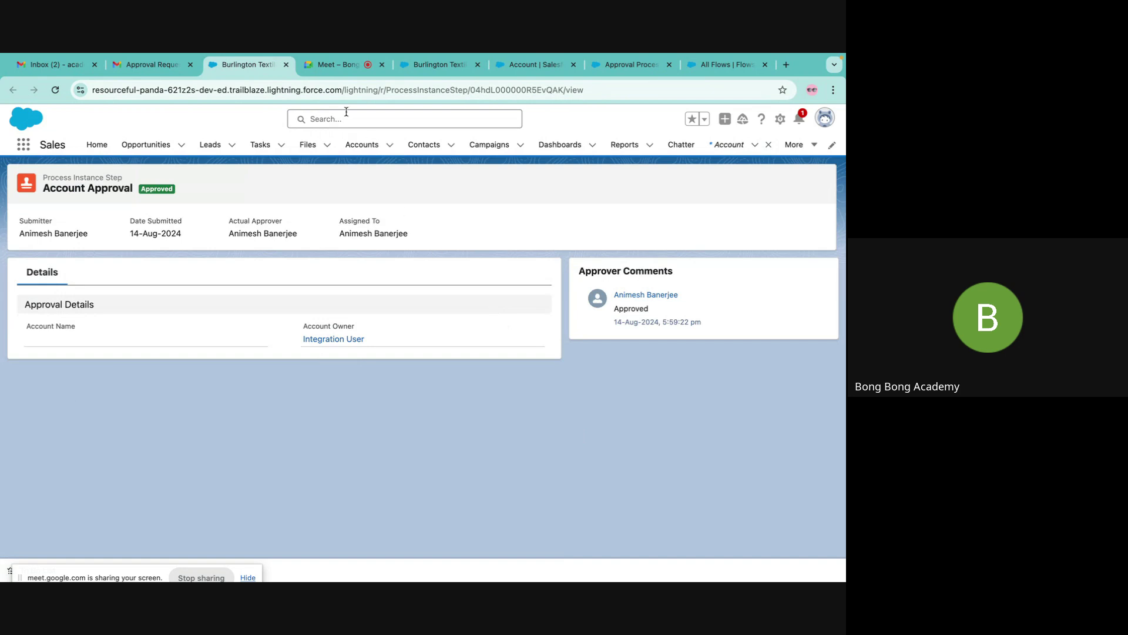
Check the Burlington Textiles account details show Active Yes and Description 'Account is Approved'
left_click(454, 67)
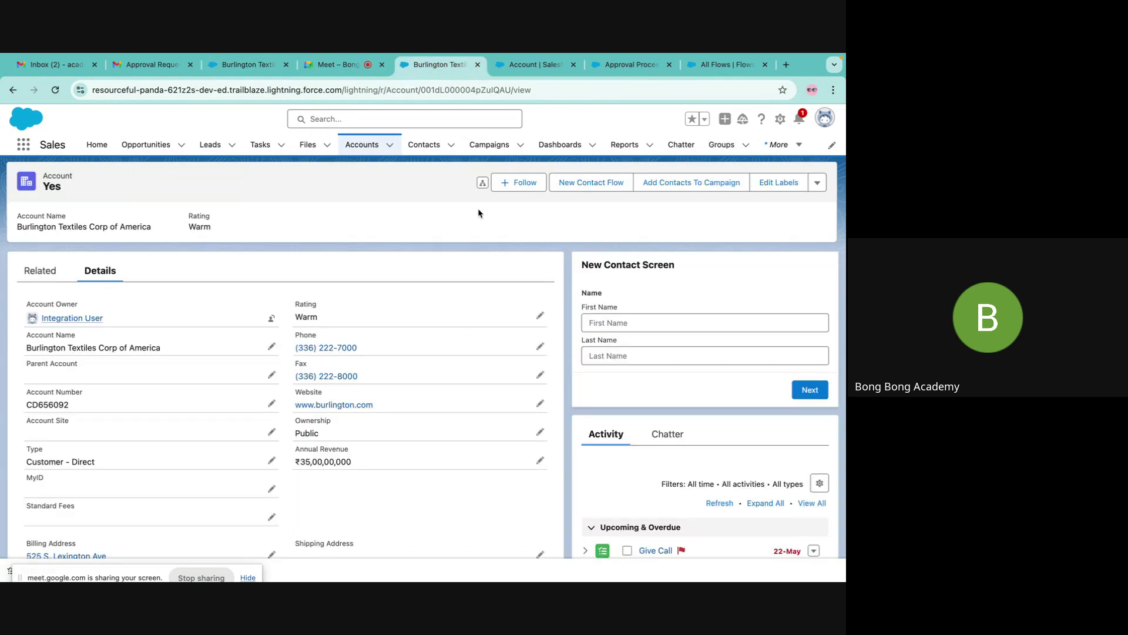
left_click(55, 90)
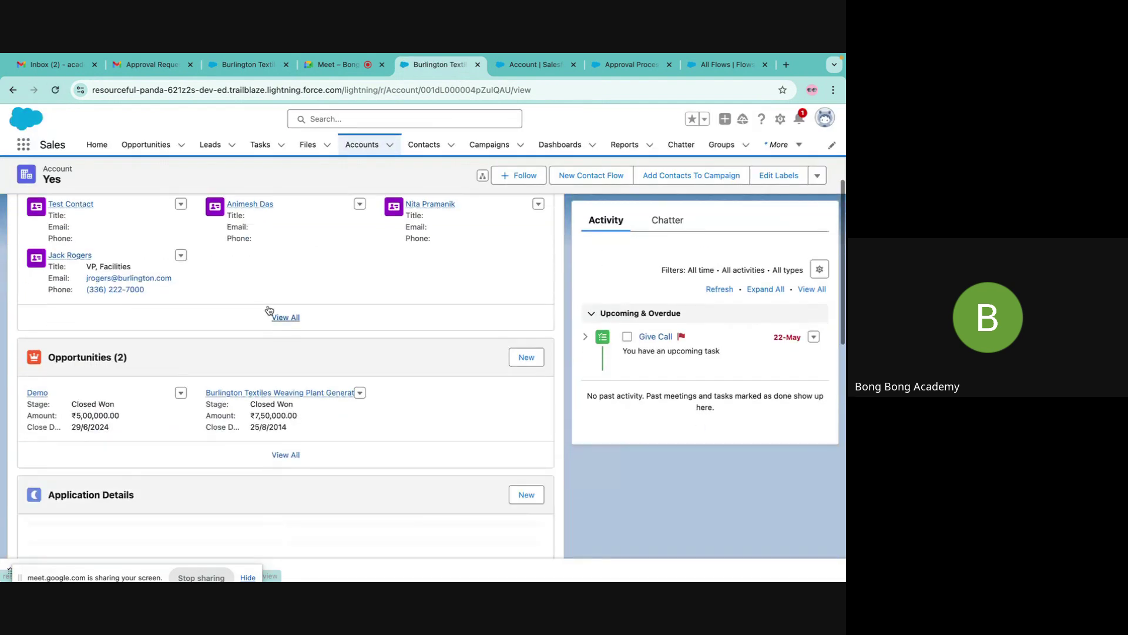
left_click(102, 271)
scroll(239, 467, "down", 5)
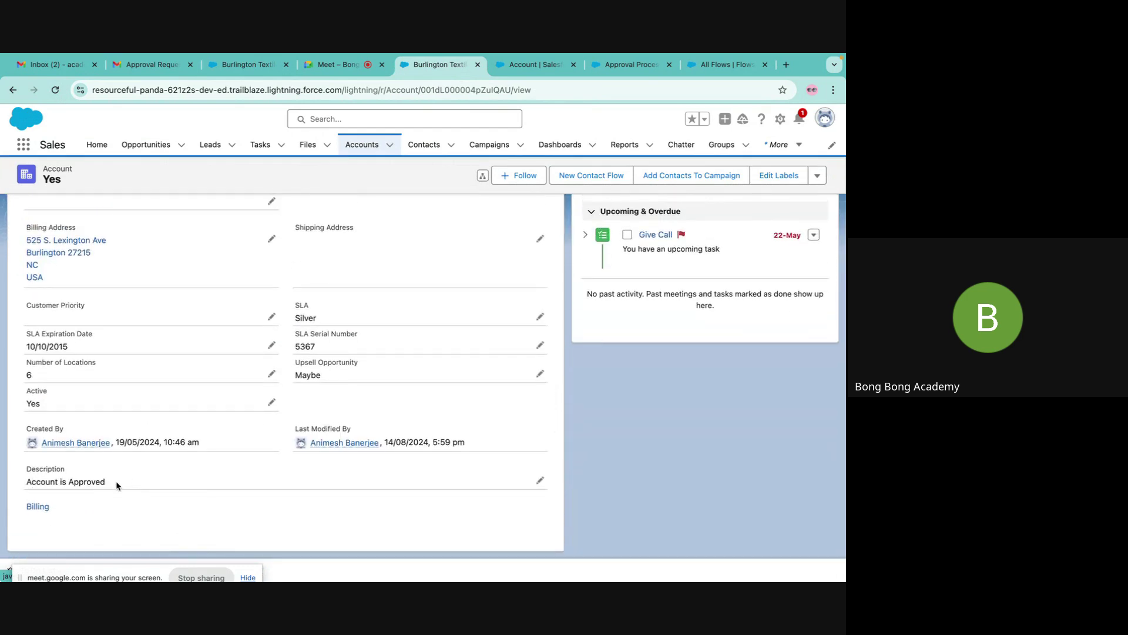
scroll(675, 454, "up", 10)
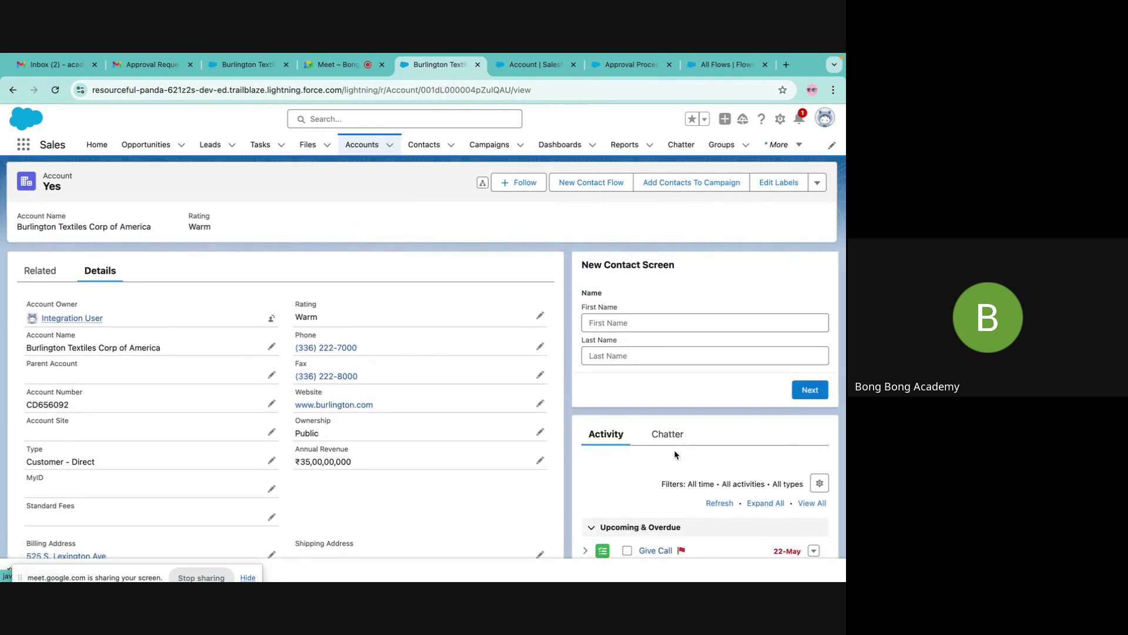
scroll(674, 454, "down", 10)
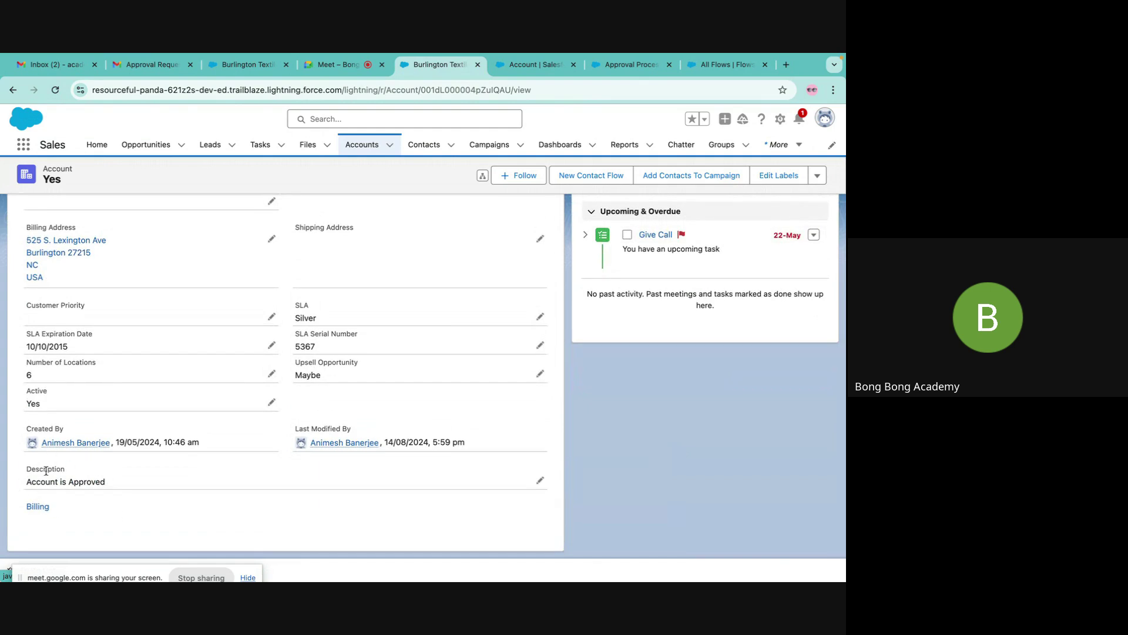
scroll(209, 486, "up", 10)
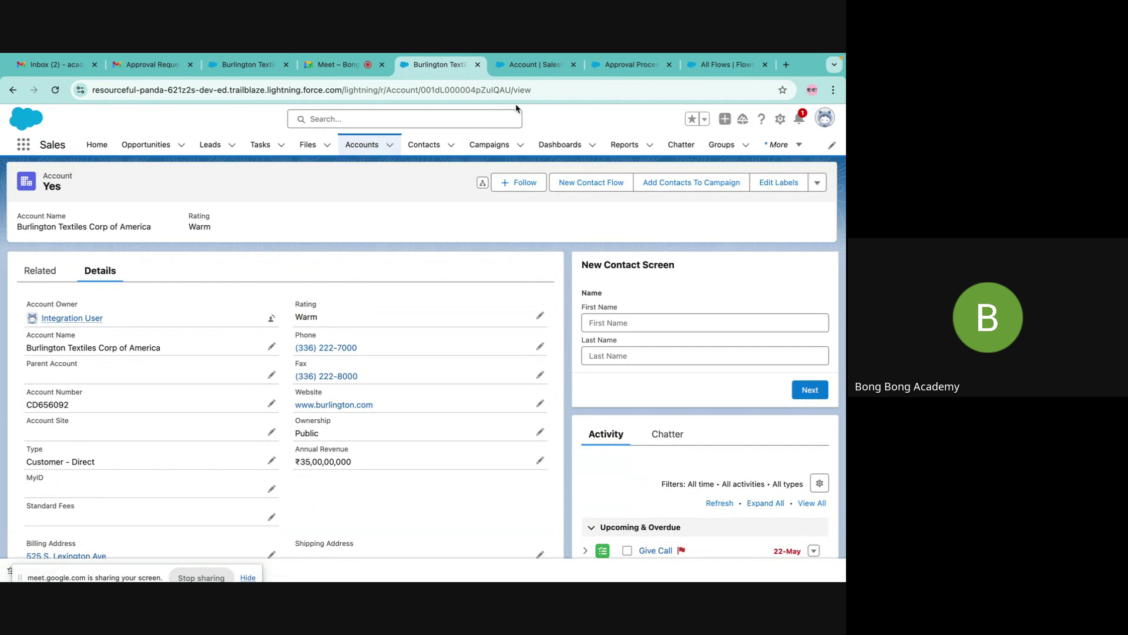
left_click(516, 66)
Review the Account Approval process definition and its final actions, then open its Edit options
left_click(636, 68)
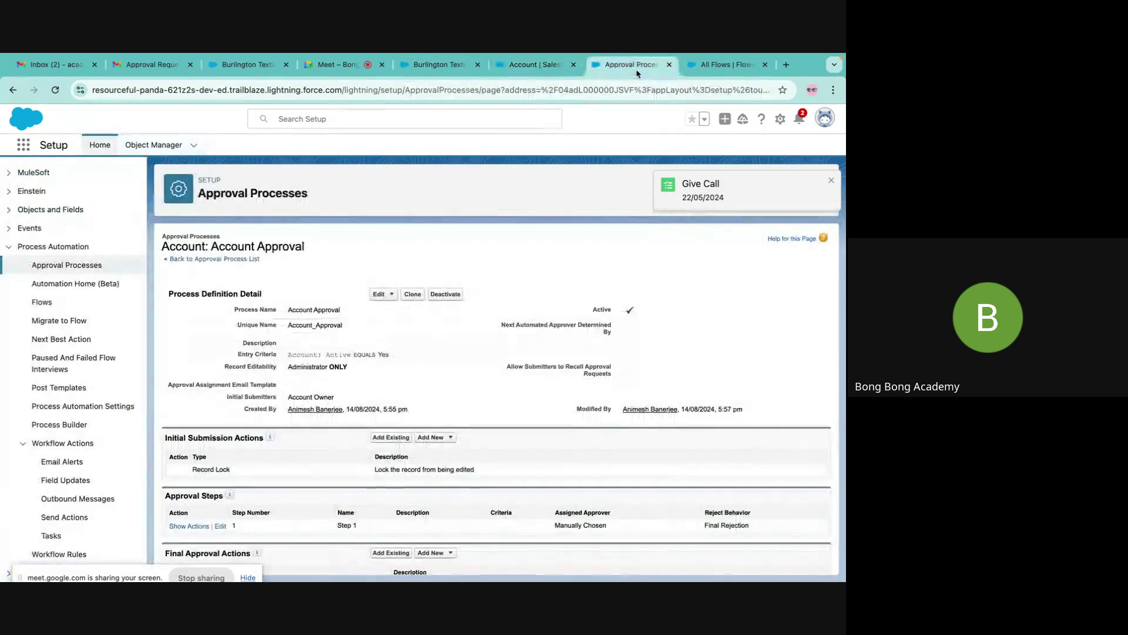
scroll(539, 333, "down", 5)
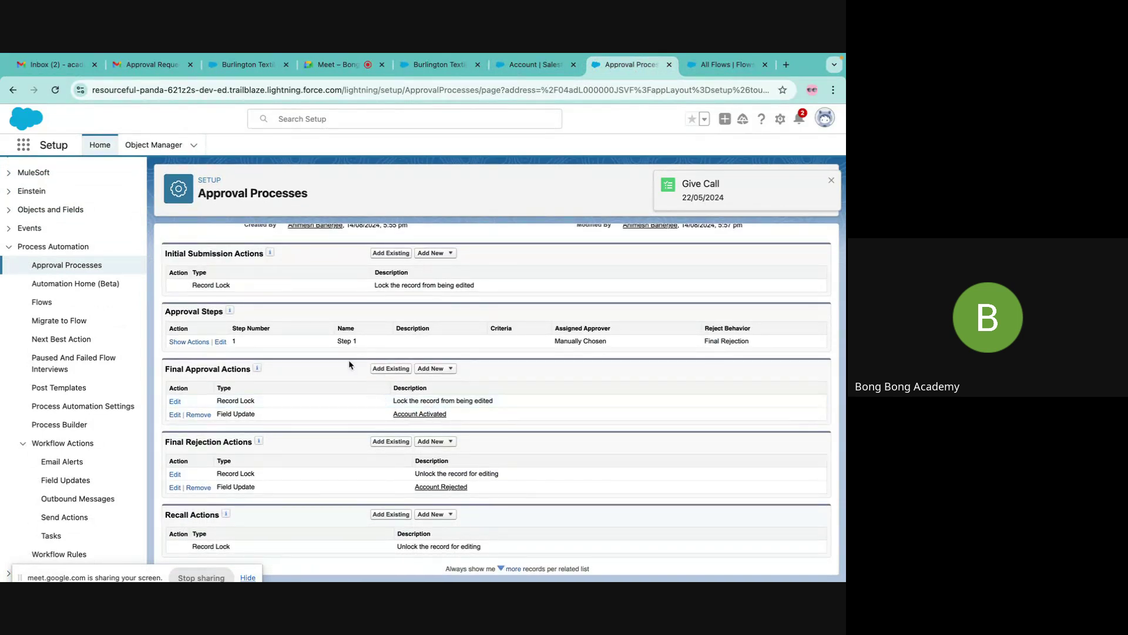
scroll(412, 336, "up", 5)
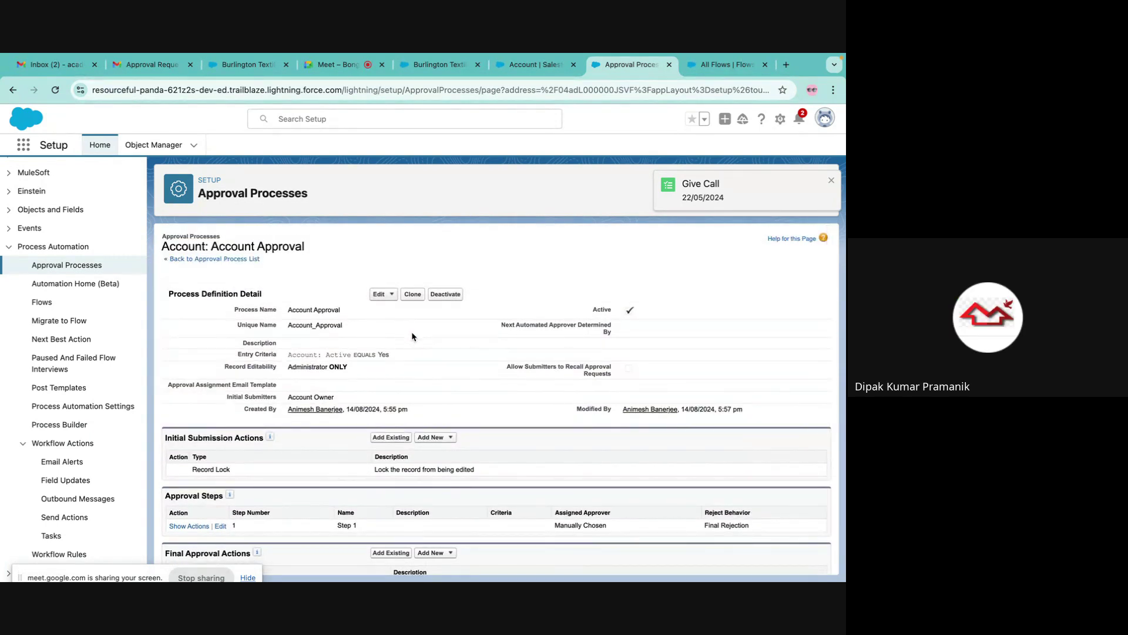
left_click(383, 294)
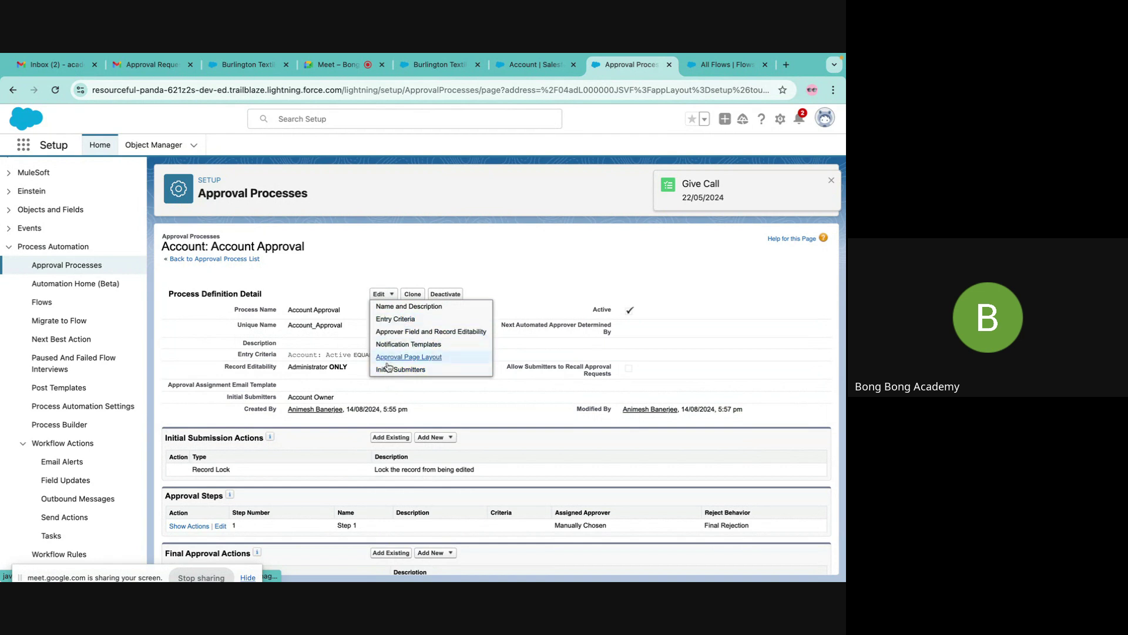
Inspect Account Approval's entry criteria (Account: Active equals Yes) without changing the field
left_click(383, 319)
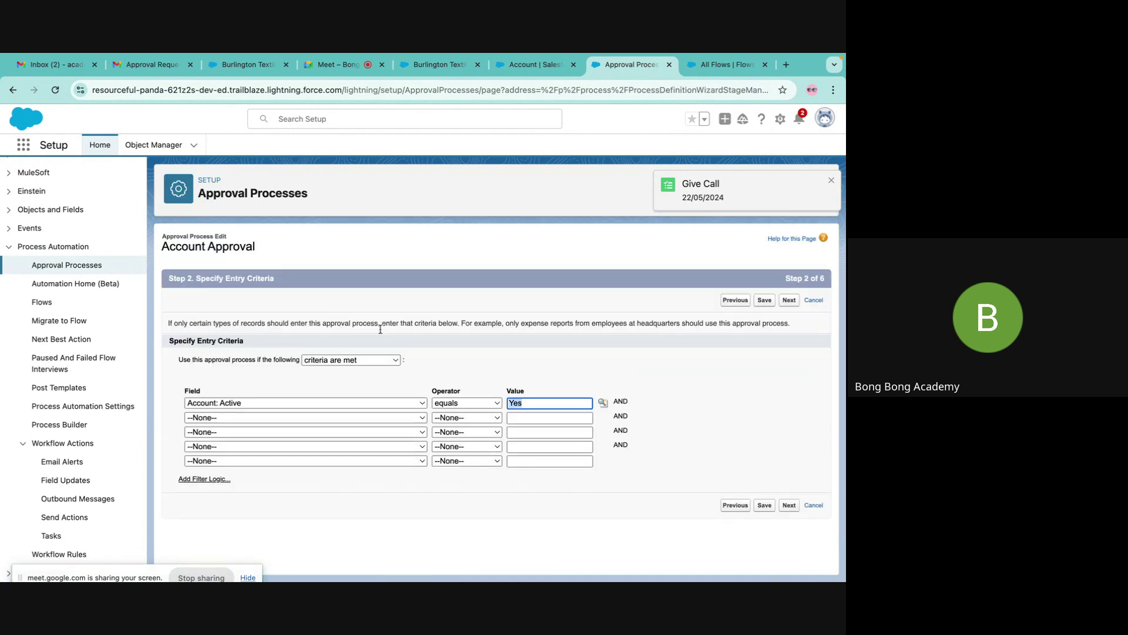
left_click(276, 402)
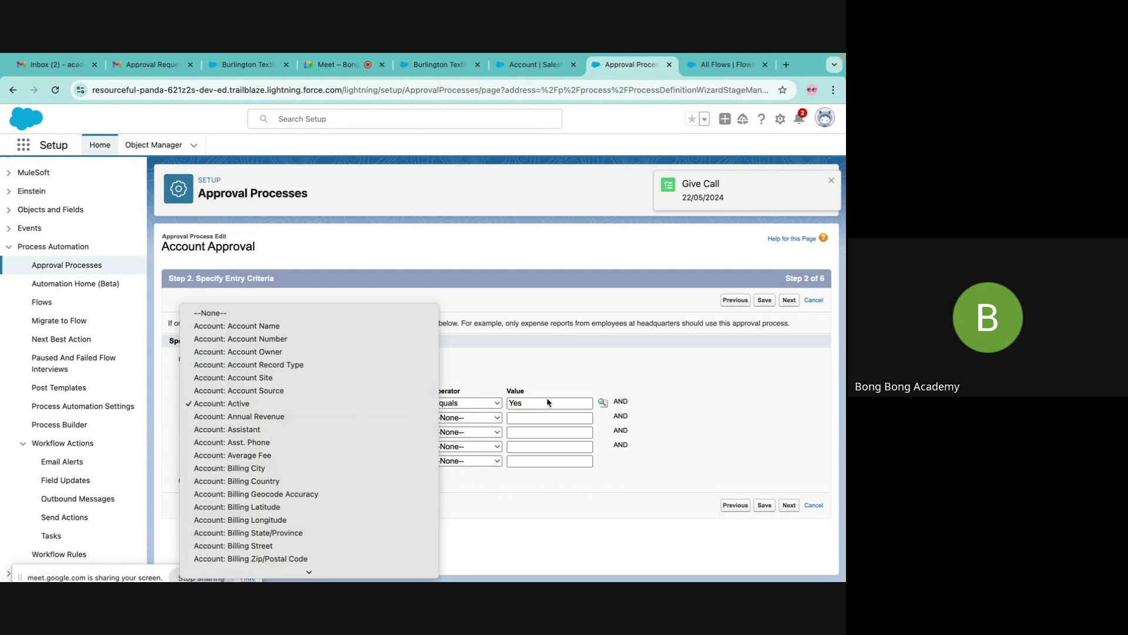
key("Escape")
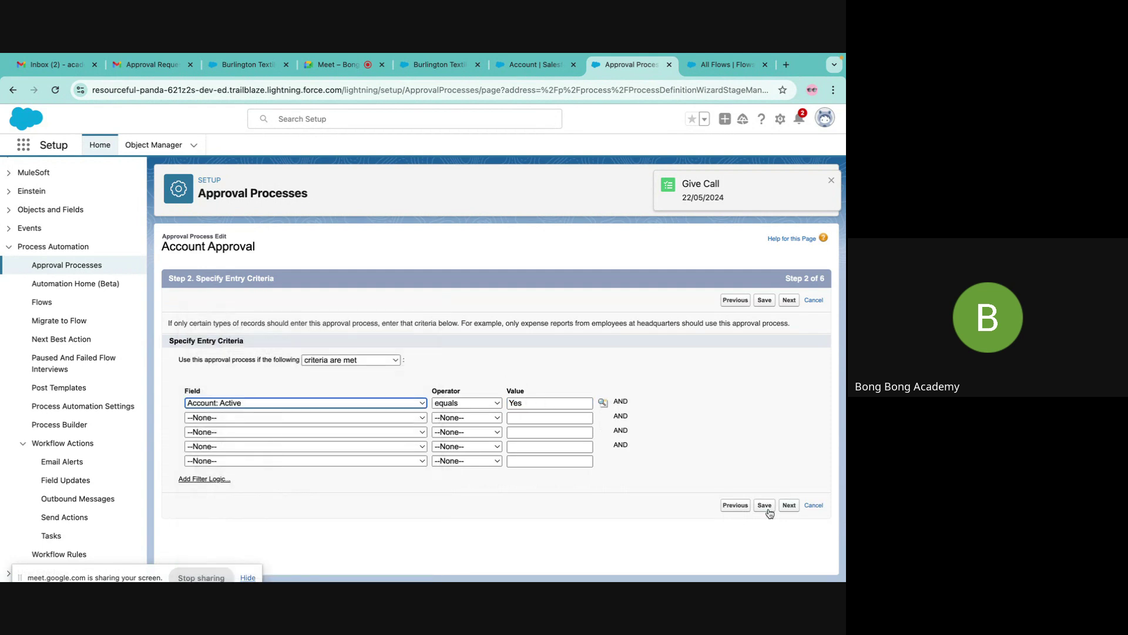
left_click(831, 179)
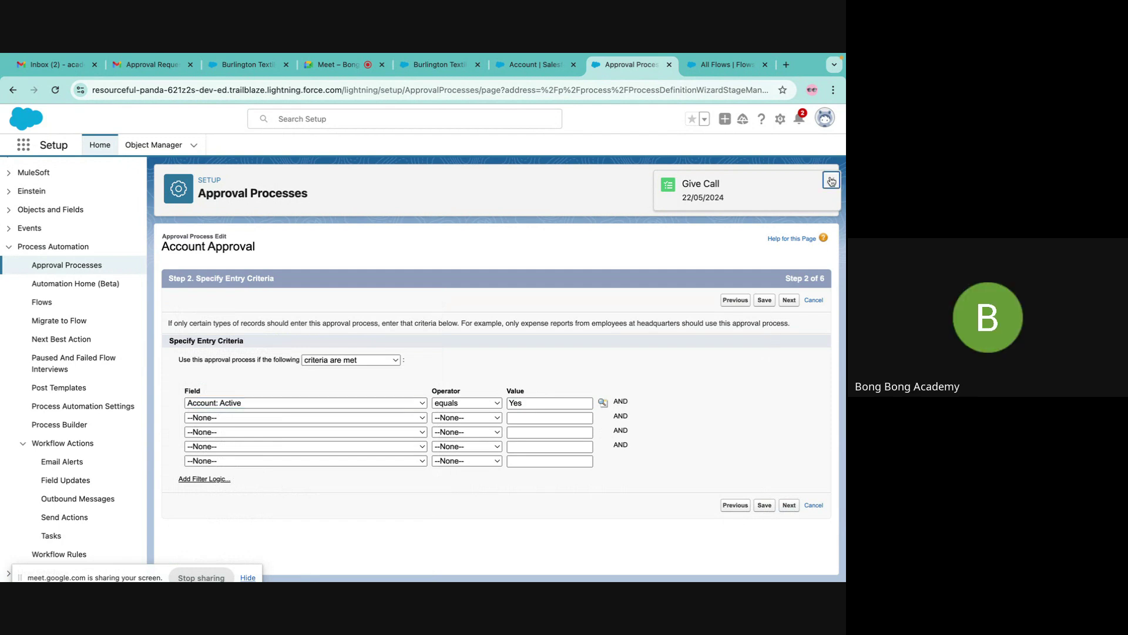
Return to the Account Approval process details to review its actions
left_click(84, 272)
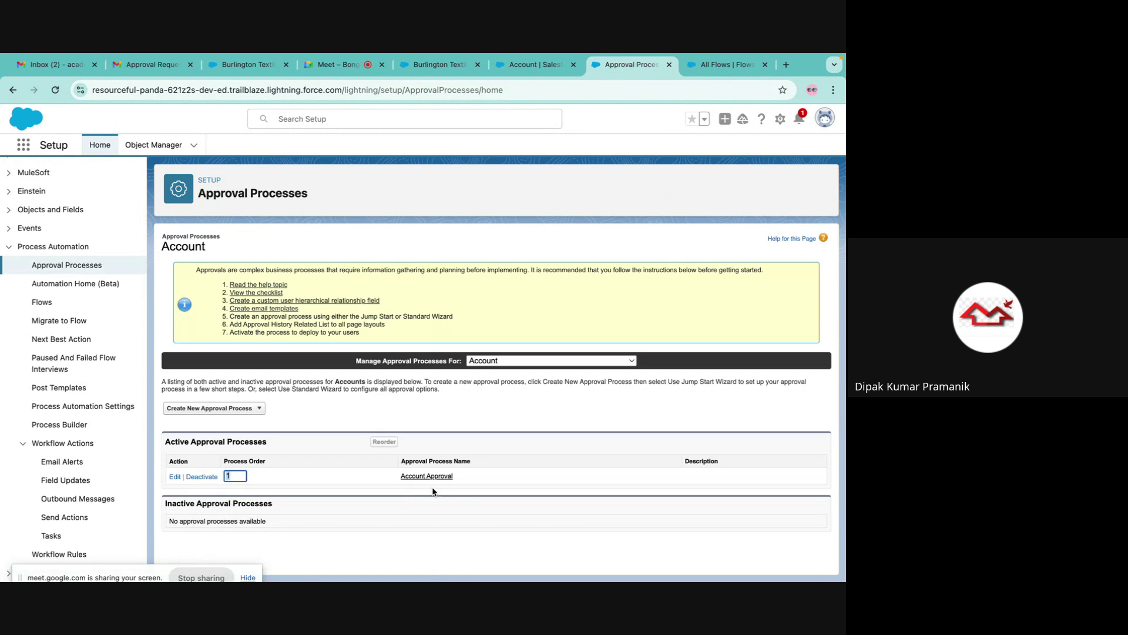
left_click(427, 476)
scroll(515, 326, "down", 5)
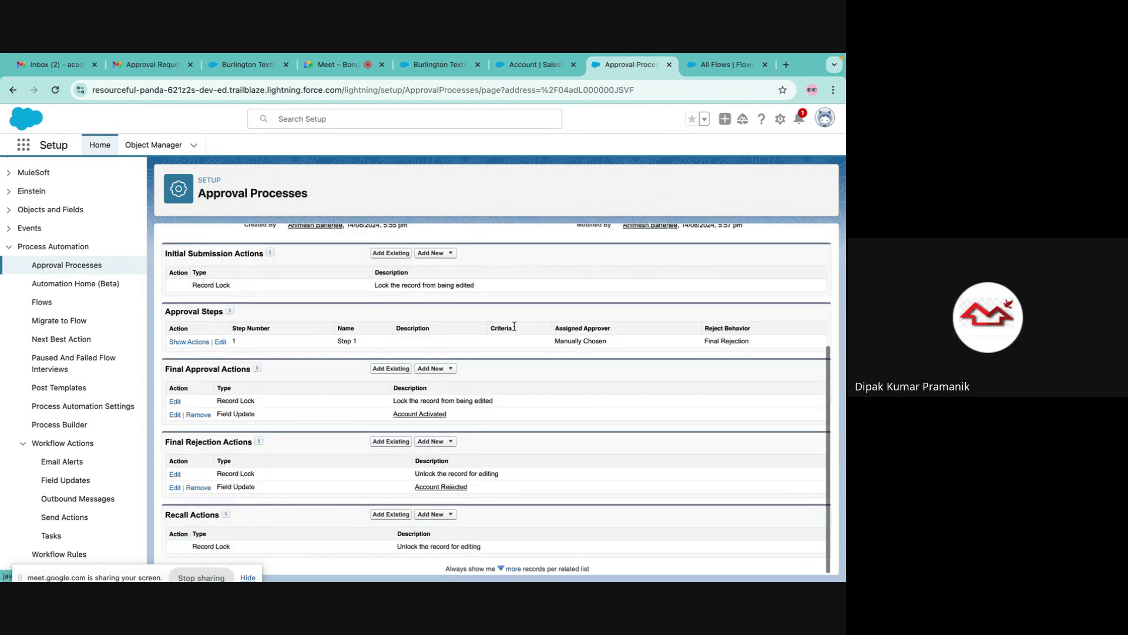
scroll(515, 327, "up", 3)
scroll(514, 327, "down", 3)
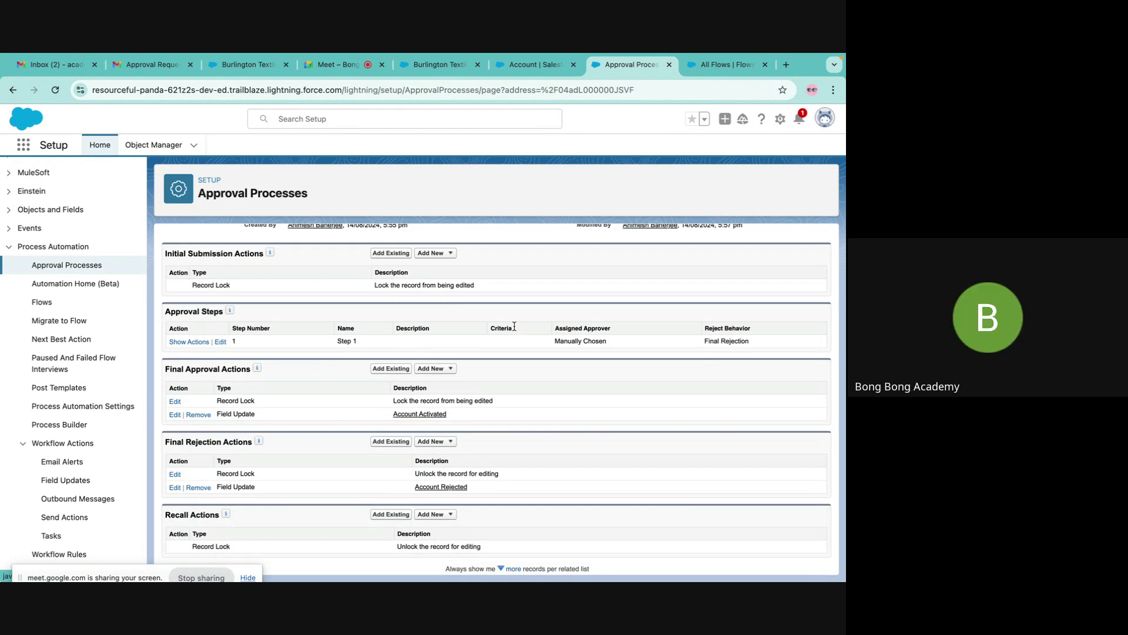
left_click(726, 66)
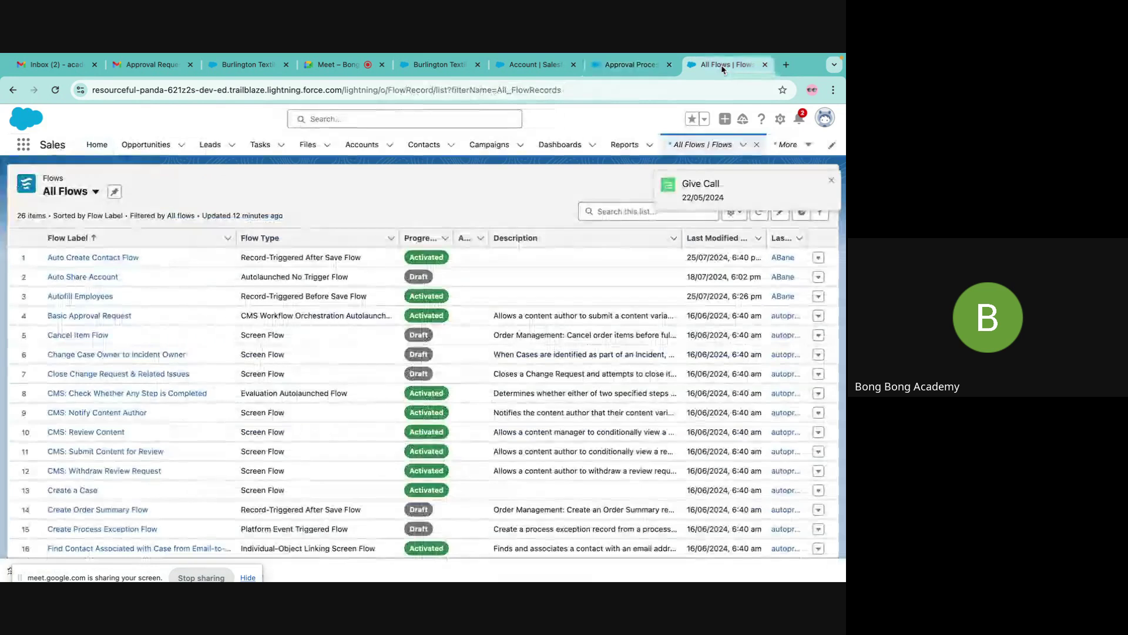
Open Setup, find the Flows page with Quick Find 'flow', and start a New Flow
left_click(440, 65)
left_click(780, 118)
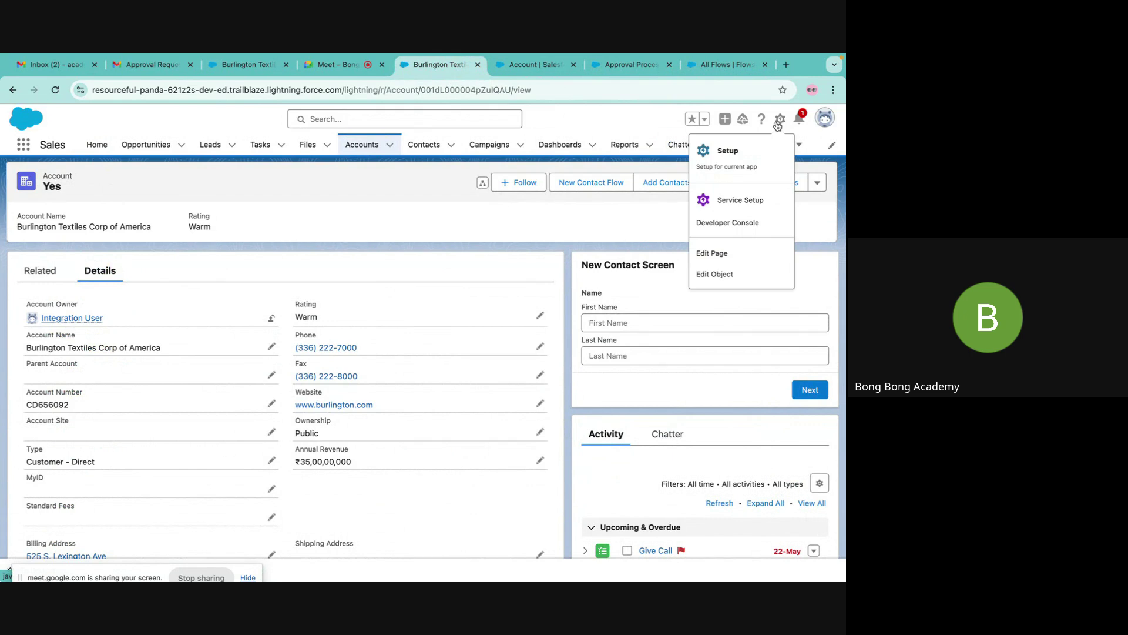
left_click(732, 149)
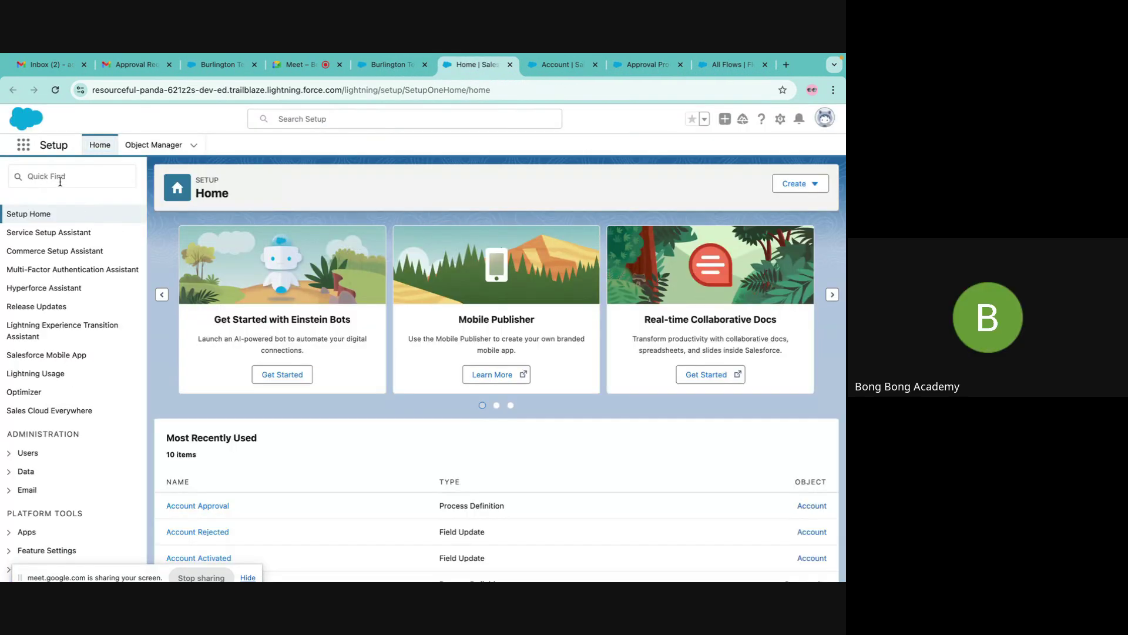
left_click(76, 176)
type("flow")
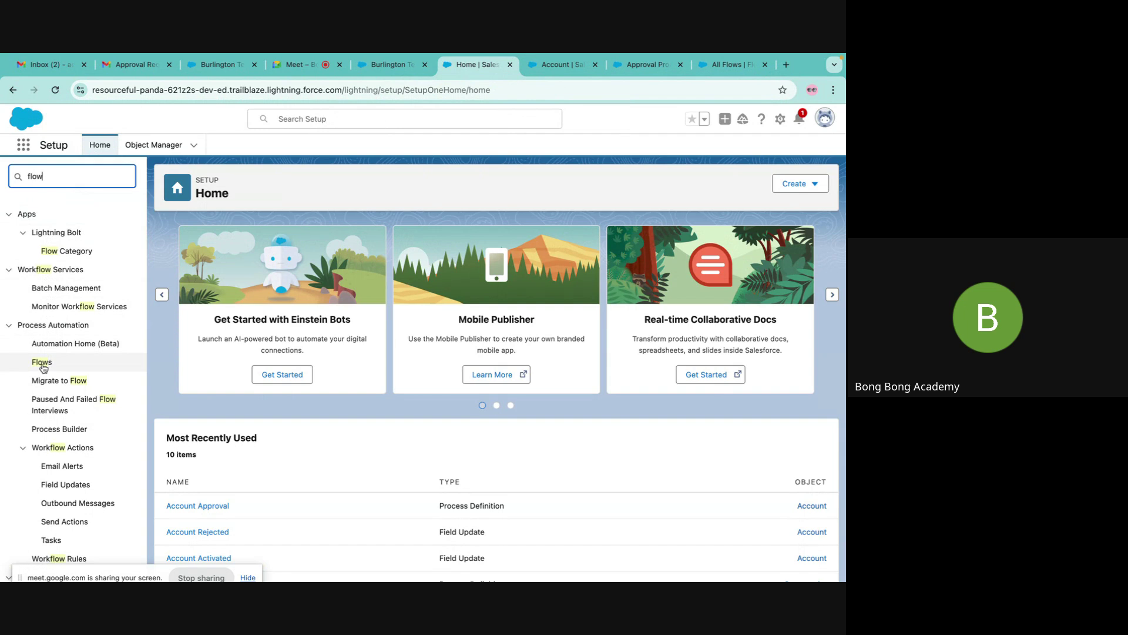
left_click(41, 362)
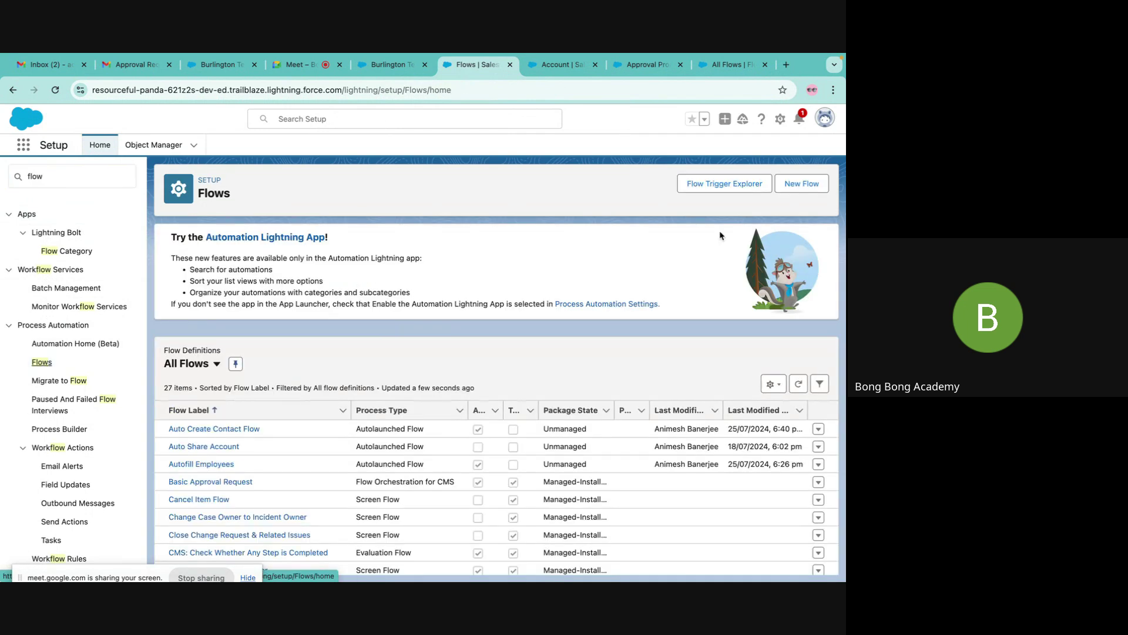
left_click(800, 184)
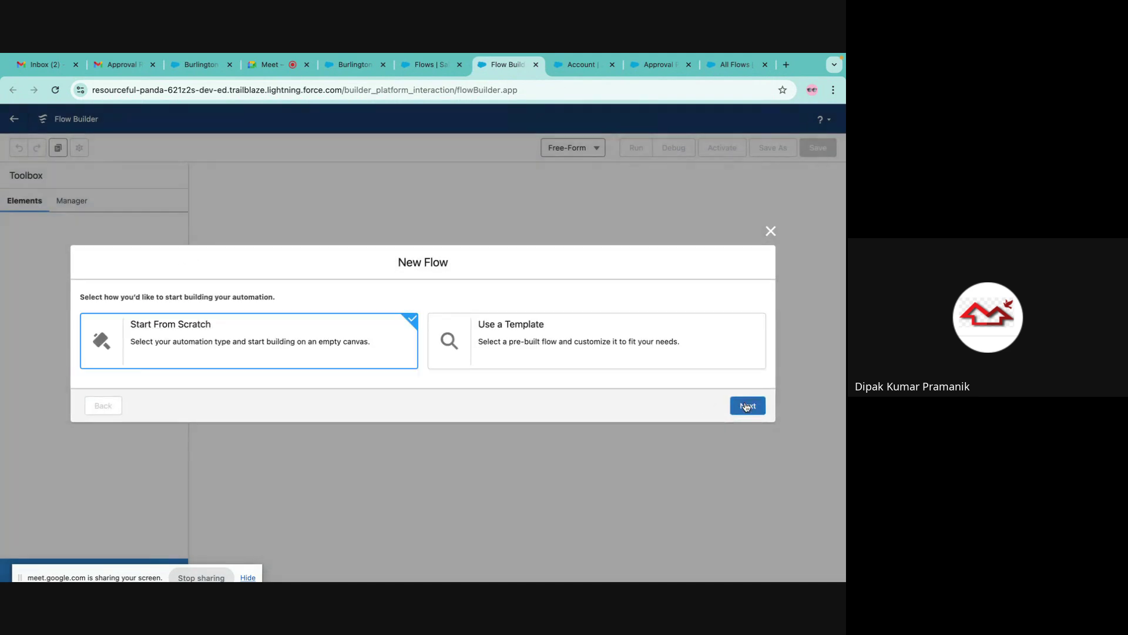
Create a Record-Triggered Flow and switch its canvas from Auto-Layout to Free-Form
left_click(747, 406)
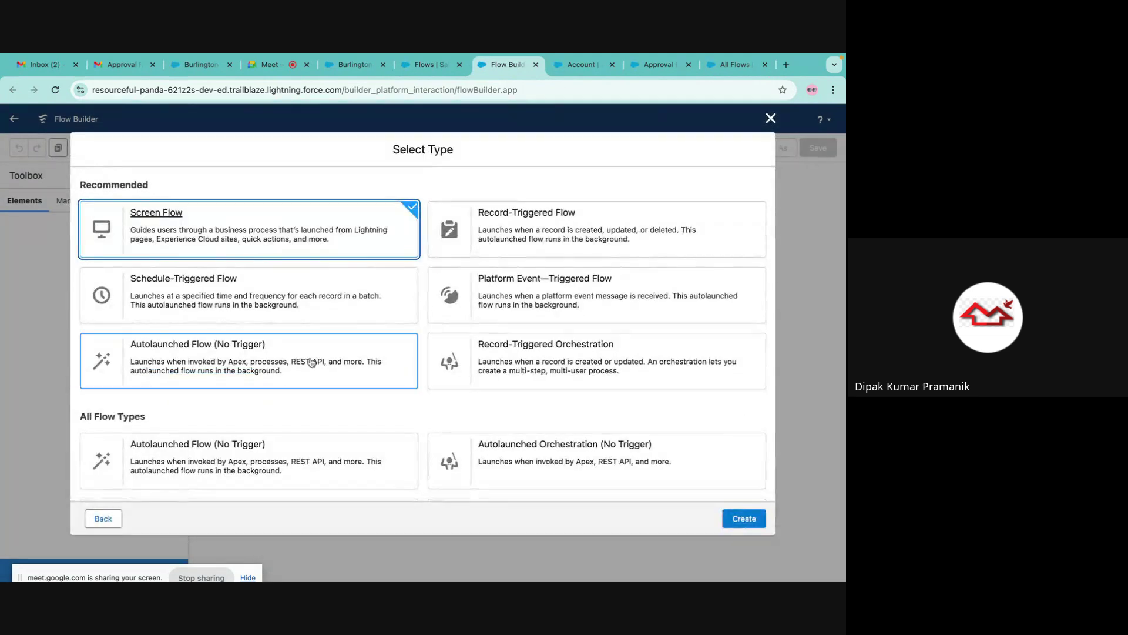
left_click(521, 238)
left_click(745, 518)
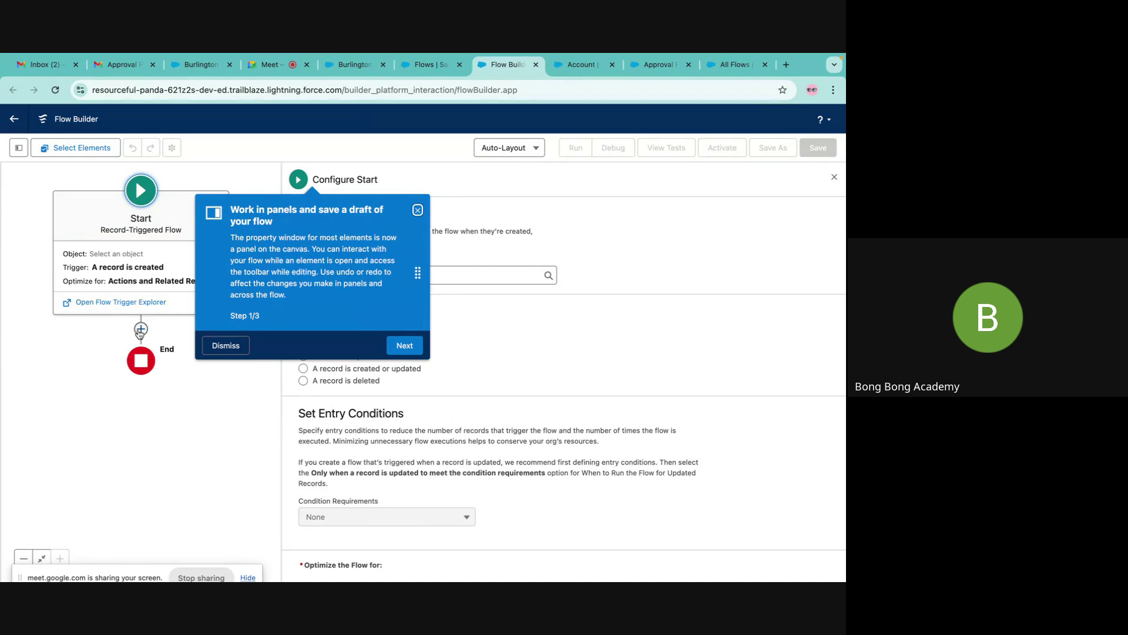
left_click(140, 330)
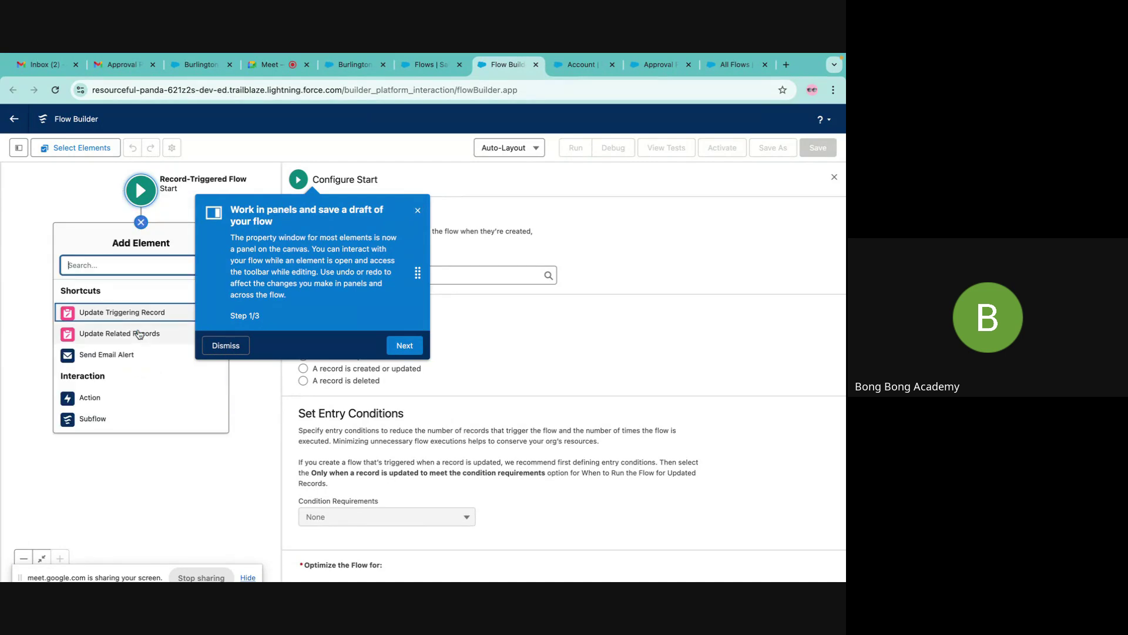
left_click(495, 150)
left_click(493, 189)
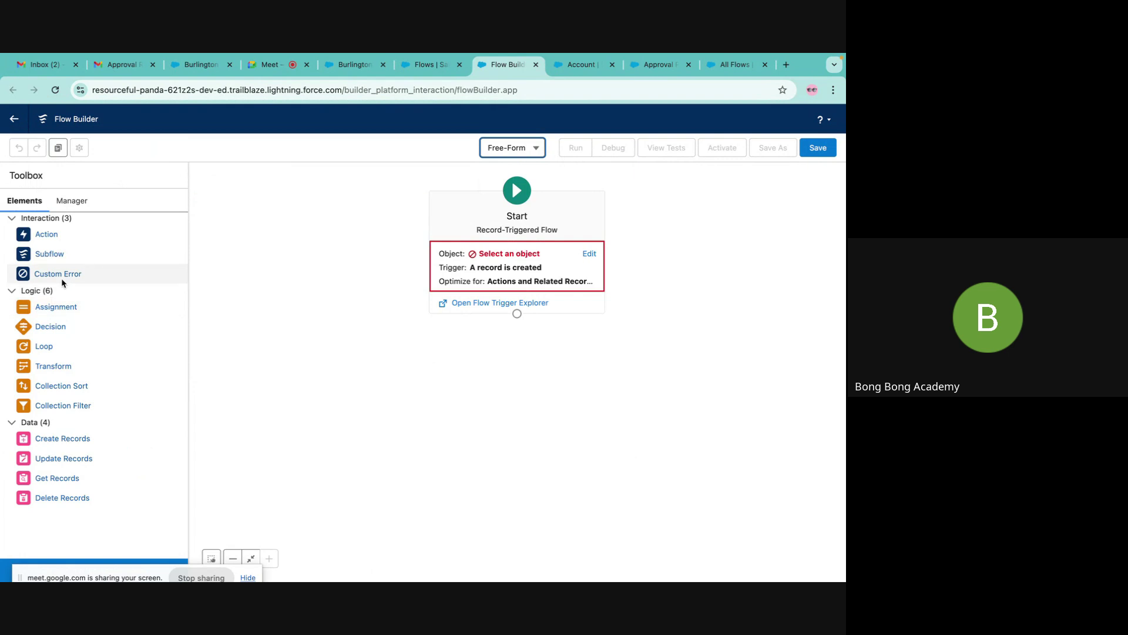
left_click(47, 235)
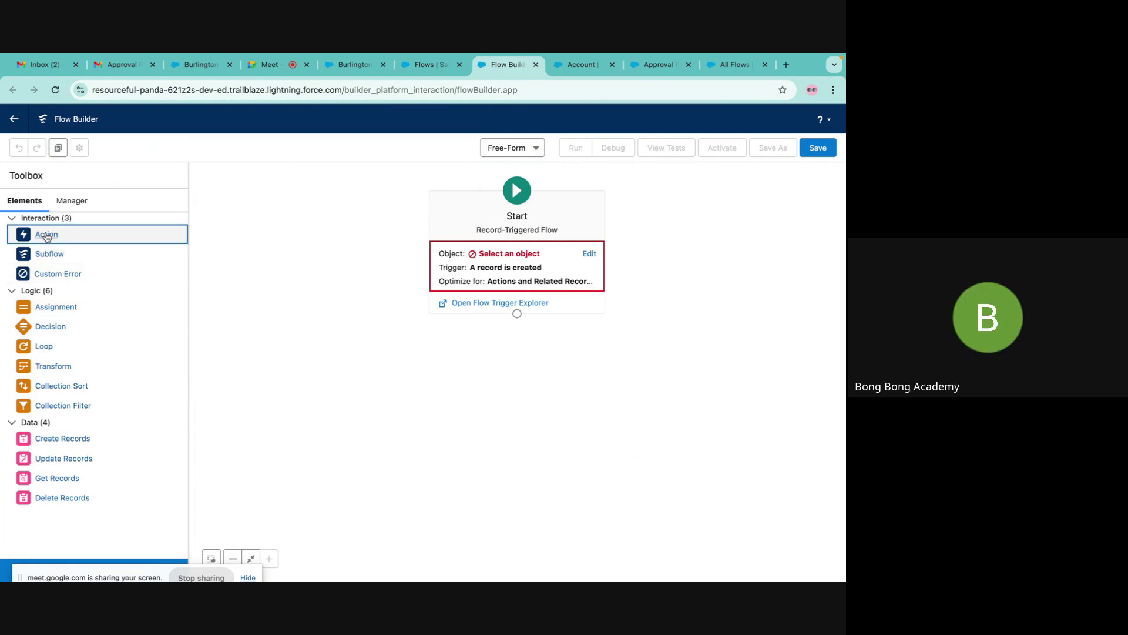
Place an Action element and choose Approvals > Submit for Approval, filtering by Category
left_click_drag(46, 235, 448, 398)
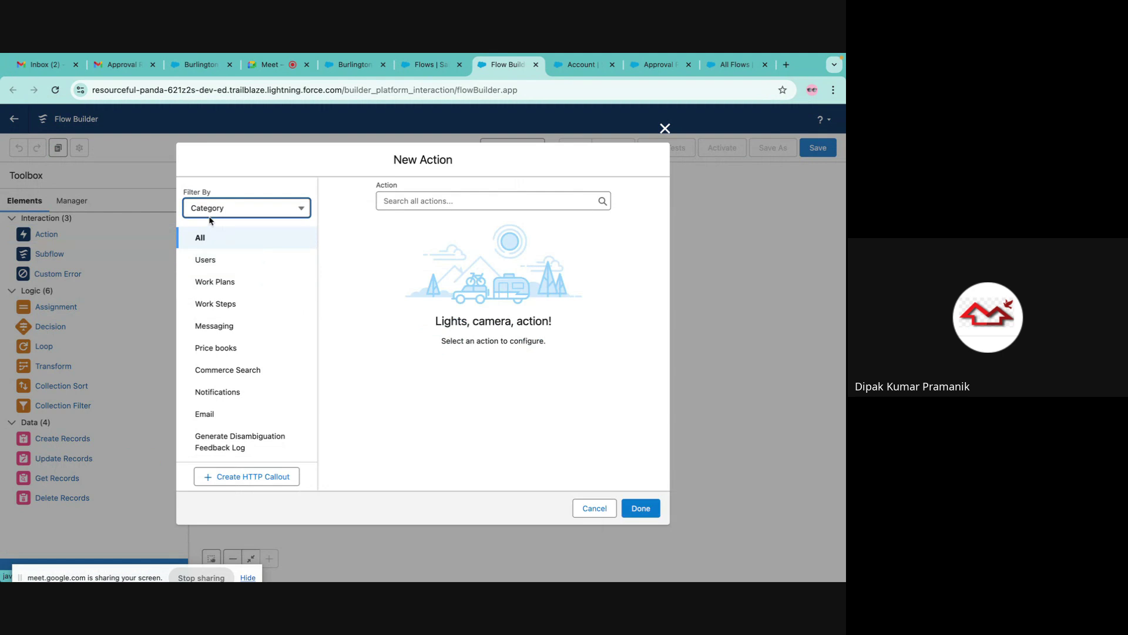
left_click(201, 209)
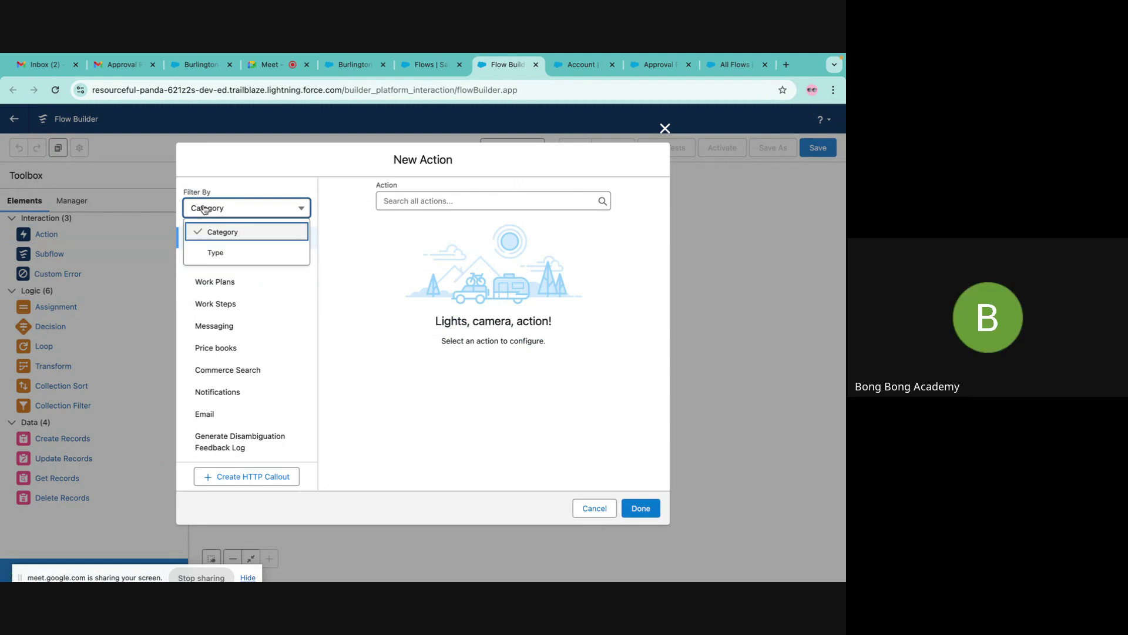
left_click(378, 374)
scroll(286, 361, "down", 4)
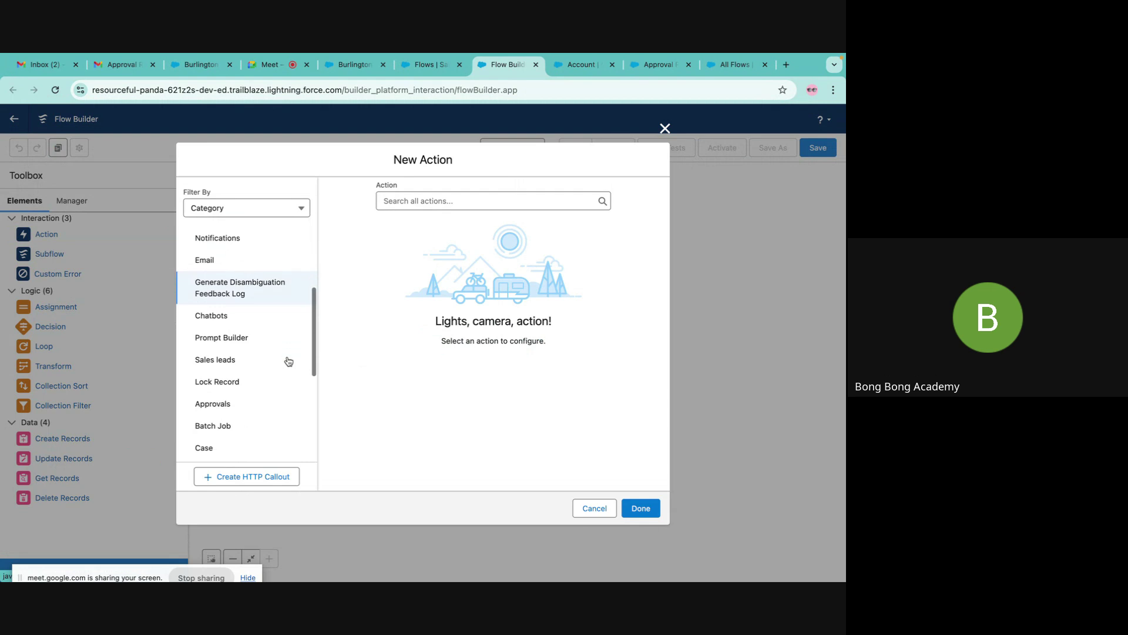
scroll(288, 361, "down", 1)
left_click(231, 362)
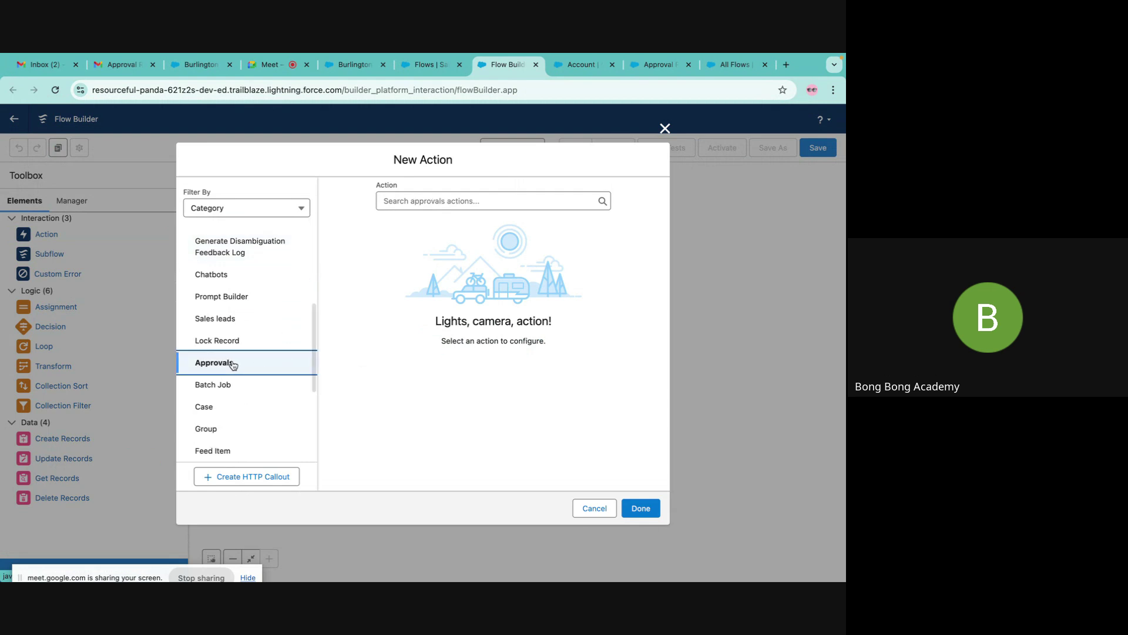
left_click(415, 202)
left_click(423, 229)
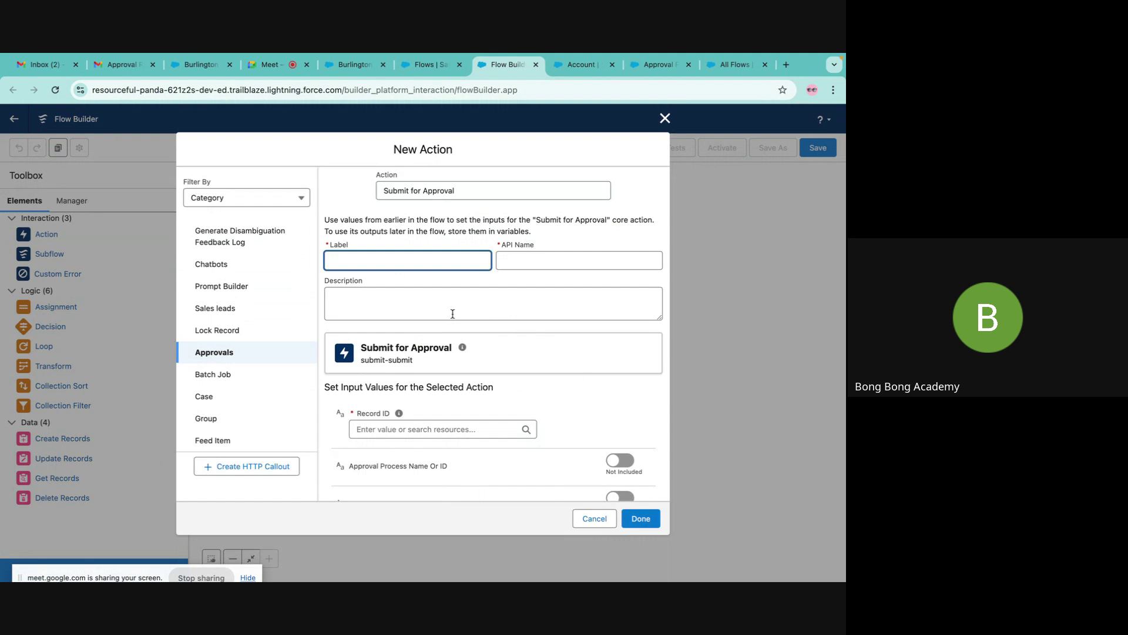
Review the Submit for Approval inputs, then discard the action and close Flow Builder
scroll(227, 306, "up", 5)
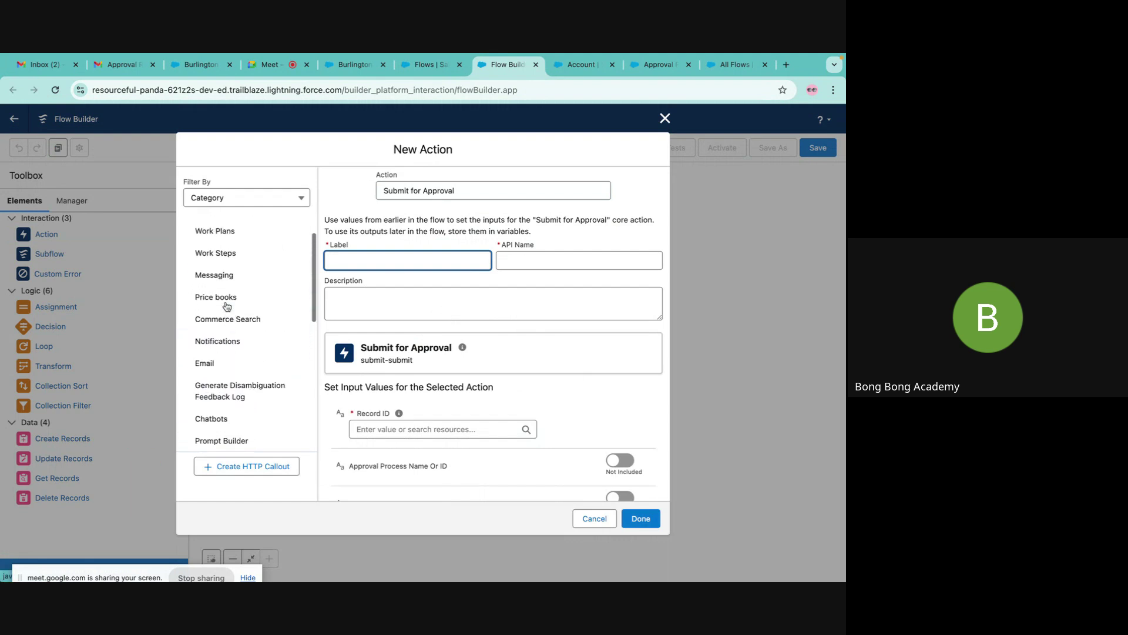
scroll(227, 306, "down", 3)
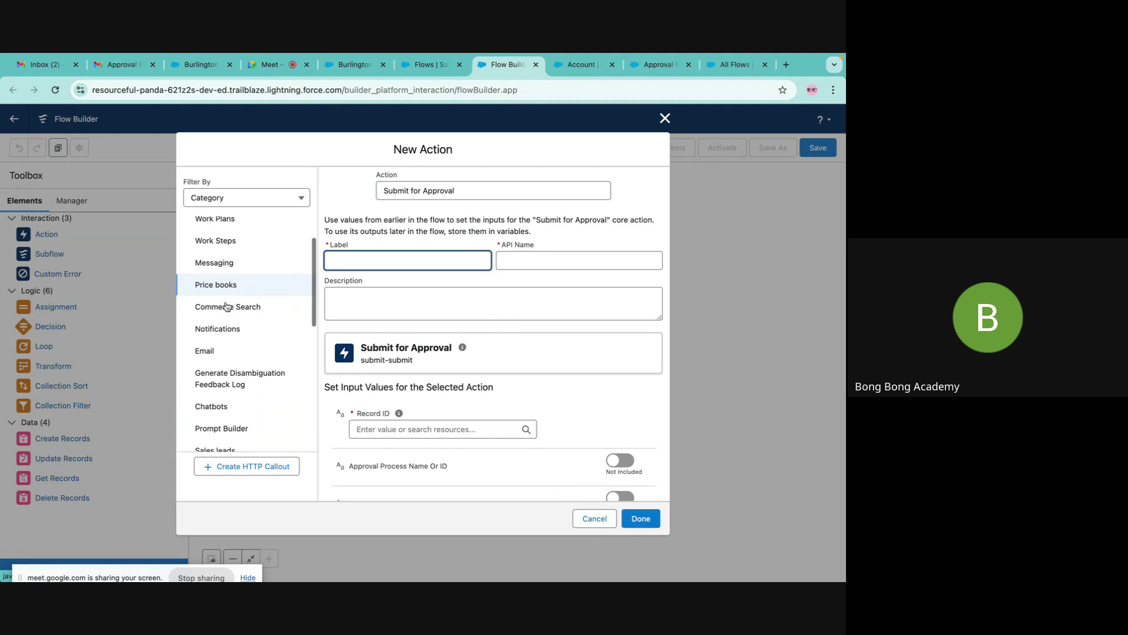
scroll(227, 306, "down", 1)
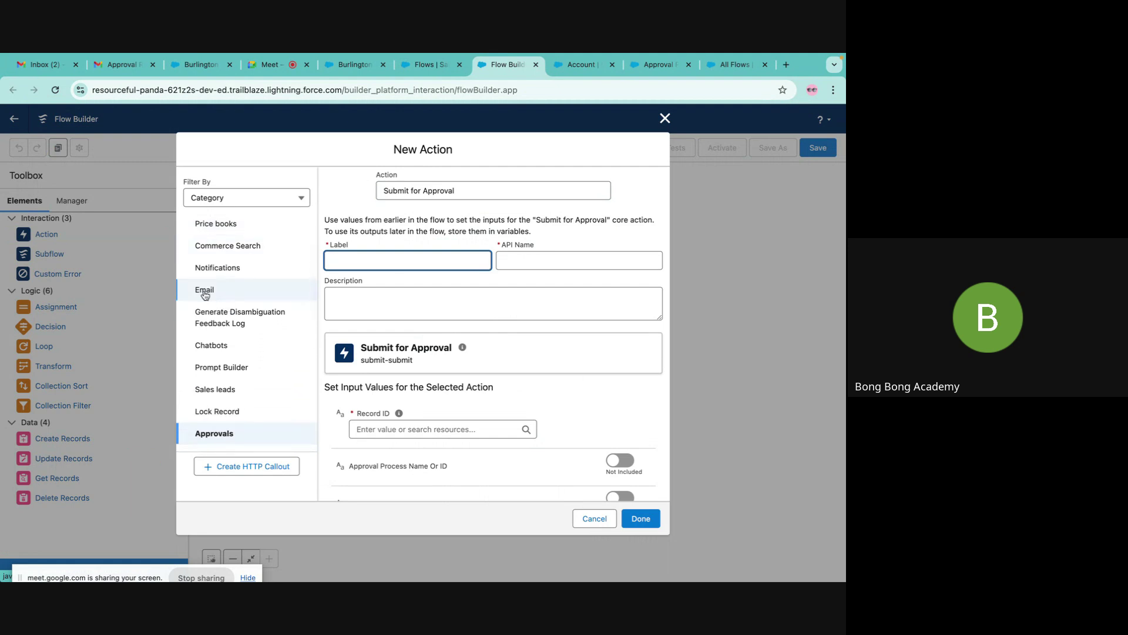
scroll(204, 294, "down", 5)
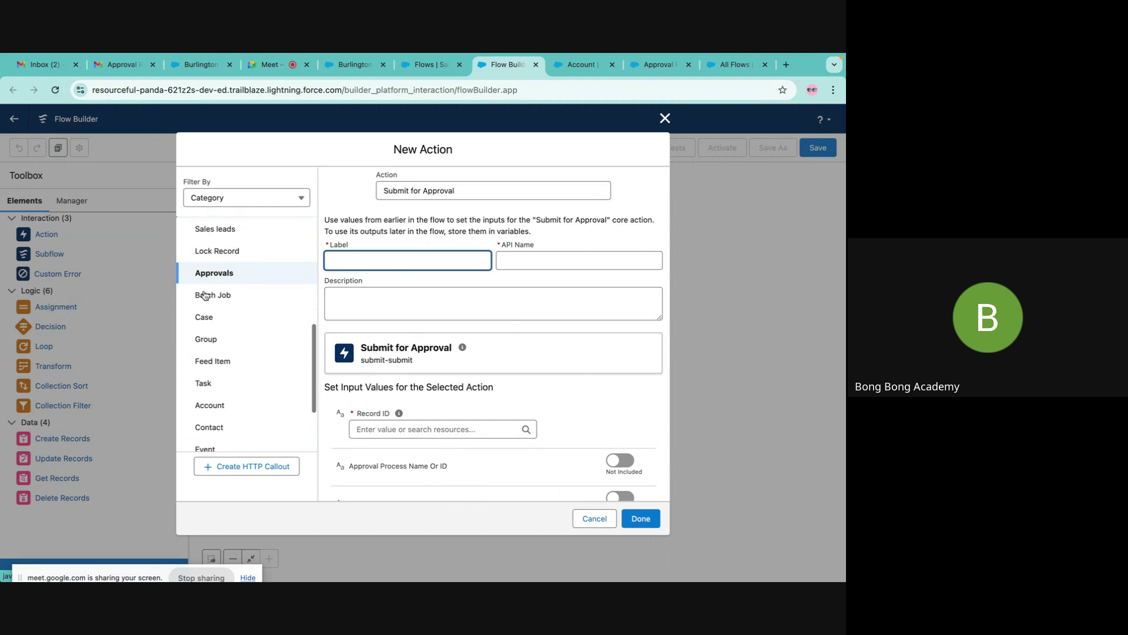
scroll(217, 310, "down", 3)
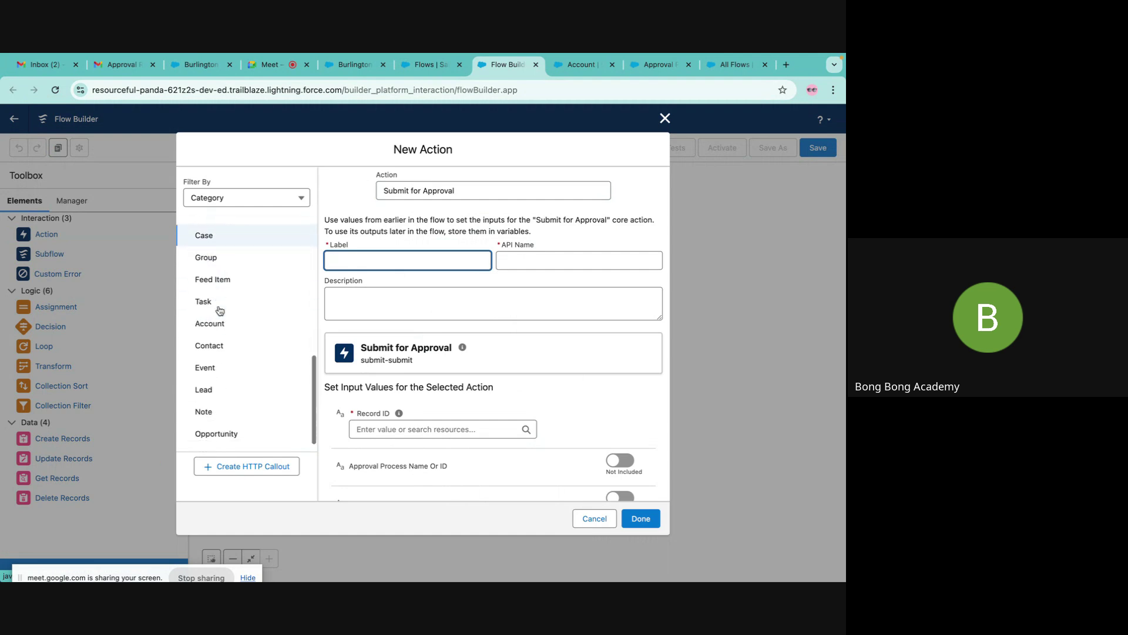
scroll(220, 330, "up", 3)
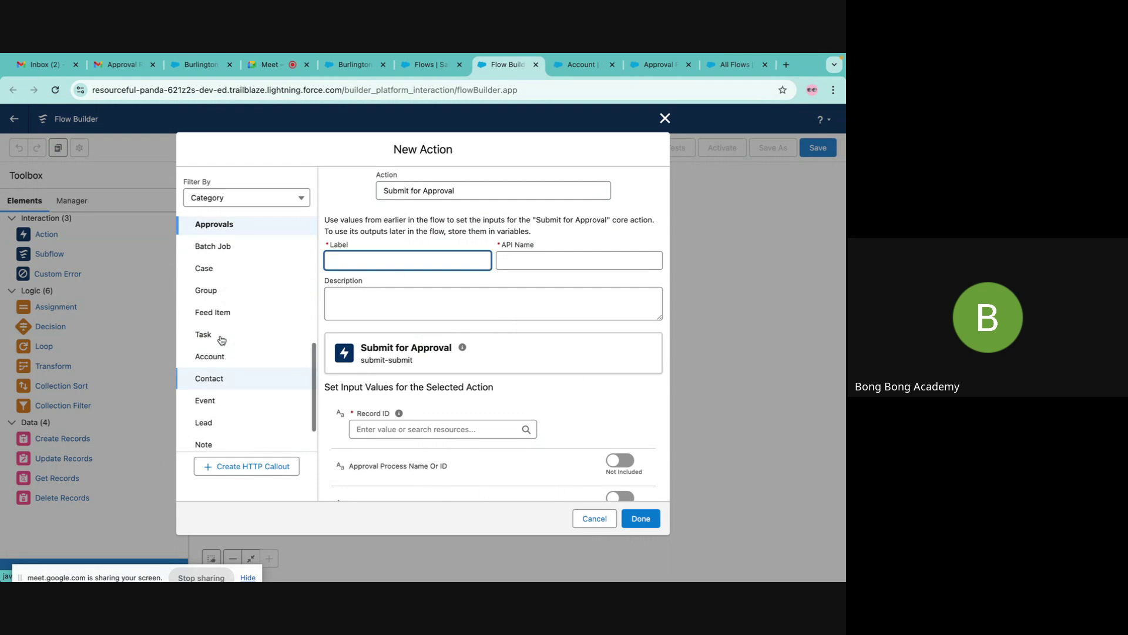
scroll(221, 340, "up", 8)
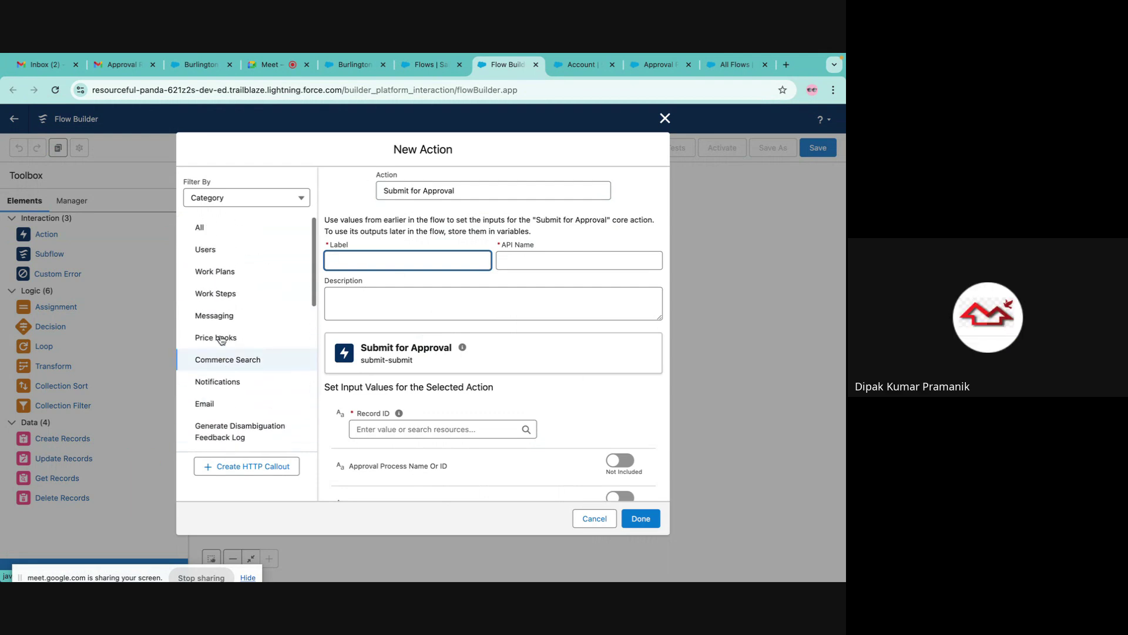
scroll(221, 339, "down", 3)
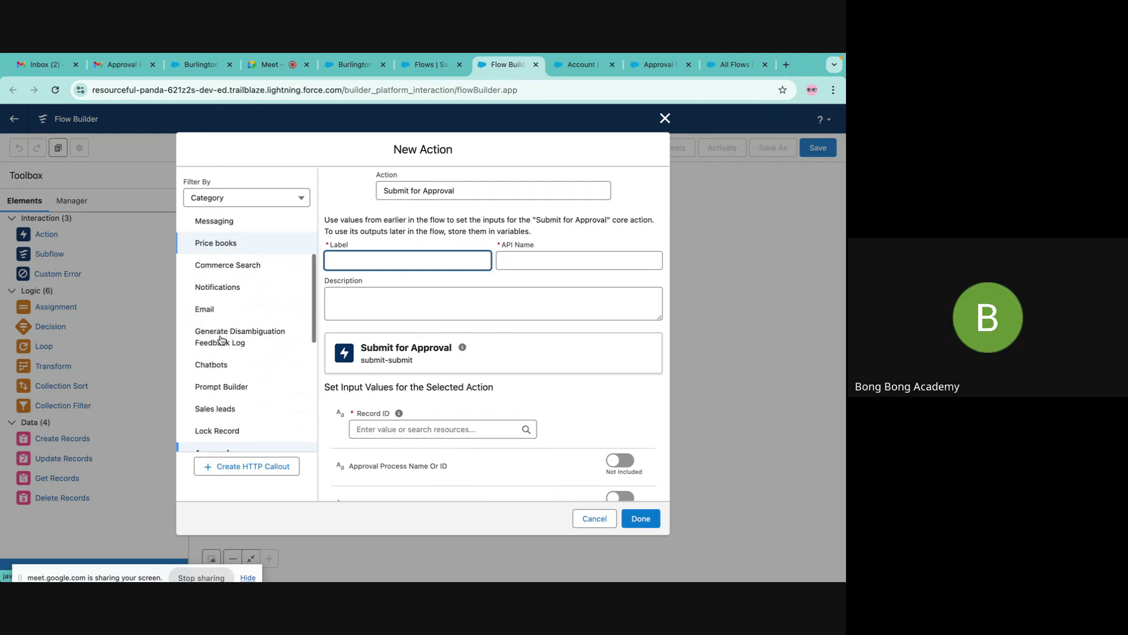
left_click(665, 119)
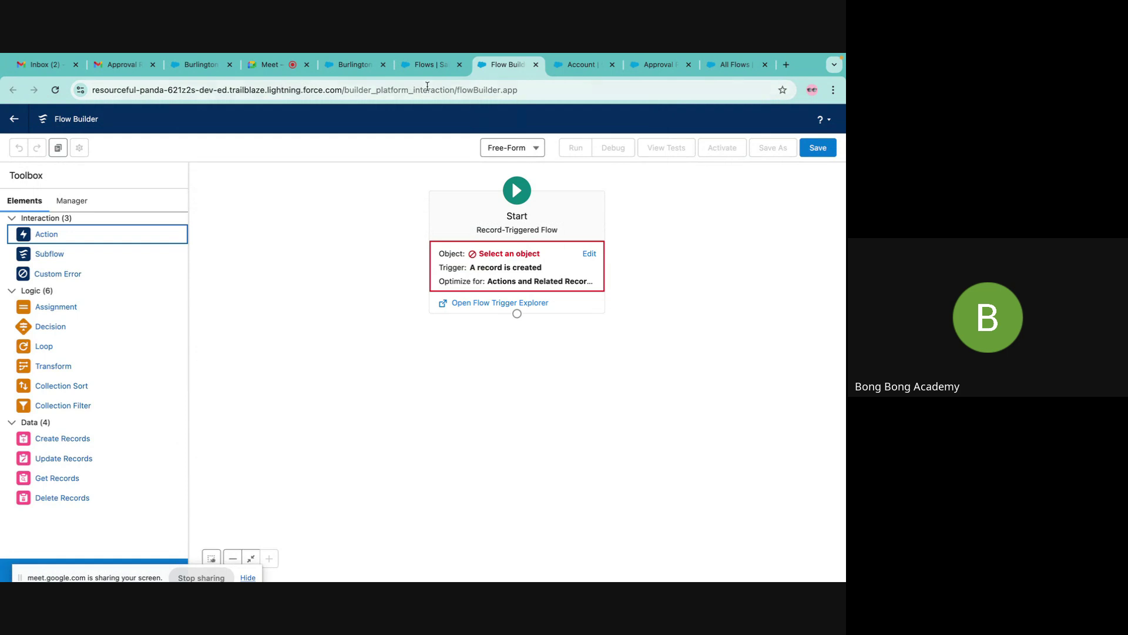
left_click(536, 65)
Leave the unsaved flow and open External Services via Quick Find 'exter'
left_click(446, 267)
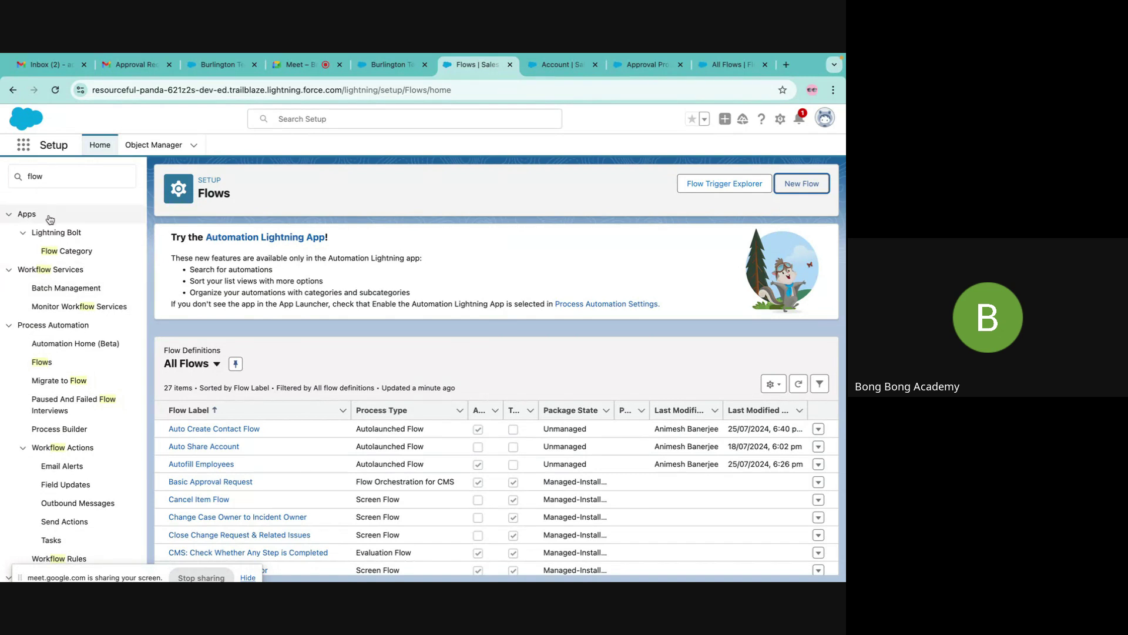
left_click_drag(50, 174, 1, 176)
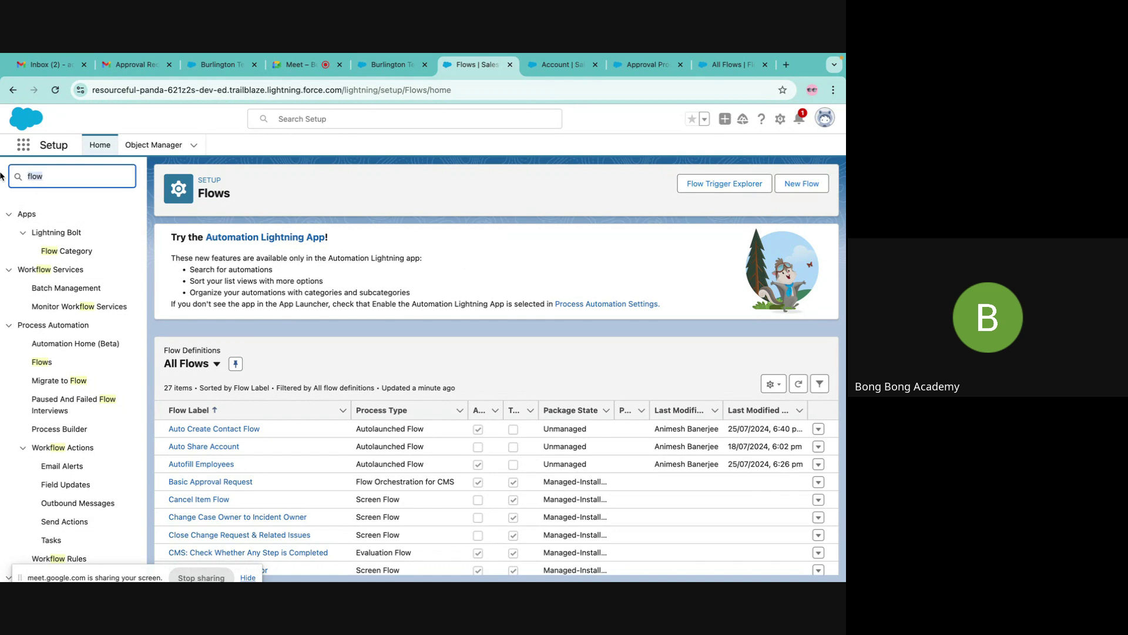
type("ext")
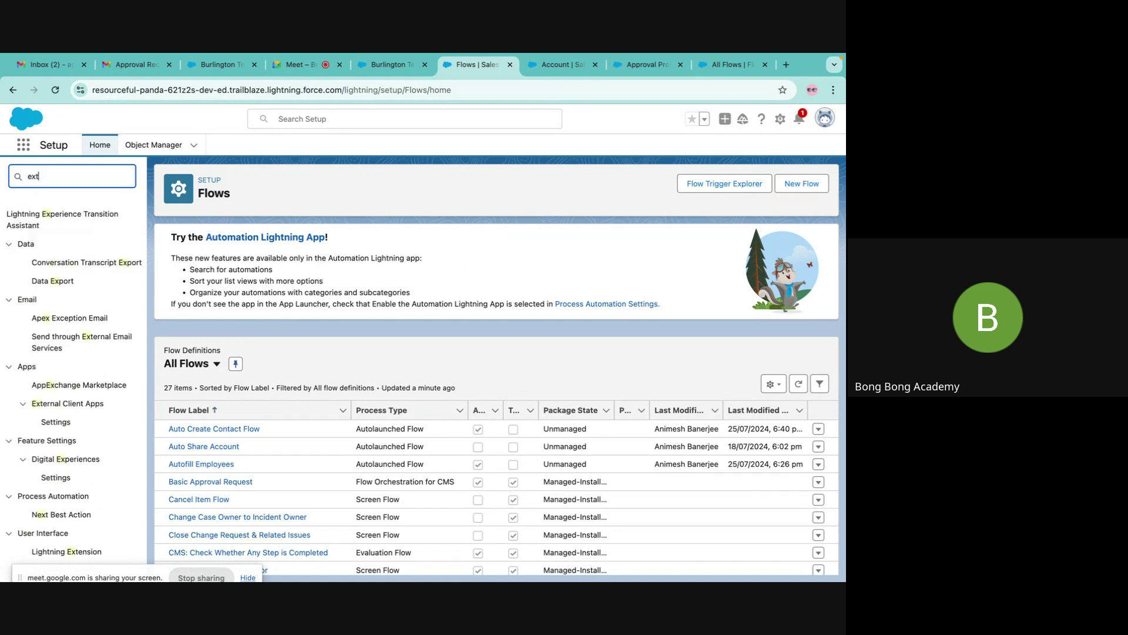
type("er")
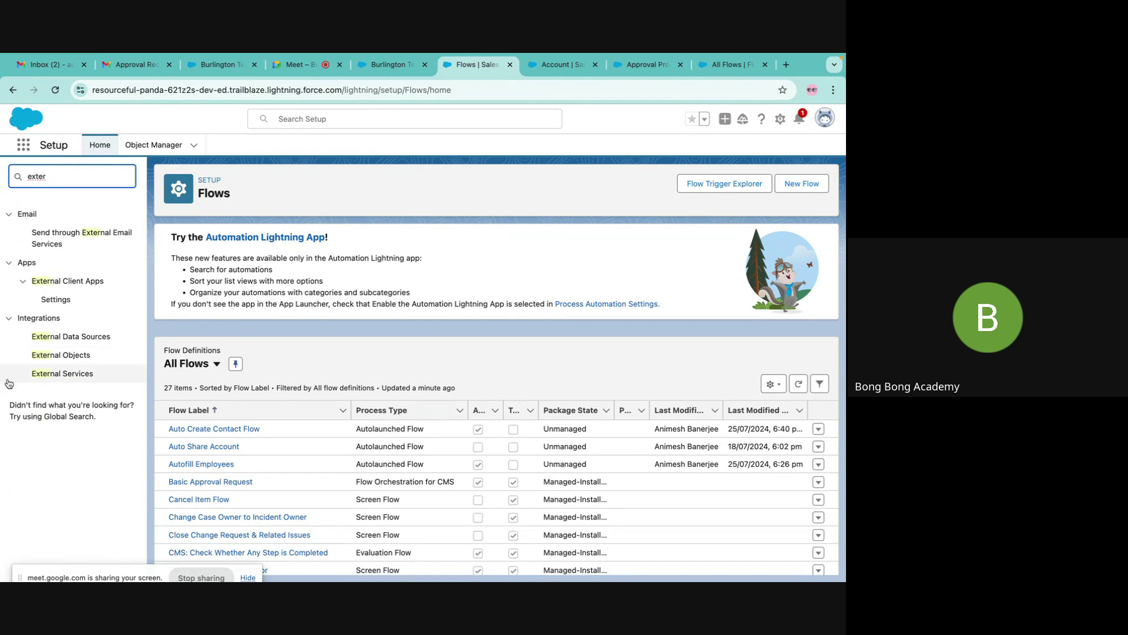
left_click(61, 376)
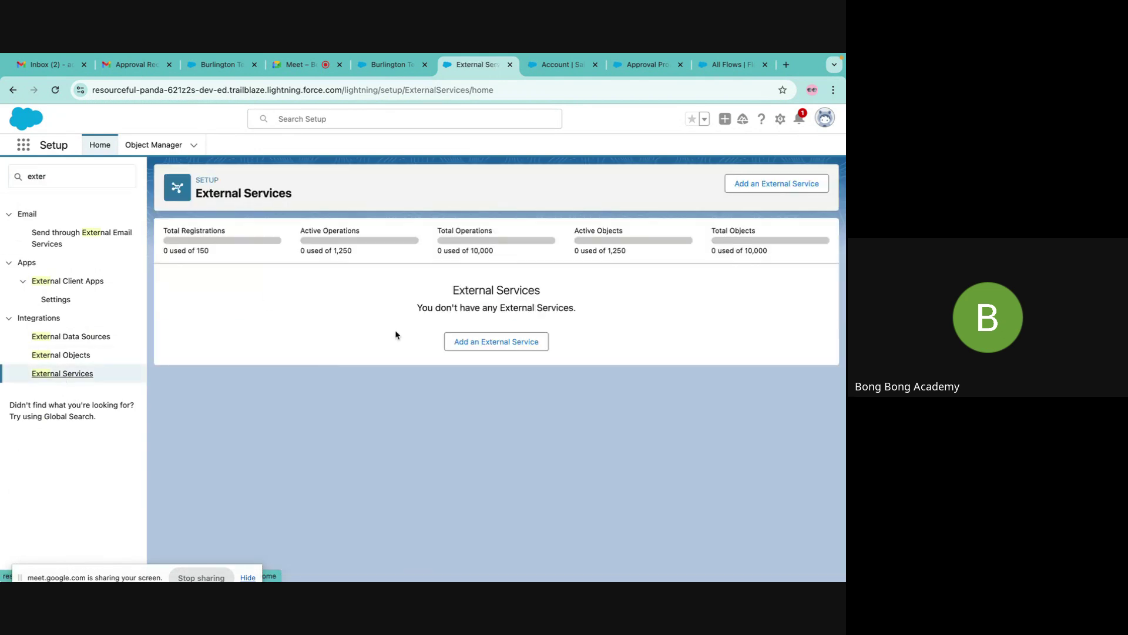
Start adding an external service with From API Specification as its source
left_click(747, 189)
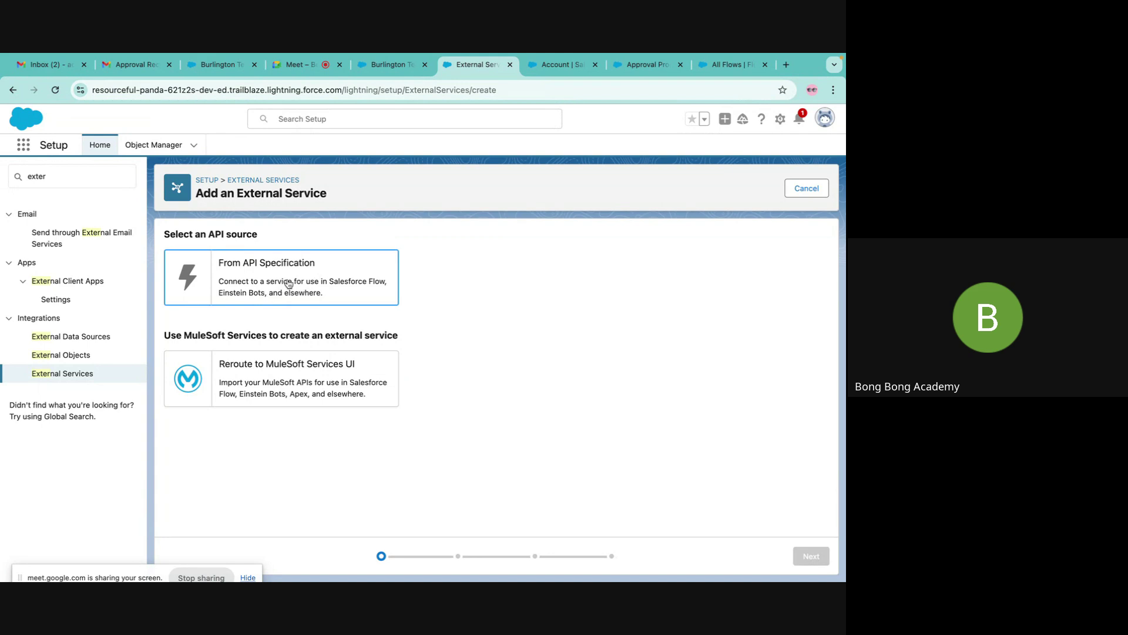
left_click(291, 287)
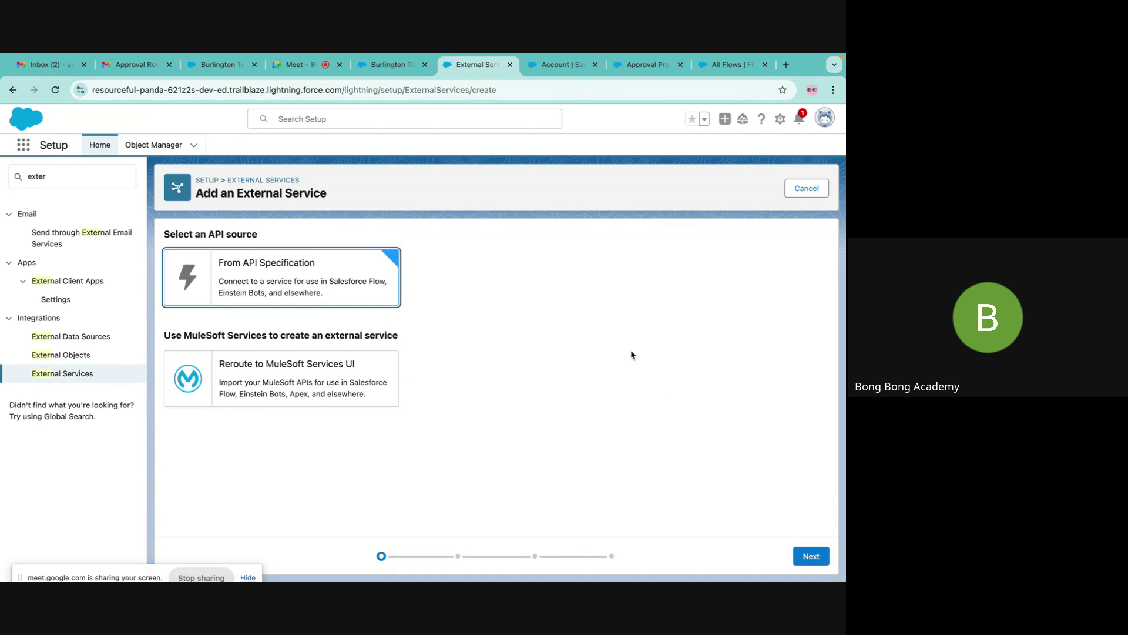
double_click(51, 177)
From the Flows setup page, create a new Record-Triggered Flow from scratch
type("fl")
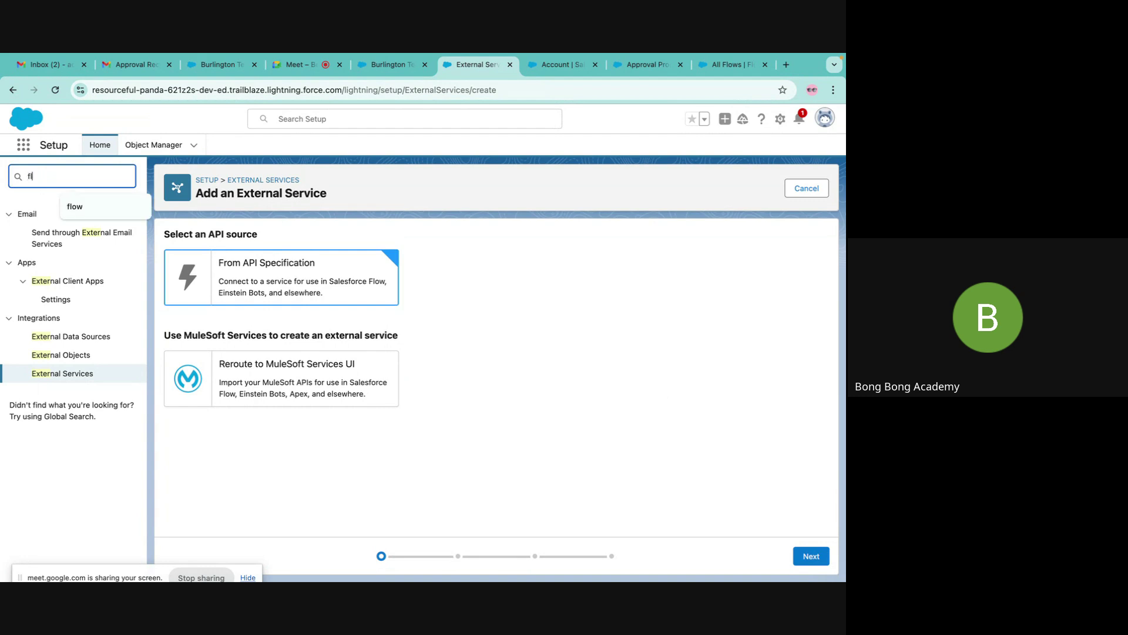
type("ow")
left_click(42, 362)
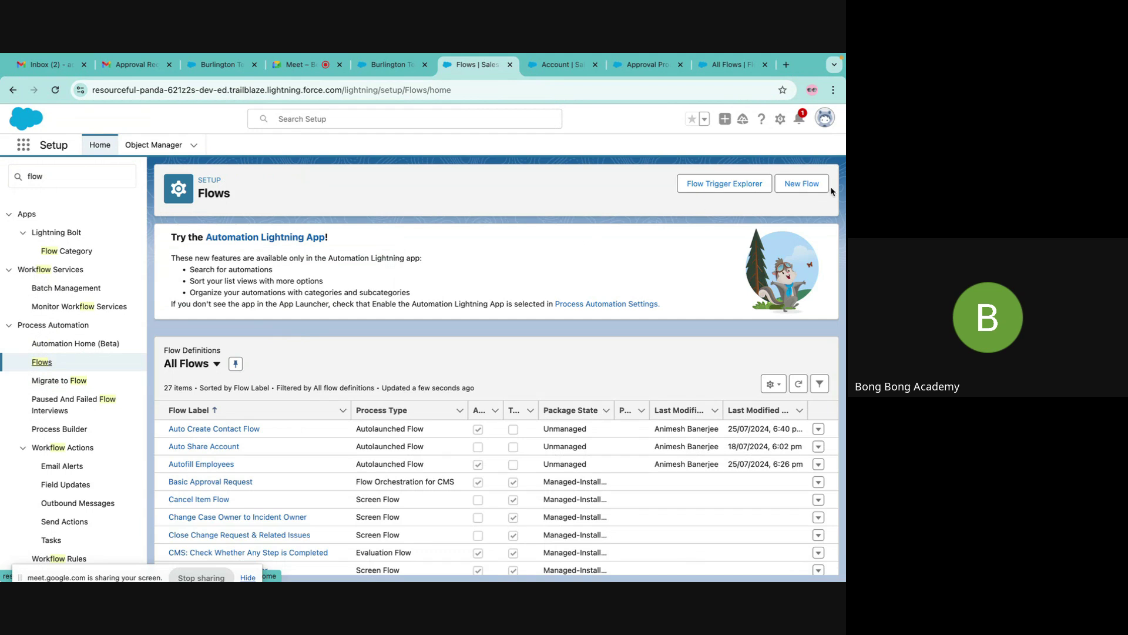
left_click(803, 184)
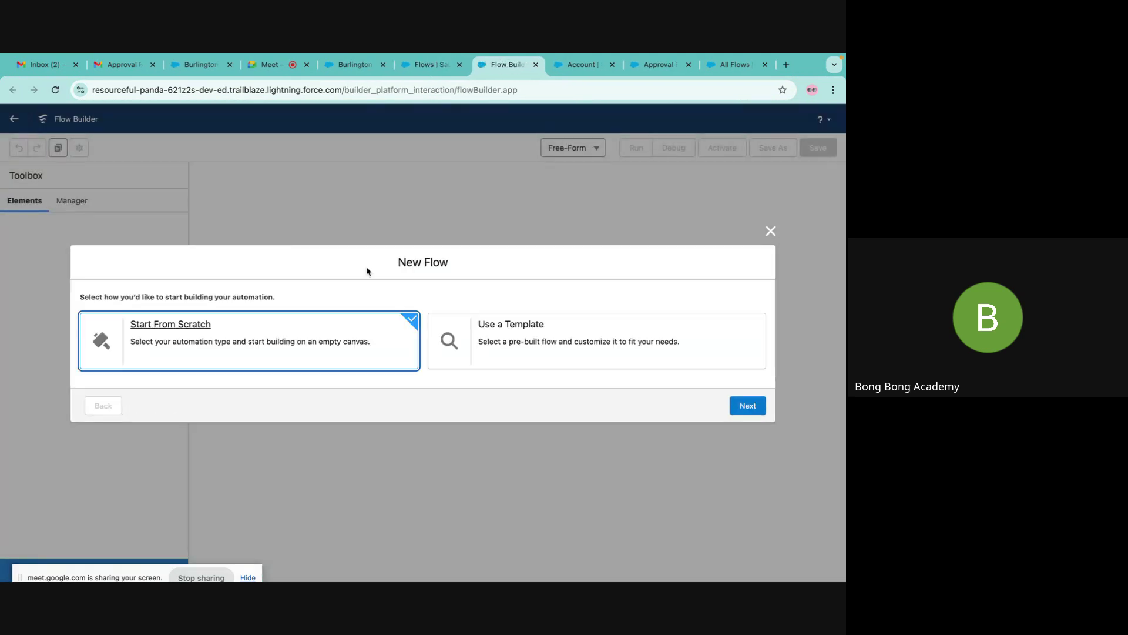
left_click(742, 409)
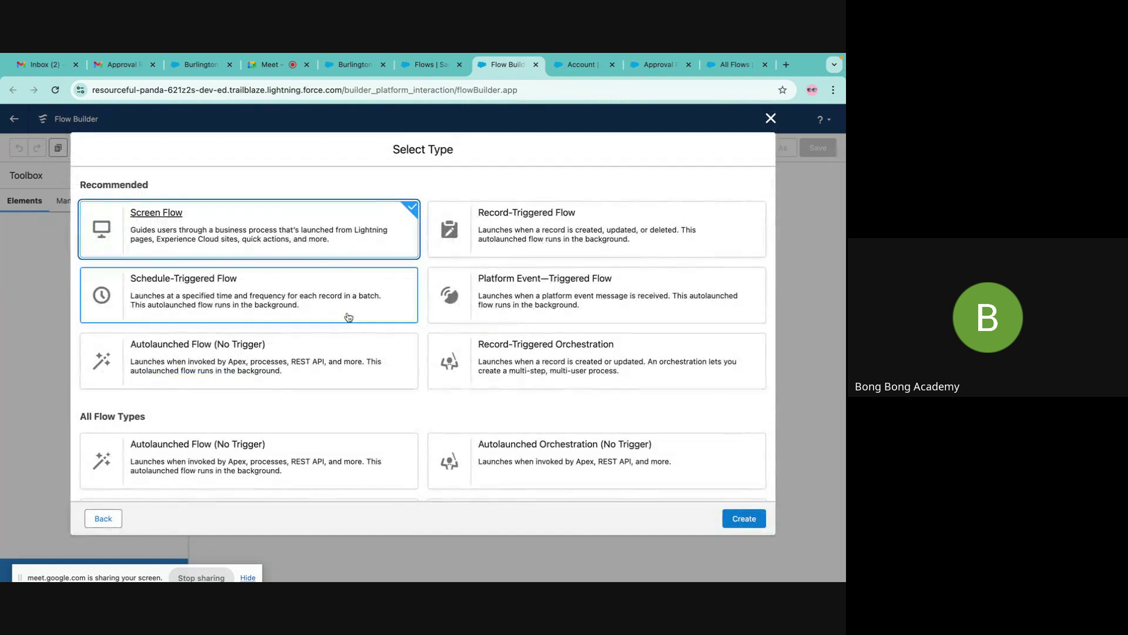
left_click(514, 251)
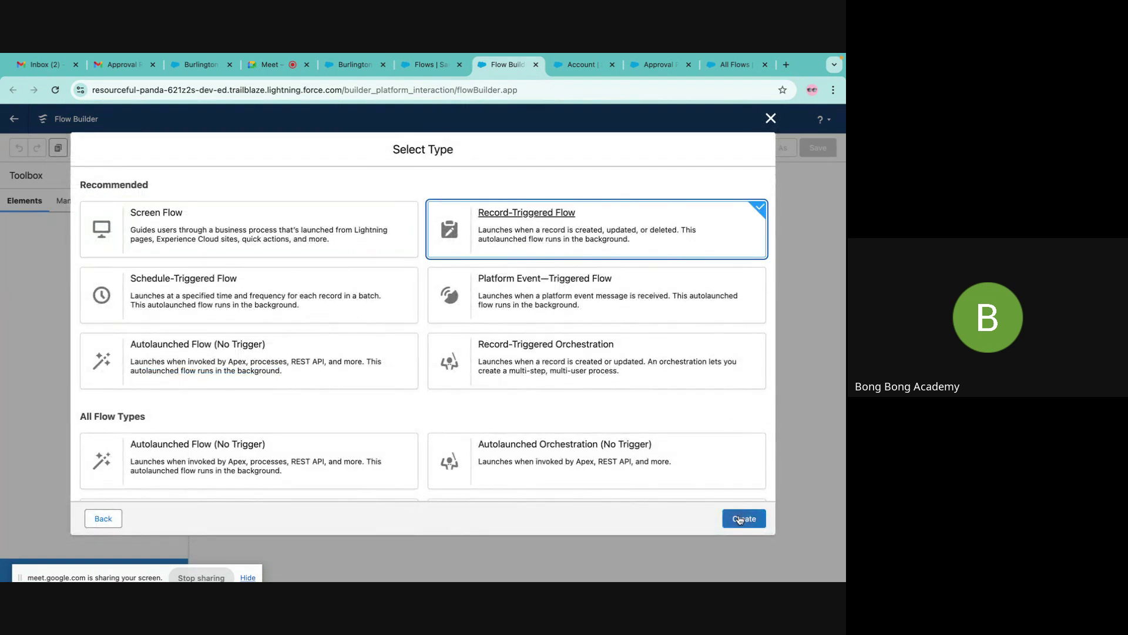
left_click(740, 518)
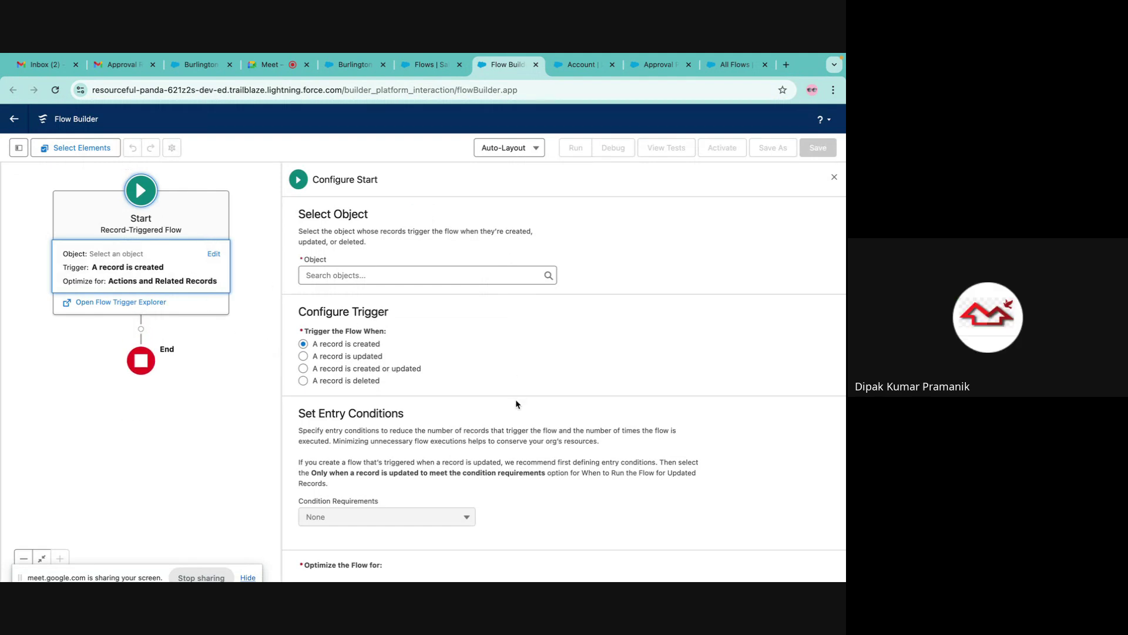
Trigger the flow on Account record creation and add a Run Asynchronously path
scroll(516, 400, "down", 3)
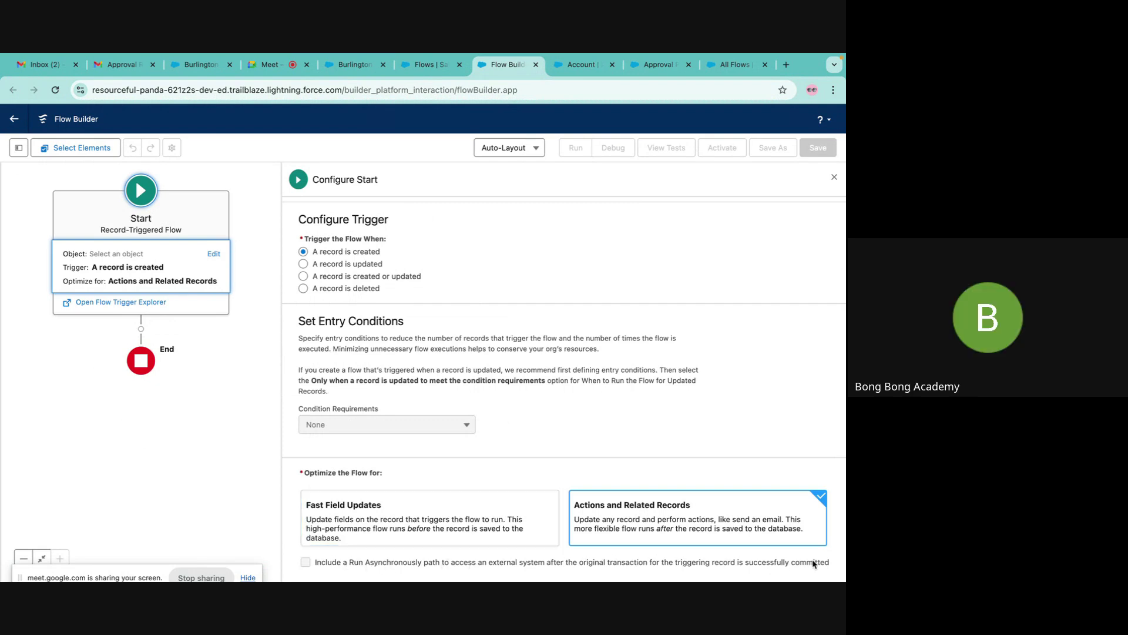
left_click(328, 266)
left_click(320, 253)
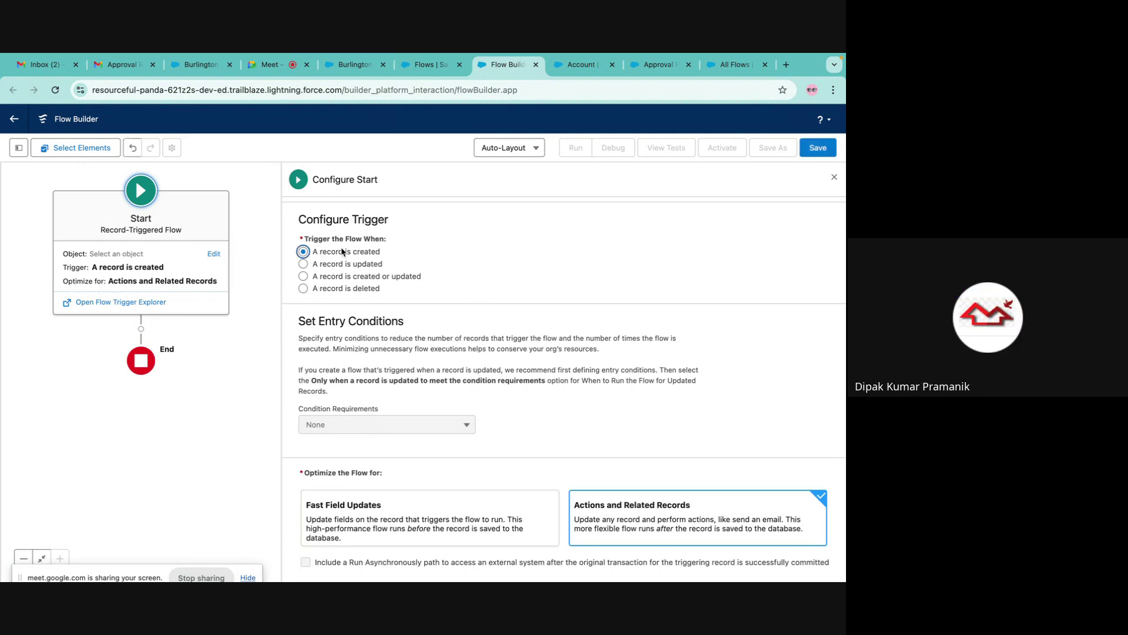
left_click(408, 274)
left_click(373, 301)
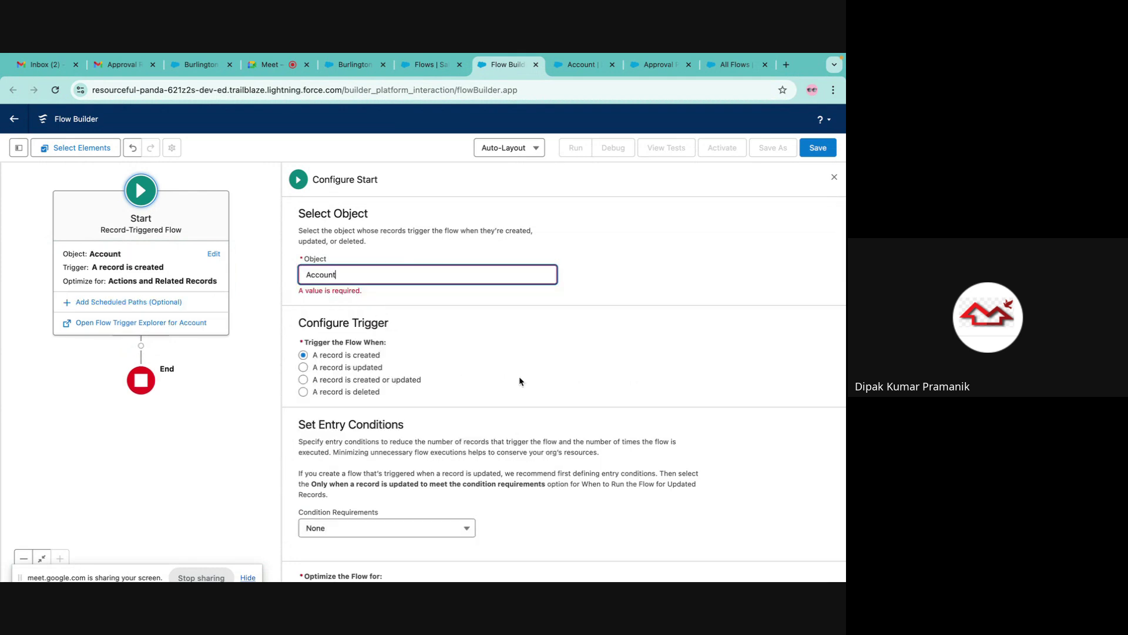
scroll(520, 376, "down", 2)
left_click(306, 563)
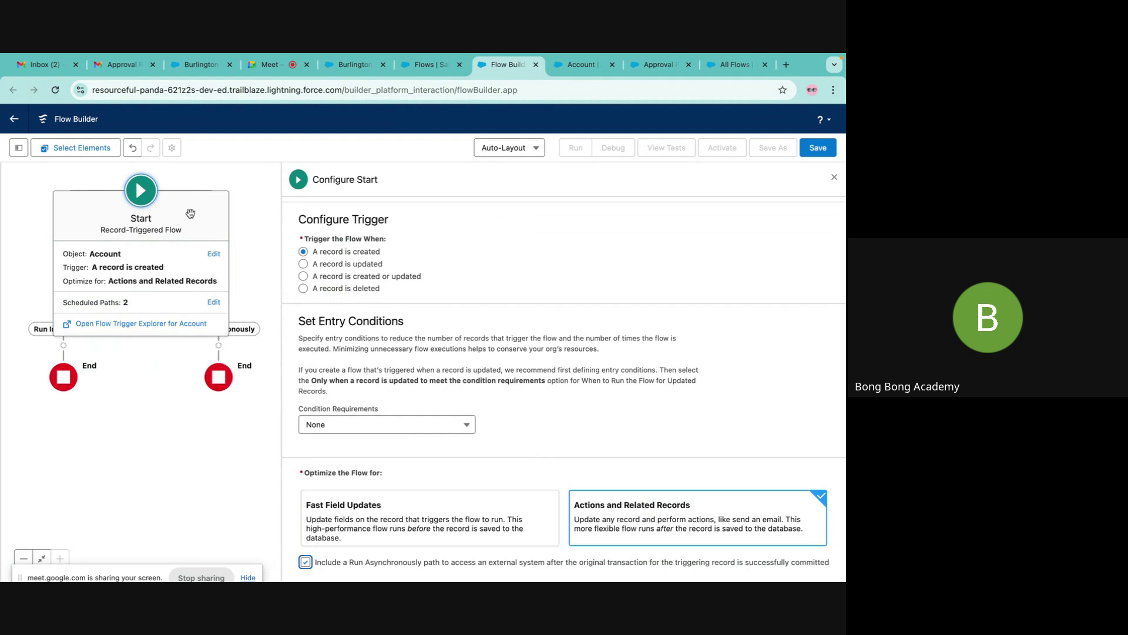
Close the Start summary, re-centre the flow diagram, and return to the Setup Flows list
left_click(269, 274)
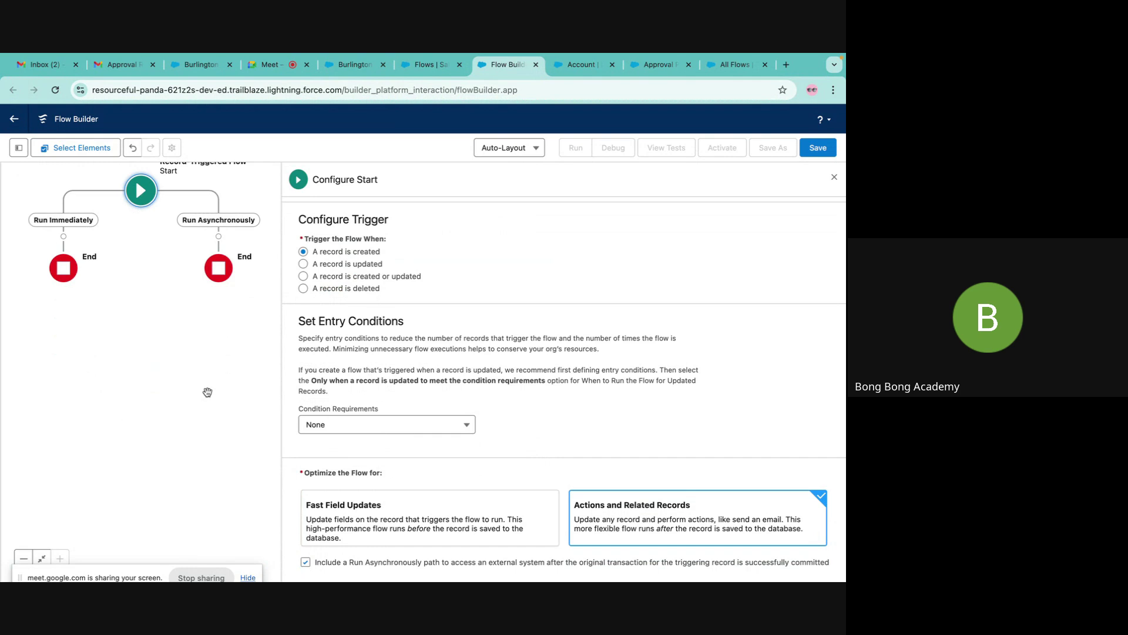
left_click_drag(147, 262, 147, 376)
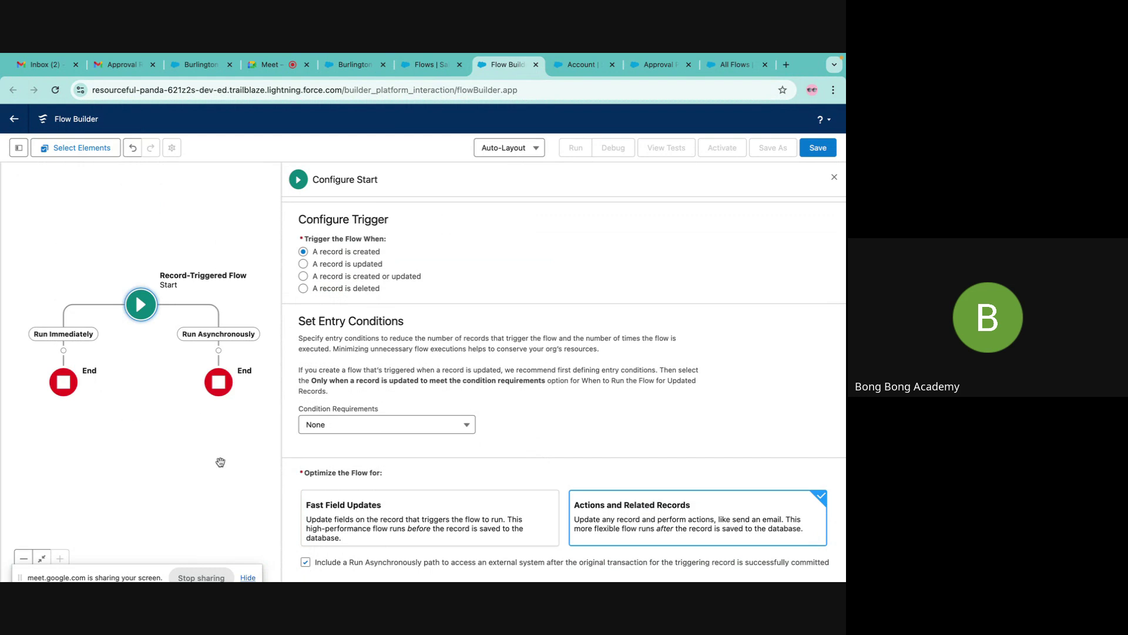
left_click(441, 66)
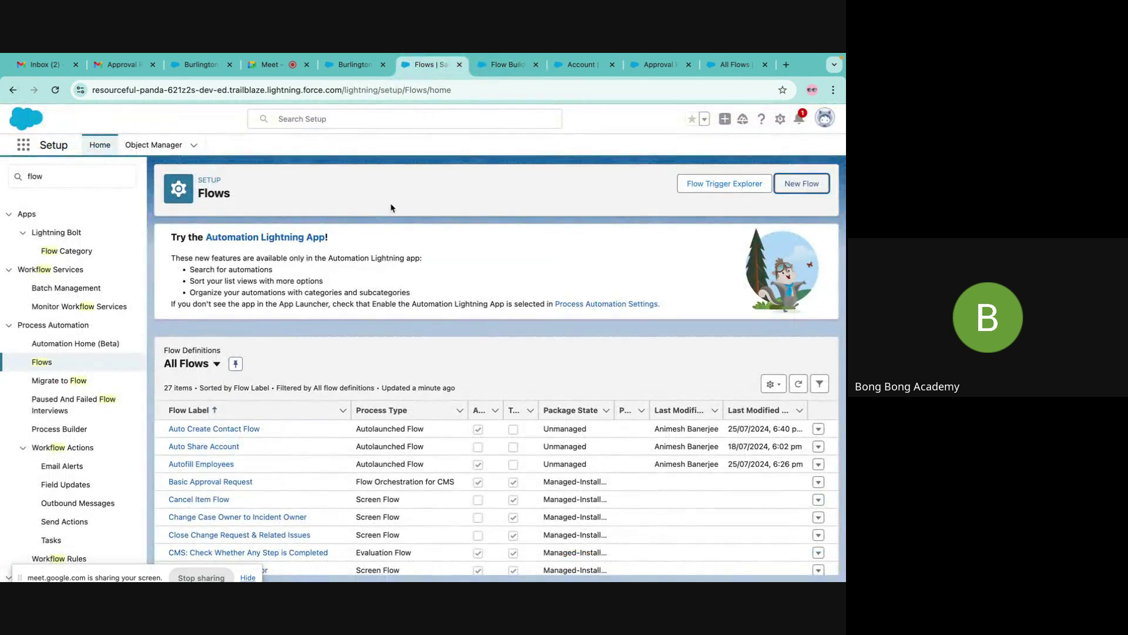
Cycle through the open Salesforce tabs, ending on the Account Approval process page
left_click(496, 69)
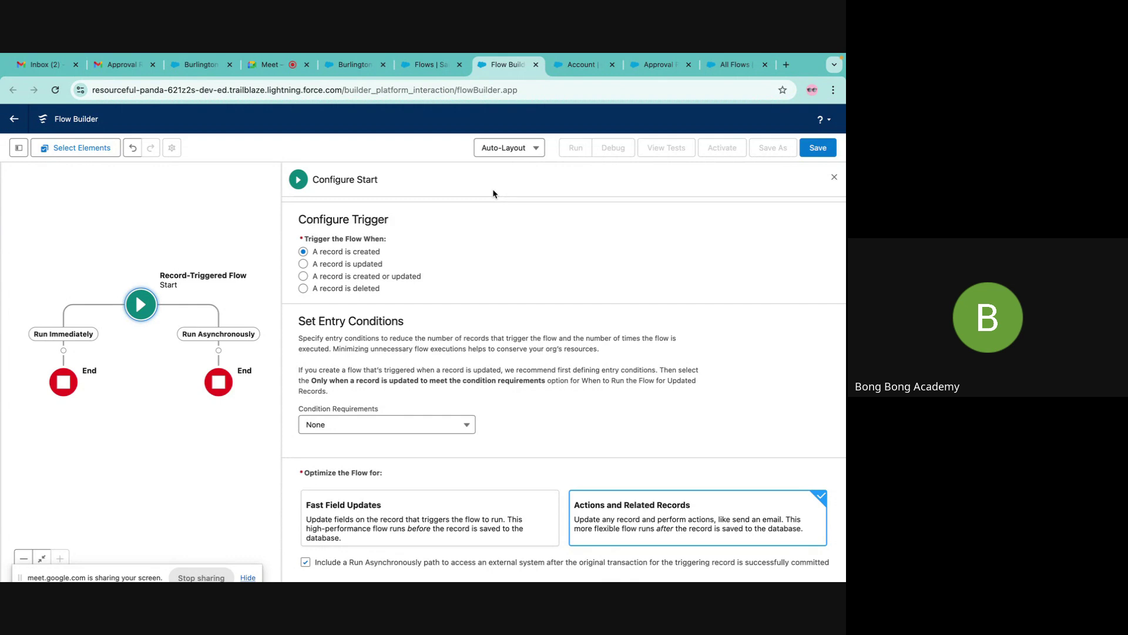
left_click(430, 66)
left_click(358, 70)
left_click(430, 66)
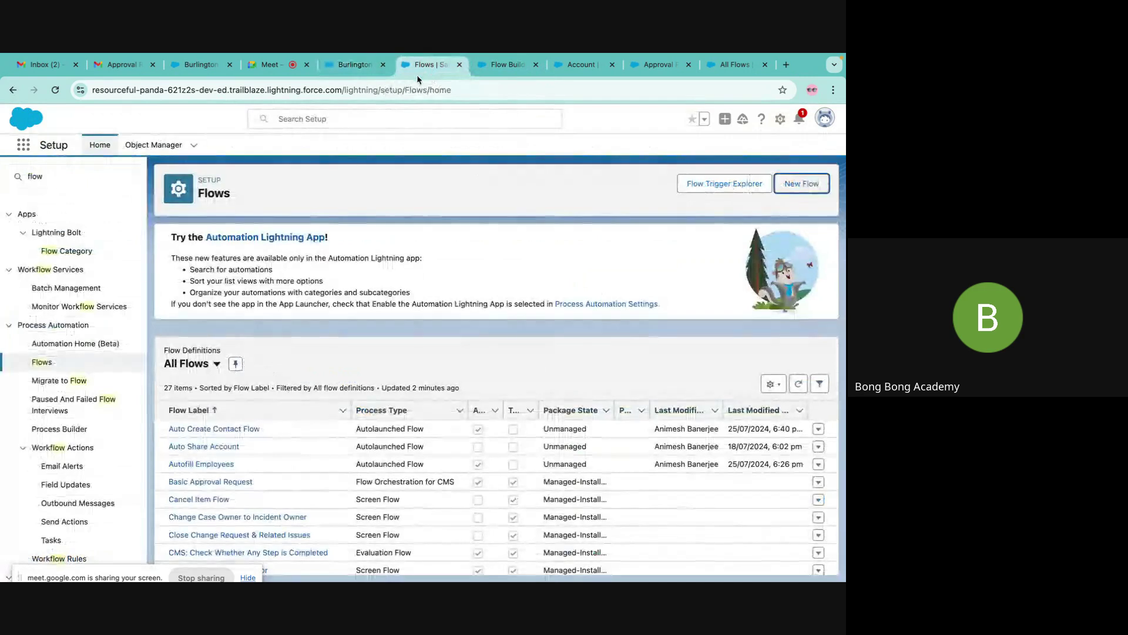
left_click(356, 64)
left_click(423, 64)
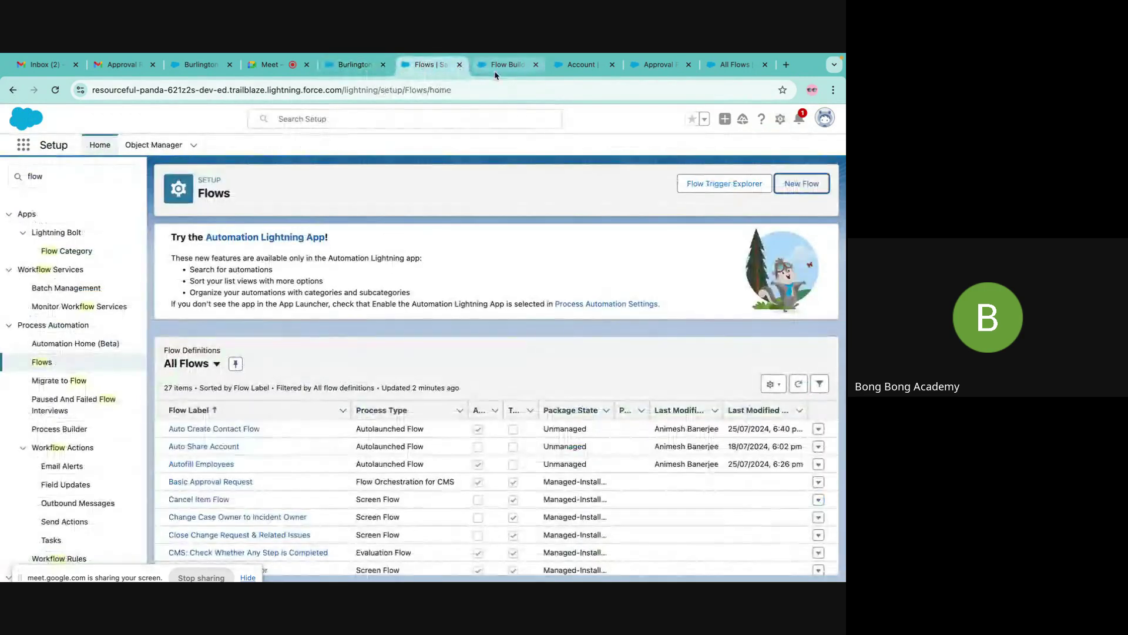
left_click(503, 65)
left_click(605, 66)
left_click(638, 65)
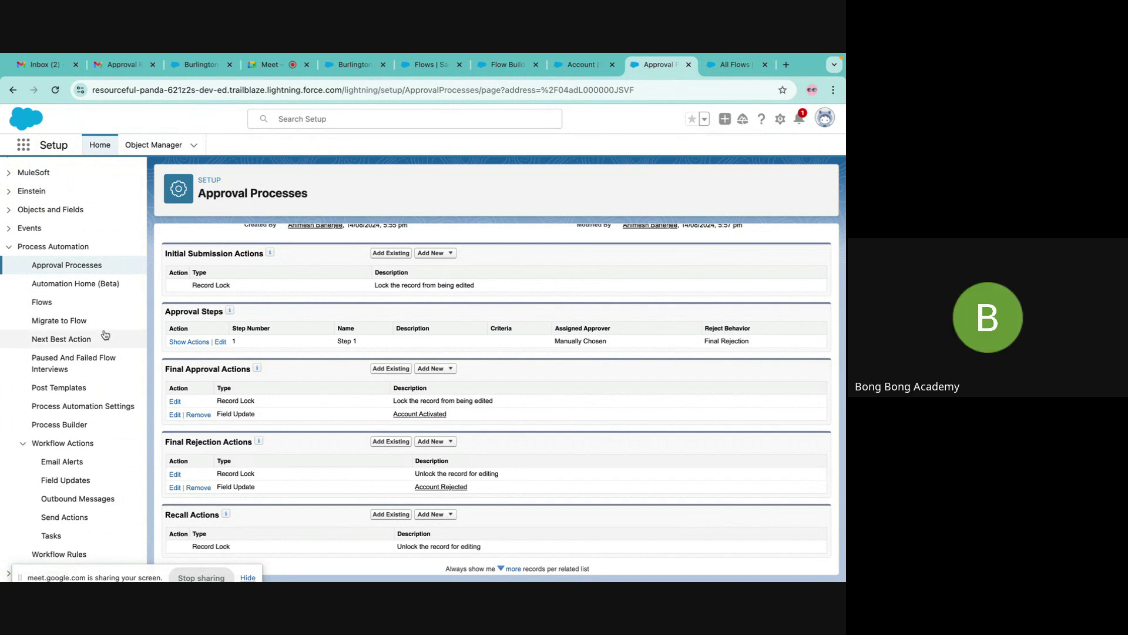
Search Setup Quick Find for 'exter' and open External Services under Integrations
scroll(105, 334, "down", 5)
scroll(105, 334, "up", 5)
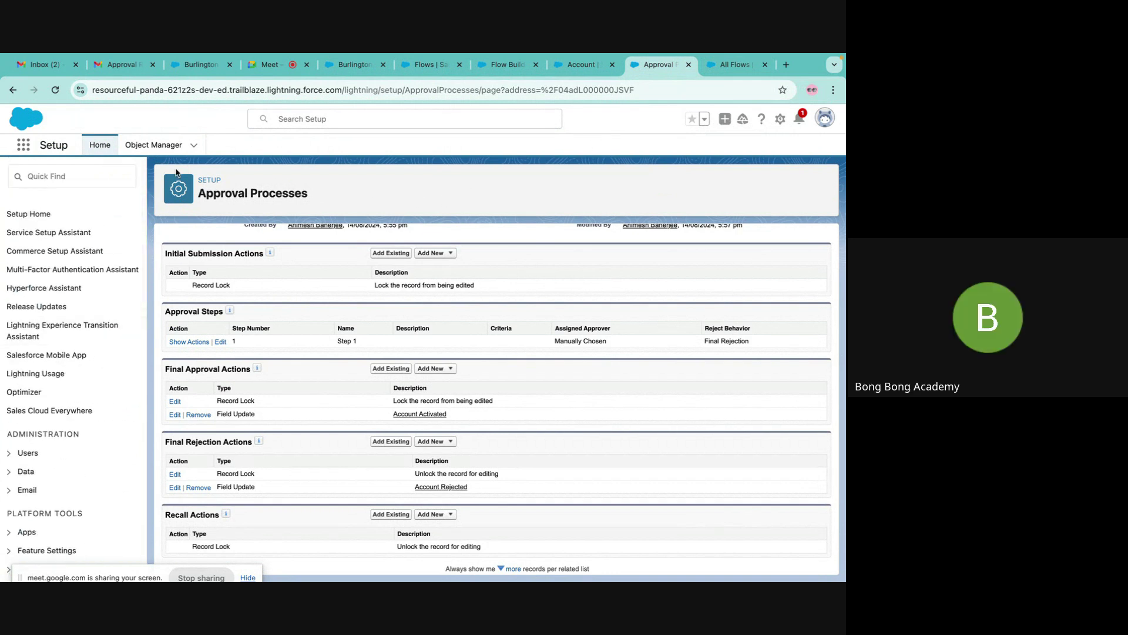
left_click(90, 176)
type("exter")
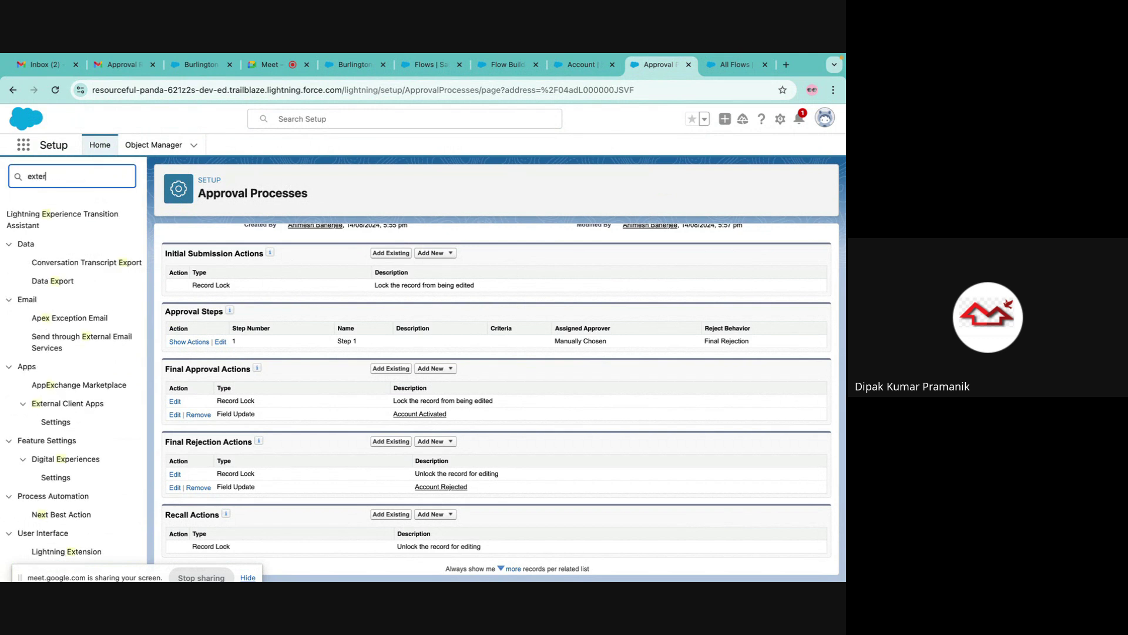
left_click(62, 375)
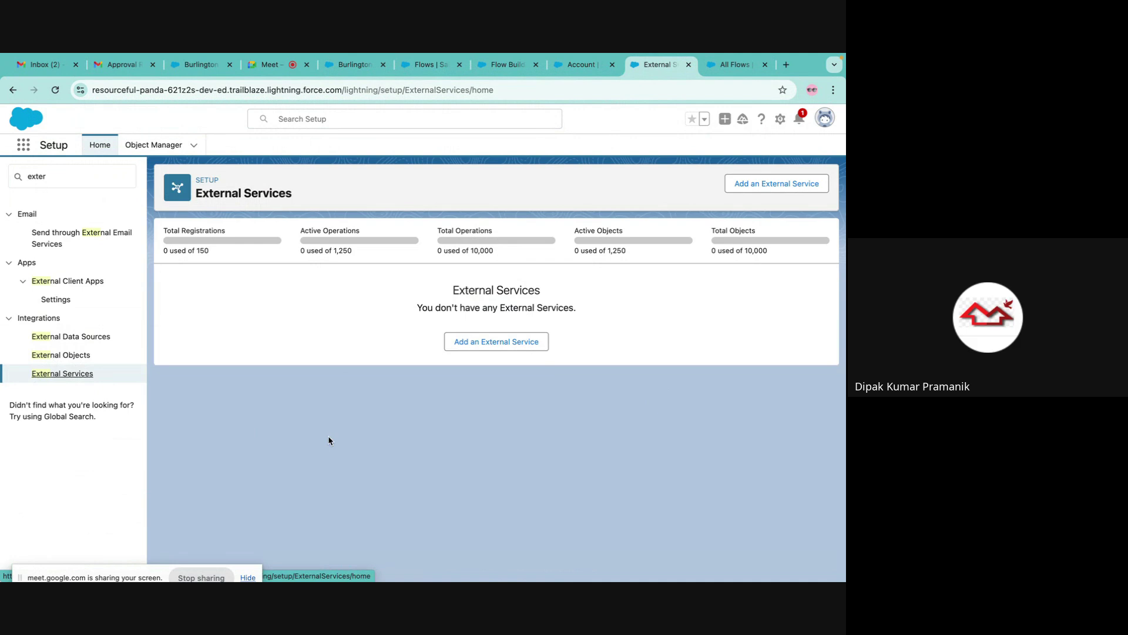
In a new tab, Google 'swagger', visit swagger.io, and go back to the results
left_click(786, 64)
left_click(329, 302)
type("swagger")
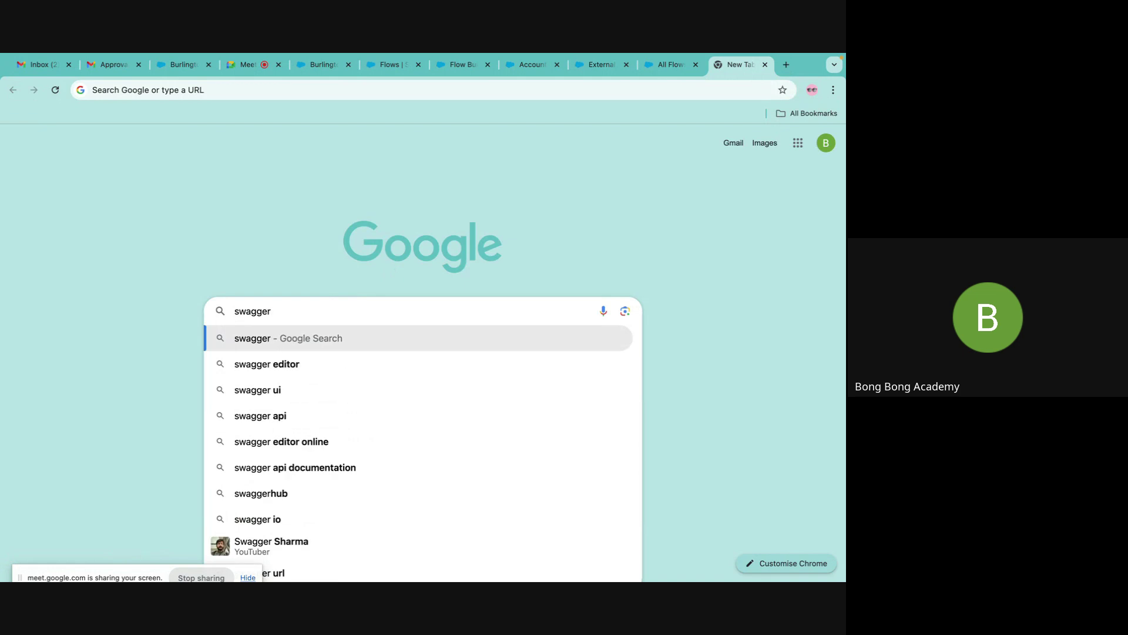
key("Return")
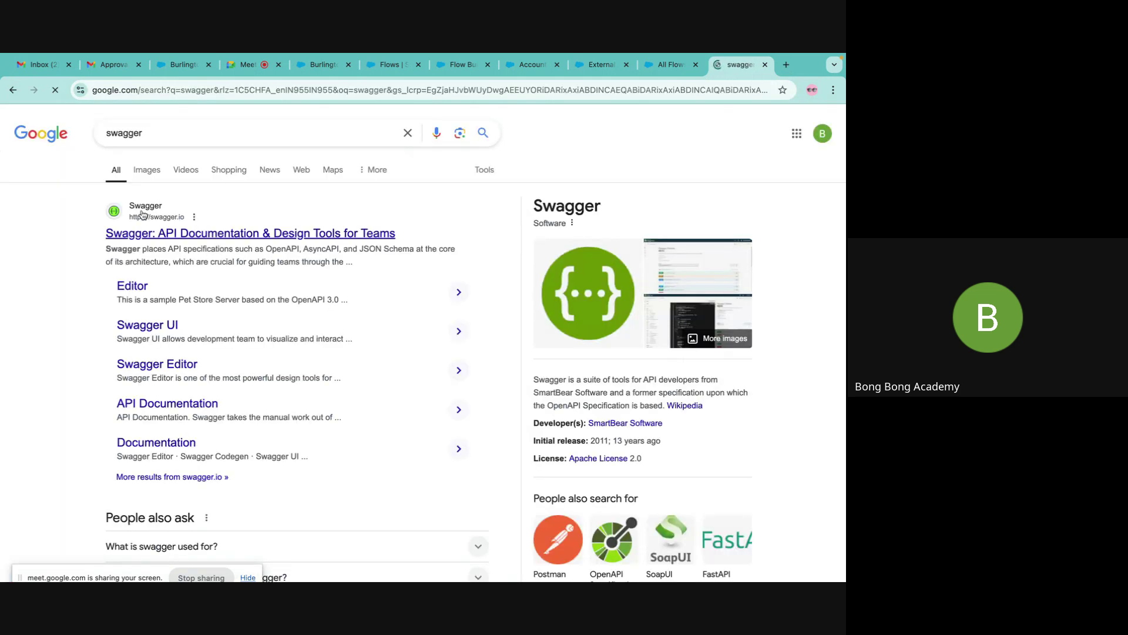
left_click(210, 238)
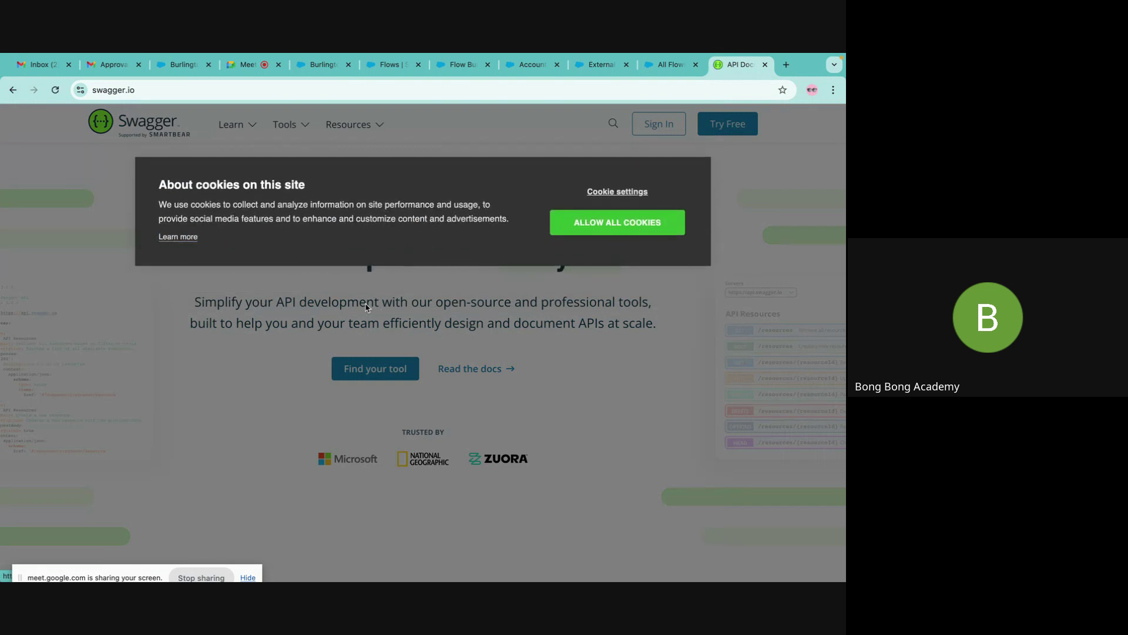
left_click(12, 90)
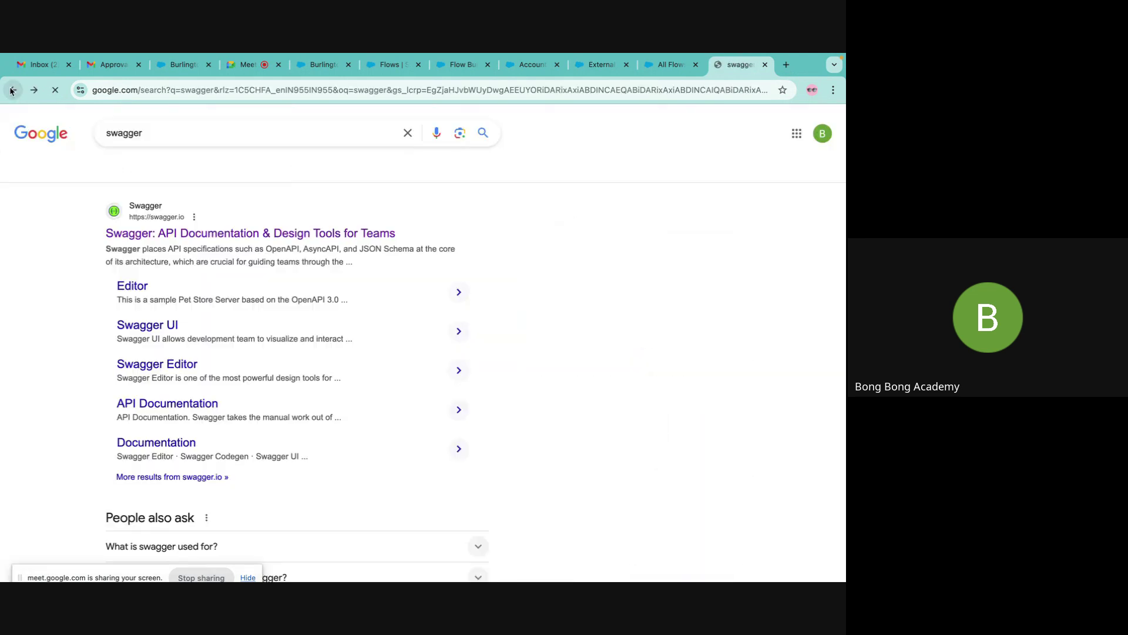
Scroll the swagger results, then switch tabs back to the Google Meet presentation
scroll(252, 384, "down", 5)
scroll(252, 397, "down", 3)
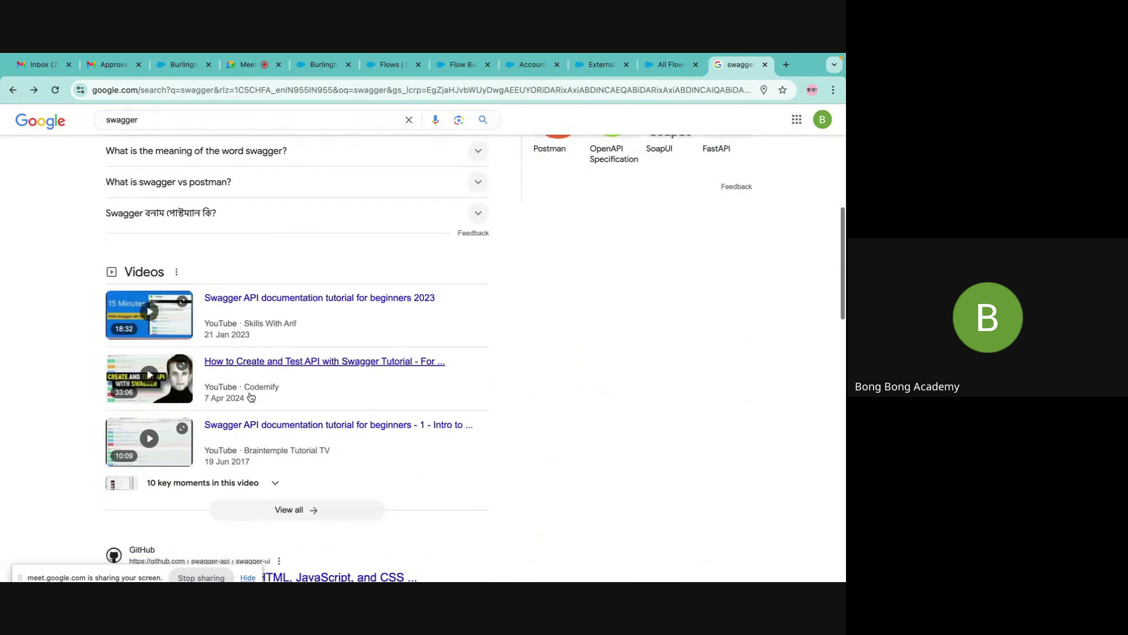
scroll(282, 317, "down", 4)
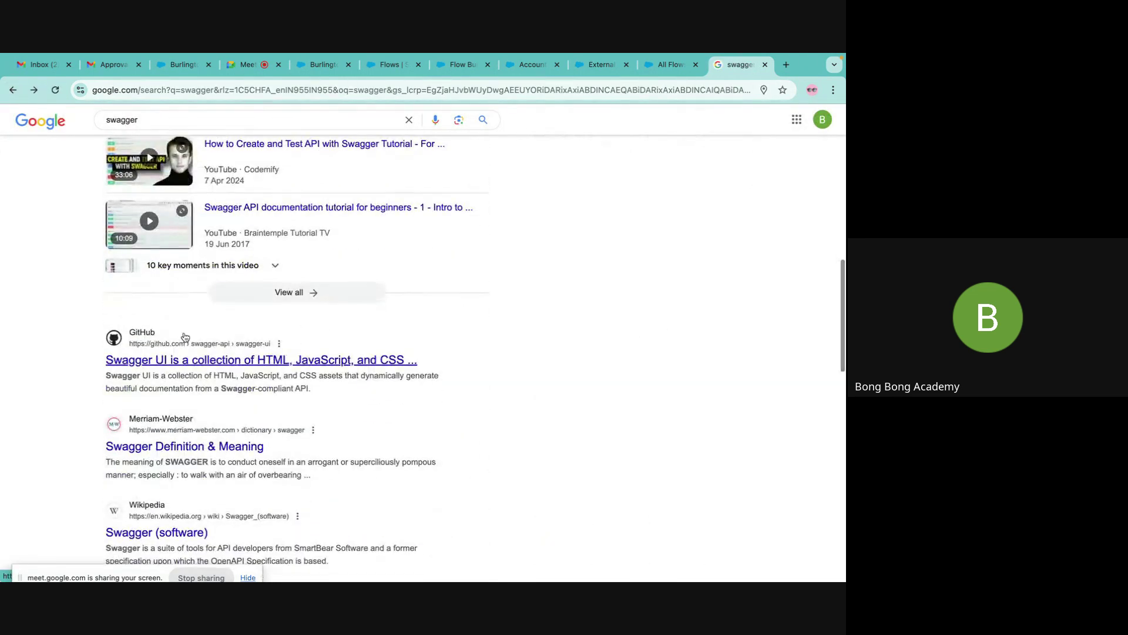
scroll(414, 383, "up", 15)
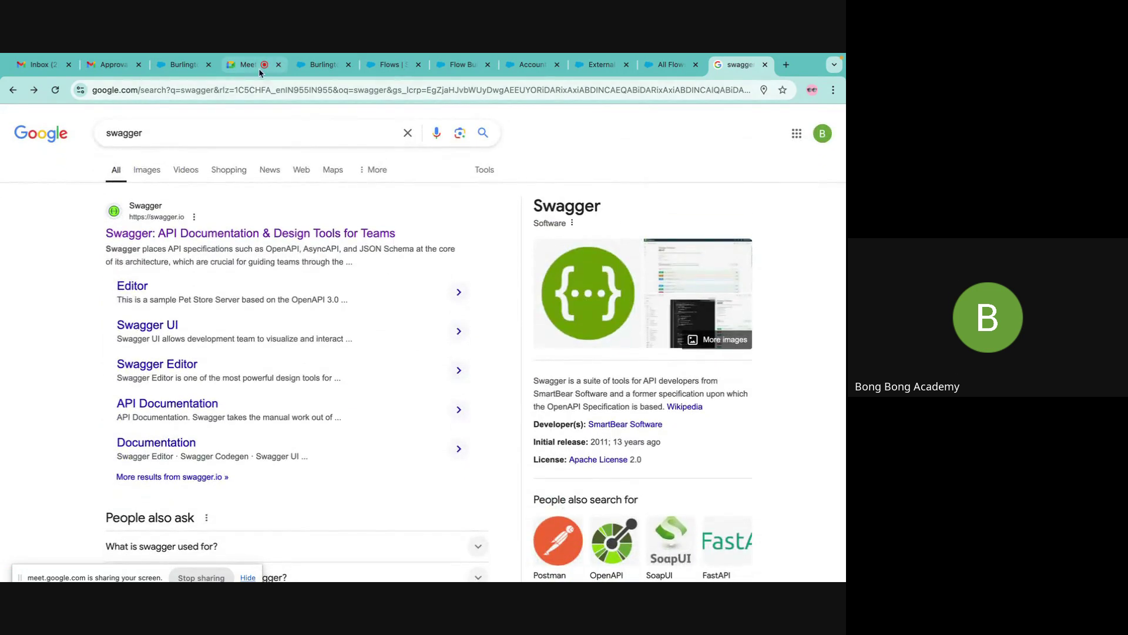
left_click(259, 66)
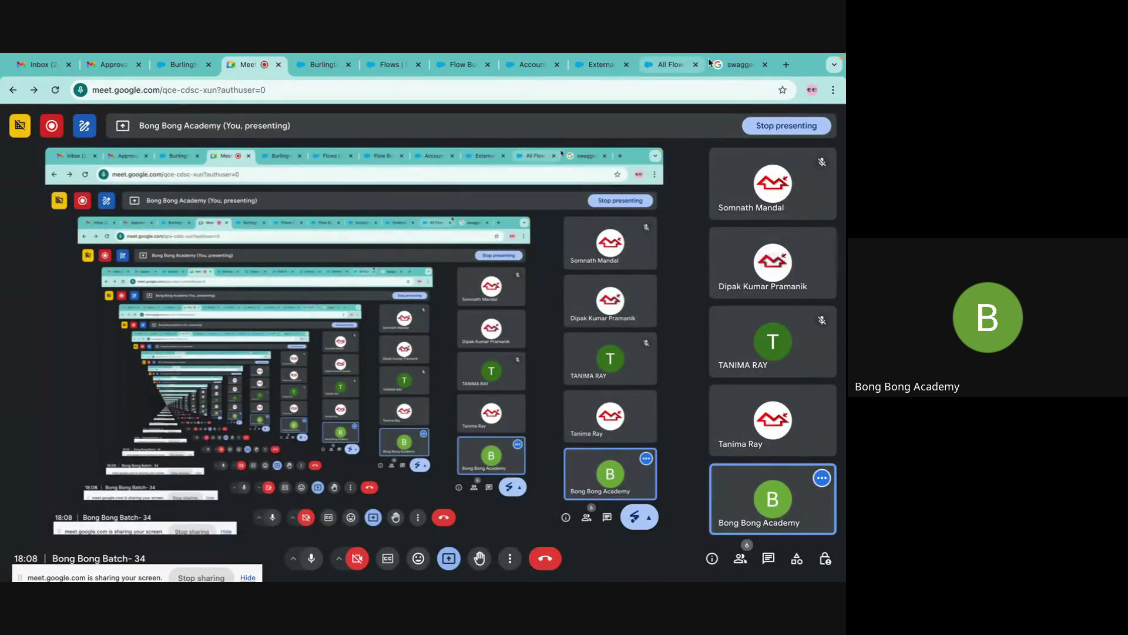
left_click(740, 64)
left_click(180, 65)
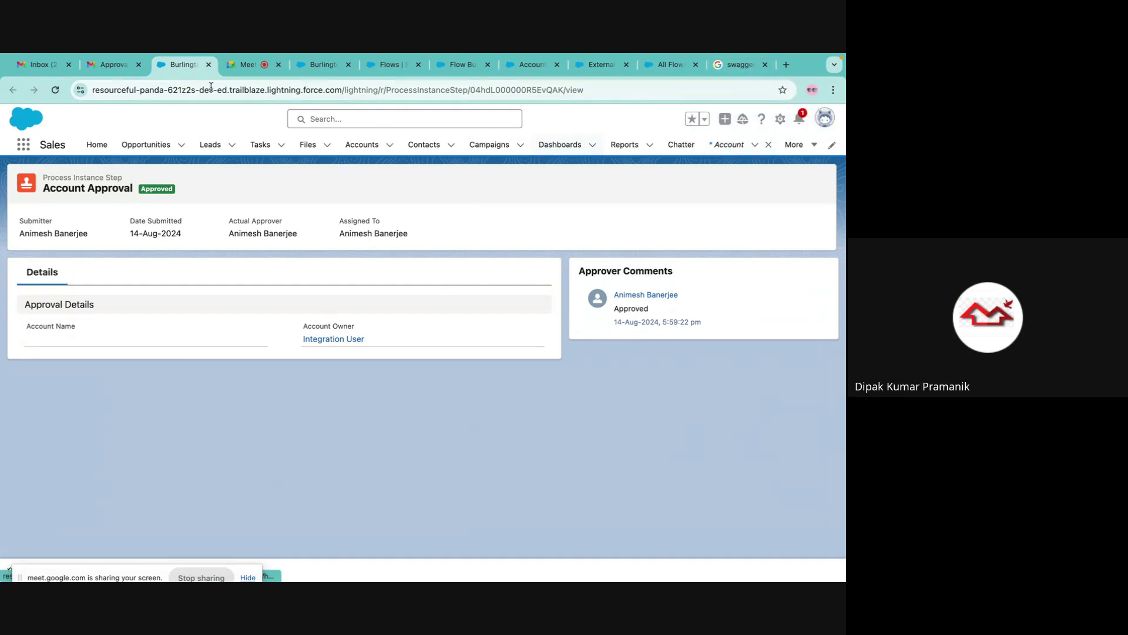
left_click(247, 65)
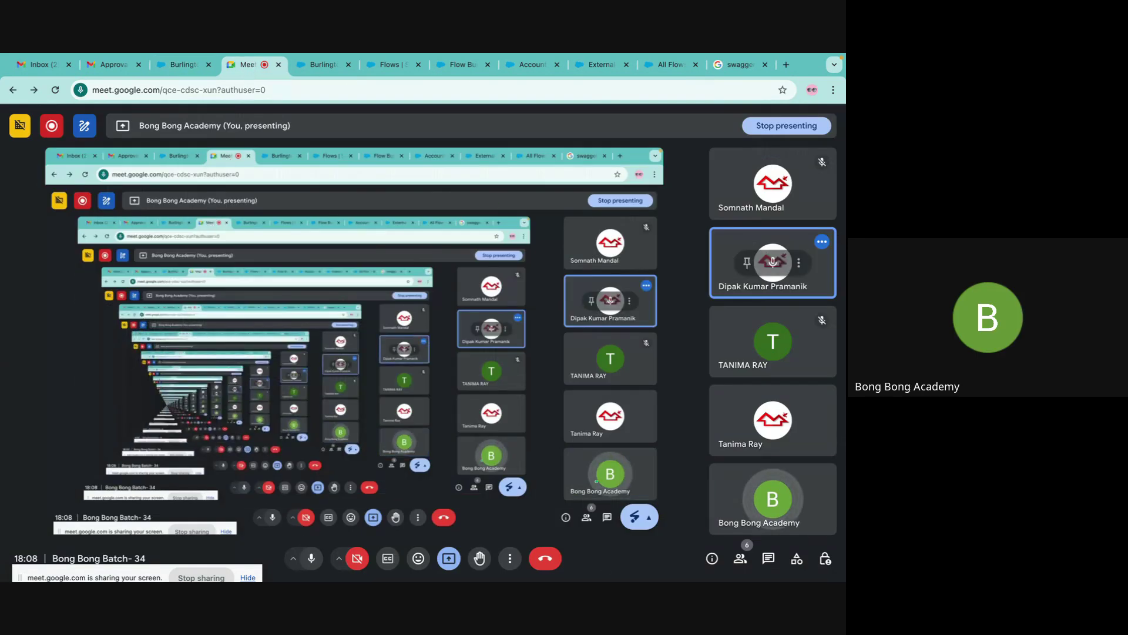
Close the swagger search tab, dismiss the Give Call notification, and close the External Services tab
mouse_move(635, 579)
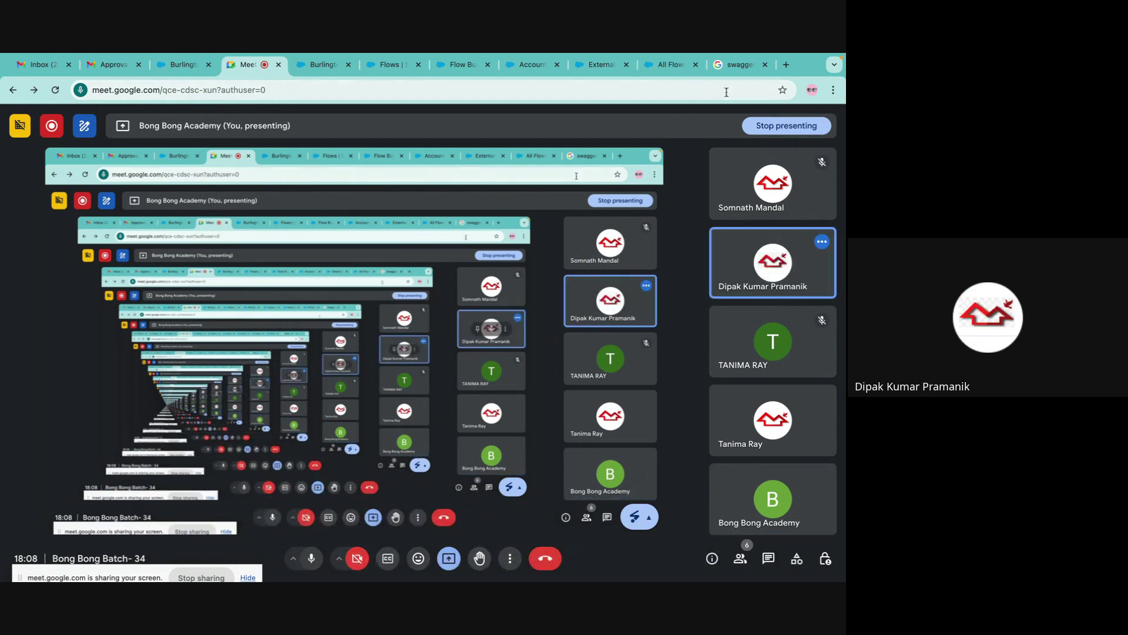
left_click(740, 65)
left_click(765, 65)
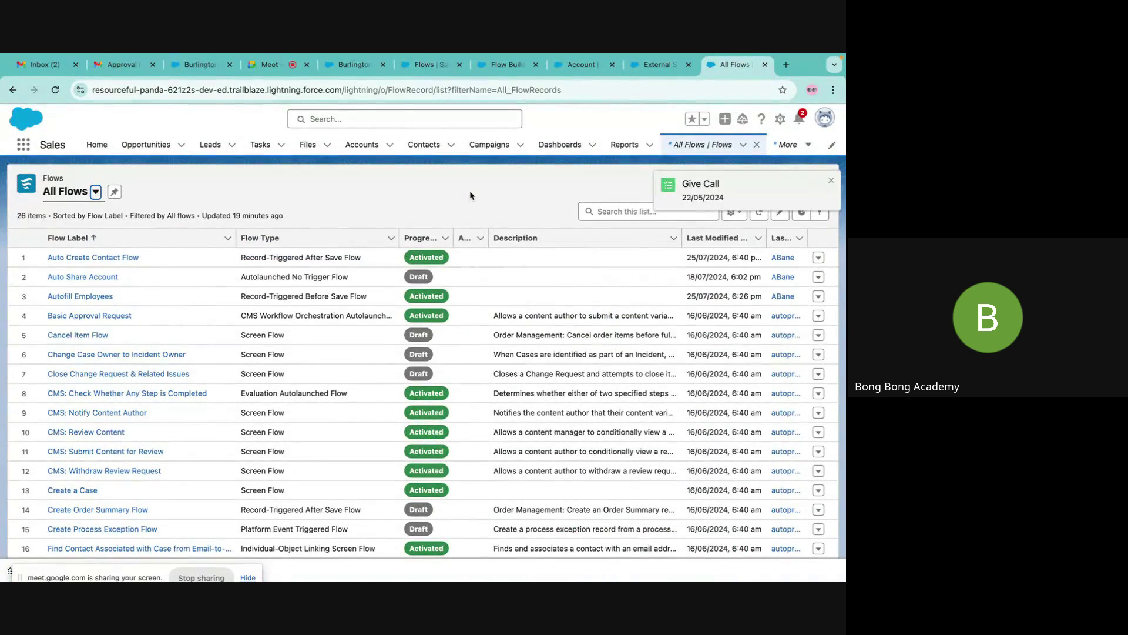
left_click(832, 182)
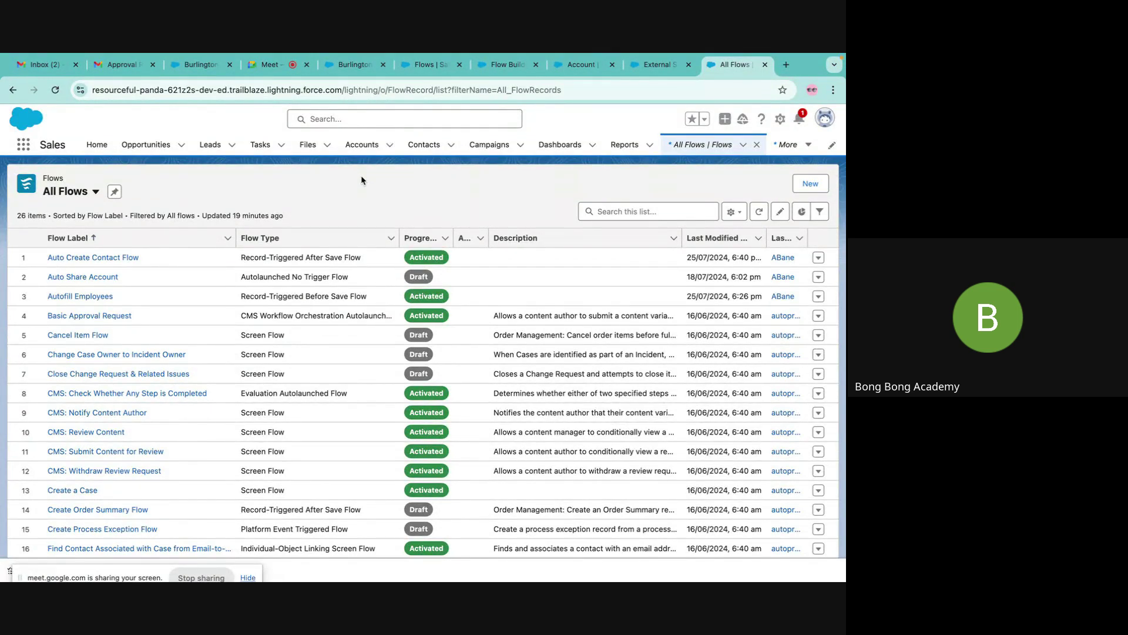
left_click(270, 69)
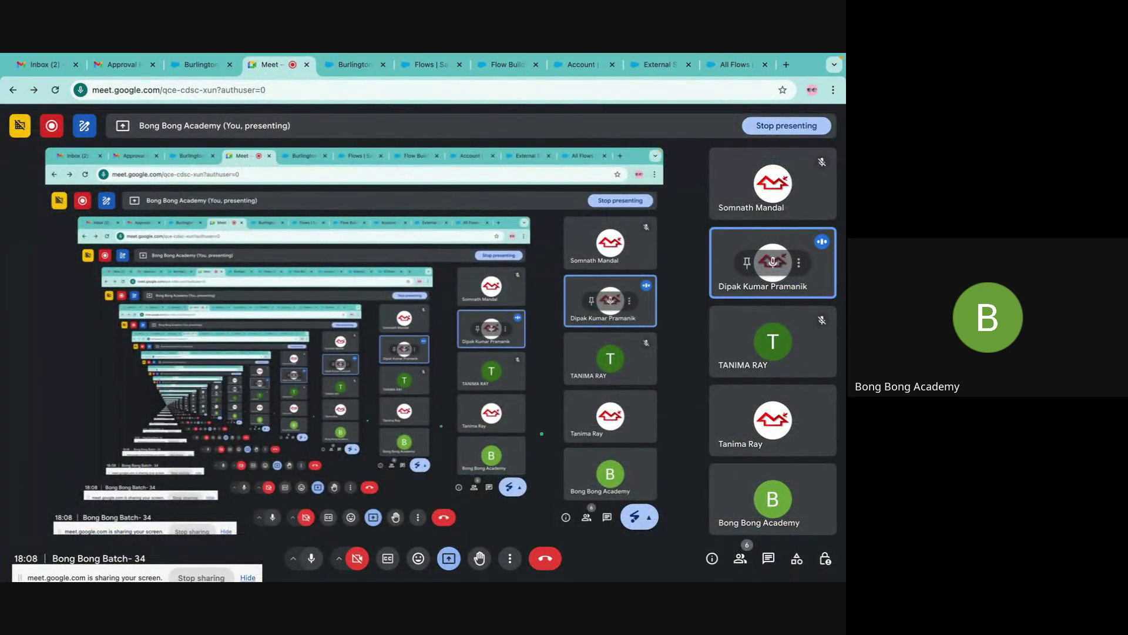
left_click(654, 66)
left_click(688, 65)
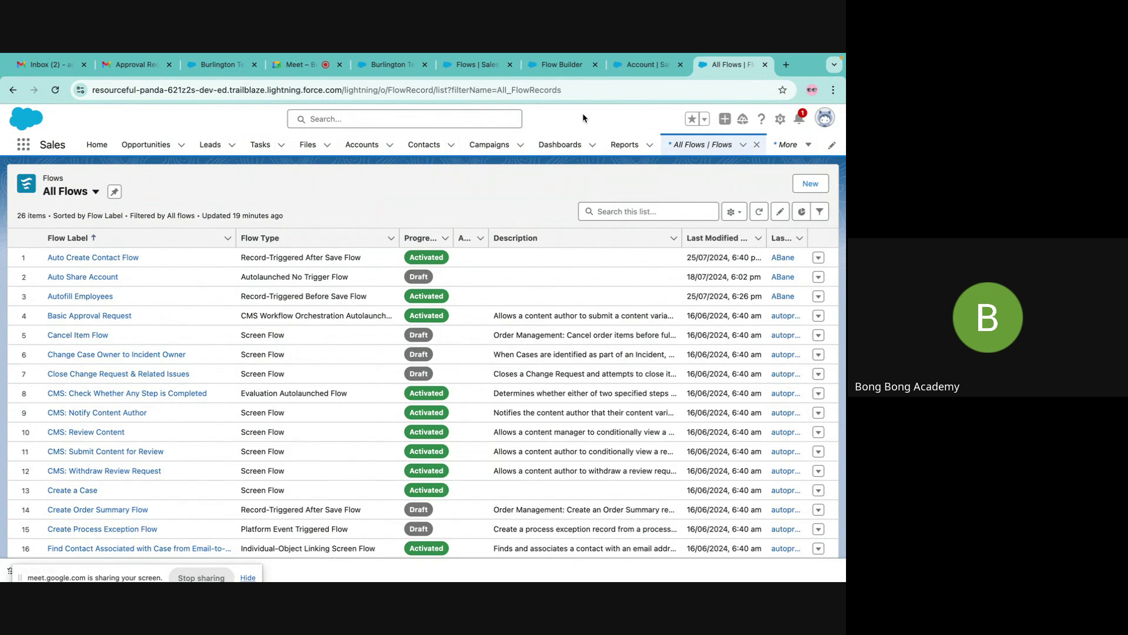
Open Cases through an App Launcher search for 'case', then return to Google Meet
left_click(24, 147)
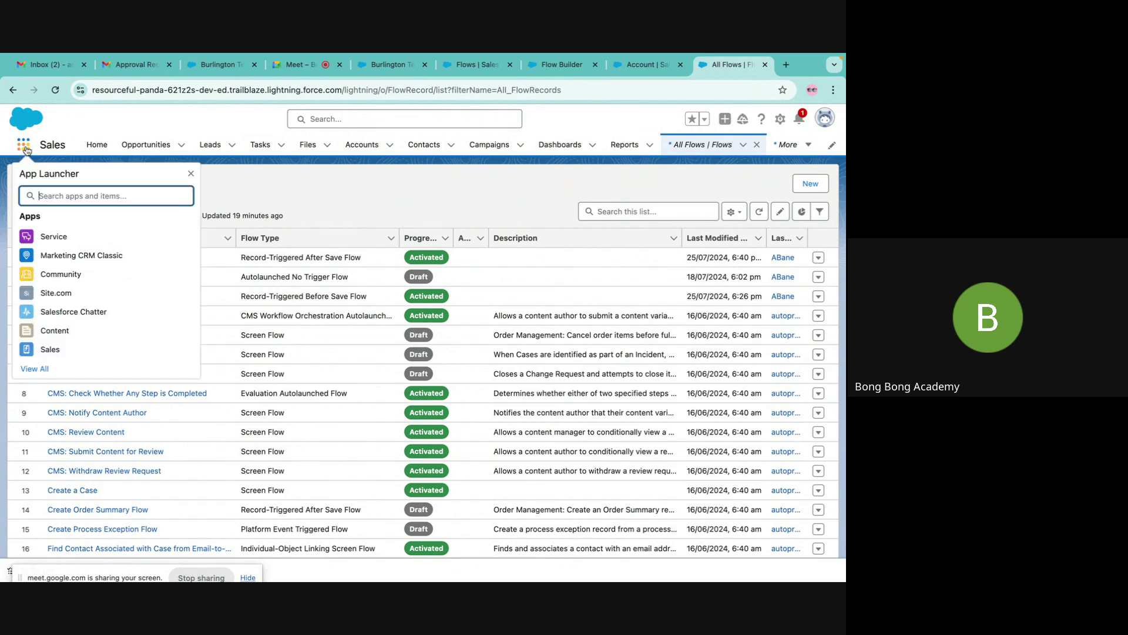
type("case")
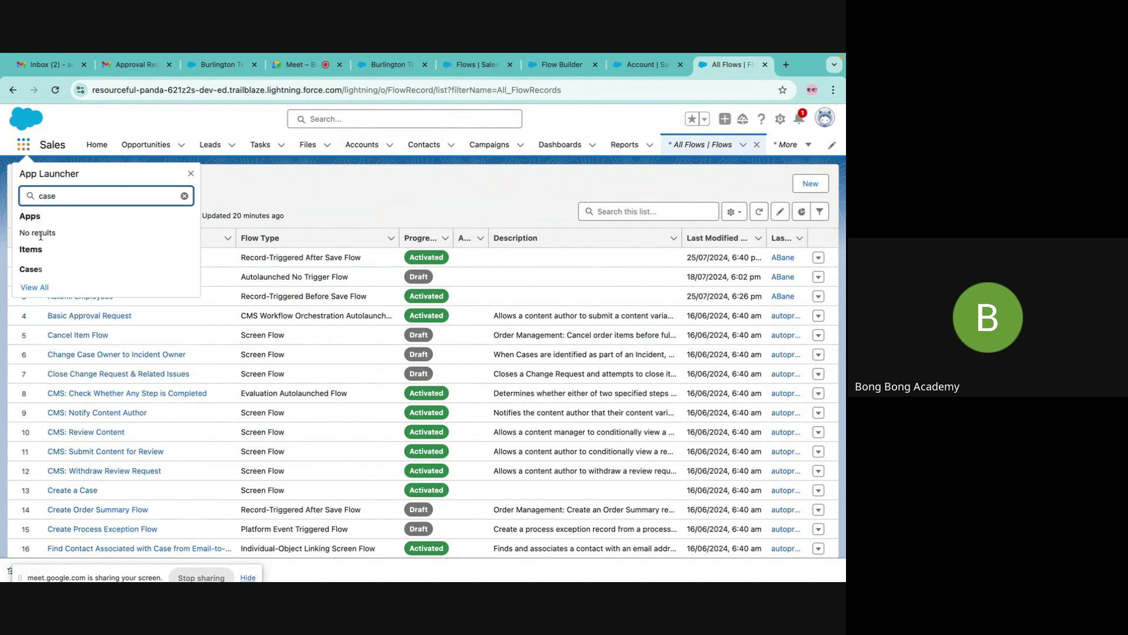
left_click(32, 270)
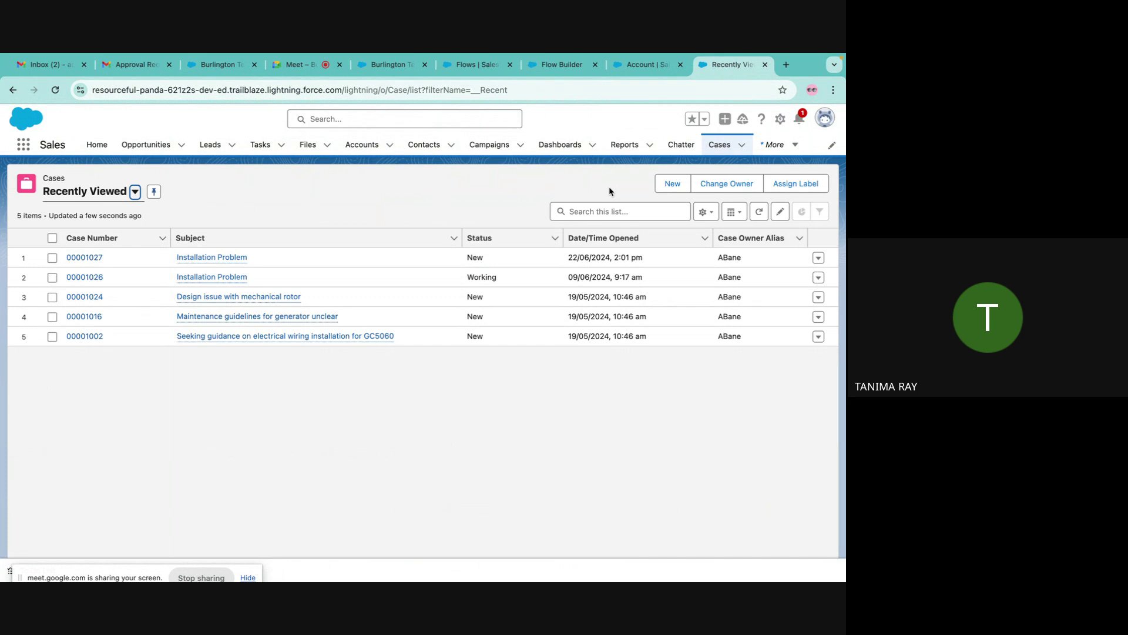
left_click(579, 126)
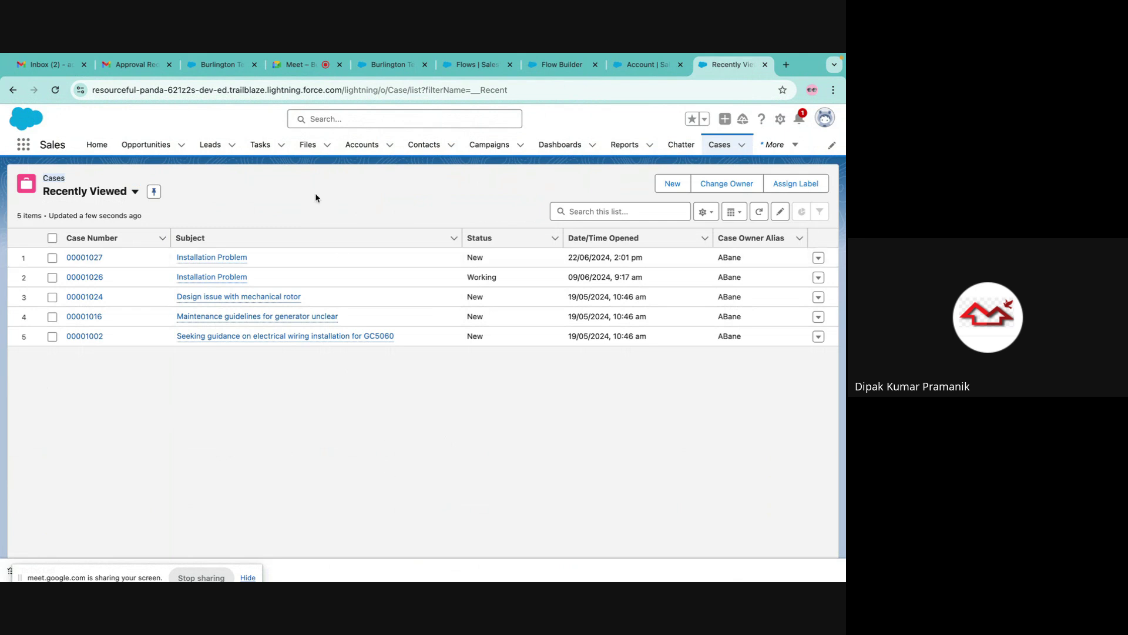
left_click(305, 65)
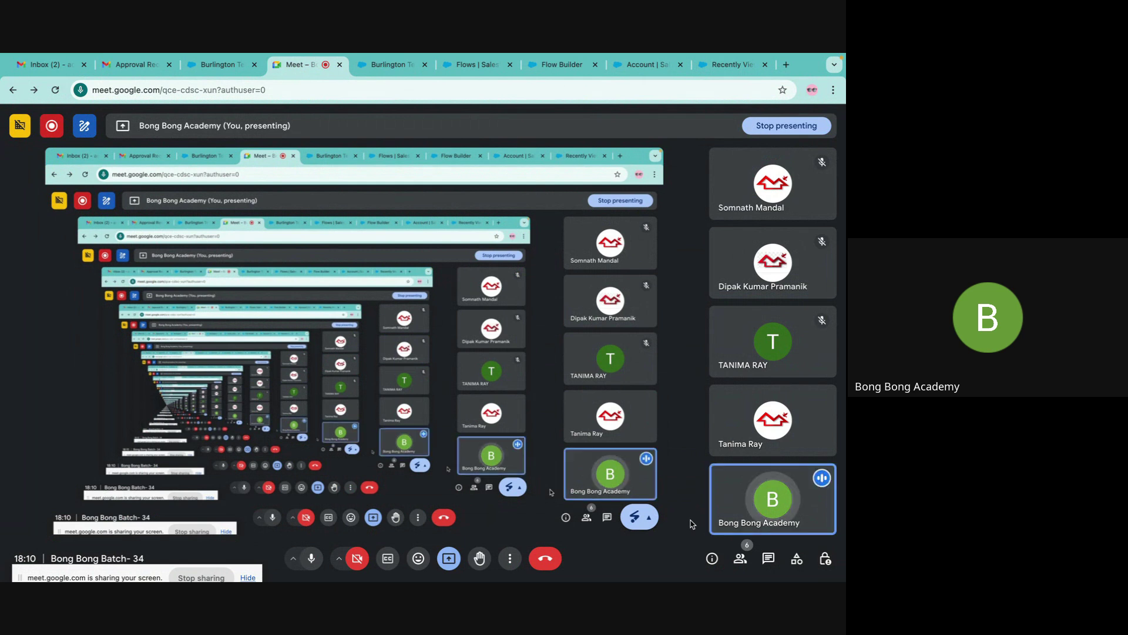
Open trailhead.salesforce.com in a new tab and search it for 'flow'
left_click(731, 64)
left_click(217, 65)
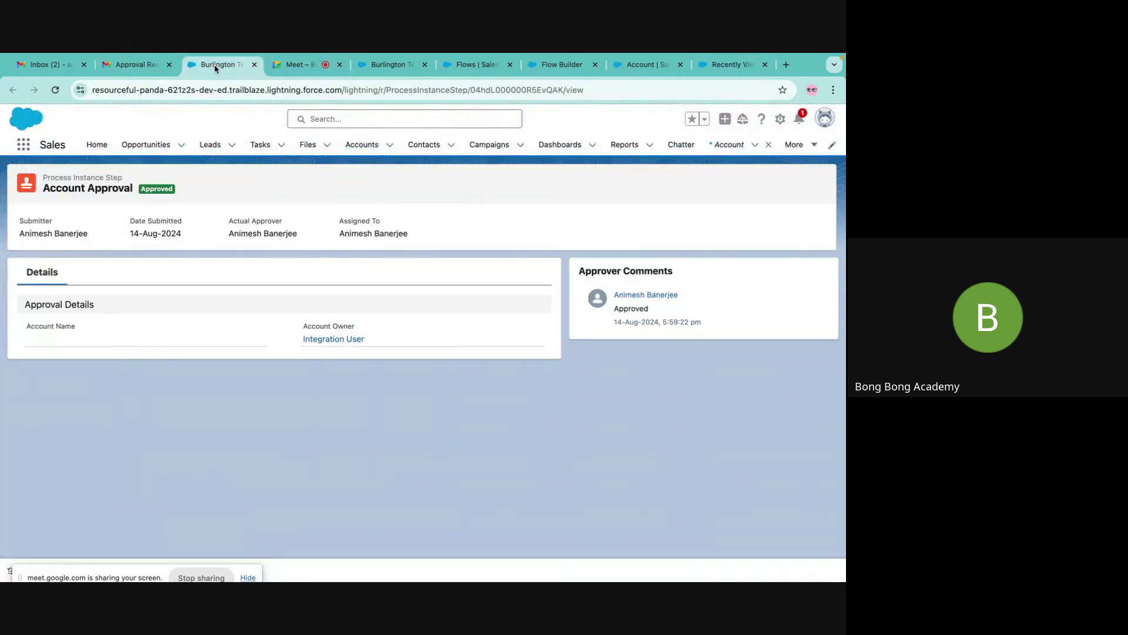
left_click(786, 65)
type("tra")
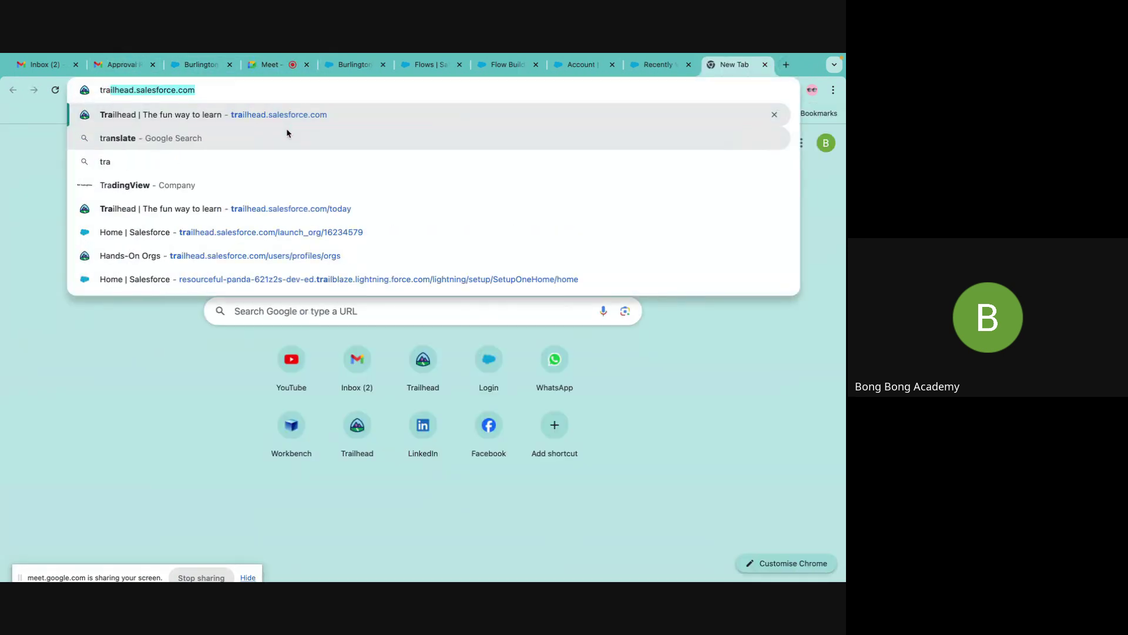
key("Return")
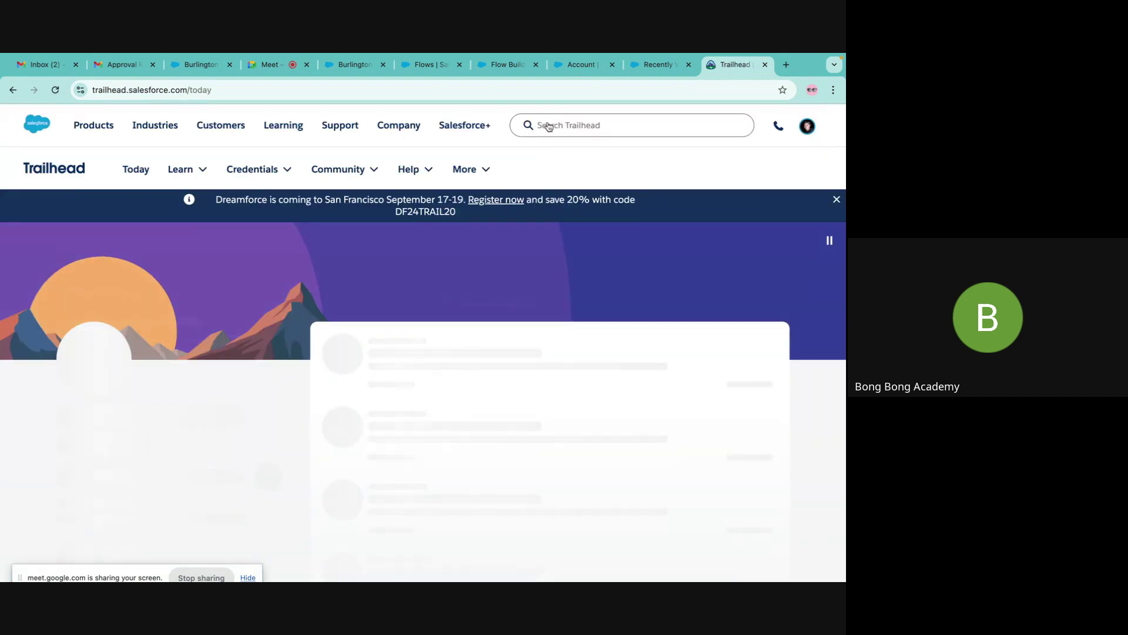
left_click(550, 127)
type("flow")
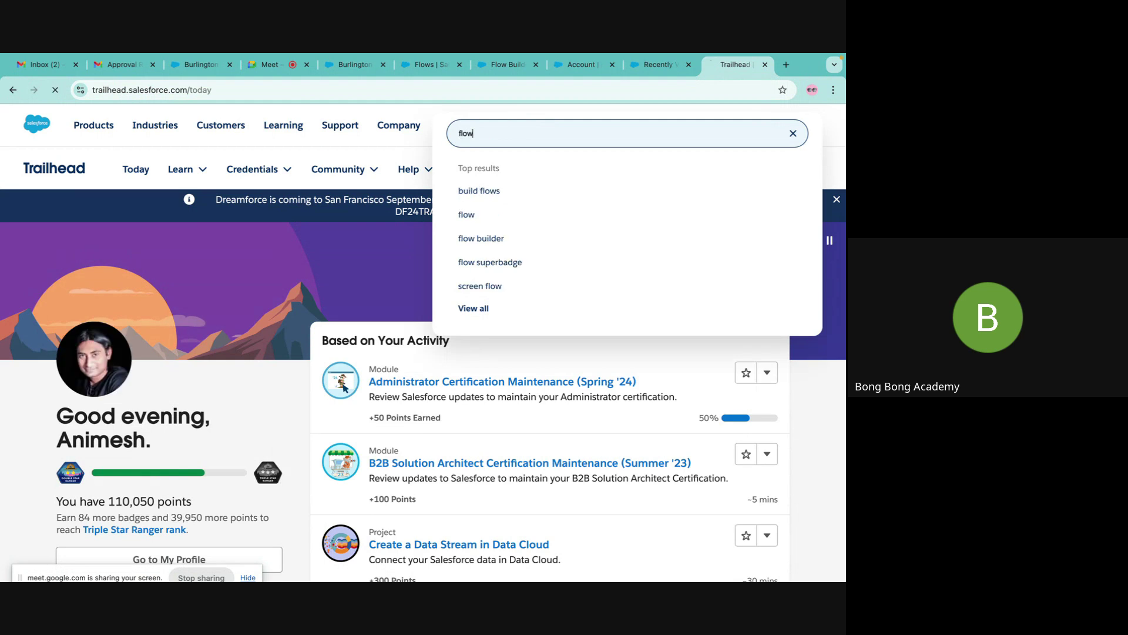
key("Return")
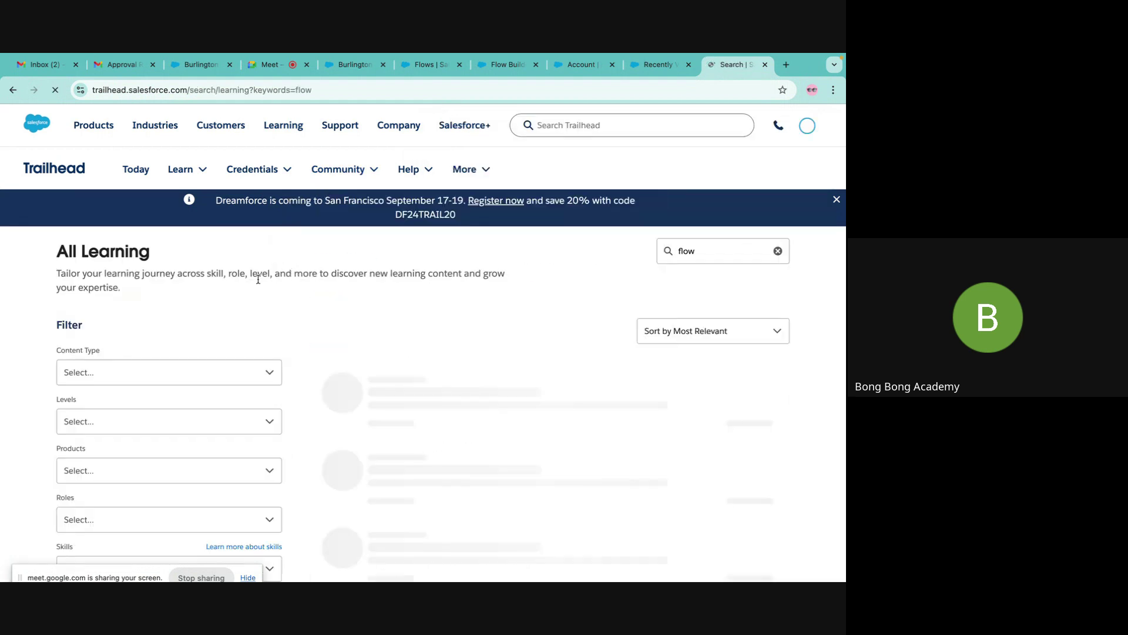
Open the Build Flows with Flow Builder trail and copy its URL
scroll(399, 307, "down", 3)
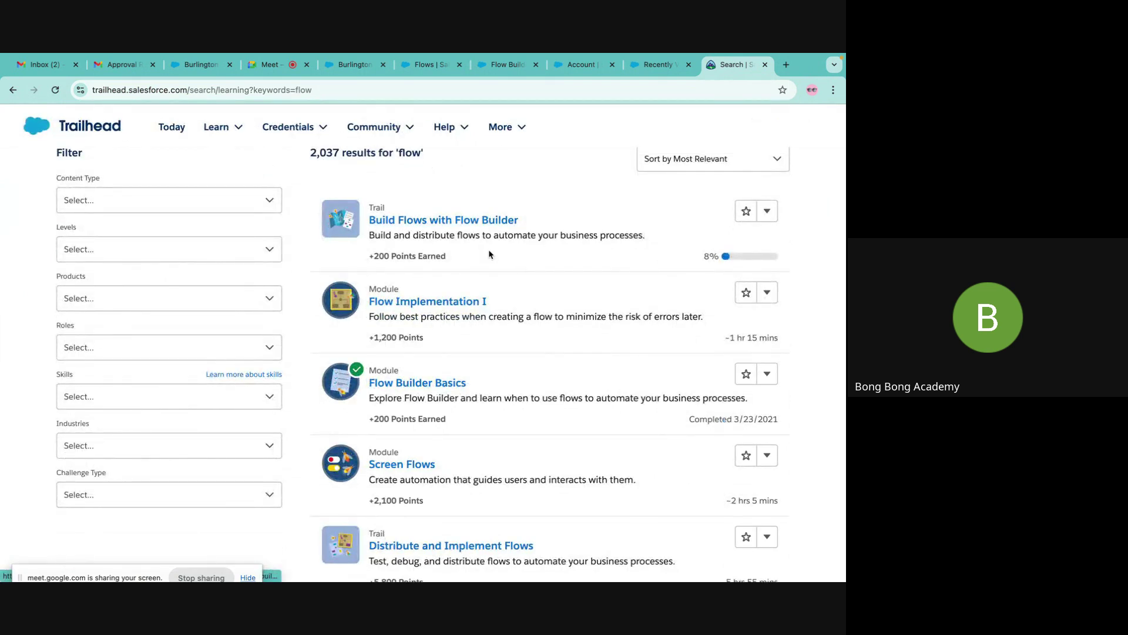
scroll(499, 291, "down", 4)
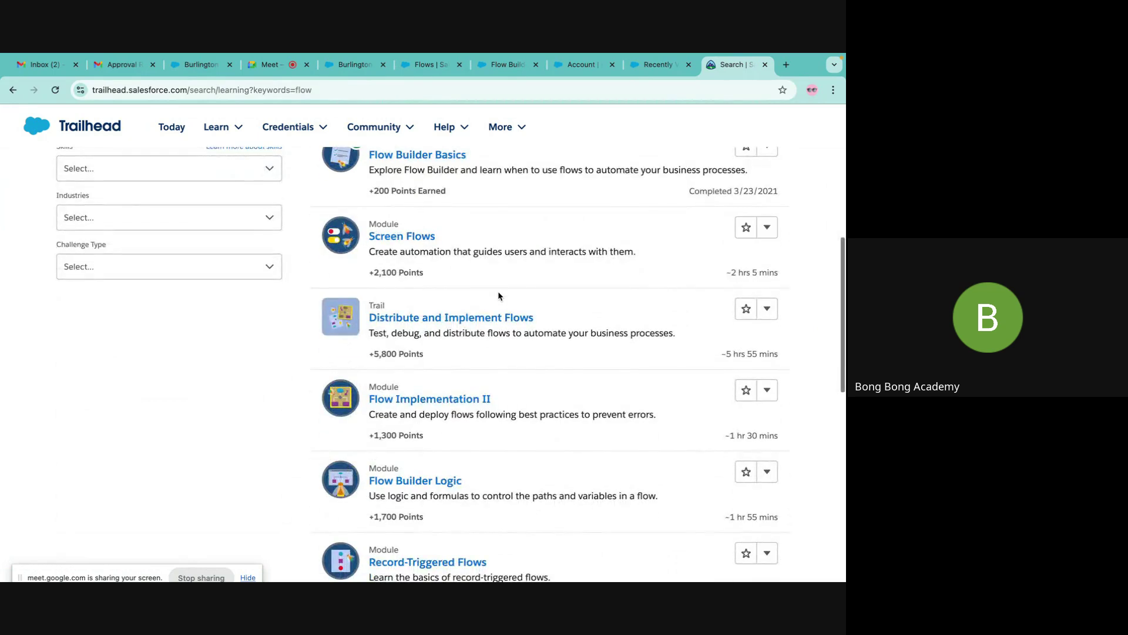
scroll(499, 295, "up", 8)
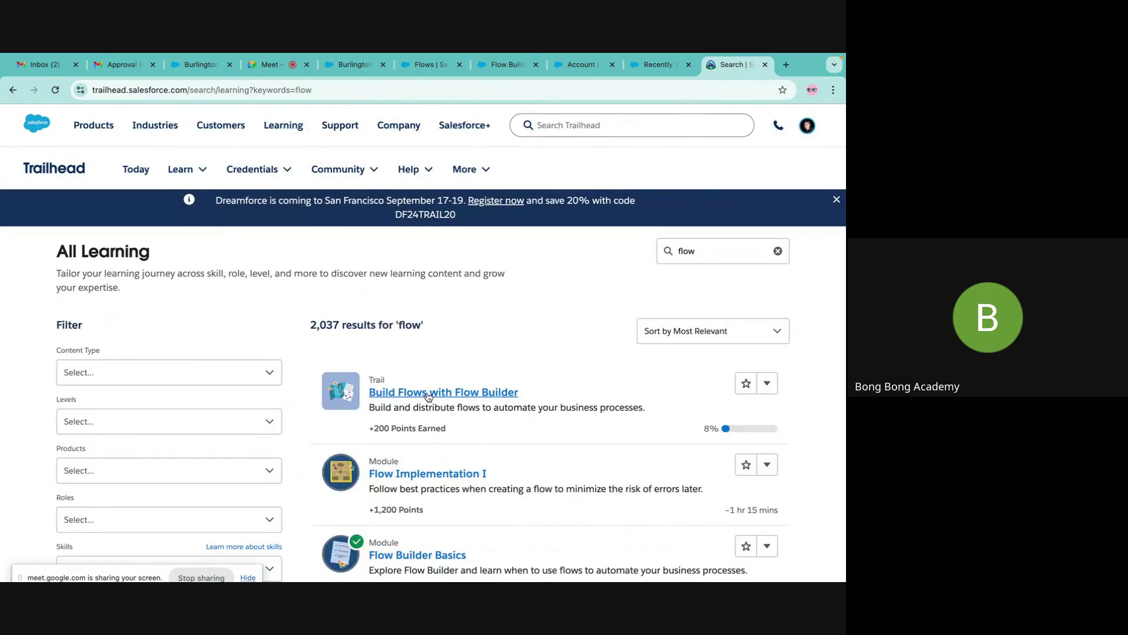
left_click(433, 392)
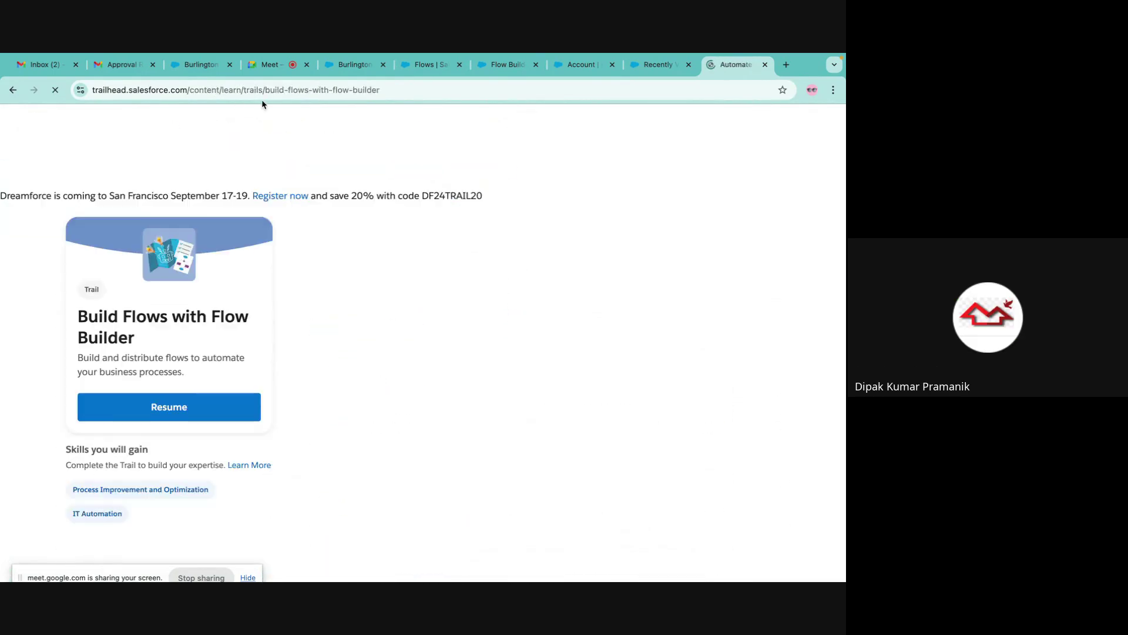
left_click(235, 89)
key("ctrl+c")
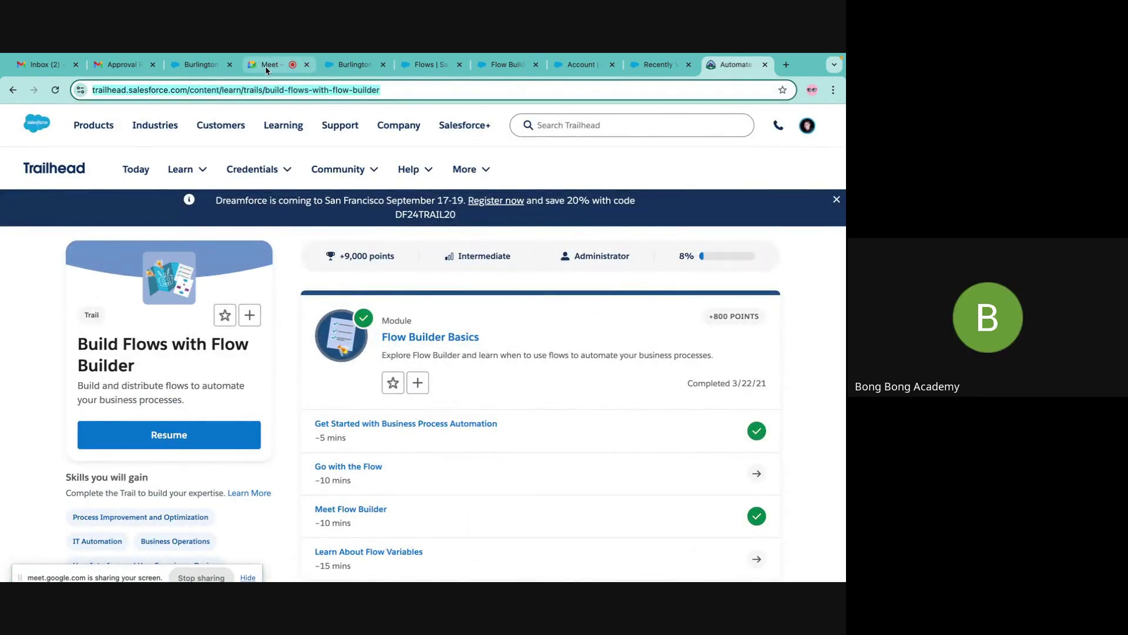
Post the Build Flows with Flow Builder link in the Meet chat, then return to the trail
left_click(275, 66)
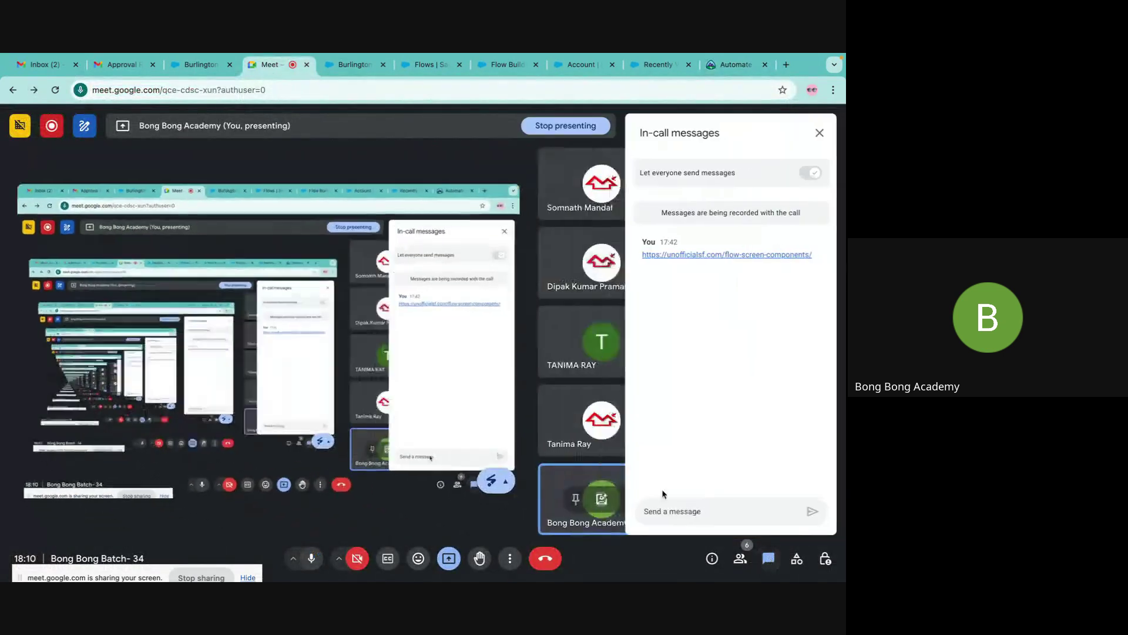
left_click(670, 511)
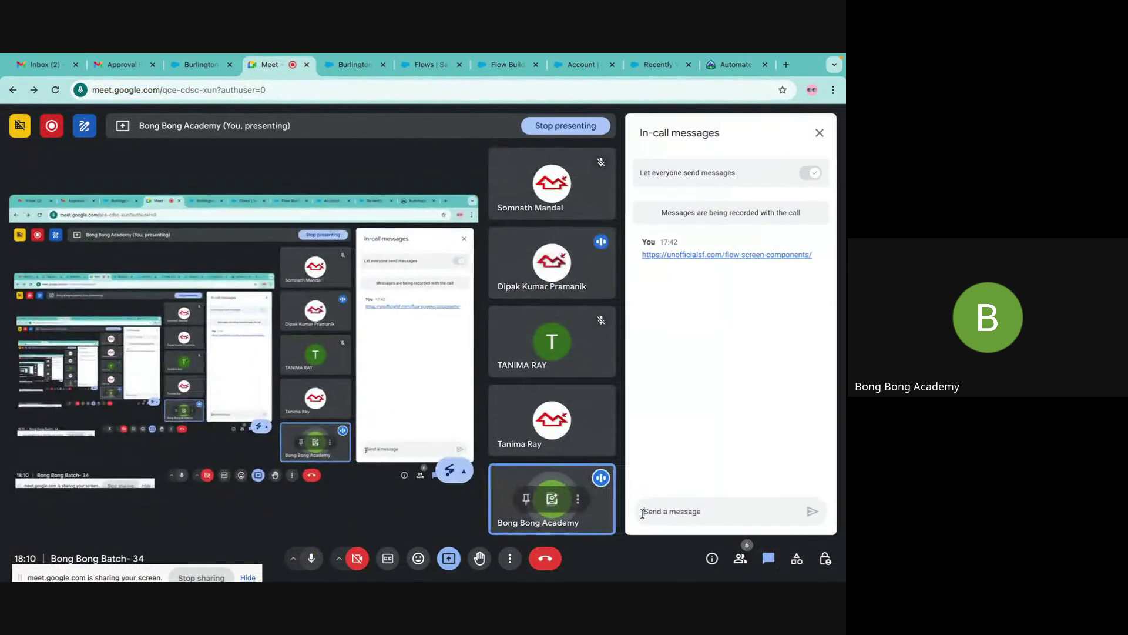
key("ctrl+v")
key("Return")
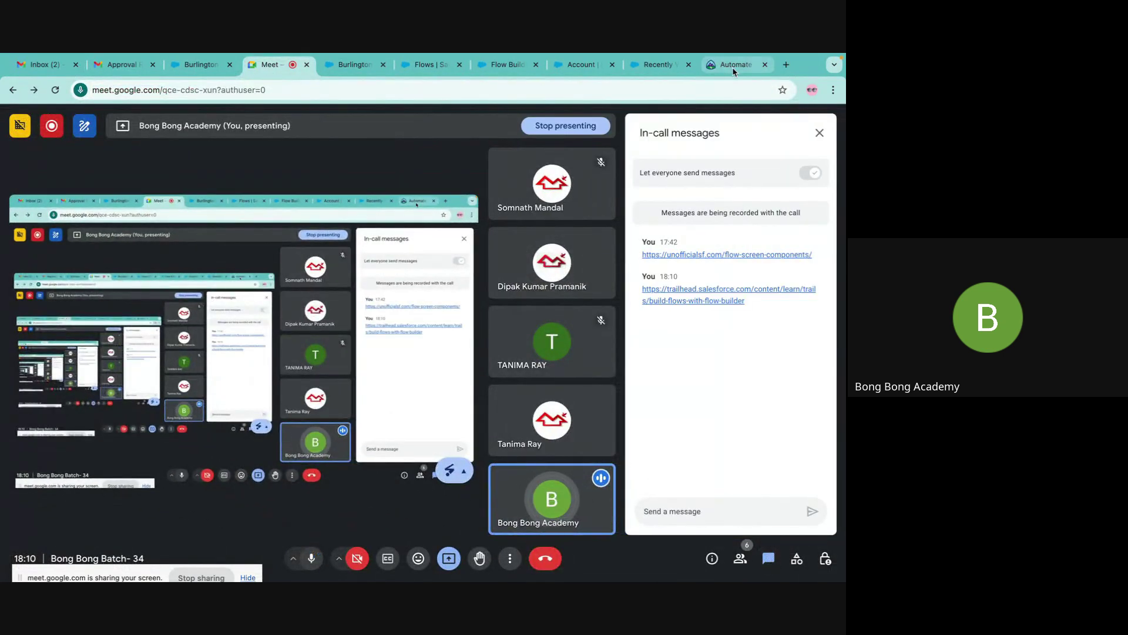
left_click(731, 65)
scroll(355, 383, "down", 3)
scroll(355, 383, "down", 9)
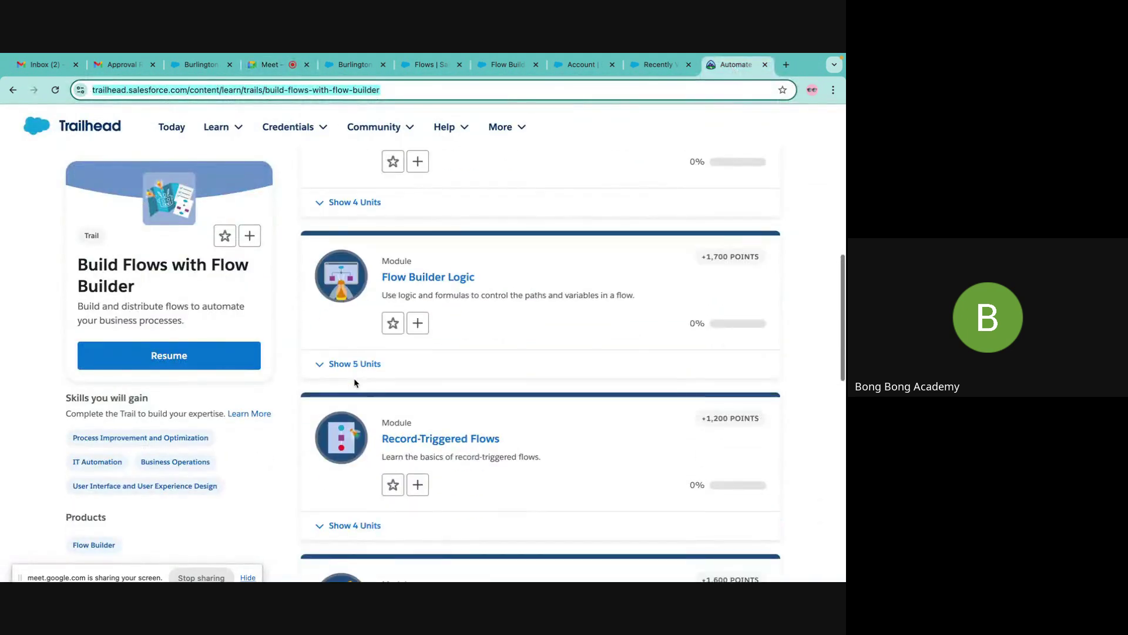
Back on the flow results, open Distribute and Implement Flows and select its URL
left_click(12, 89)
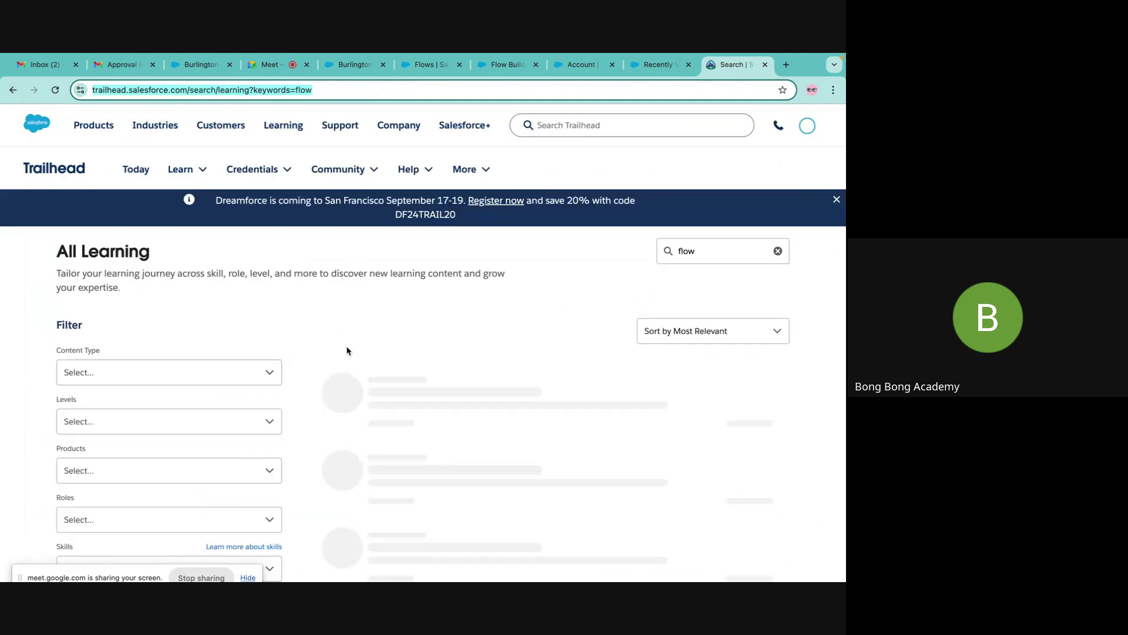
scroll(347, 346, "down", 3)
scroll(419, 404, "down", 4)
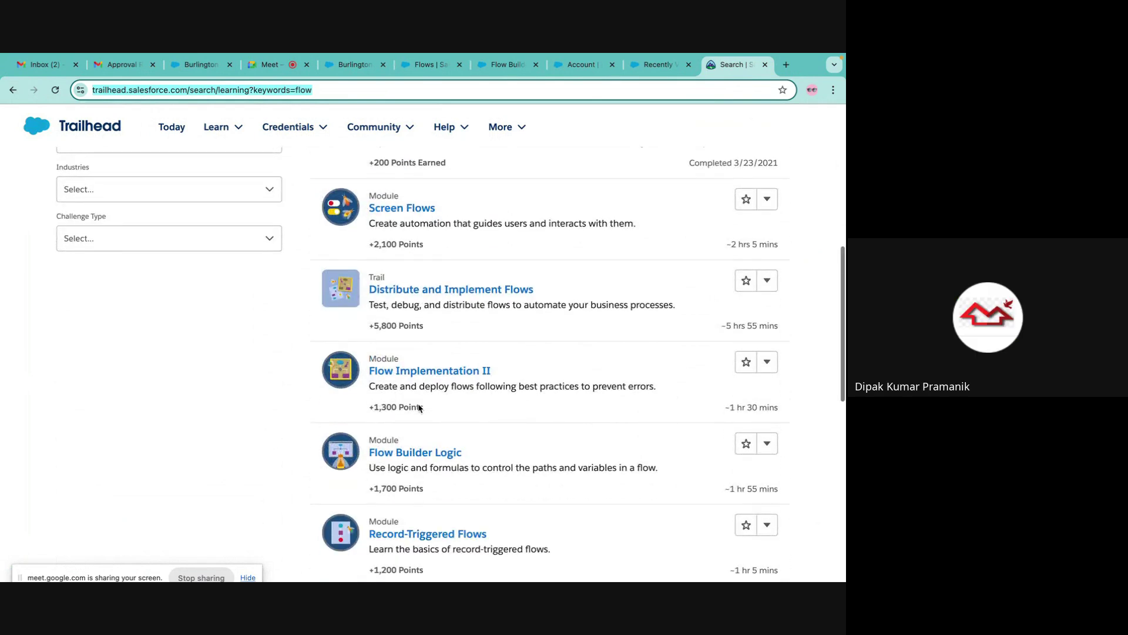
scroll(419, 407, "down", 3)
scroll(418, 405, "down", 1)
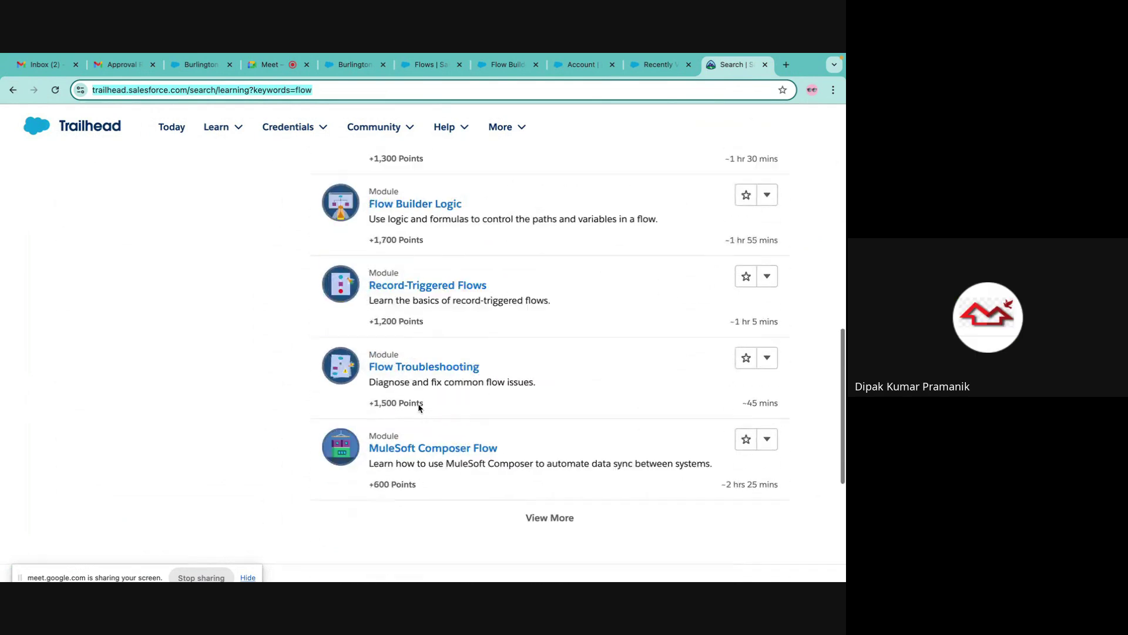
scroll(406, 312, "up", 2)
scroll(404, 294, "up", 1)
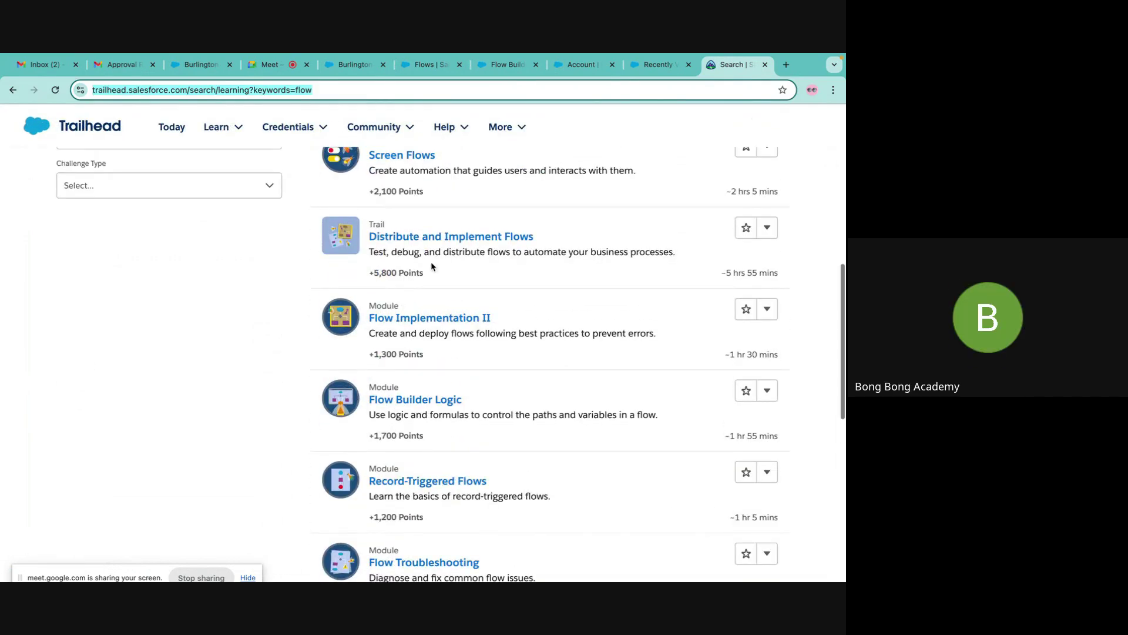
left_click(414, 237)
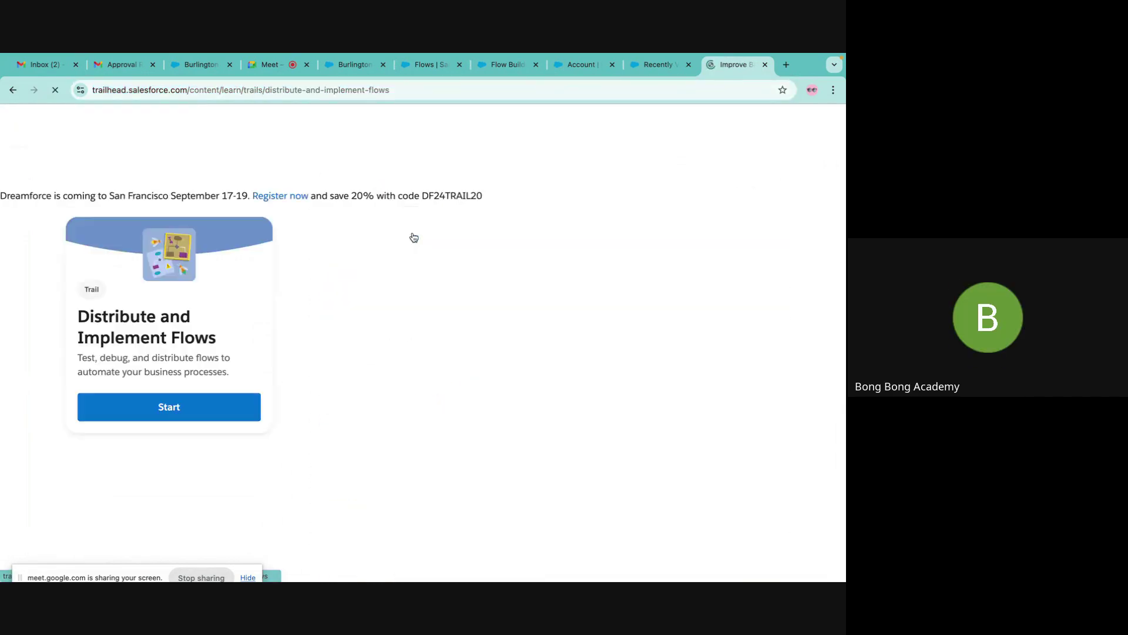
scroll(390, 345, "down", 5)
scroll(389, 346, "down", 9)
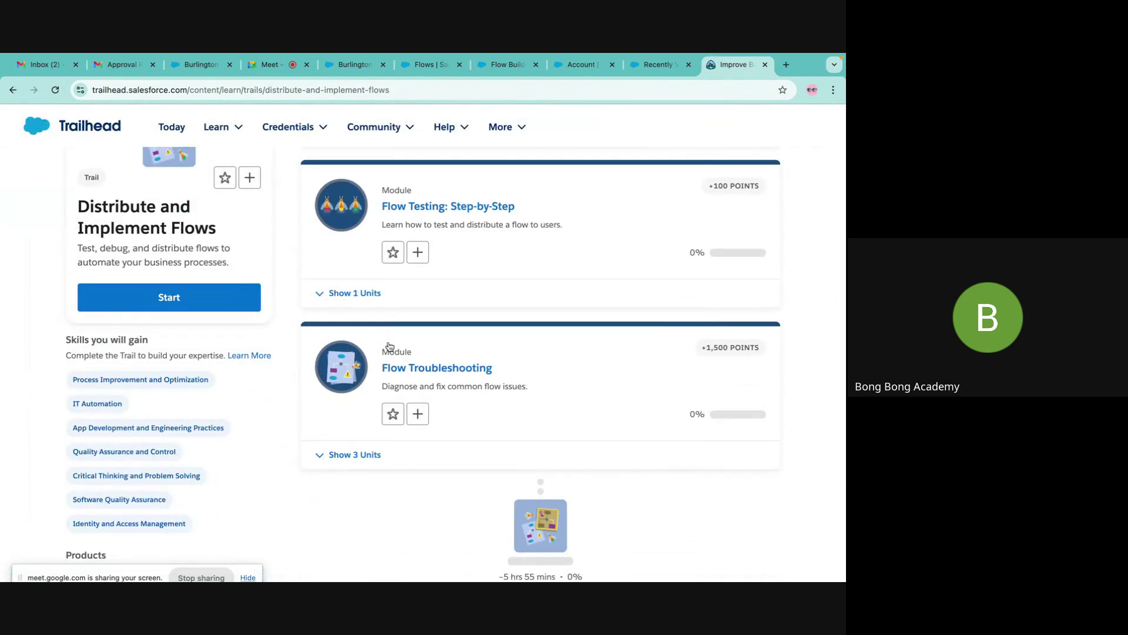
scroll(388, 346, "up", 15)
left_click(168, 86)
key("ctrl+c")
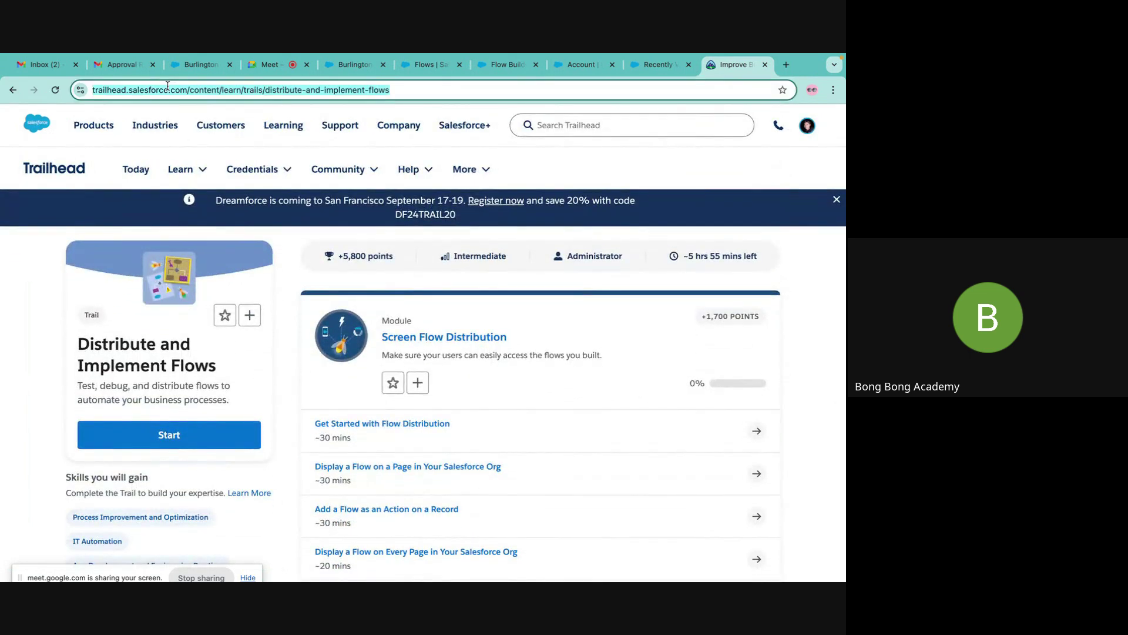
Paste and send the Distribute and Implement Flows link in the Meet chat
left_click(264, 73)
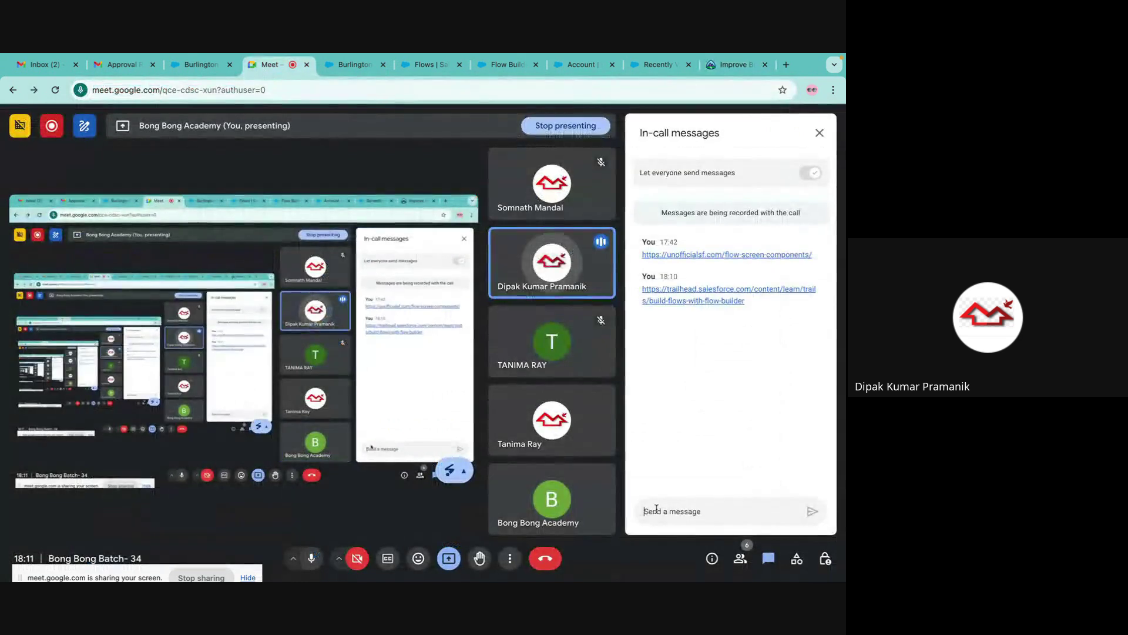
left_click(666, 510)
key("ctrl+v")
key("Return")
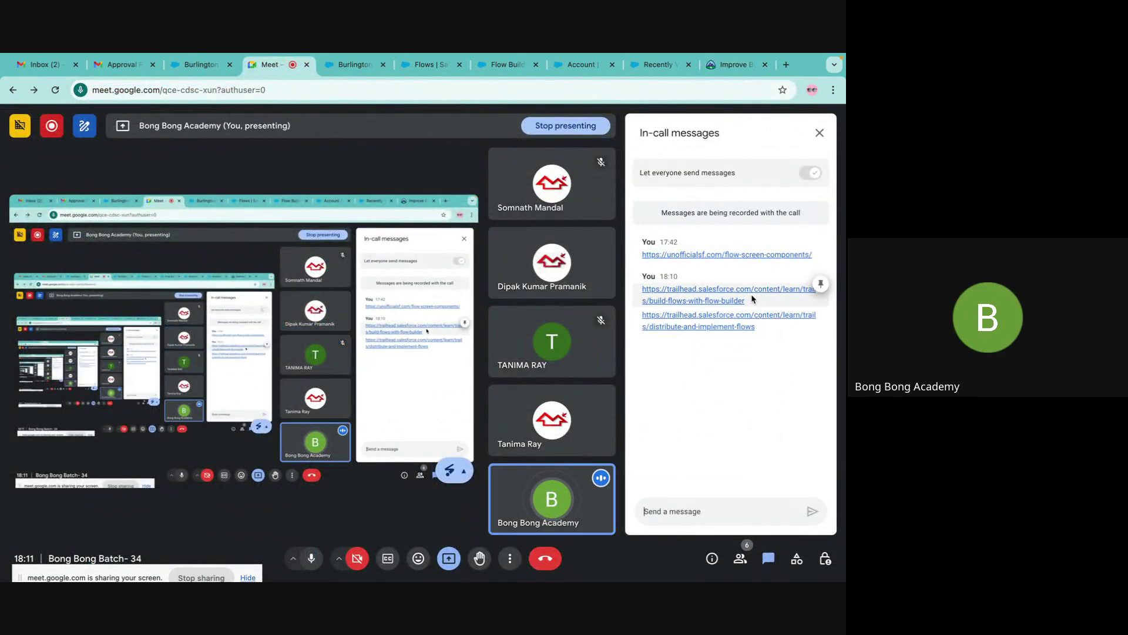
left_click_drag(758, 332, 643, 287)
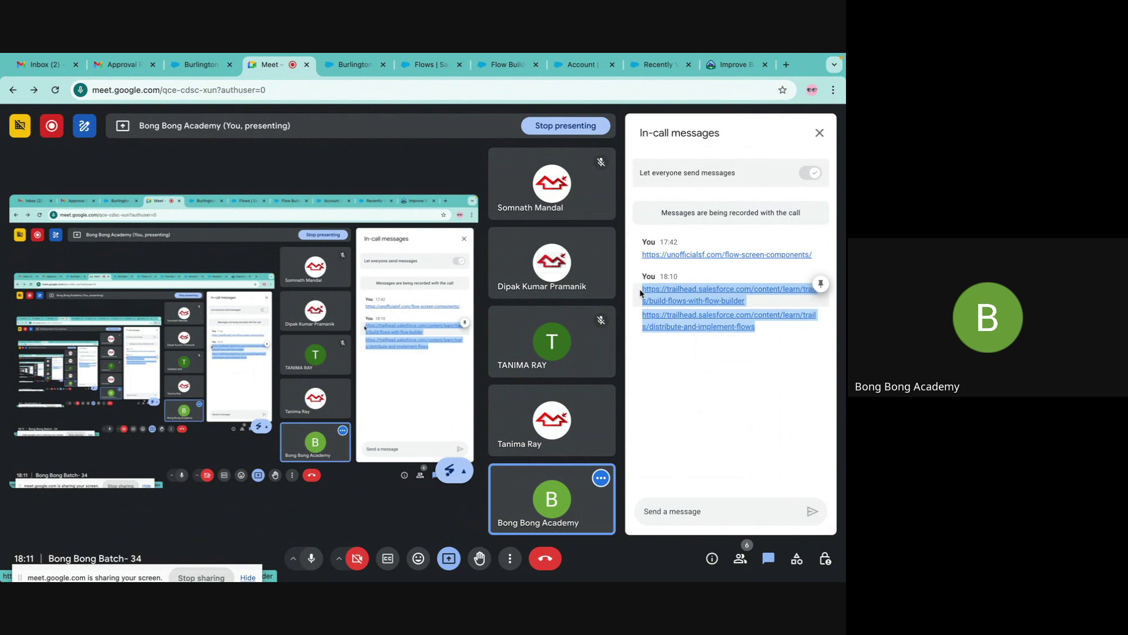
Load web.whatsapp.com in a new browser tab
mouse_move(720, 580)
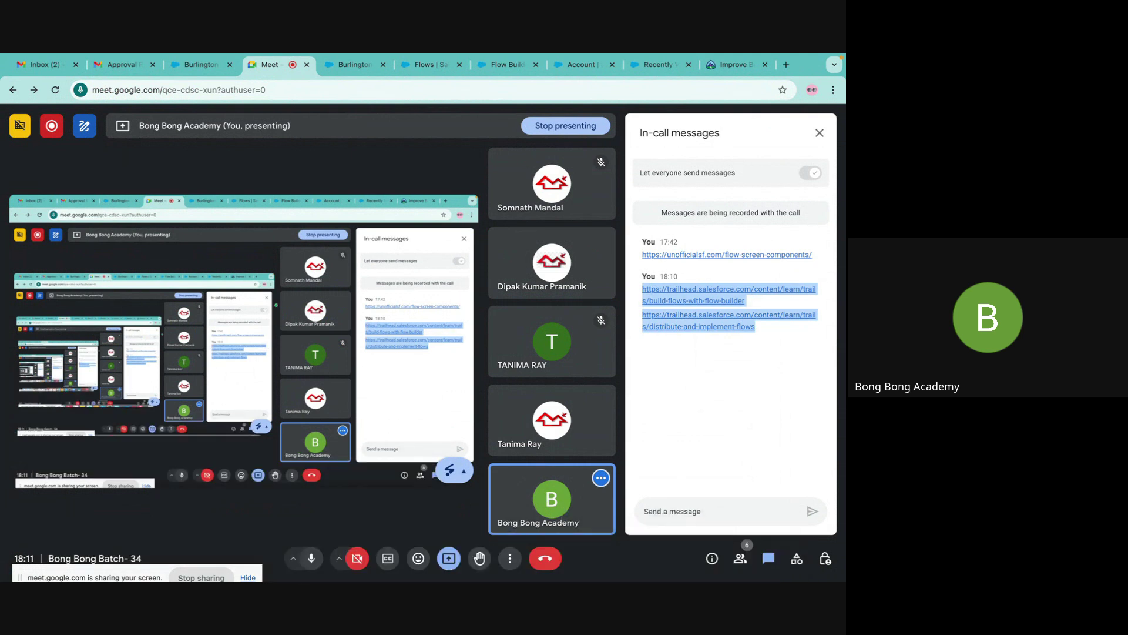
left_click(786, 65)
type("web.whatsapp.com")
key("Return")
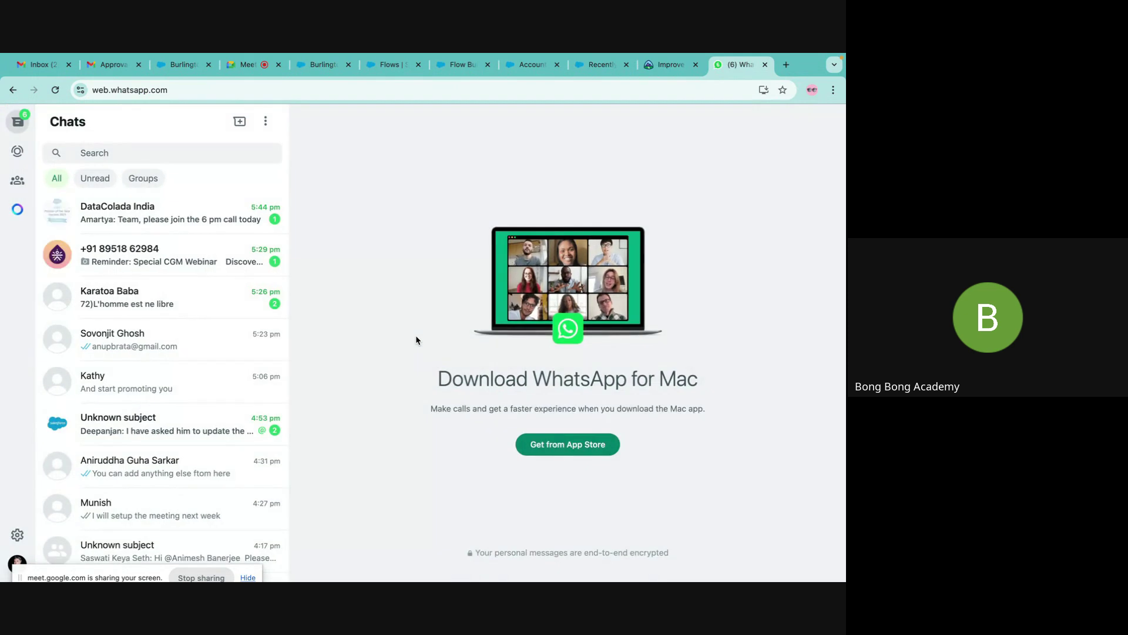
Search WhatsApp Web's chat list for "30" and scan the matching chats
left_click(112, 153)
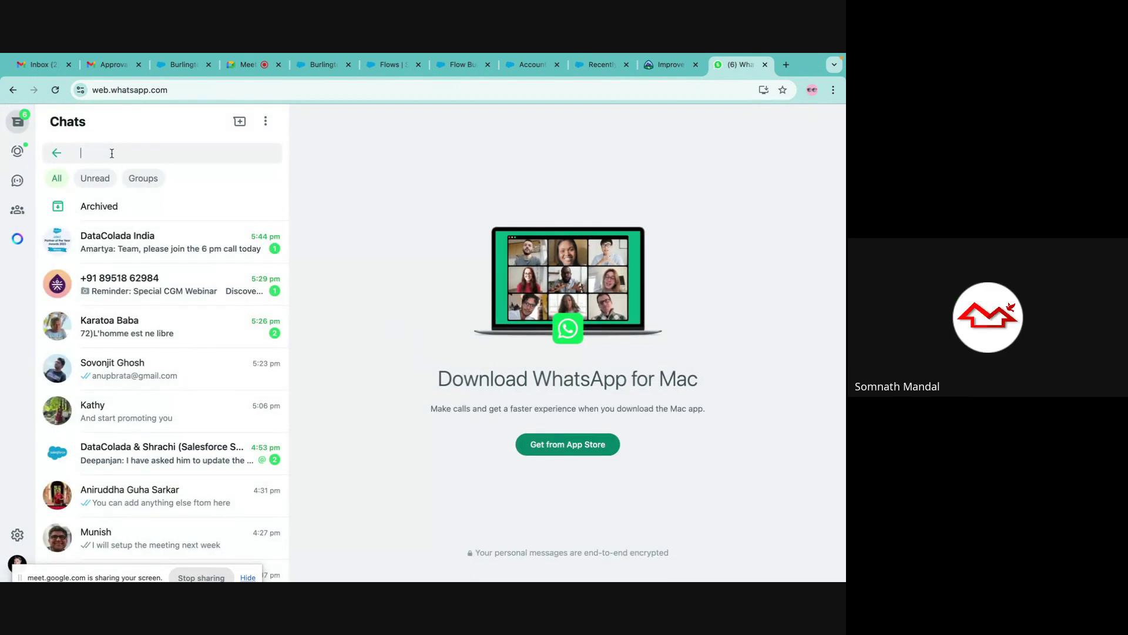
type("30")
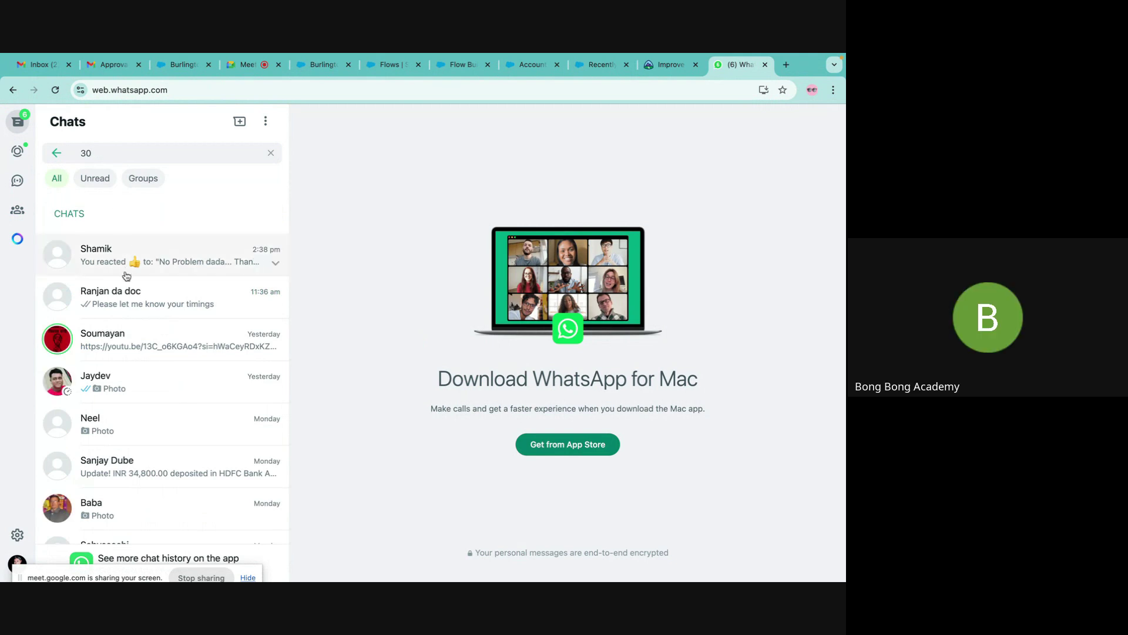
scroll(160, 434, "down", 3)
scroll(157, 433, "up", 3)
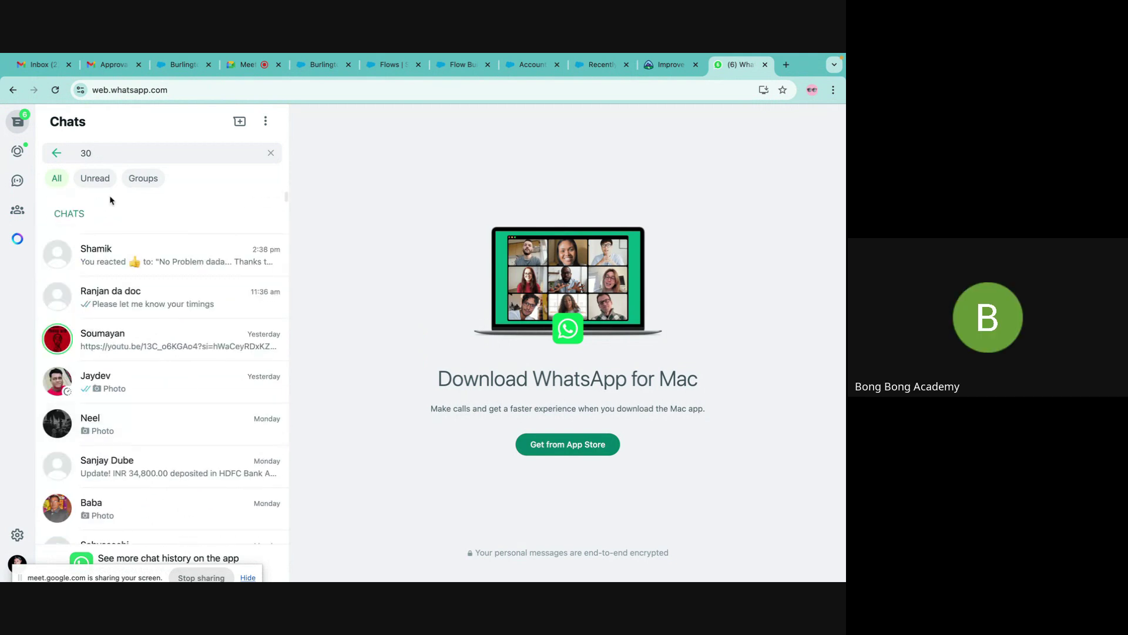
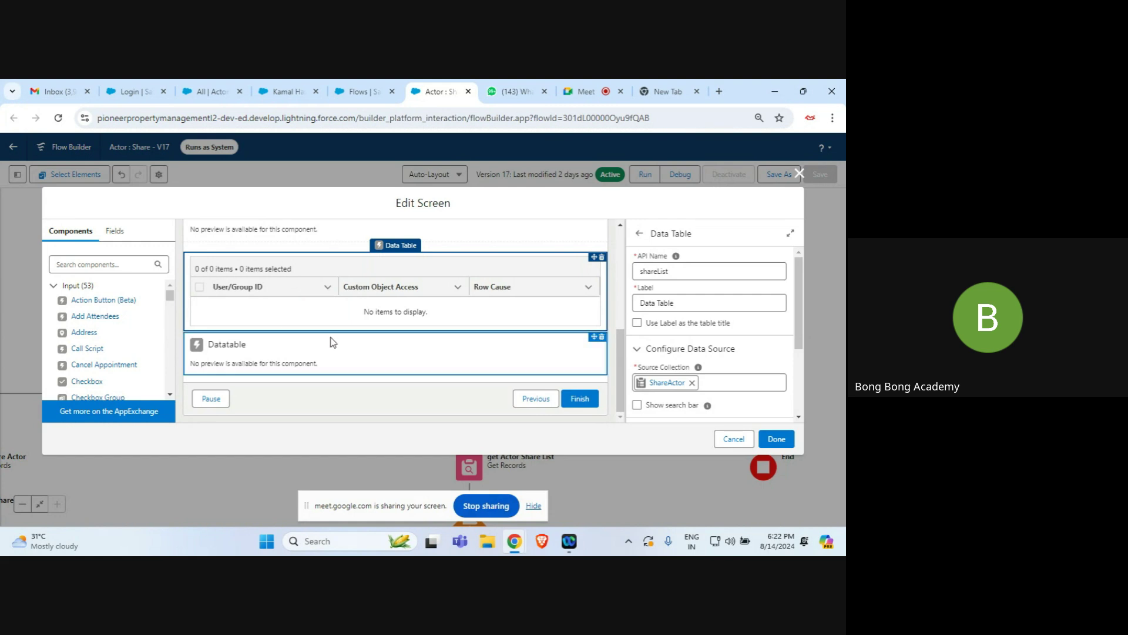
Review the second Datatable component's properties, then close the Share Screen editor
left_click(354, 355)
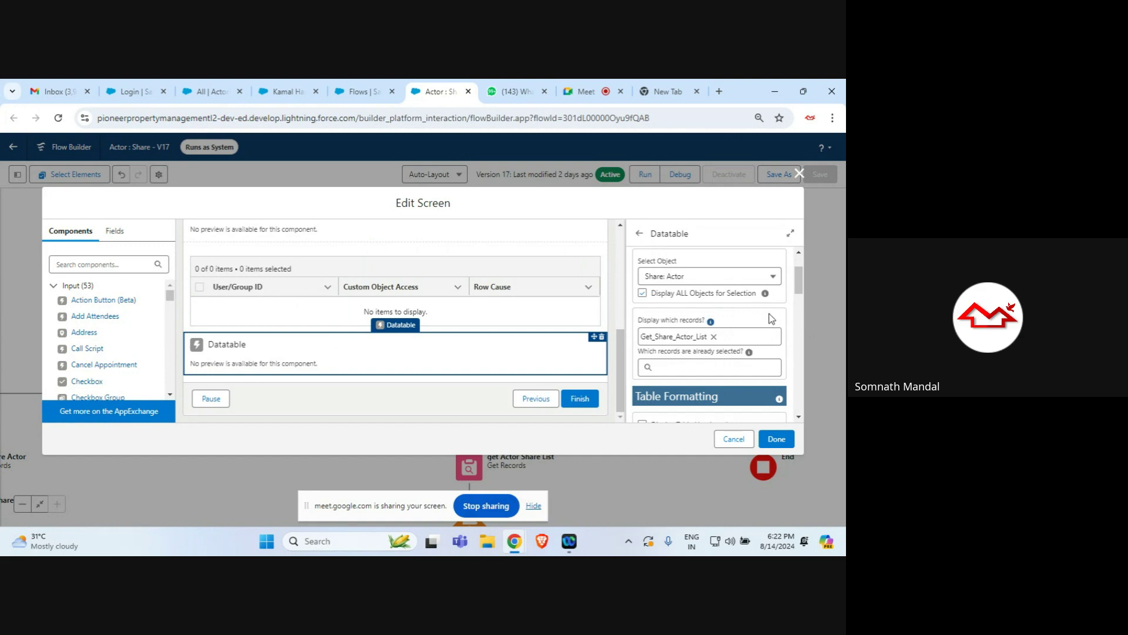
scroll(705, 290, "up", 1)
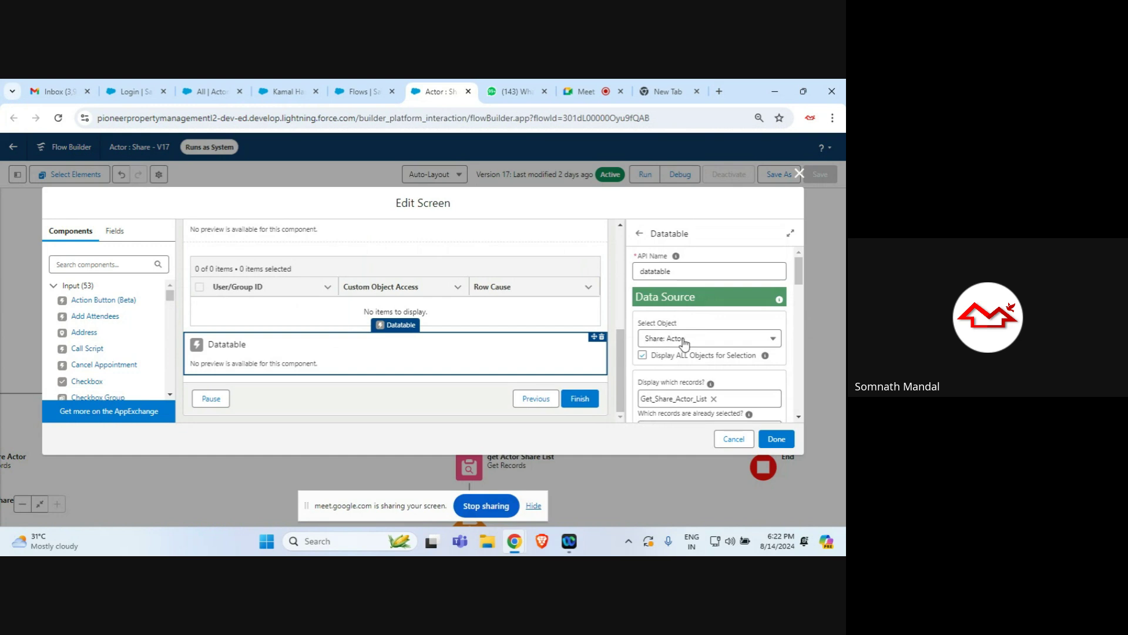
scroll(685, 344, "down", 1)
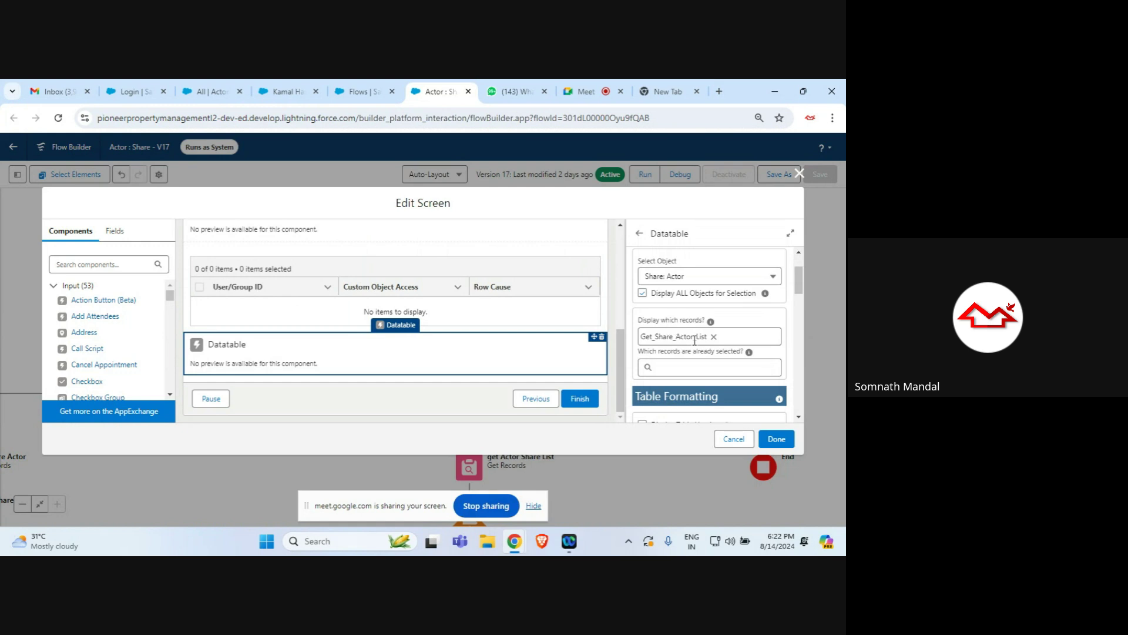
left_click(799, 174)
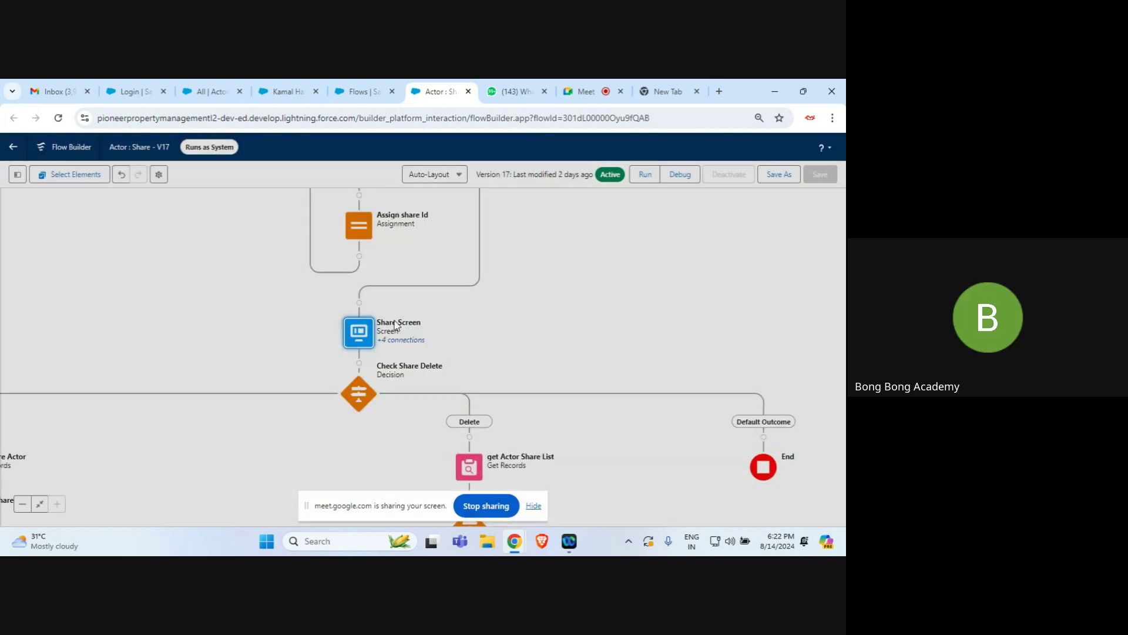
Check the Get Share Actor List element's settings, then pan down to Share Screen
left_click_drag(384, 242, 384, 468)
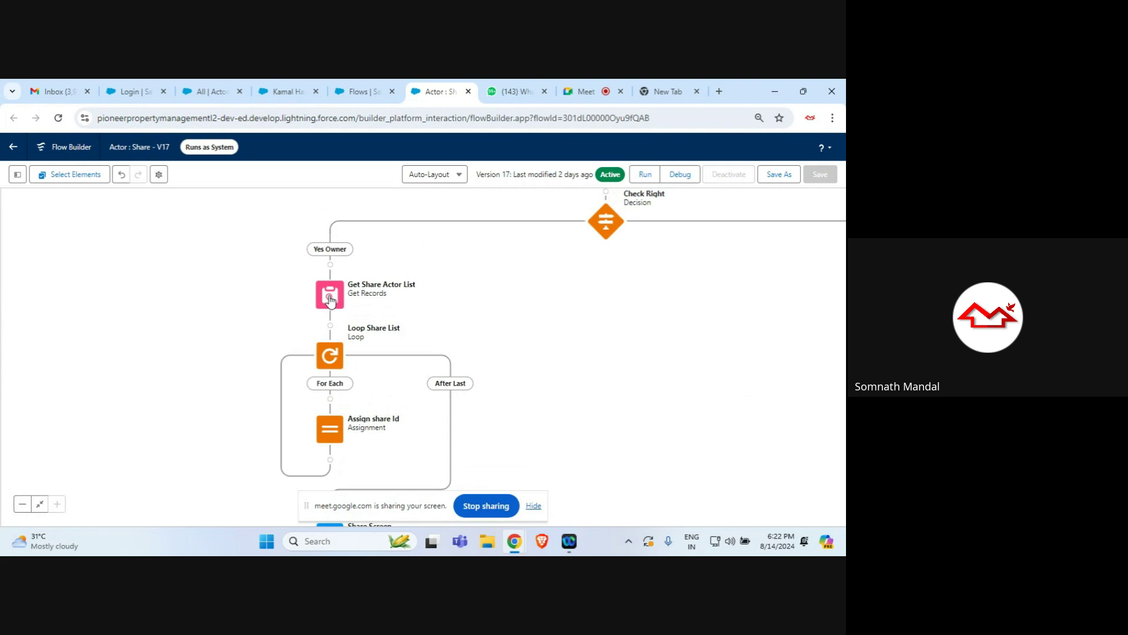
left_click(331, 300)
scroll(574, 383, "down", 5)
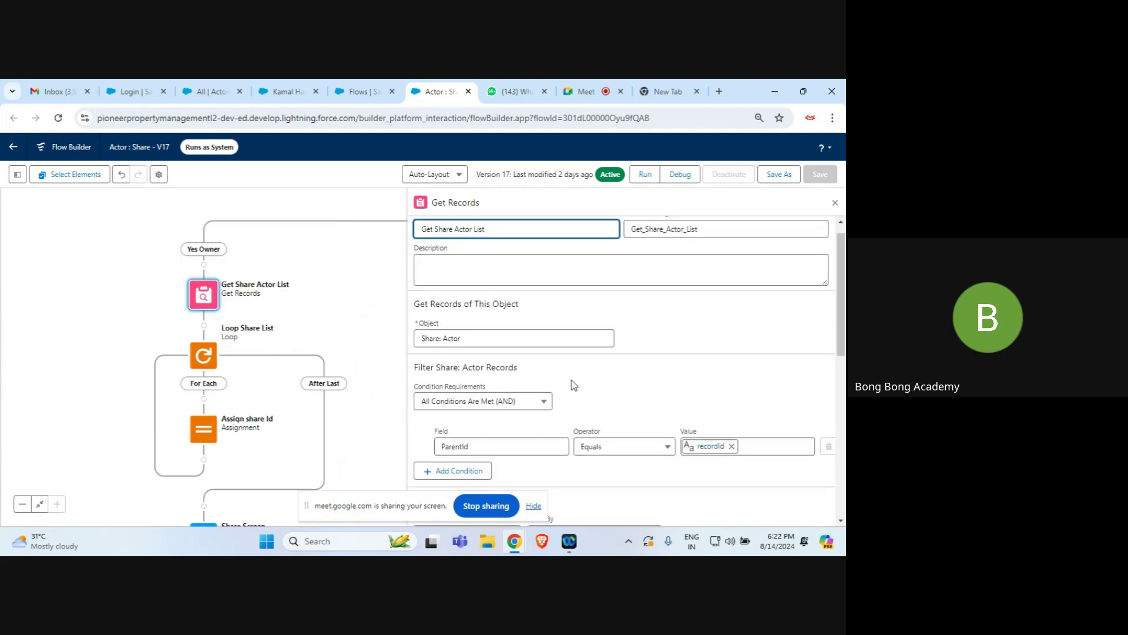
left_click(835, 203)
left_click_drag(411, 368, 411, 229)
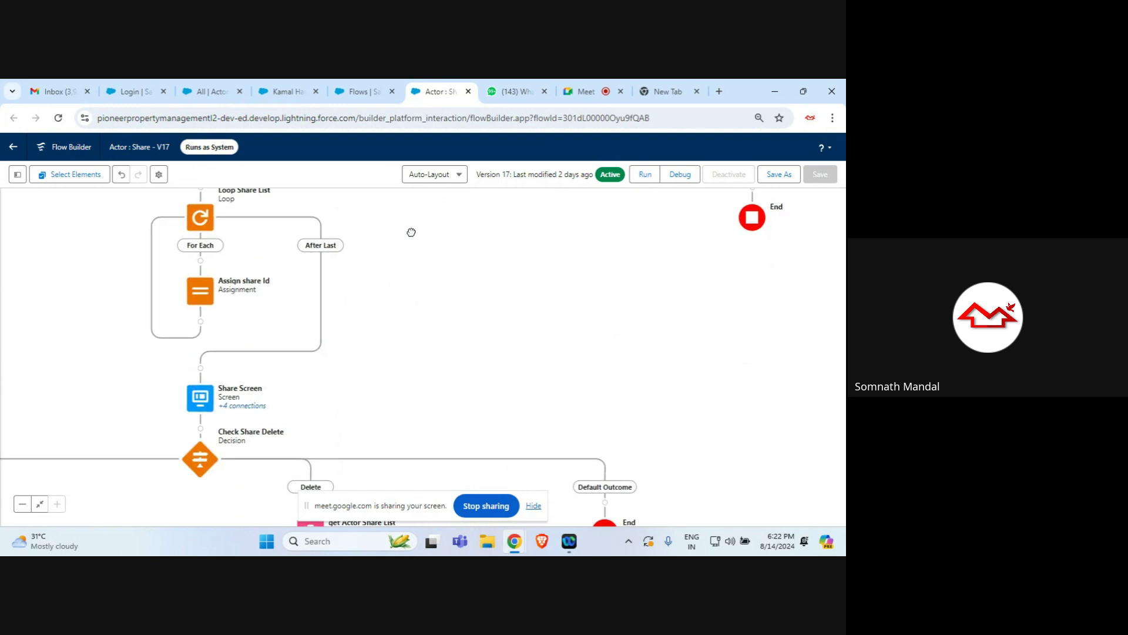
left_click(201, 401)
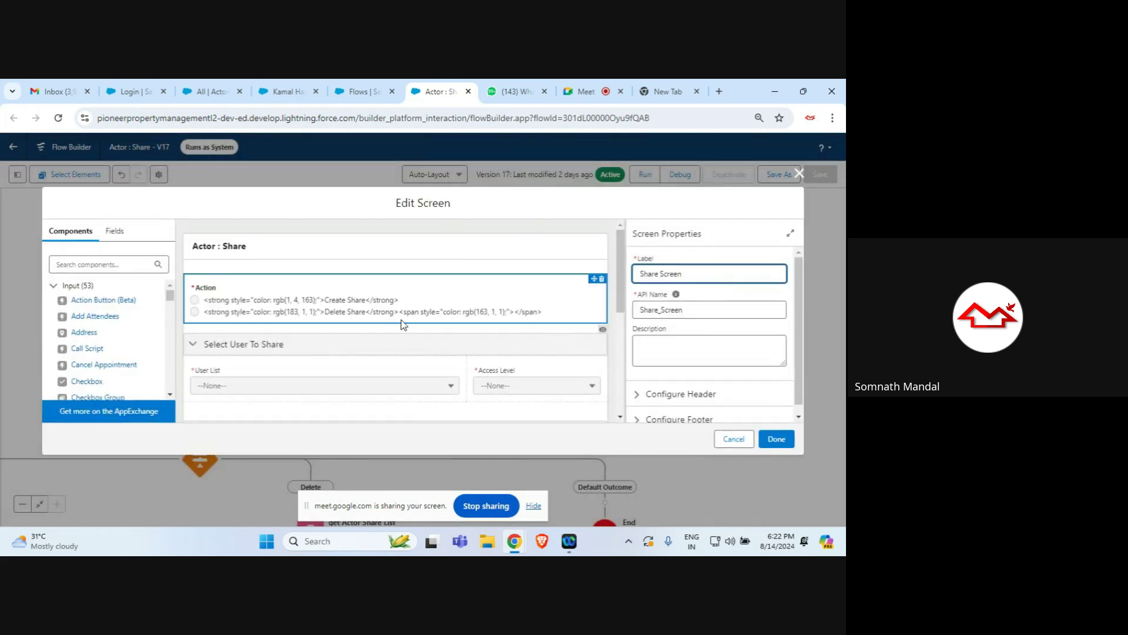
scroll(390, 329, "down", 5)
scroll(278, 394, "down", 2)
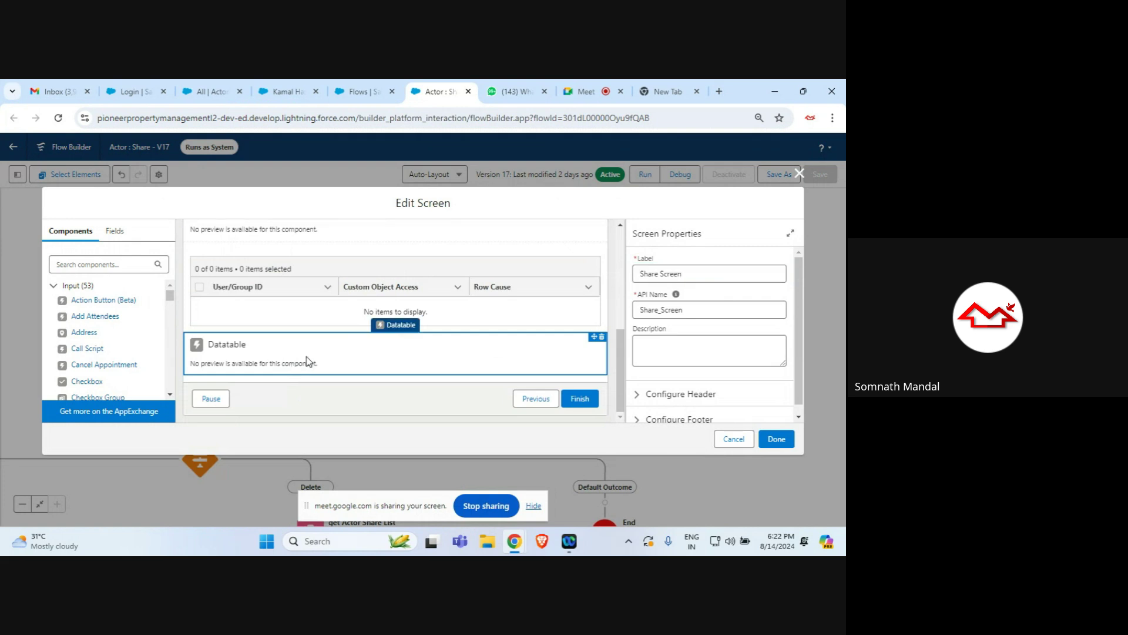
scroll(716, 335, "down", 1)
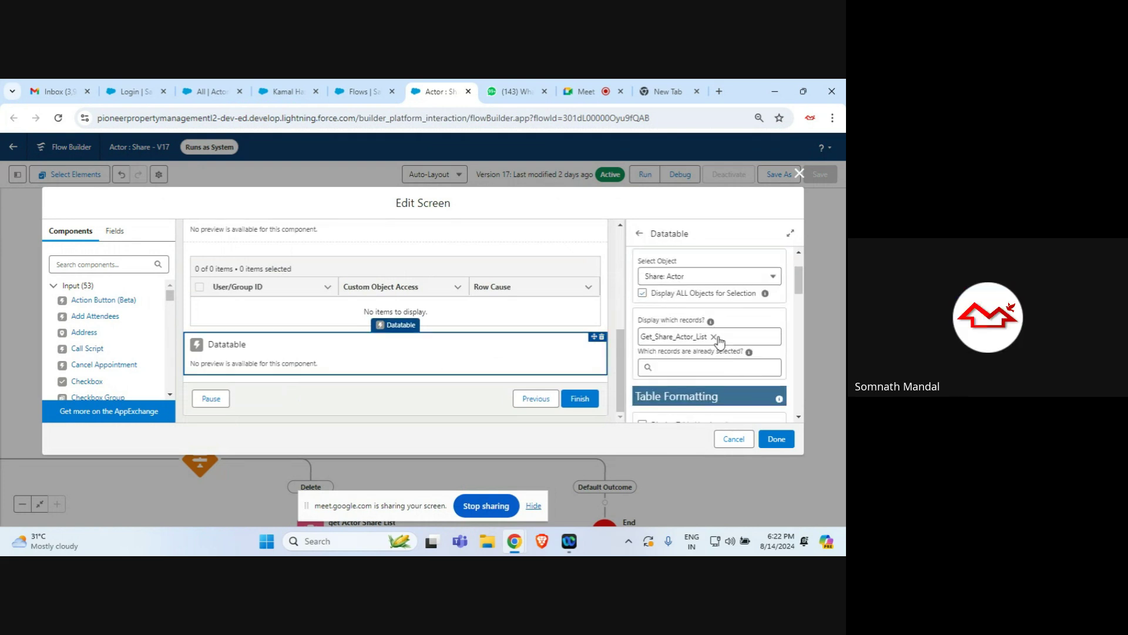
scroll(698, 375, "down", 1)
scroll(698, 375, "down", 1)
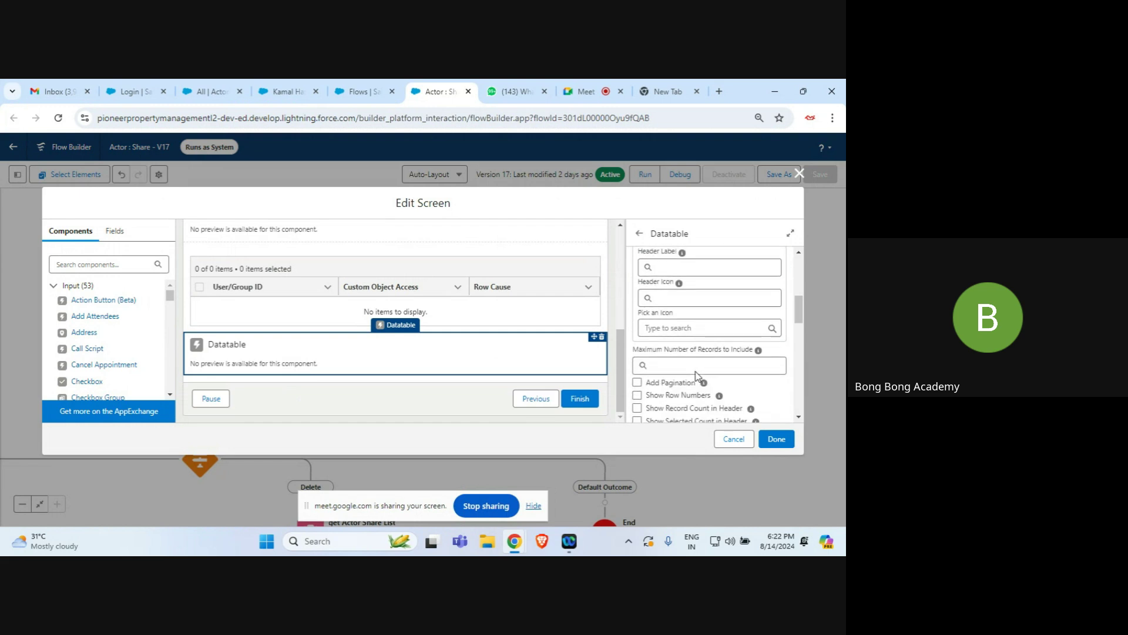
scroll(697, 376, "down", 1)
scroll(693, 357, "down", 2)
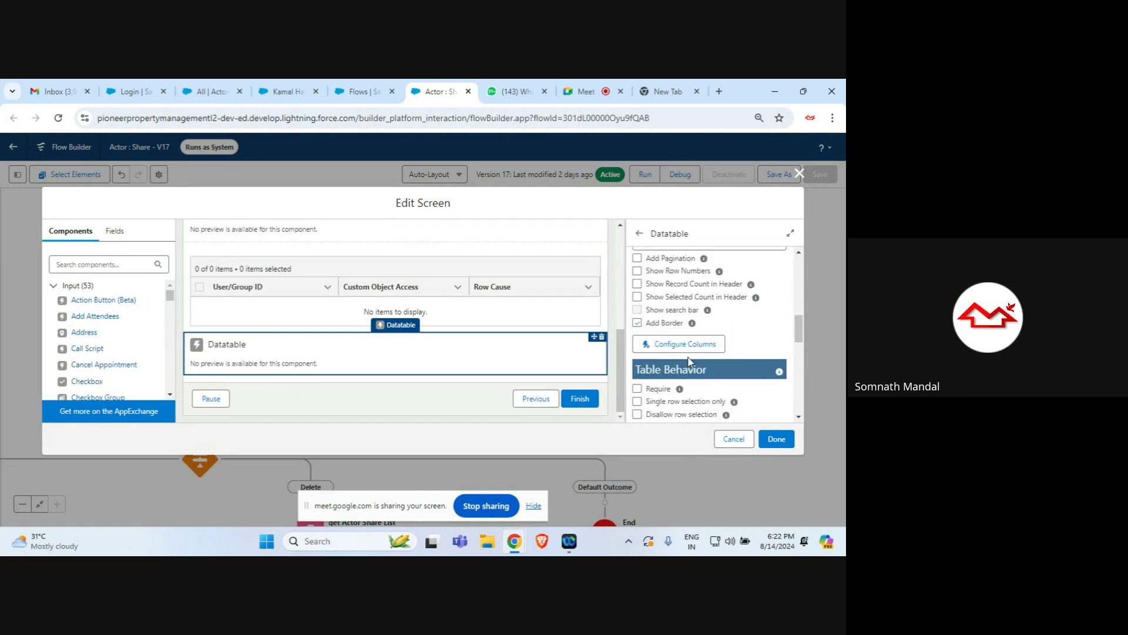
left_click(685, 346)
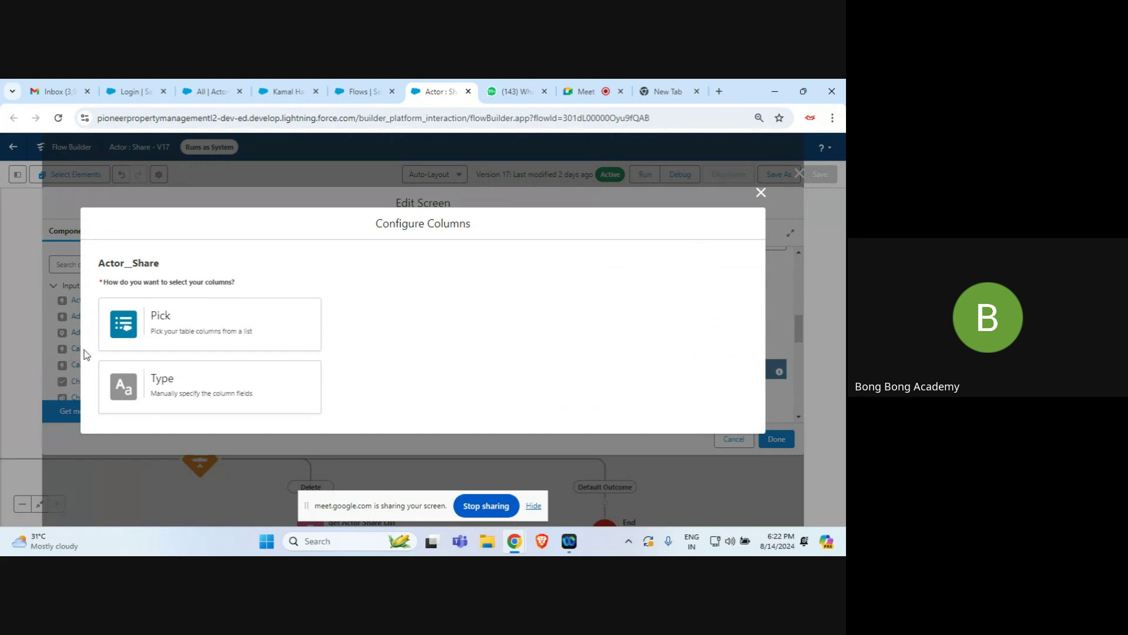
left_click(168, 327)
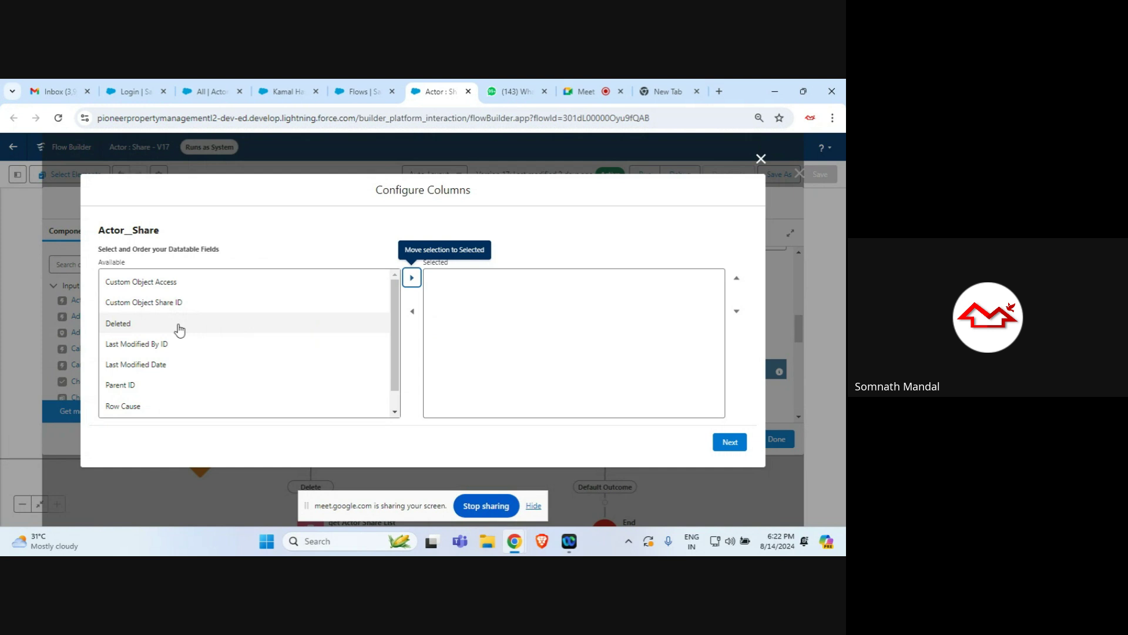
scroll(178, 328, "down", 1)
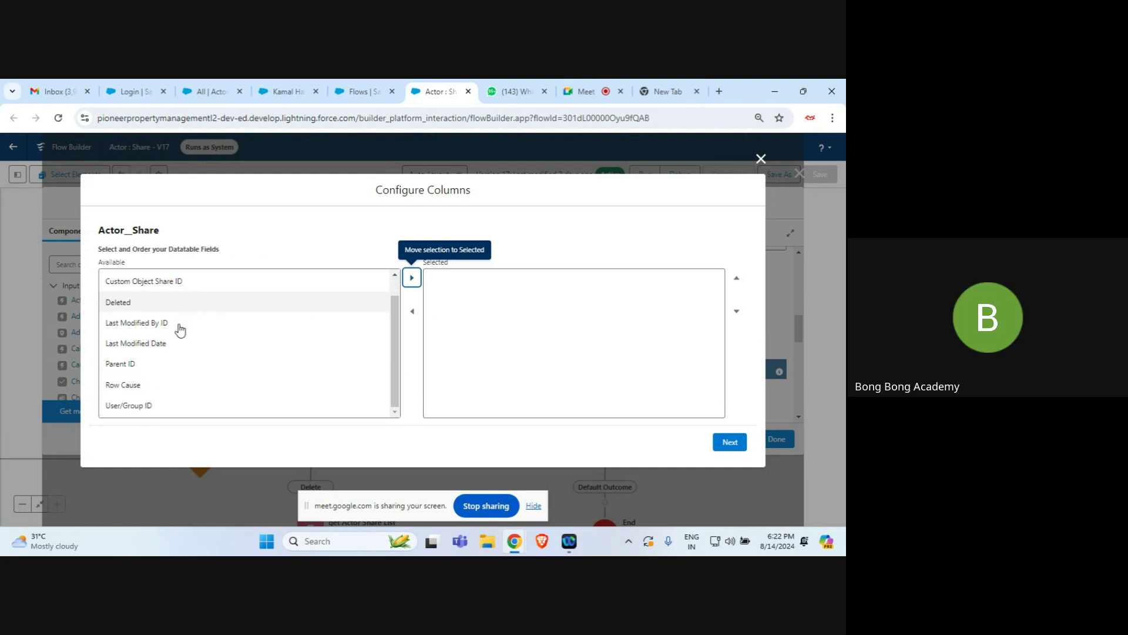
left_click(139, 411)
left_click(139, 388)
left_click(415, 277)
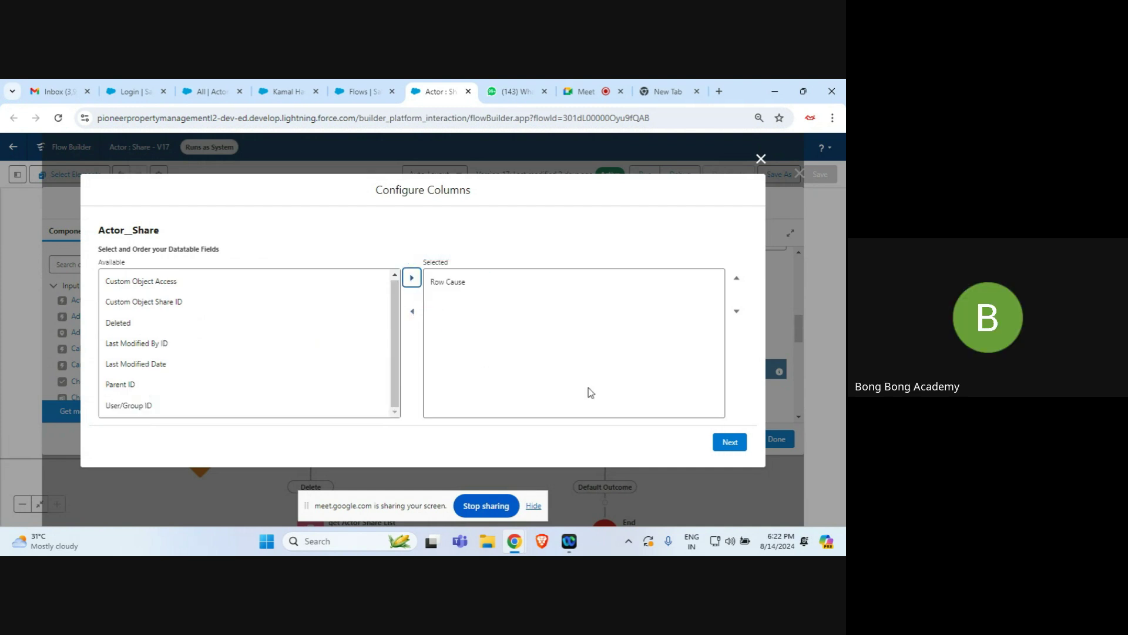
left_click(730, 442)
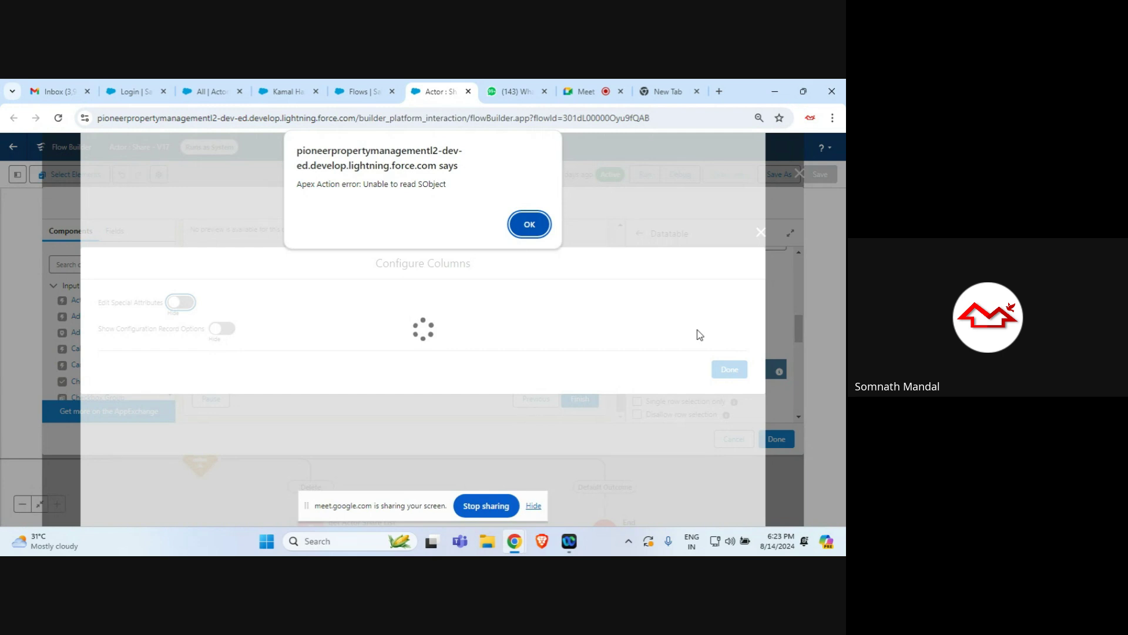
left_click(530, 224)
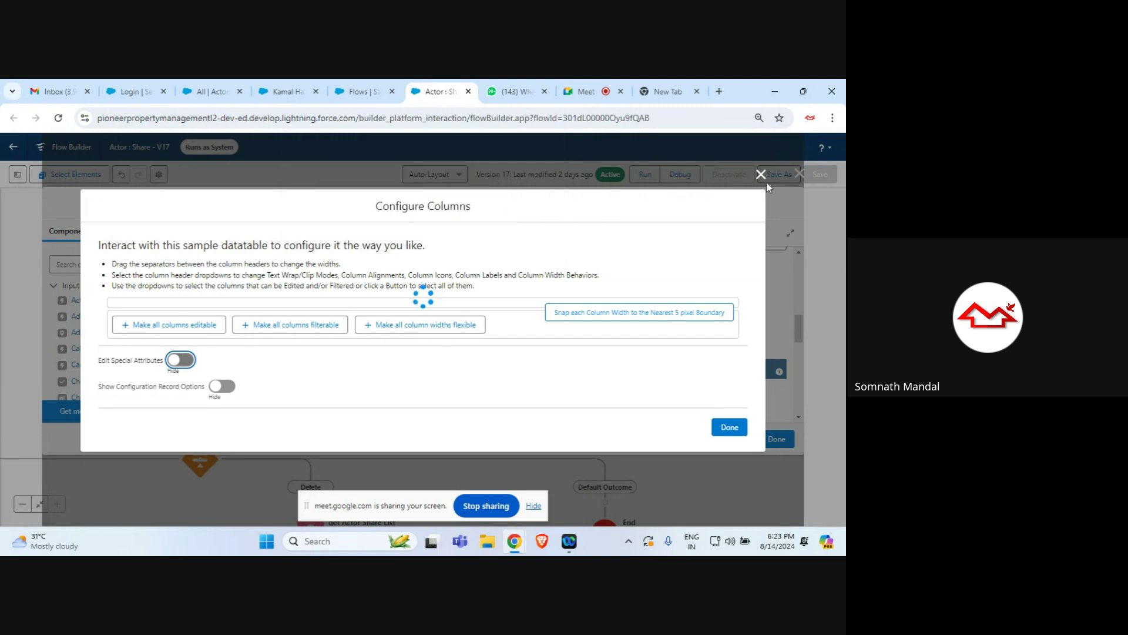
left_click(761, 175)
left_click(799, 175)
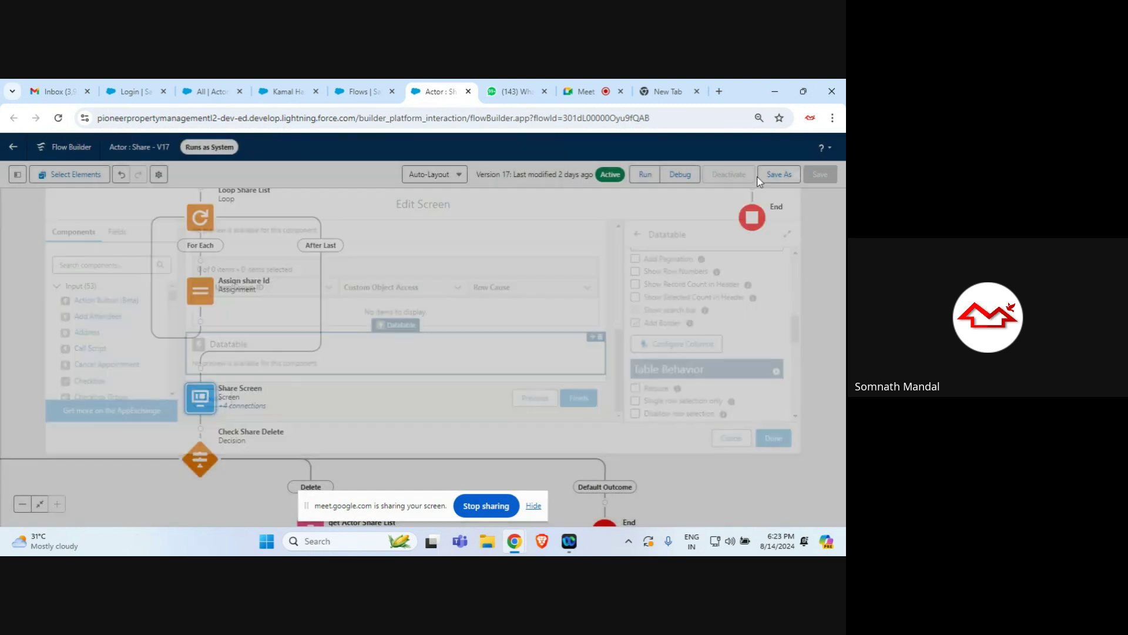
scroll(474, 365, "up", 2)
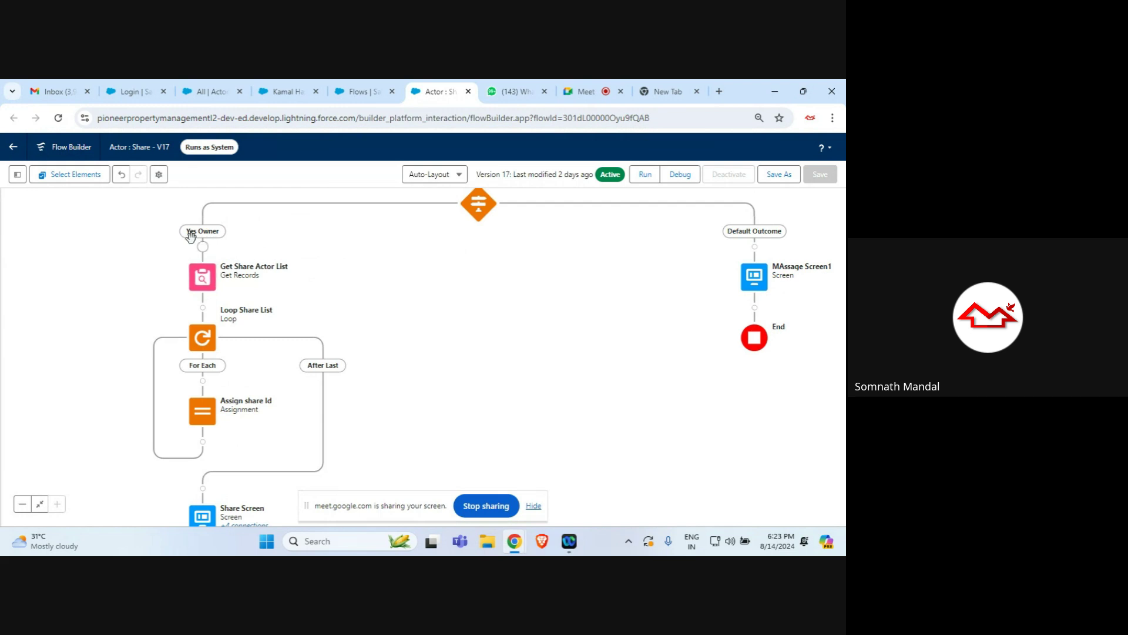
Add a Get Records element labelled Get Actor under the Yes Owner path, API name Get_Actor1
left_click(202, 246)
scroll(230, 310, "down", 5)
left_click(184, 360)
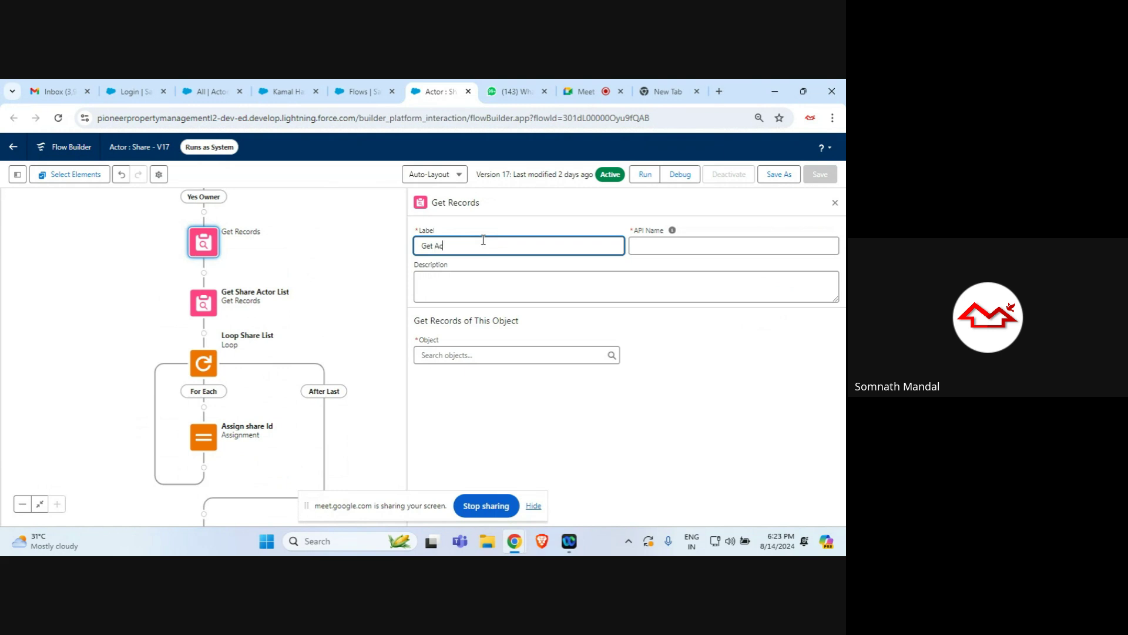
left_click(672, 230)
left_click(693, 246)
type("1")
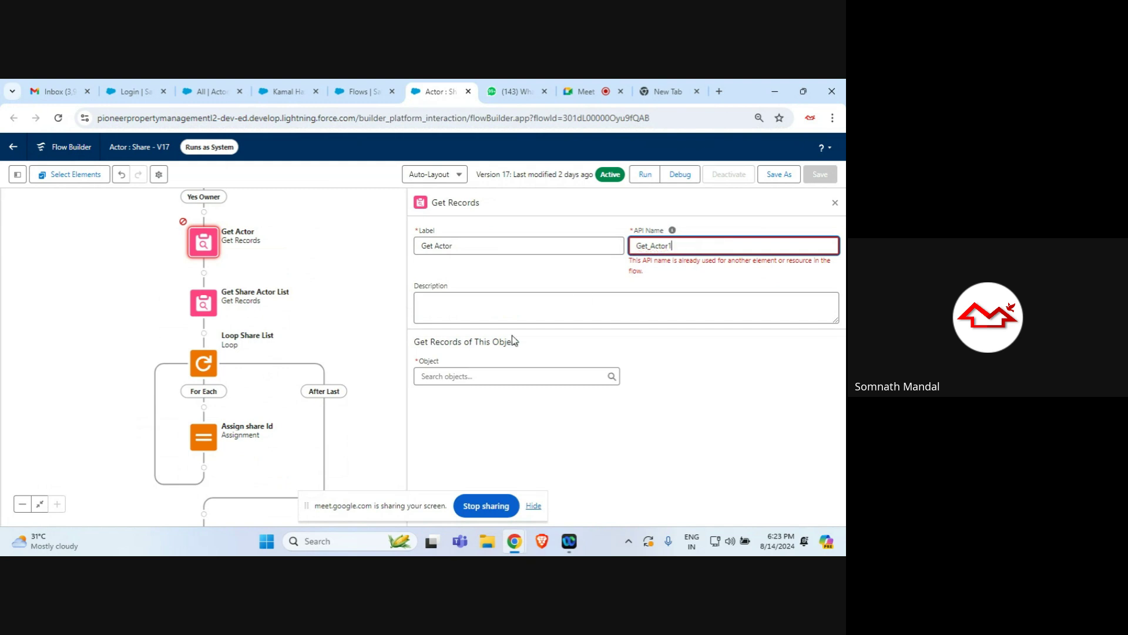
Set the object to Actor and start a Name Contains filter condition
left_click(459, 376)
type("act")
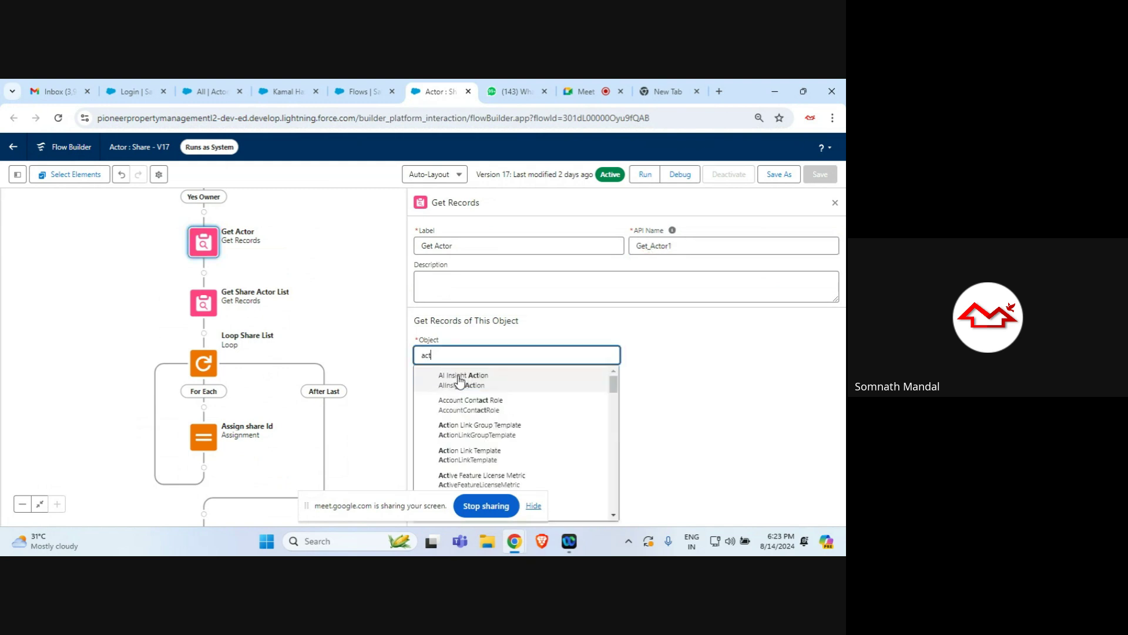
type("or")
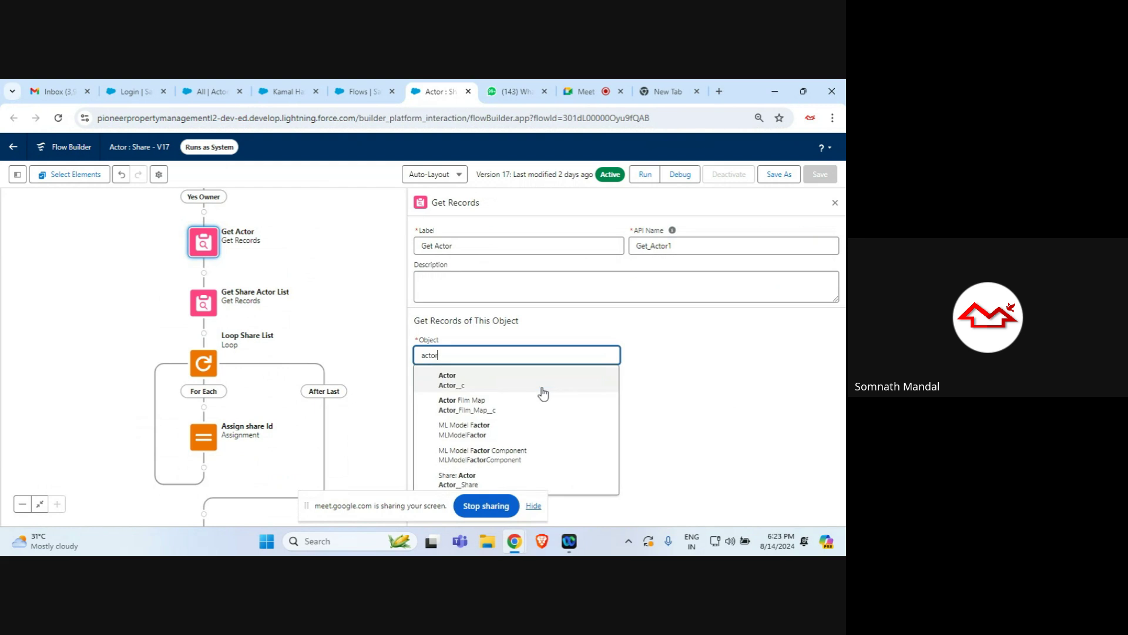
left_click(468, 380)
scroll(520, 353, "down", 2)
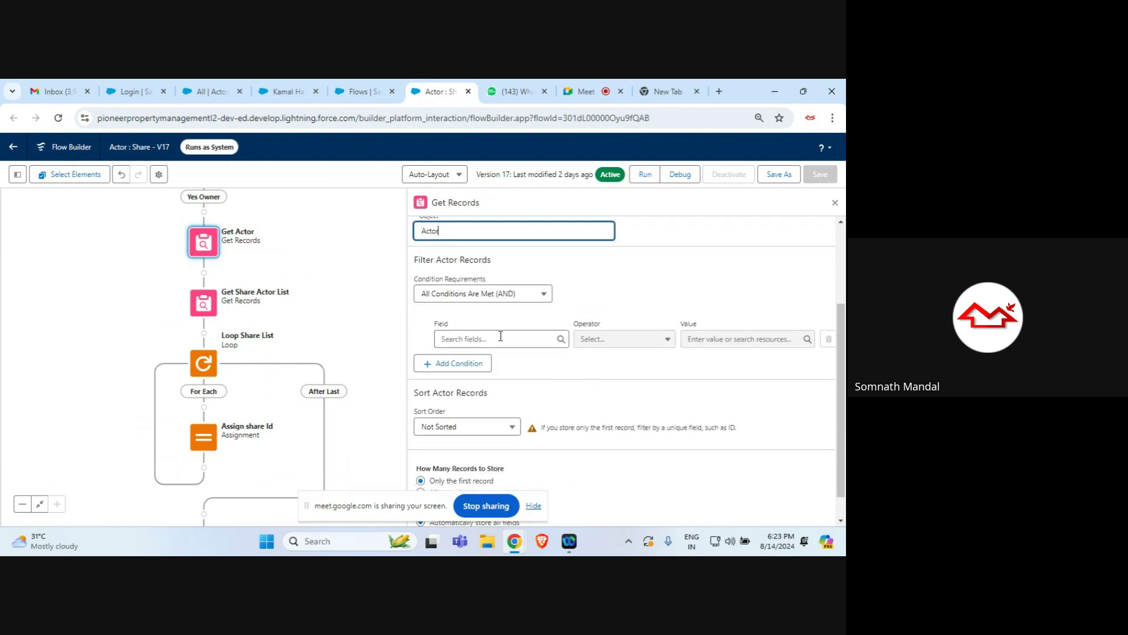
left_click(500, 337)
type("name")
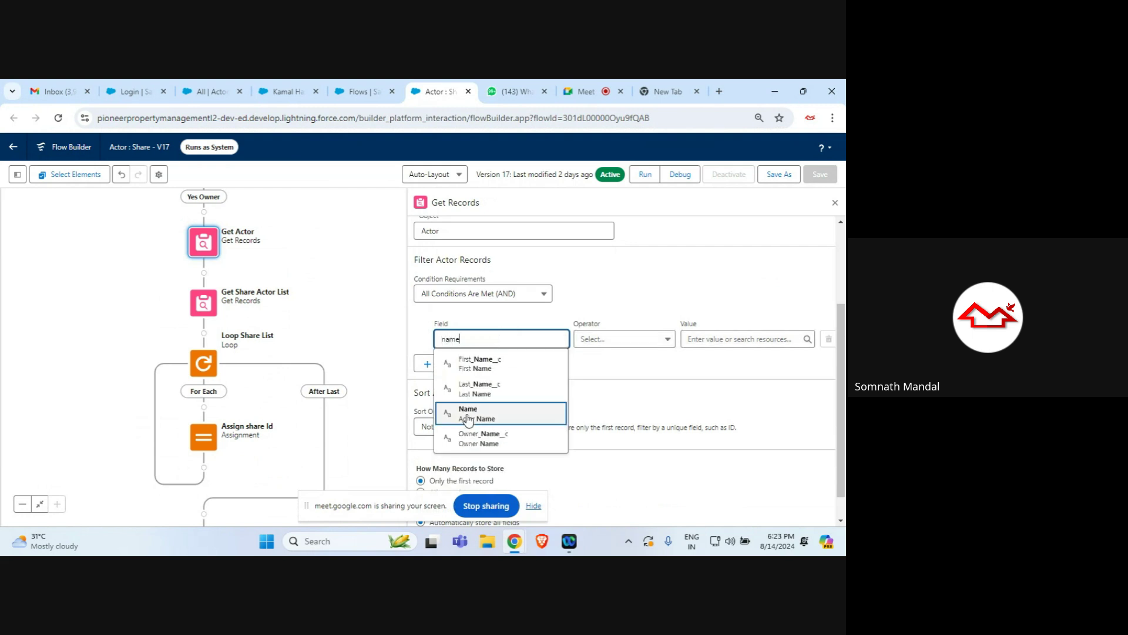
left_click(476, 414)
left_click(614, 340)
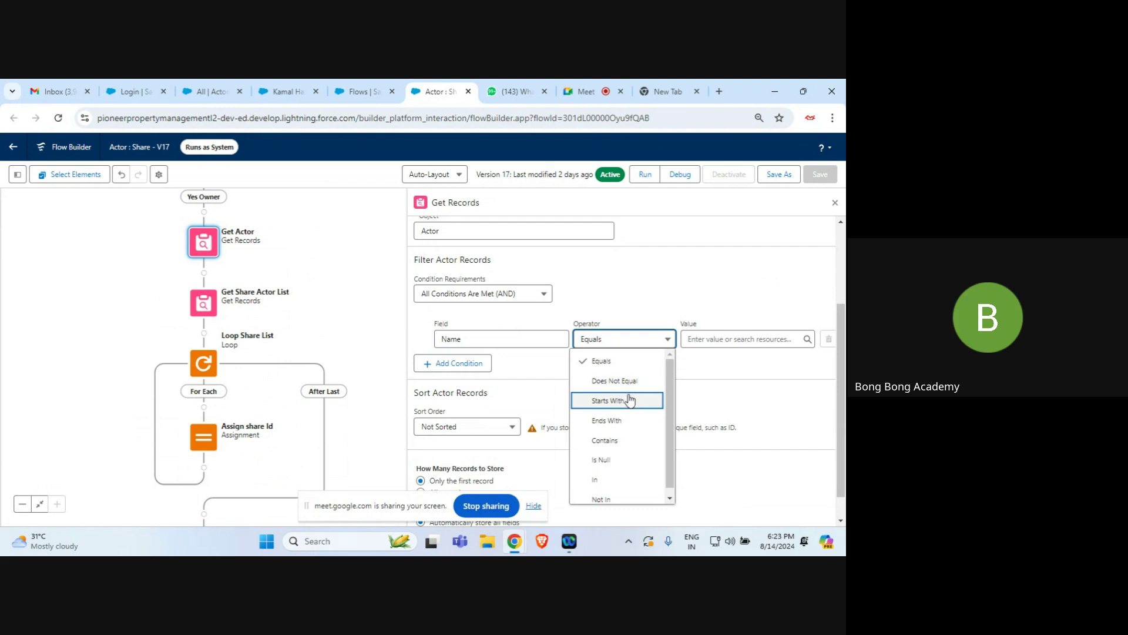
left_click(606, 440)
left_click(702, 341)
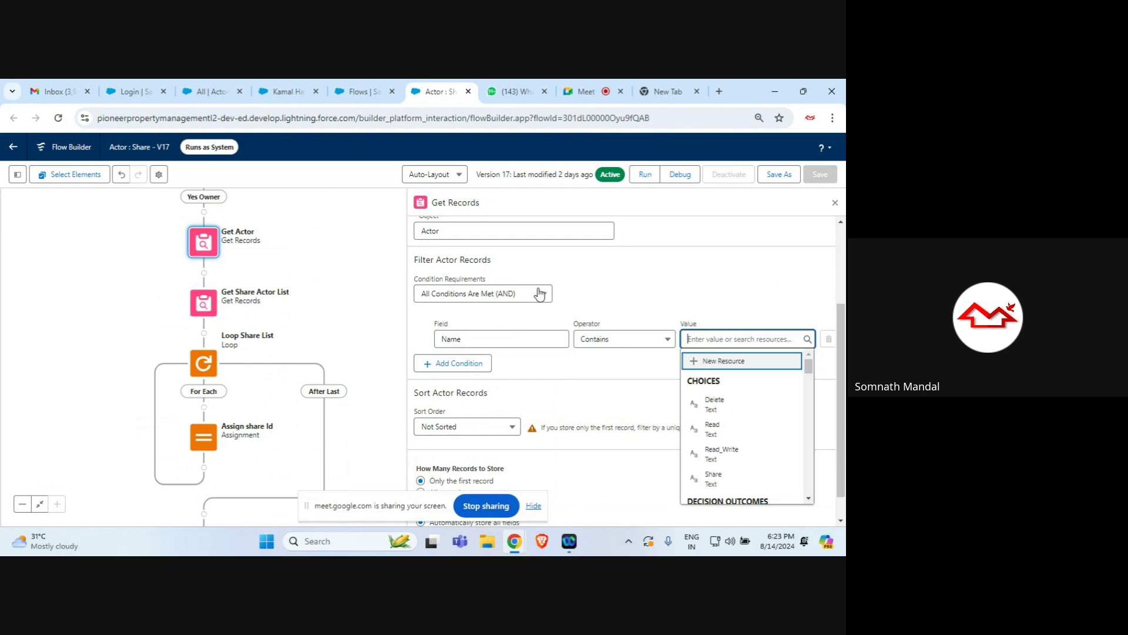
Switch to None—Get All Actor Records, store all records, and close the panel
left_click(539, 294)
left_click(550, 307)
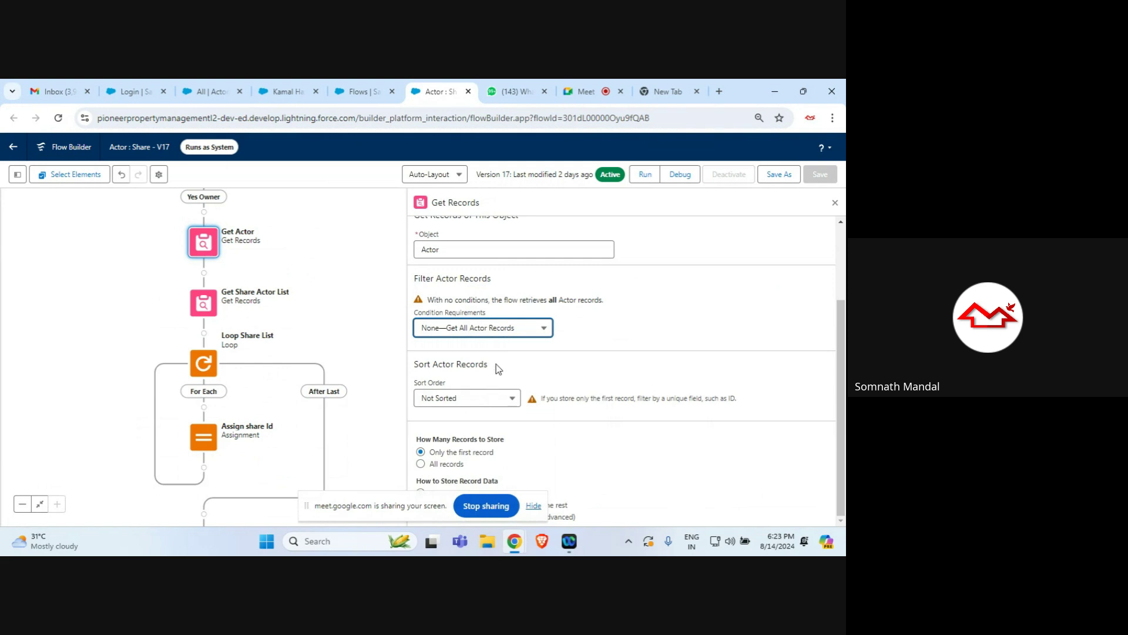
left_click(433, 465)
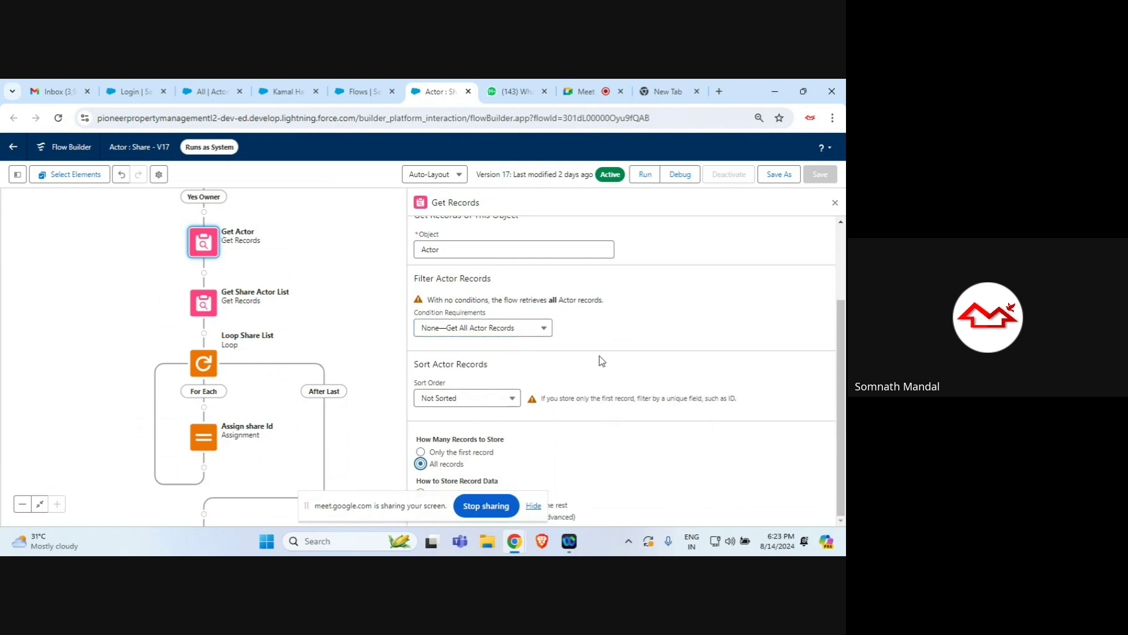
left_click(835, 203)
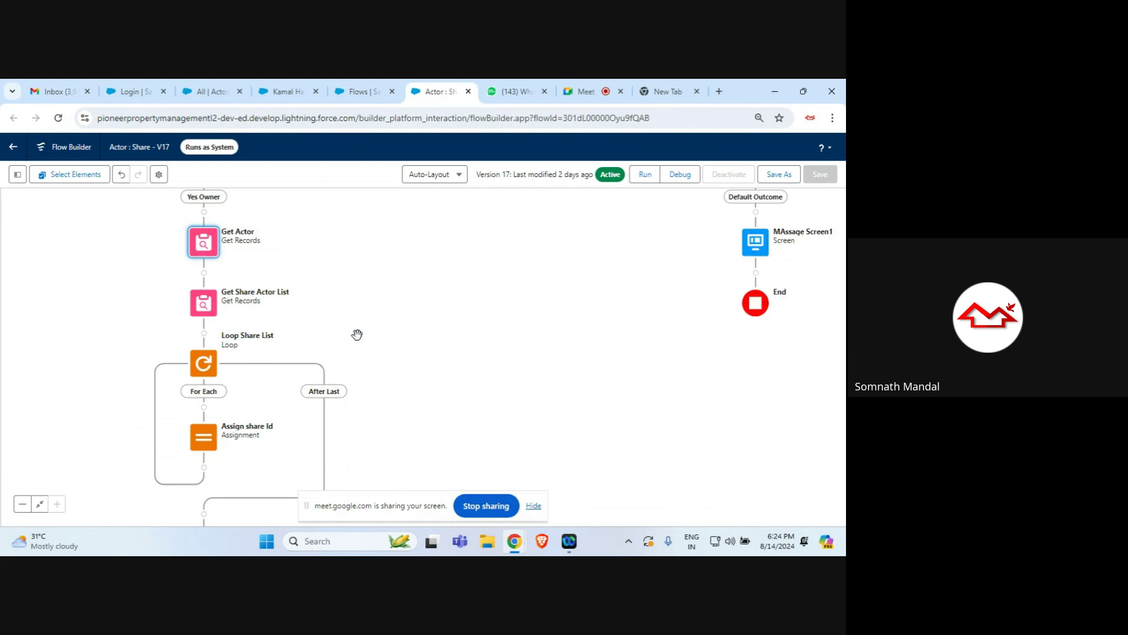
Open the Share Screen's Datatable and set its source object to Actor
scroll(323, 332, "down", 2)
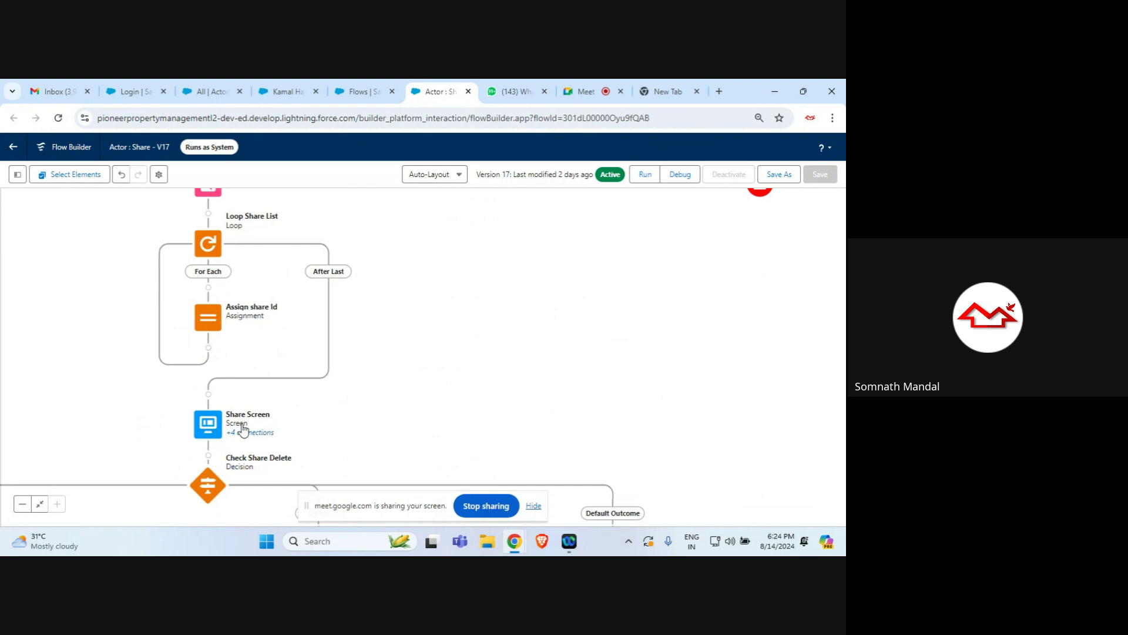
double_click(215, 434)
scroll(347, 363, "down", 5)
left_click(308, 362)
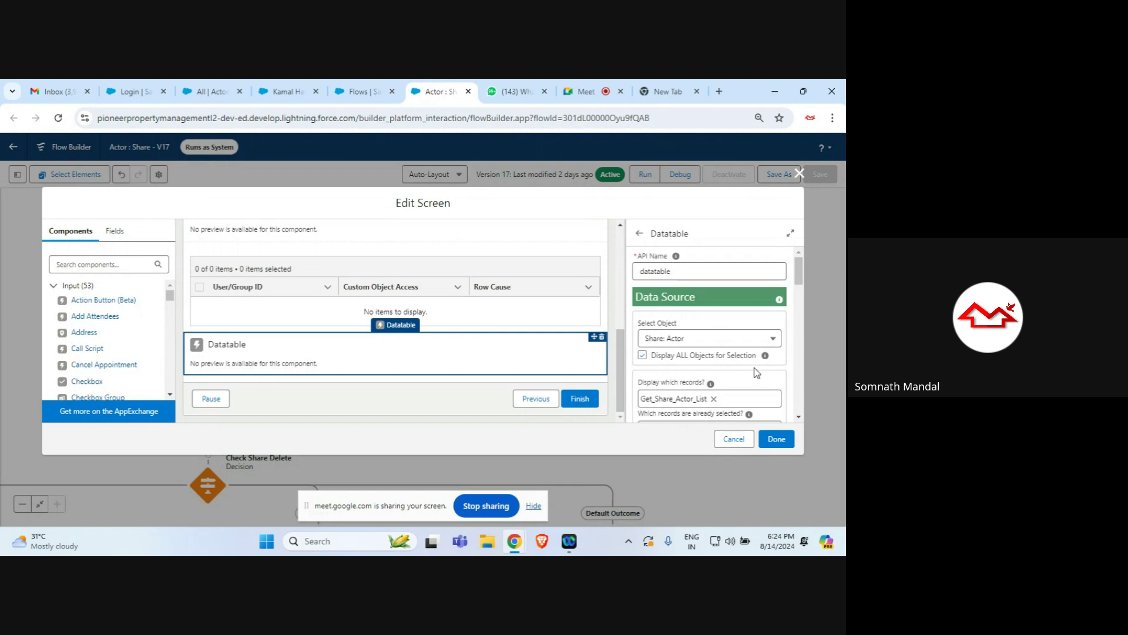
left_click(773, 339)
scroll(746, 398, "up", 2)
scroll(723, 370, "up", 15)
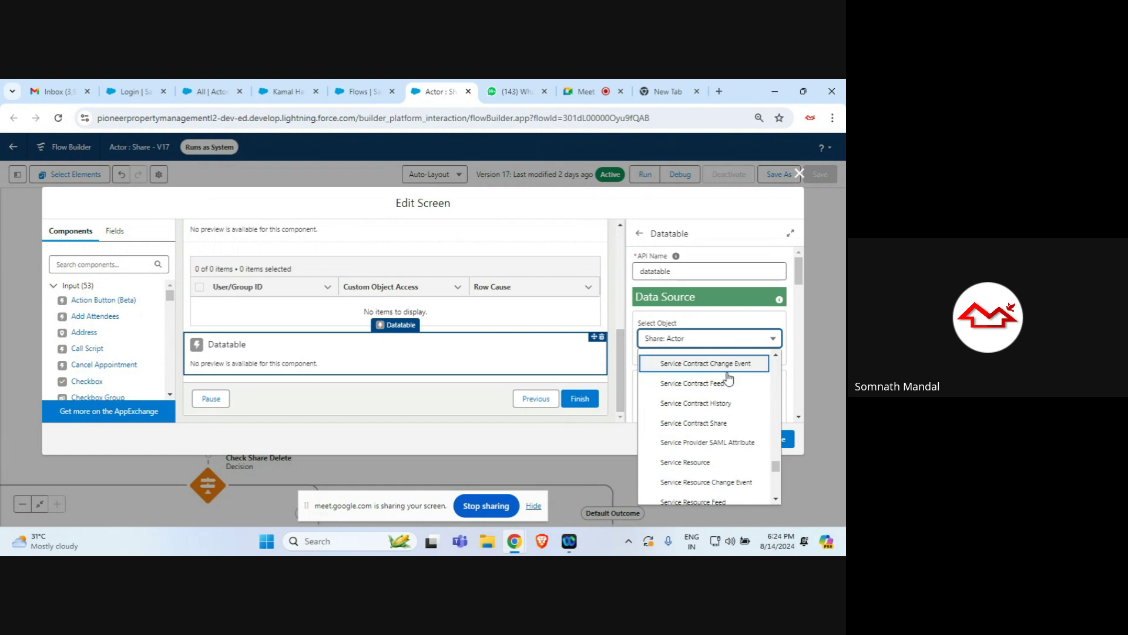
scroll(722, 409, "down", 5)
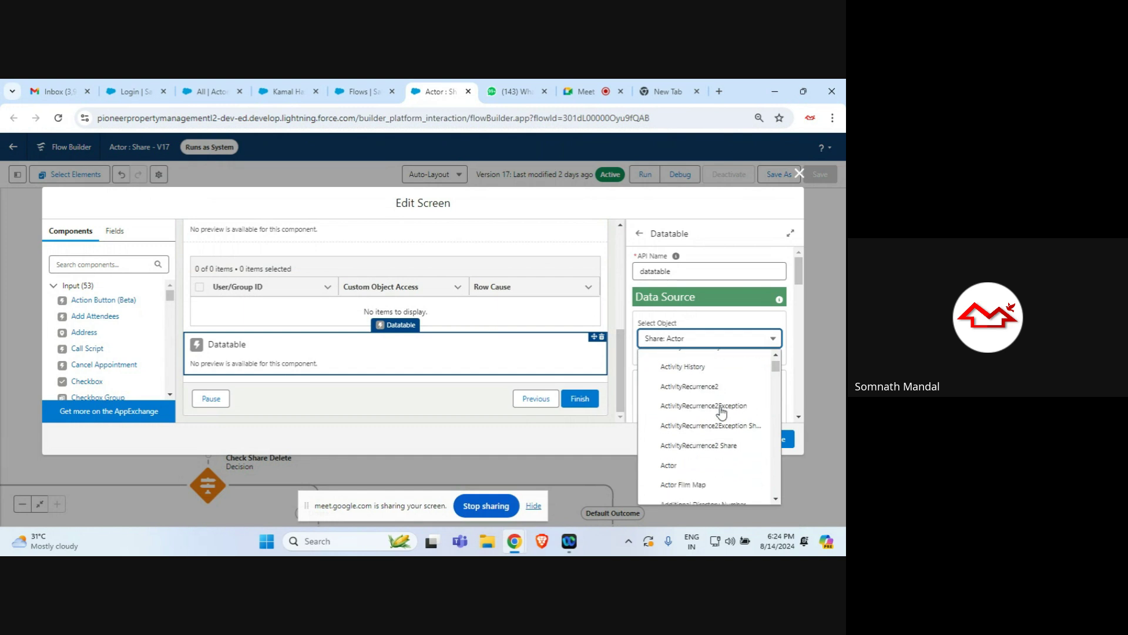
scroll(718, 441, "down", 2)
left_click(715, 445)
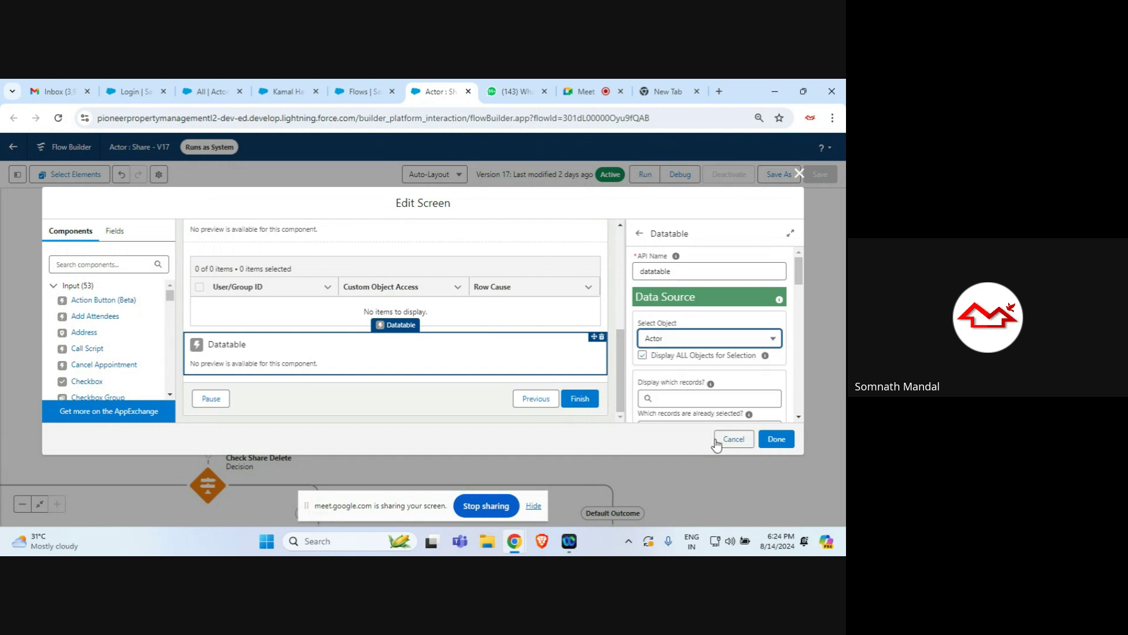
scroll(725, 395, "down", 4)
Make the datatable display records from Get_Actor1 instead of shareList
left_click(676, 275)
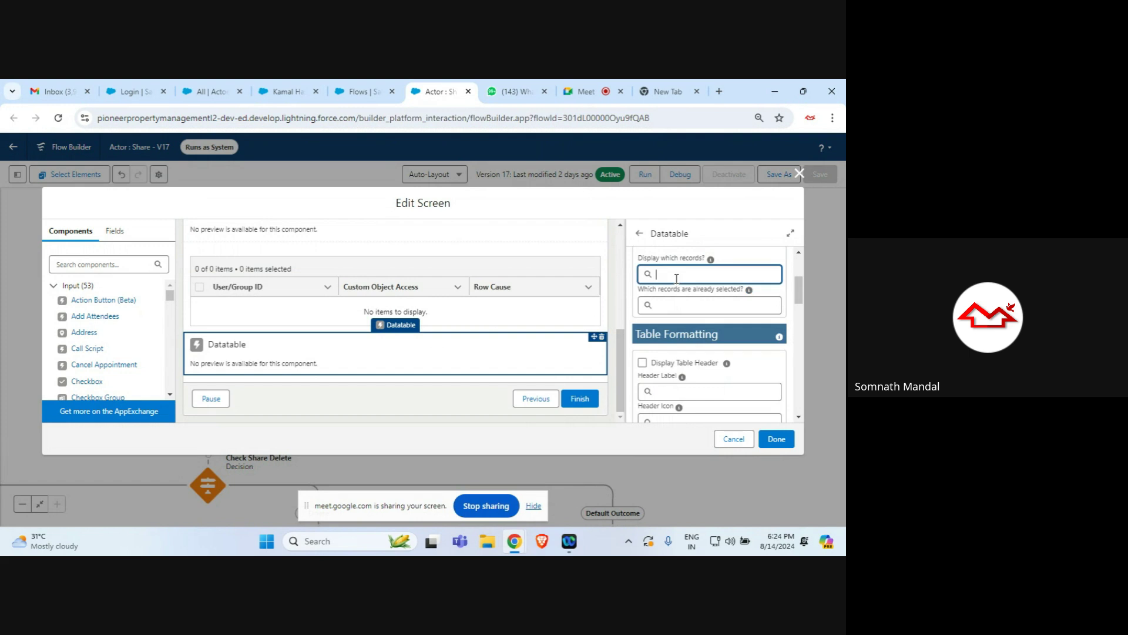
type("get")
left_click(687, 305)
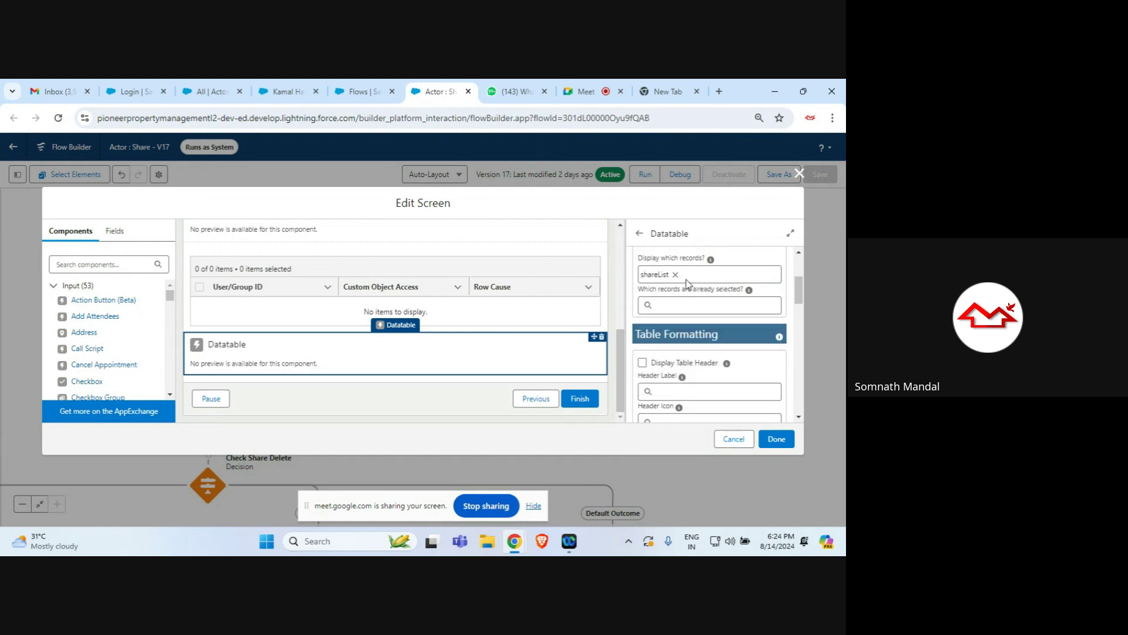
left_click(676, 274)
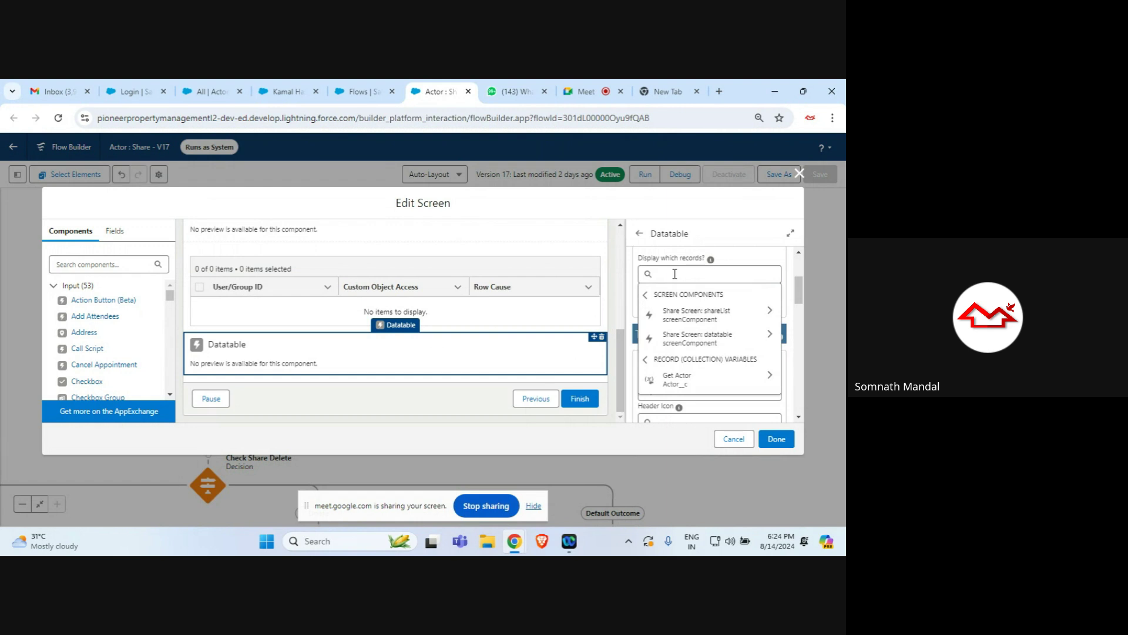
left_click(673, 385)
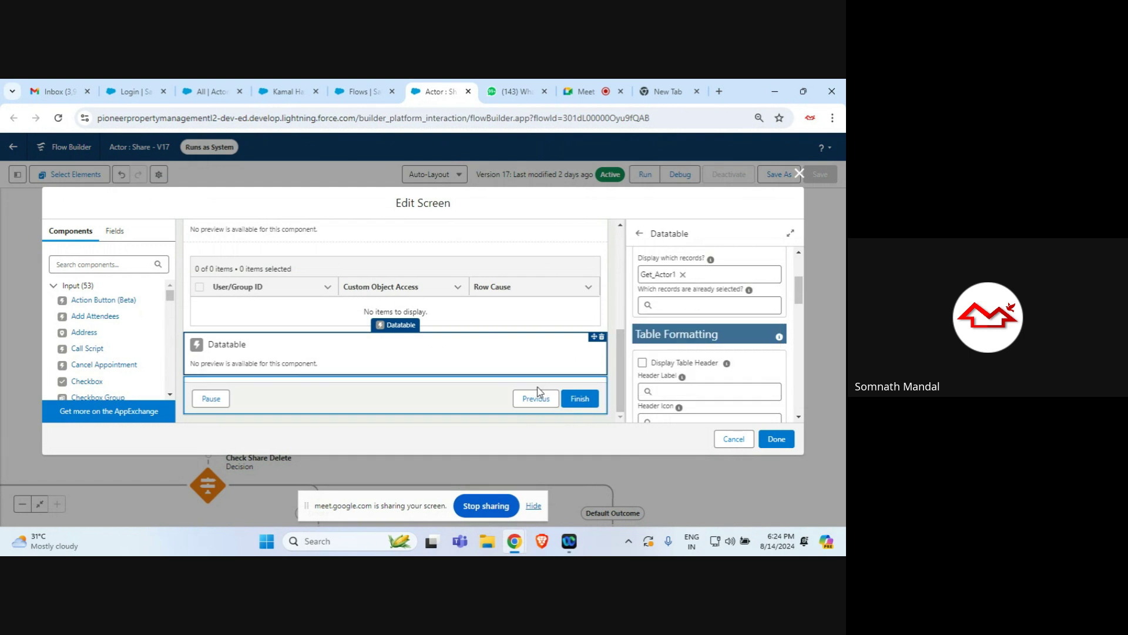
scroll(745, 348, "down", 3)
scroll(705, 374, "down", 2)
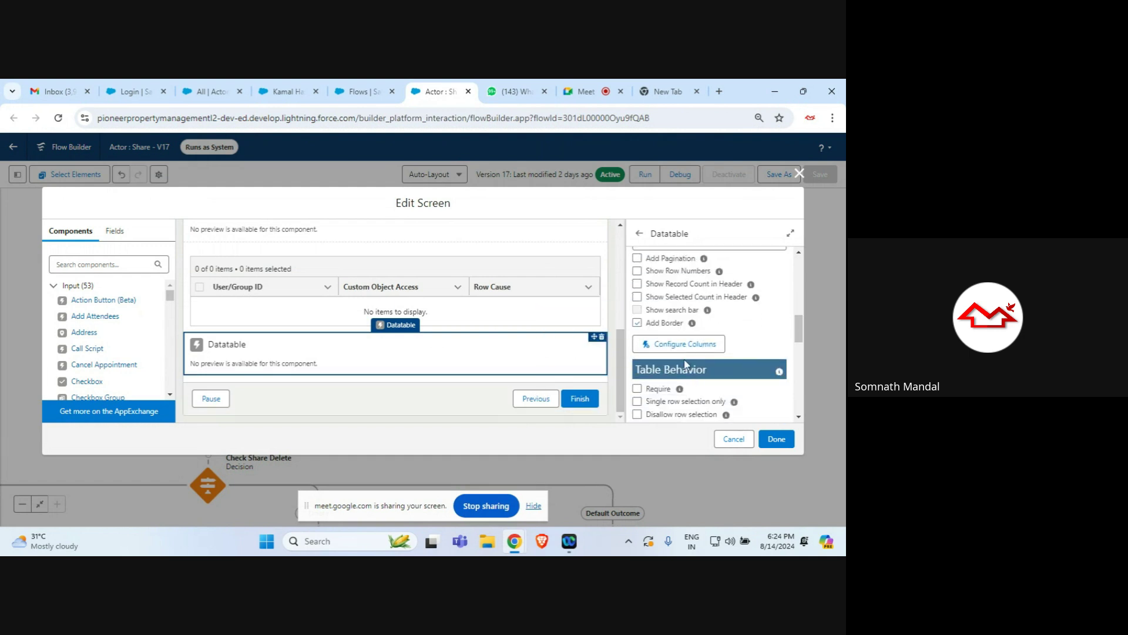
Pick Actor Name as the datatable column and preview the sample actor rows
left_click(682, 346)
left_click(191, 313)
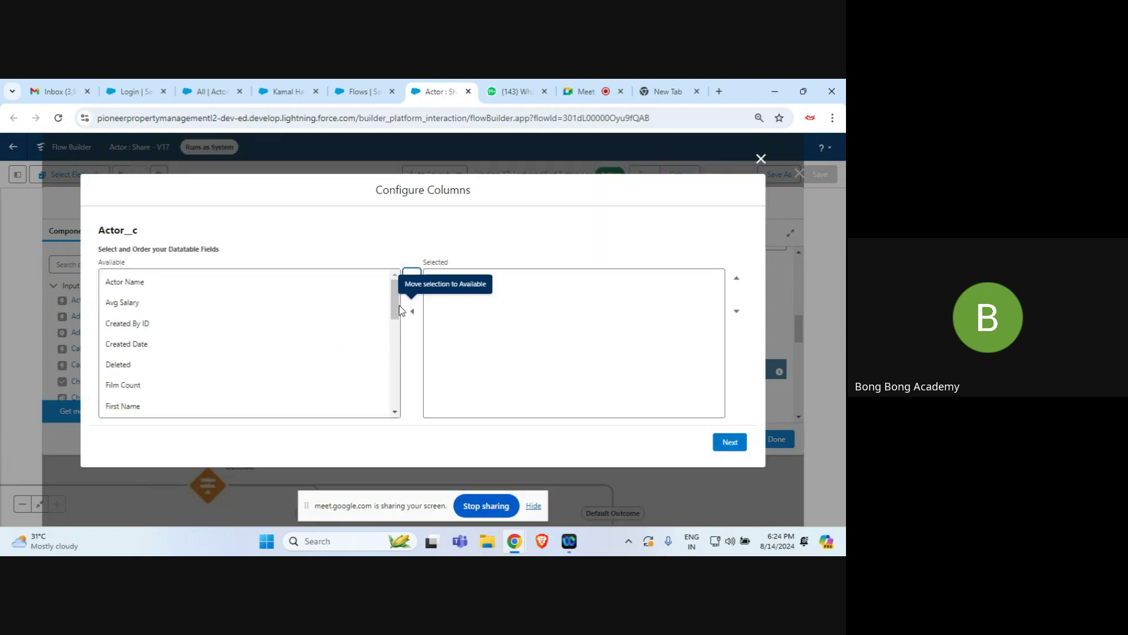
left_click(412, 277)
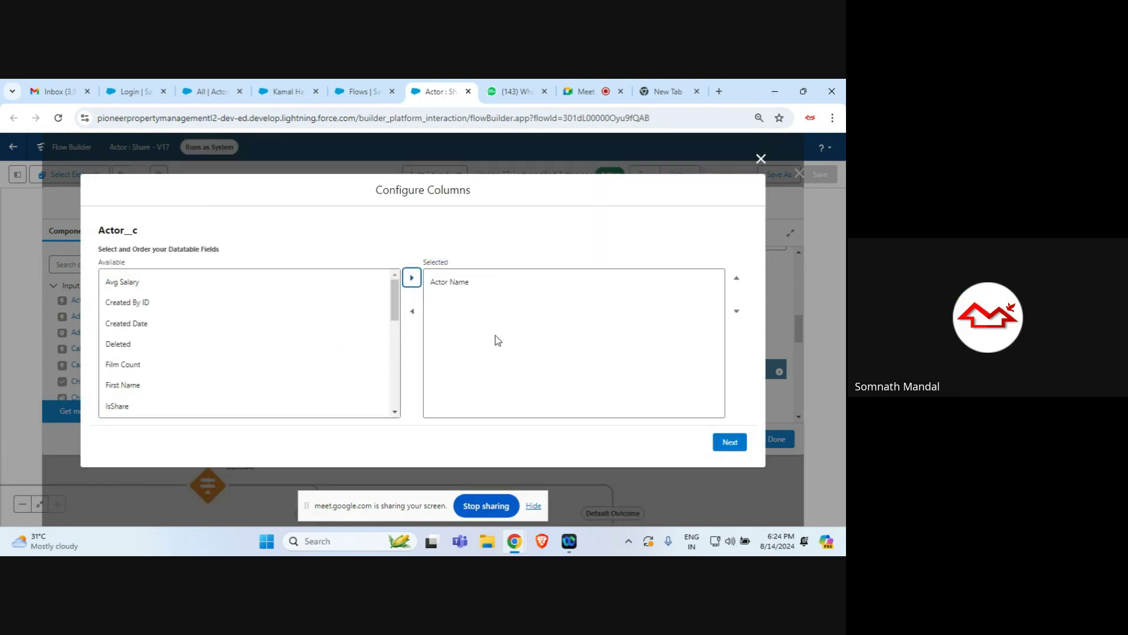
left_click(729, 442)
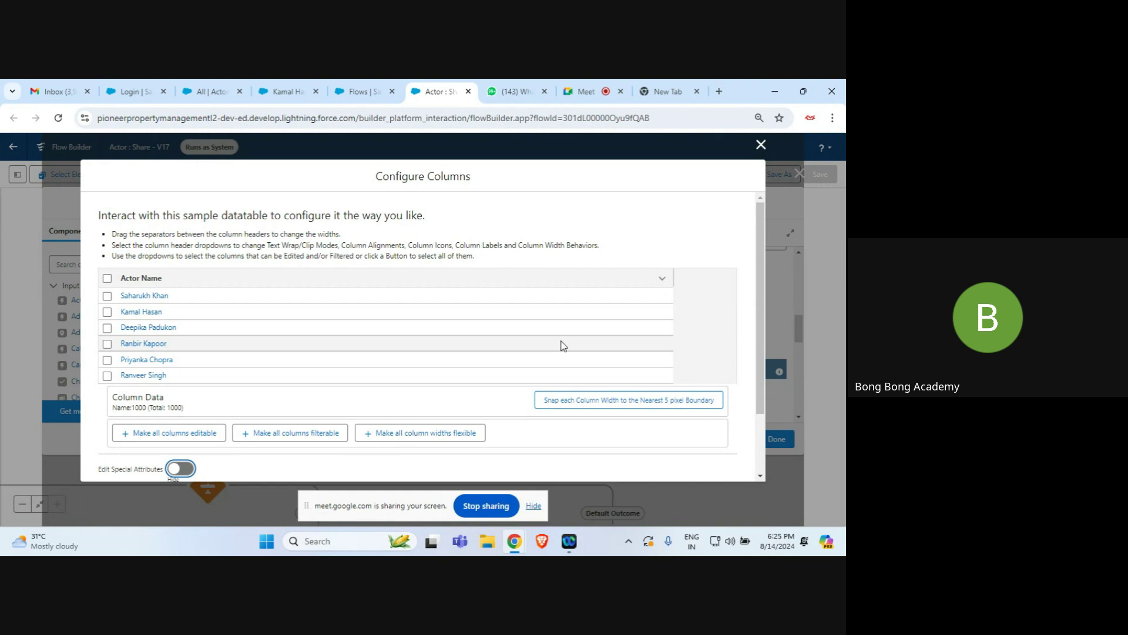
scroll(439, 325, "down", 3)
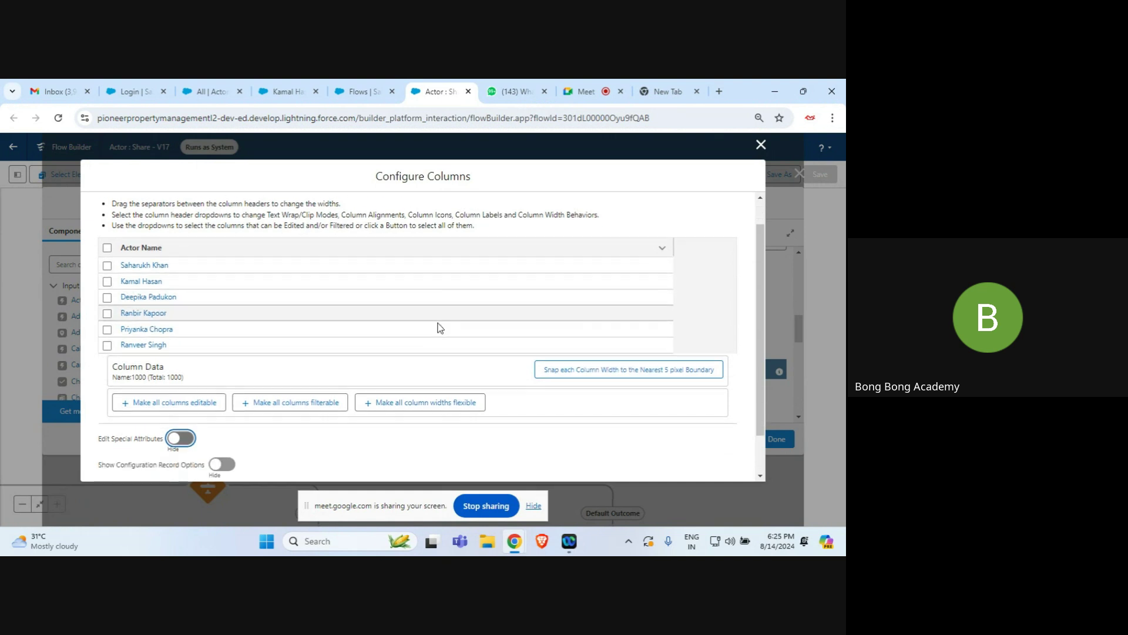
scroll(297, 303, "up", 3)
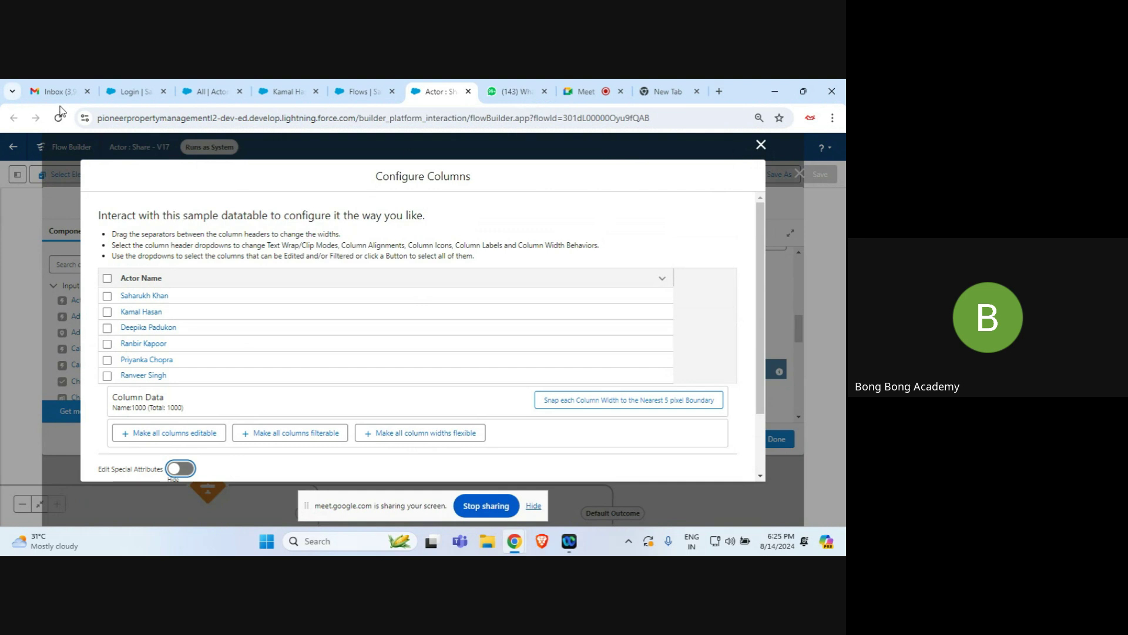
left_click(133, 92)
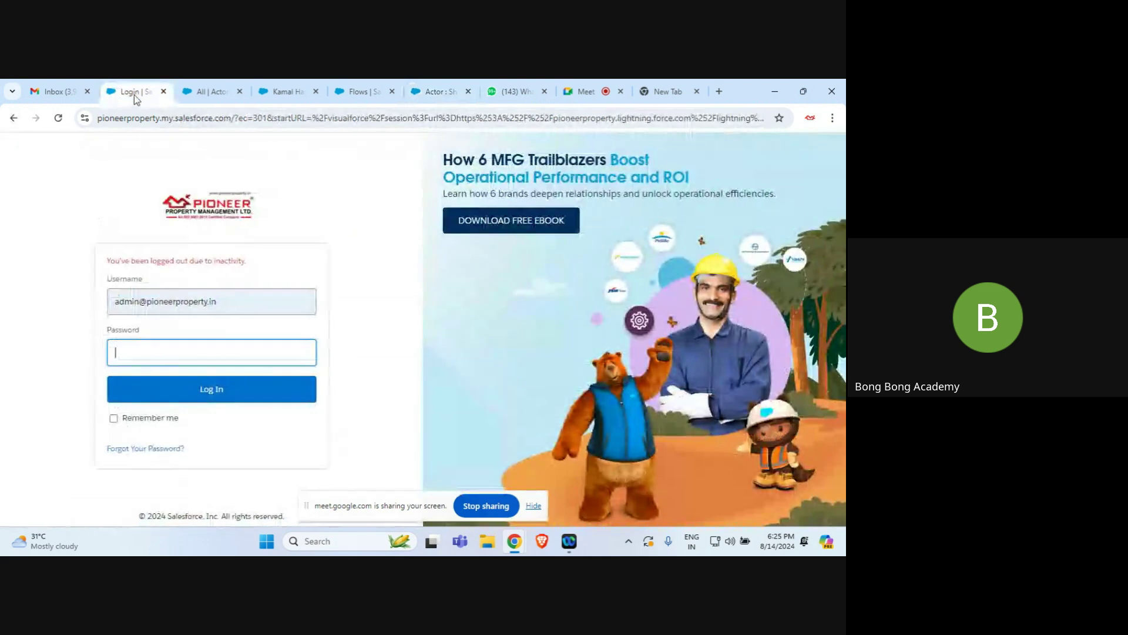
left_click(169, 348)
type("***")
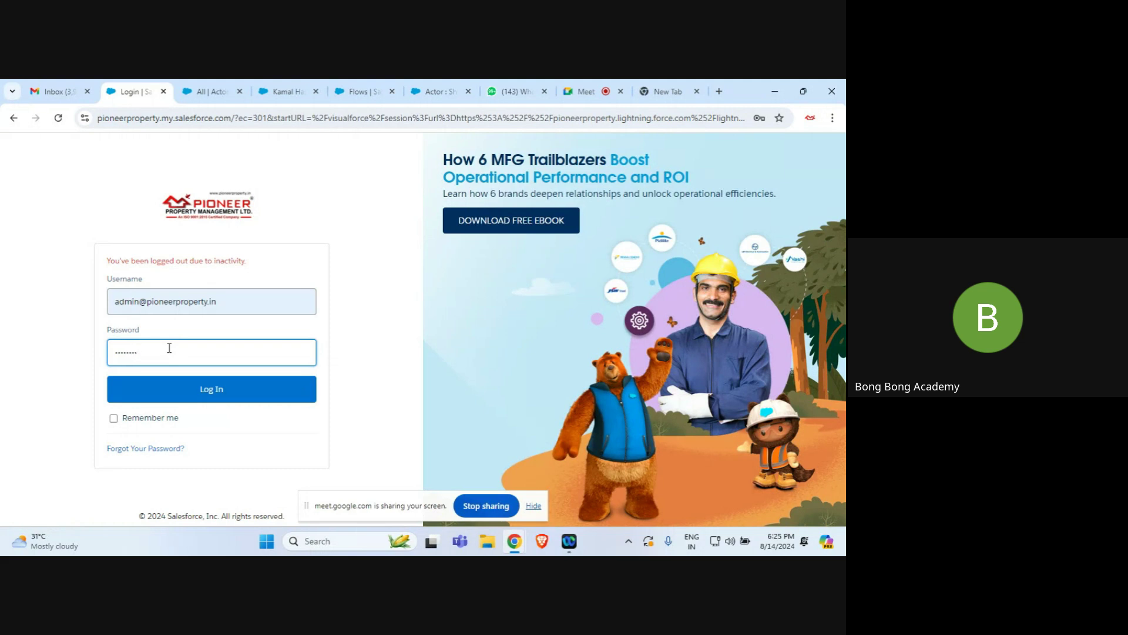
type("1")
left_click(438, 93)
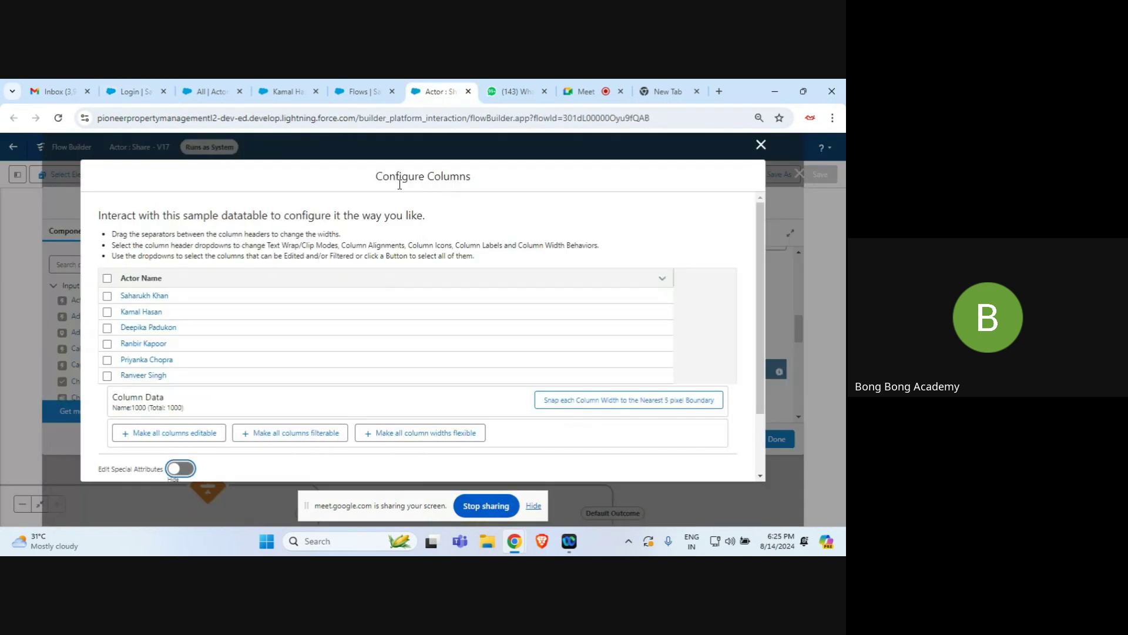
Close column configuration and finish editing the Share Screen
left_click(761, 145)
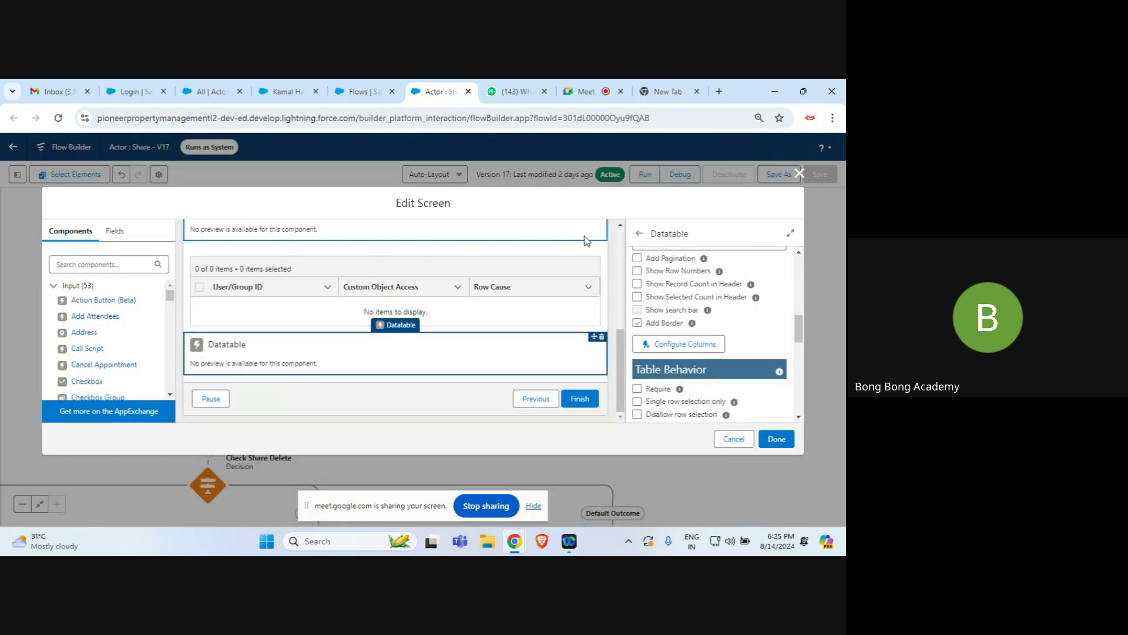
left_click(775, 441)
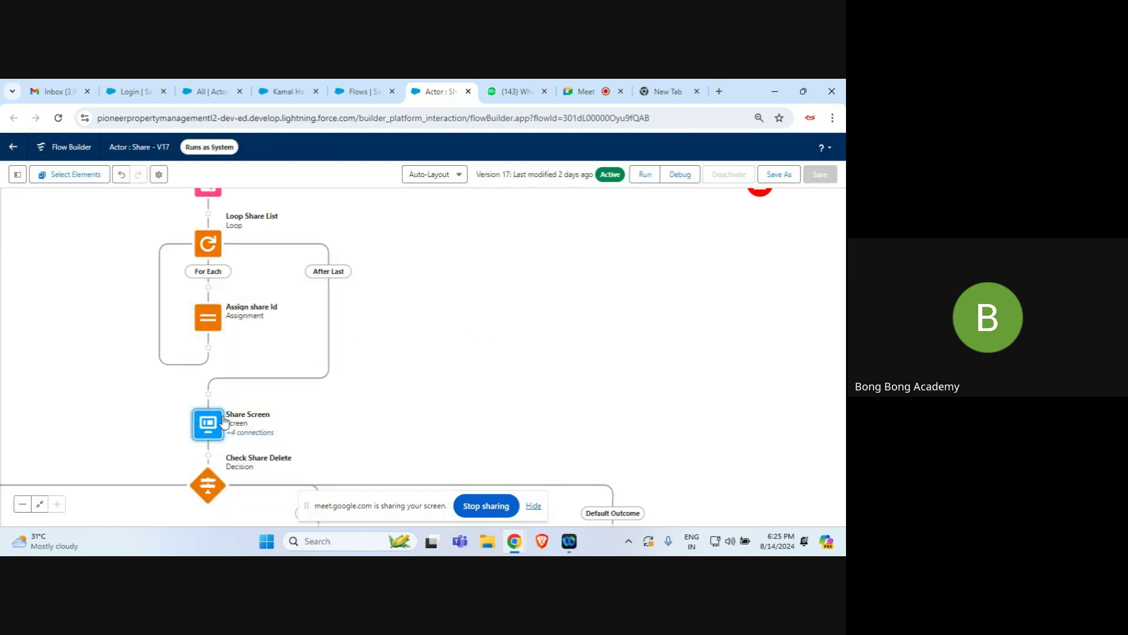
scroll(405, 408, "up", 3)
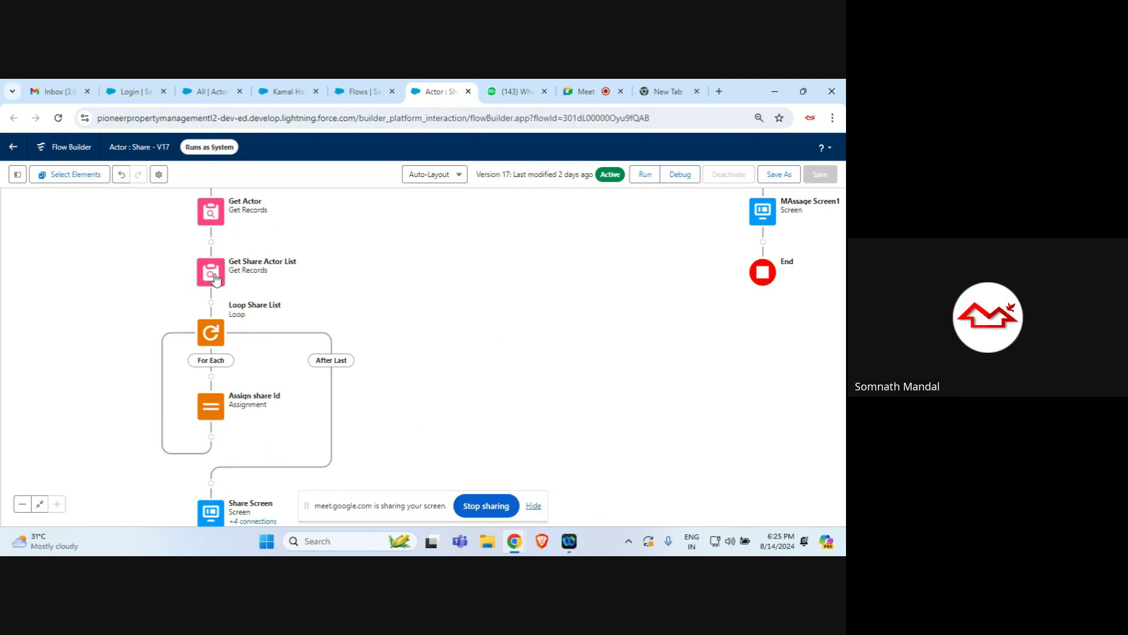
Review Get Share Actor List: ParentId equals recordId, sorted by RowCause, stored in ShareActor
left_click(218, 281)
scroll(482, 351, "down", 1)
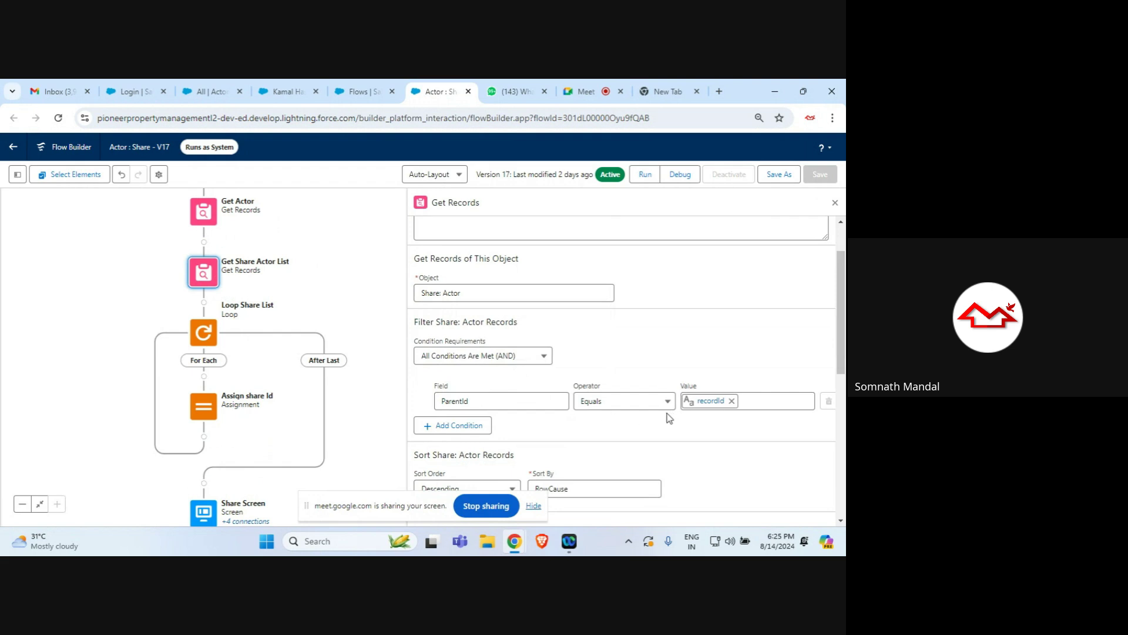
scroll(652, 411, "down", 2)
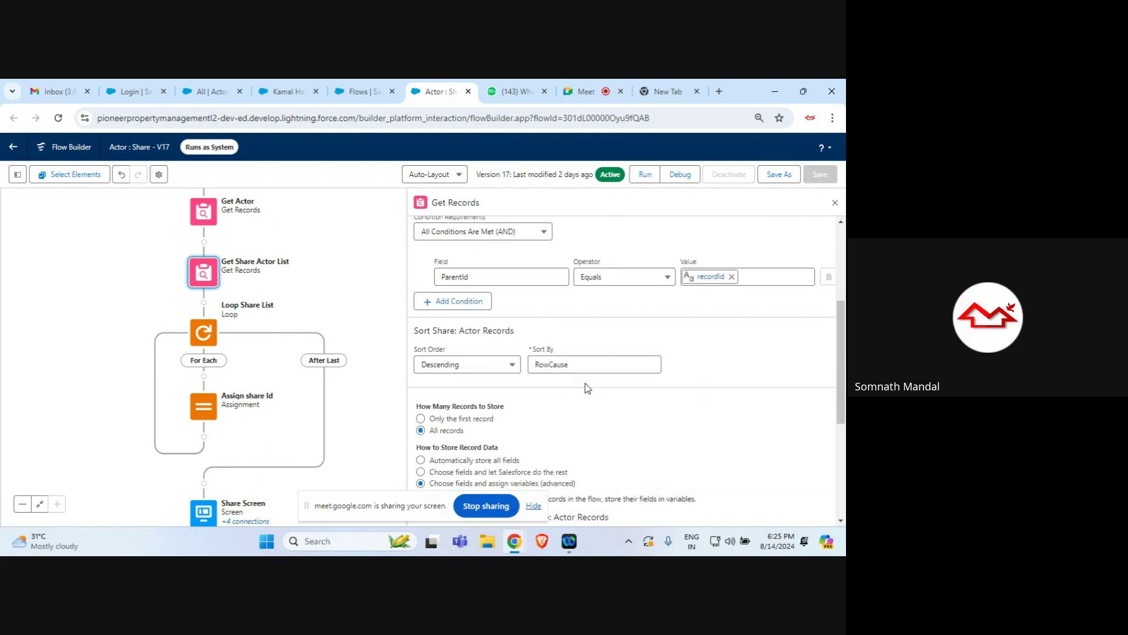
scroll(638, 408, "down", 3)
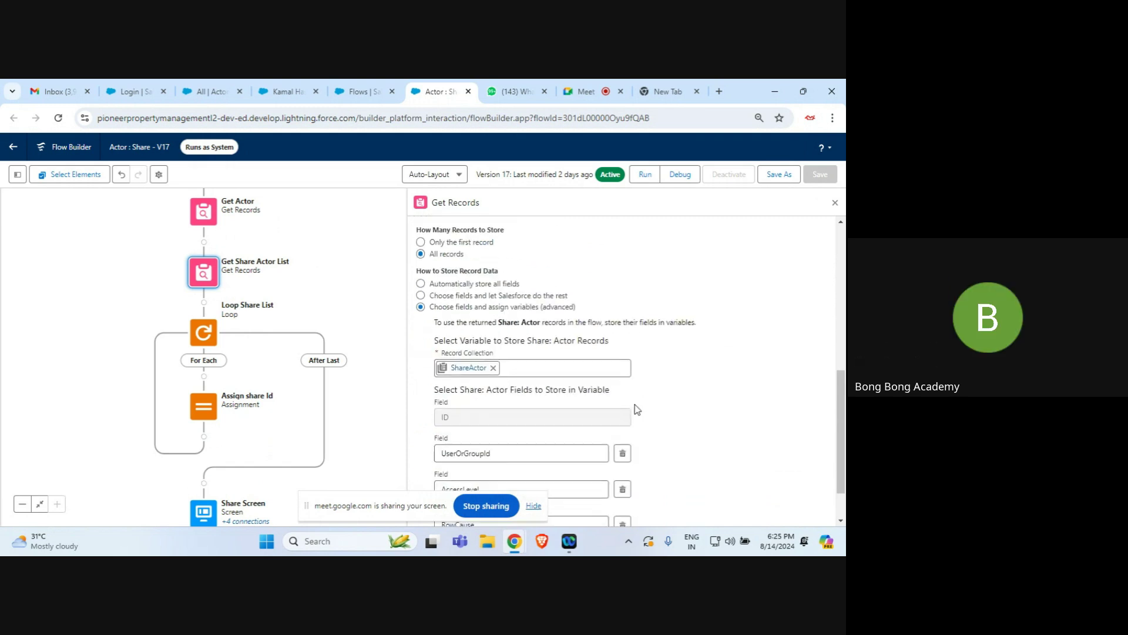
scroll(633, 403, "down", 1)
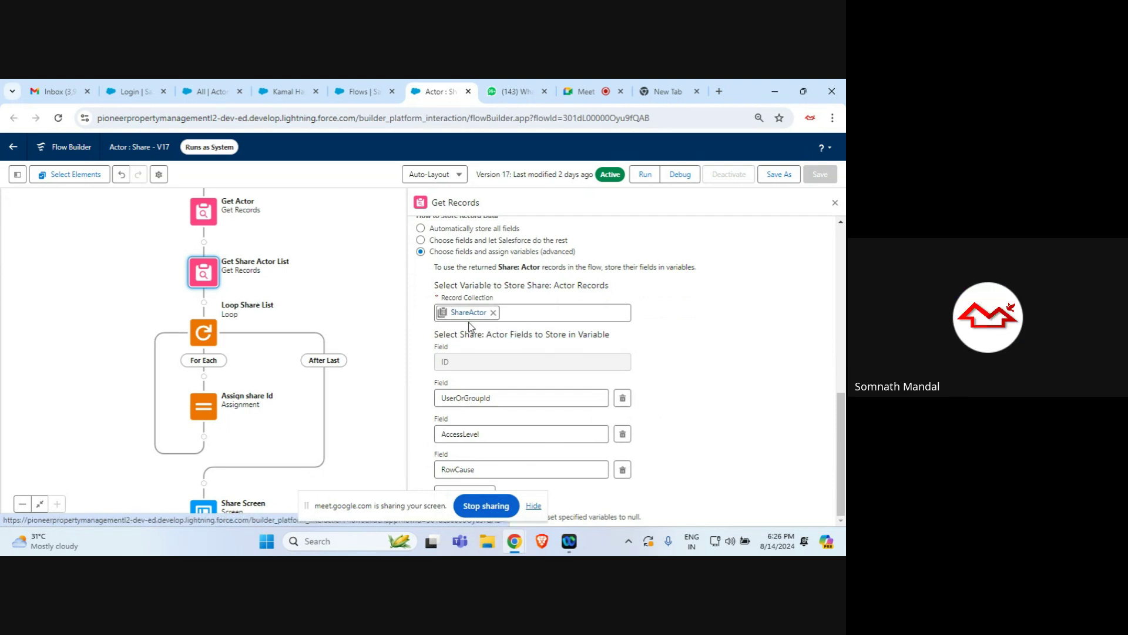
scroll(470, 323, "up", 3)
scroll(469, 337, "up", 5)
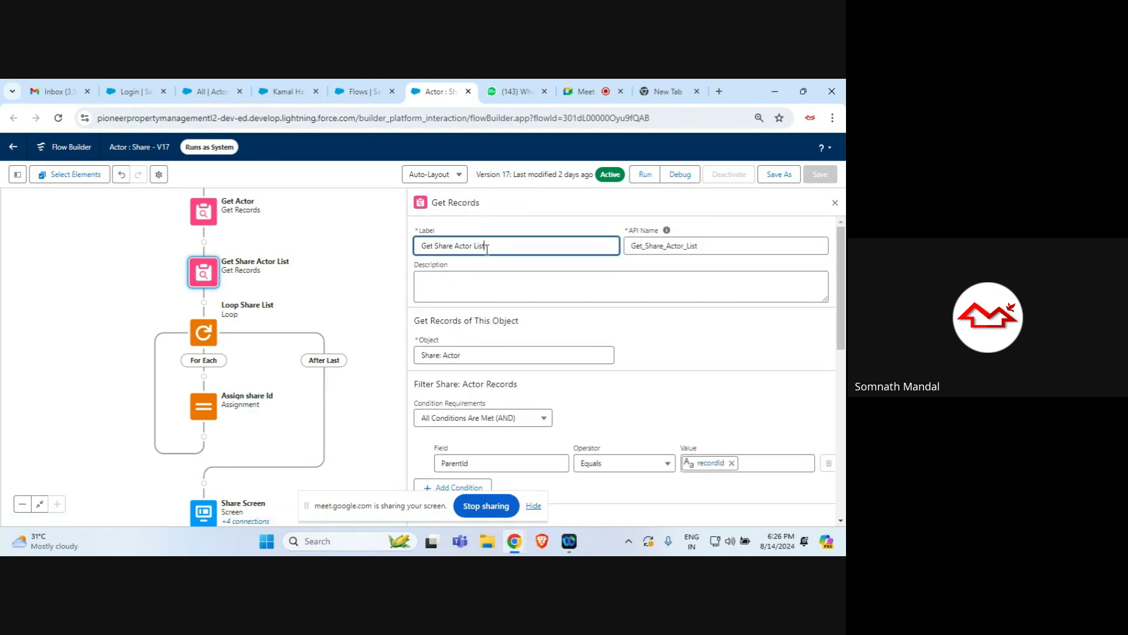
scroll(527, 333, "down", 3)
scroll(555, 403, "down", 2)
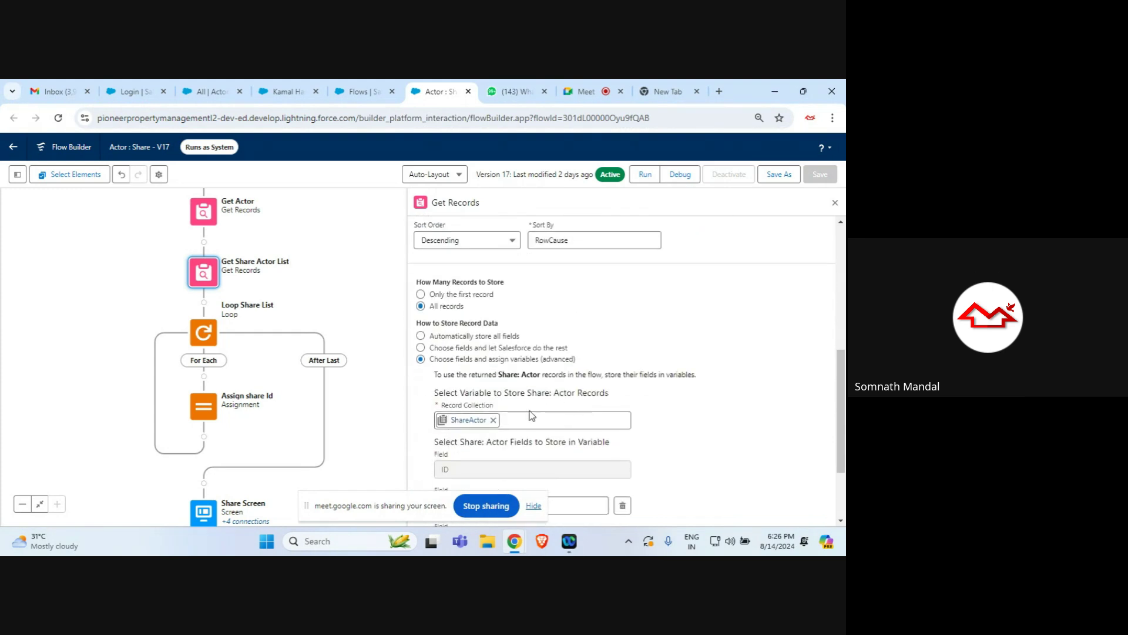
scroll(473, 427, "up", 5)
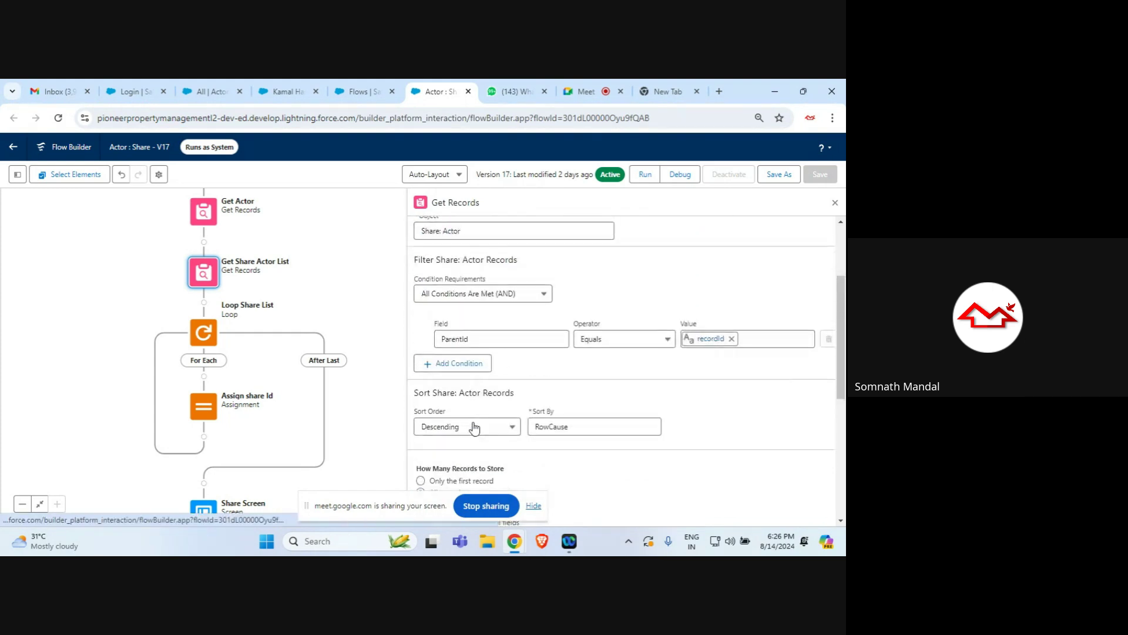
left_click(465, 250)
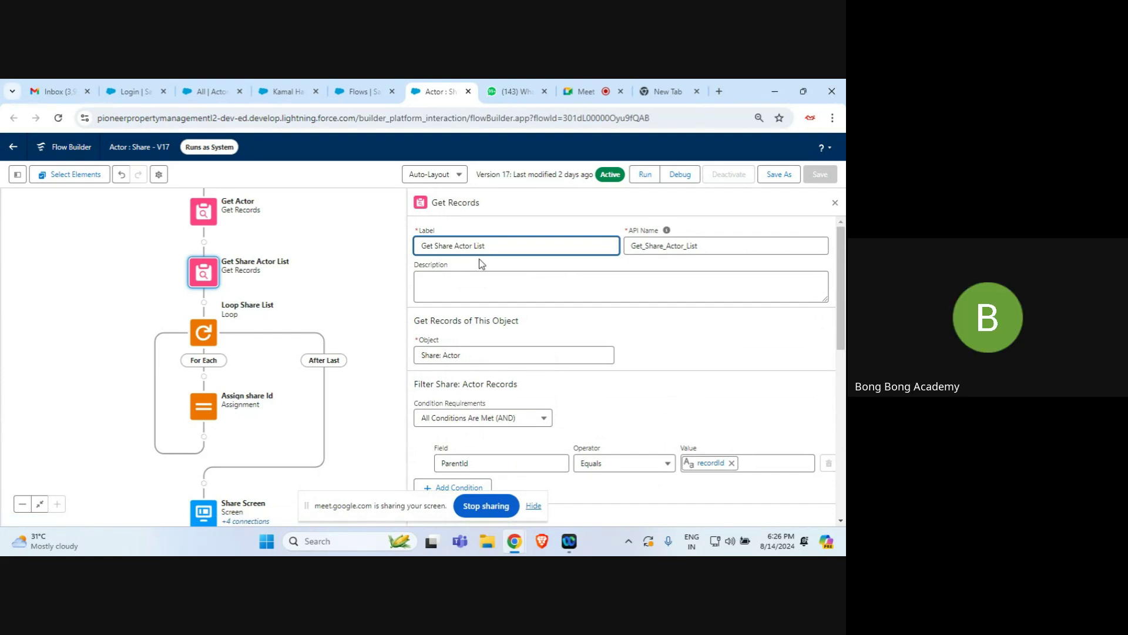
scroll(550, 318, "down", 5)
scroll(549, 318, "down", 2)
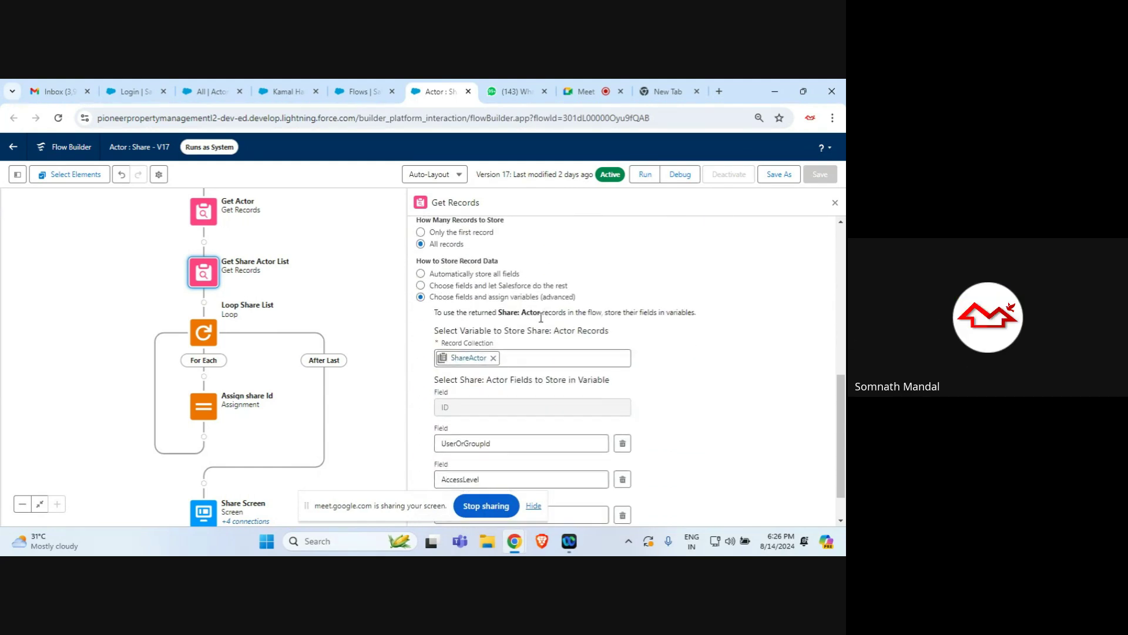
Open the Share Screen to its Datatable, then switch to the Setup All Flows list
double_click(212, 516)
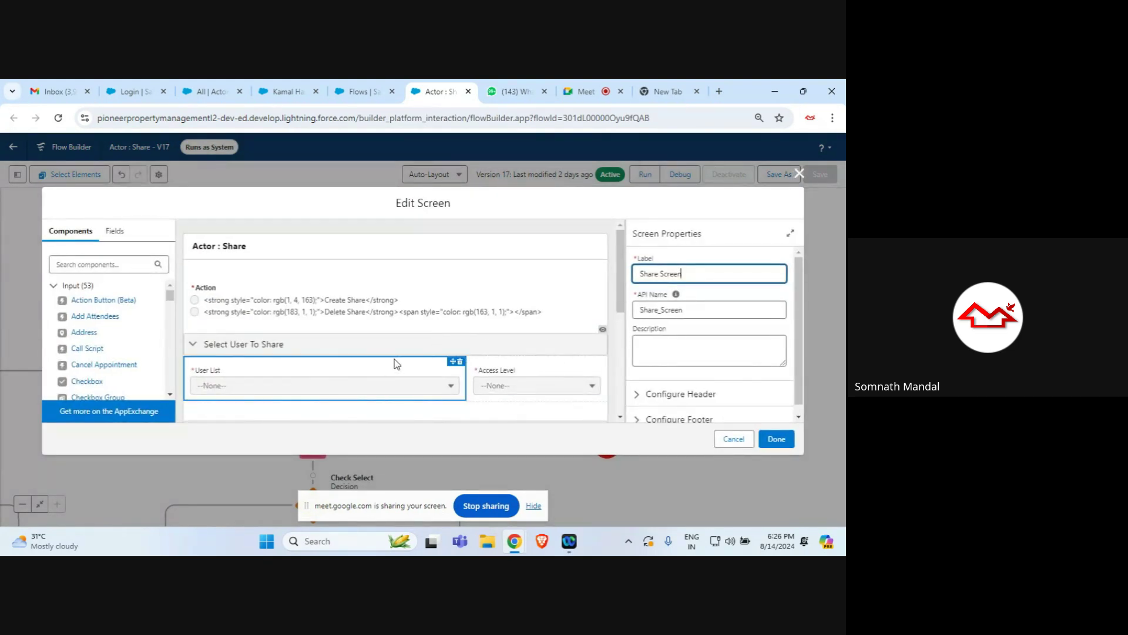
scroll(394, 365, "down", 5)
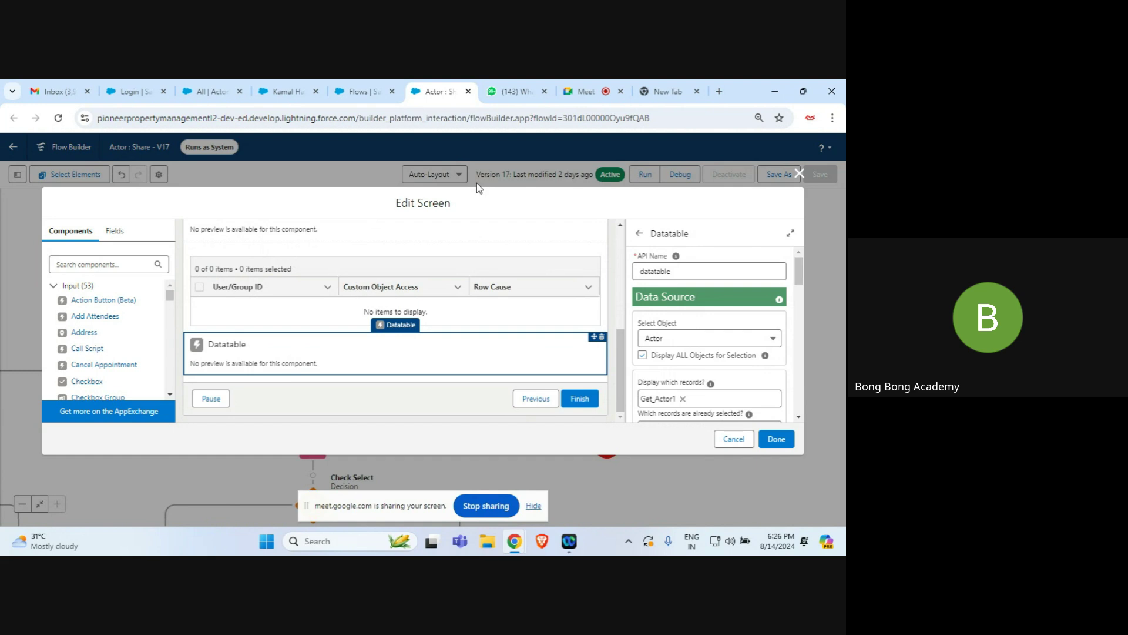
left_click(376, 96)
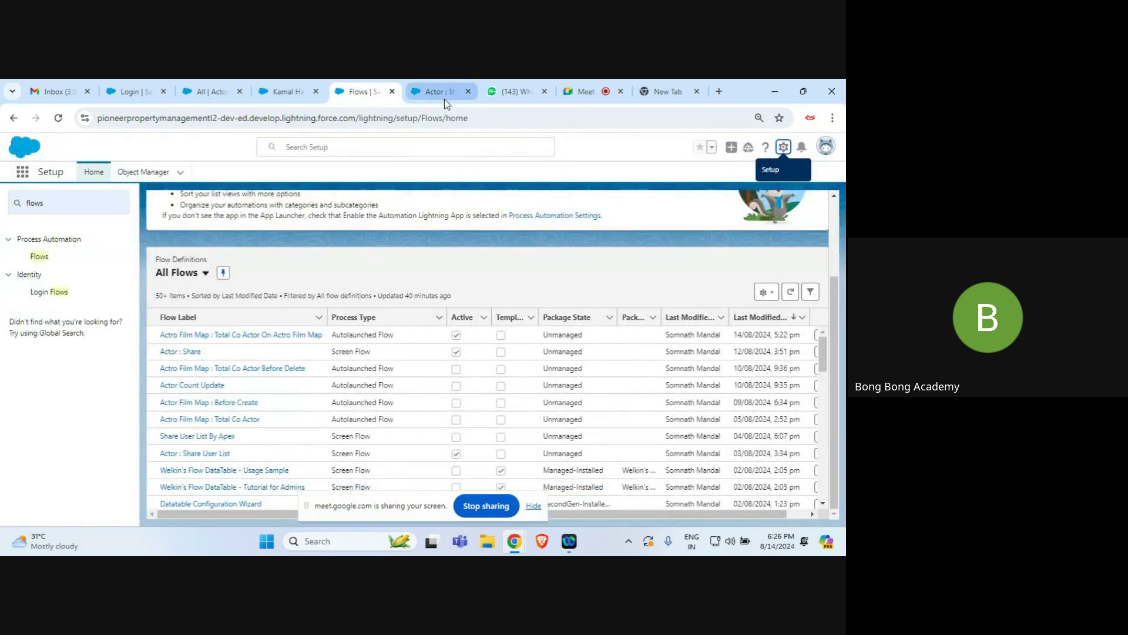
Return to the Actor : Share flow's Share Screen editor
left_click(444, 99)
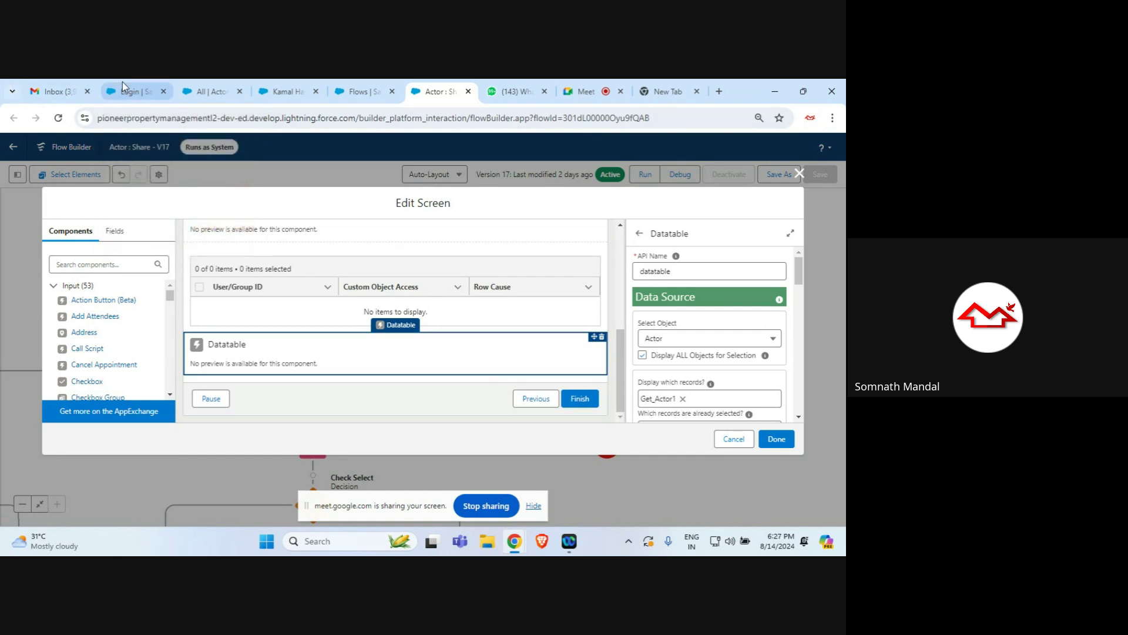
Stop presenting the screen in the Google Meet call
mouse_move(137, 95)
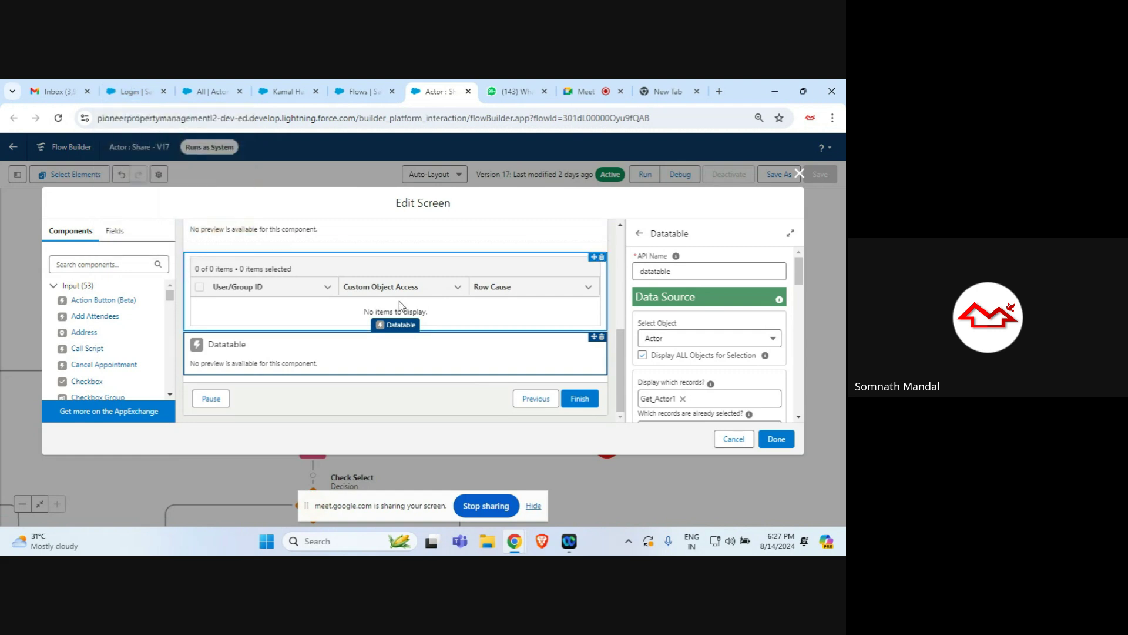
left_click(495, 510)
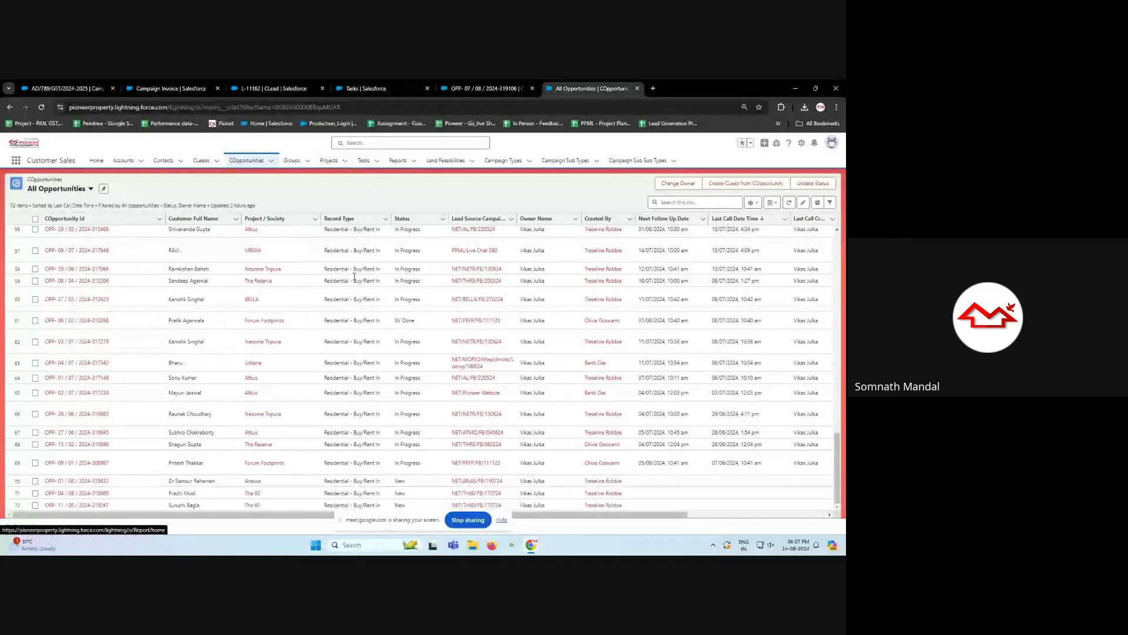
Open Tasks and switch its list view to All Tasks_Admin
left_click(361, 164)
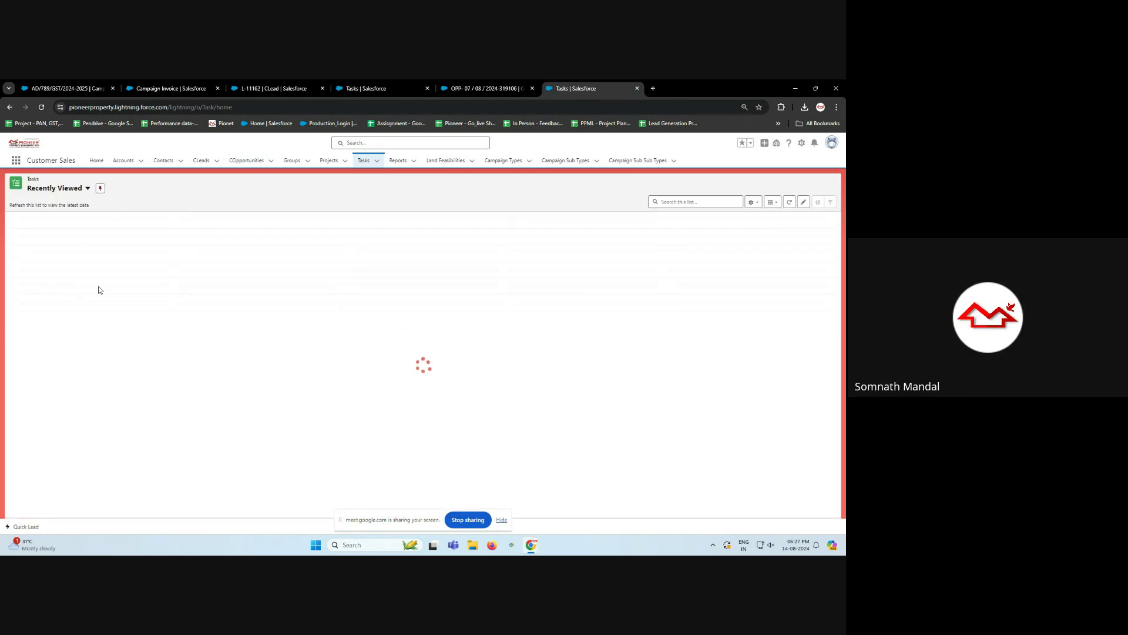
left_click(88, 189)
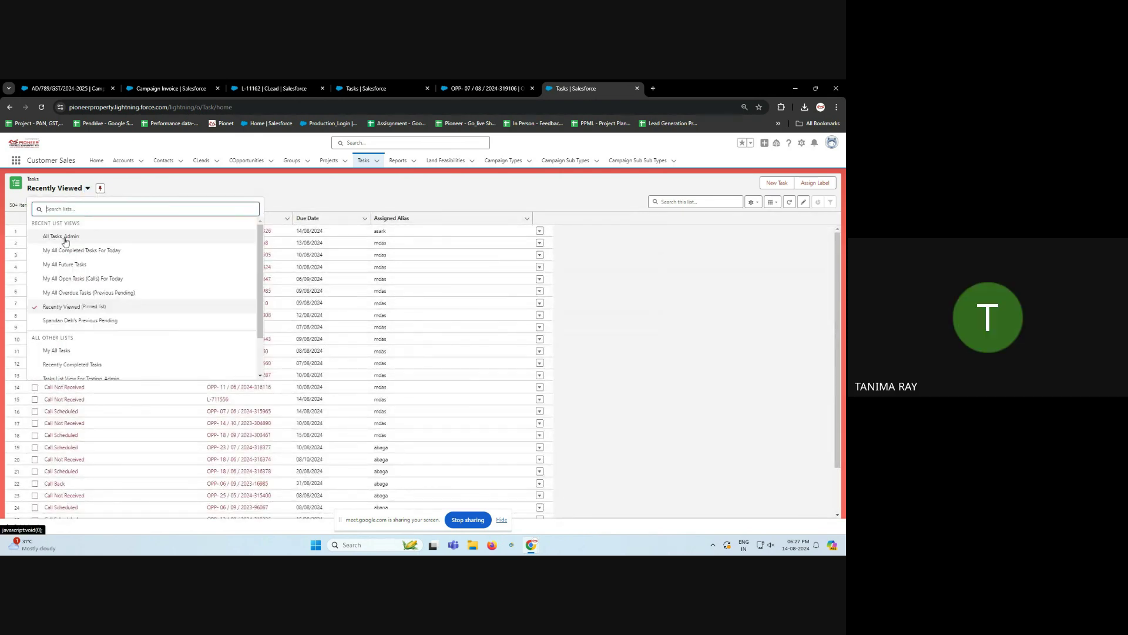
left_click(61, 236)
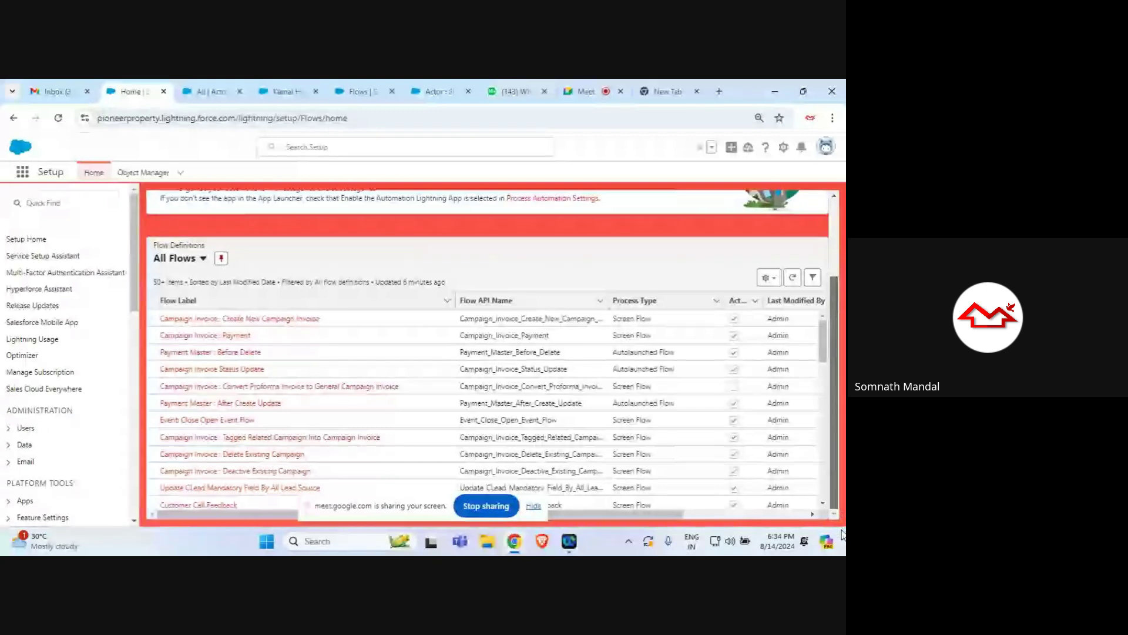
Open the first listed version of the Campaign_Invoice_Payment flow
scroll(804, 517, "right", 3)
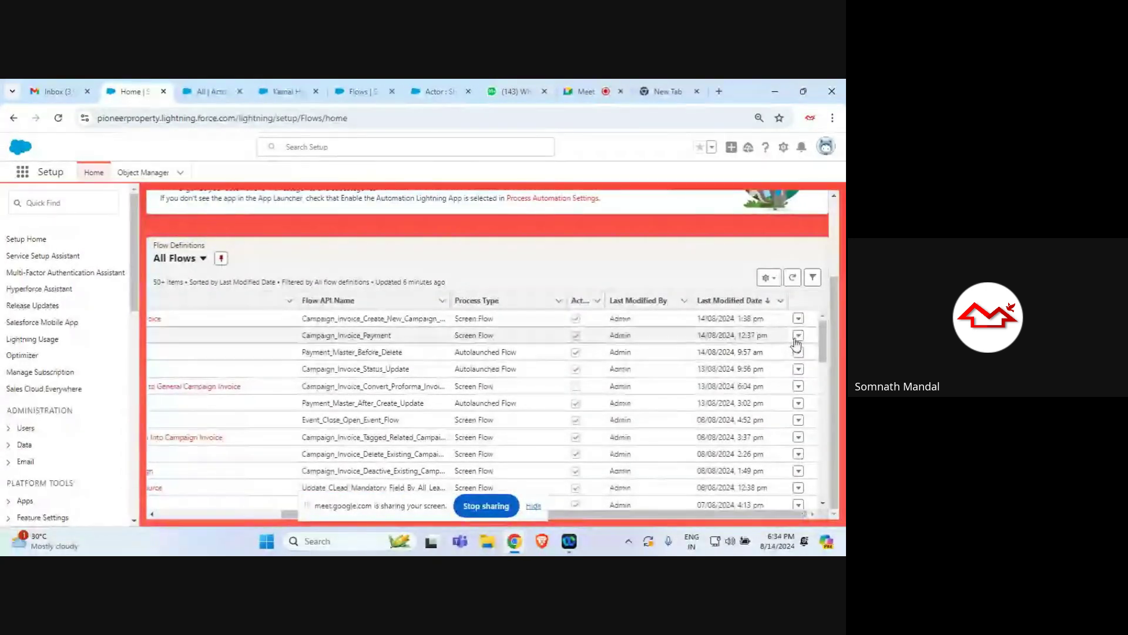
left_click(798, 335)
key("Escape")
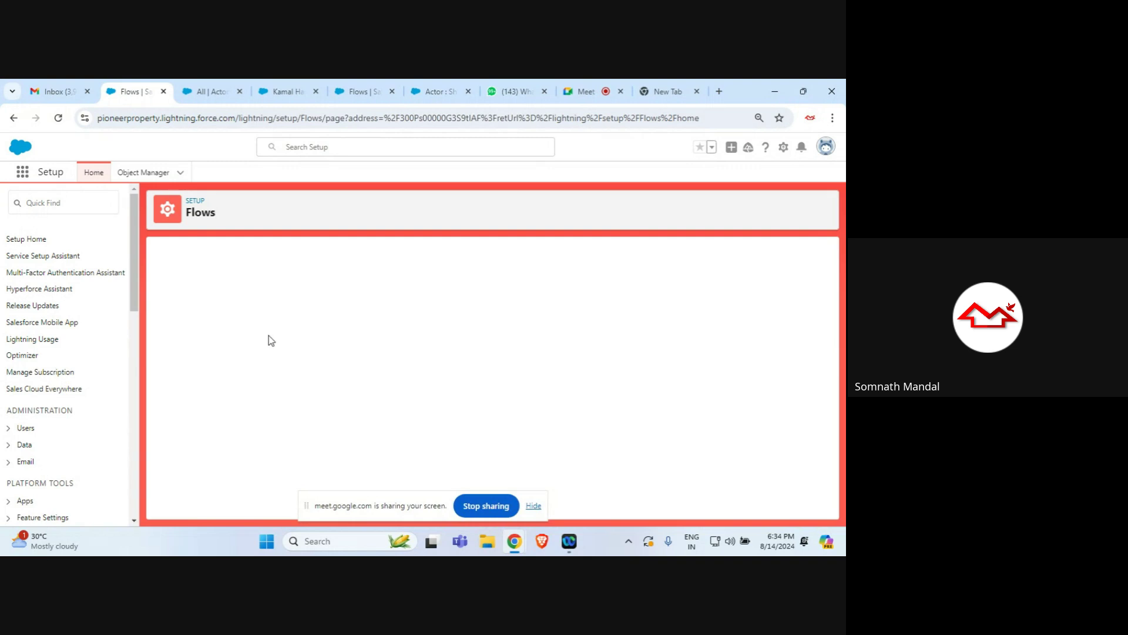
left_click(171, 456)
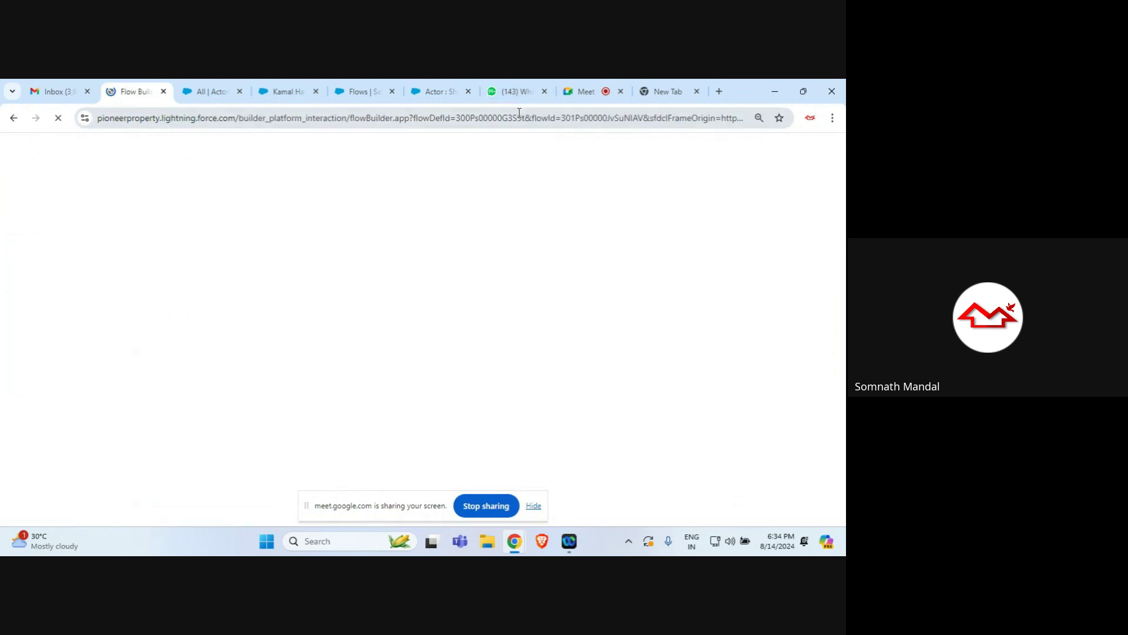
Open the Payment Screen editor at its Instrument Details fields, then switch to Google Meet
left_click(585, 92)
left_click(129, 91)
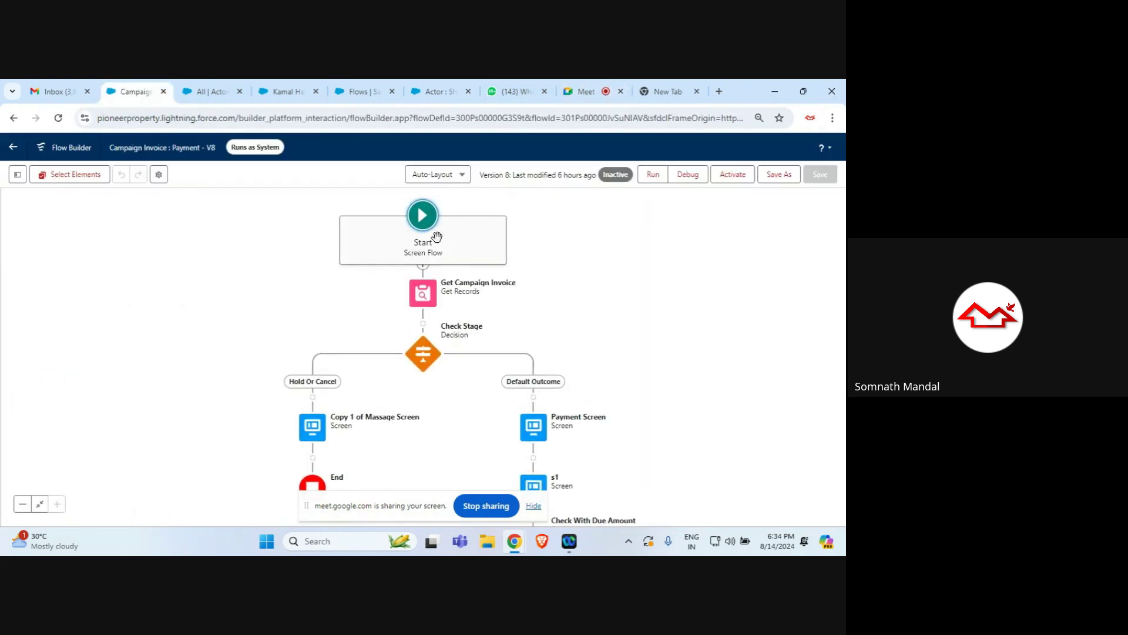
scroll(598, 247, "down", 3)
scroll(659, 301, "down", 3)
scroll(658, 301, "right", 3)
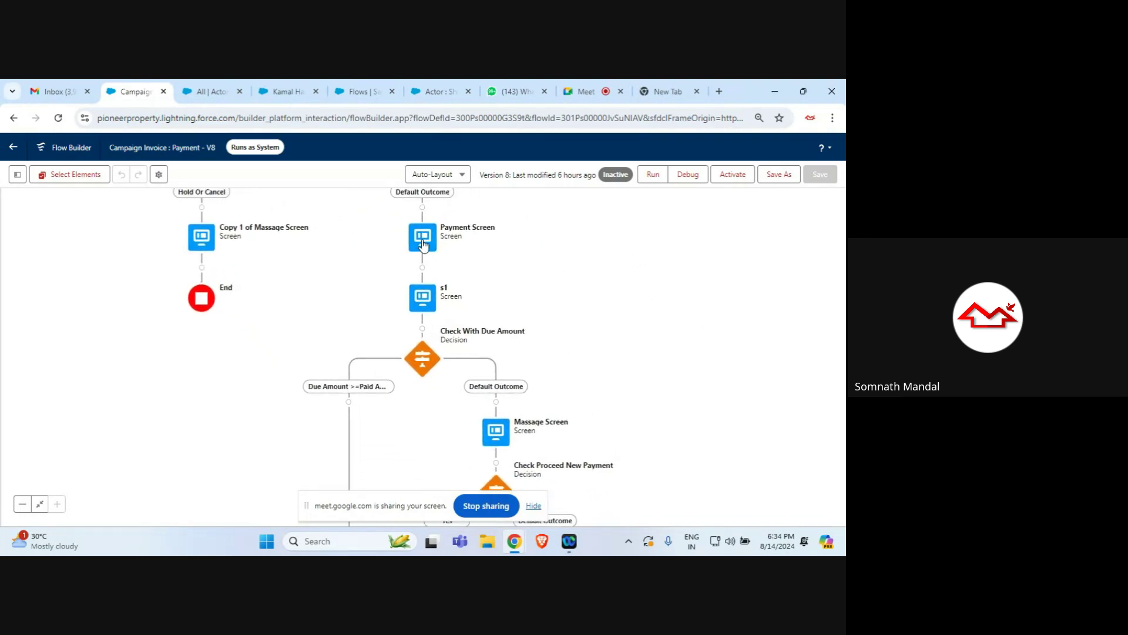
double_click(424, 243)
scroll(480, 284, "down", 3)
scroll(476, 283, "down", 3)
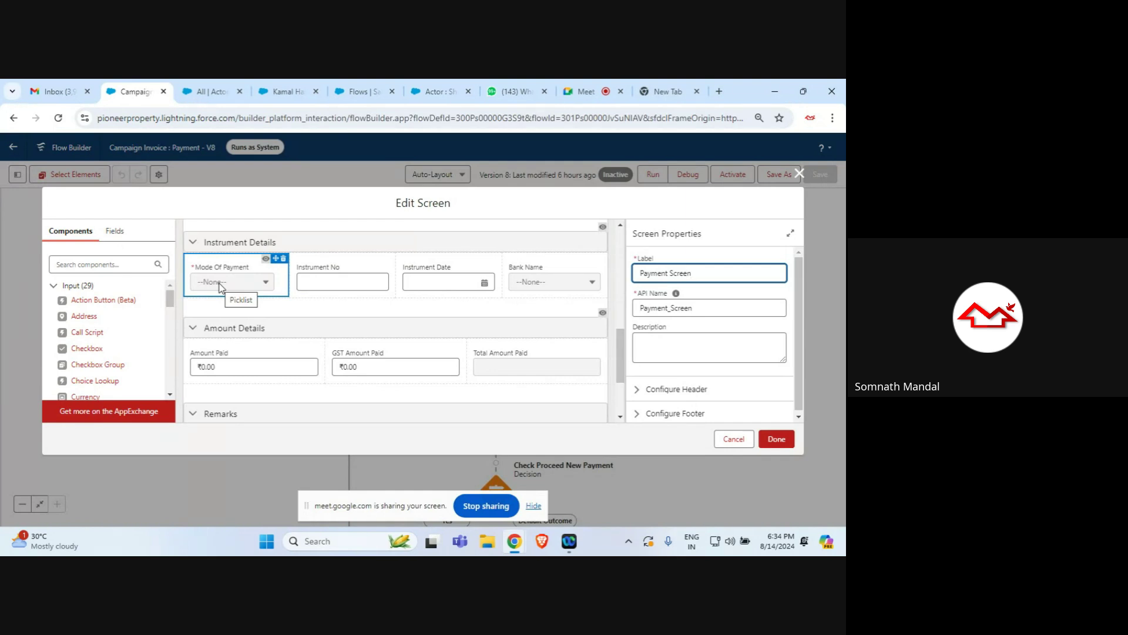
left_click(588, 91)
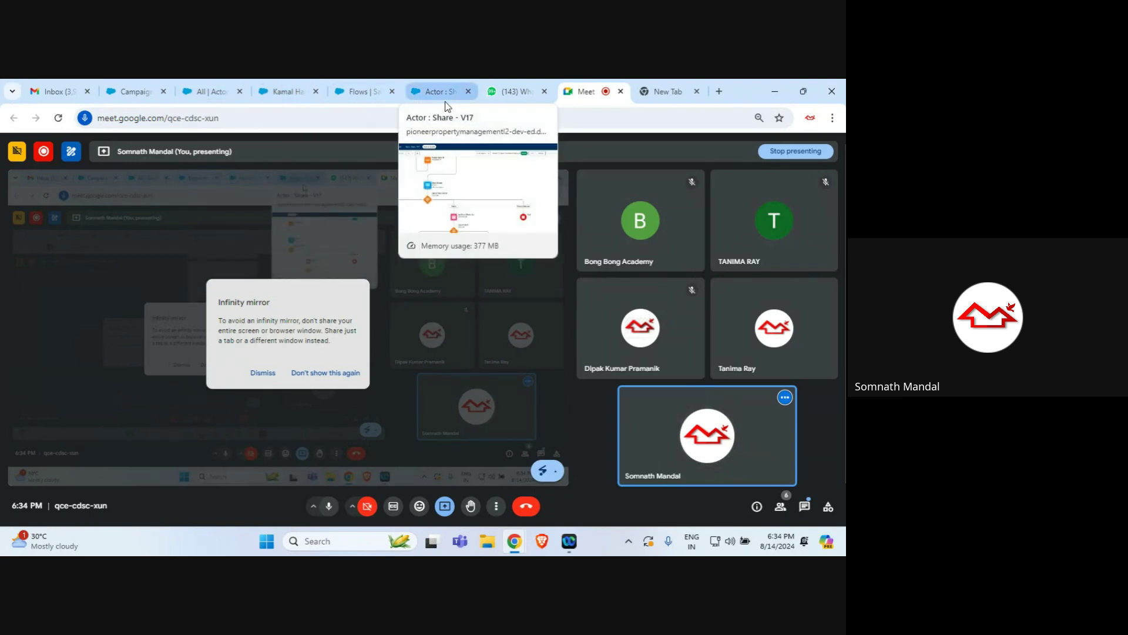
Close the Payment Screen editor and open the 88 East Sales Group record from the address bar
left_click(133, 91)
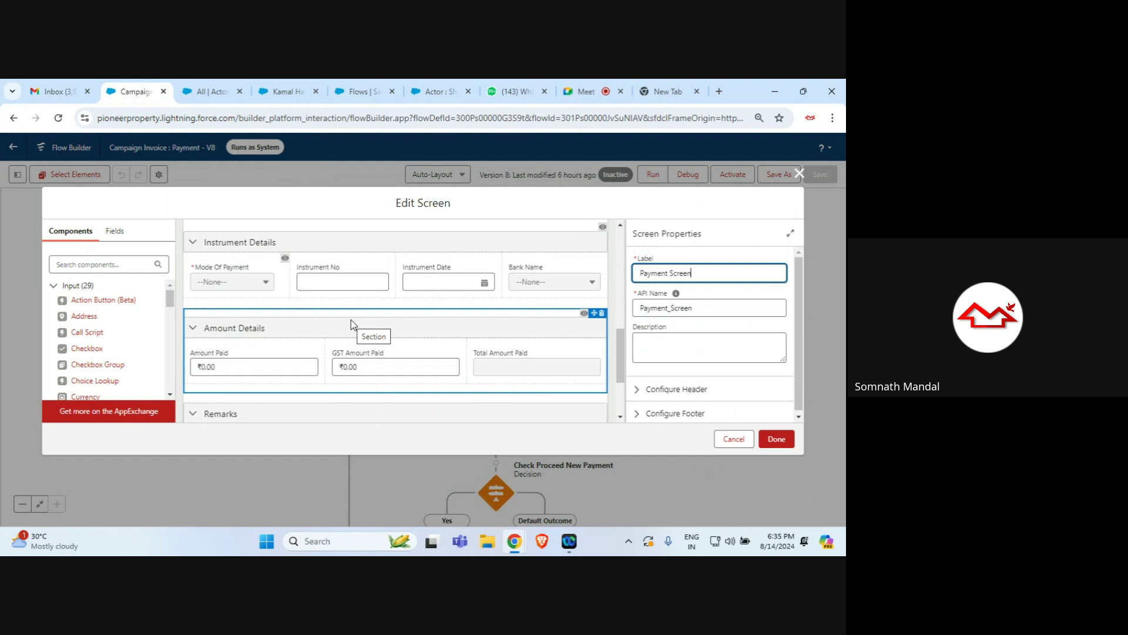
left_click(800, 174)
left_click(206, 91)
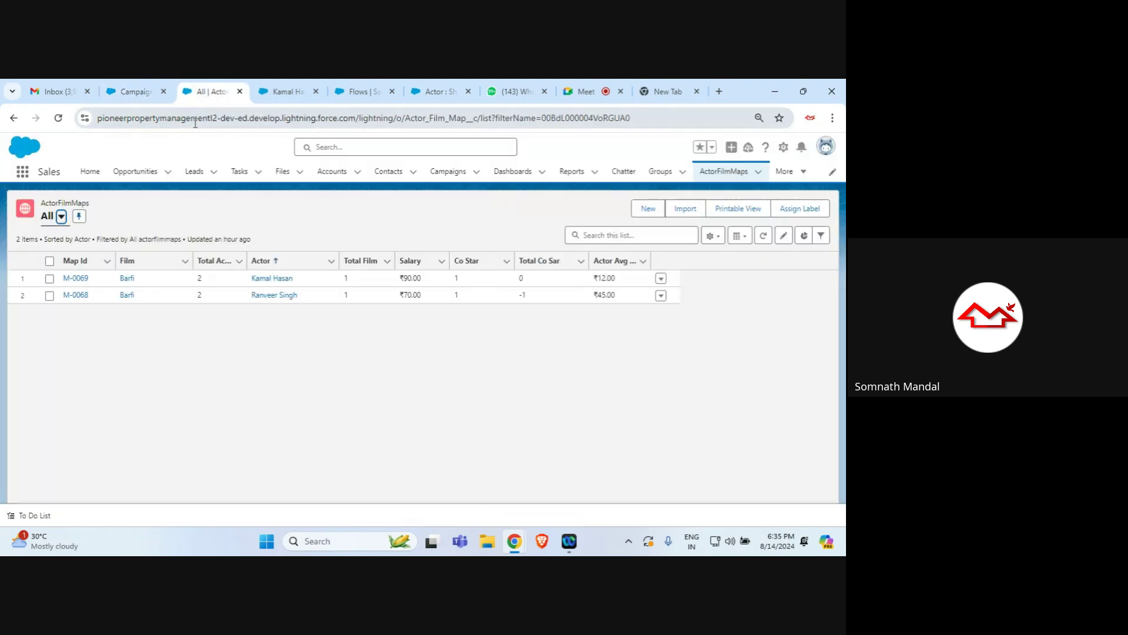
left_click(195, 118)
type("pio")
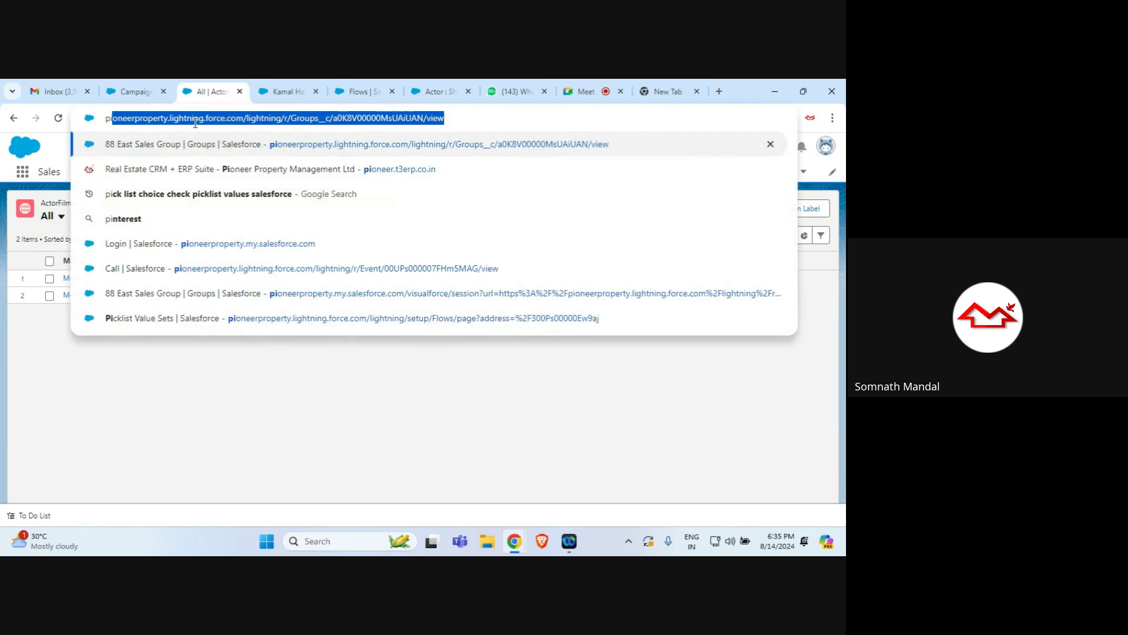
left_click(313, 149)
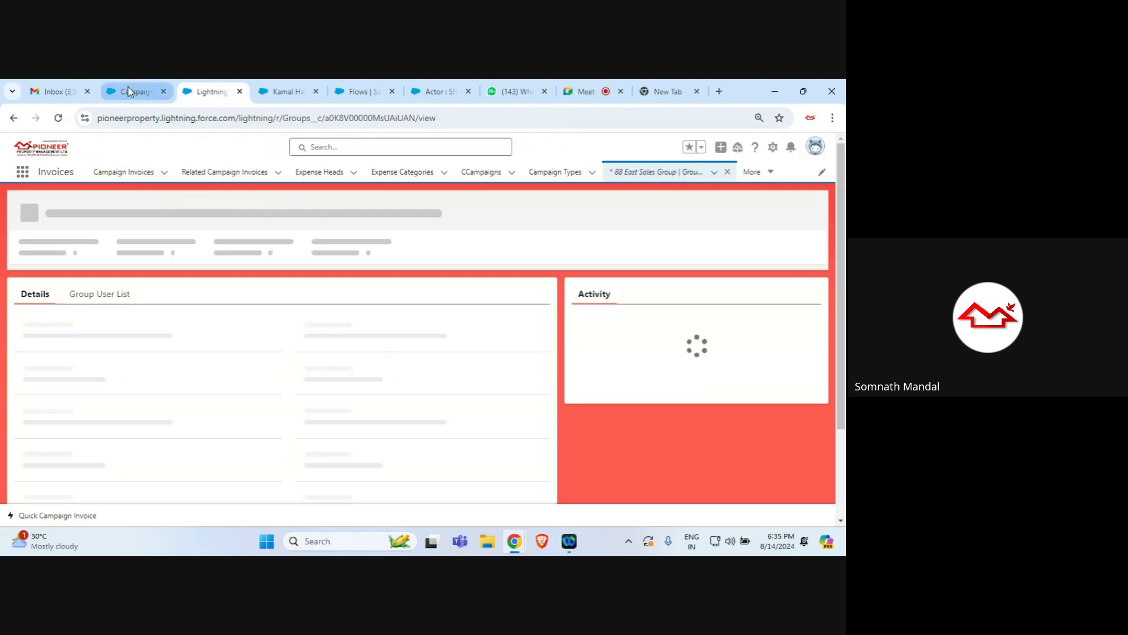
Open the InvoiveNo/3 record from 88 East Sales Group's Campaign Invoices, then return to the flow
left_click(131, 91)
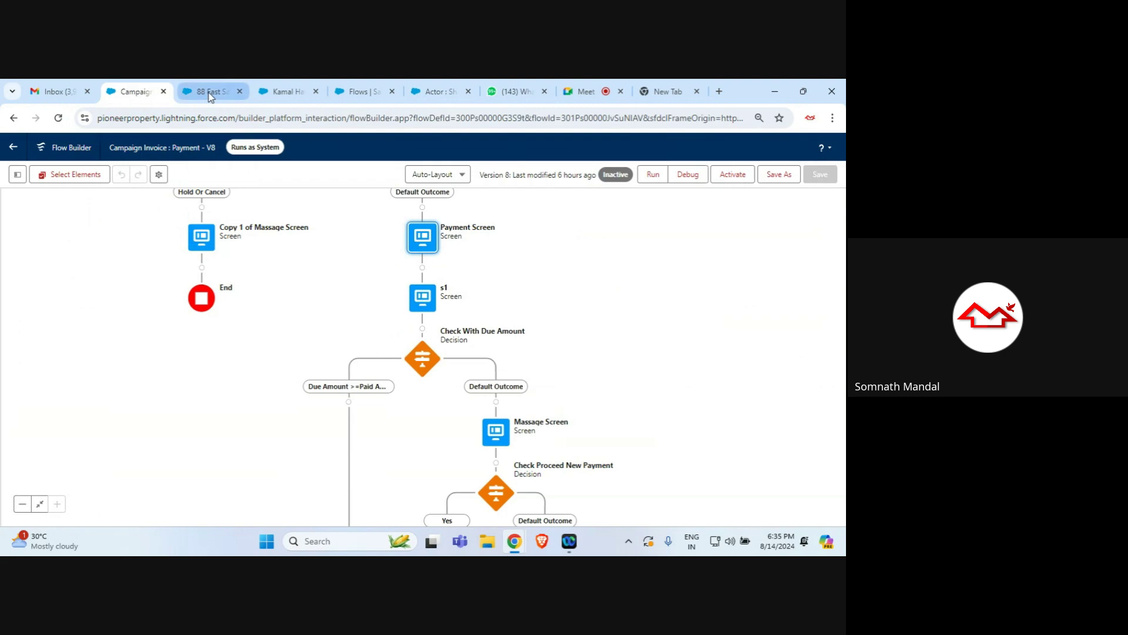
left_click(202, 97)
left_click(162, 174)
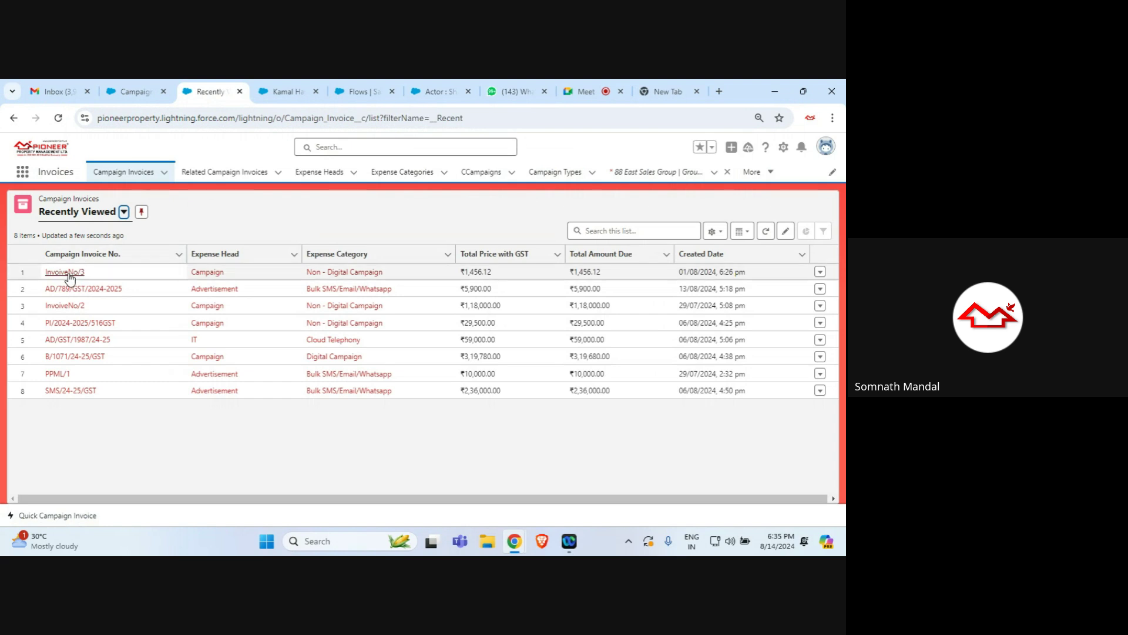
left_click(66, 272)
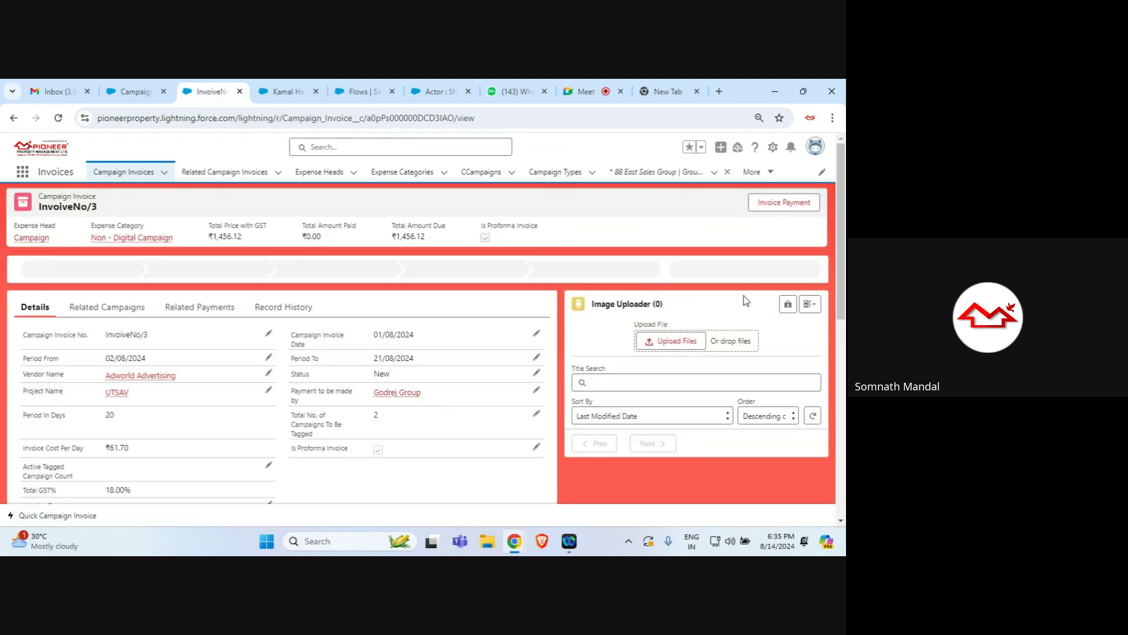
left_click(132, 91)
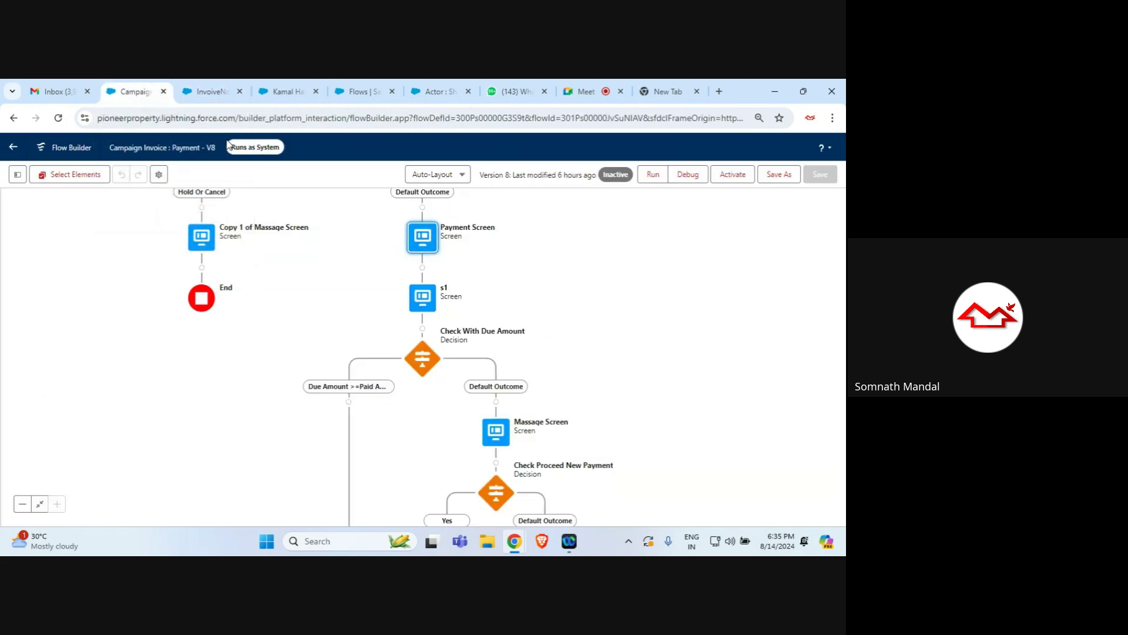
Show Instrument No's validation: message 'You must input instrument no.' with formula !ISNULL({!Instrument_No})
double_click(431, 244)
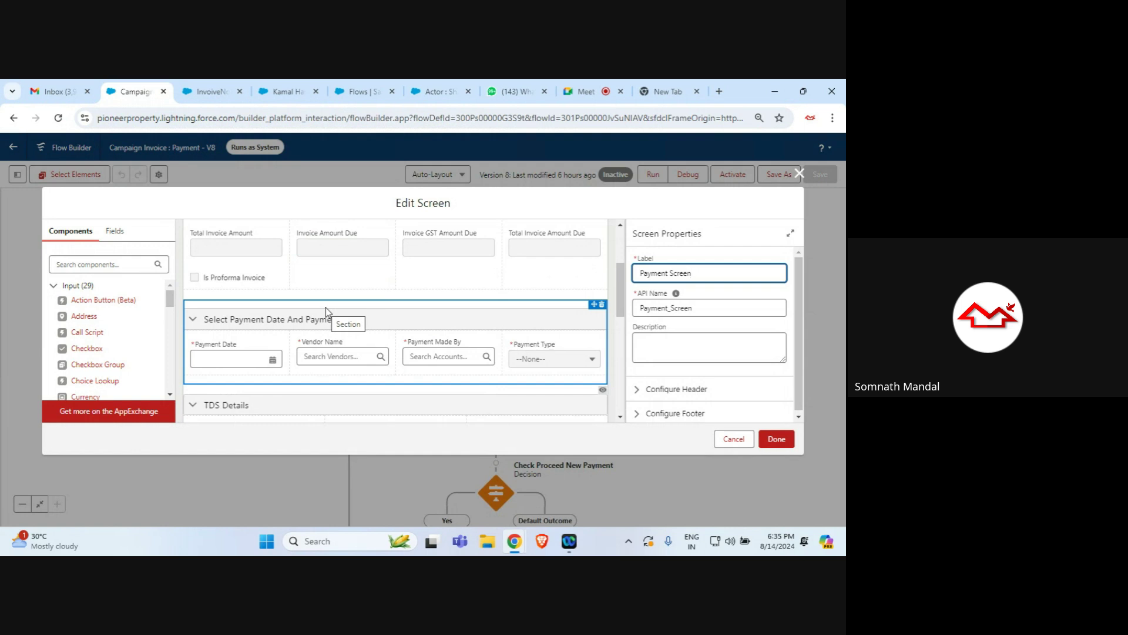
scroll(328, 312, "down", 2)
scroll(327, 311, "up", 1)
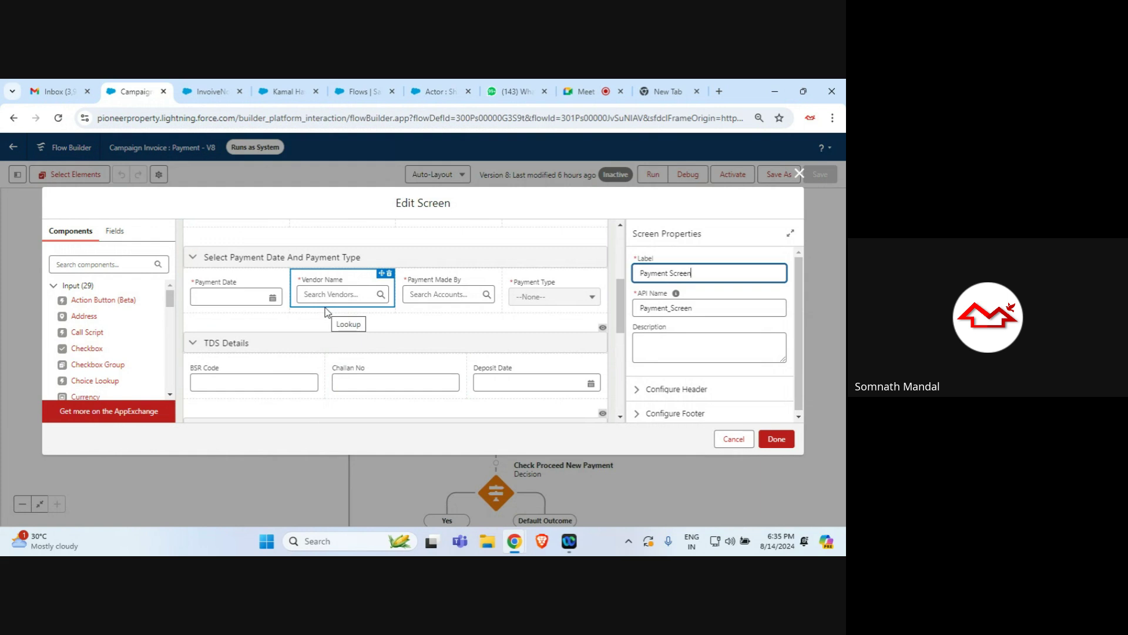
scroll(327, 311, "down", 2)
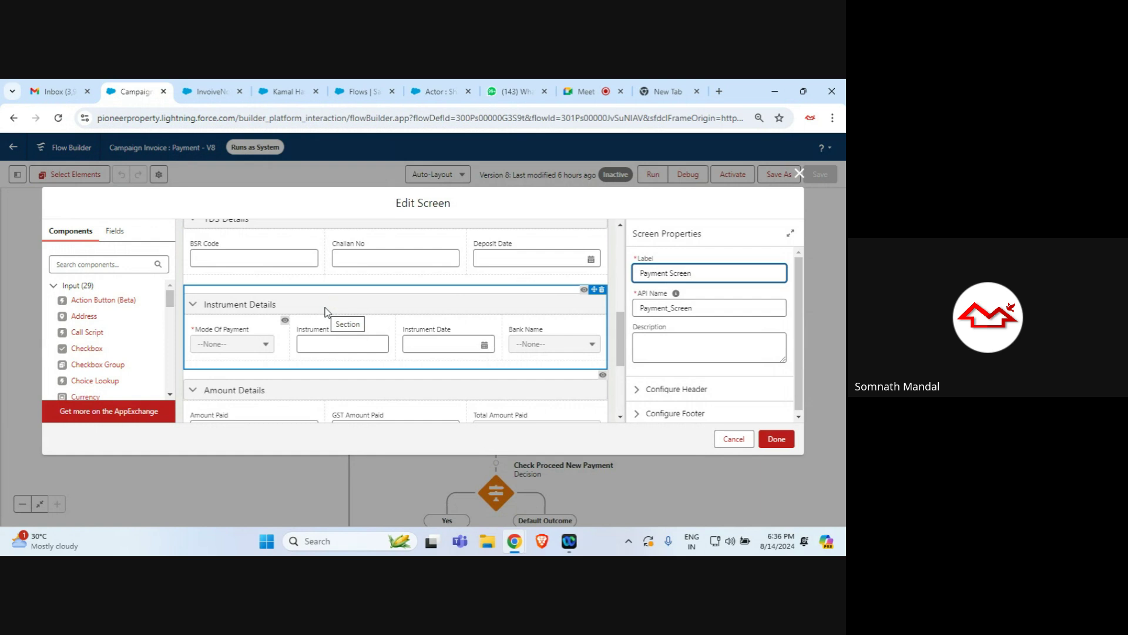
left_click(328, 330)
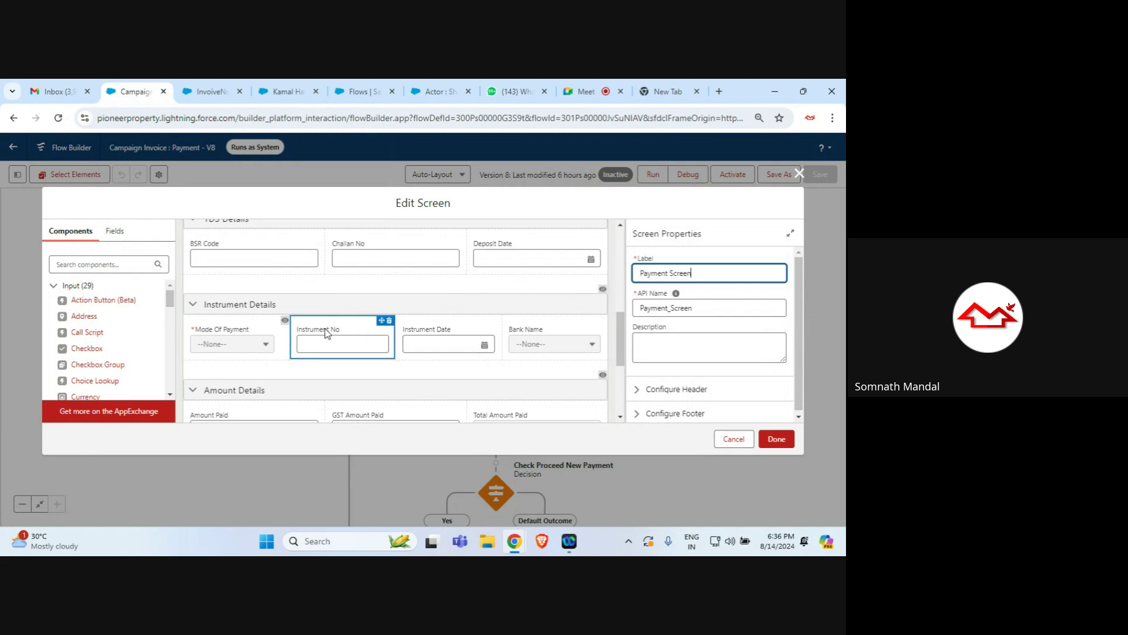
scroll(740, 361, "down", 3)
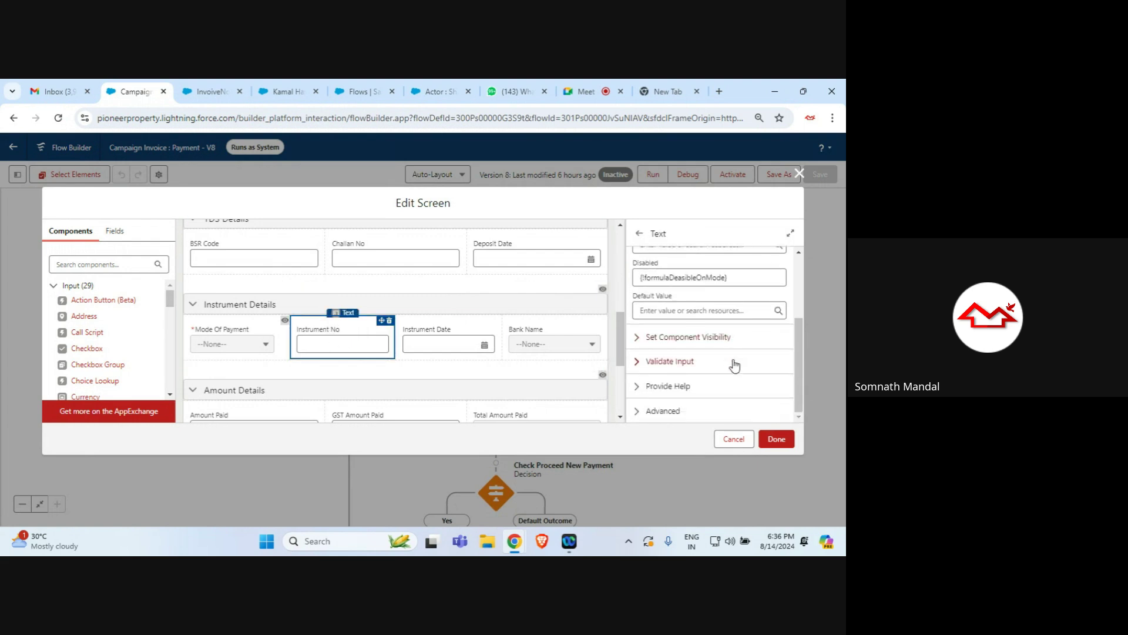
left_click(693, 363)
scroll(726, 363, "down", 2)
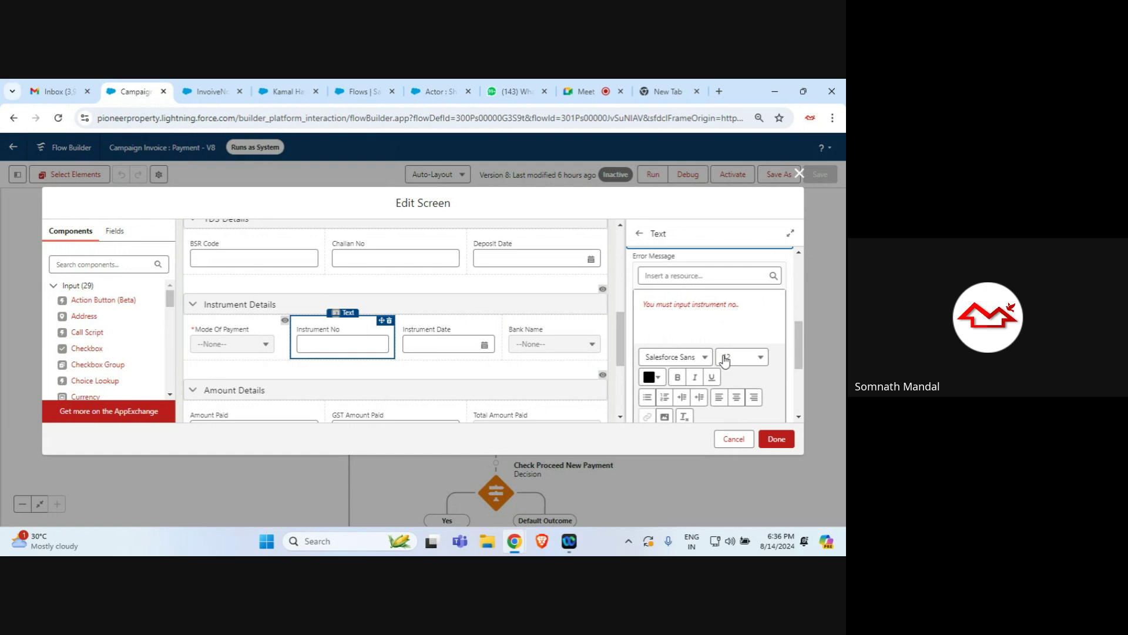
scroll(735, 339, "down", 2)
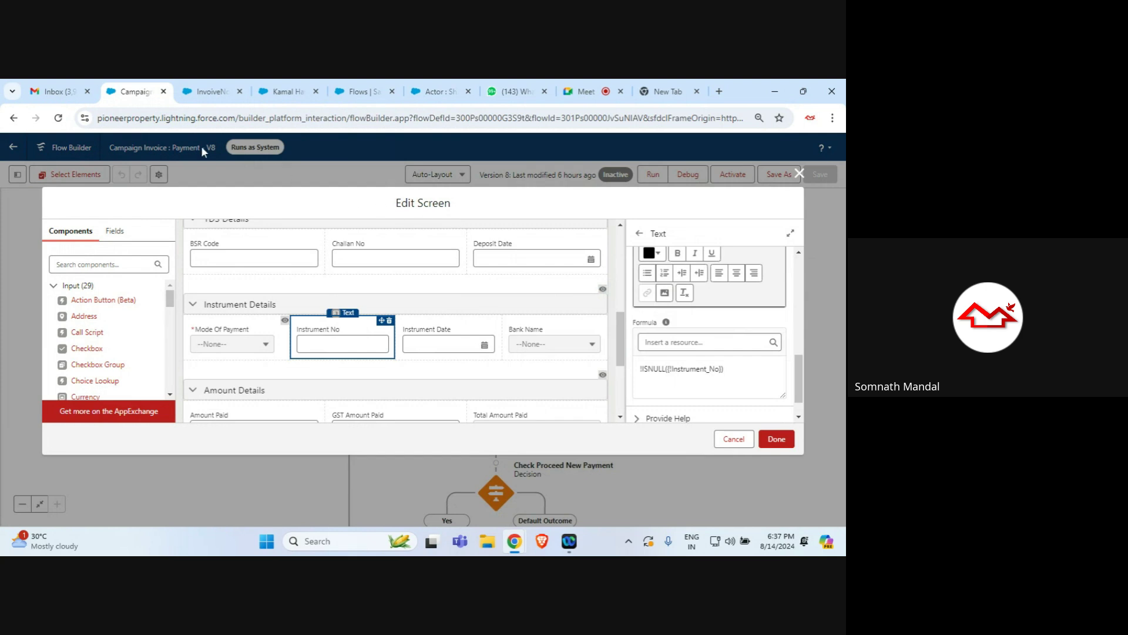
Read the Case flow requirement in WhatsApp, then go to the Actor : Share flow
left_click(40, 82)
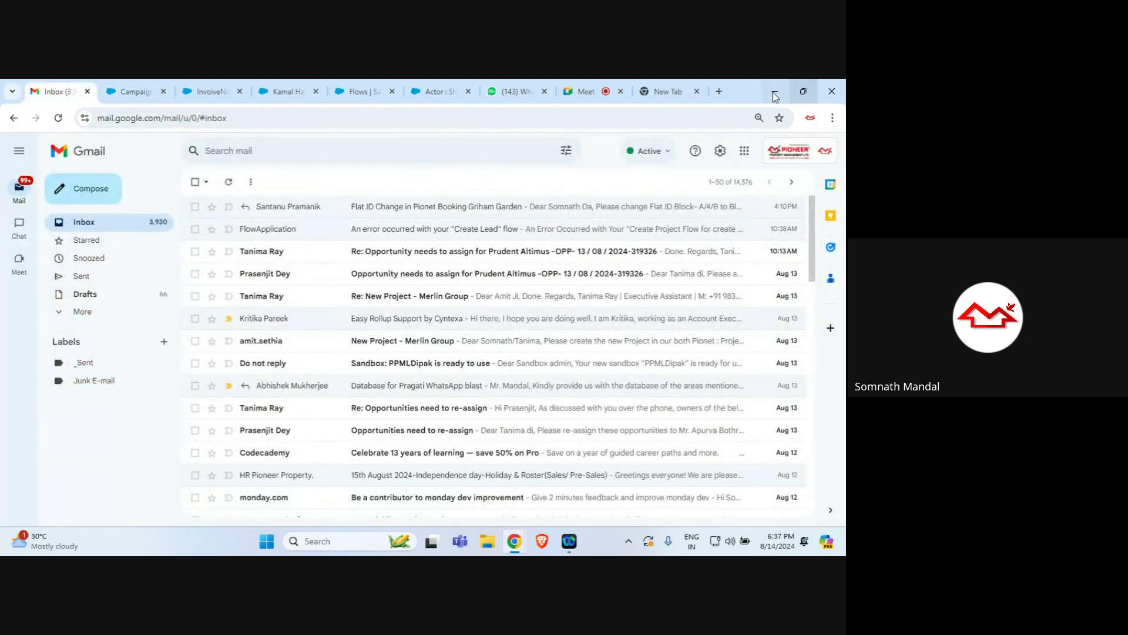
left_click(667, 92)
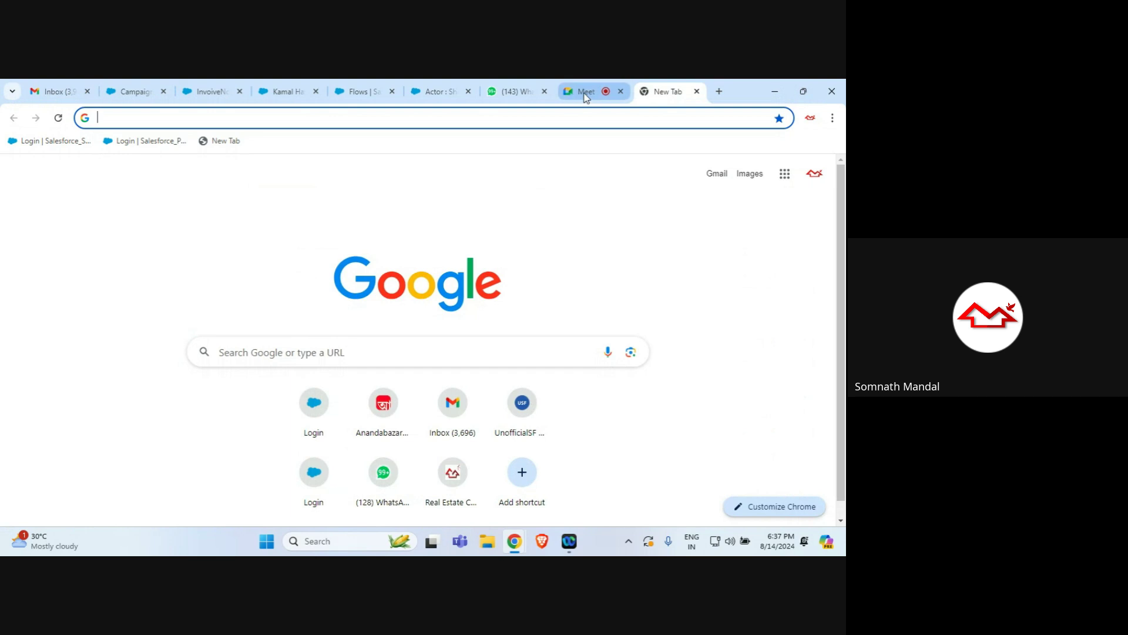
left_click(583, 93)
left_click(517, 94)
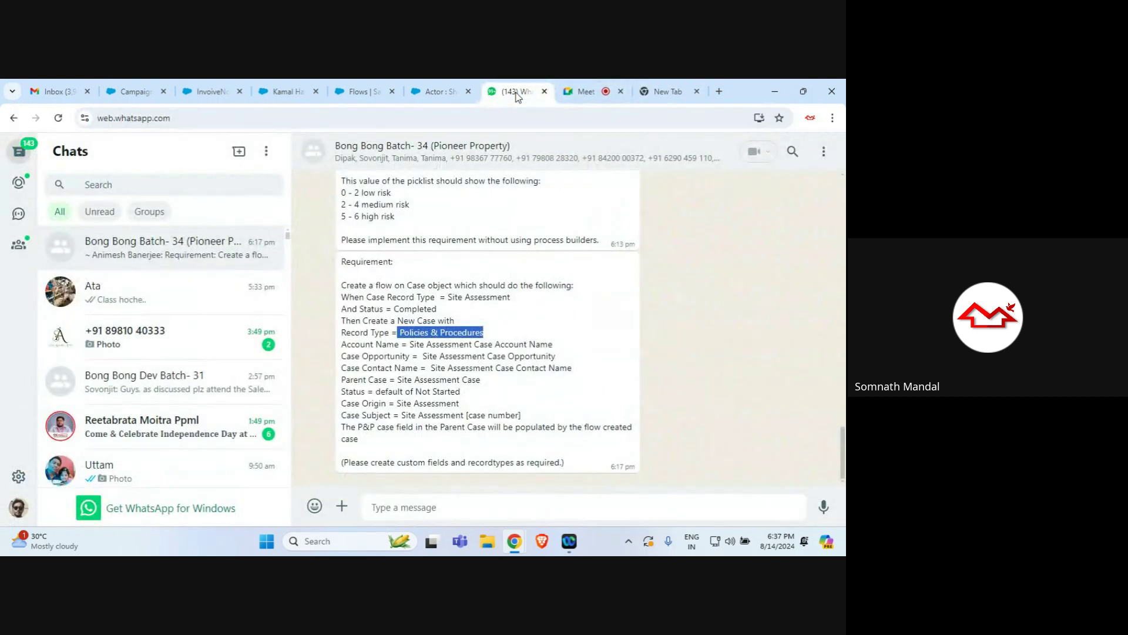
left_click(441, 93)
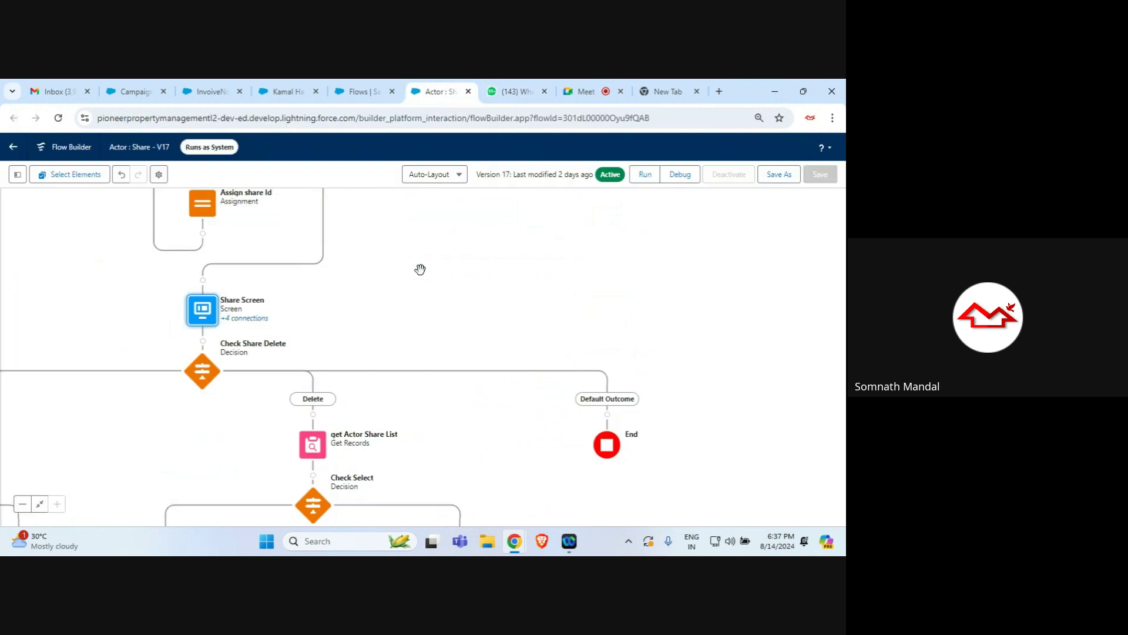
Open the Share Screen and select its Datatable component to view its settings
left_click_drag(240, 288, 308, 279)
double_click(273, 310)
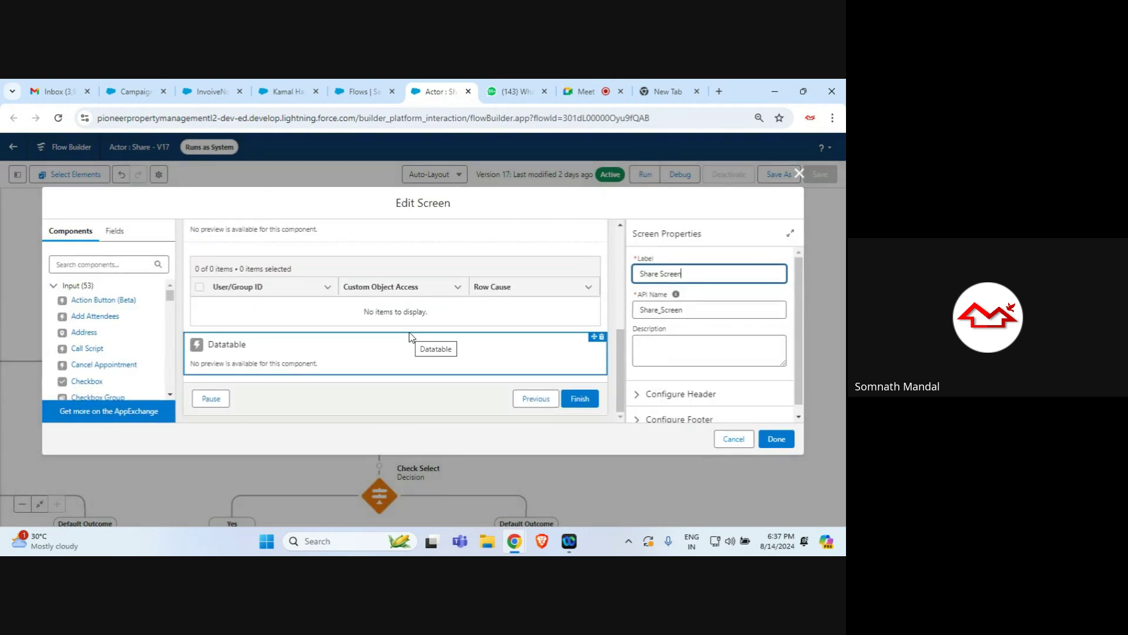
scroll(409, 333, "up", 1)
scroll(408, 333, "down", 1)
left_click(407, 333)
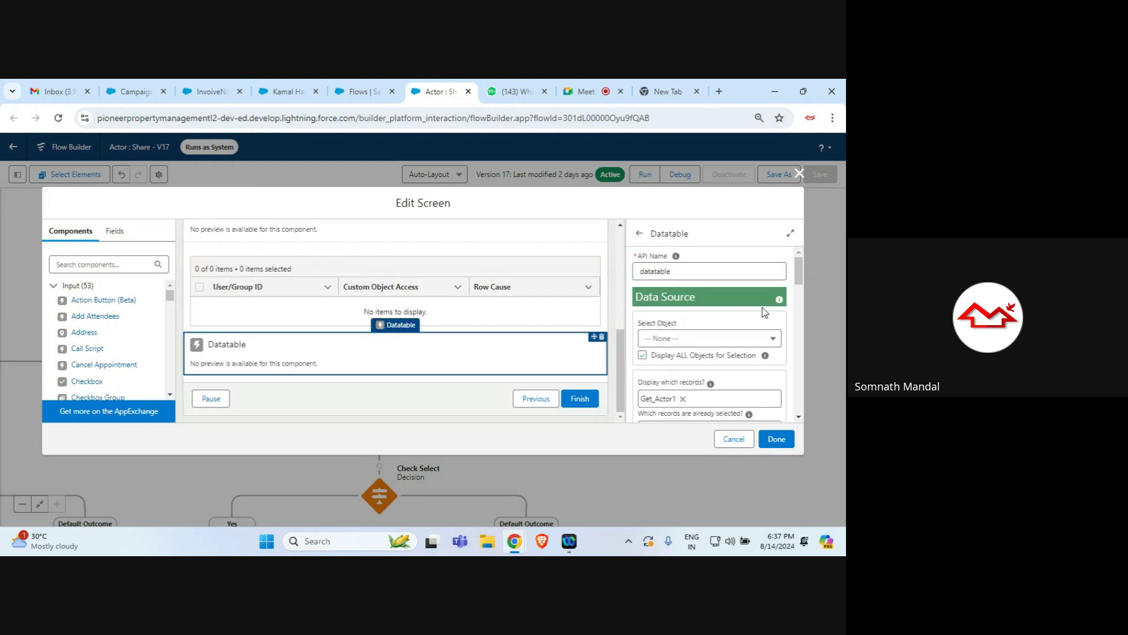
scroll(765, 312, "down", 1)
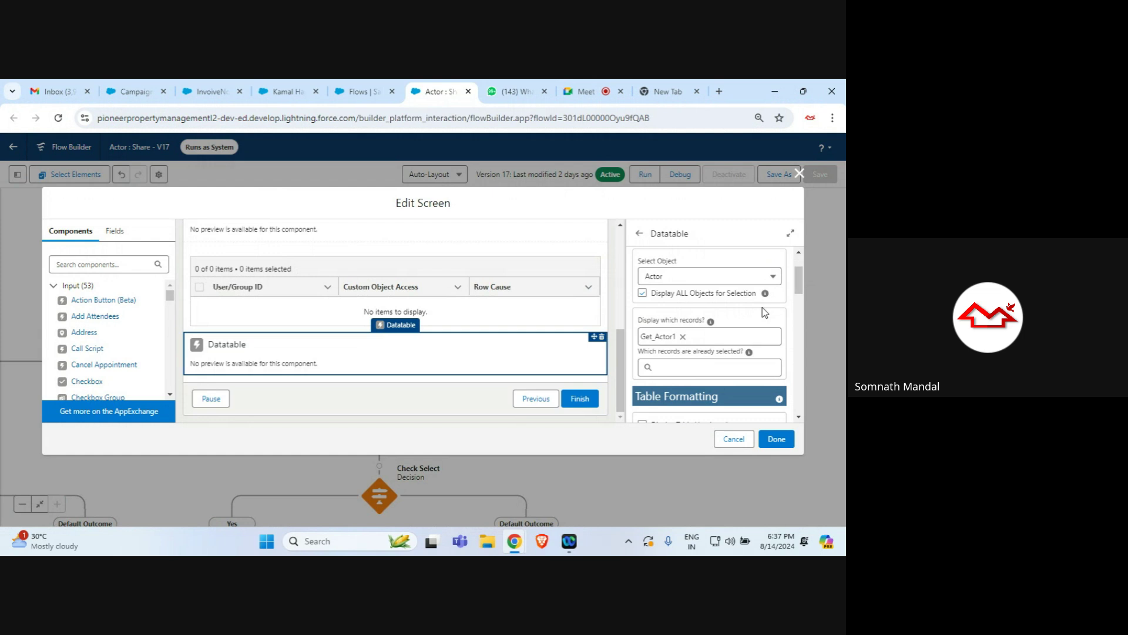
scroll(765, 312, "up", 1)
scroll(765, 312, "down", 3)
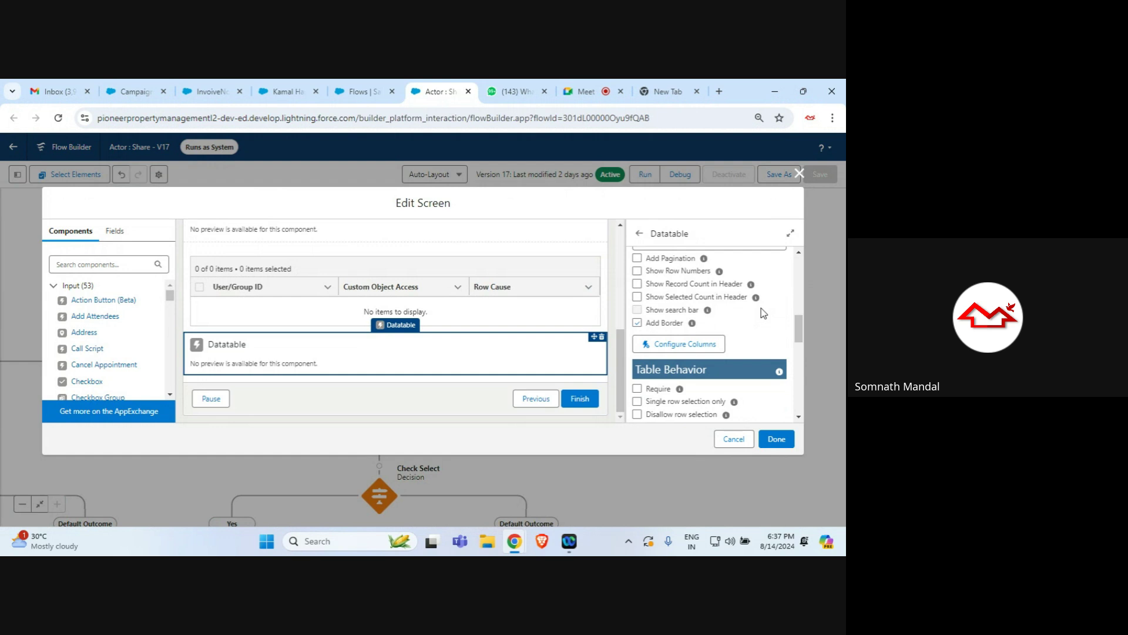
scroll(764, 312, "down", 1)
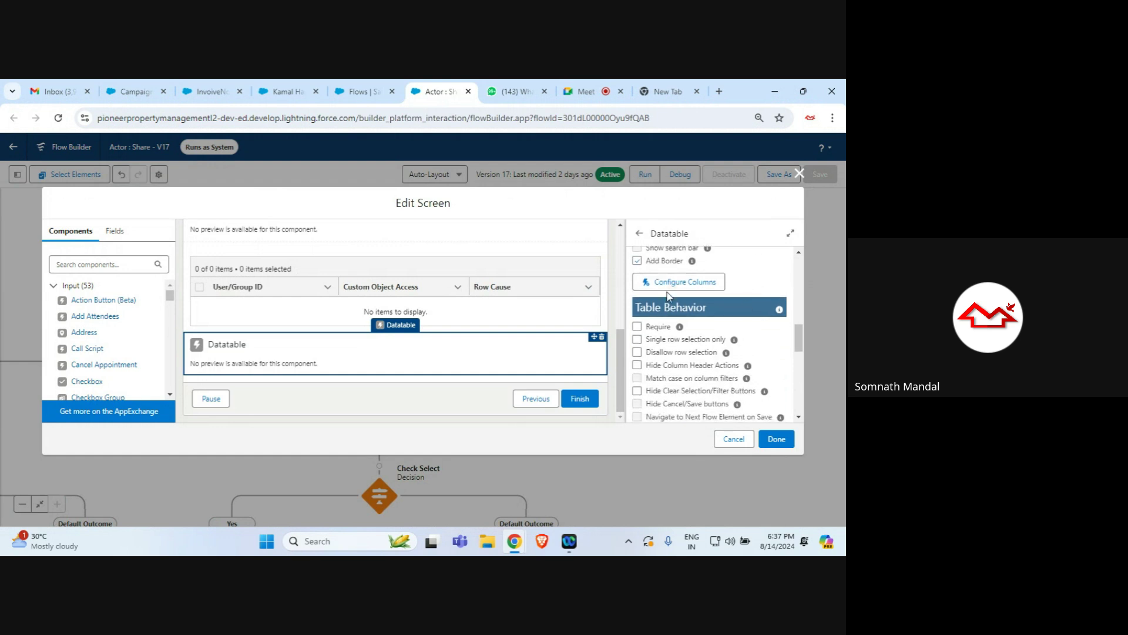
Configure editable datatable columns Actor Name and Avg Salary, with widths snapped to 5 pixels
left_click(661, 284)
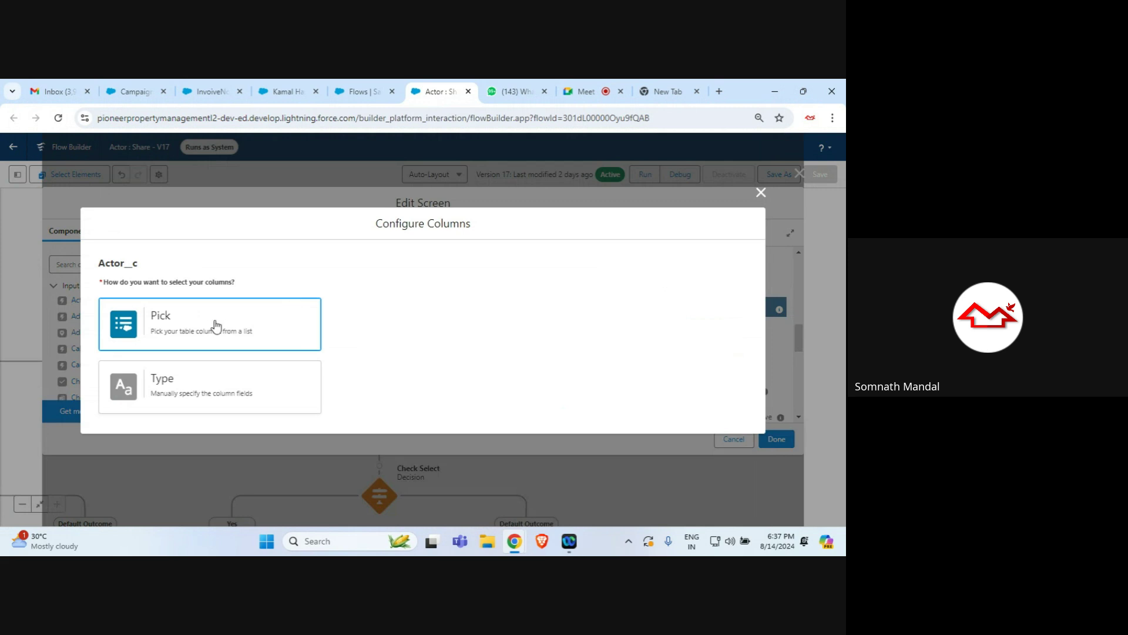
left_click(221, 325)
left_click(134, 284)
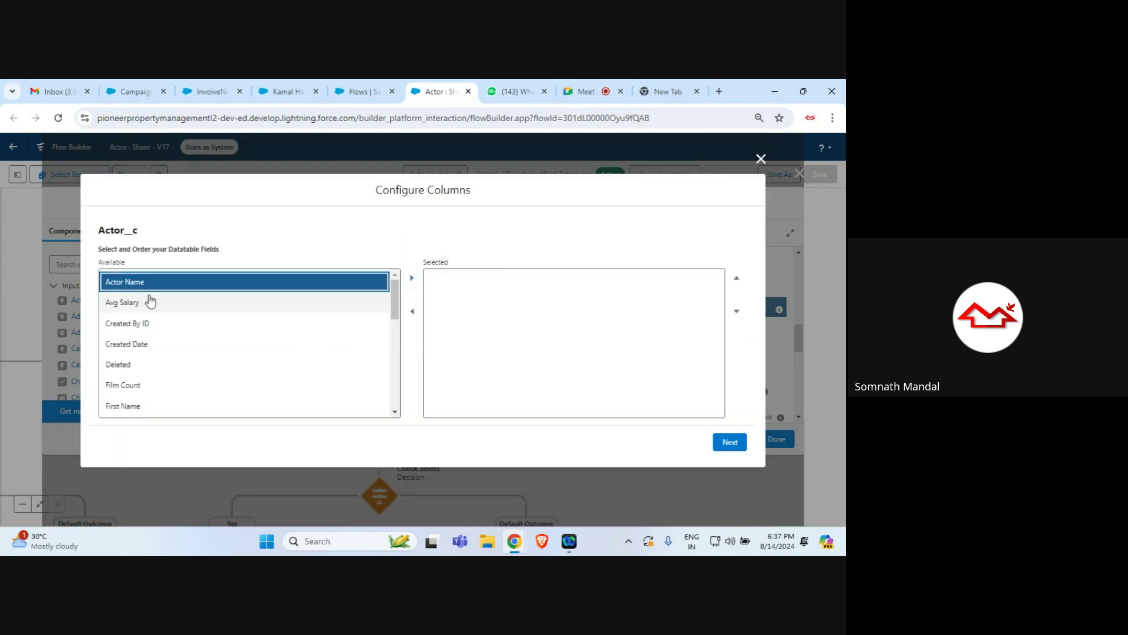
left_click(135, 306, "shift")
left_click(414, 280)
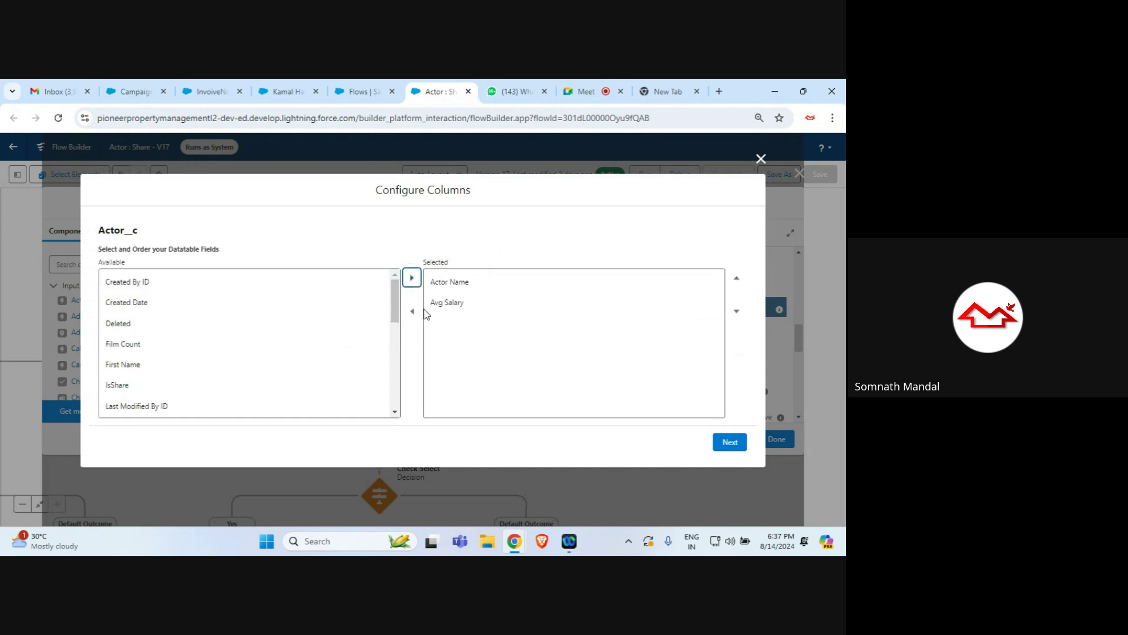
left_click(730, 444)
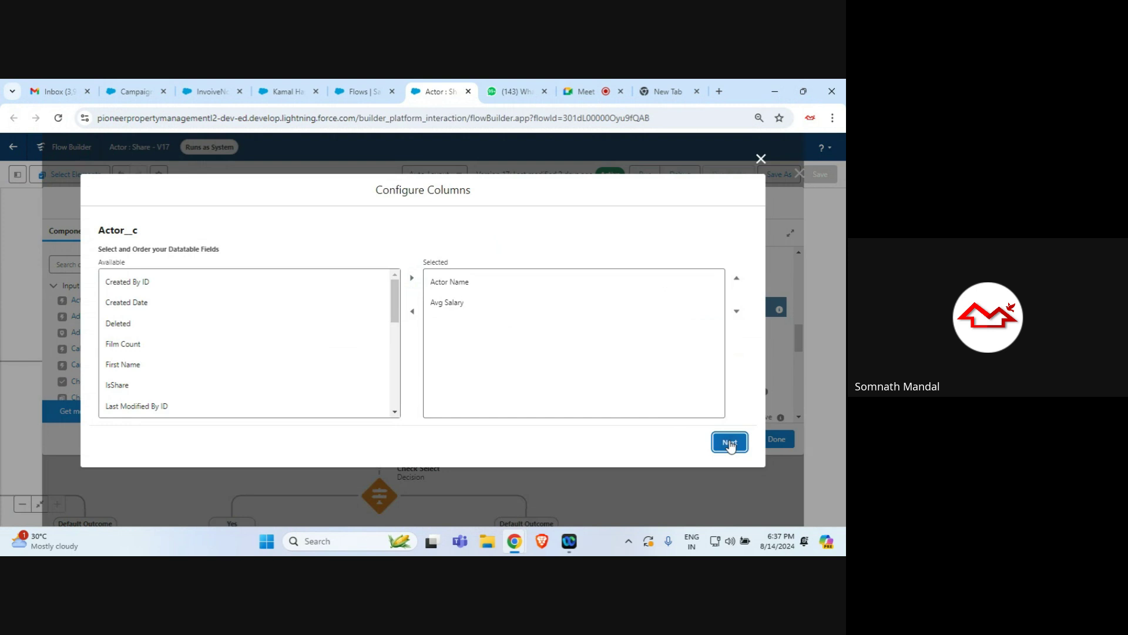
left_click(730, 443)
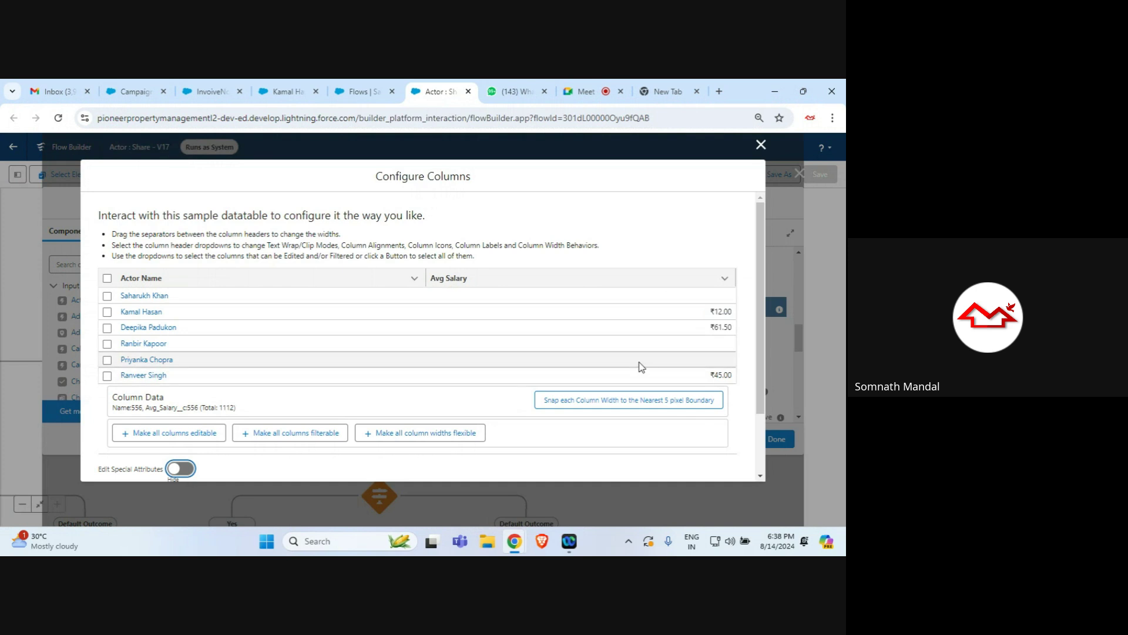
left_click(605, 402)
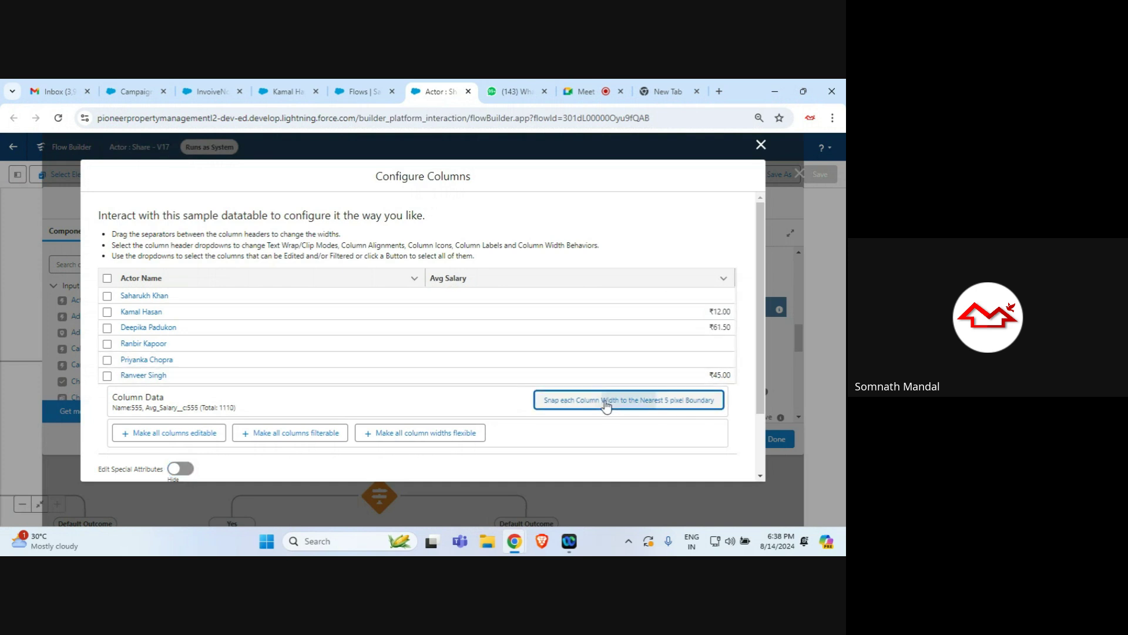
left_click(200, 439)
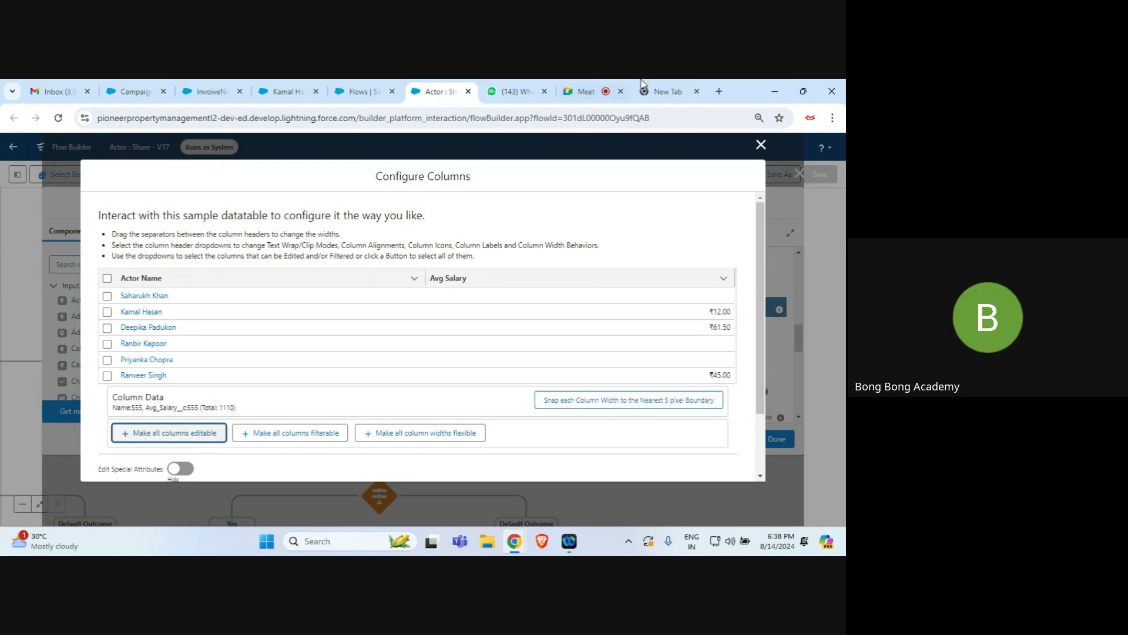
left_click(135, 91)
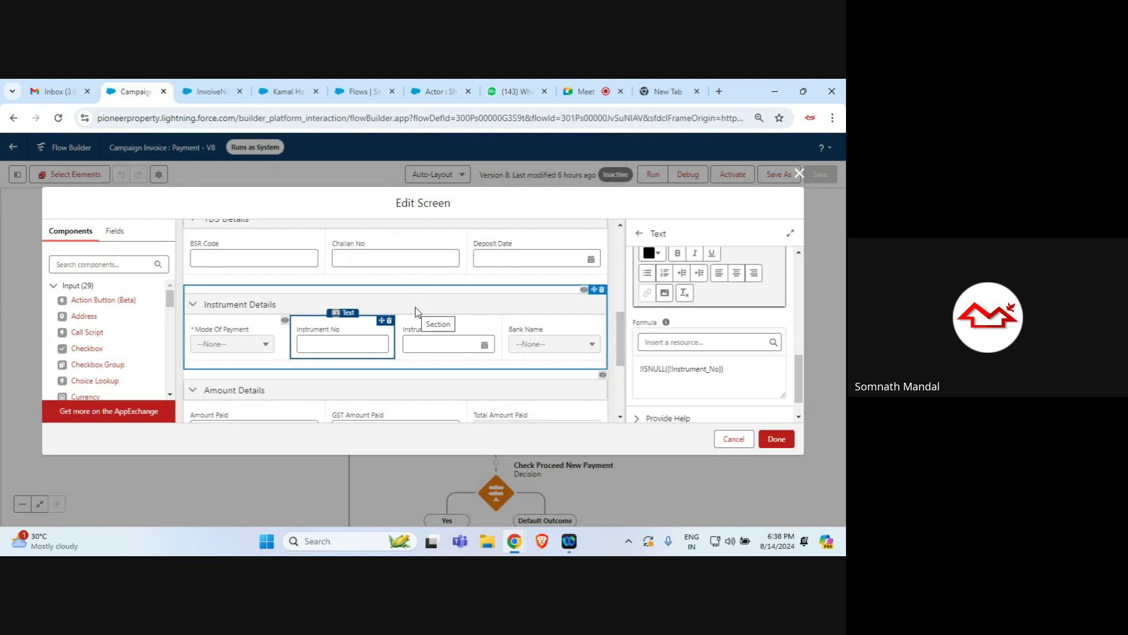
scroll(415, 311, "down", 1)
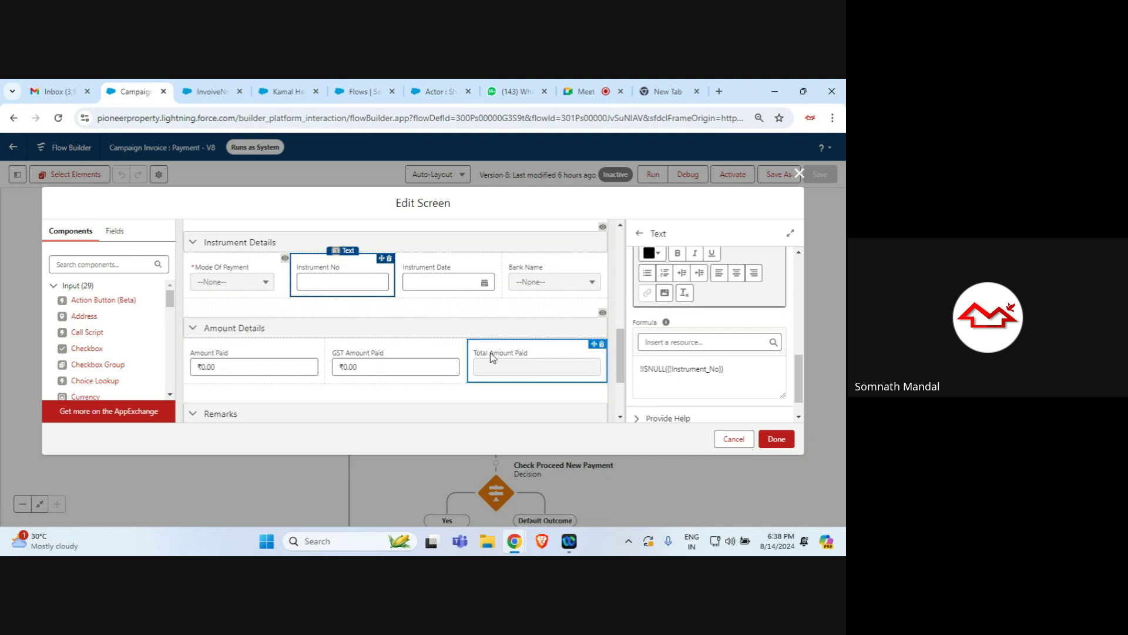
scroll(695, 325, "up", 10)
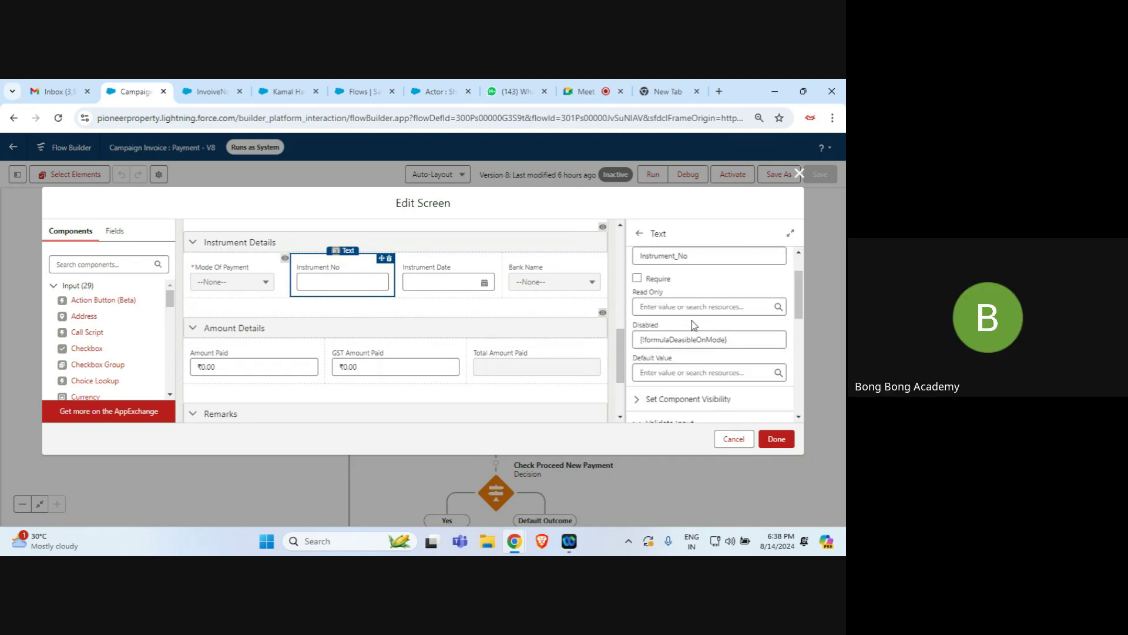
scroll(694, 324, "down", 10)
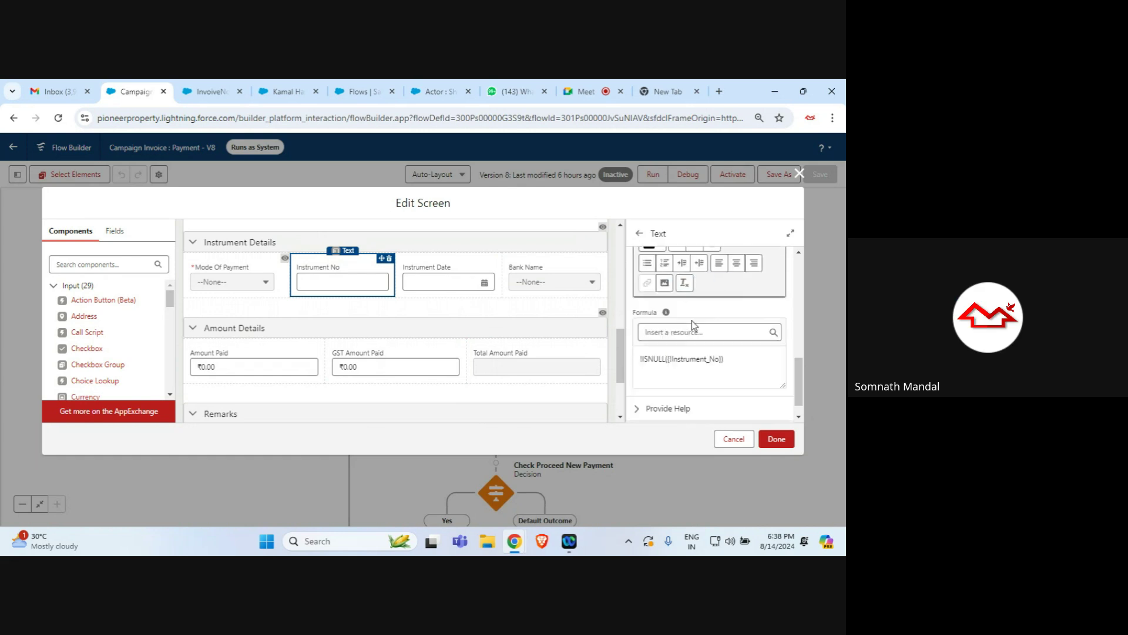
scroll(694, 325, "up", 5)
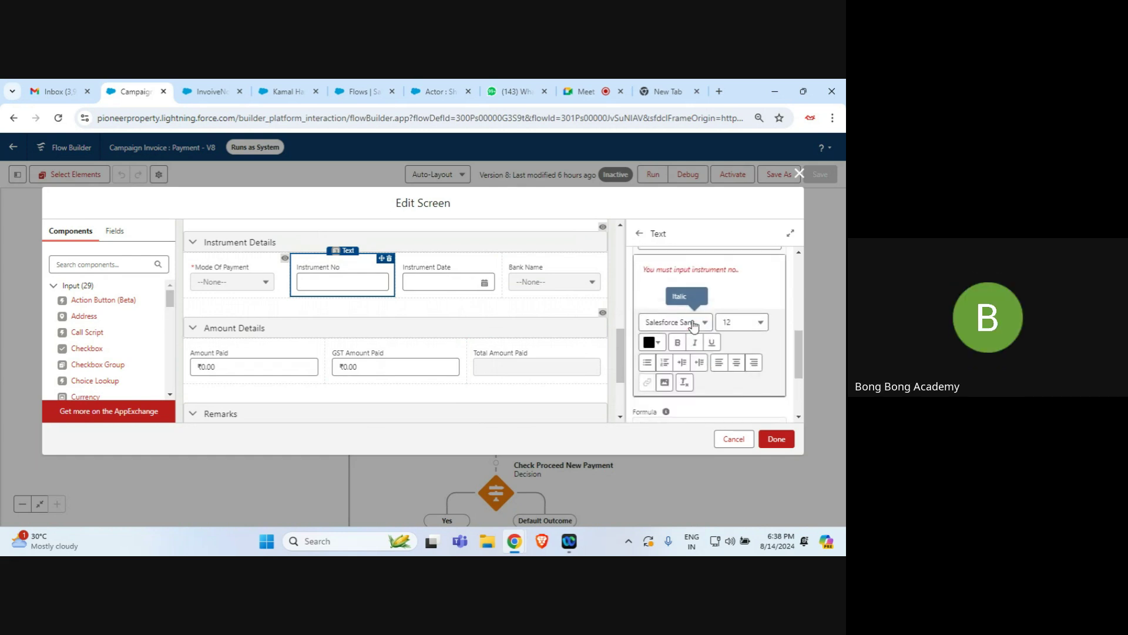
scroll(694, 325, "down", 1)
scroll(694, 325, "up", 4)
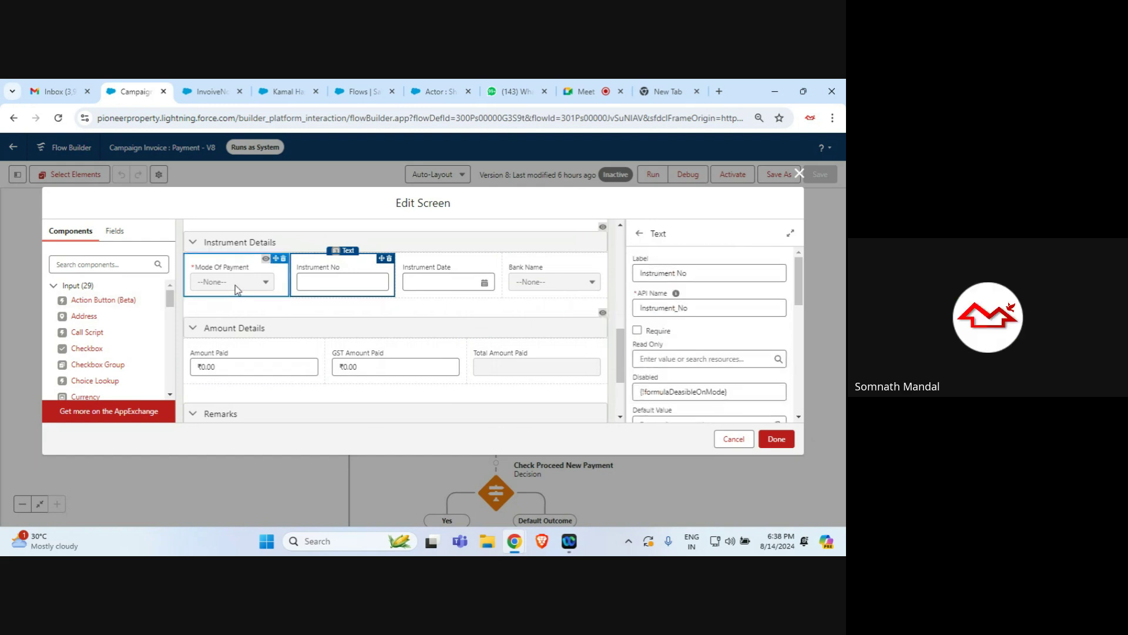
Start a debug run using the invoice record's copied ID as the recordId
left_click(799, 173)
left_click(688, 174)
left_click(121, 93)
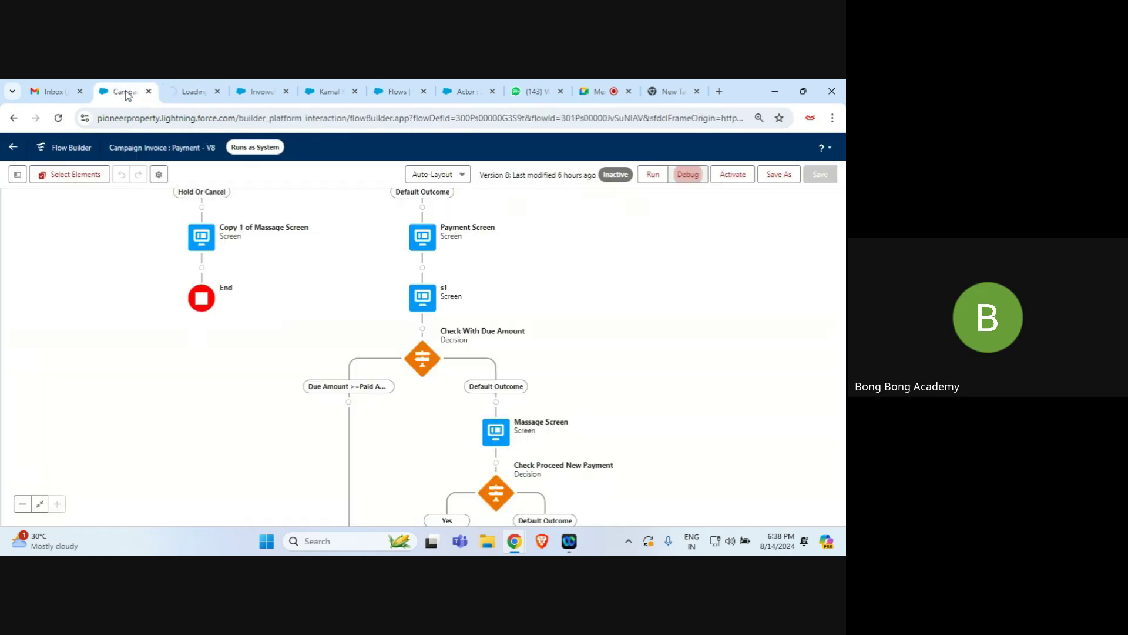
left_click(171, 94)
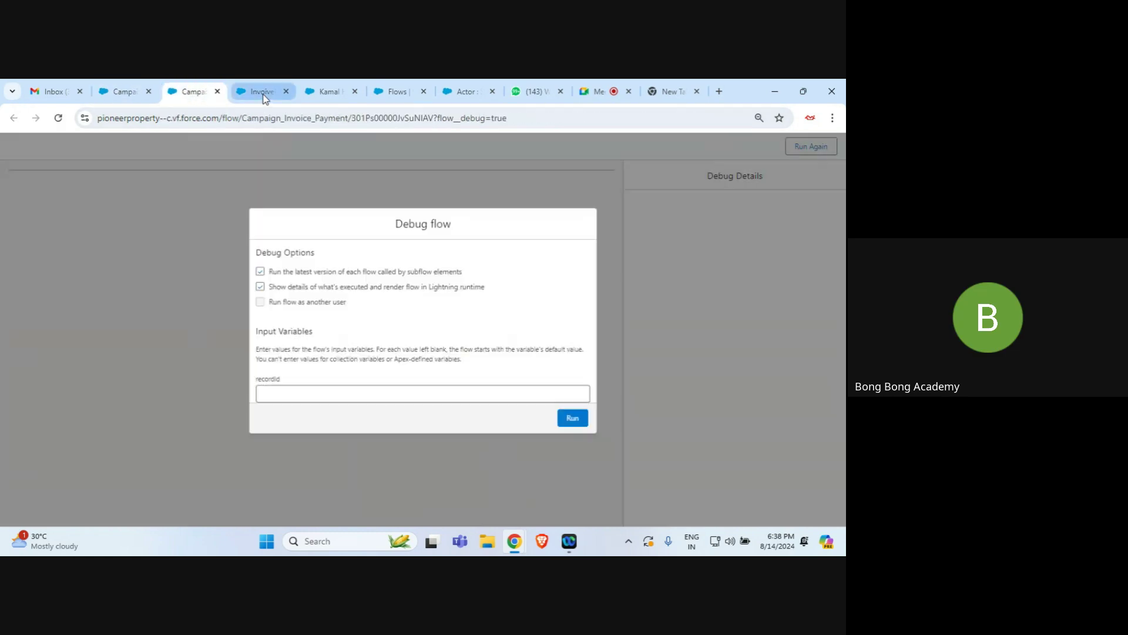
left_click(262, 93)
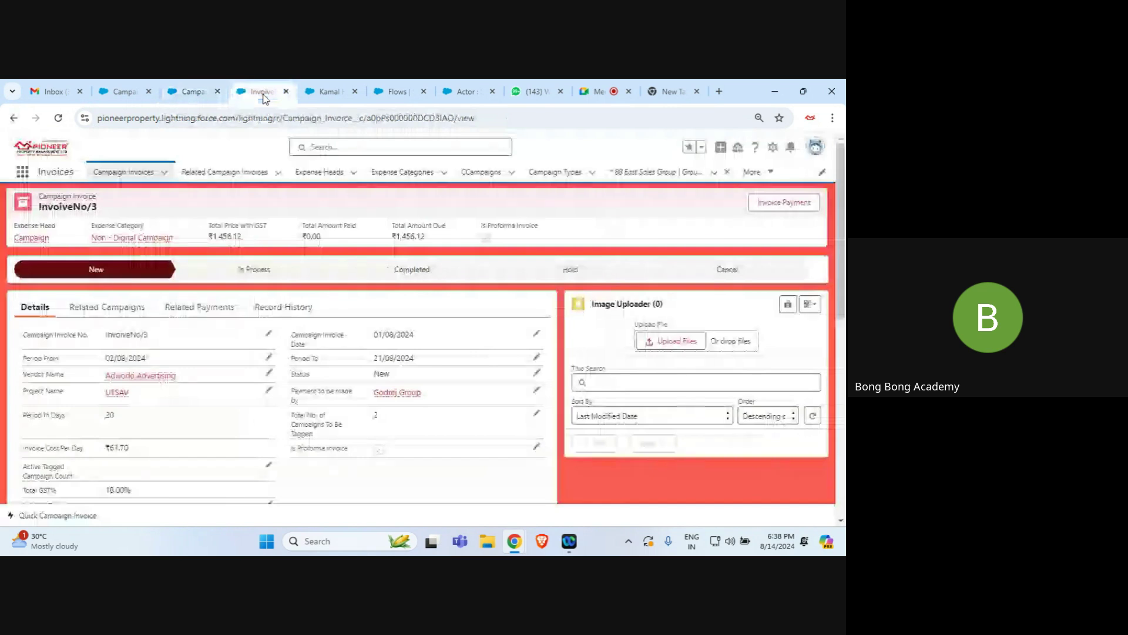
double_click(414, 118)
key("ctrl+c")
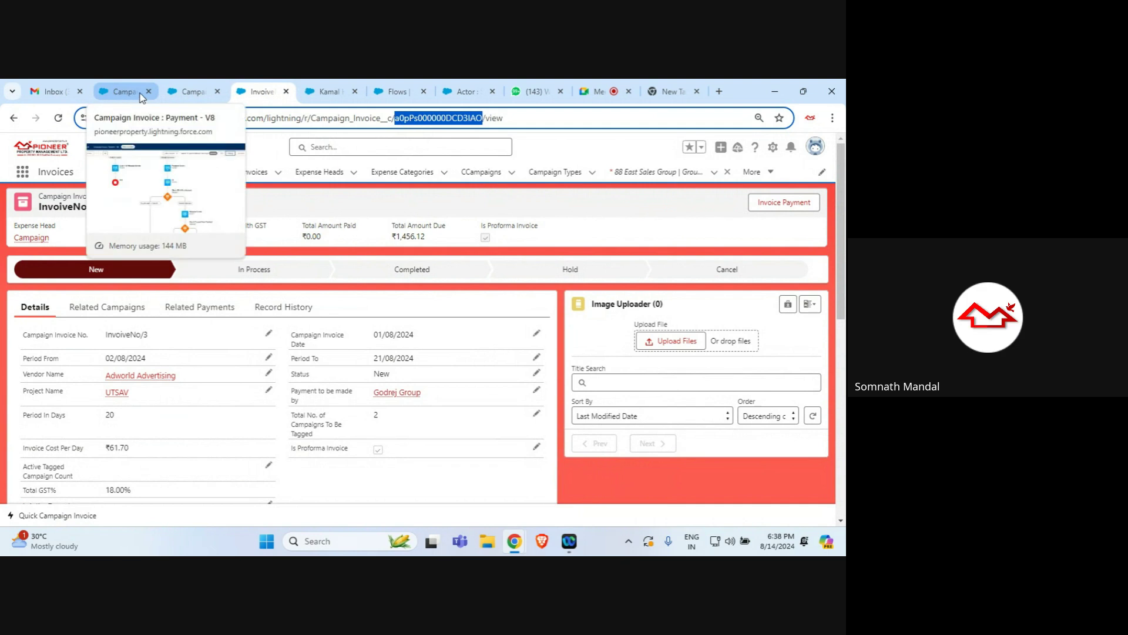
left_click(142, 97)
left_click(189, 93)
left_click(325, 394)
key("ctrl+v")
left_click(575, 420)
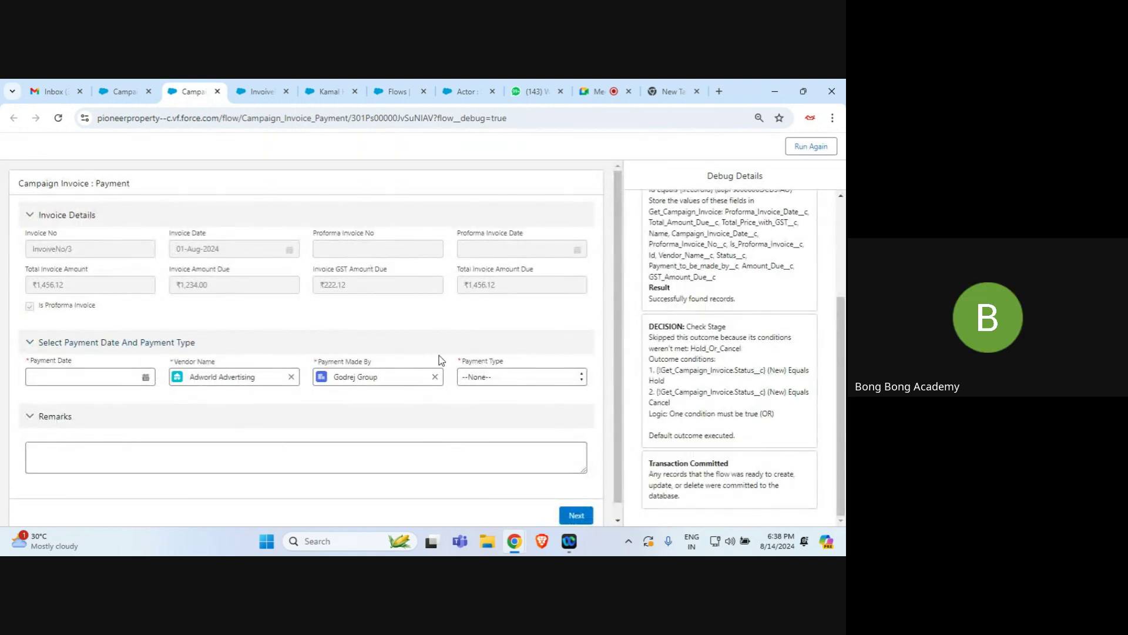
Set Payment Type to Normal Payment, and Mode Of Payment to Cash, then Cheque
left_click(500, 402)
scroll(495, 309, "down", 2)
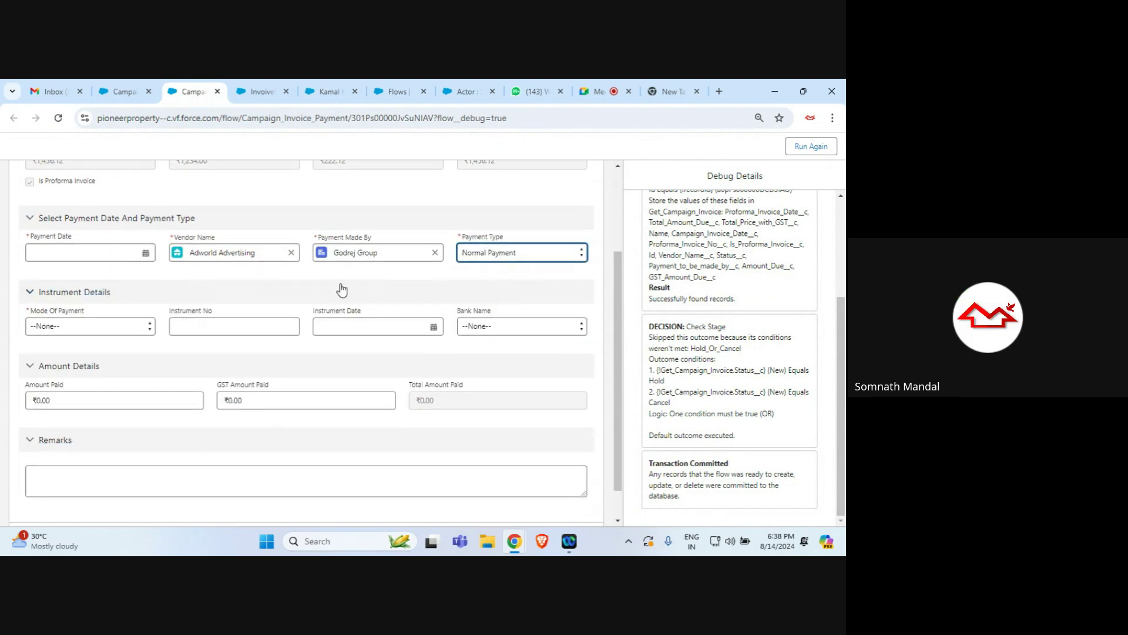
left_click(501, 252)
left_click(486, 288)
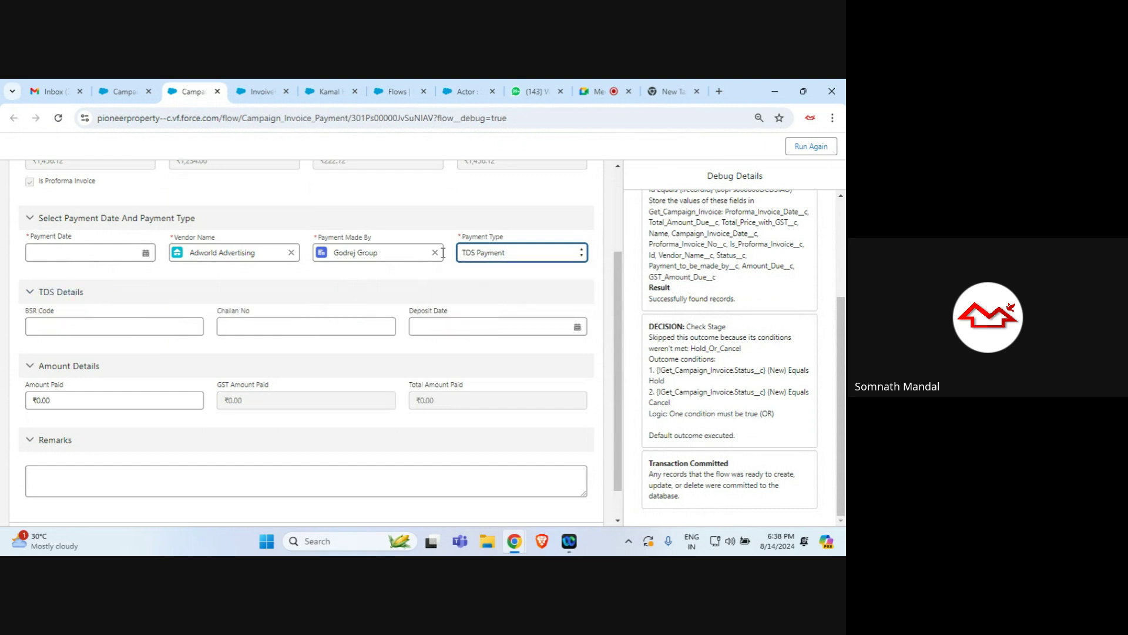
left_click(495, 252)
left_click(481, 279)
left_click(121, 326)
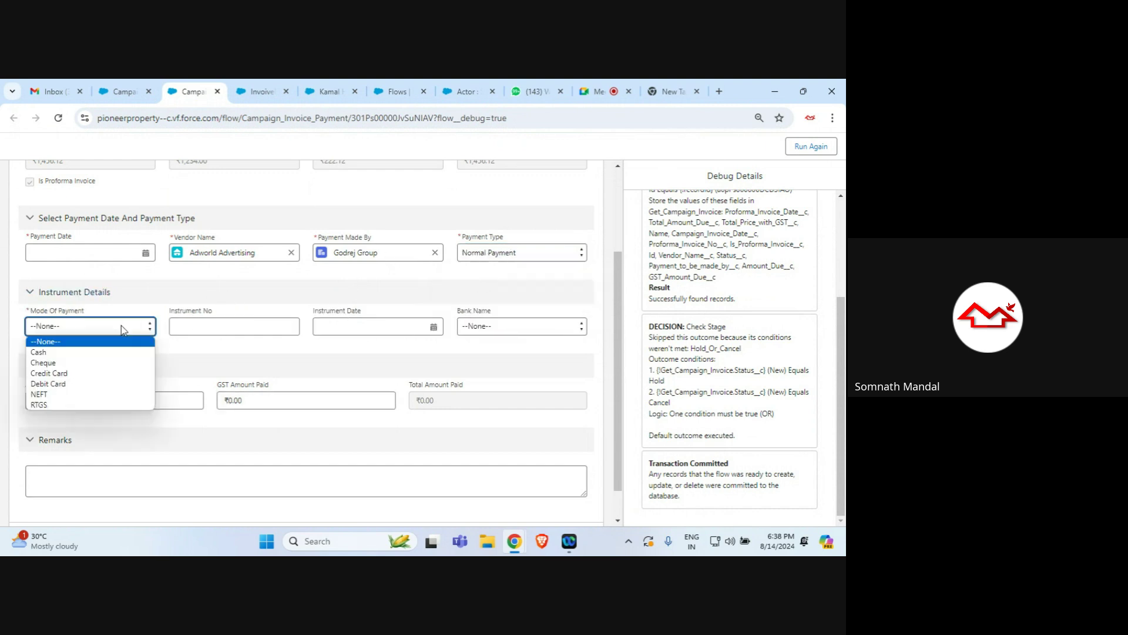
left_click(78, 353)
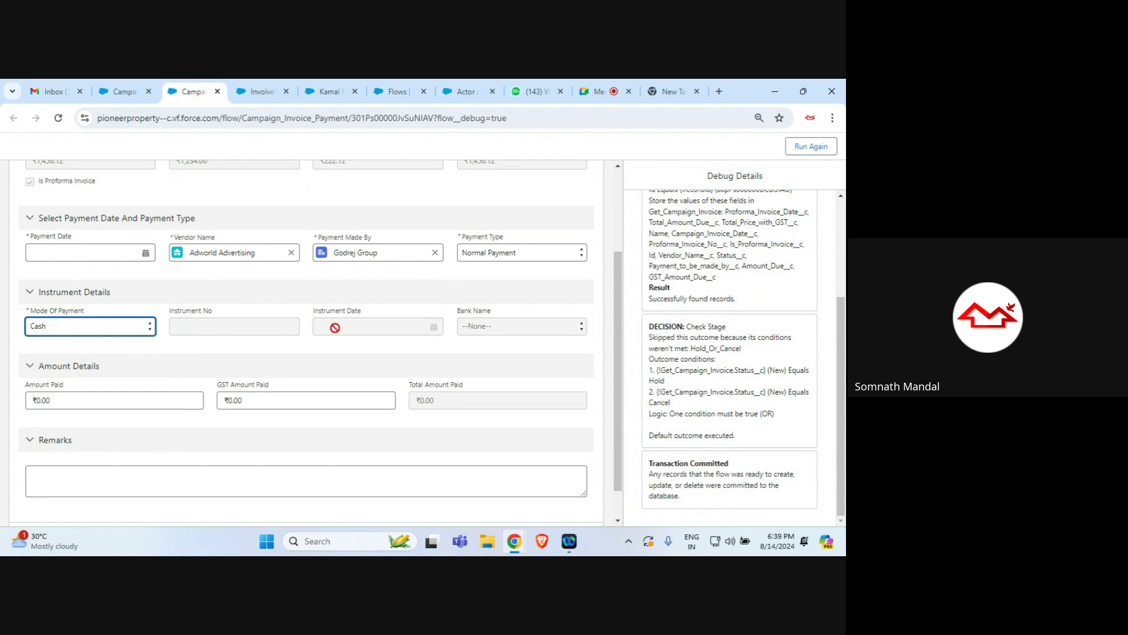
left_click(71, 326)
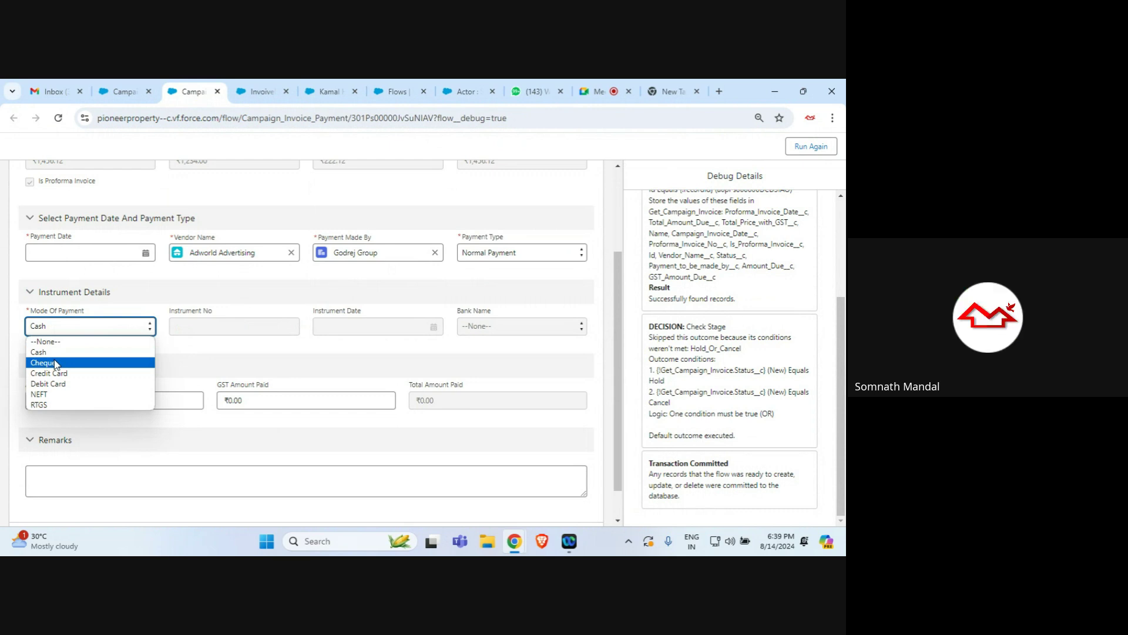
left_click(56, 363)
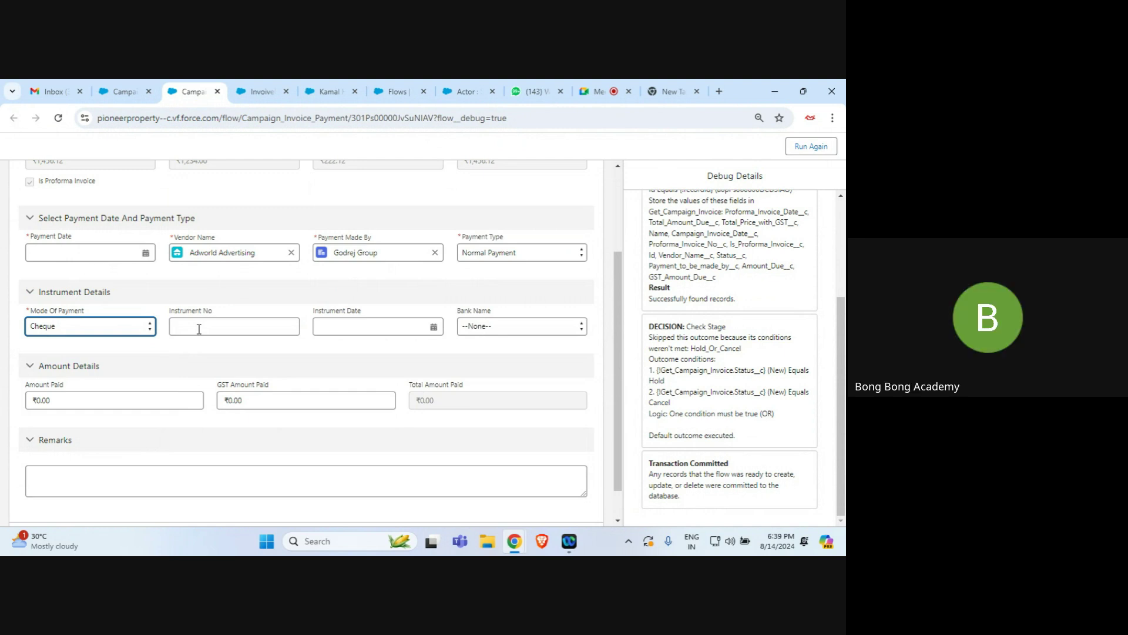
left_click(123, 91)
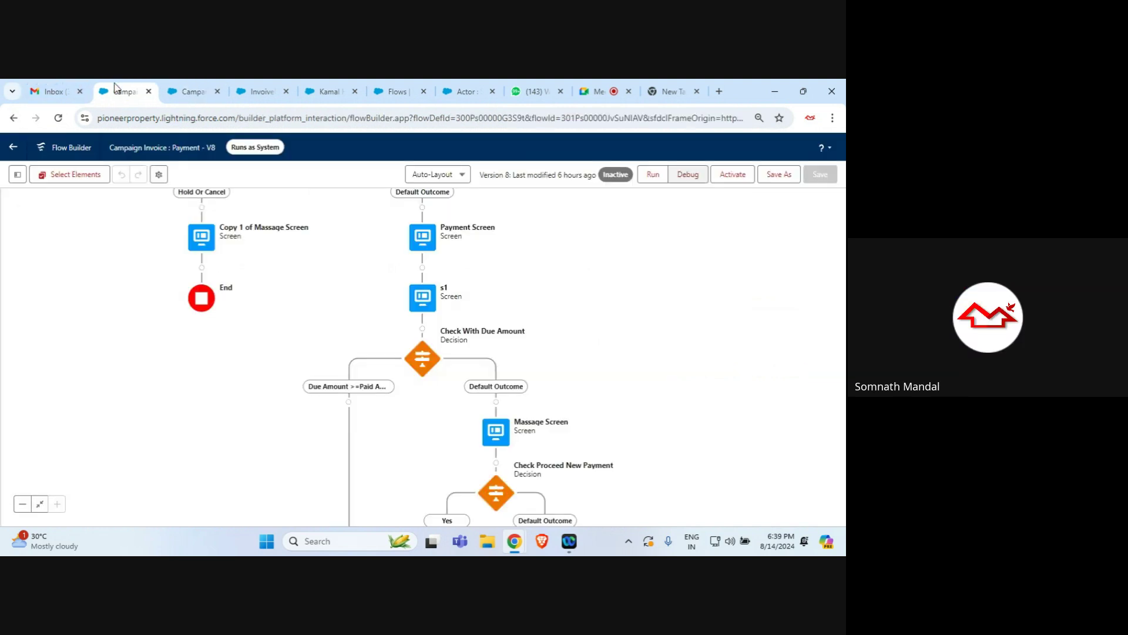
Inspect the ISNULL validation formula on the Payment Screen's Instrument No field
left_click(423, 236)
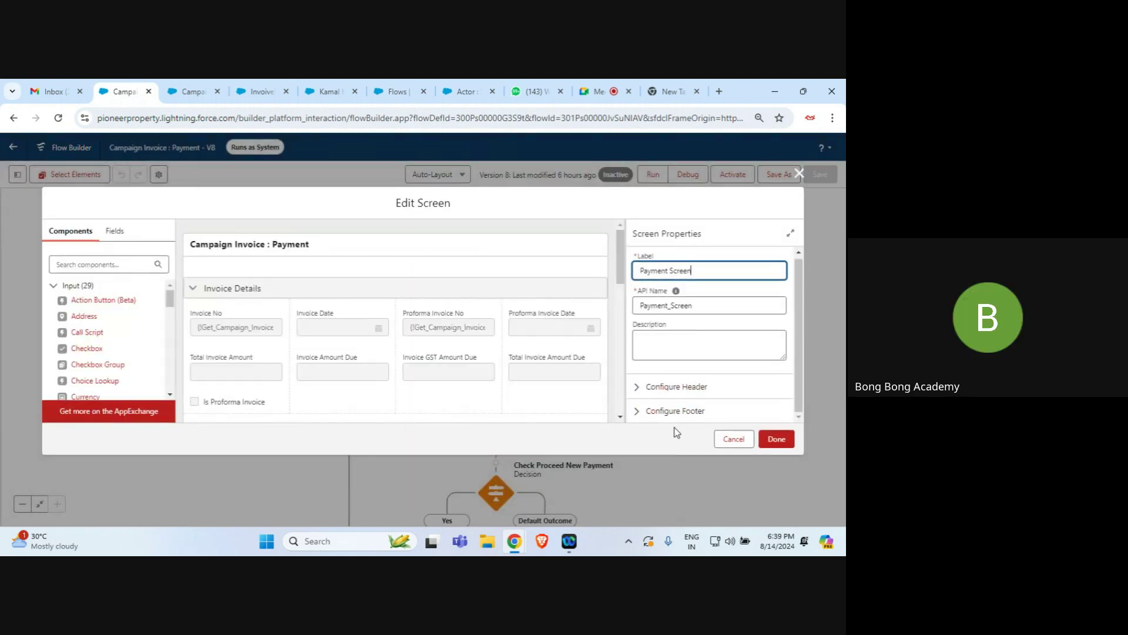
scroll(375, 344, "down", 5)
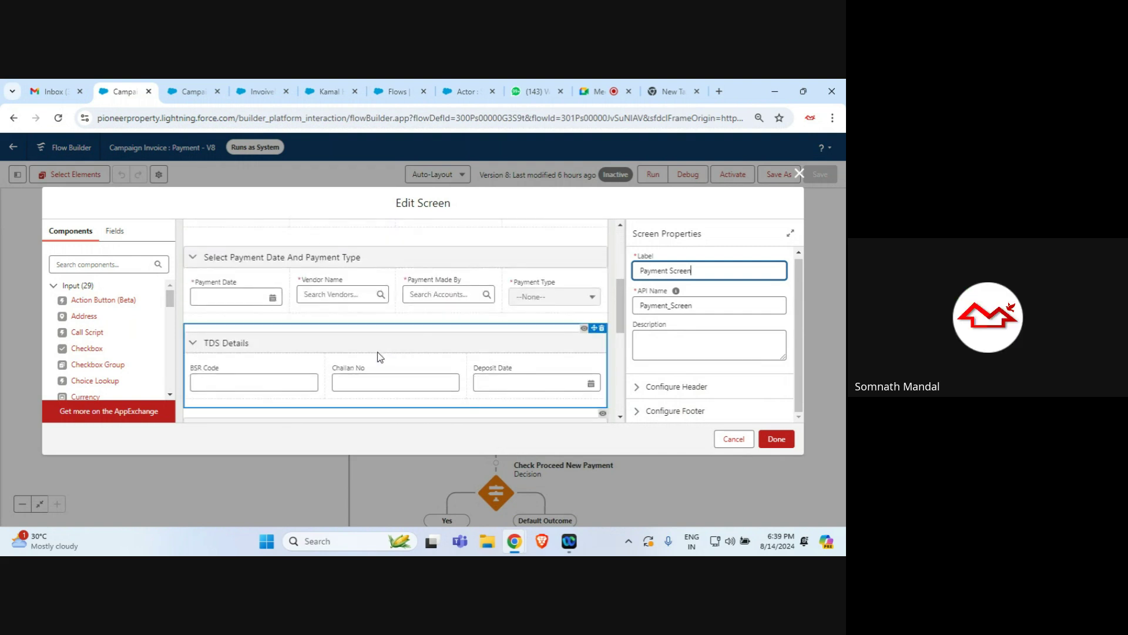
scroll(378, 351, "down", 3)
left_click(378, 353)
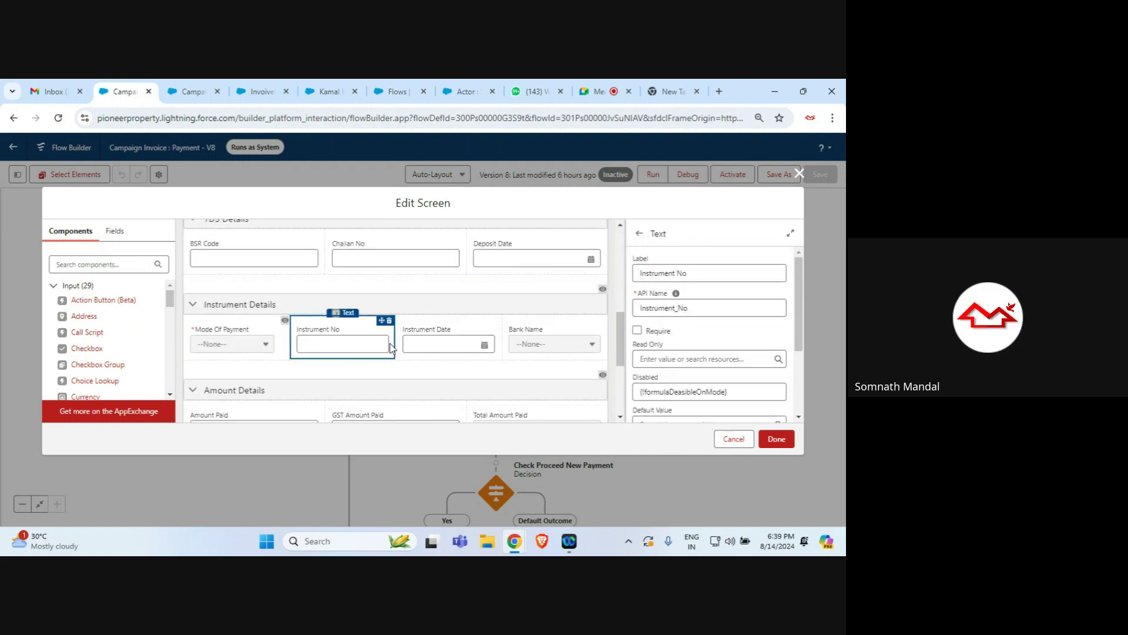
scroll(689, 347, "down", 2)
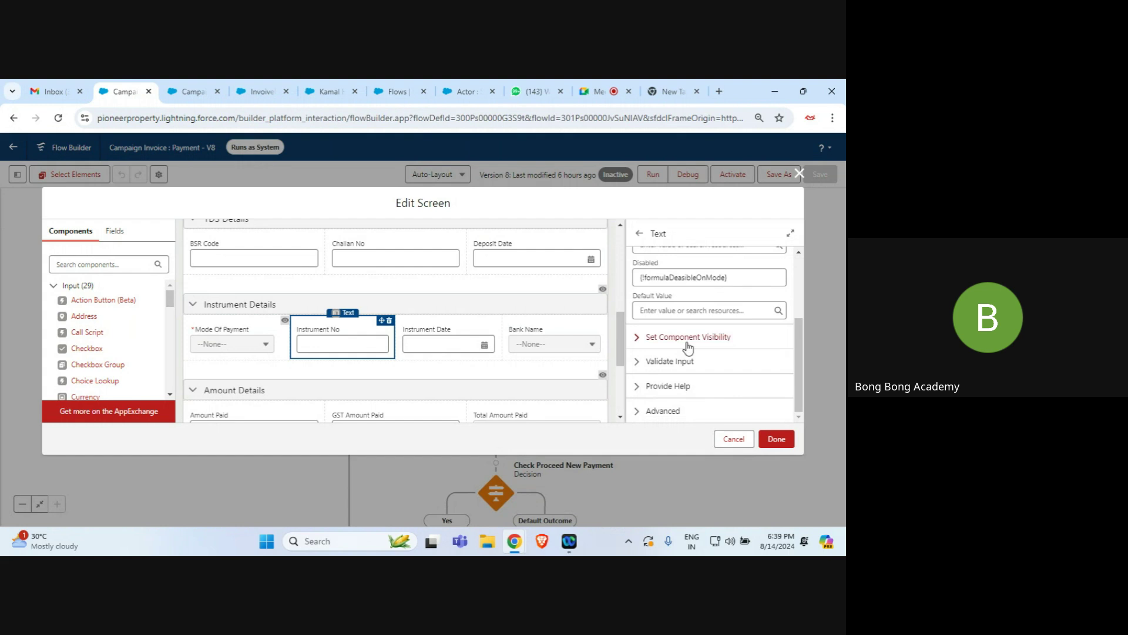
left_click(681, 361)
scroll(716, 343, "down", 3)
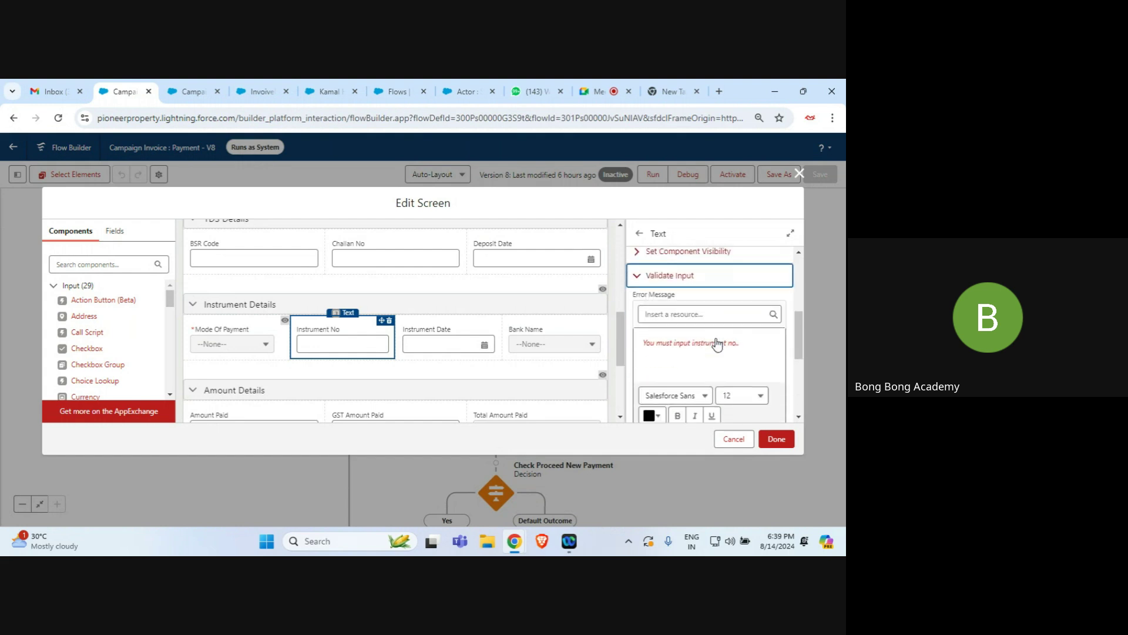
scroll(719, 341, "down", 1)
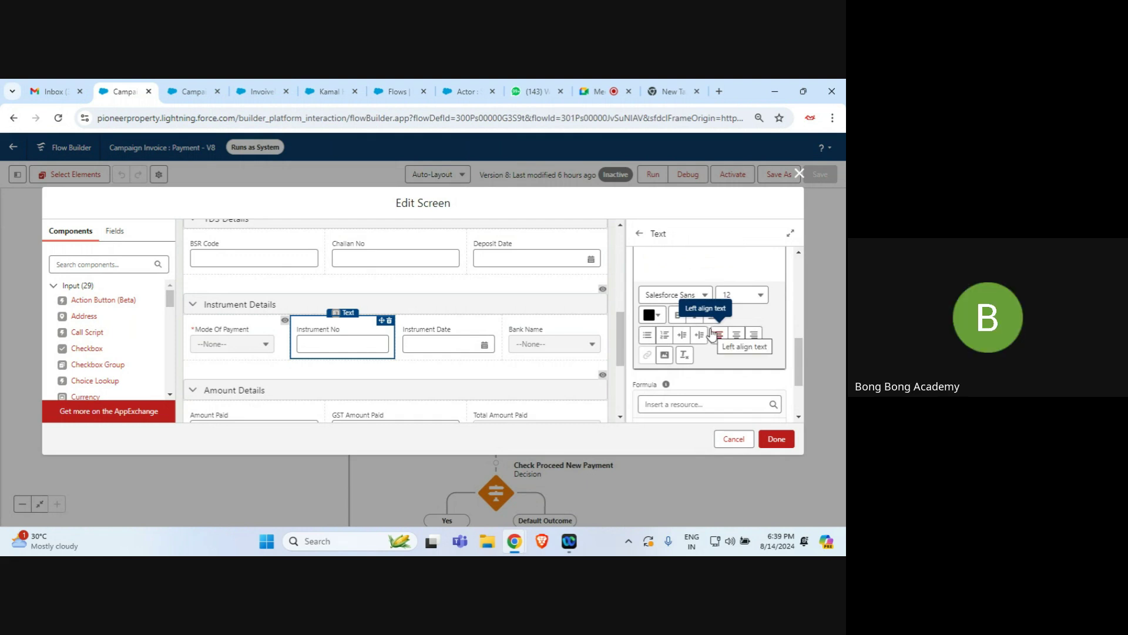
scroll(712, 334, "down", 2)
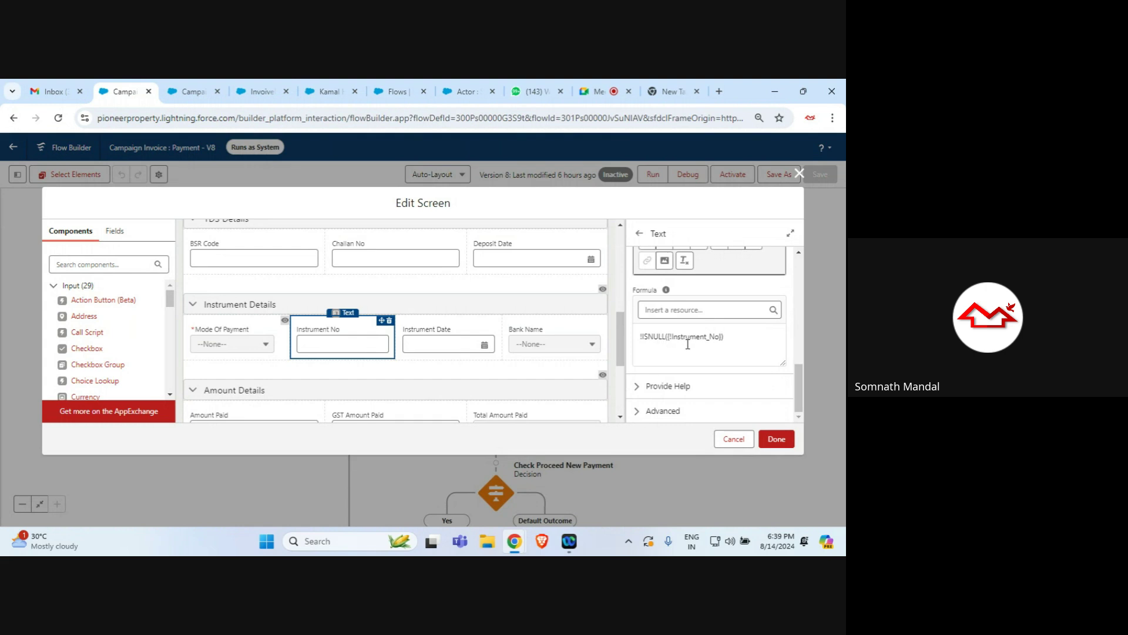
double_click(654, 338)
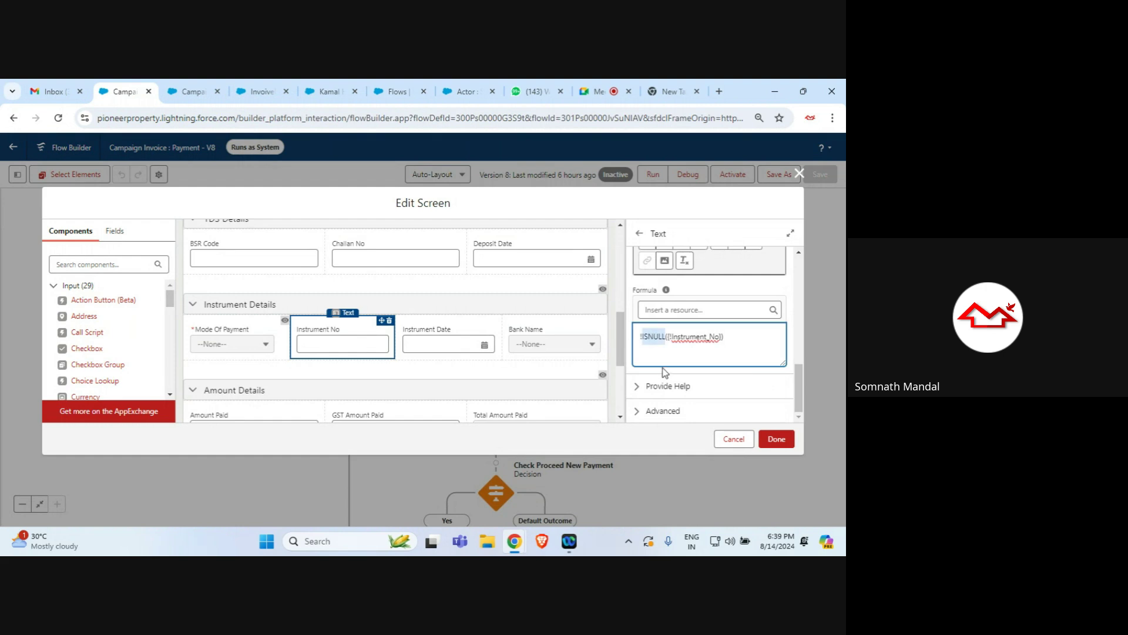
Close the screen editor and open IsMandatoryInsNo from the flow's resource list
left_click(800, 173)
left_click(17, 175)
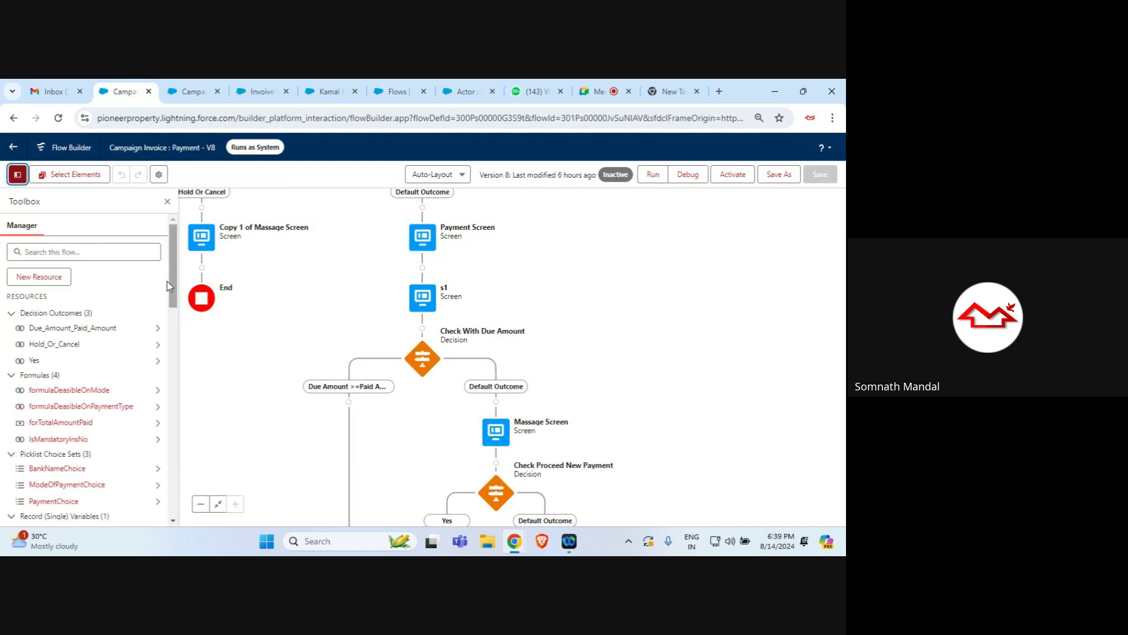
scroll(159, 371, "down", 1)
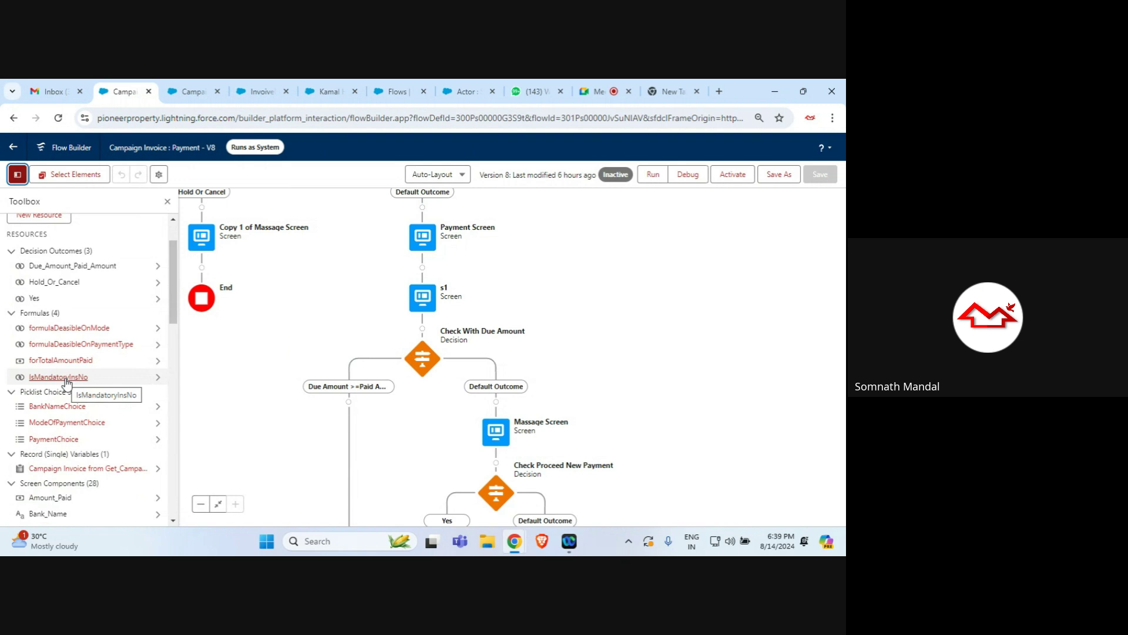
left_click(66, 379)
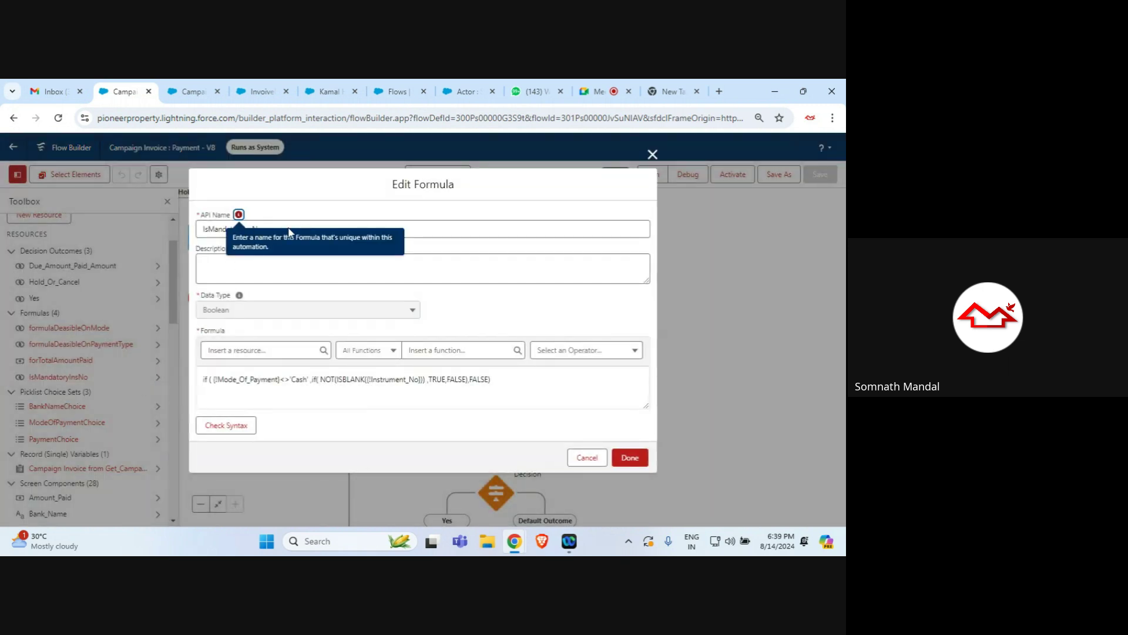
key("Tab")
key("ctrl+c")
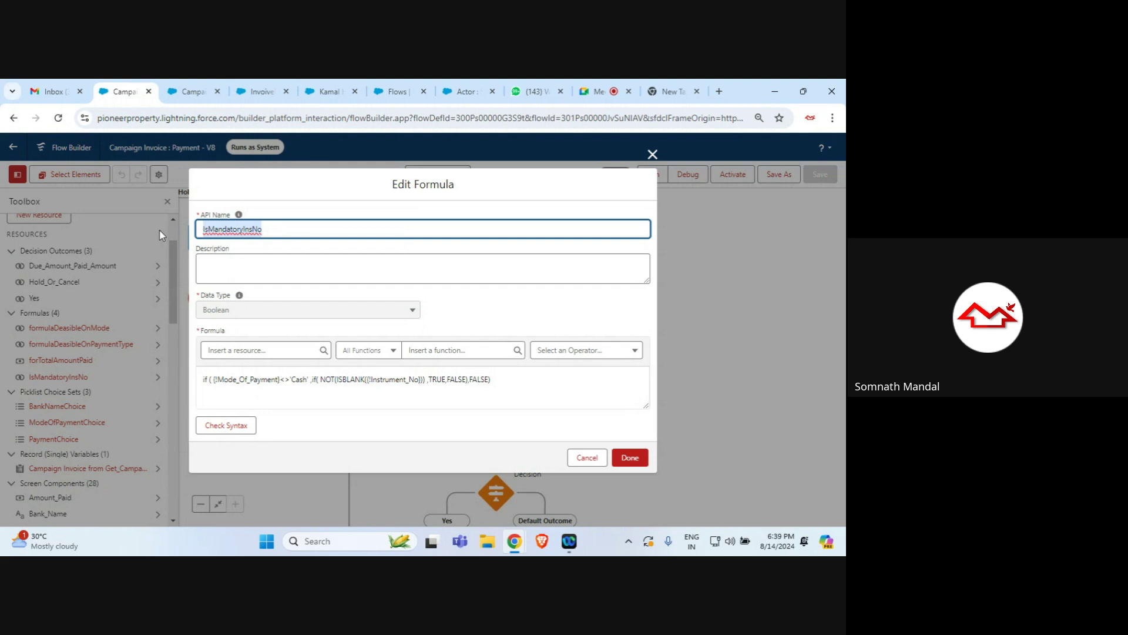
left_click(652, 155)
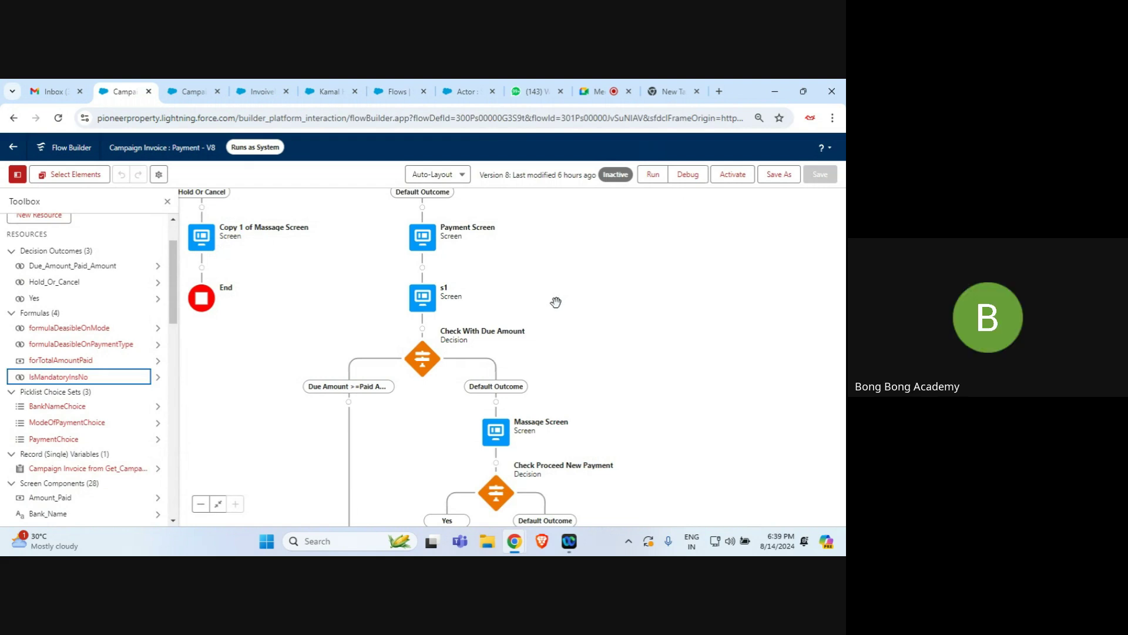
Open the Payment Screen and expand Instrument No's Validate Input settings
left_click(423, 267)
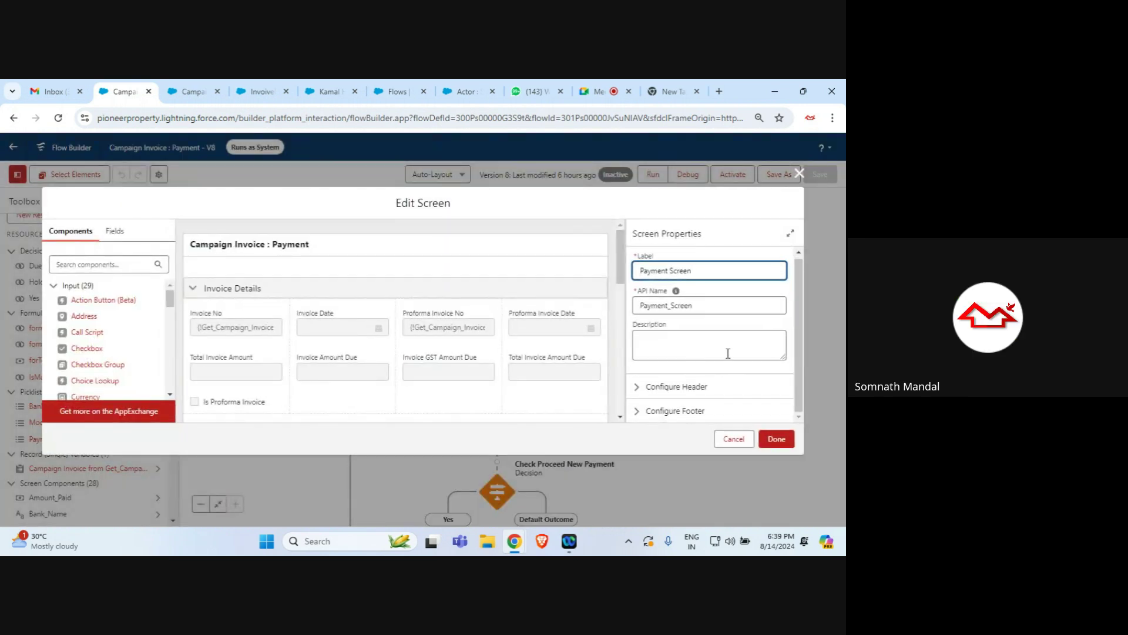
scroll(338, 371, "down", 2)
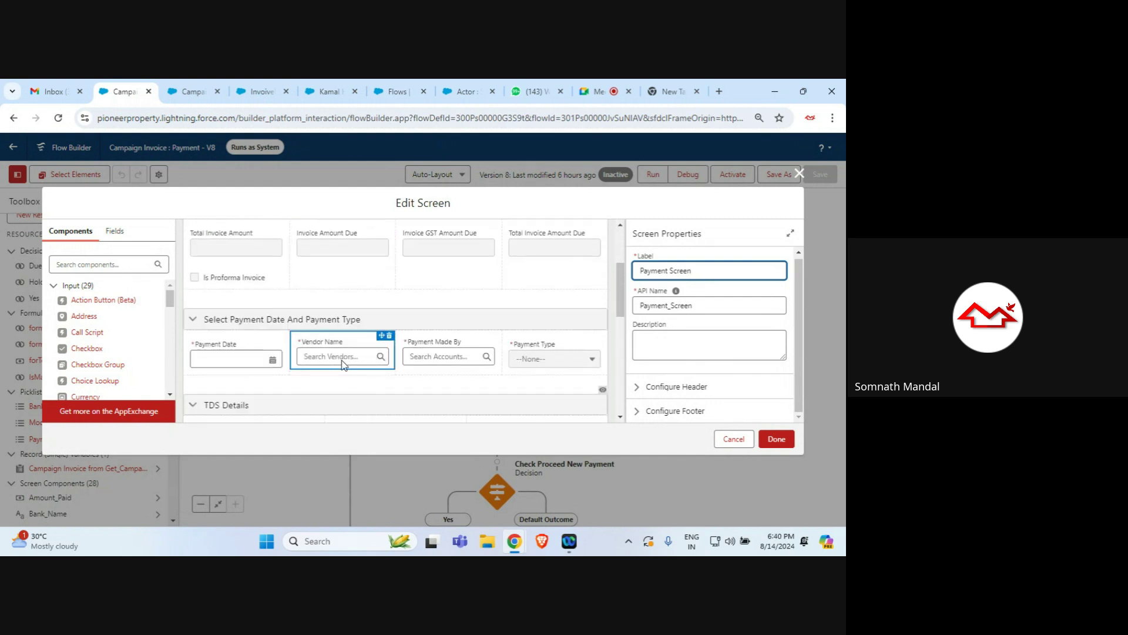
scroll(343, 365, "down", 3)
left_click(323, 336)
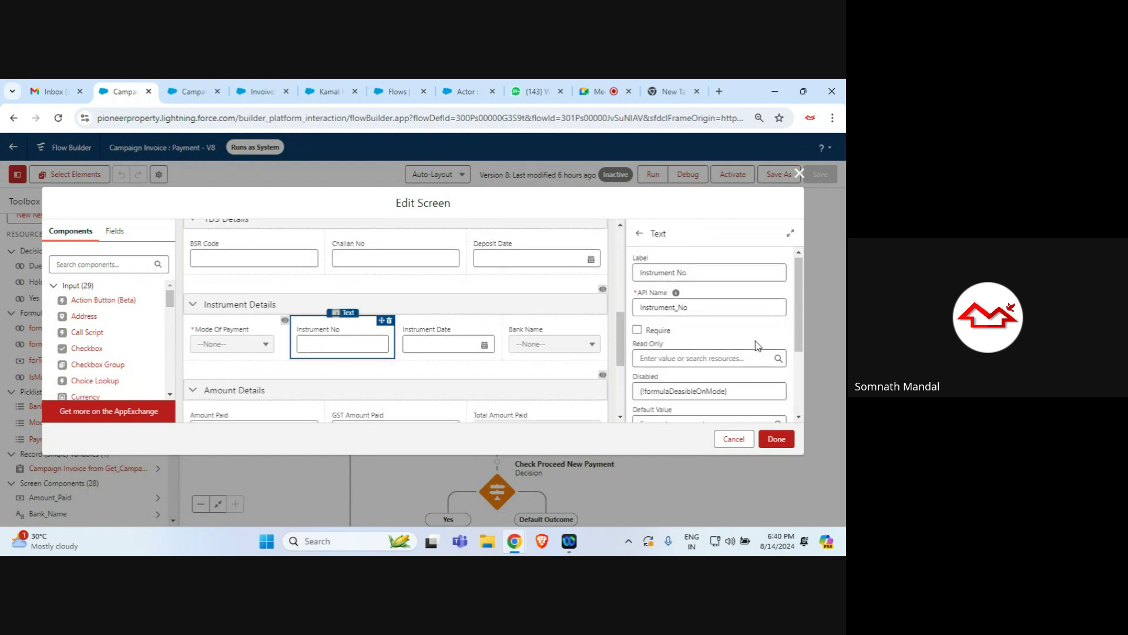
scroll(757, 346, "down", 2)
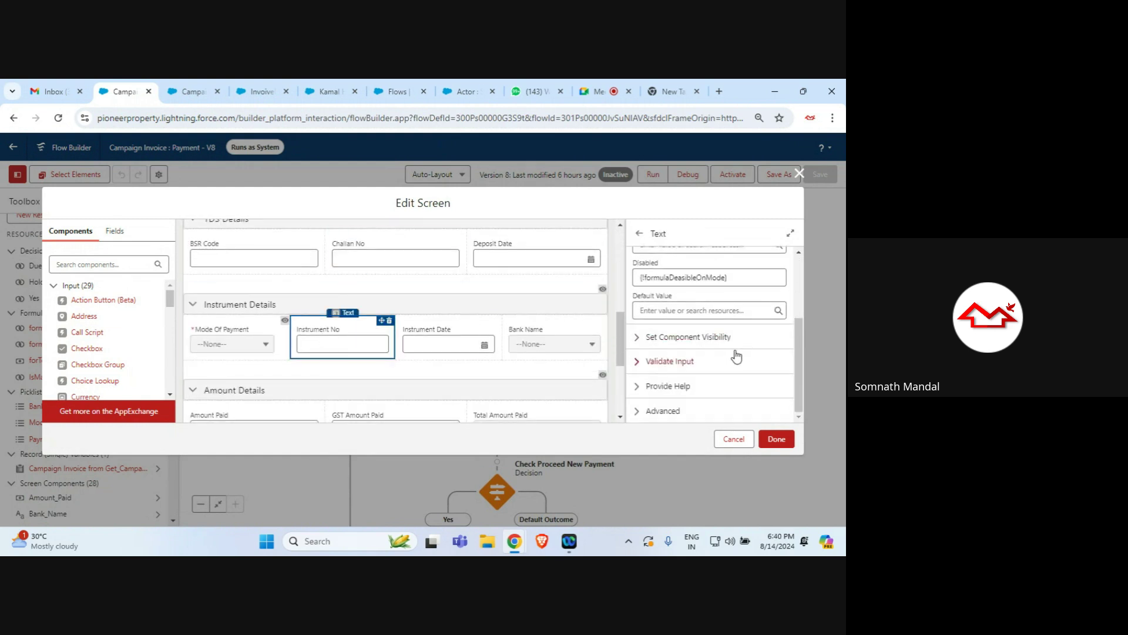
left_click(670, 360)
scroll(681, 329, "down", 2)
scroll(692, 336, "down", 2)
Replace the !ISNULL validation formula with {!IsMandatoryInsNo}
left_click(645, 309)
key("ctrl+v")
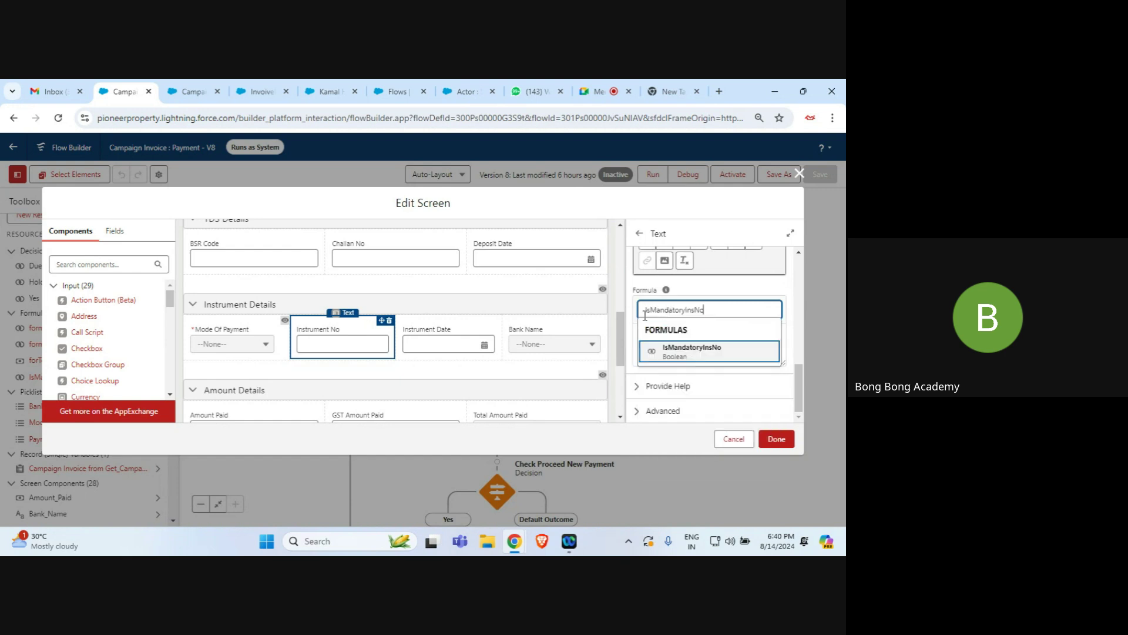
left_click(676, 351)
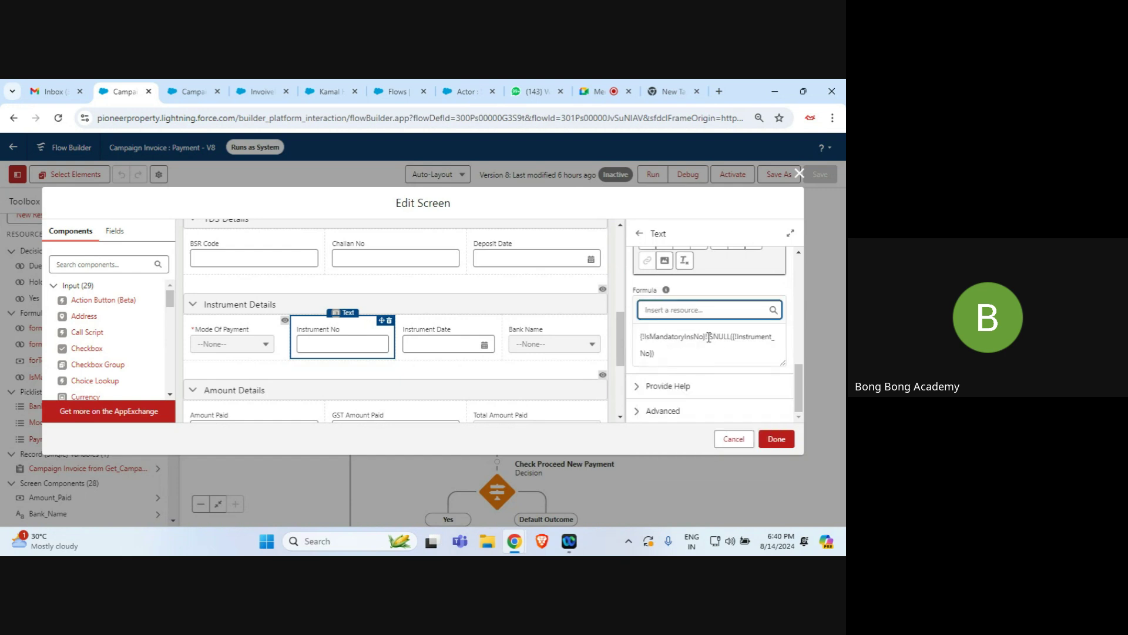
left_click_drag(707, 337, 768, 346)
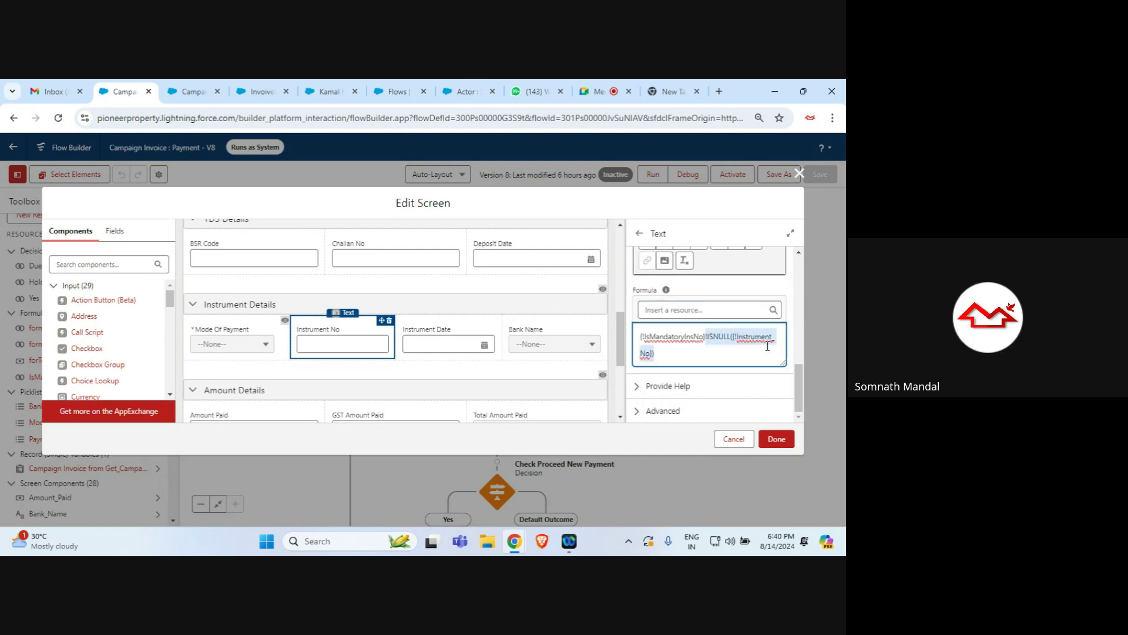
key("BackSpace")
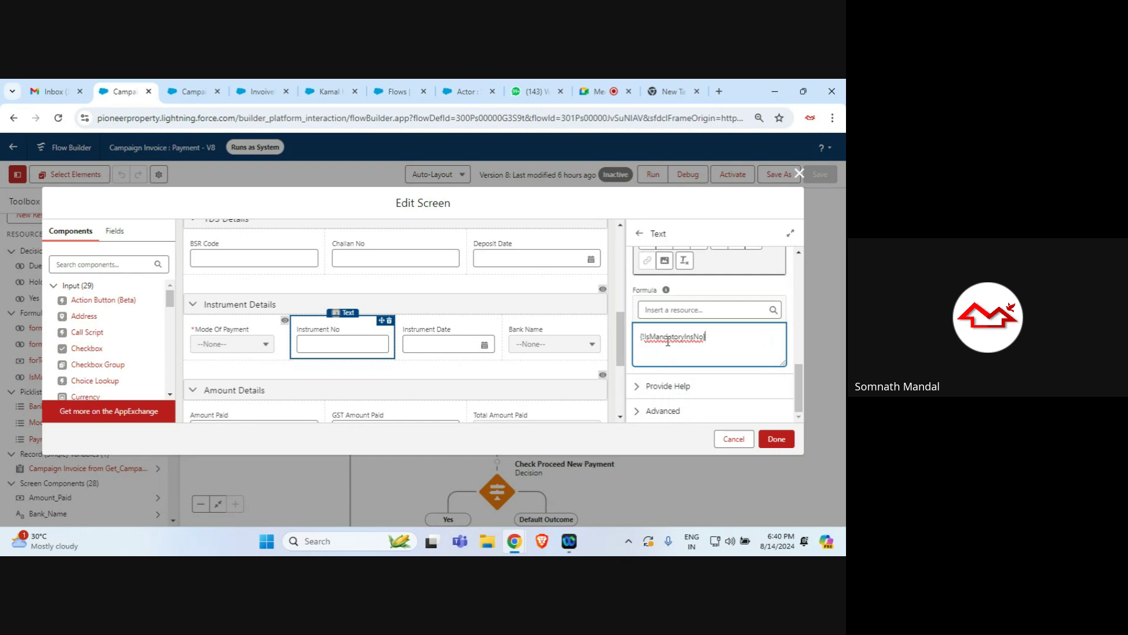
left_click(777, 441)
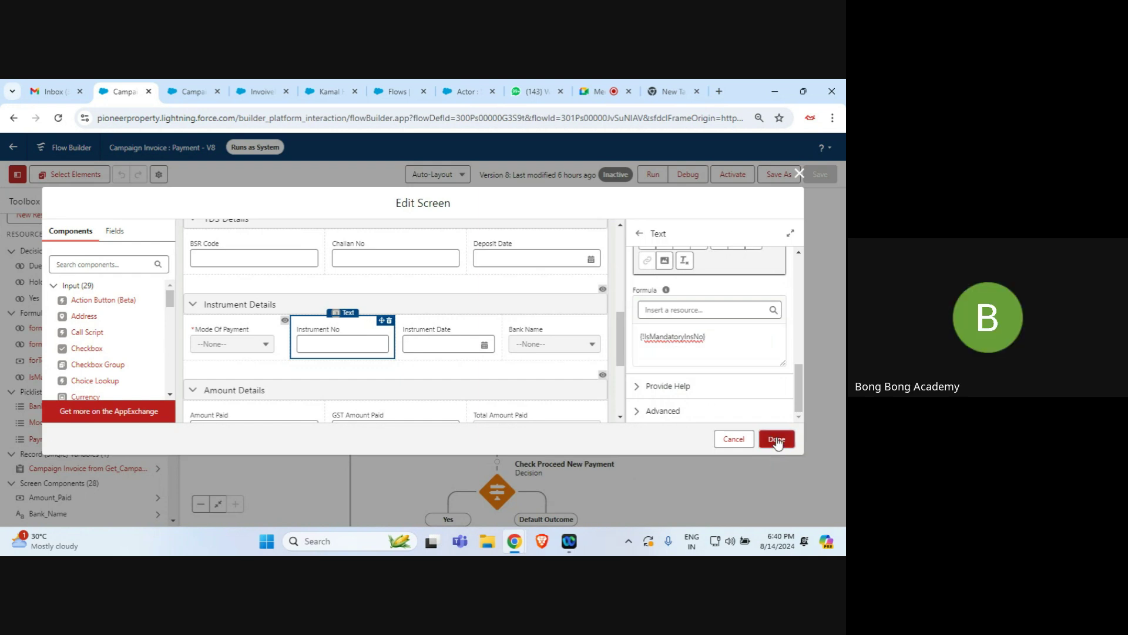
Apply the Payment Screen changes and reopen the IsMandatoryInsNo formula
scroll(748, 356, "up", 3)
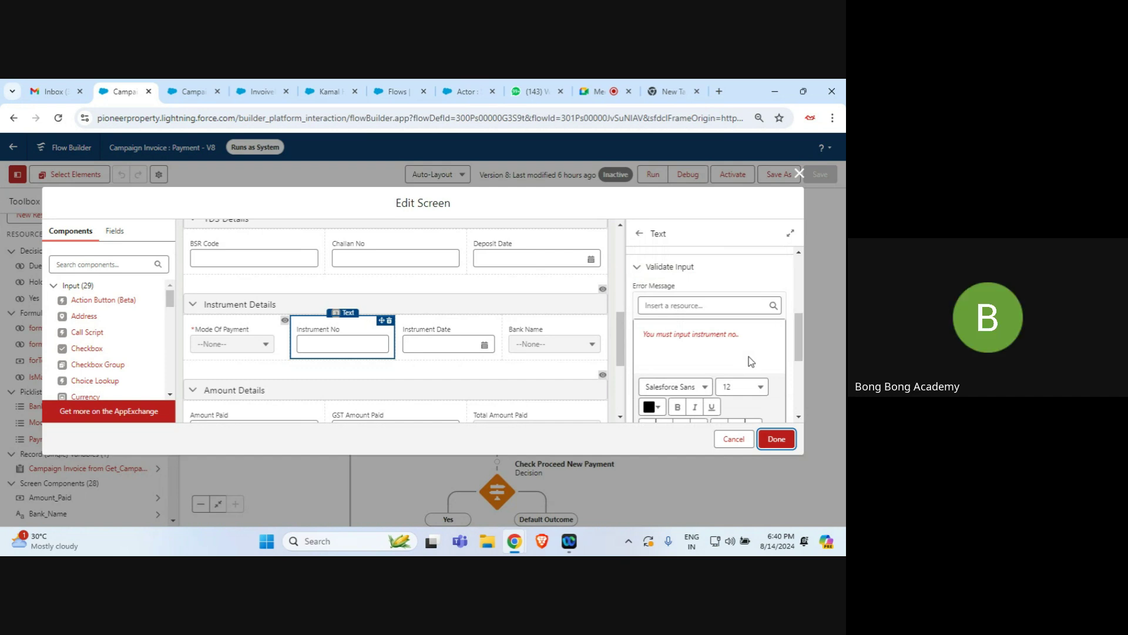
scroll(751, 361, "down", 1)
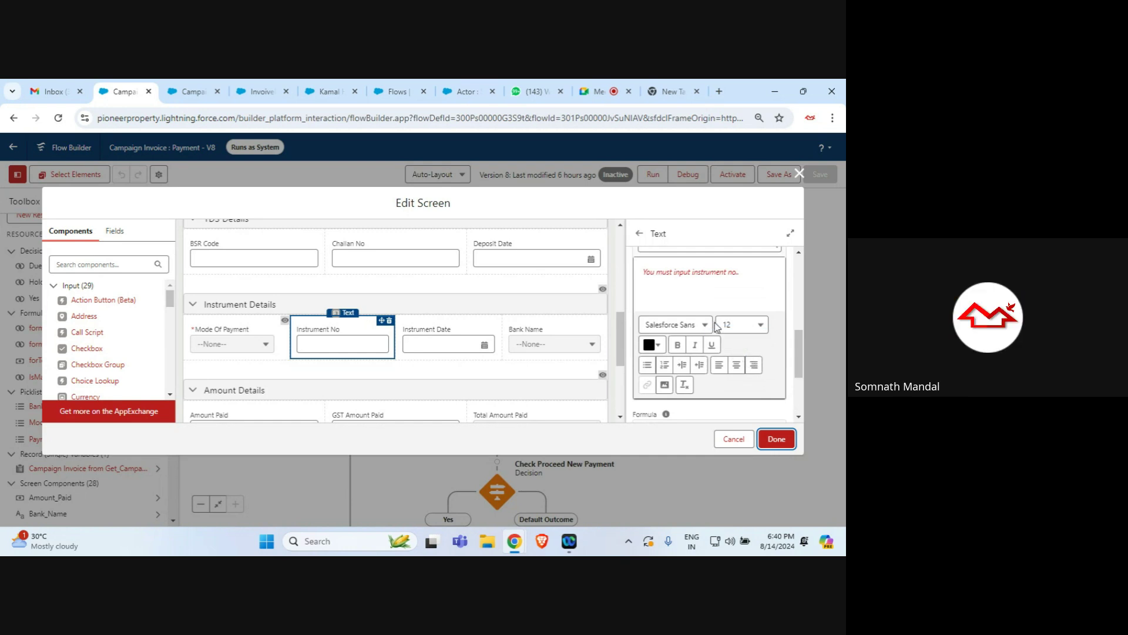
scroll(717, 327, "down", 2)
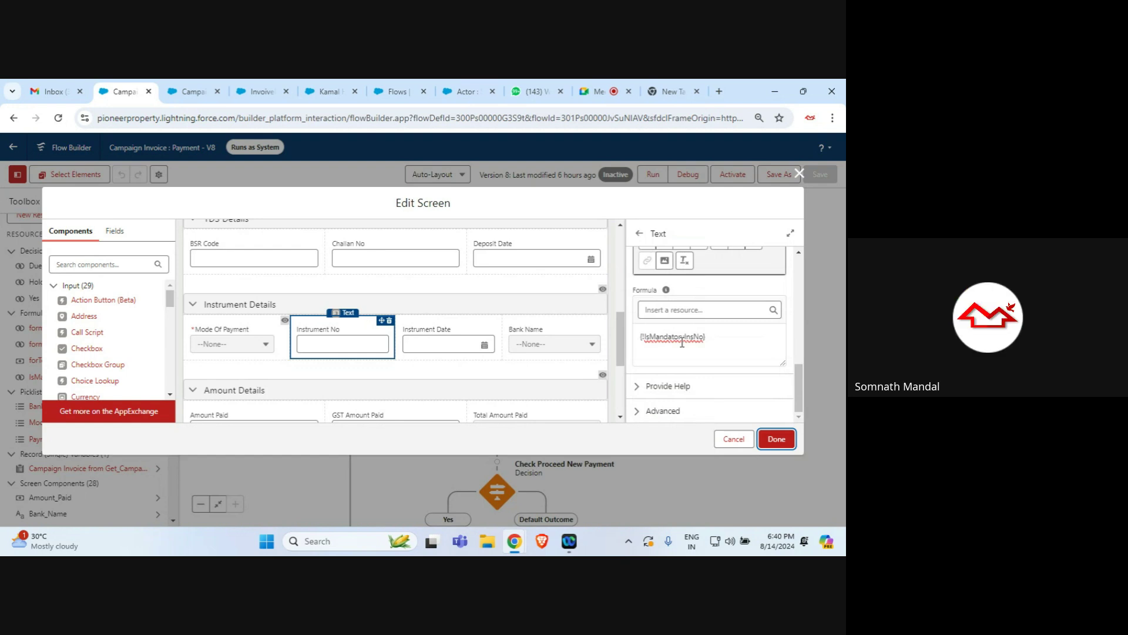
left_click(777, 439)
left_click(68, 379)
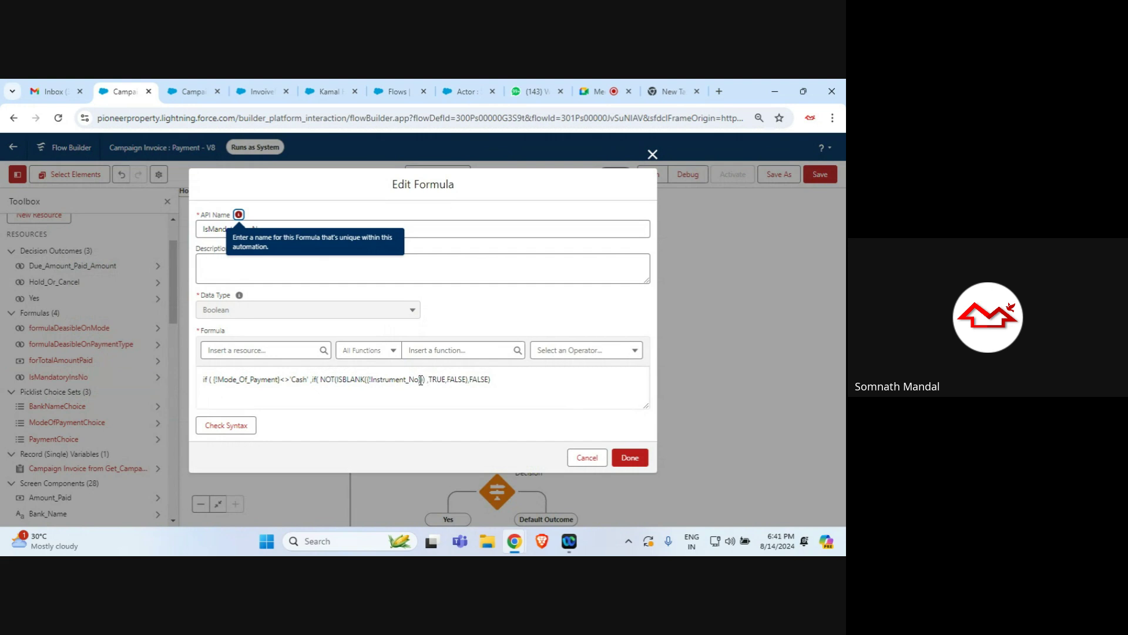
Review the IsMandatoryInsNo NOT(ISBLANK) formula in an enlarged box and close it unchanged
left_click_drag(423, 381, 321, 382)
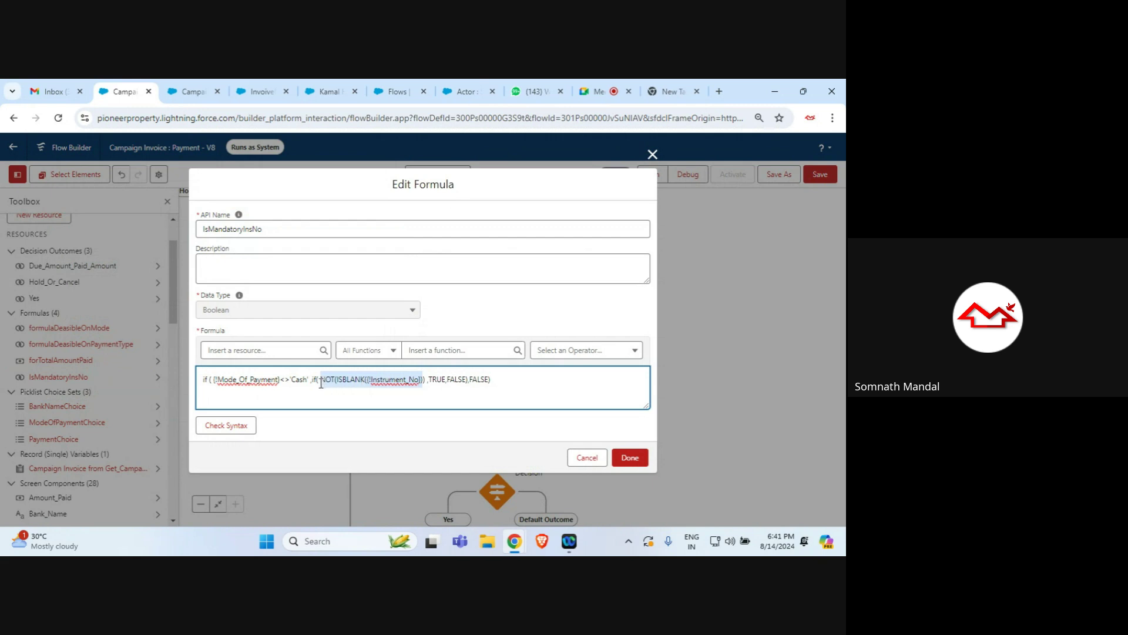
left_click_drag(646, 406, 647, 464)
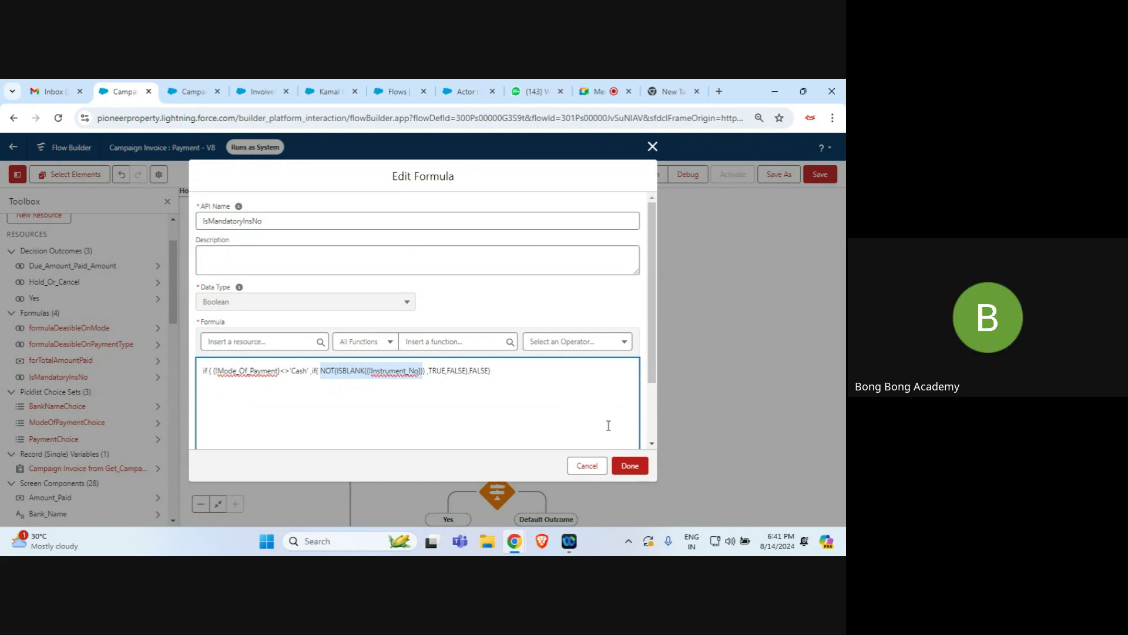
left_click(441, 412)
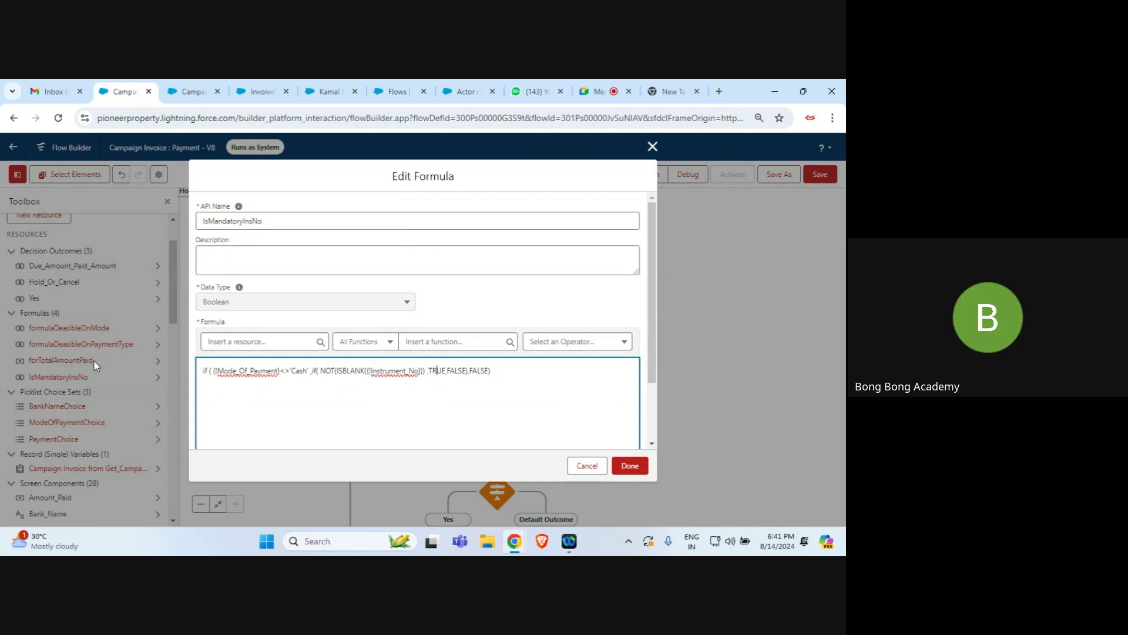
left_click_drag(214, 371, 198, 377)
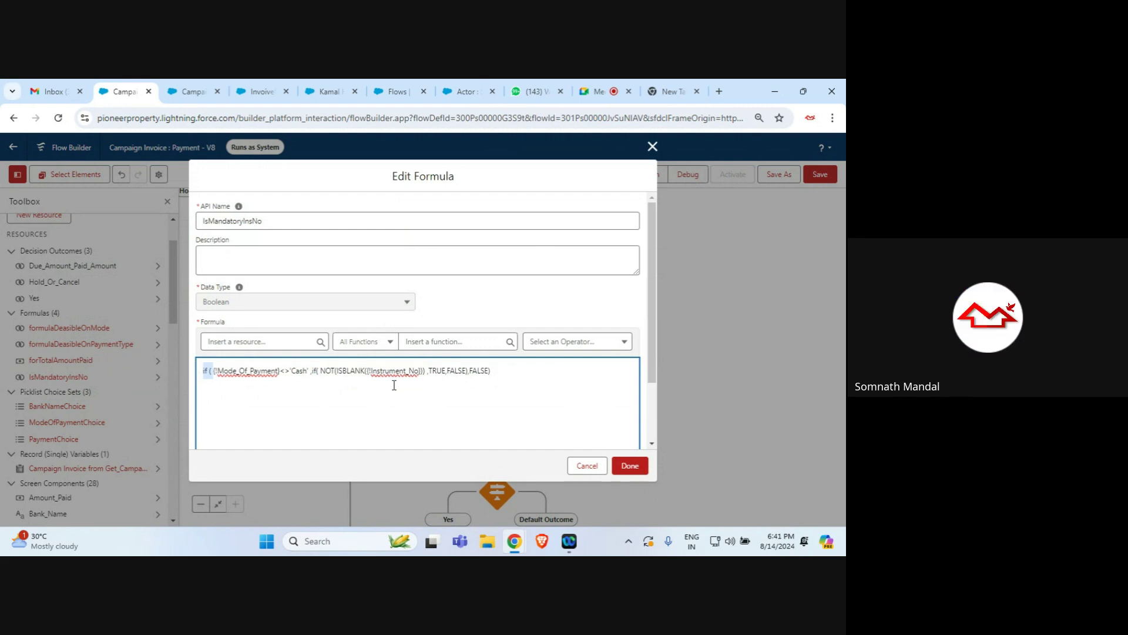
left_click(630, 465)
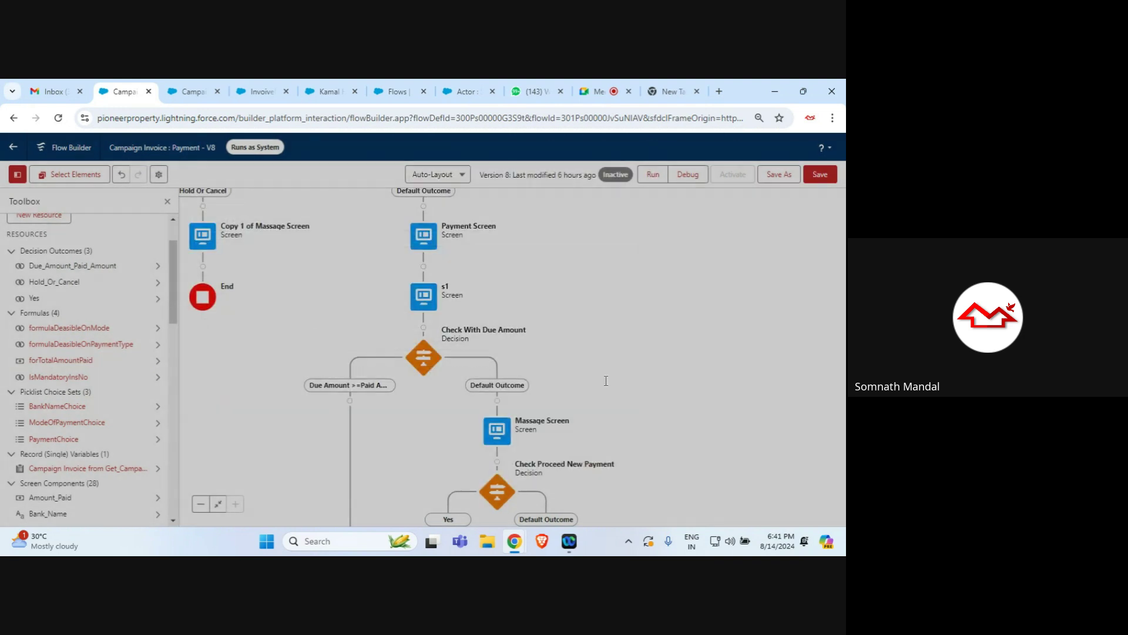
Save the flow and close the outdated debug run tab
double_click(423, 297)
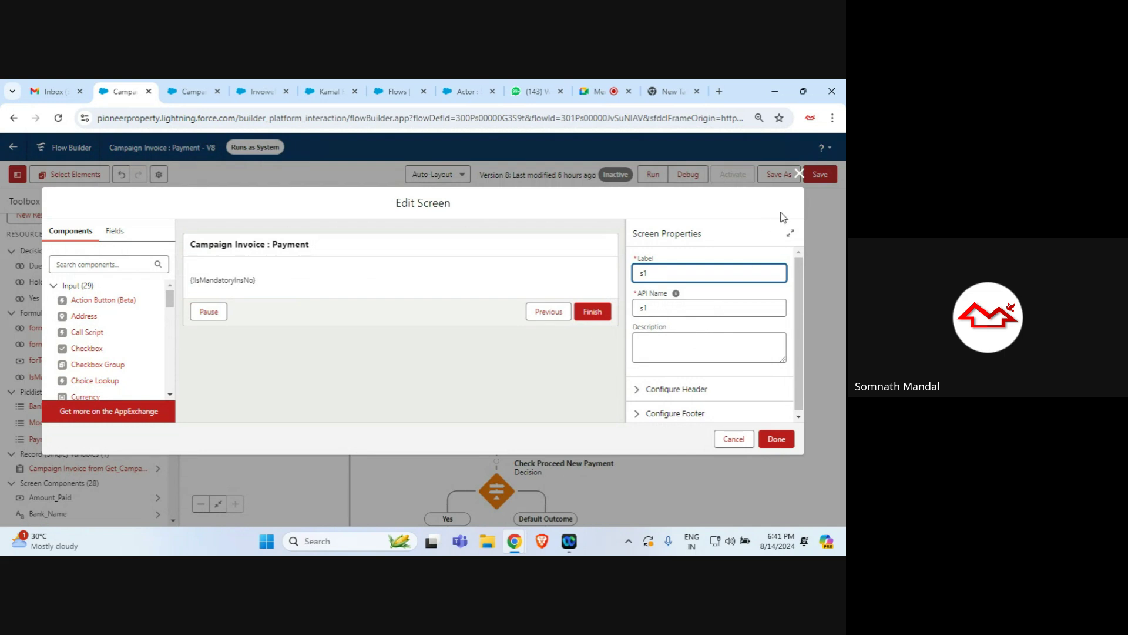
left_click(798, 173)
left_click(820, 175)
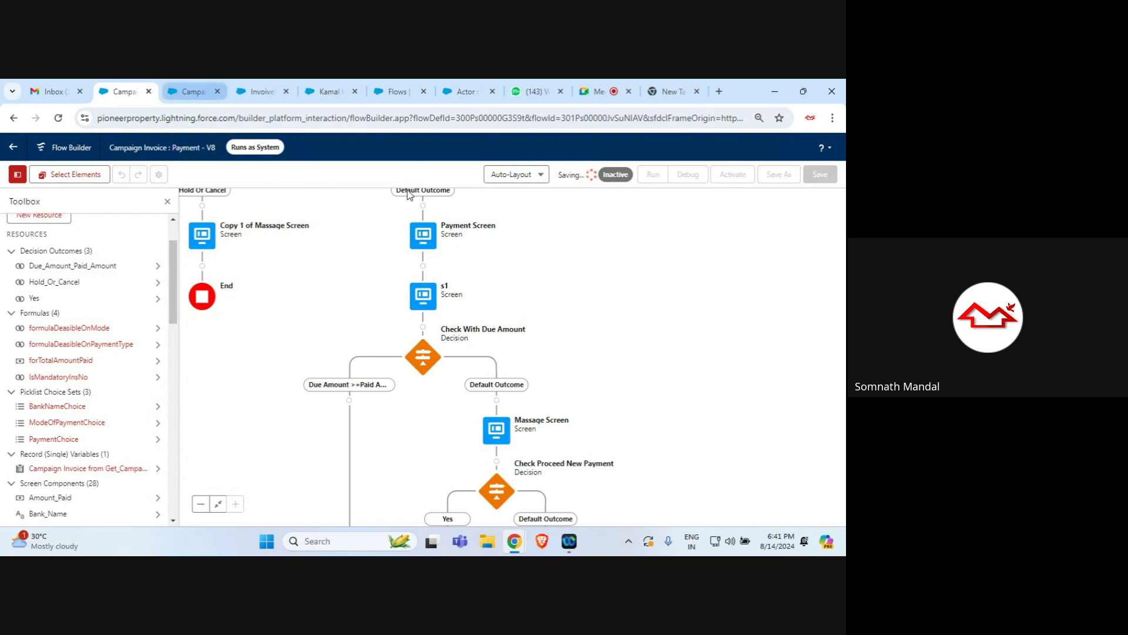
left_click(191, 92)
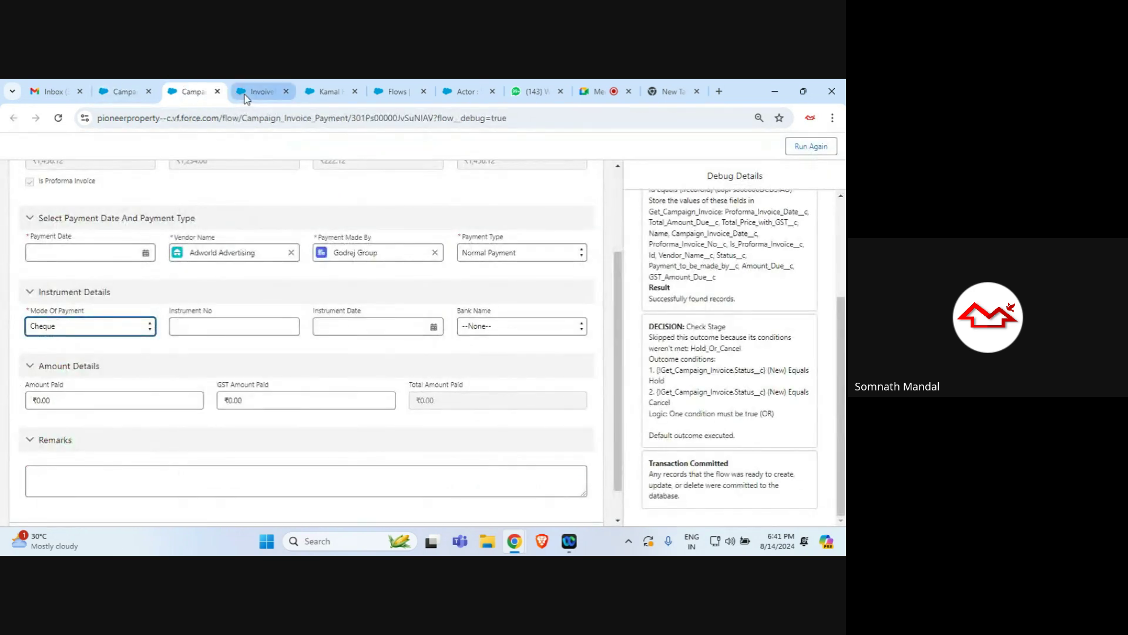
left_click(217, 92)
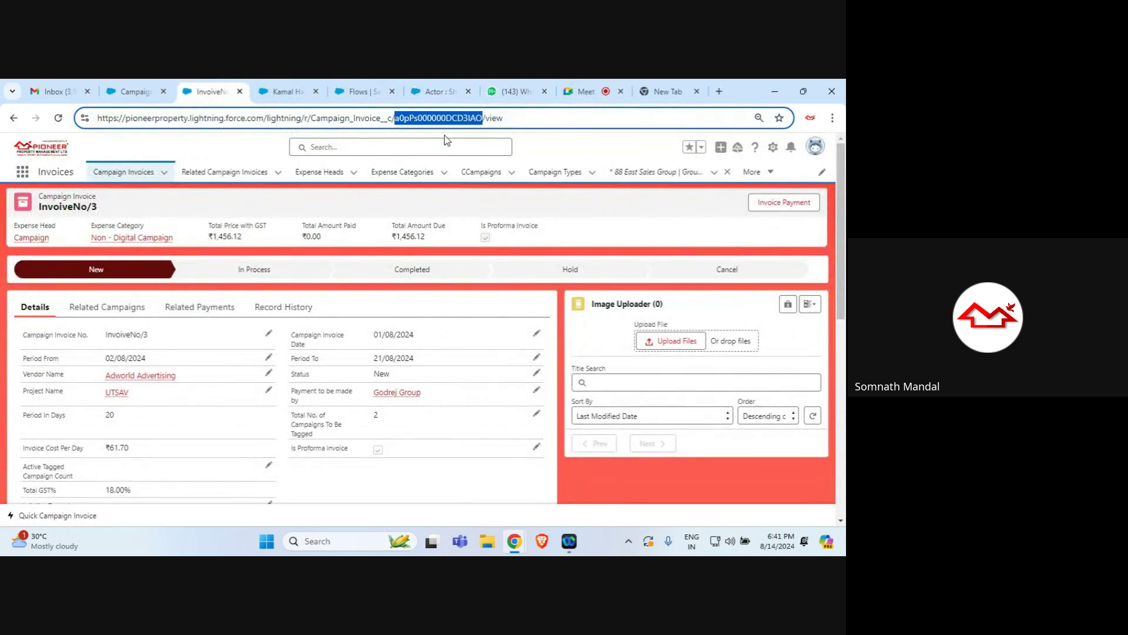
left_click(130, 91)
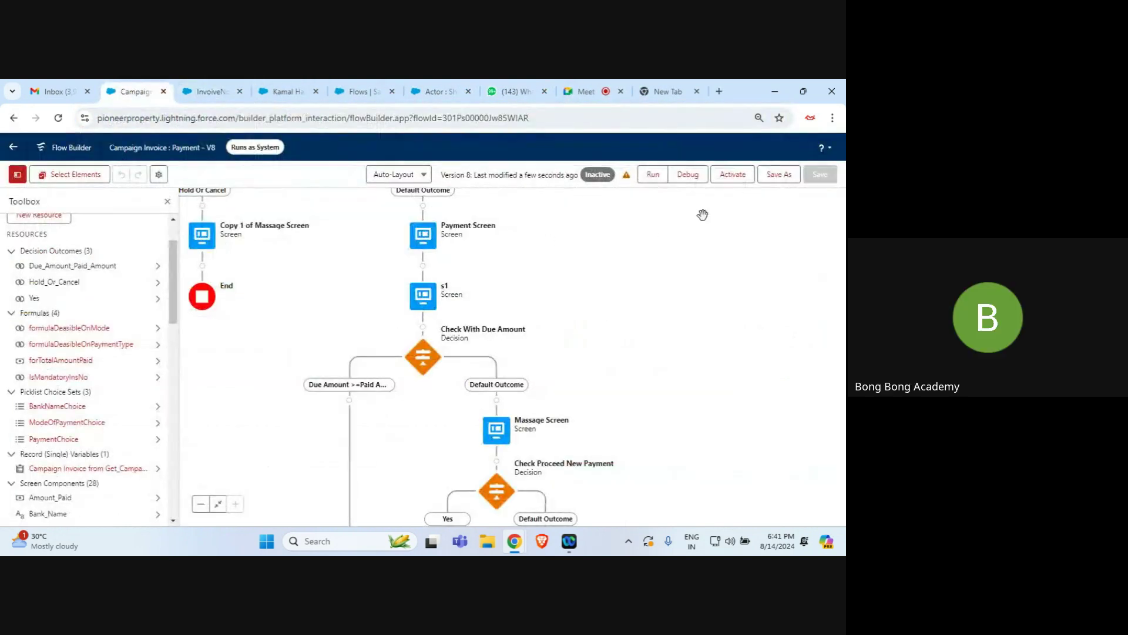
Start a new debug run with the invoice record ID pasted as recordId
left_click(686, 175)
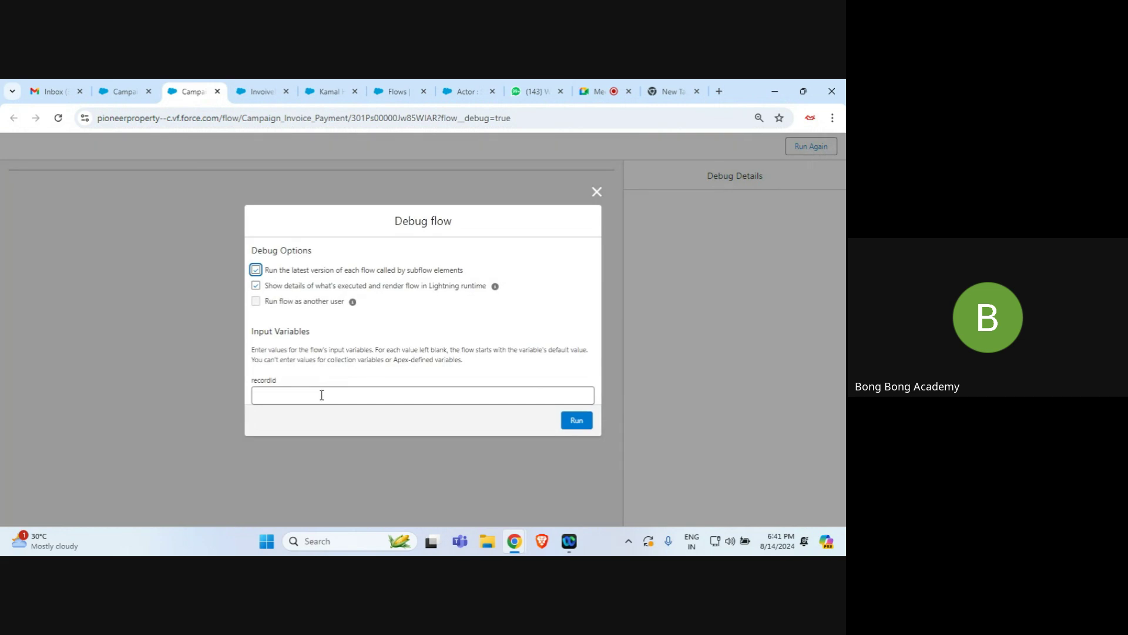
left_click(319, 395)
type("a0pPs000000DCD3IAO")
left_click(576, 421)
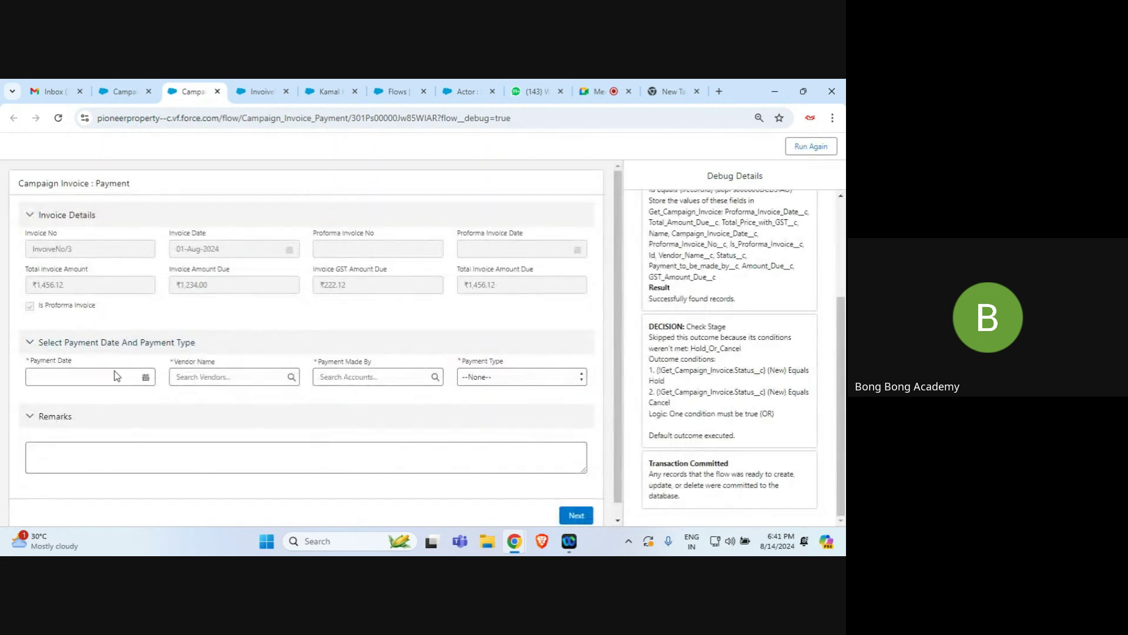
Set Payment Date to 14-Aug-2024 and Payment Type to Normal Payment
left_click(106, 376)
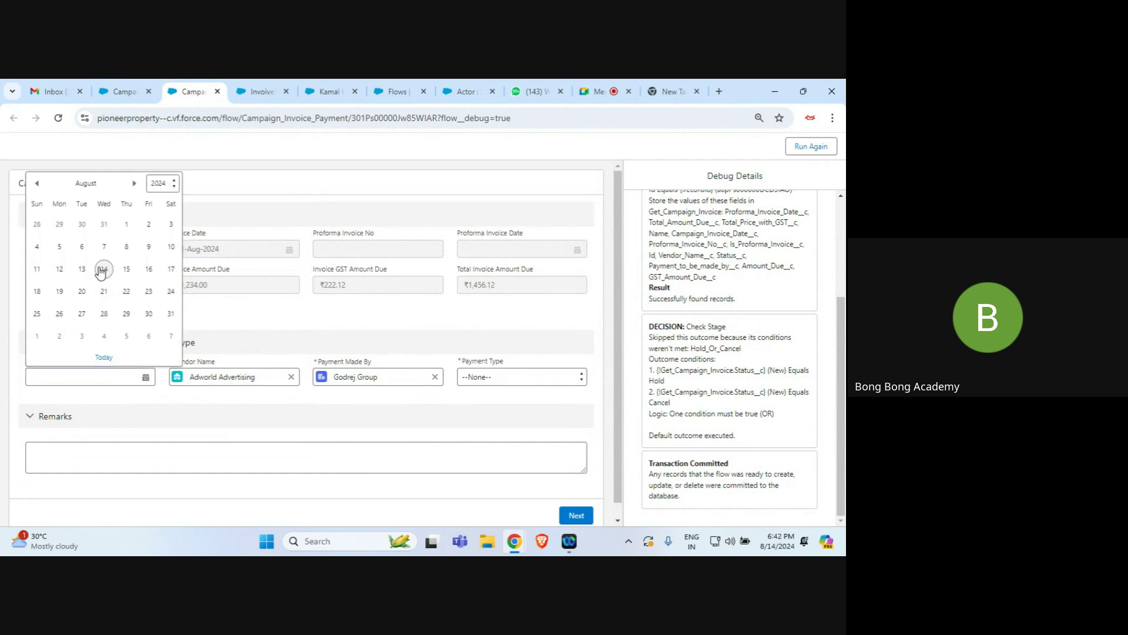
left_click(99, 275)
left_click(473, 377)
left_click(497, 398)
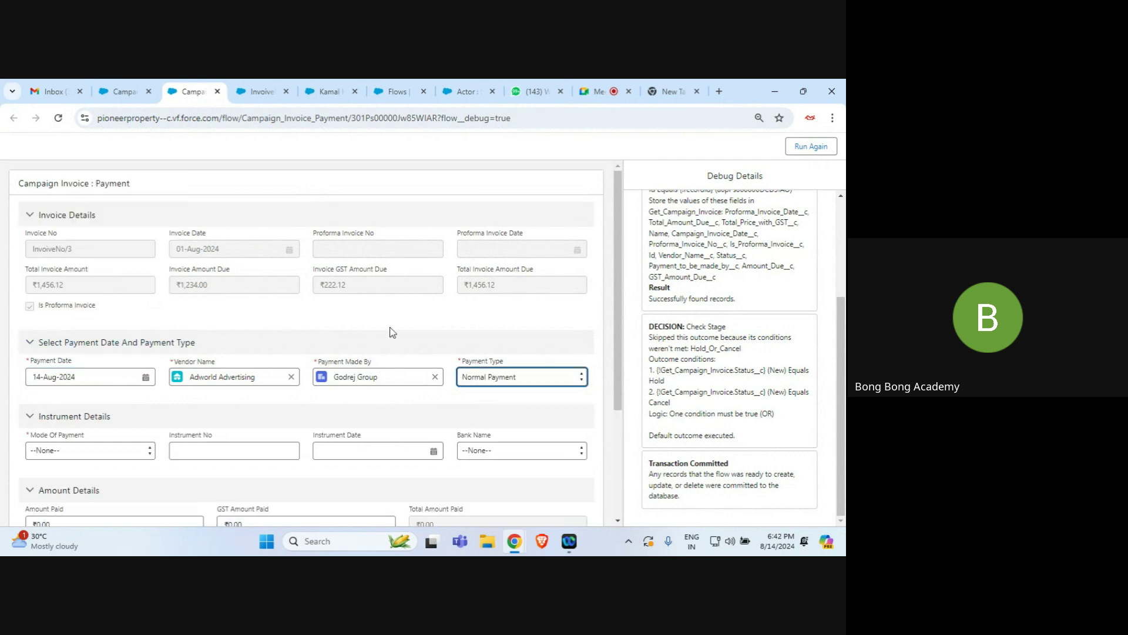
scroll(285, 328, "down", 2)
left_click(110, 327)
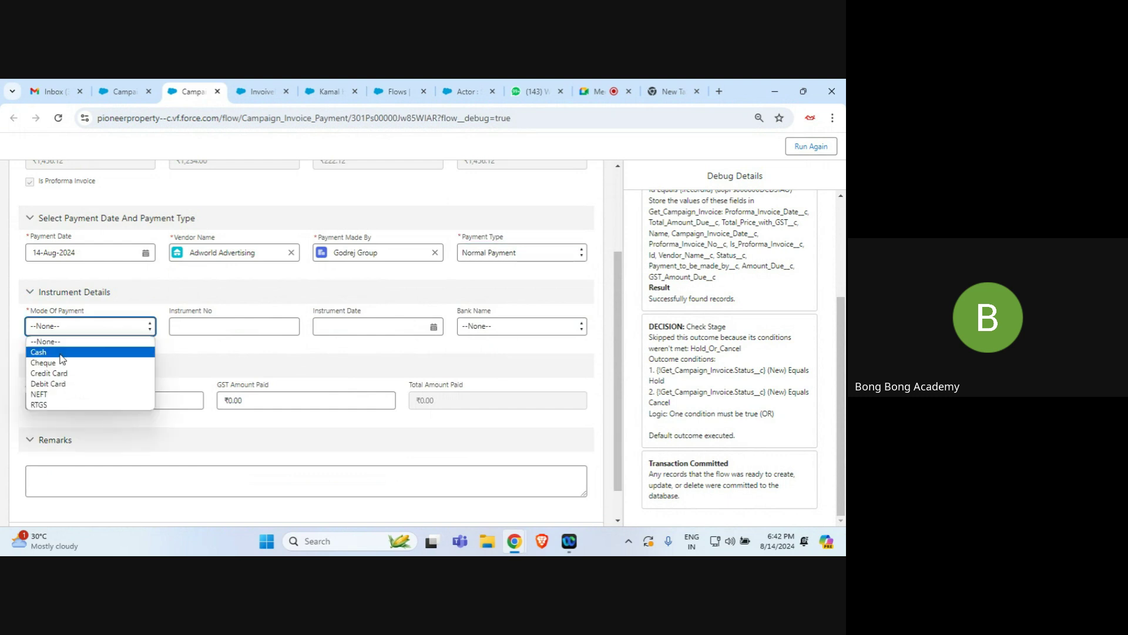